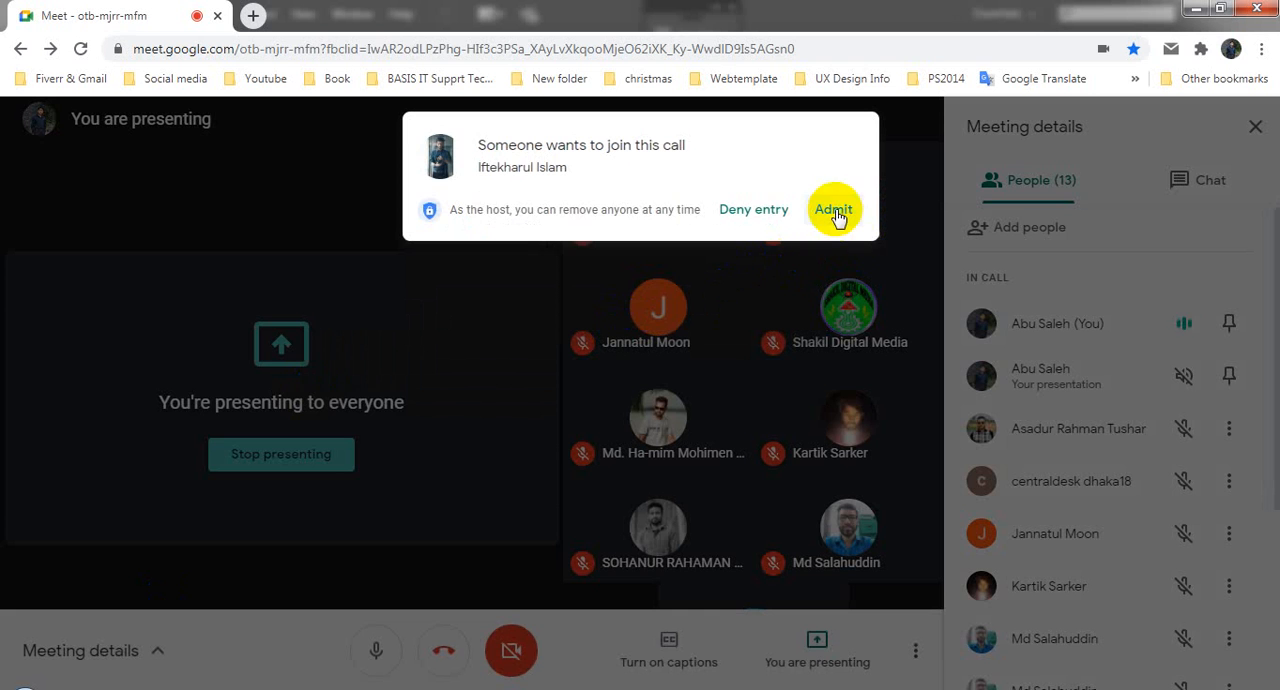
Step: Admit the waiting participant to the Google Meet call and switch to Illustrator
click(833, 209)
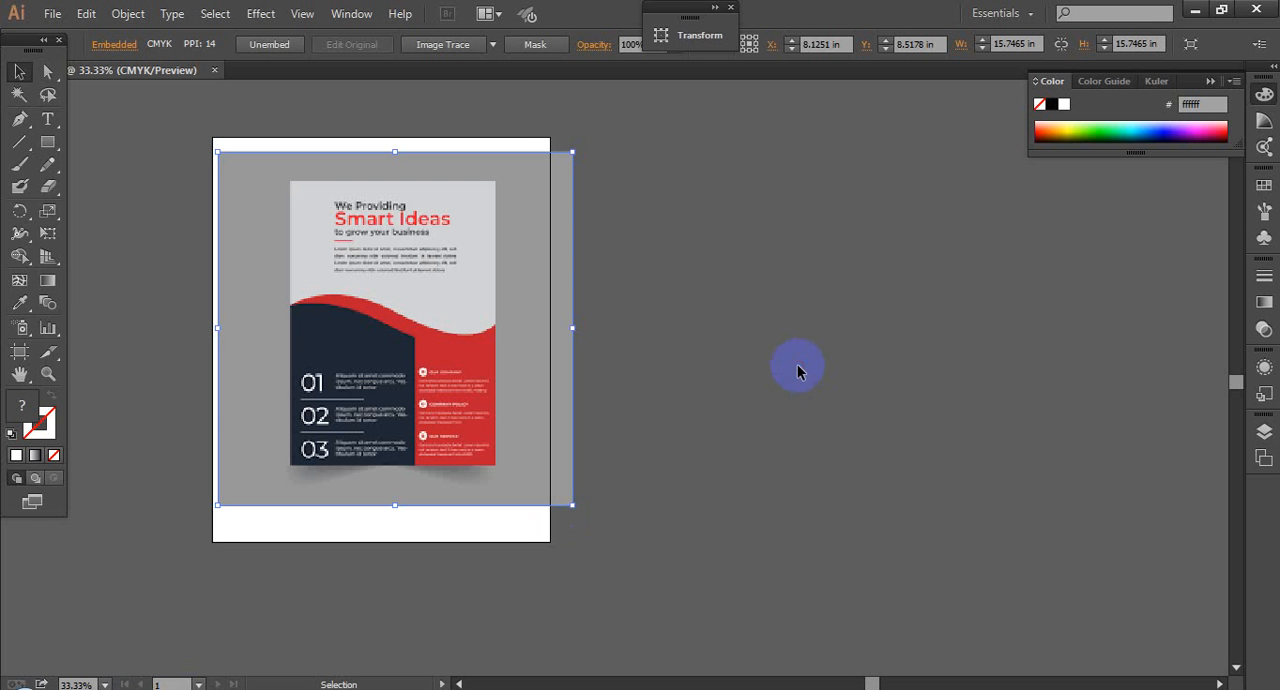
click(797, 368)
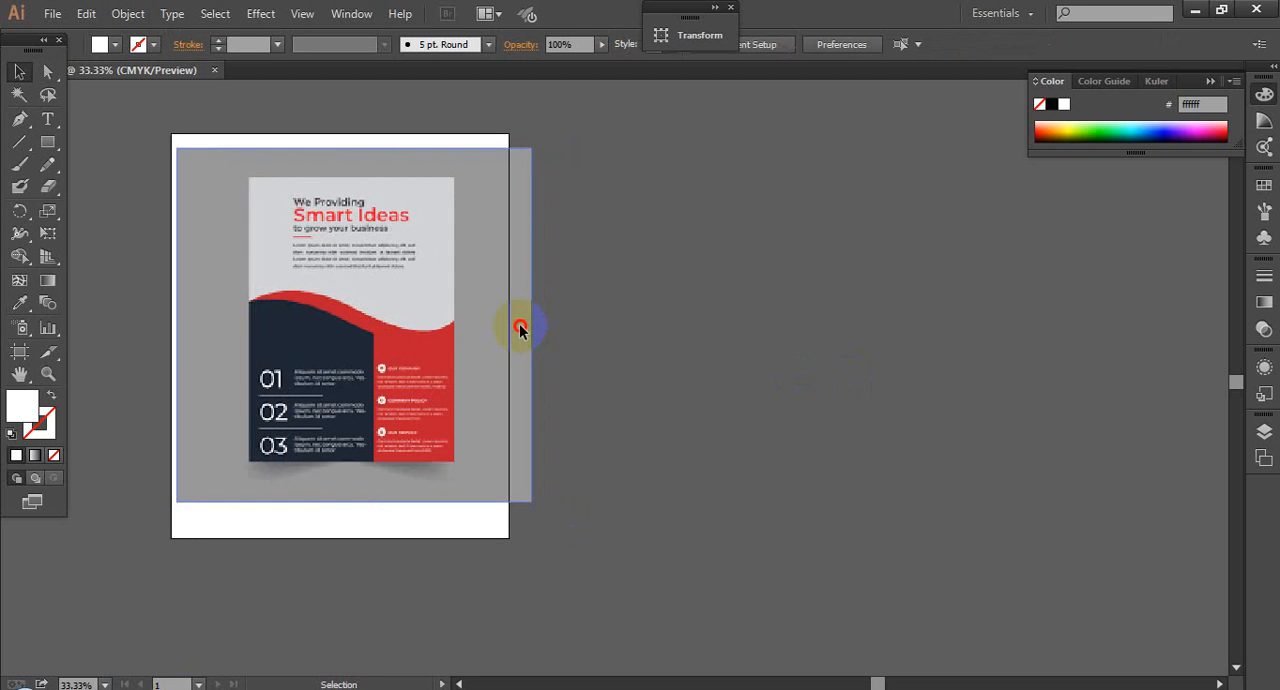
Step: Shift the reference flyer image horizontally so it sits centred across the artboard's width, and deselect it
drag(519, 323, 505, 323)
click(753, 362)
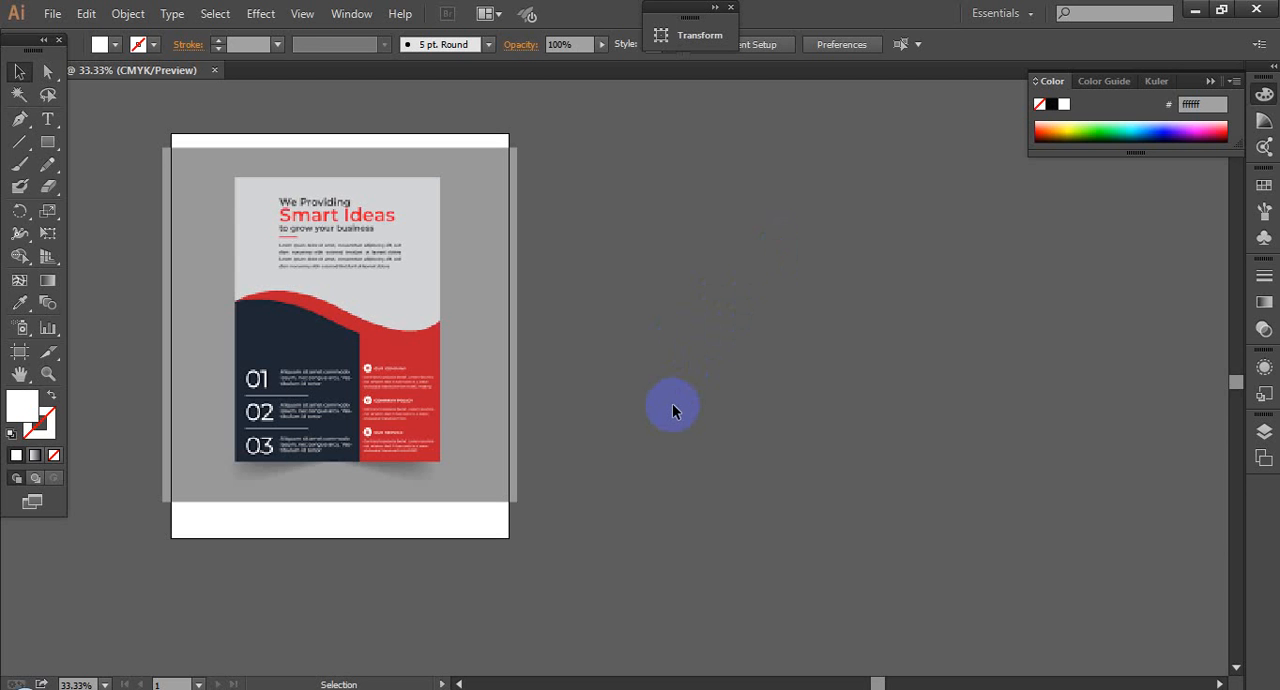
Step: Try out a 15 × 18 in white rectangle beside the artboard and delete it
click(47, 141)
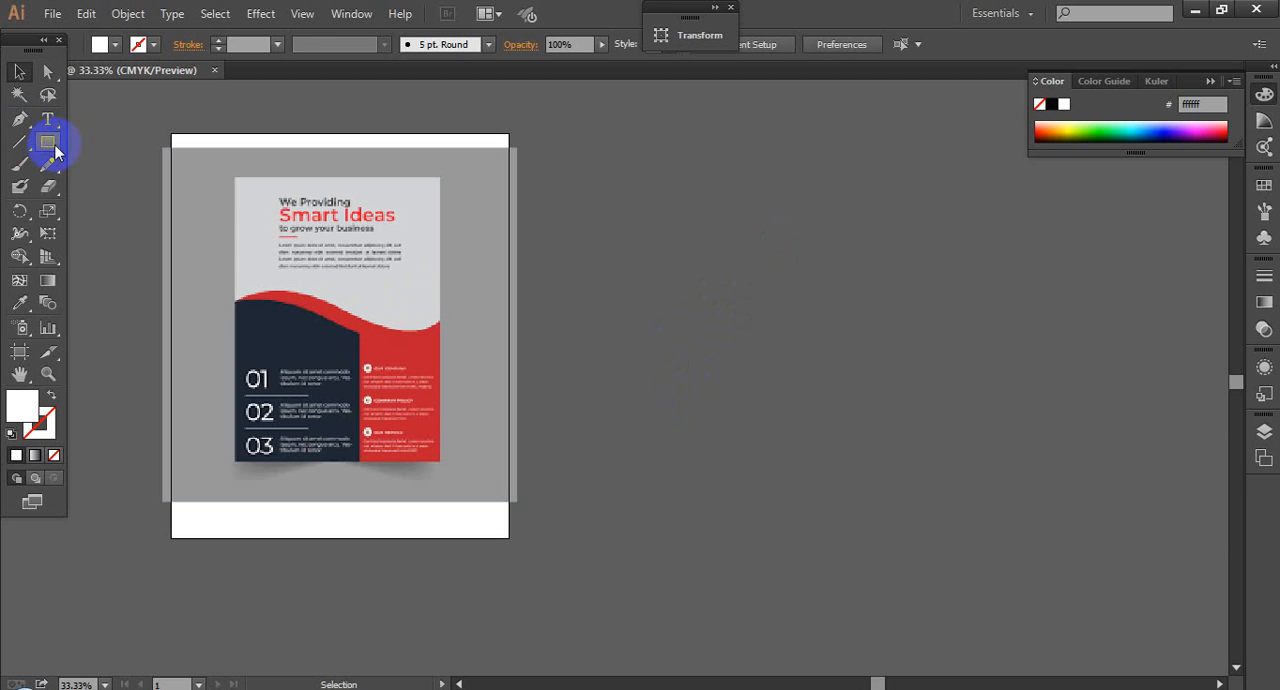
click(674, 281)
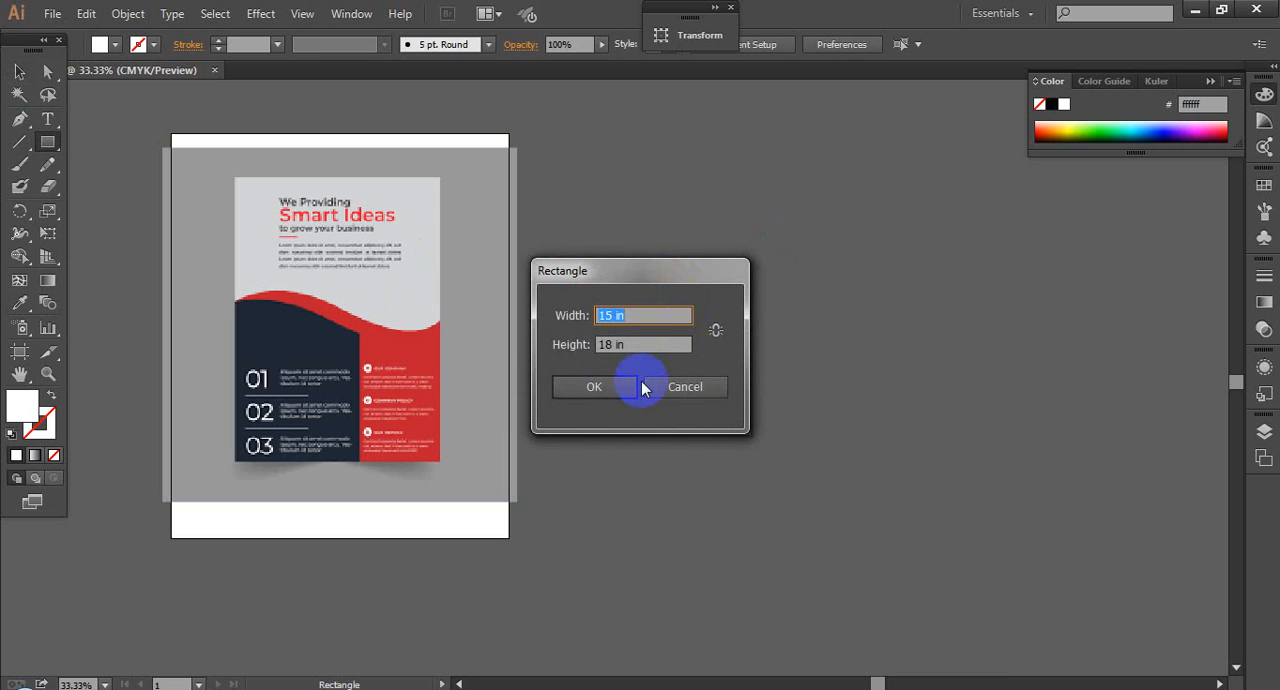
click(595, 384)
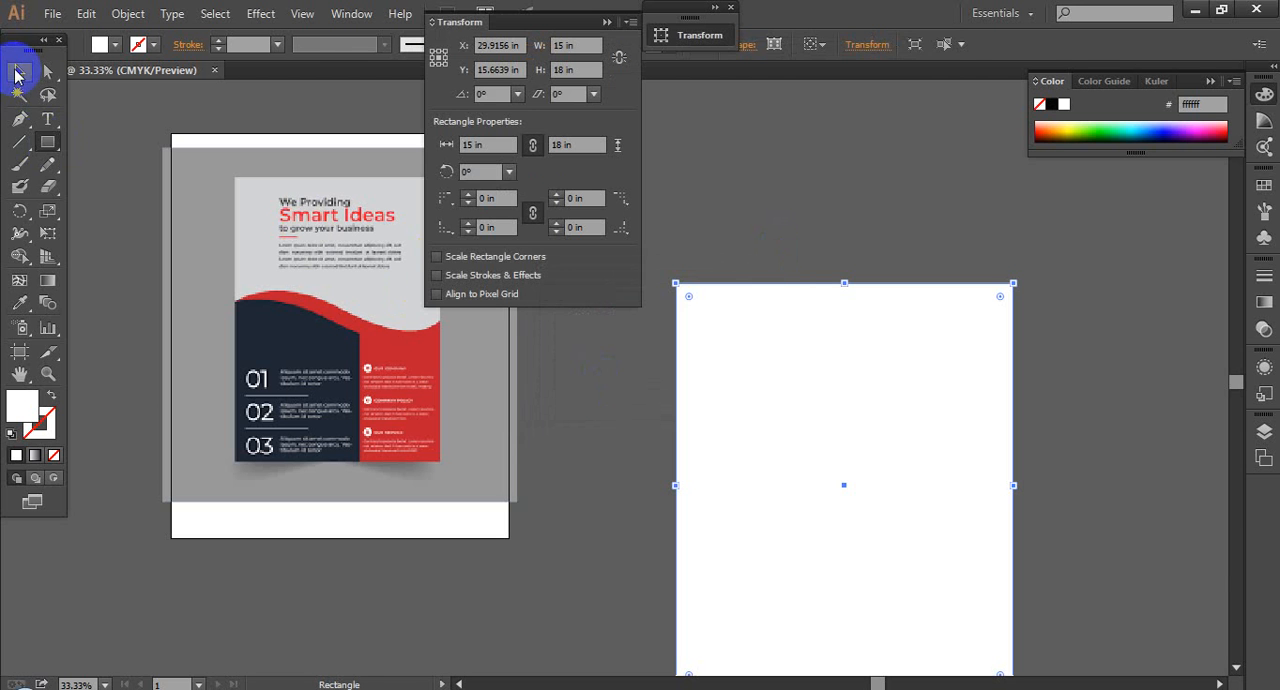
click(19, 72)
click(603, 24)
drag(774, 358, 704, 208)
click(1023, 306)
click(778, 362)
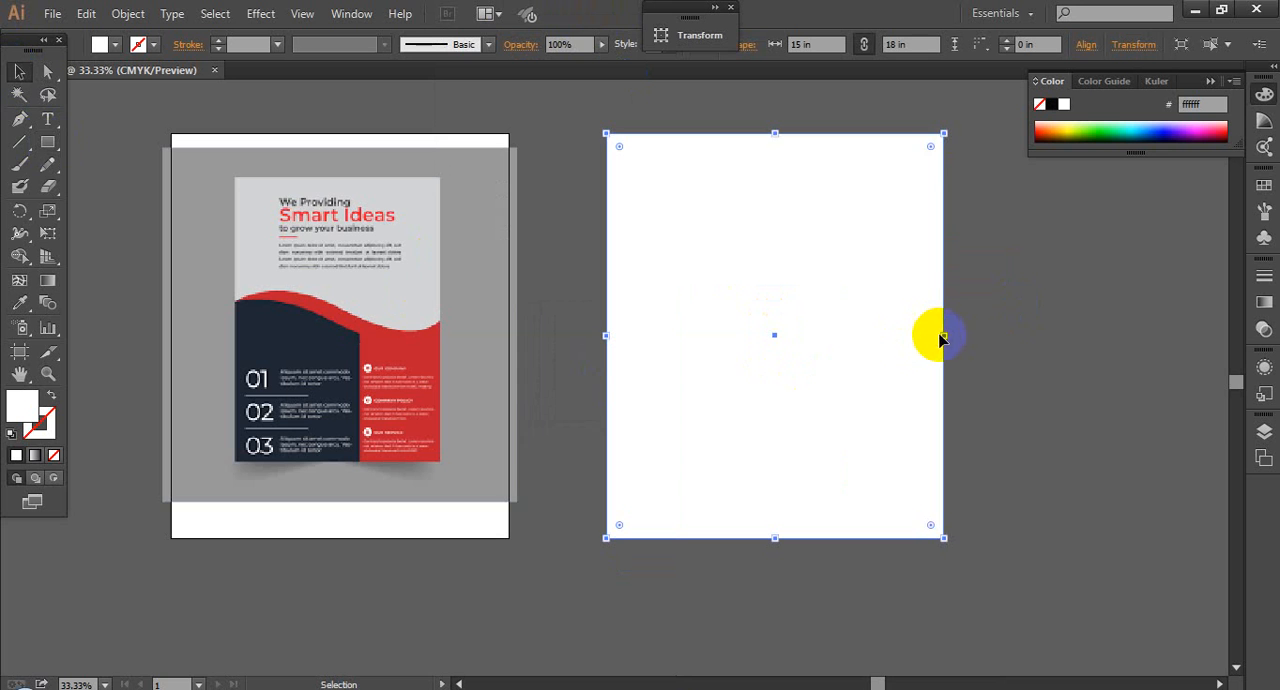
drag(944, 336, 908, 340)
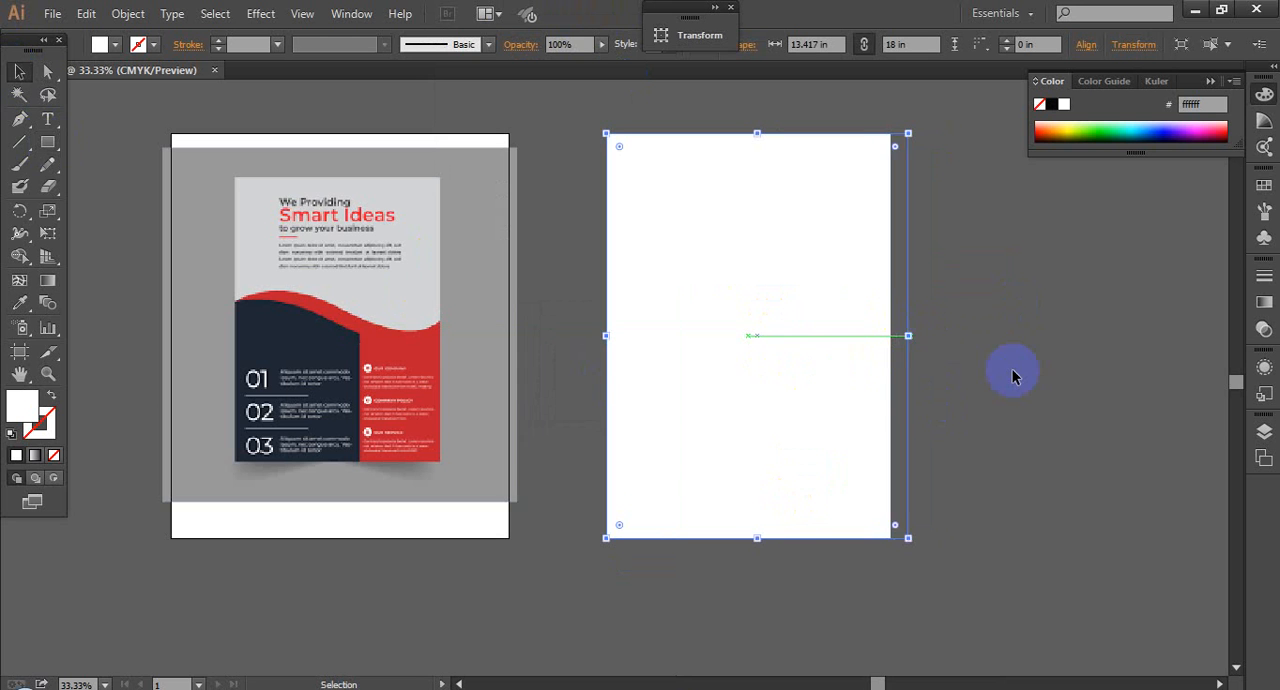
key(Delete)
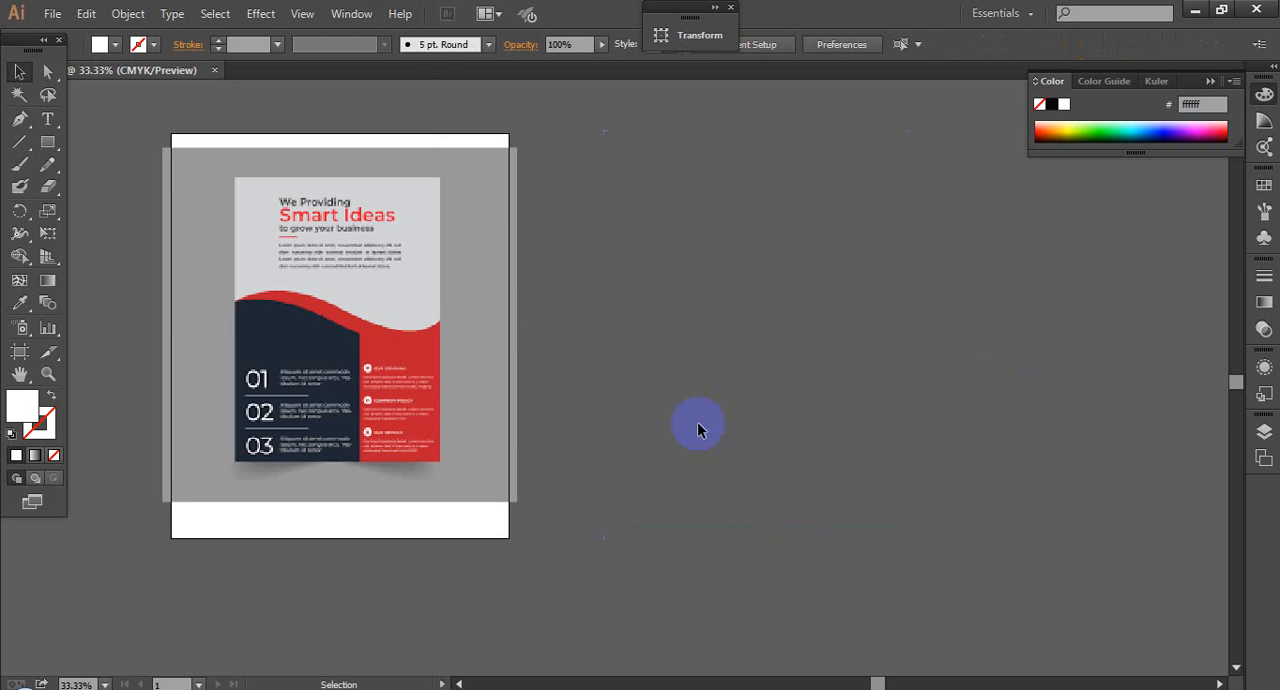
Step: Trace the reference flyer with a white rectangle about 9.21 × 12.71 in and move it beside the artboard
click(45, 146)
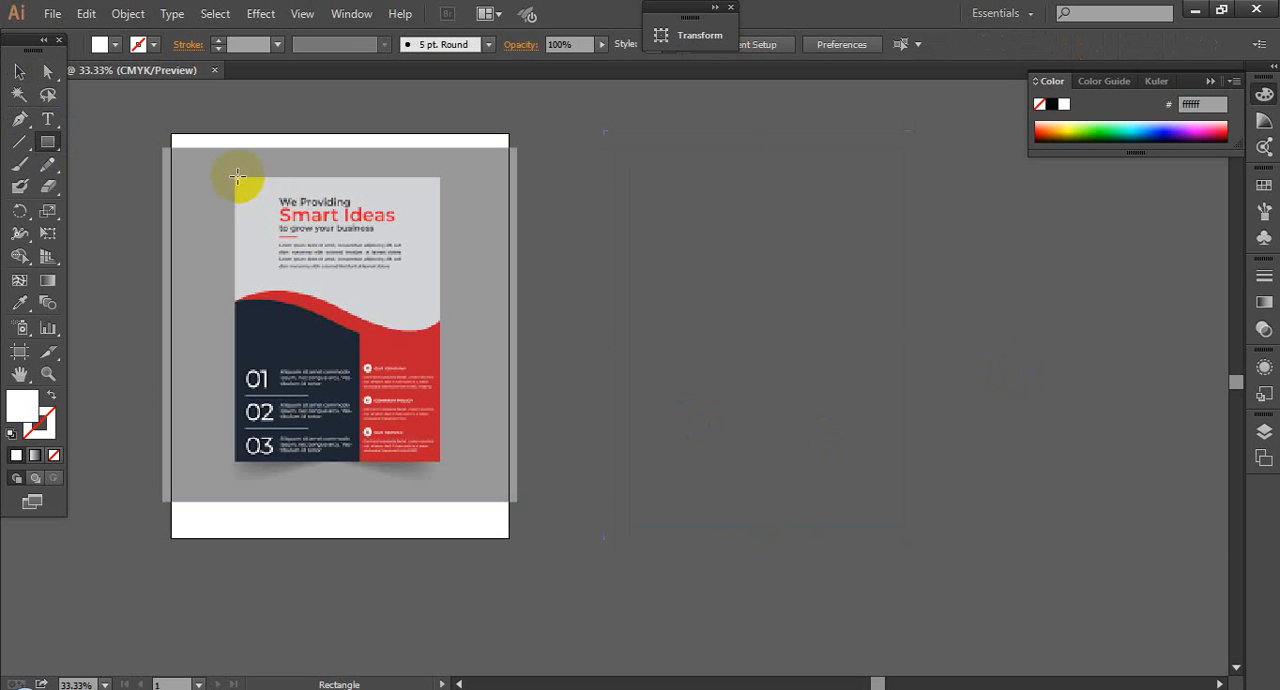
drag(232, 176, 440, 462)
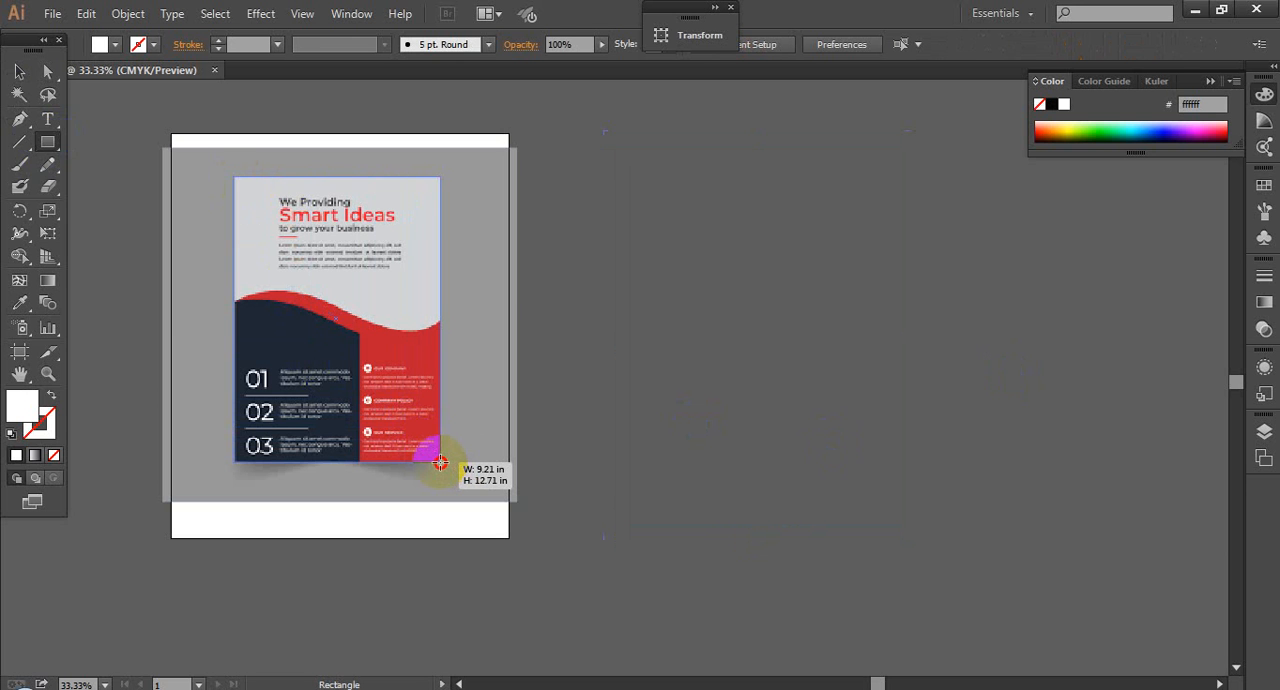
drag(428, 459, 428, 459)
click(19, 70)
drag(315, 390, 618, 418)
click(608, 21)
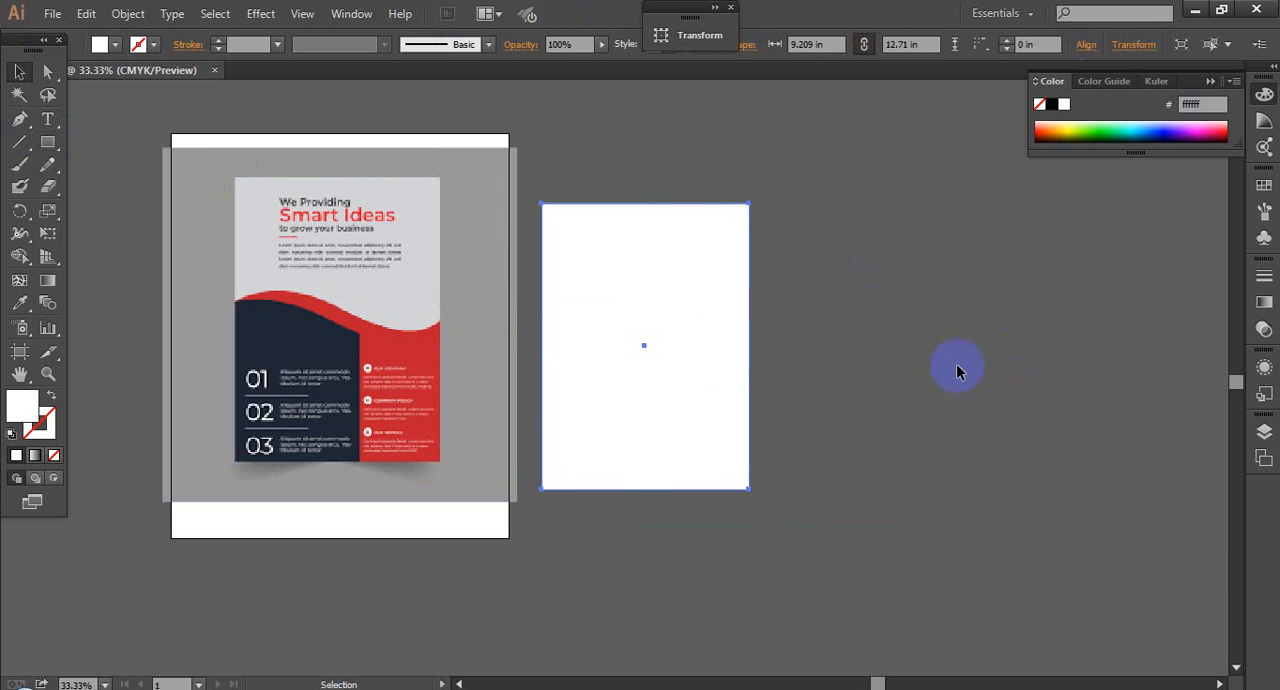
Step: Reposition the traced rectangle roughly level with the reference flyer and delete it
drag(745, 347, 798, 336)
click(852, 336)
ctrl+click(685, 311)
drag(775, 413, 936, 369)
drag(799, 350, 799, 334)
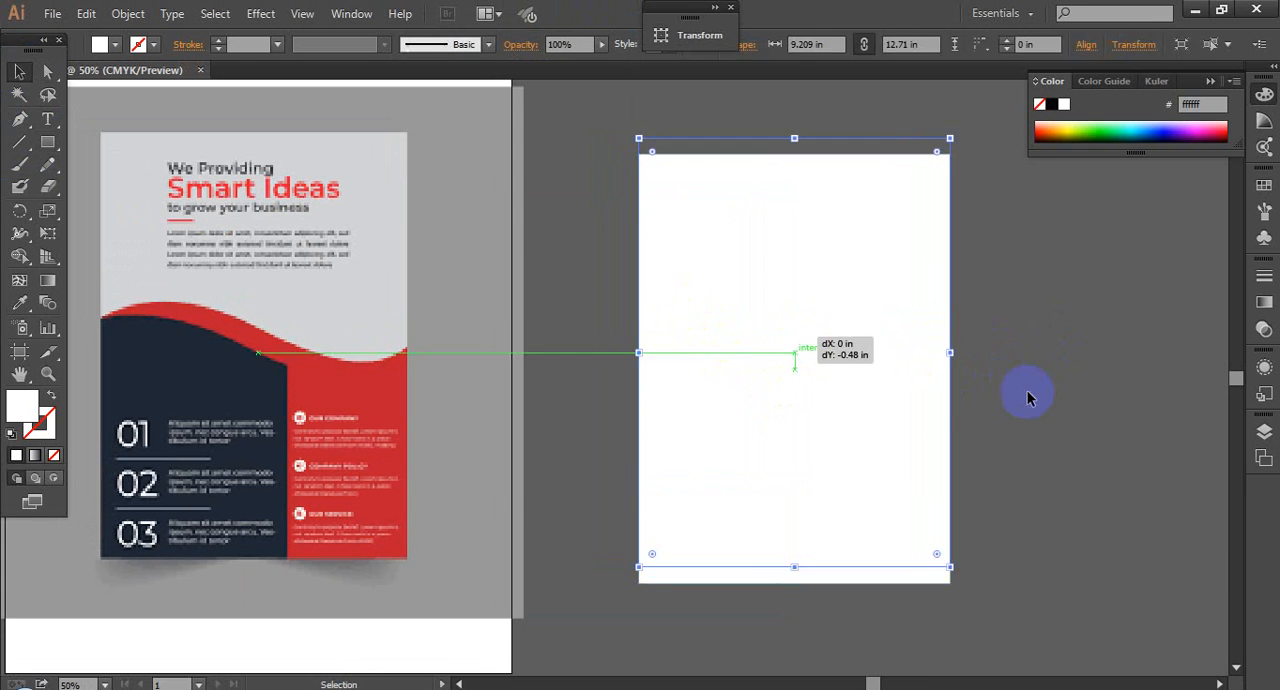
click(1028, 392)
drag(995, 365, 991, 358)
click(757, 346)
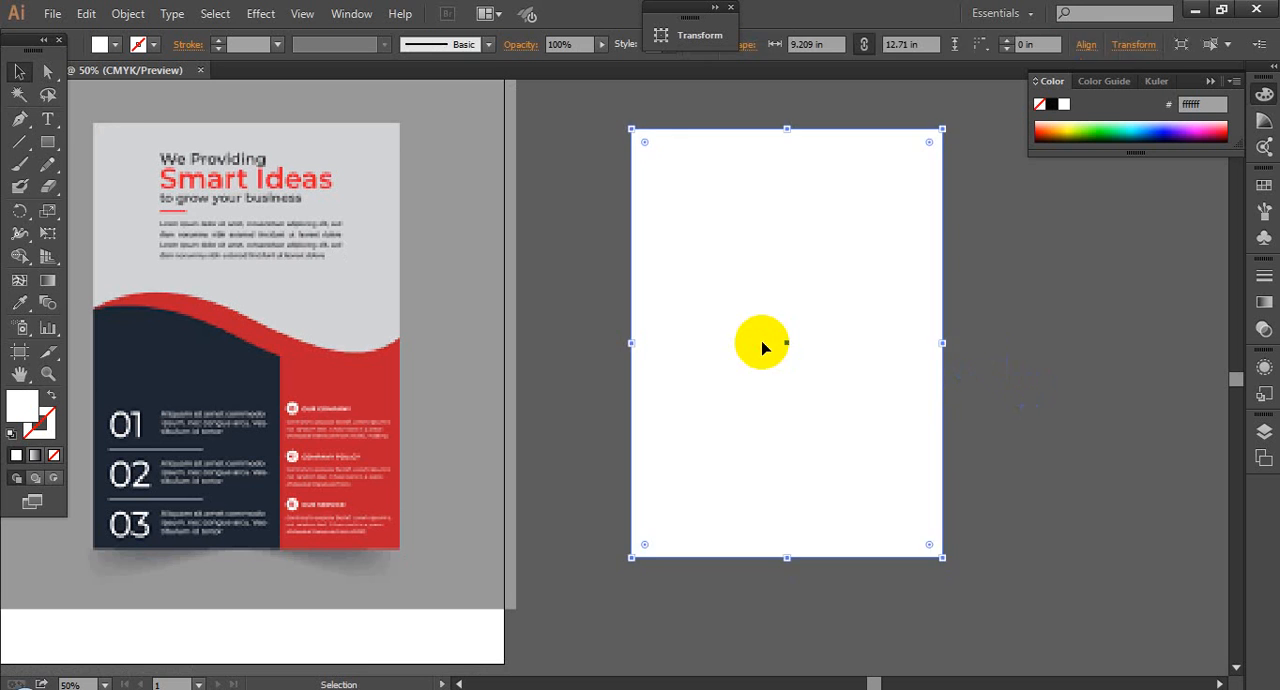
key(Delete)
Step: Trace the reference flyer again with a white rectangle about 9.14 × 12.67 in and place it beside the artboard
click(49, 141)
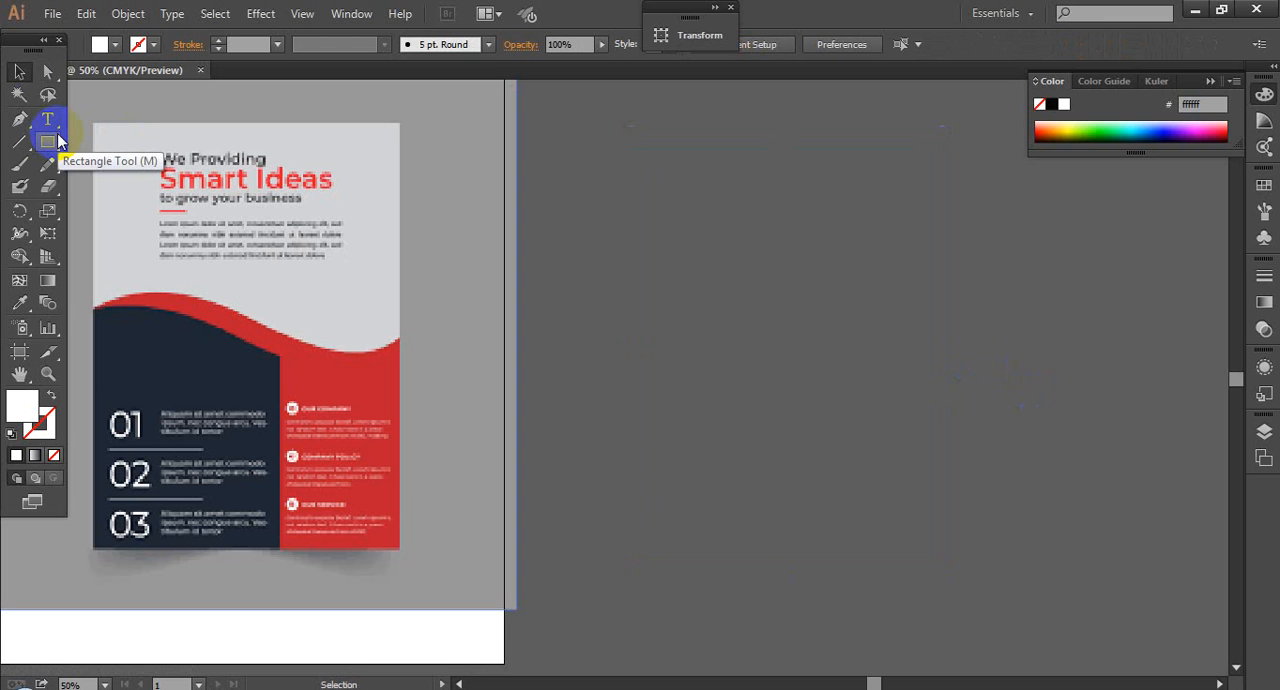
click(55, 140)
drag(96, 124, 399, 548)
click(19, 71)
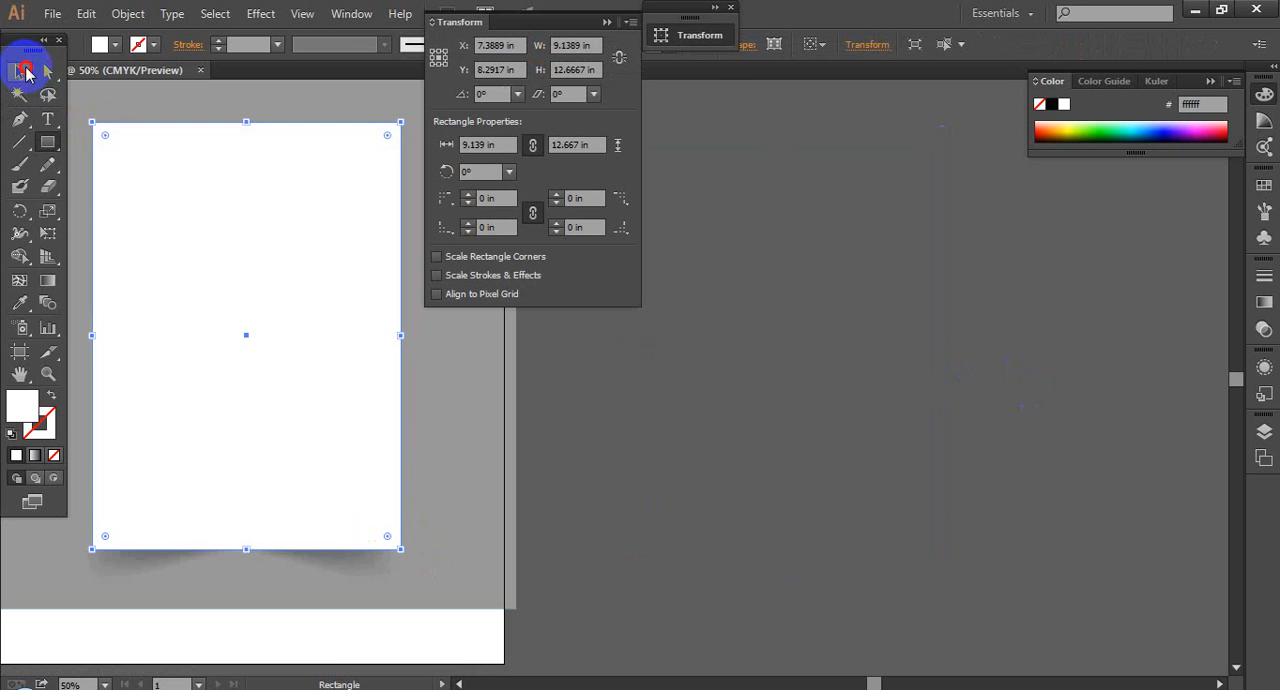
drag(717, 368, 908, 355)
click(698, 163)
click(608, 21)
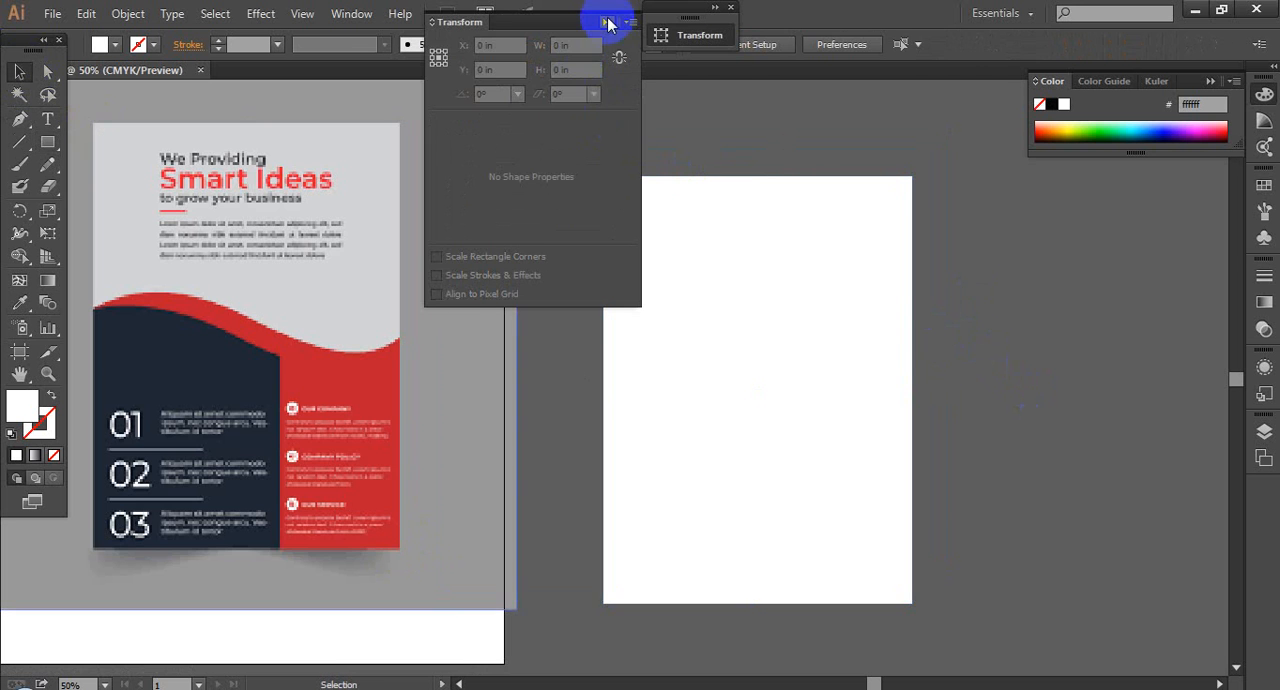
drag(839, 381, 838, 342)
click(999, 377)
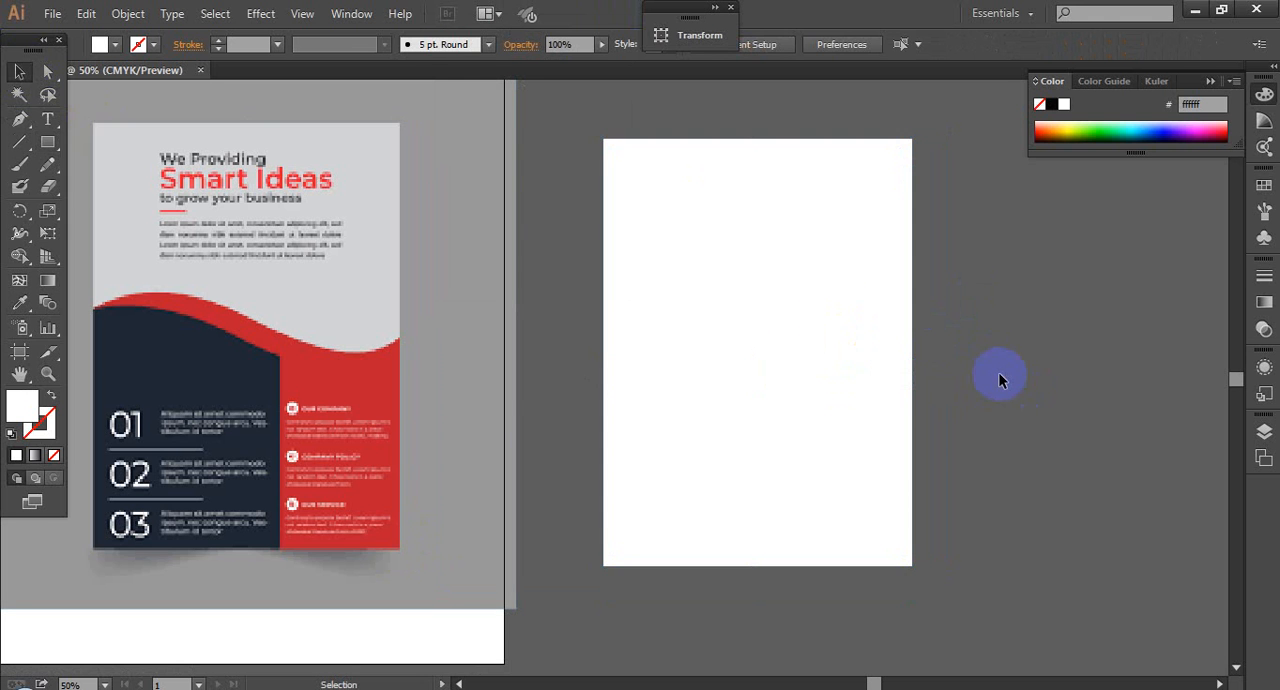
Step: Fill the new rectangle with the gray #989898 sampled from the reference image's background
click(908, 345)
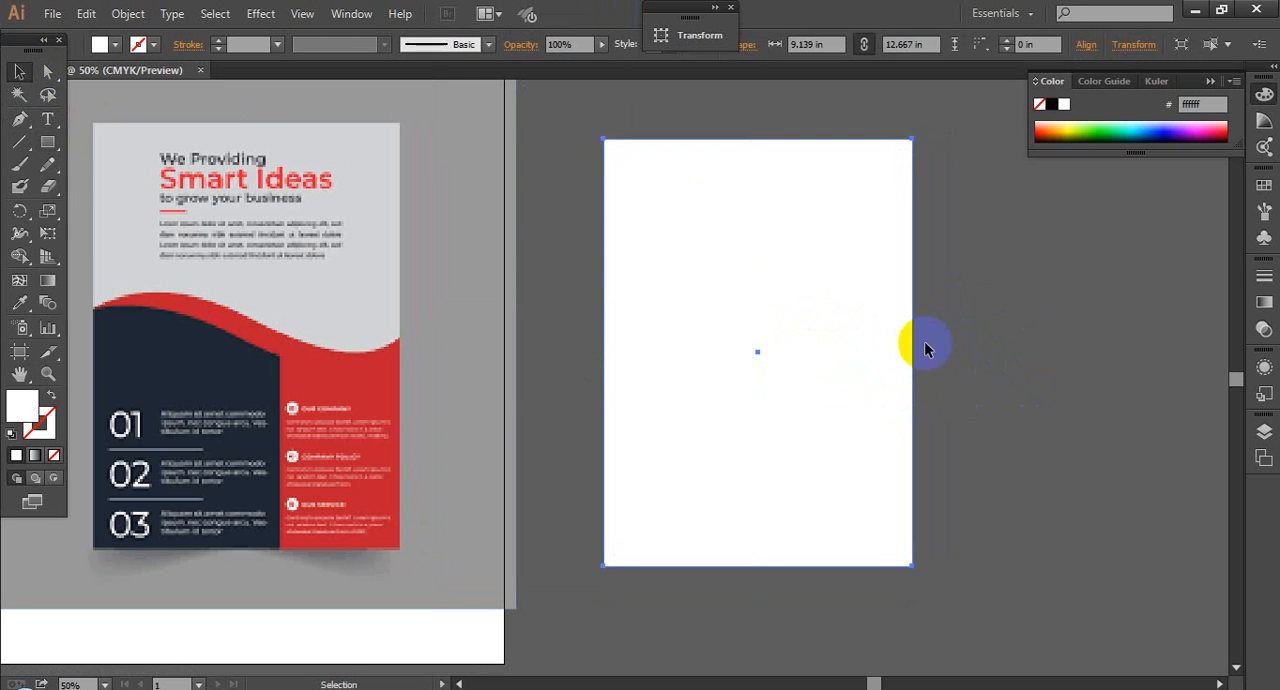
click(19, 302)
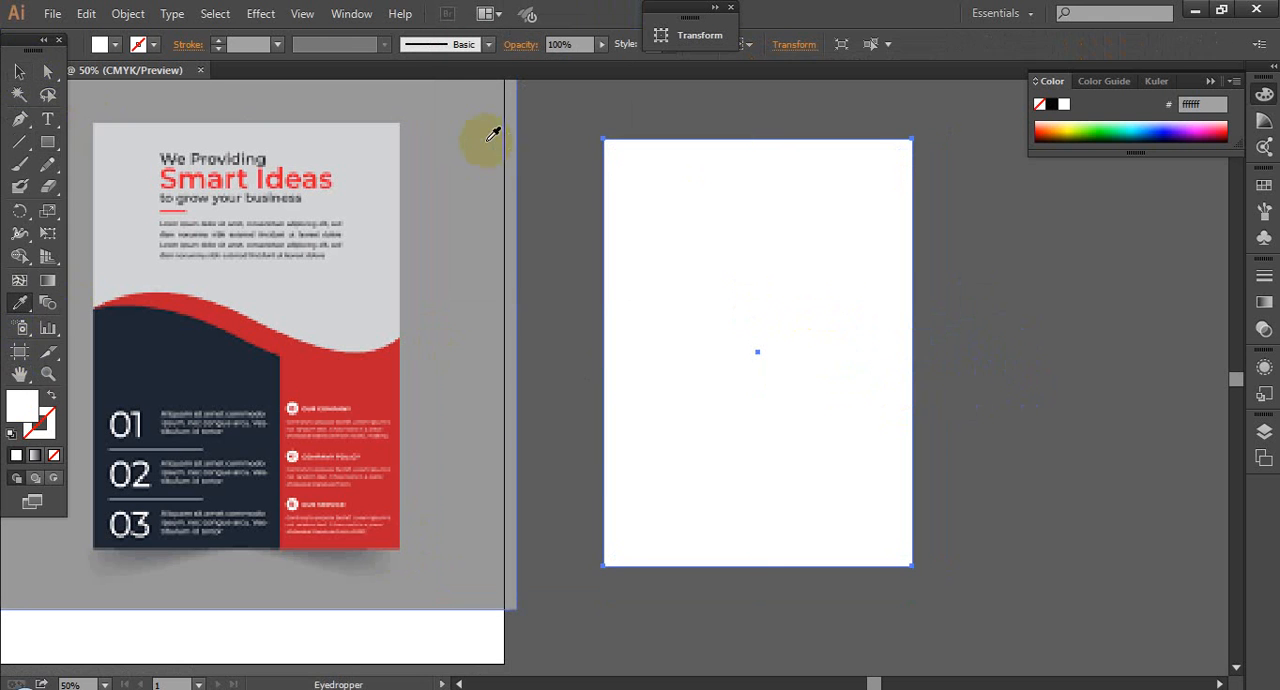
click(466, 123)
click(19, 71)
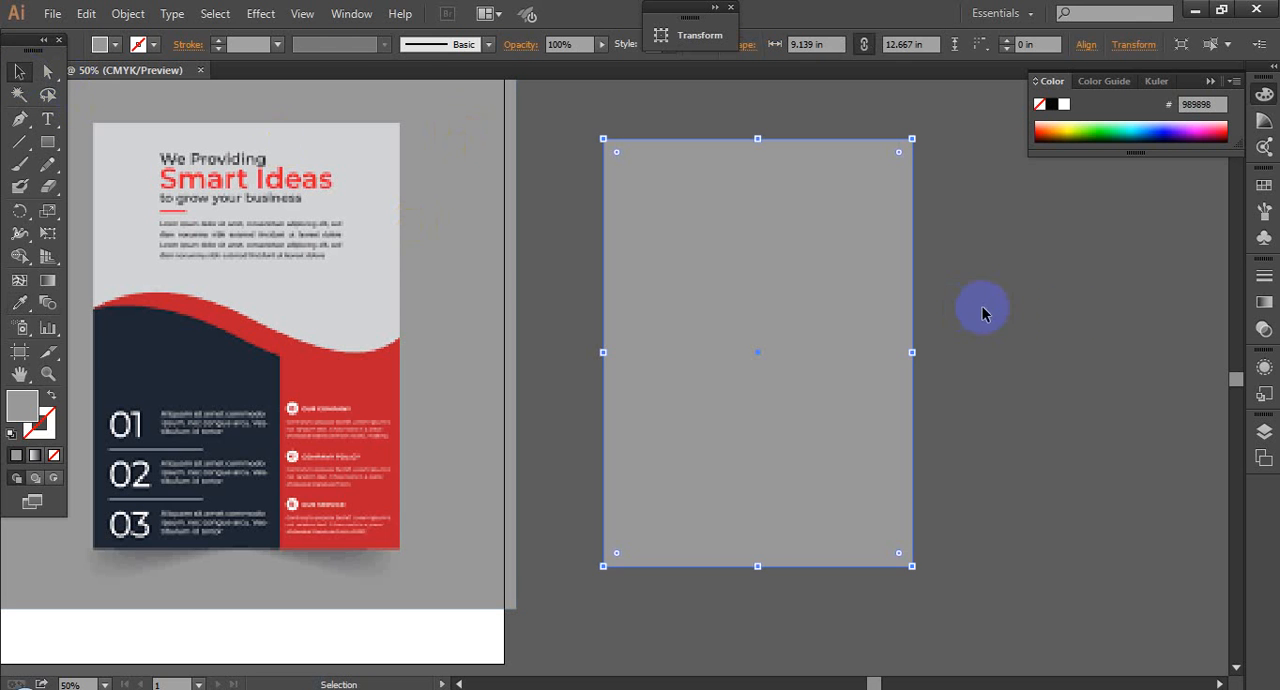
click(1082, 345)
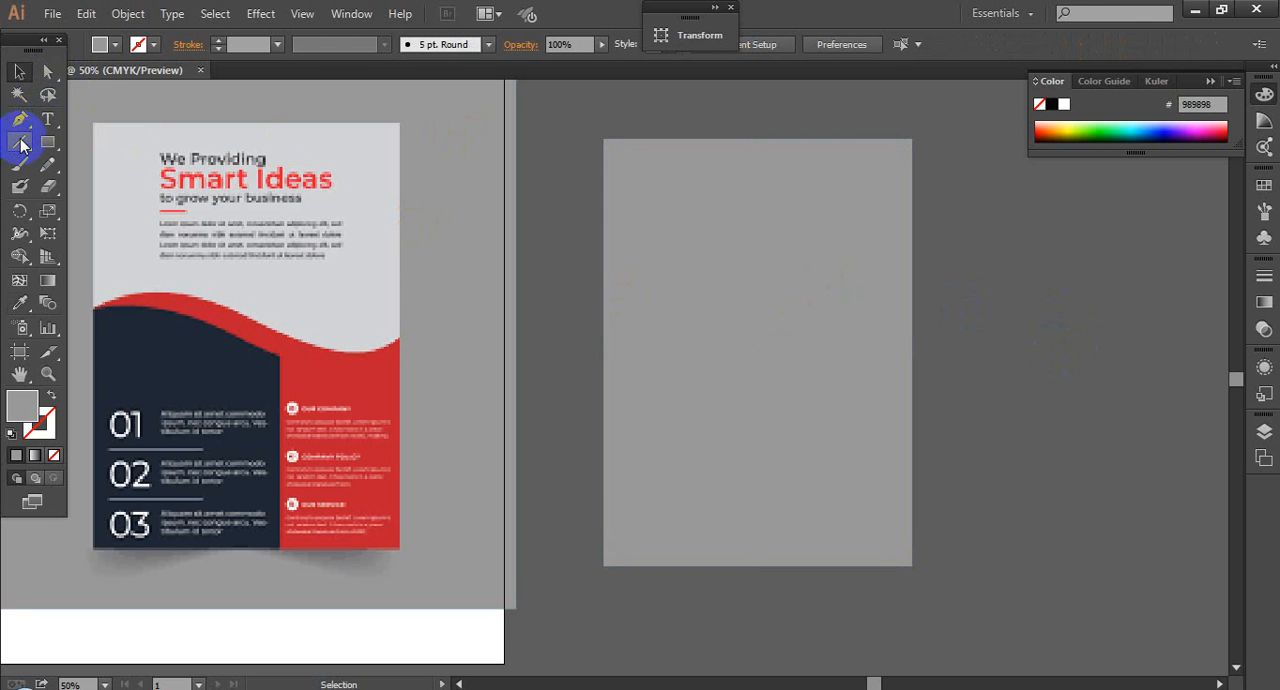
Step: Start a Pen path midway down the gray rectangle's left edge, trying a curved second anchor twice and undoing each attempt
click(138, 325)
click(19, 119)
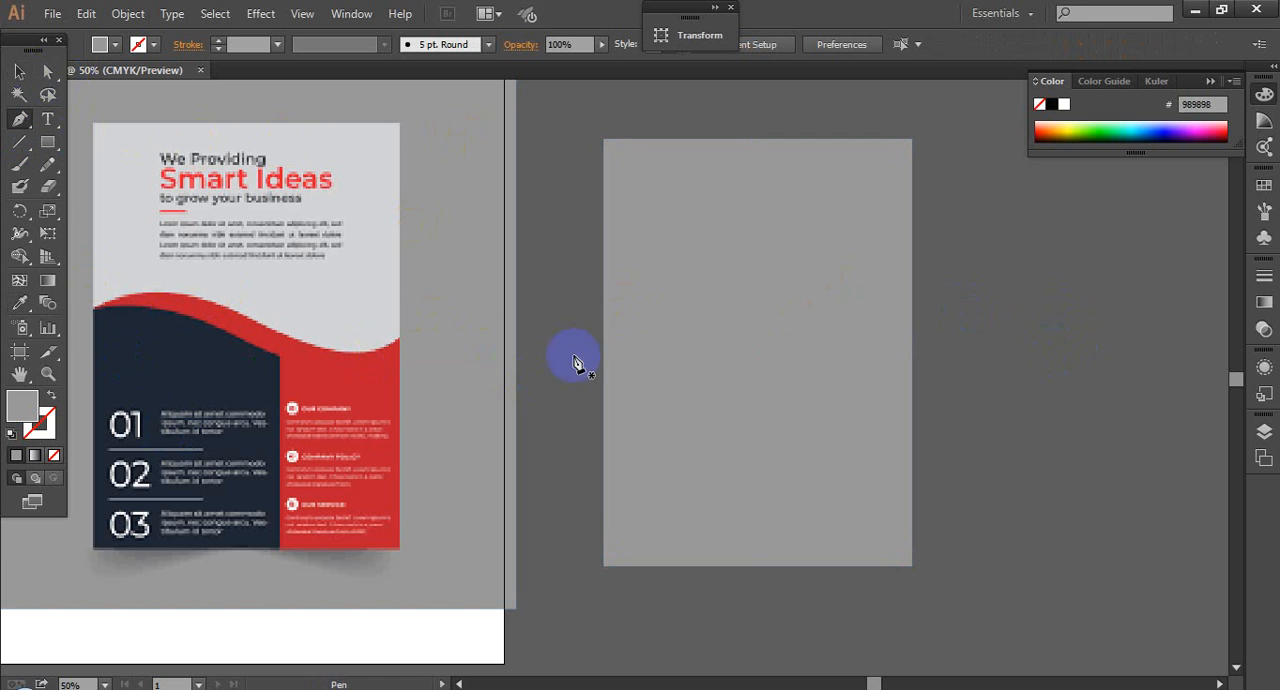
click(603, 344)
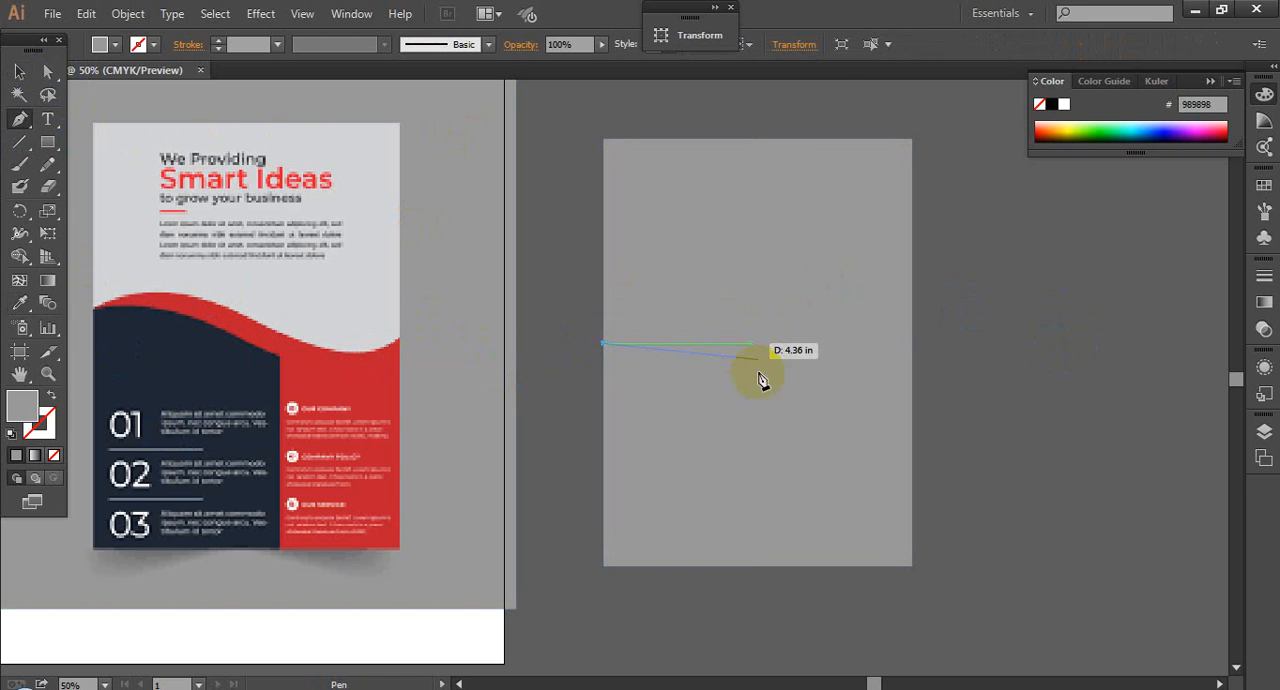
drag(781, 368, 822, 450)
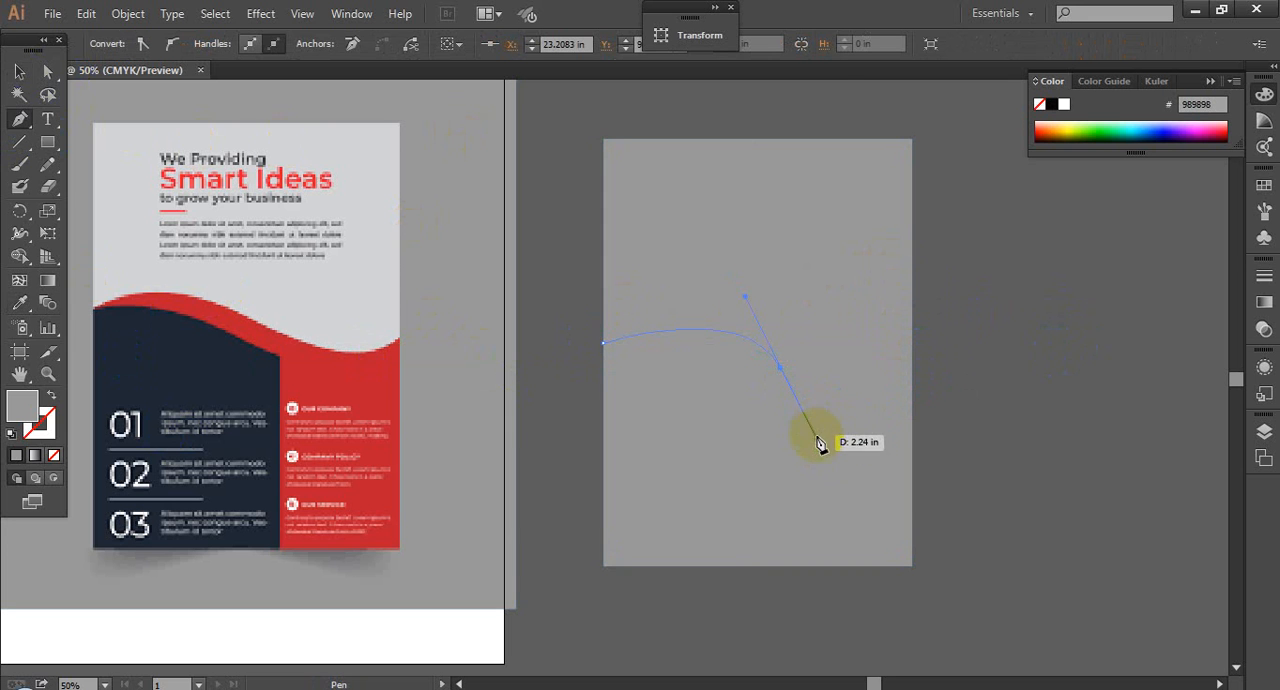
key(ctrl)
key(ctrl+z)
drag(808, 347, 877, 413)
key(ctrl+z)
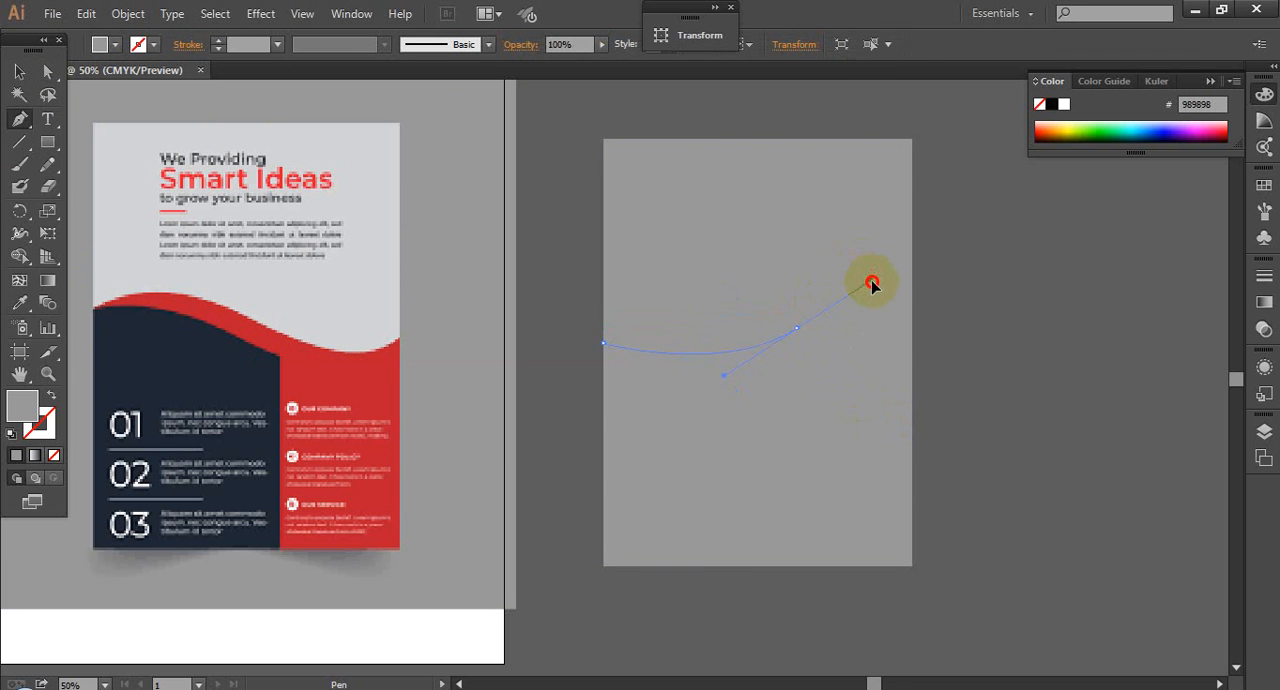
Step: Draw an S-shaped wave across the gray rectangle to its right edge and continue the path through both bottom corners
drag(872, 283, 870, 281)
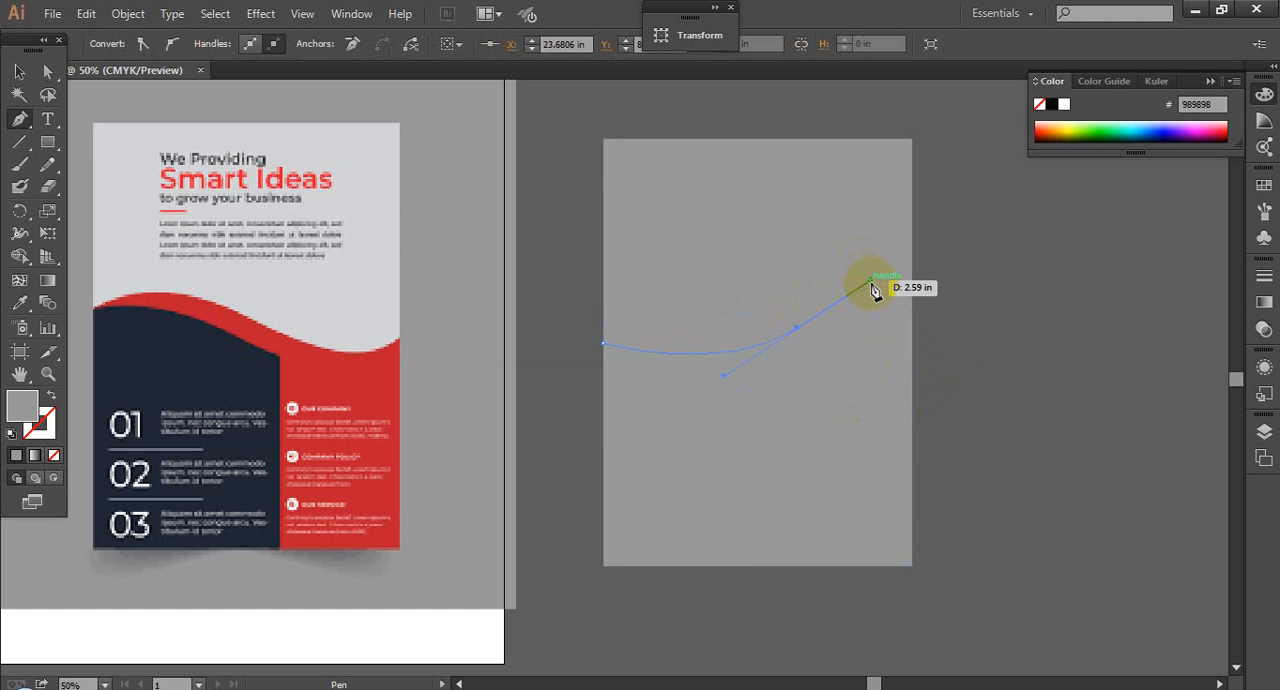
drag(868, 287, 863, 313)
drag(862, 266, 843, 301)
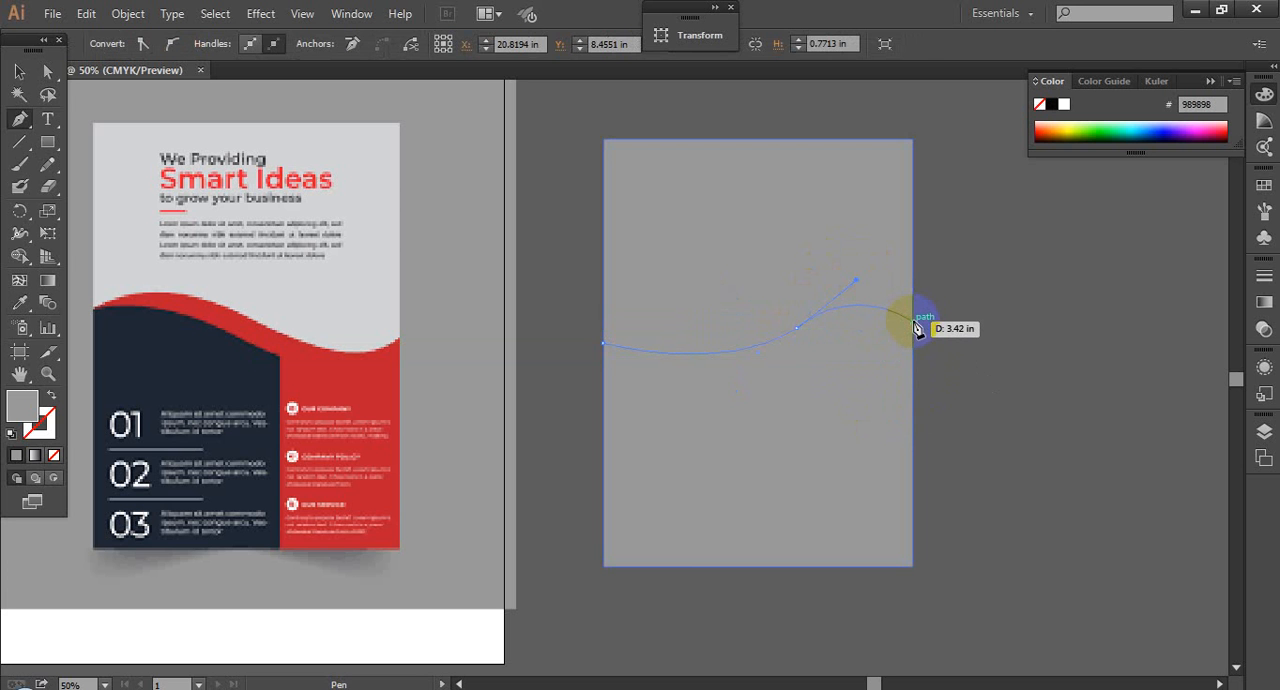
click(913, 322)
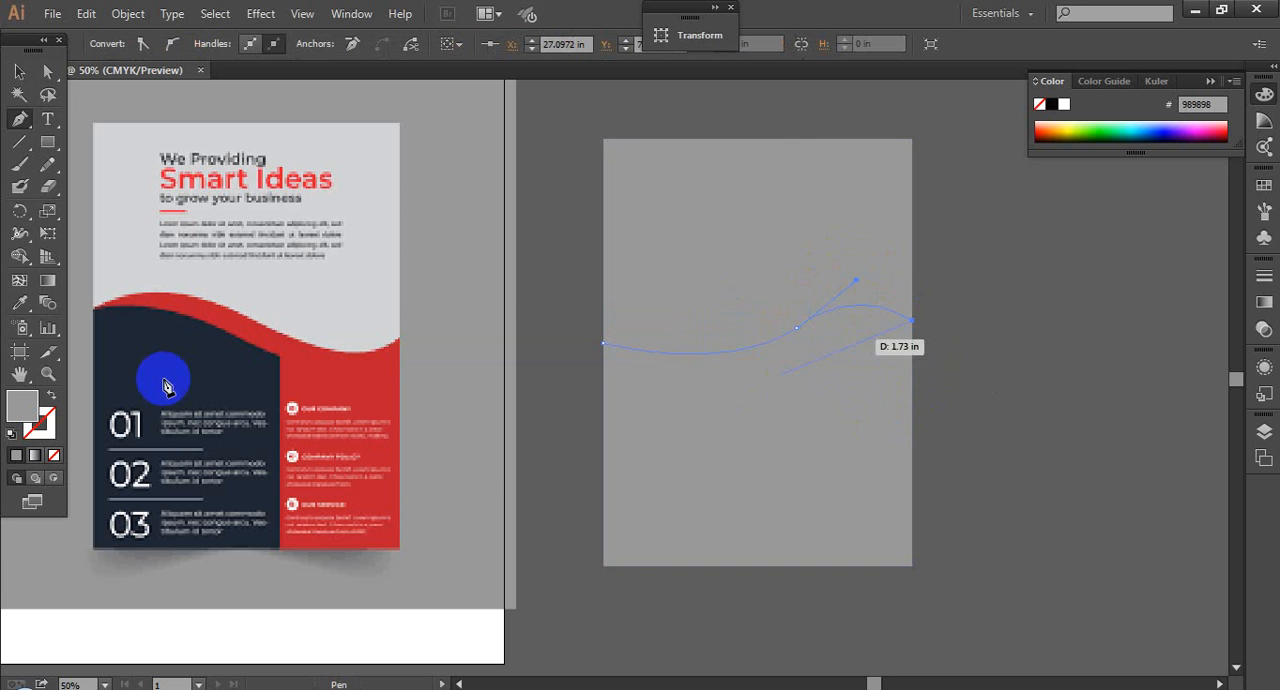
click(905, 567)
click(602, 567)
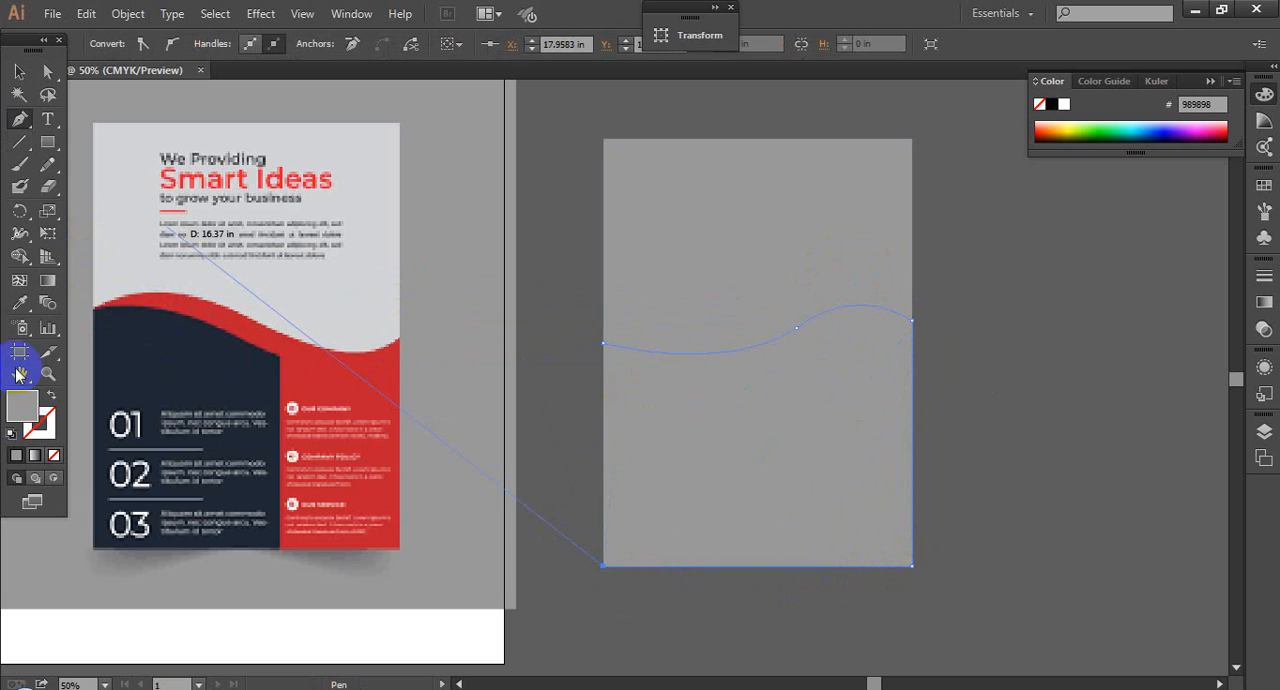
Step: Fill the wave shape with the red #be202e sampled from the reference flyer and deselect it
click(19, 303)
click(387, 381)
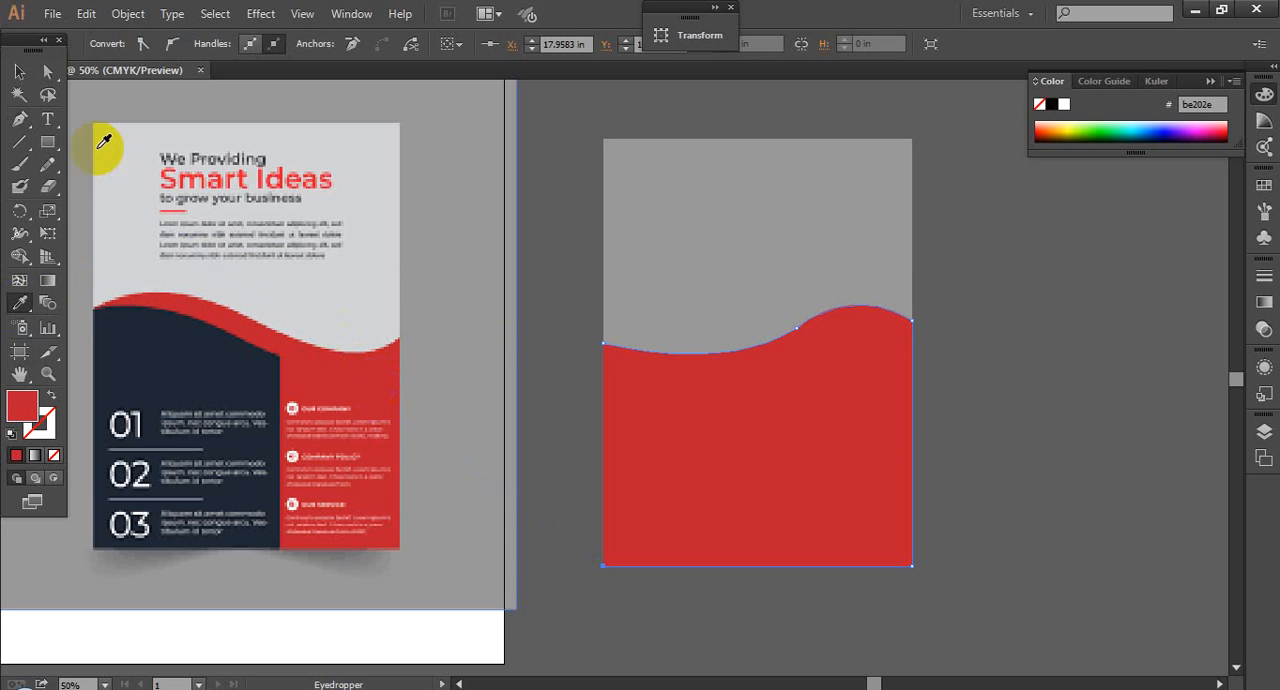
click(19, 71)
click(990, 352)
drag(781, 294, 988, 438)
drag(844, 376, 1046, 371)
scroll(1044, 369, down, 5)
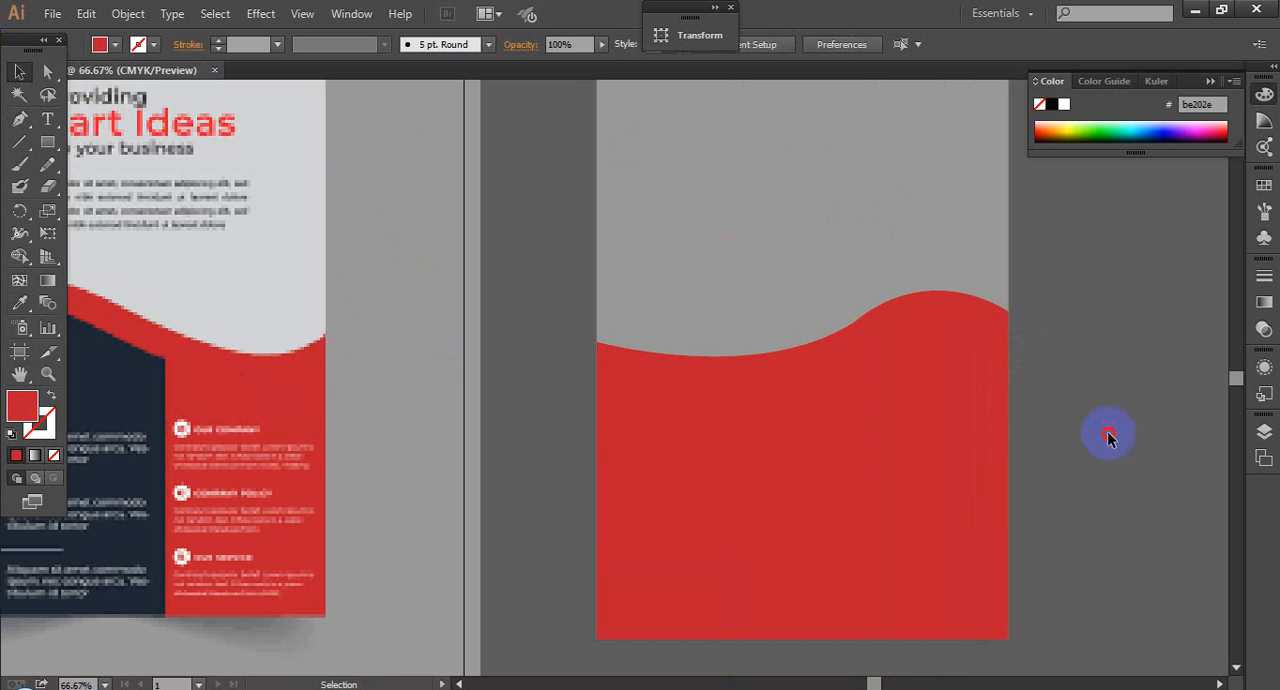
drag(1110, 436, 1038, 372)
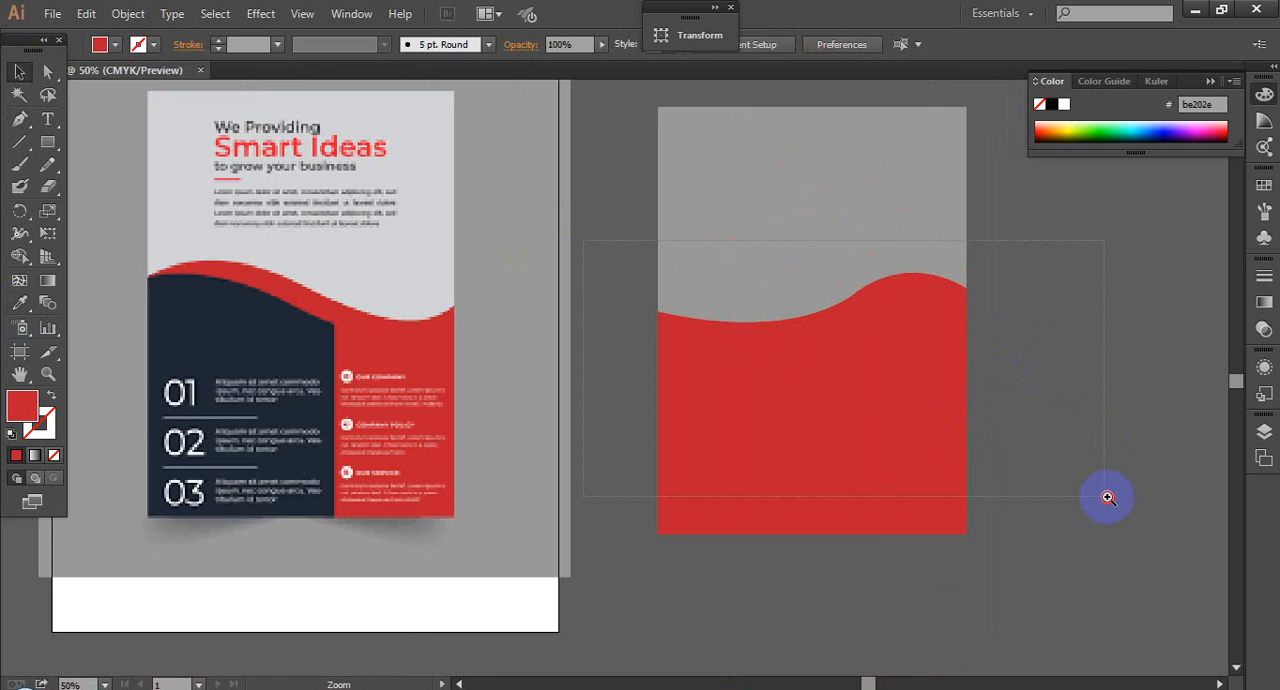
drag(1108, 497, 1106, 496)
click(663, 340)
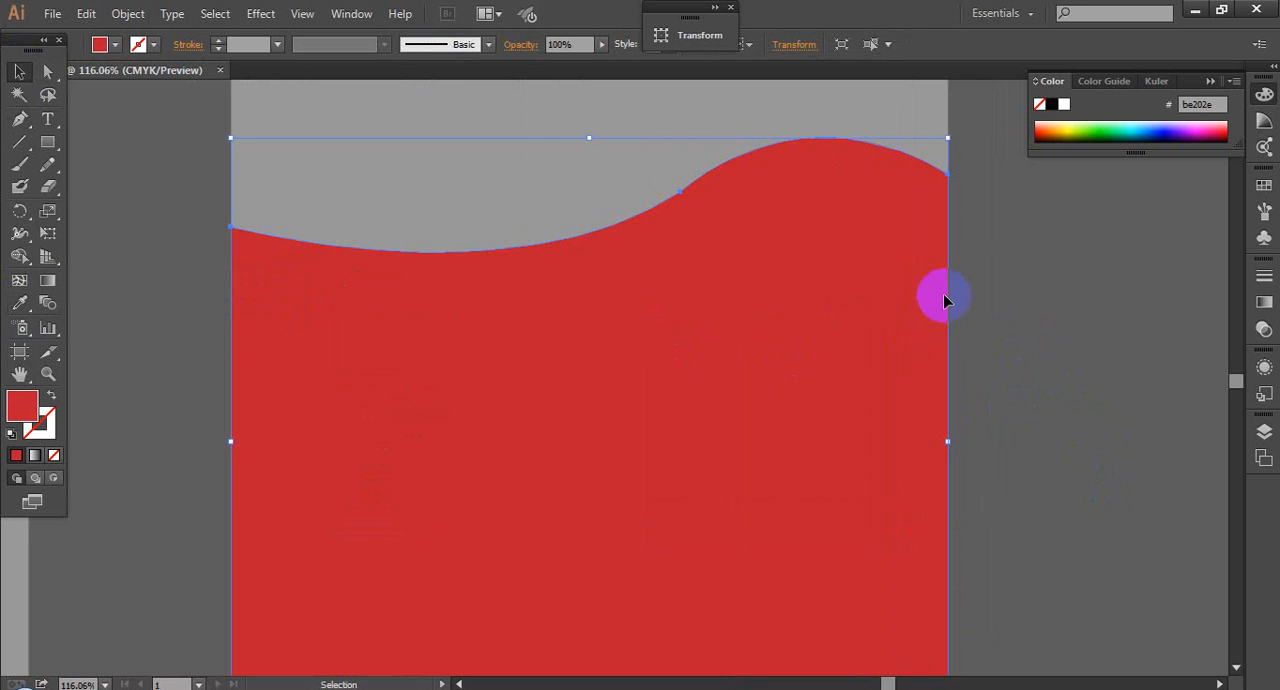
click(1051, 296)
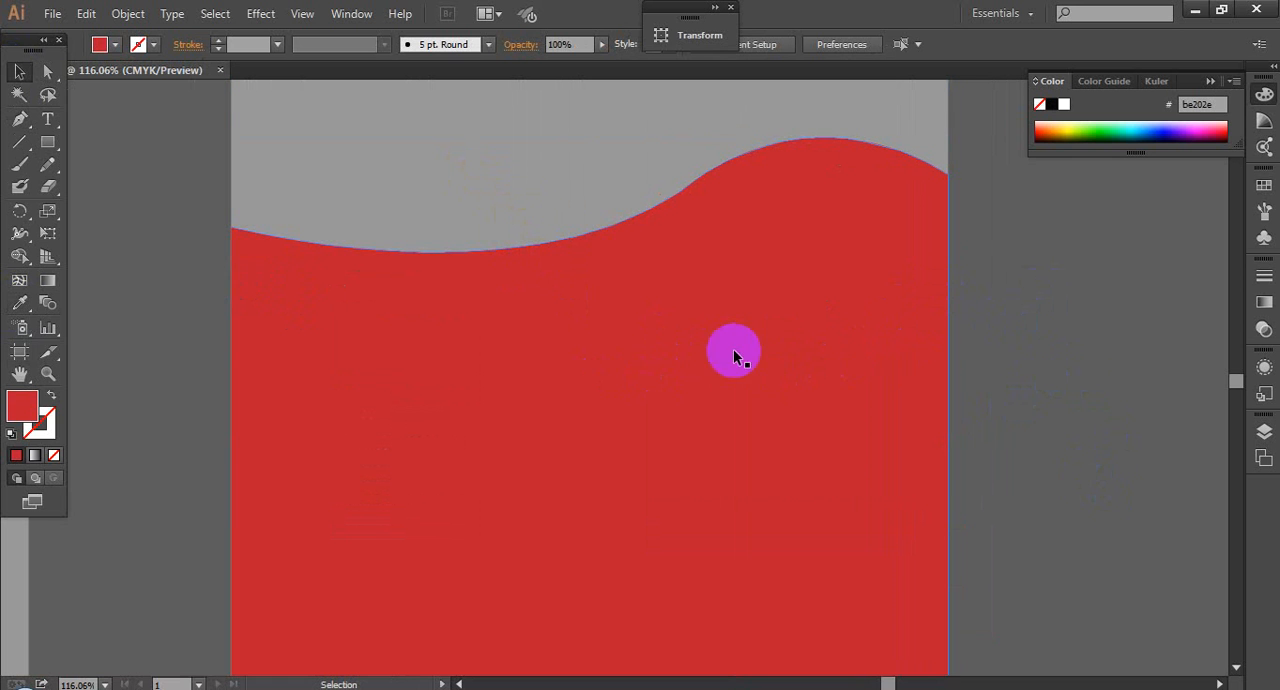
Step: Duplicate the red wave shape slightly upward and fill the copy with black #000000
click(686, 381)
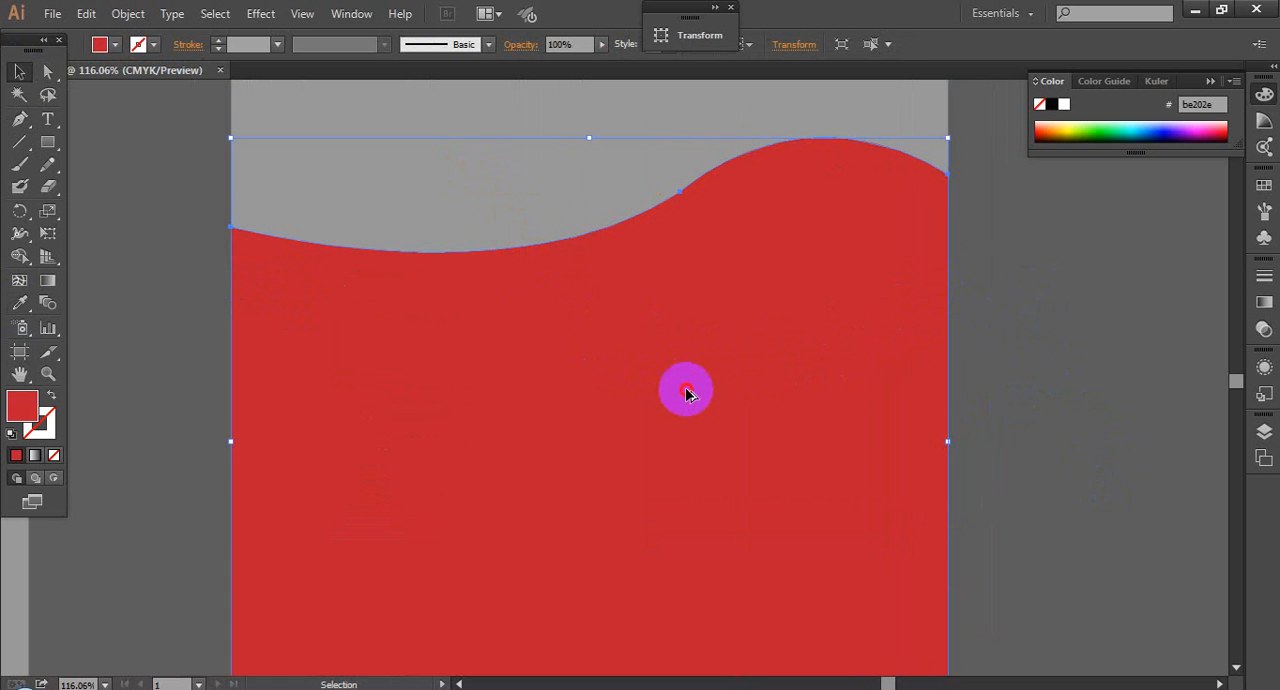
drag(686, 393, 691, 368)
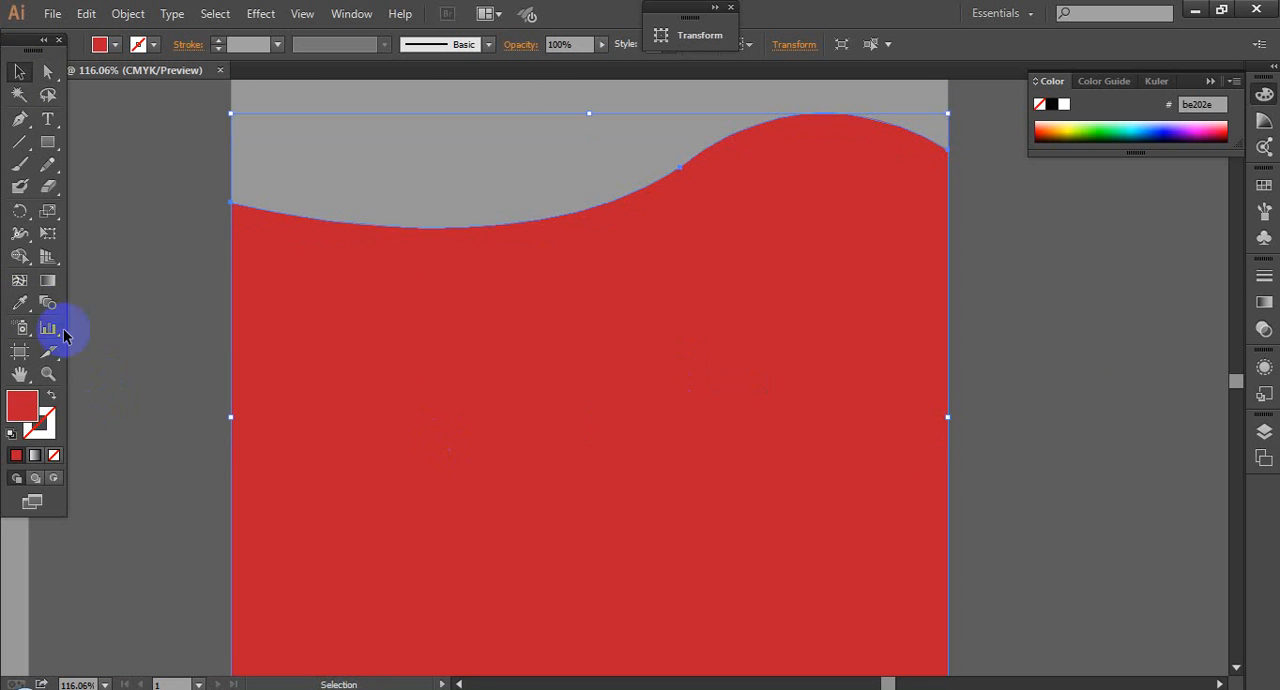
click(27, 420)
click(27, 420)
drag(400, 432, 391, 469)
click(839, 236)
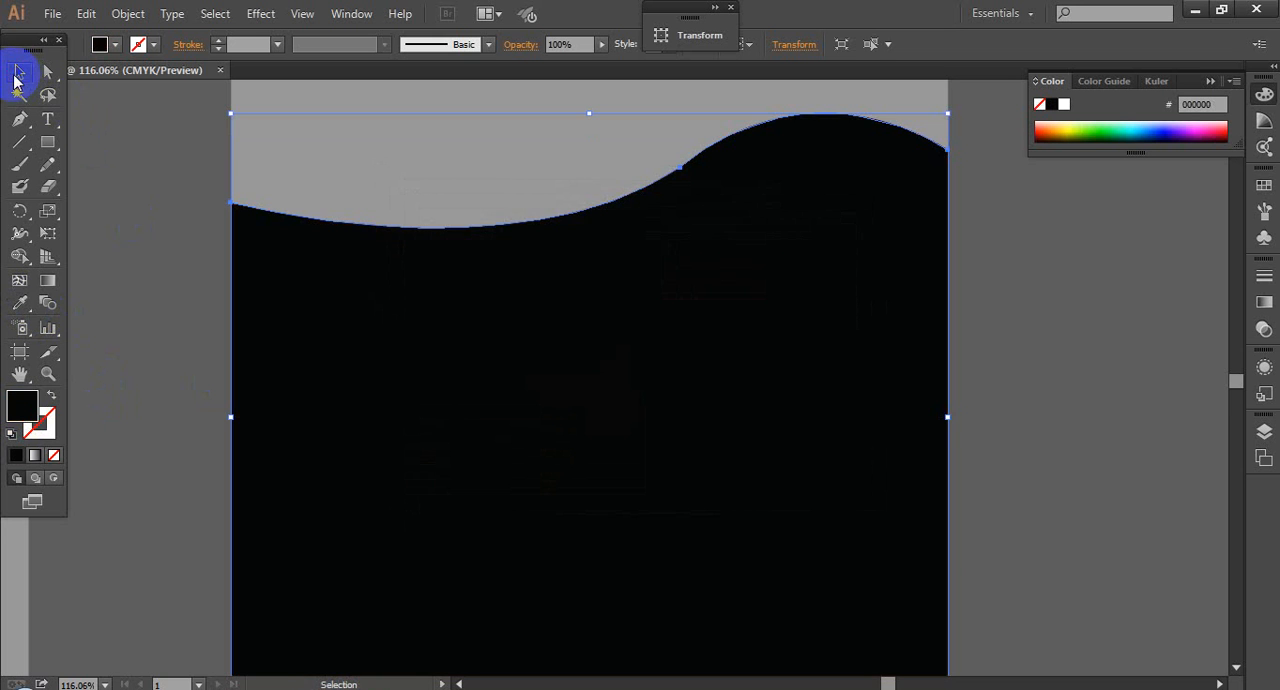
click(1070, 387)
scroll(1070, 390, down, 3)
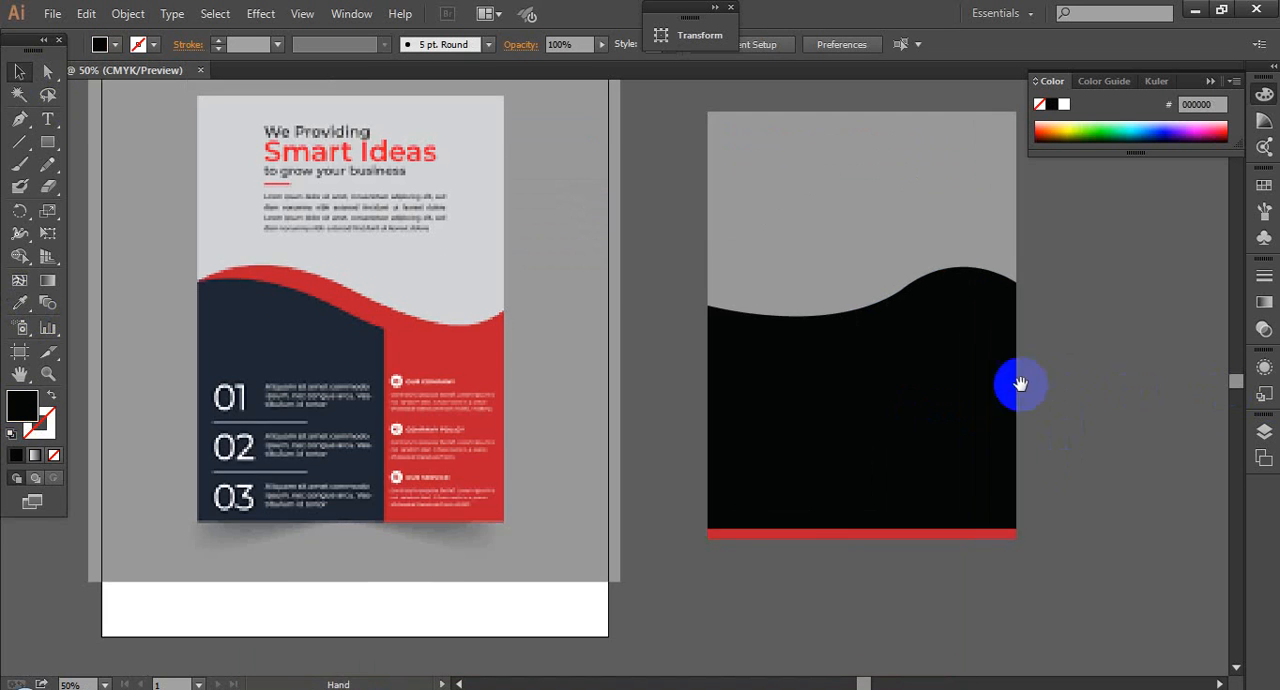
Step: Bring the original red wave shape to the front of the black copy
drag(1020, 383, 999, 321)
drag(606, 350, 1050, 634)
click(529, 341)
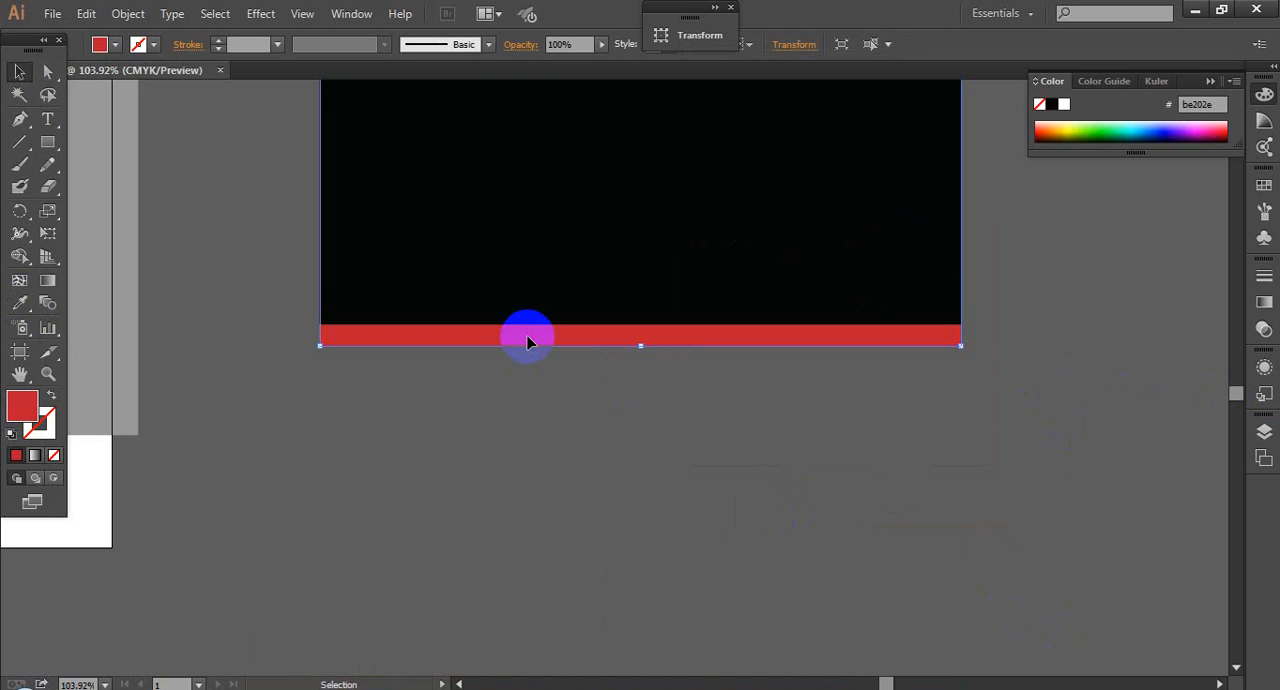
click(546, 381)
click(503, 332)
right_click(503, 332)
mouse_move(547, 602)
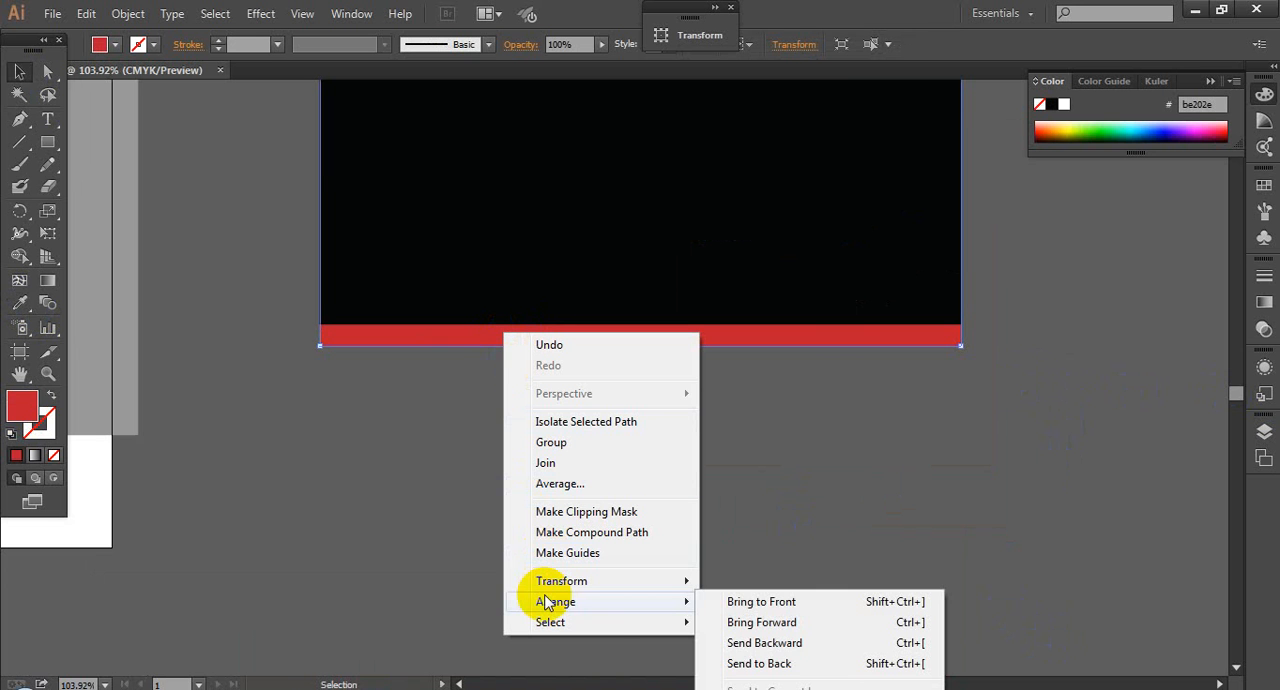
click(762, 602)
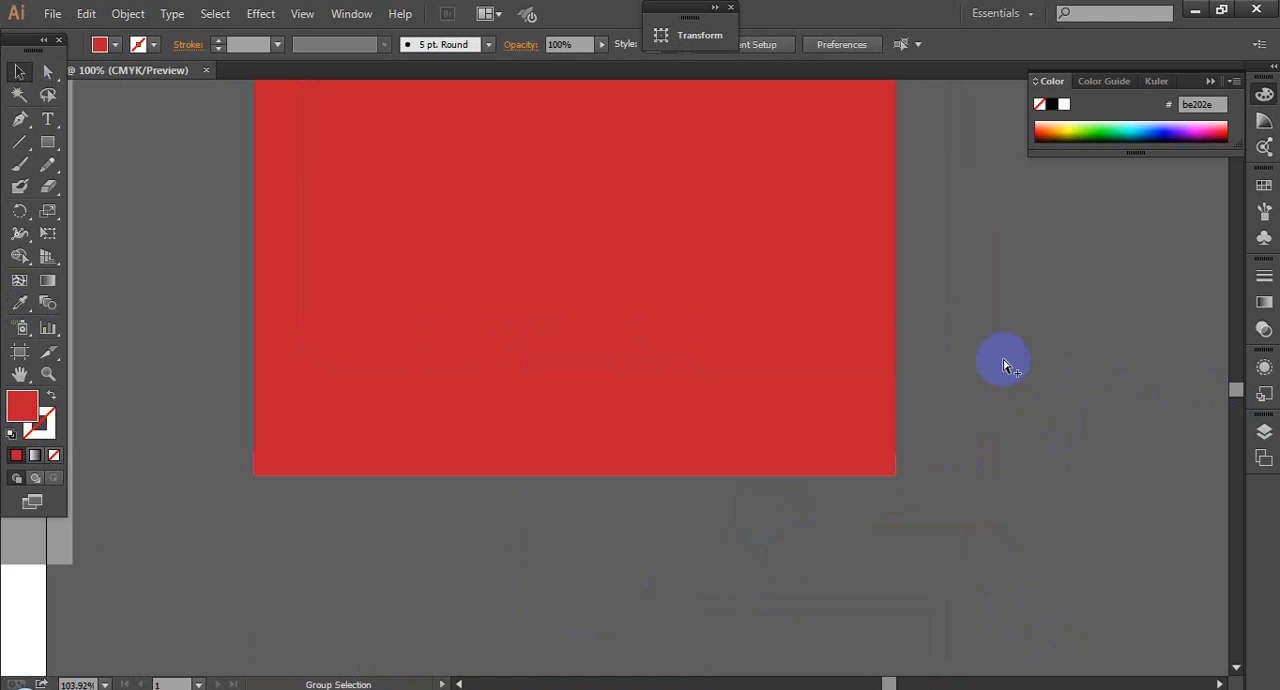
Step: Examine how the gray rectangle, black wave and red wave are stacked, selecting each shape in turn
scroll(1003, 362, down, 1)
drag(963, 340, 866, 507)
scroll(954, 374, down, 1)
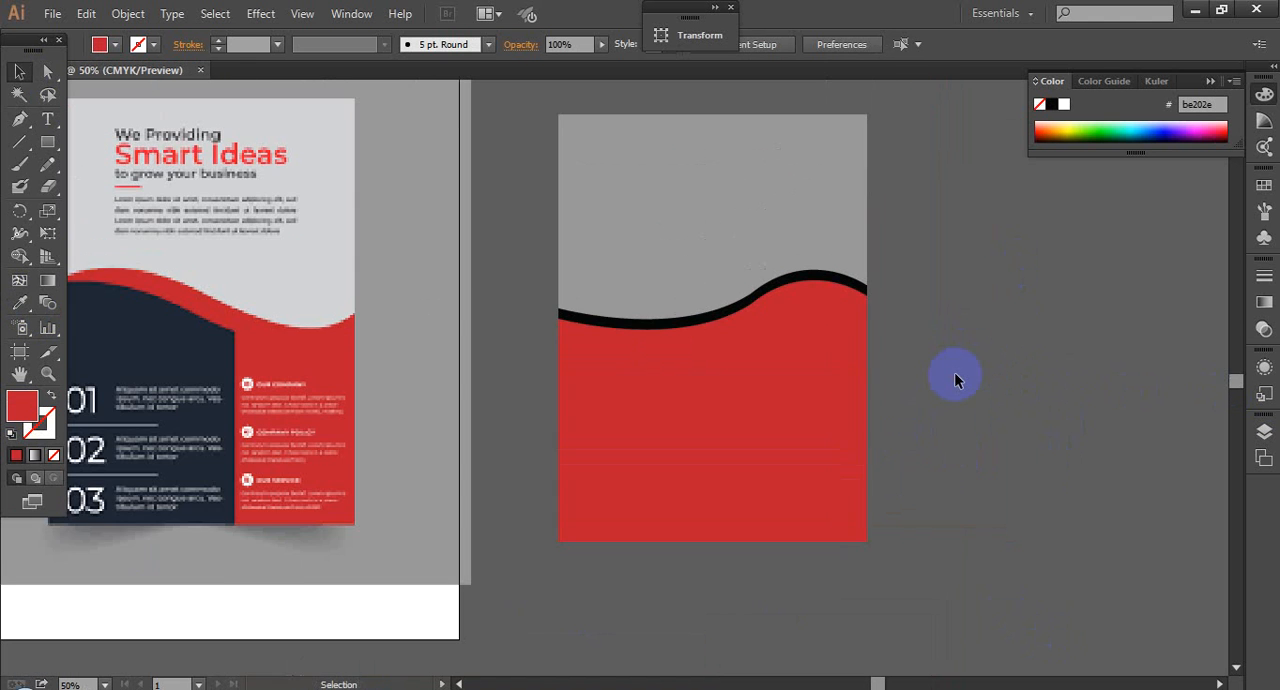
drag(694, 271, 893, 342)
scroll(366, 312, down, 3)
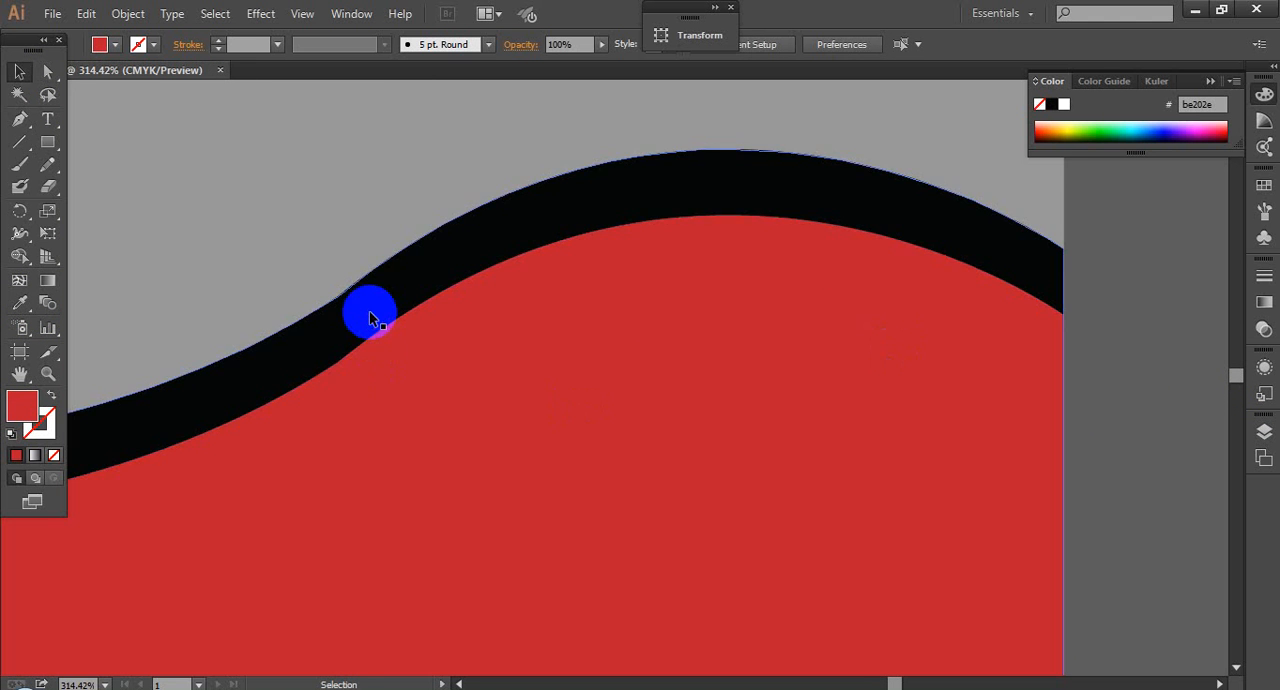
scroll(978, 378, down, 2)
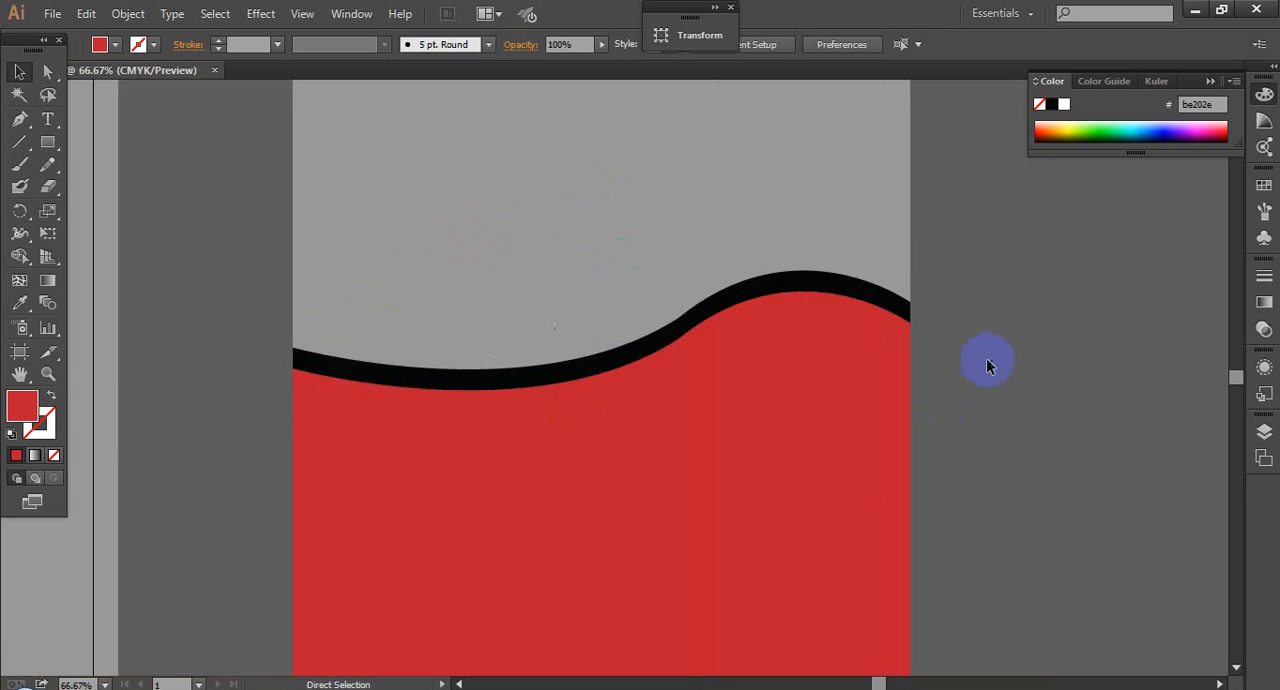
drag(1041, 418, 1069, 392)
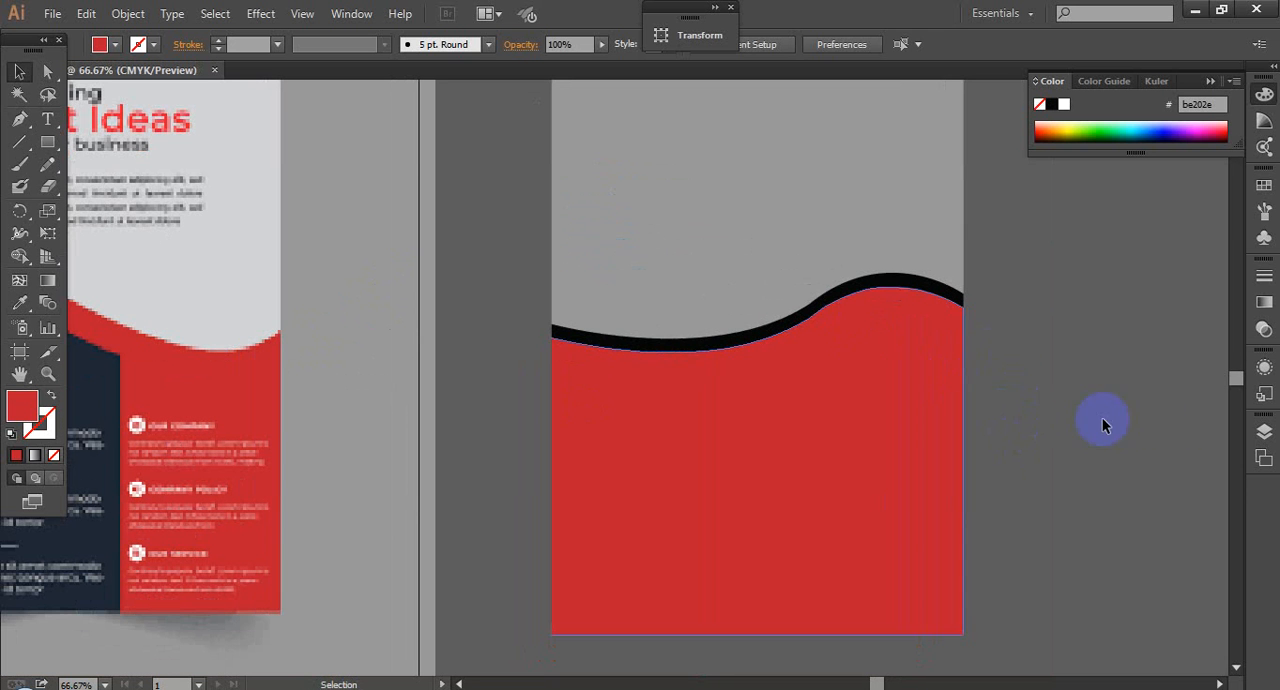
click(863, 311)
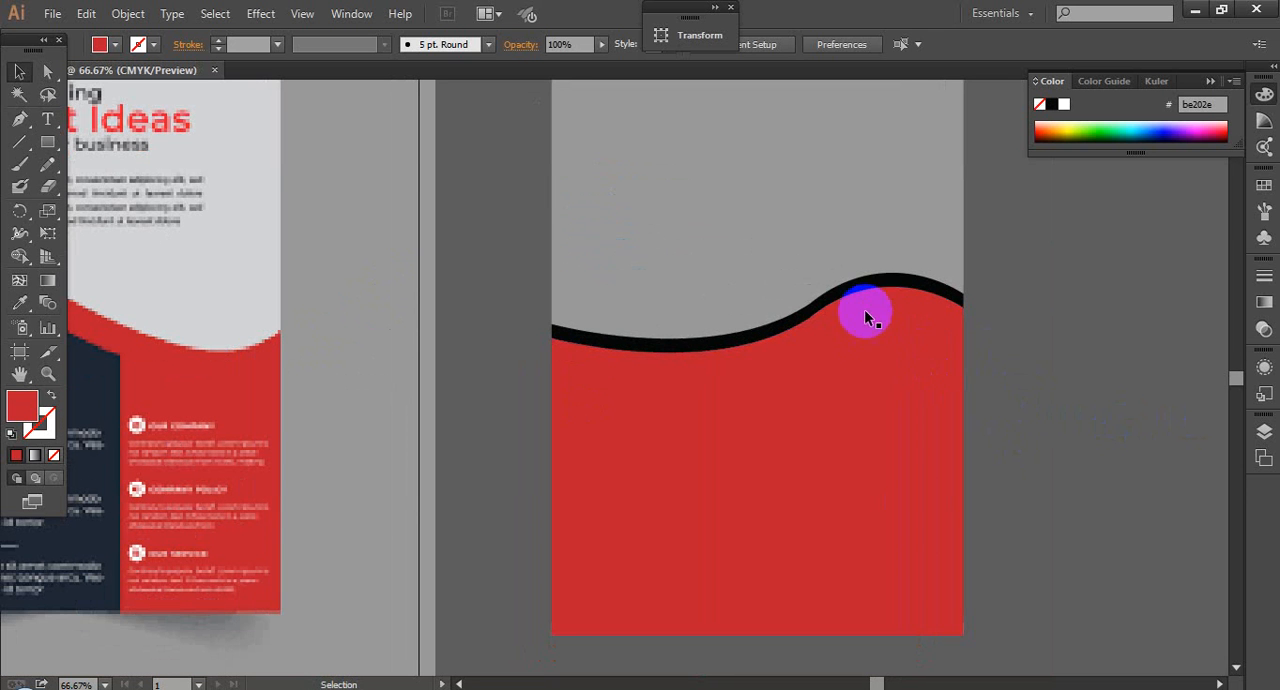
click(606, 100)
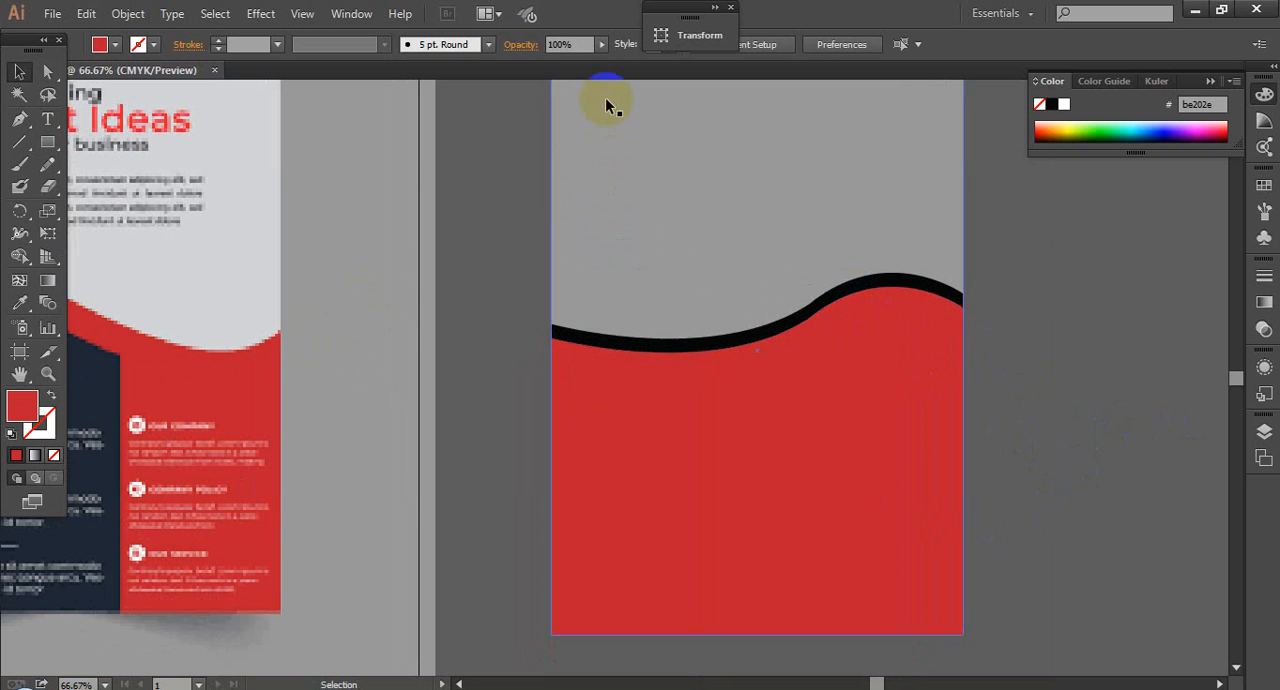
click(680, 192)
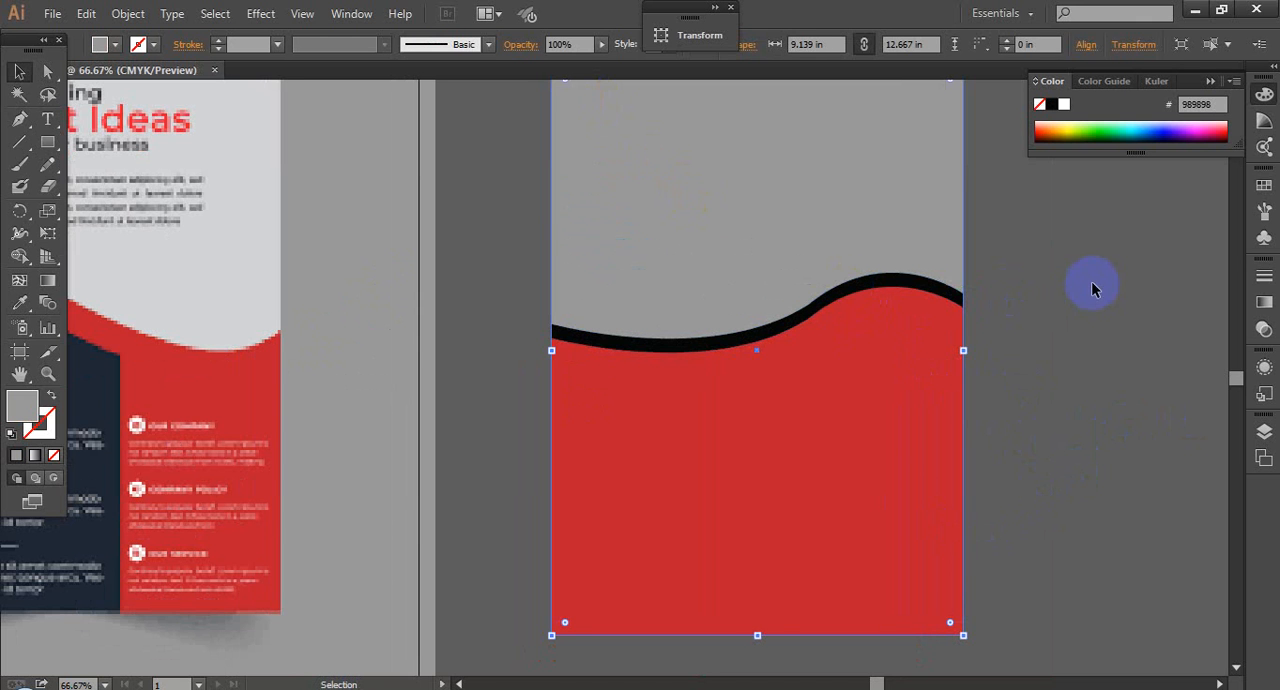
click(812, 371)
click(634, 438)
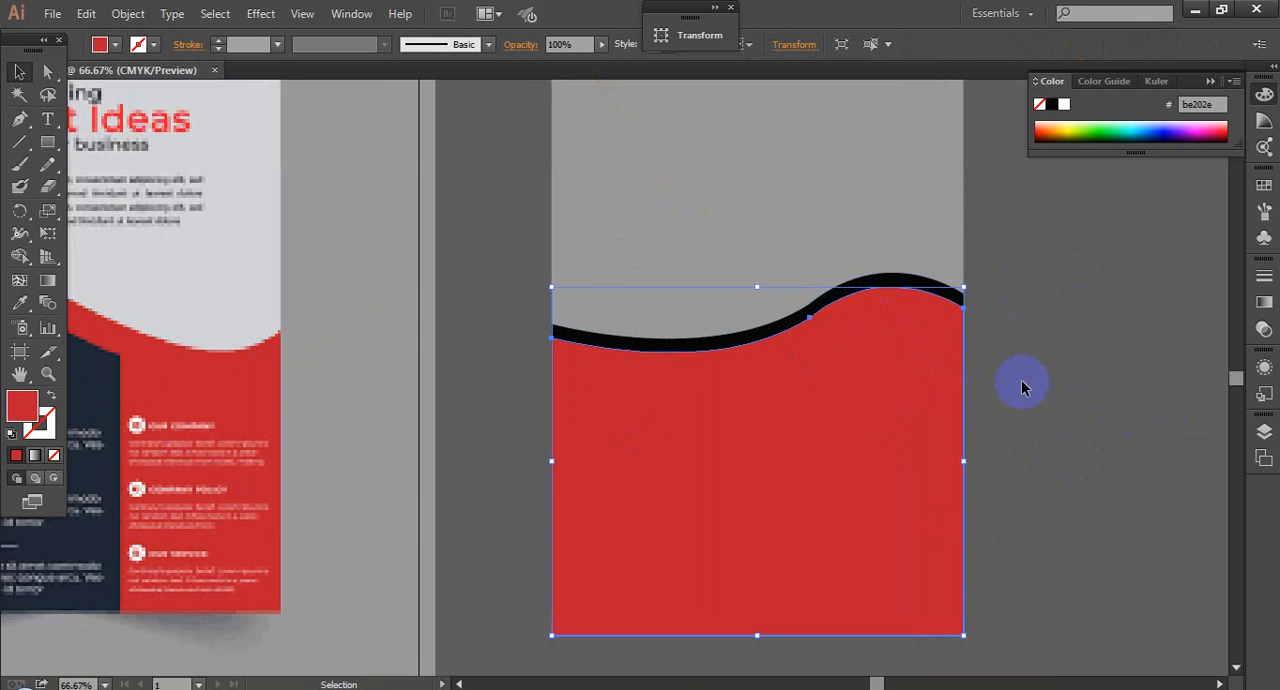
click(890, 296)
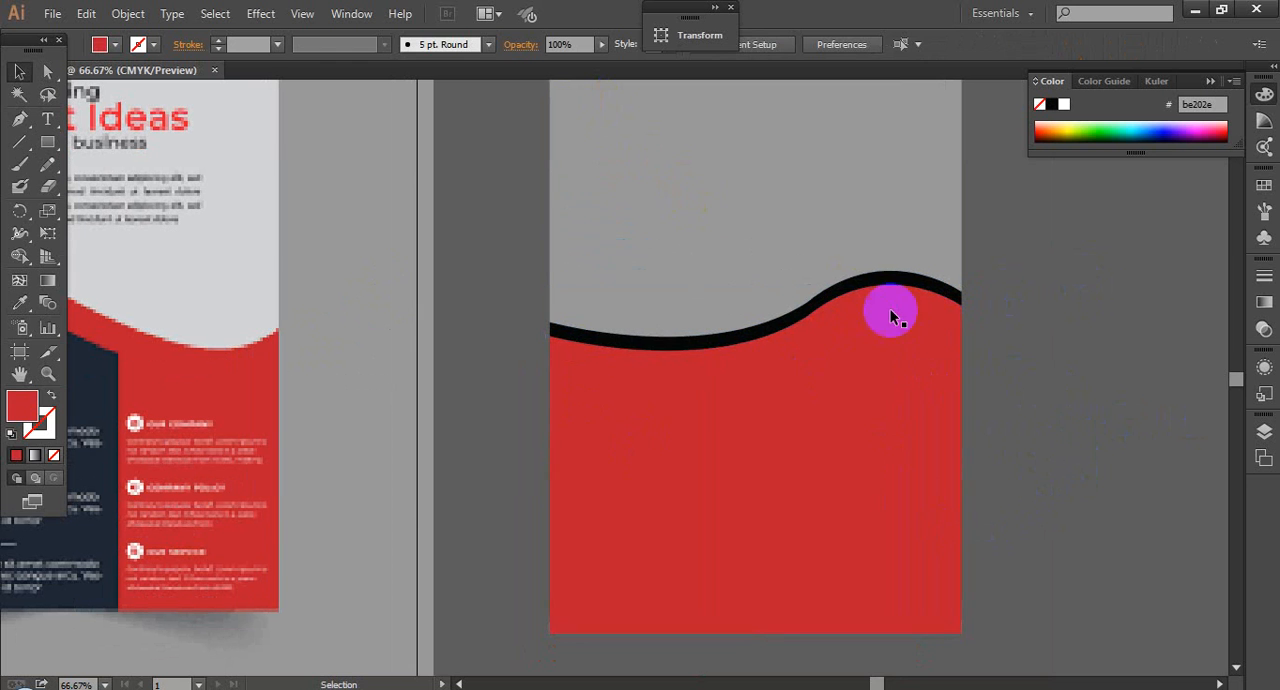
click(866, 397)
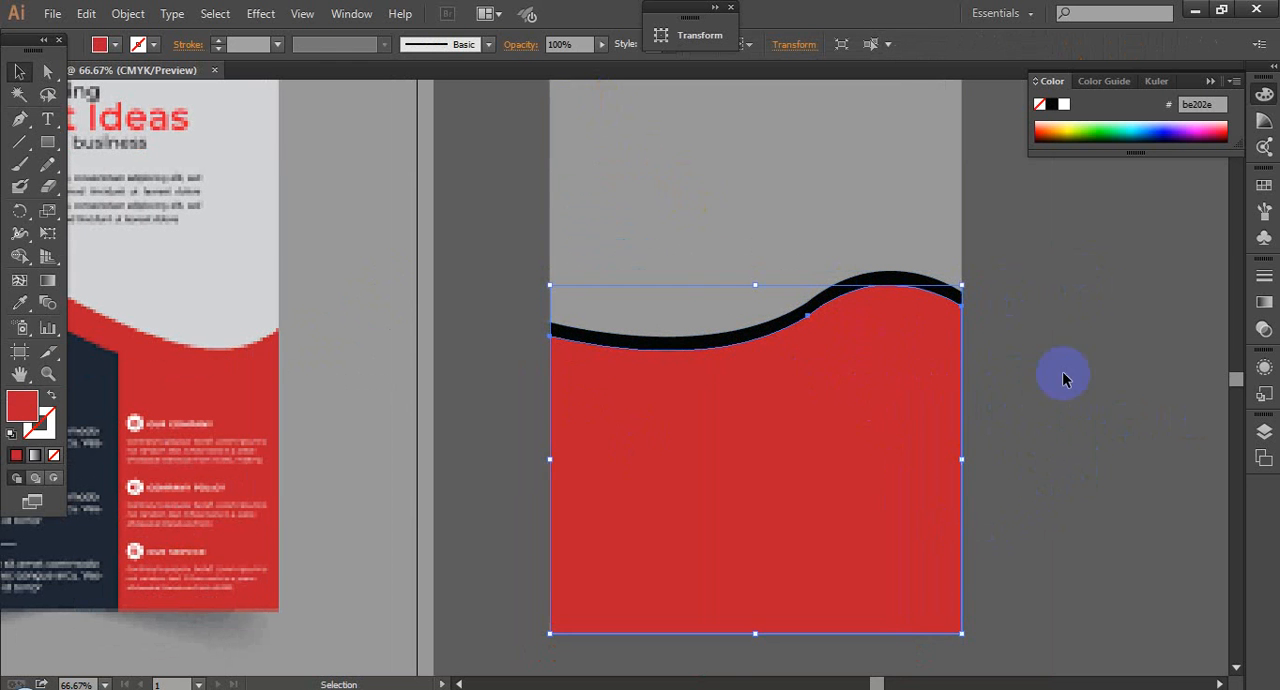
Step: Show the contents of Layer 1 and toggle the visibility of each object off and on to examine the stacking order
click(345, 14)
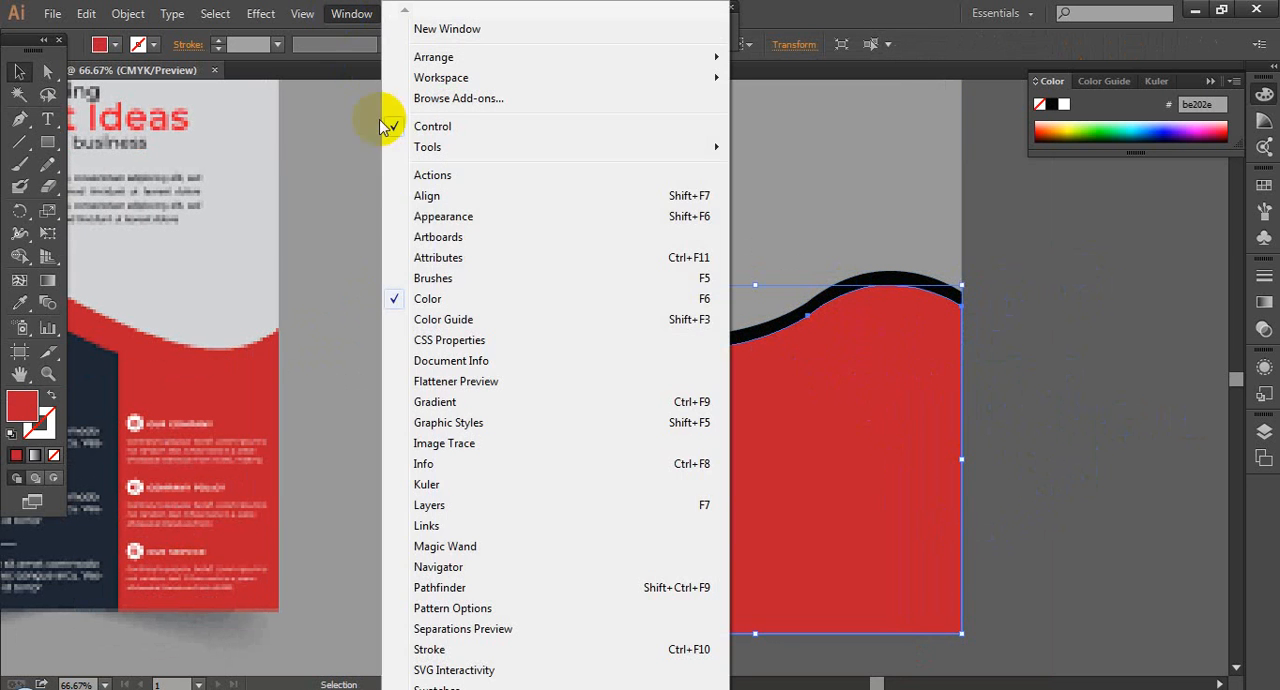
click(450, 505)
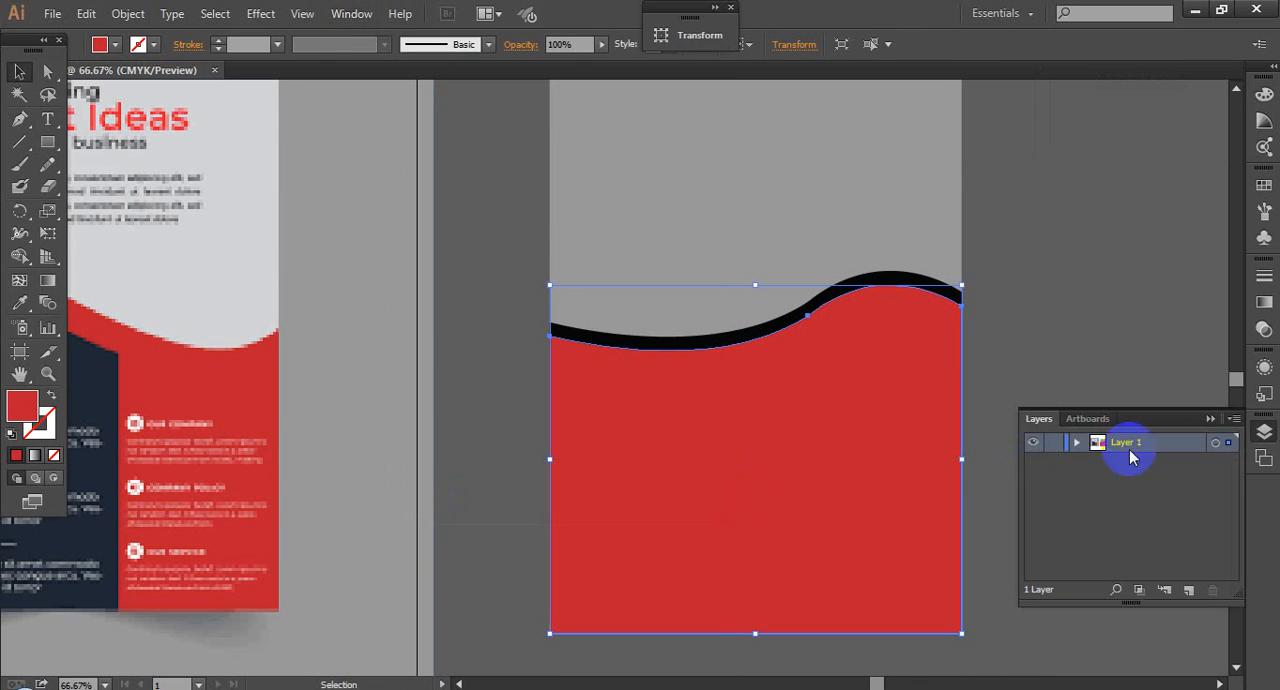
click(1076, 442)
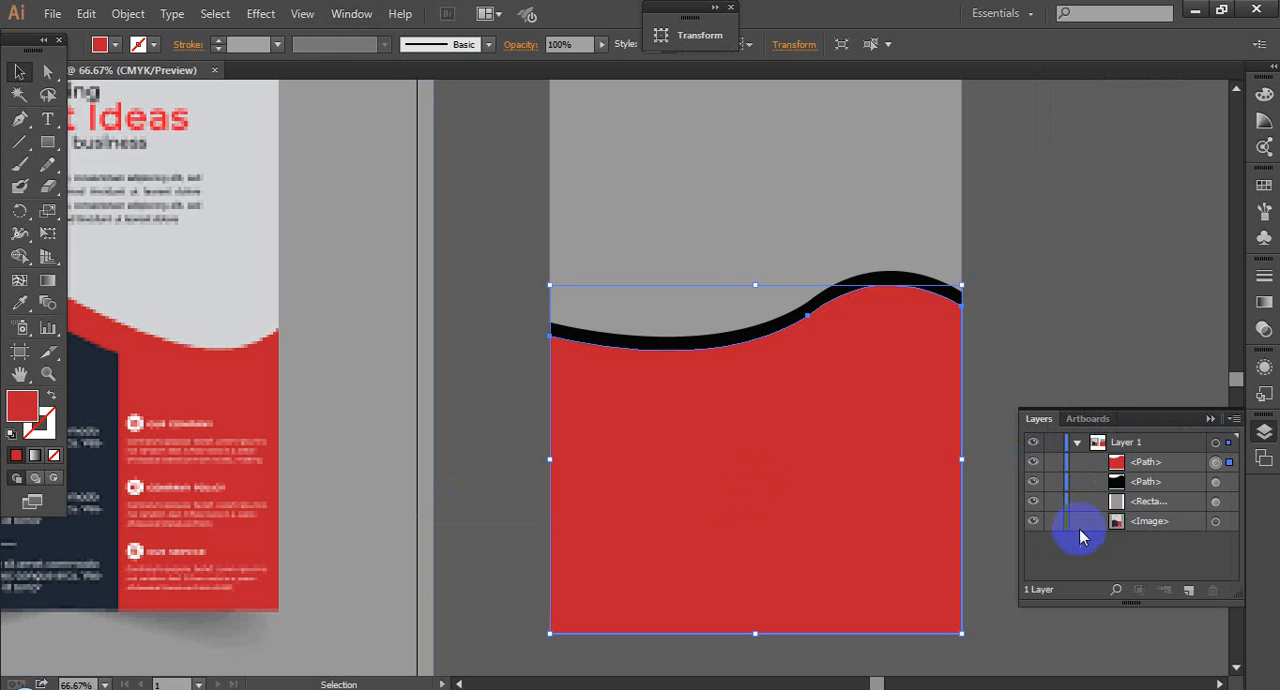
click(1036, 523)
click(1036, 523)
click(1036, 503)
click(1036, 503)
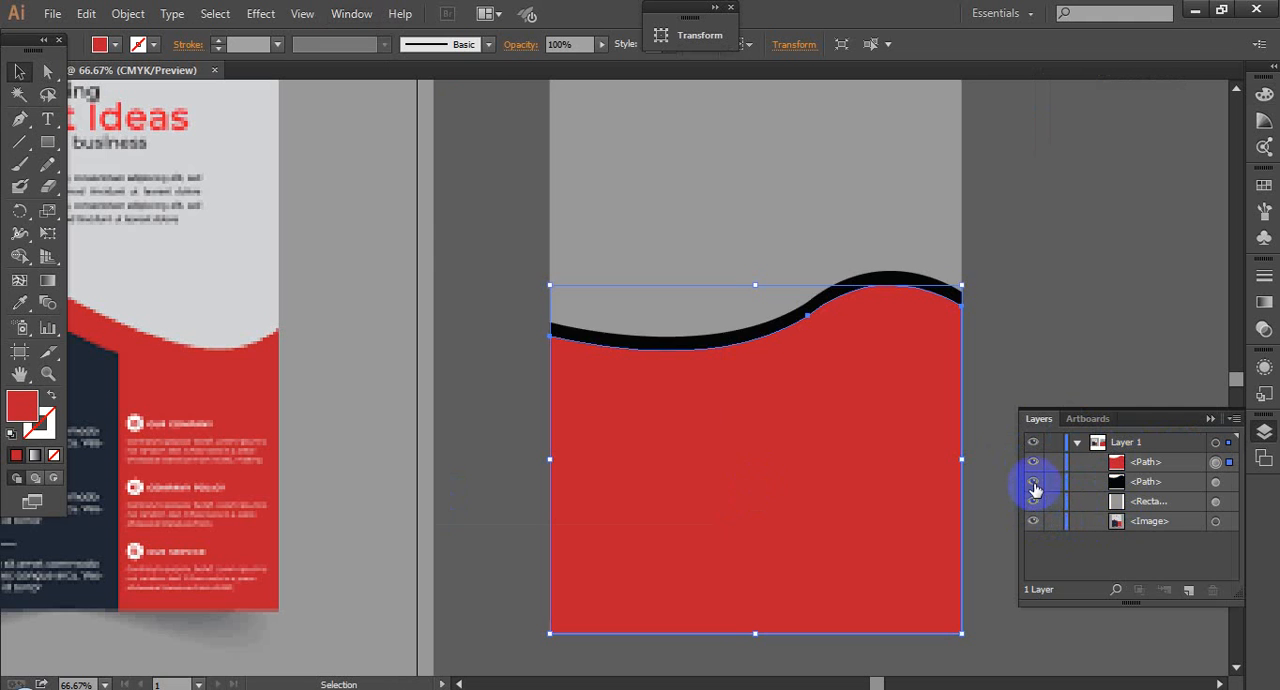
click(1035, 484)
click(1035, 484)
click(1035, 463)
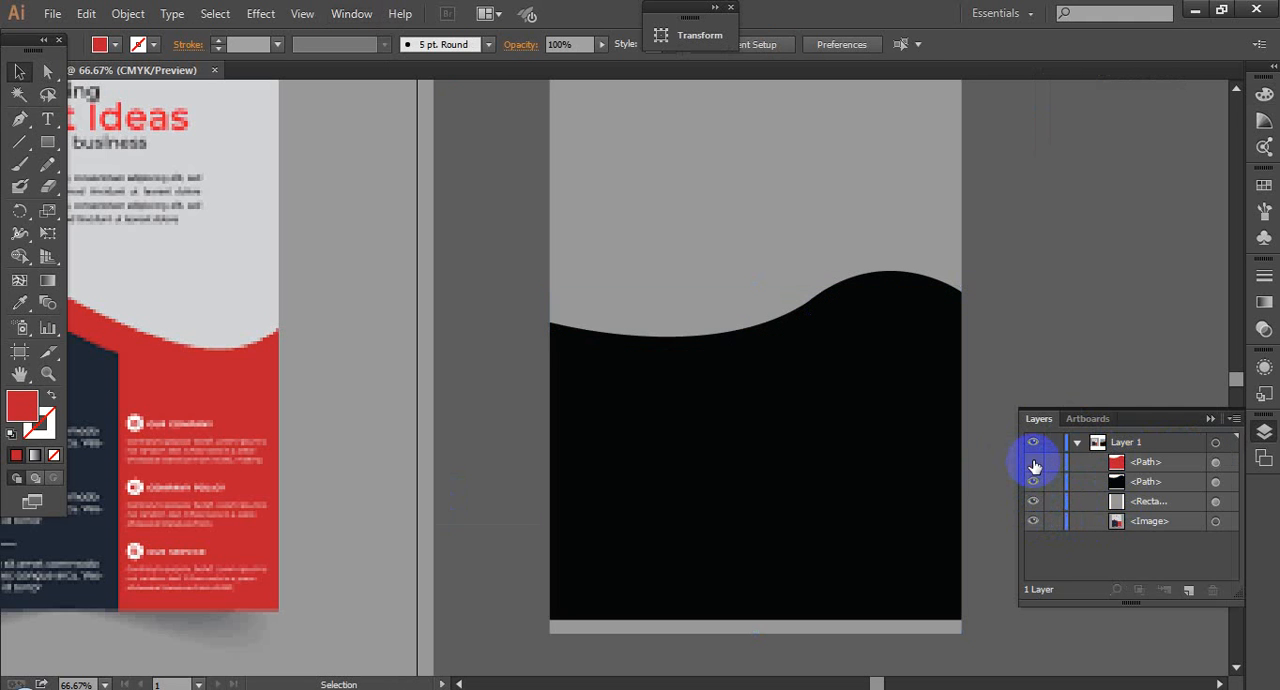
click(1035, 463)
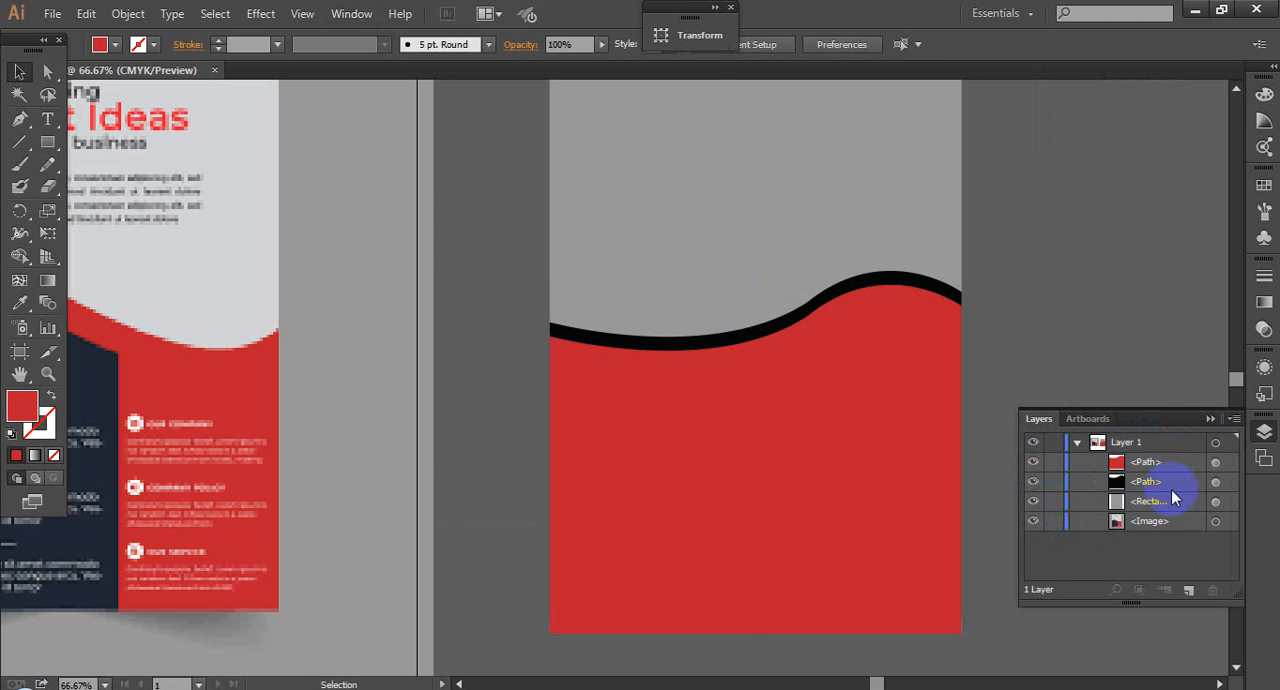
Step: Open the layer names of the two paths, the rectangle and the image for editing one after another
click(1148, 464)
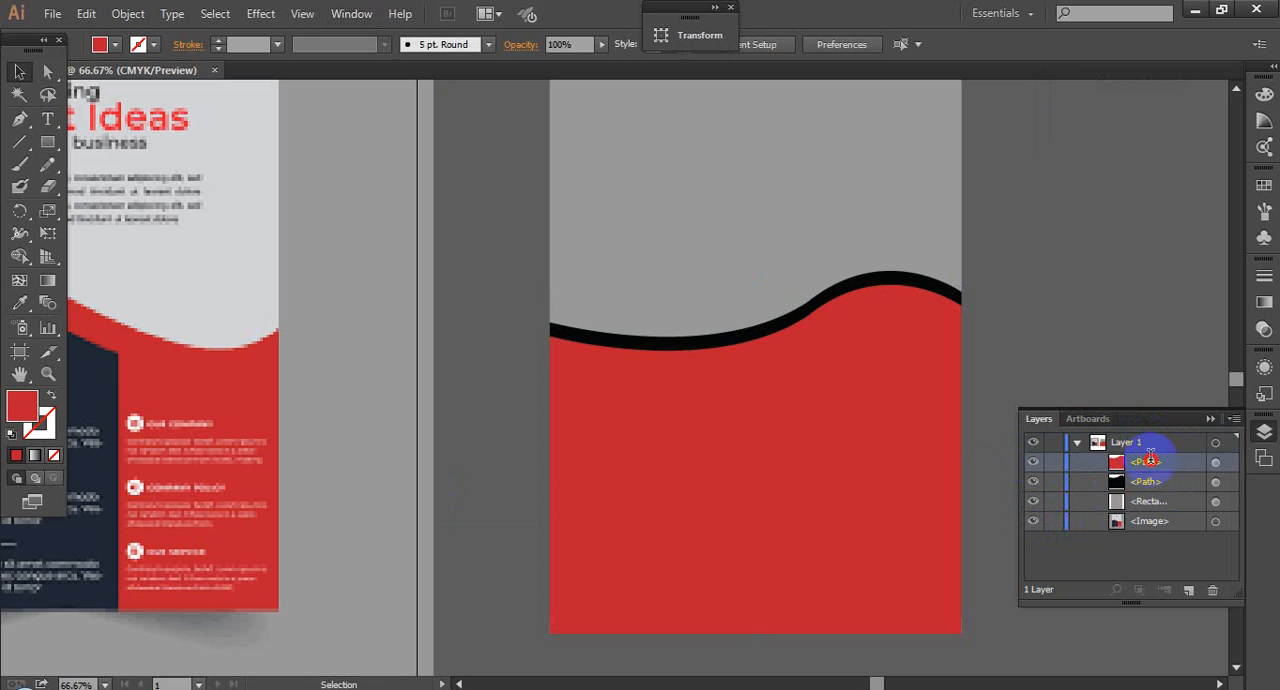
double_click(1150, 461)
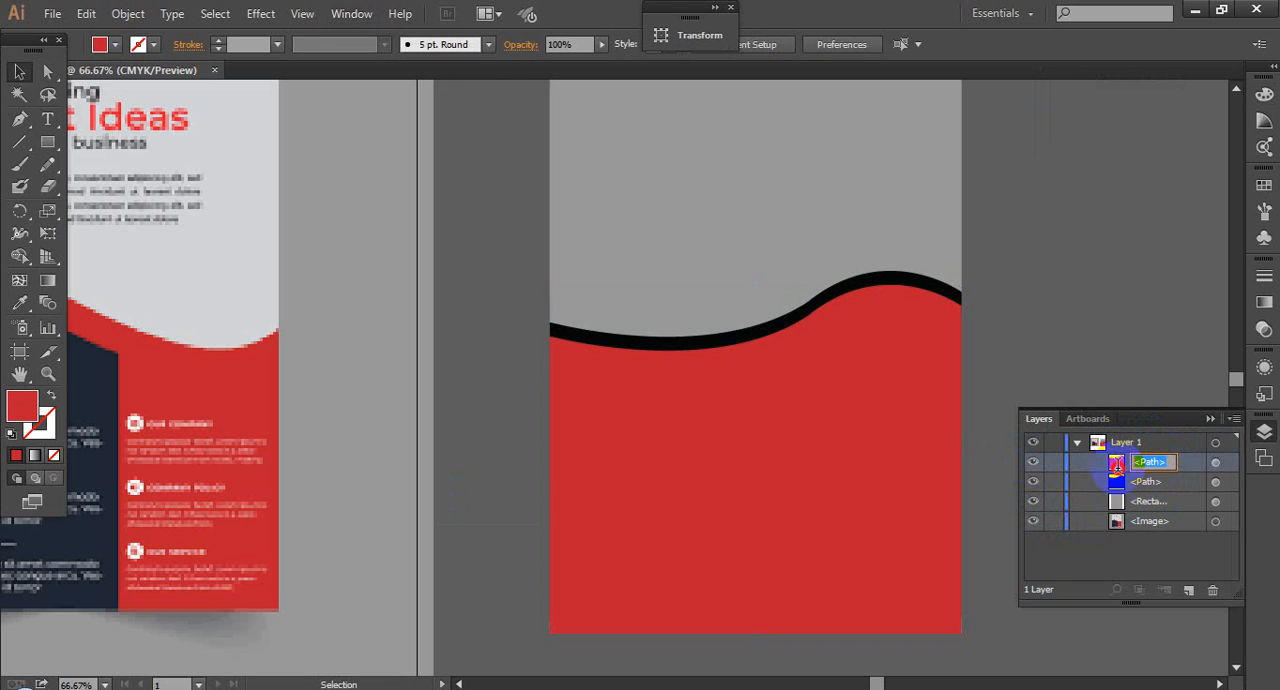
double_click(1150, 481)
double_click(1150, 501)
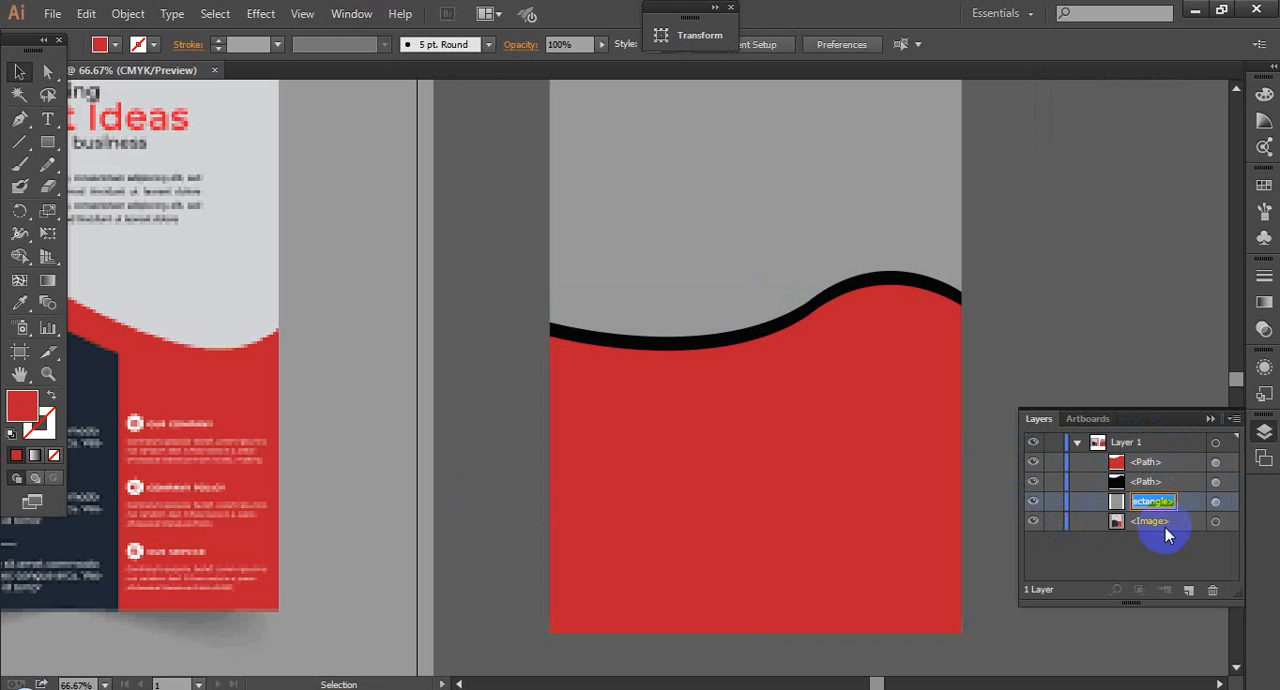
double_click(1160, 520)
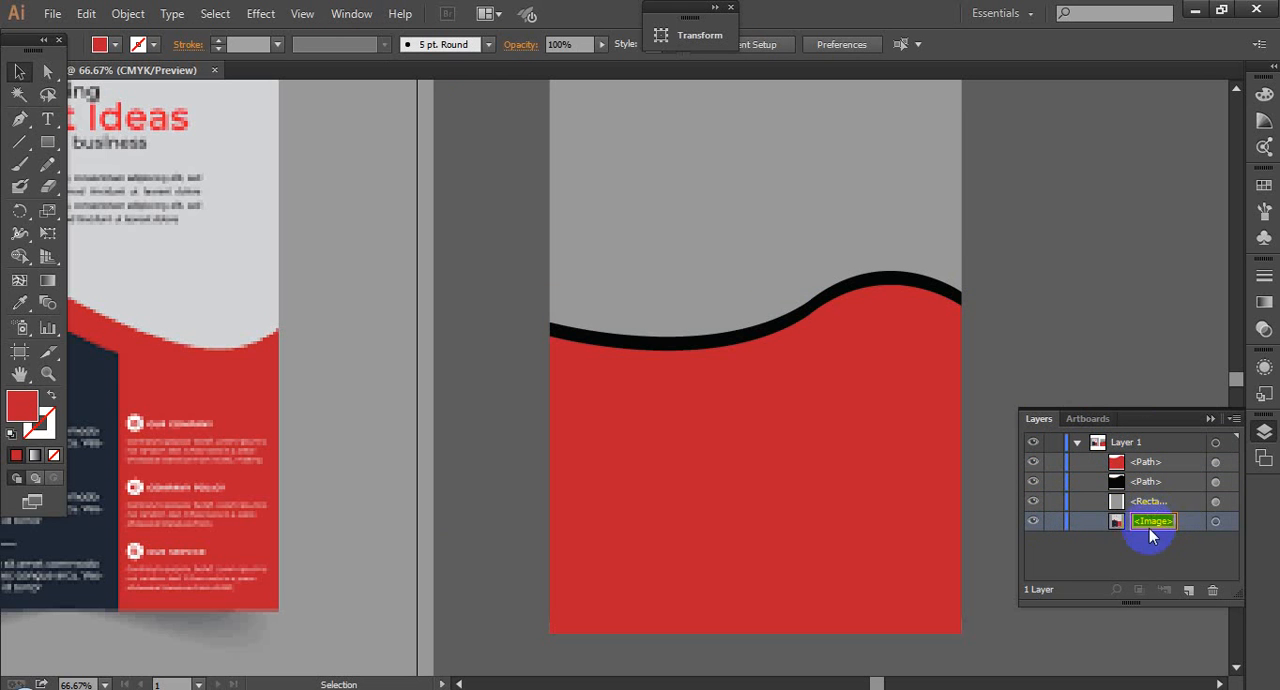
Step: Rename the red path as "red" and the black path as "balck", and collapse the layer list
double_click(1151, 461)
text(re)
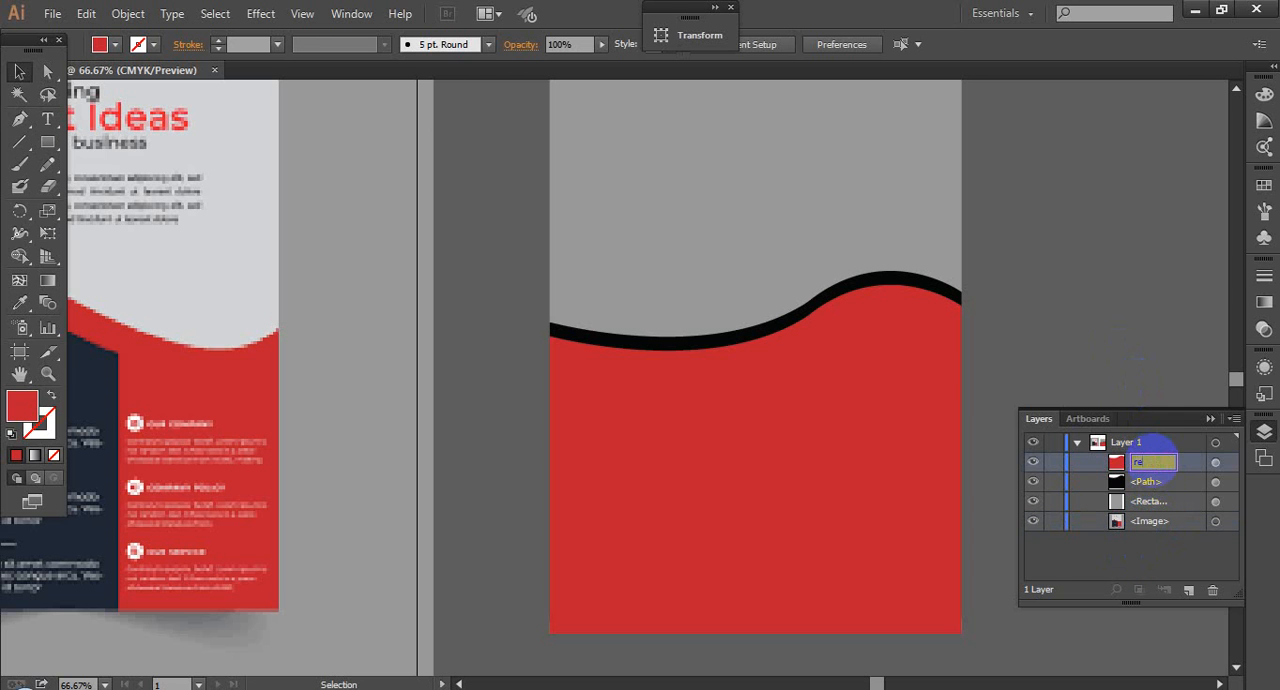
text(d)
double_click(1155, 481)
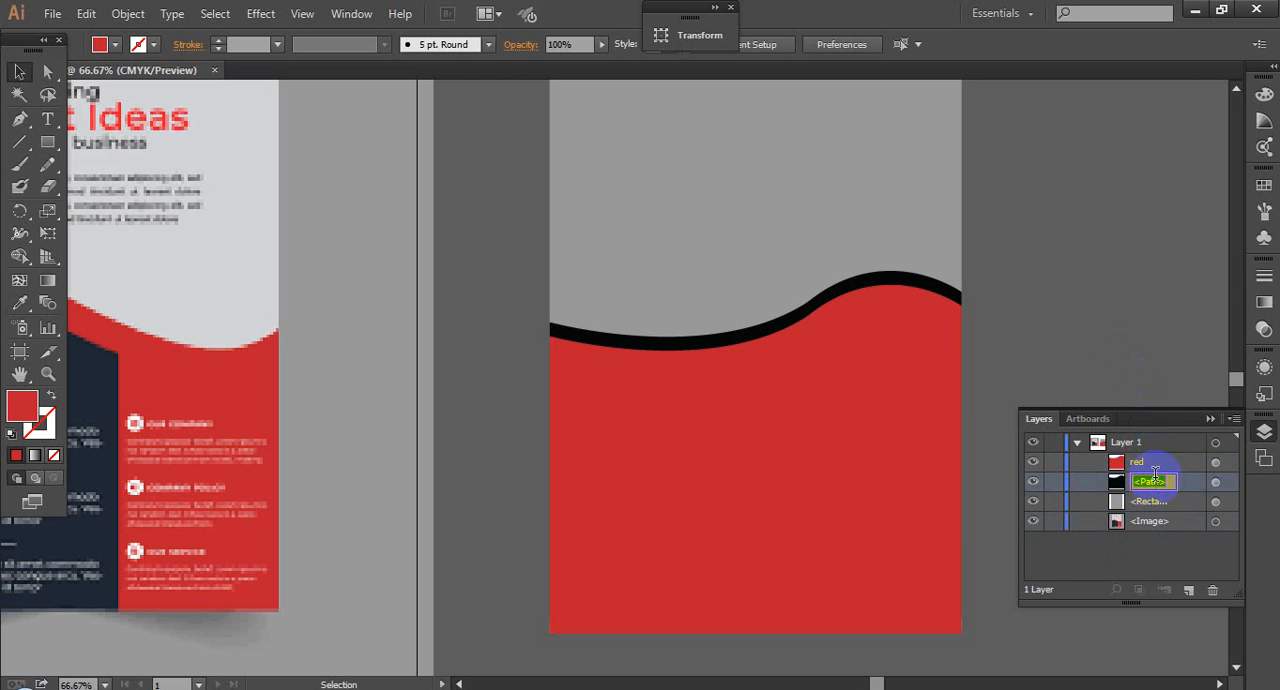
text(balck)
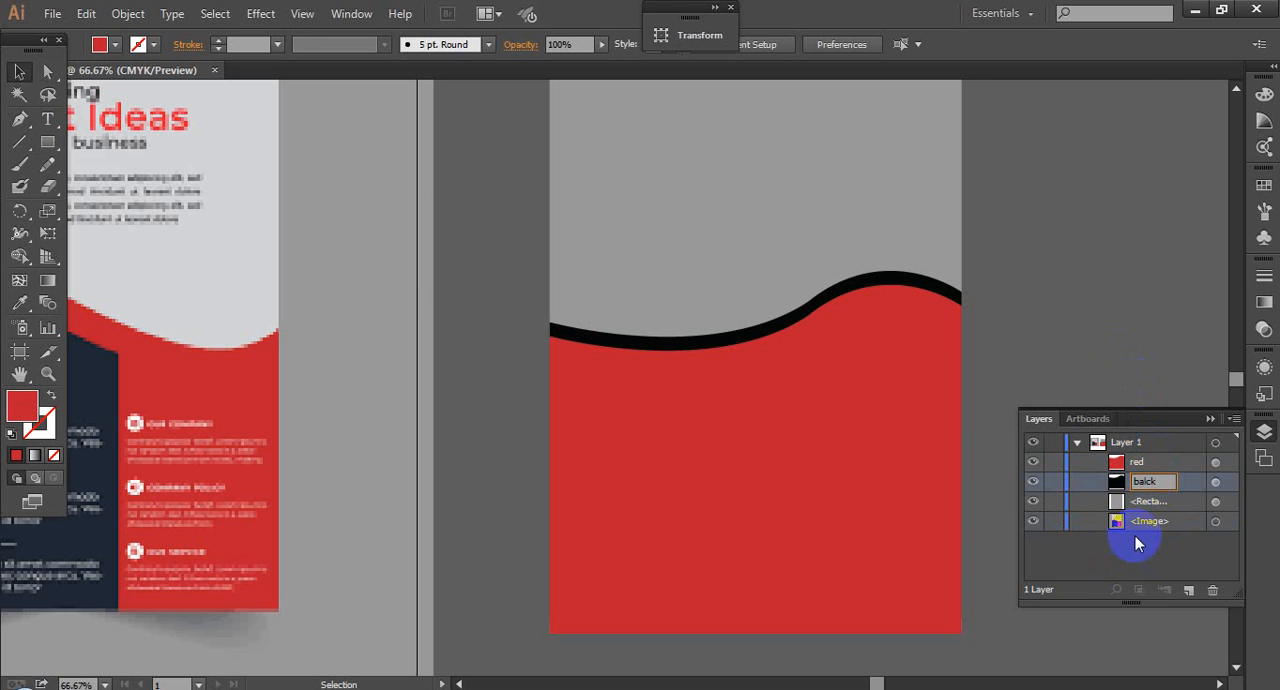
click(1148, 502)
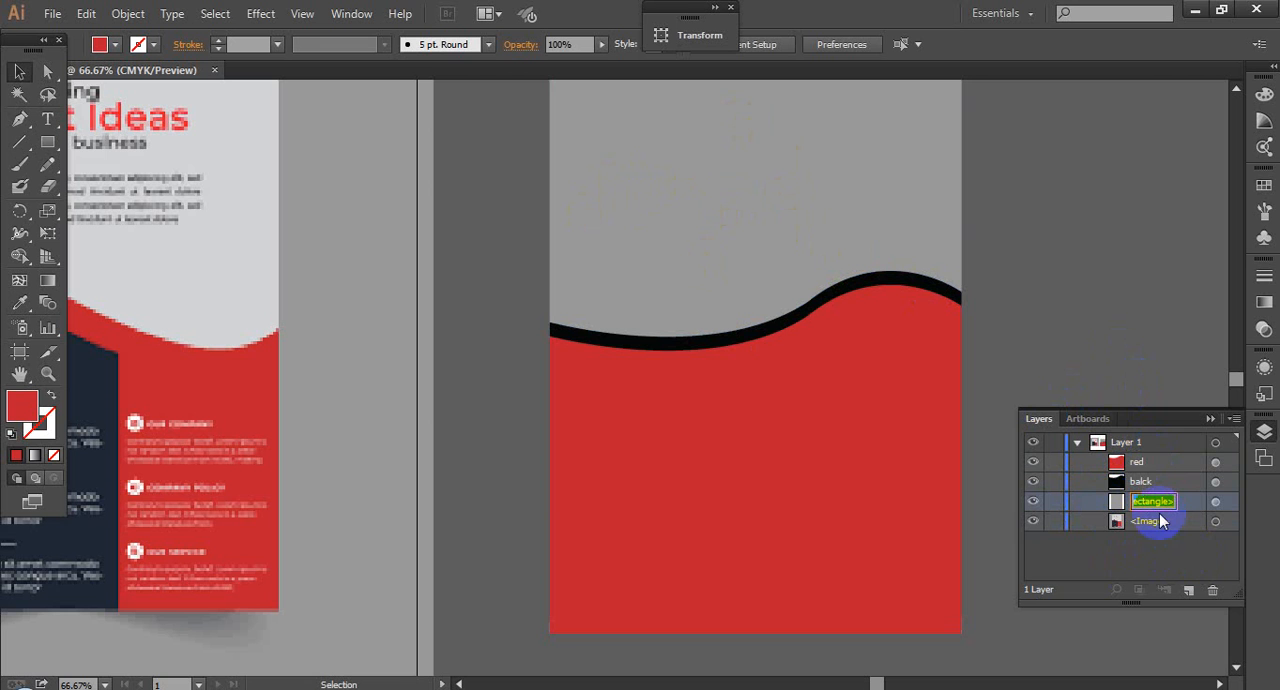
click(1211, 421)
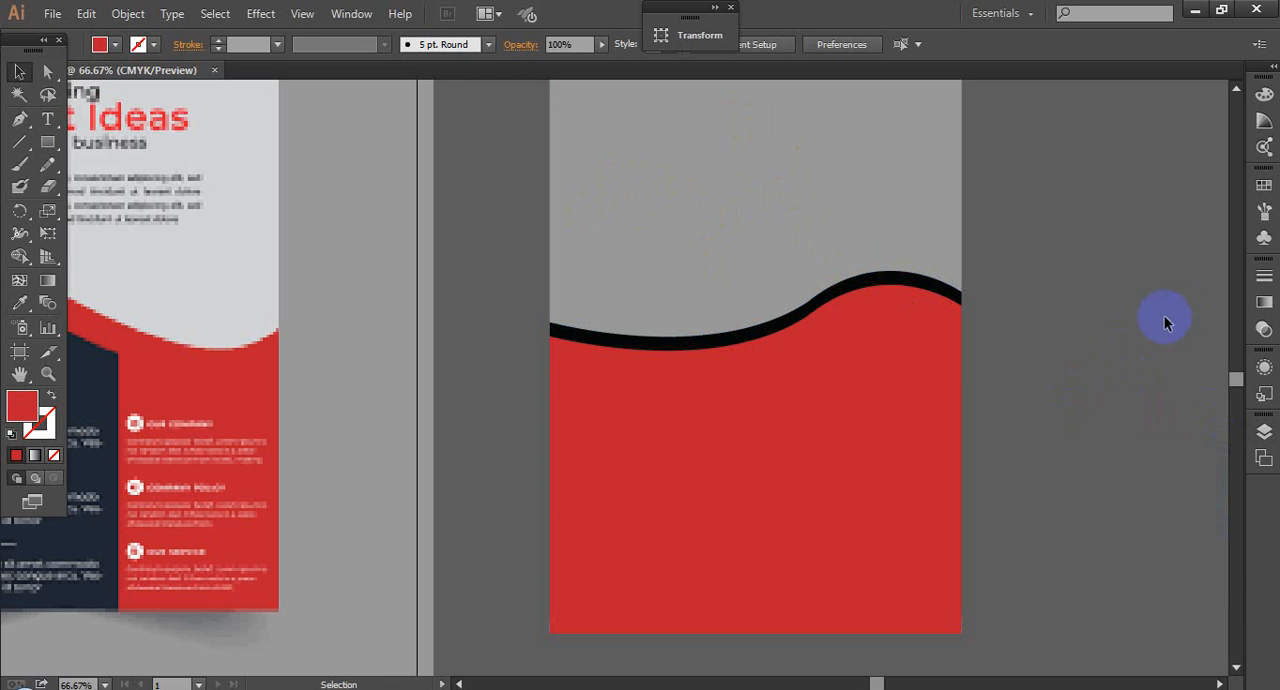
Step: Delete the red and black wave shapes from the gray rectangle
drag(1117, 231, 1089, 226)
drag(1056, 453, 1088, 344)
scroll(1076, 348, down, 1)
click(910, 268)
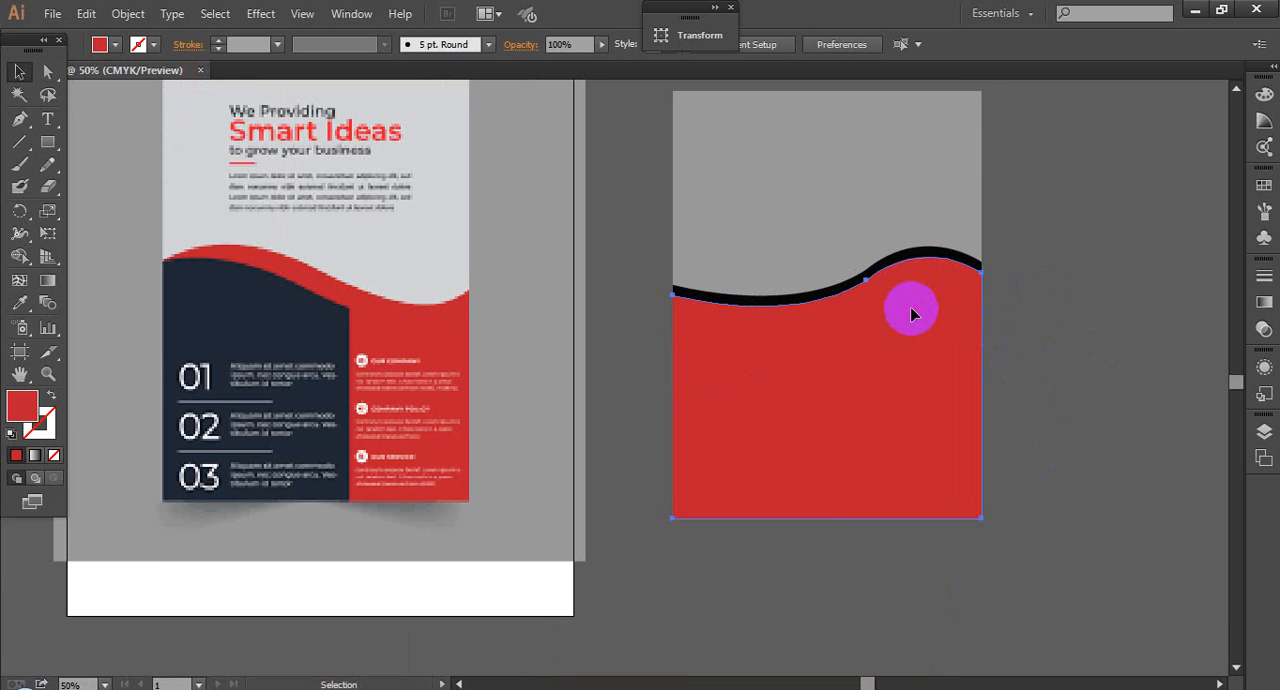
key(Delete)
click(888, 268)
key(Delete)
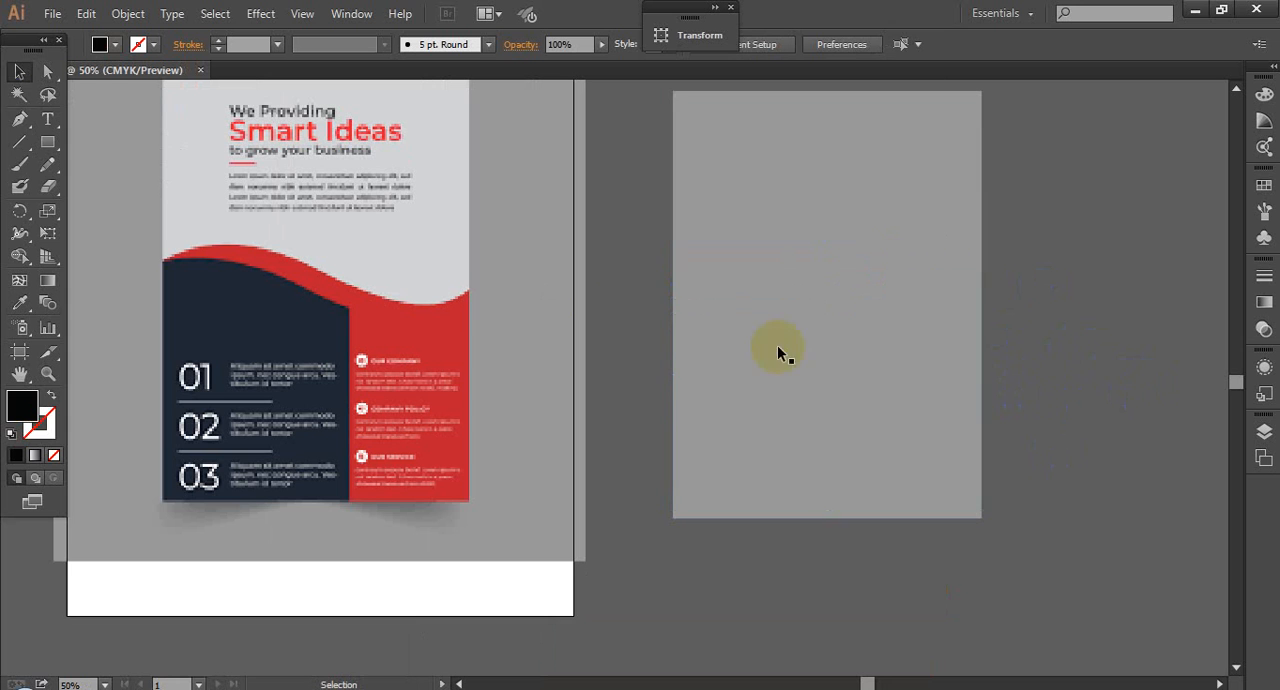
Step: Draw a closed wave shape with the Pen tool, curving across the gray rectangle and following its lower corners
click(19, 118)
click(674, 291)
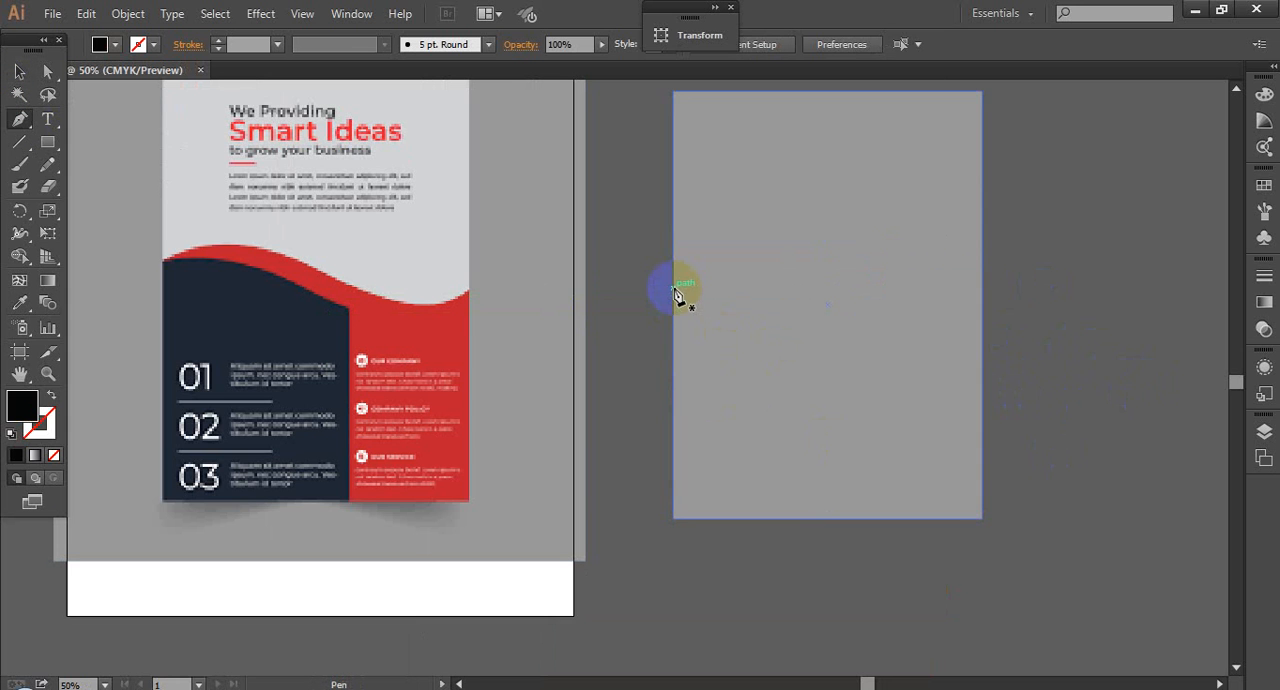
drag(855, 288, 918, 346)
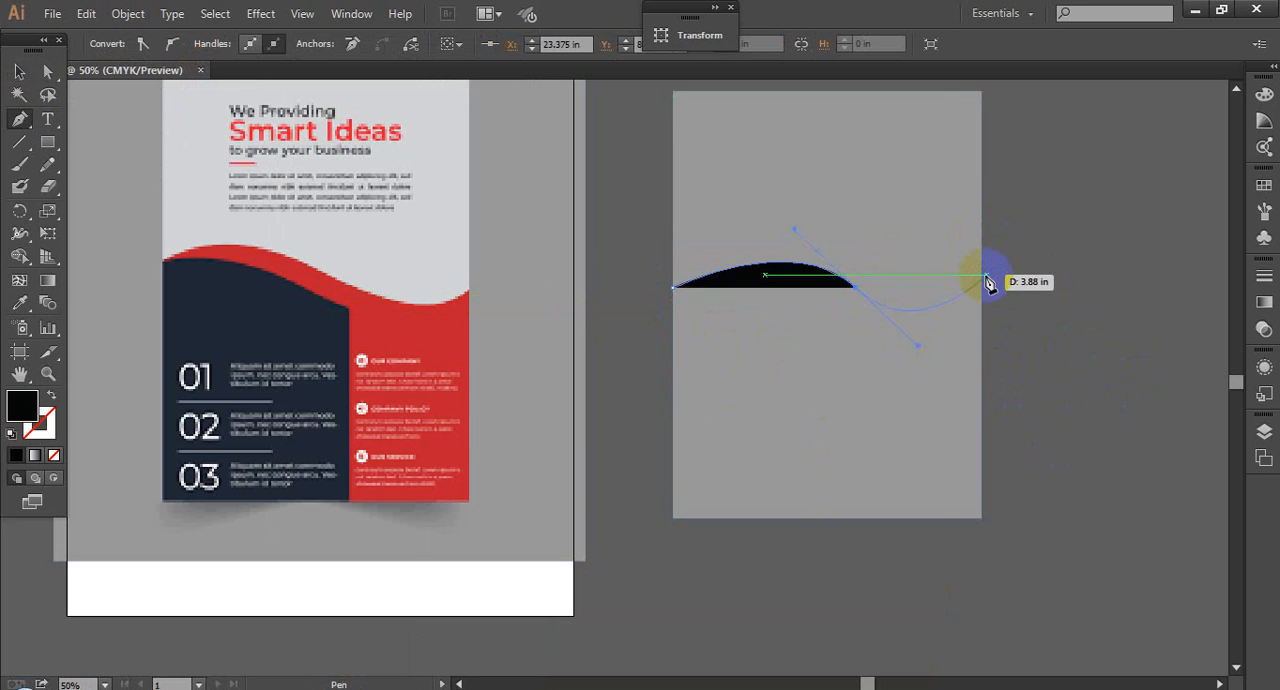
click(986, 279)
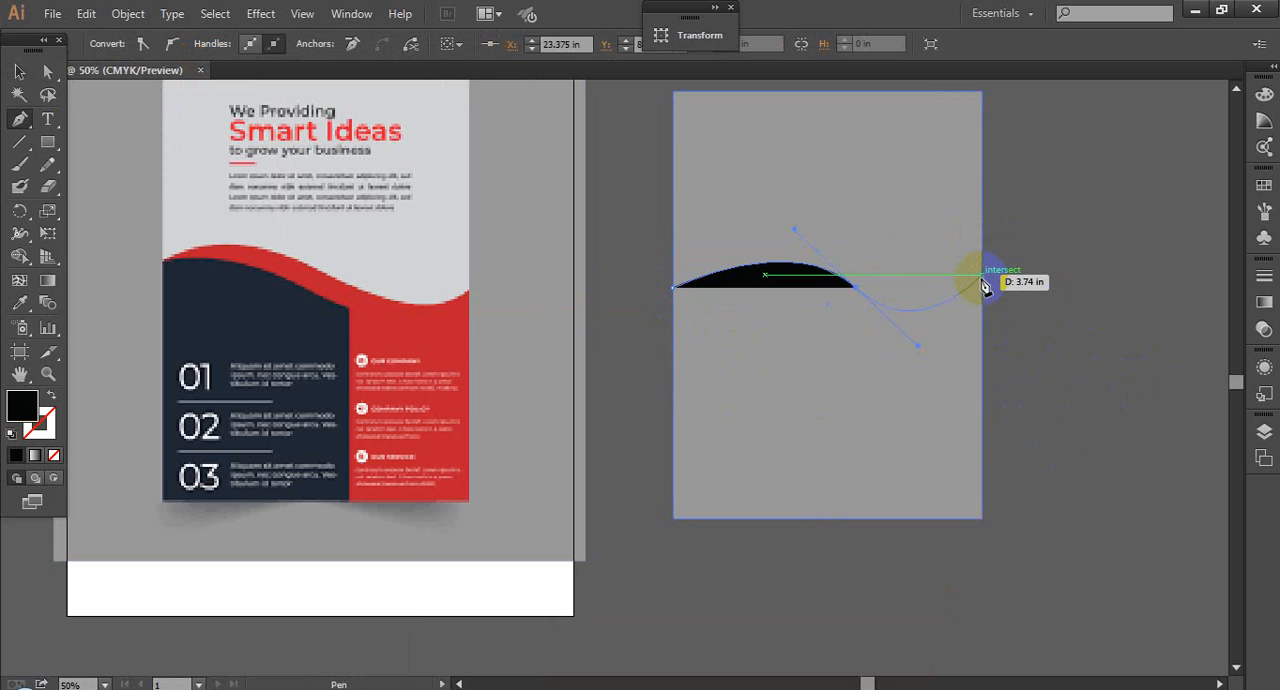
click(981, 518)
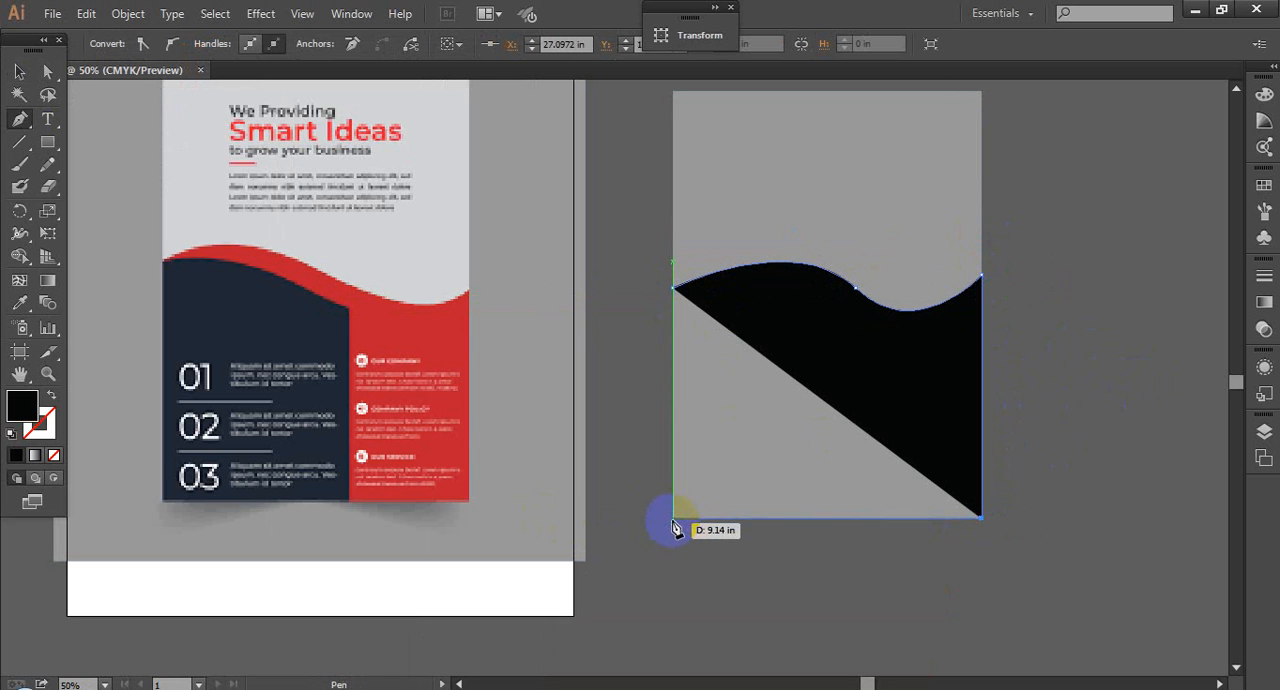
click(674, 519)
click(673, 287)
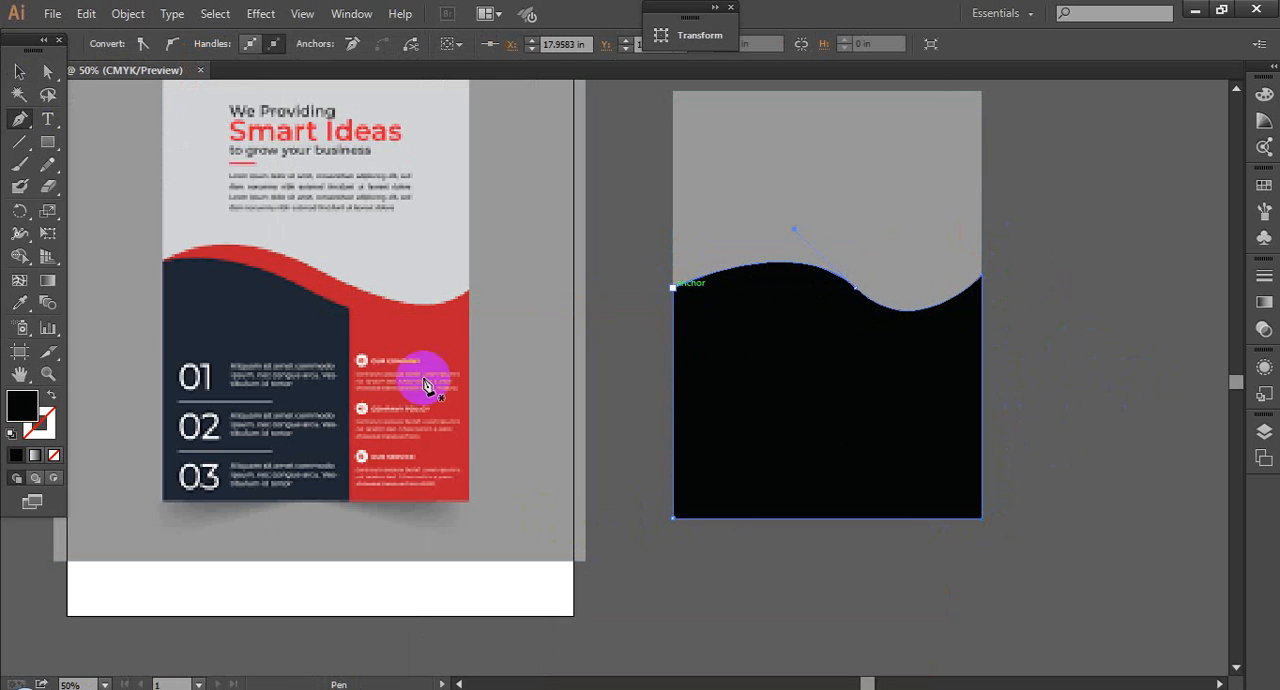
Step: Fill the wave shape with the red sampled from the reference flyer using the Eyedropper
click(19, 304)
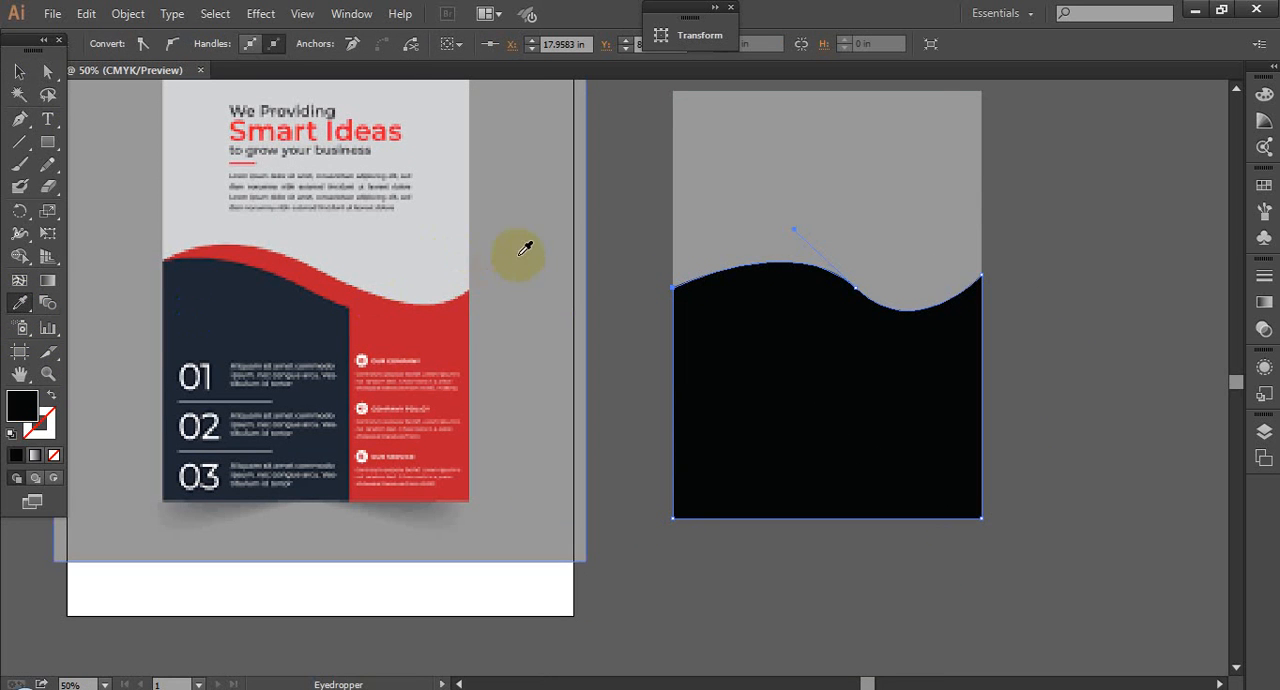
click(423, 320)
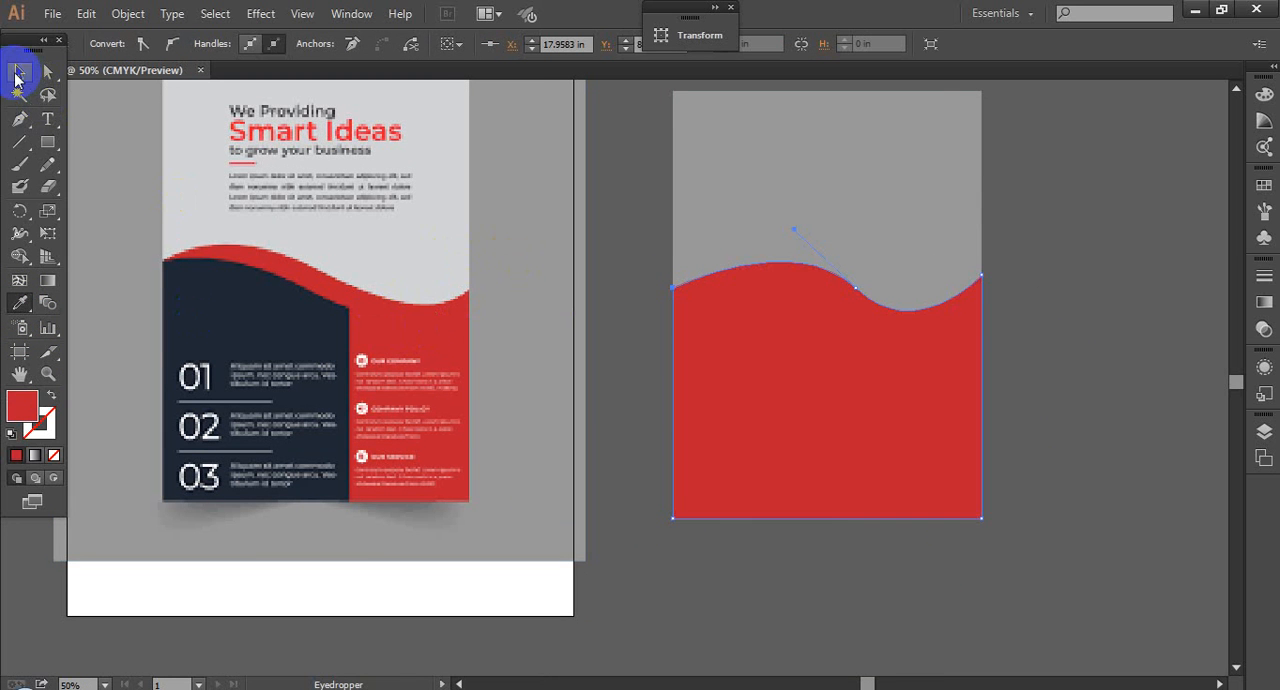
click(16, 75)
click(1087, 271)
Step: Duplicate the red wave shape and place the copy slightly above the original
key(ctrl+space)
drag(577, 244, 868, 365)
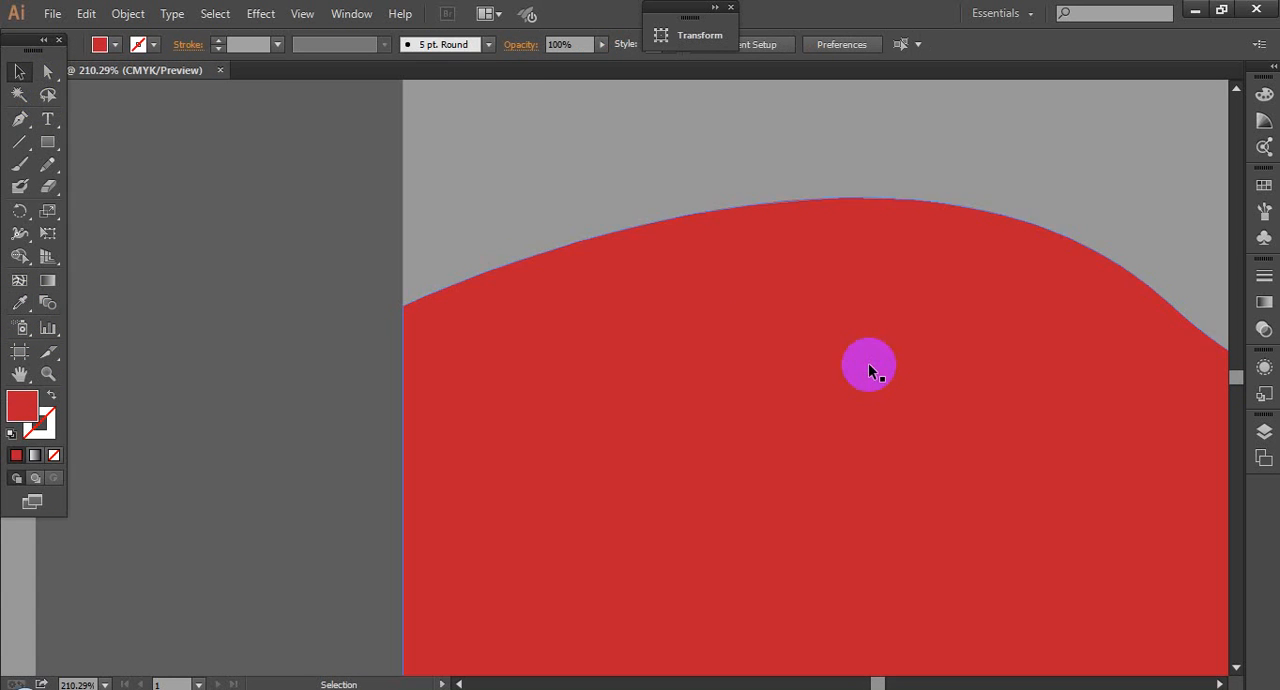
key(ctrl+1)
click(778, 390)
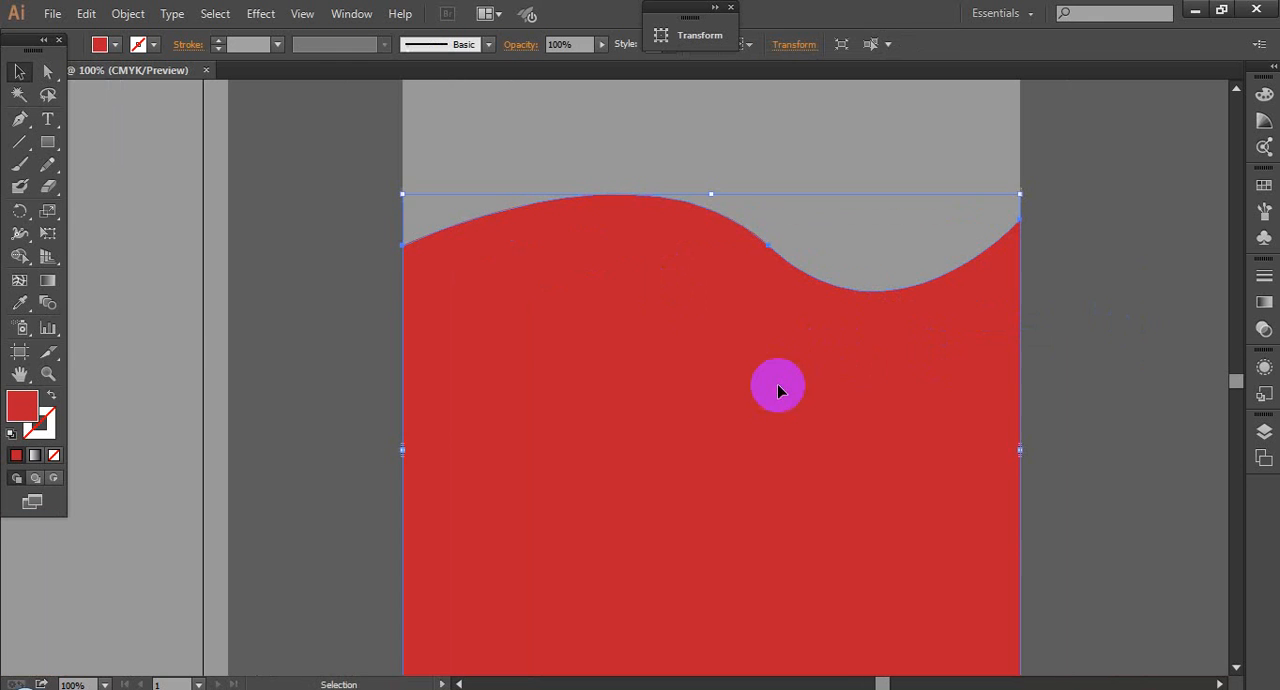
mouse_move(769, 415)
mouse_down()
mouse_move(766, 381)
mouse_move(766, 400)
mouse_up()
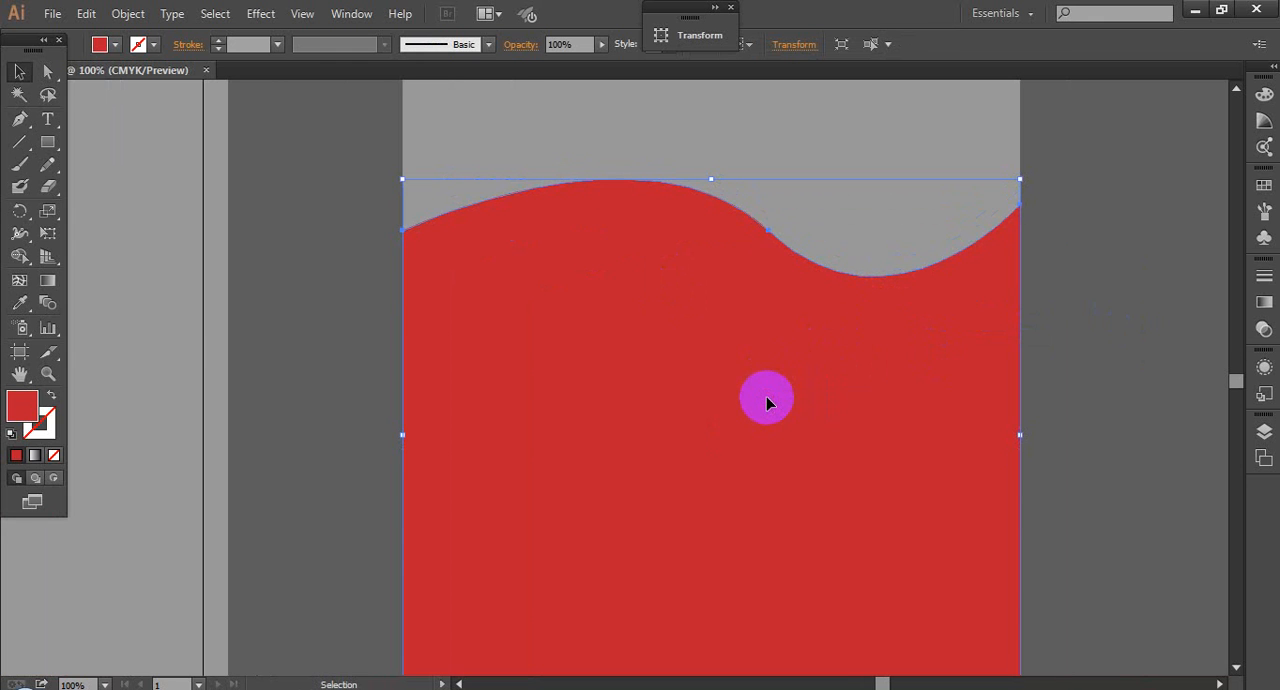
Step: Fill the upper wave copy with black, 000000
double_click(22, 403)
drag(515, 335, 409, 471)
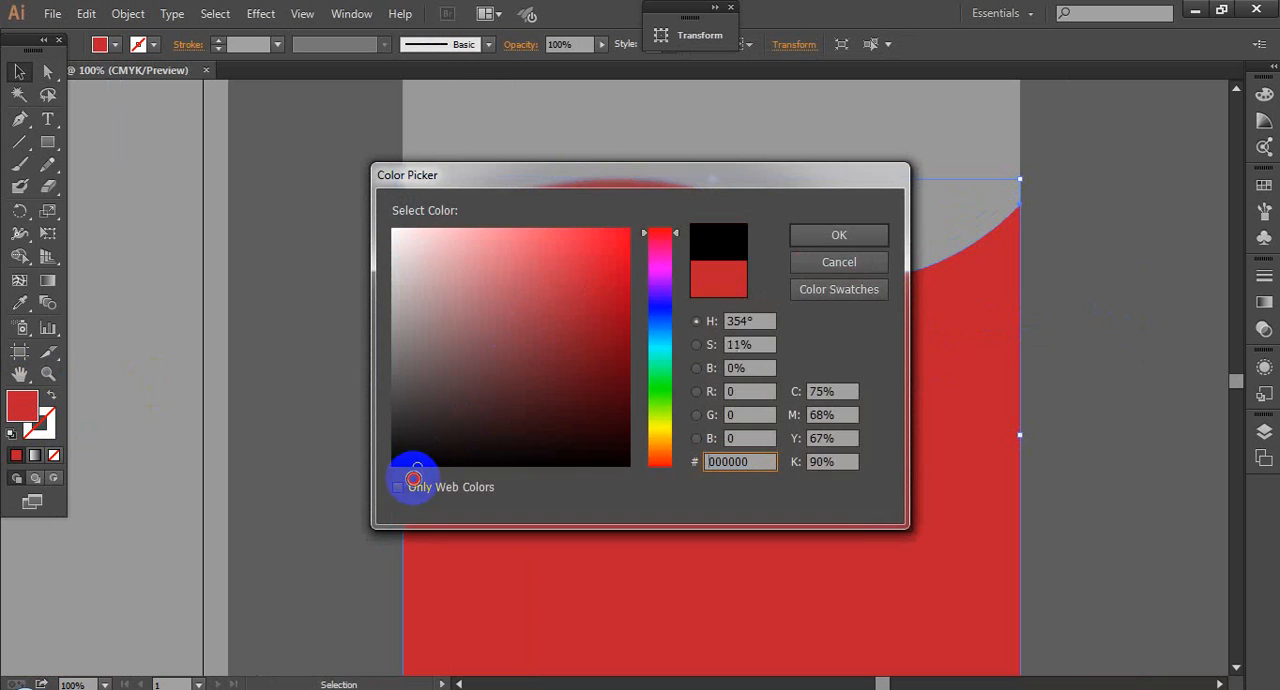
click(848, 240)
click(1069, 350)
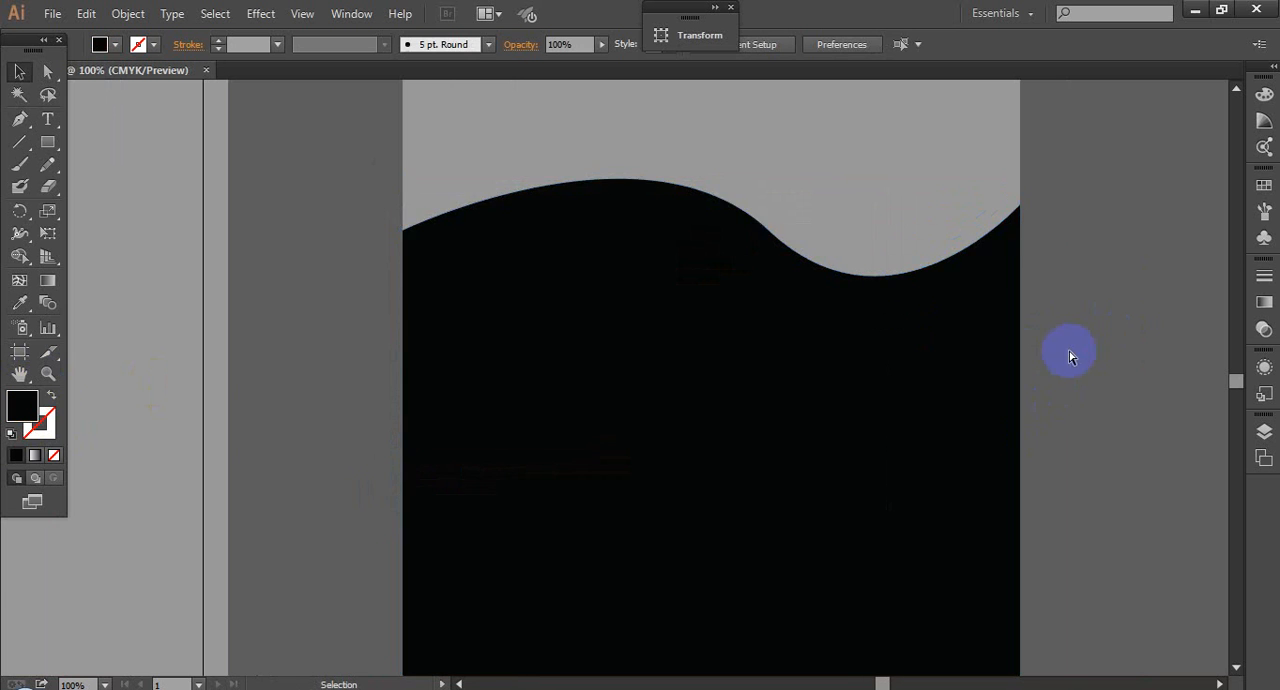
Step: Bring the red wave shape to the front of the black one
scroll(1070, 347, down, 2)
drag(1070, 346, 1011, 236)
click(871, 418)
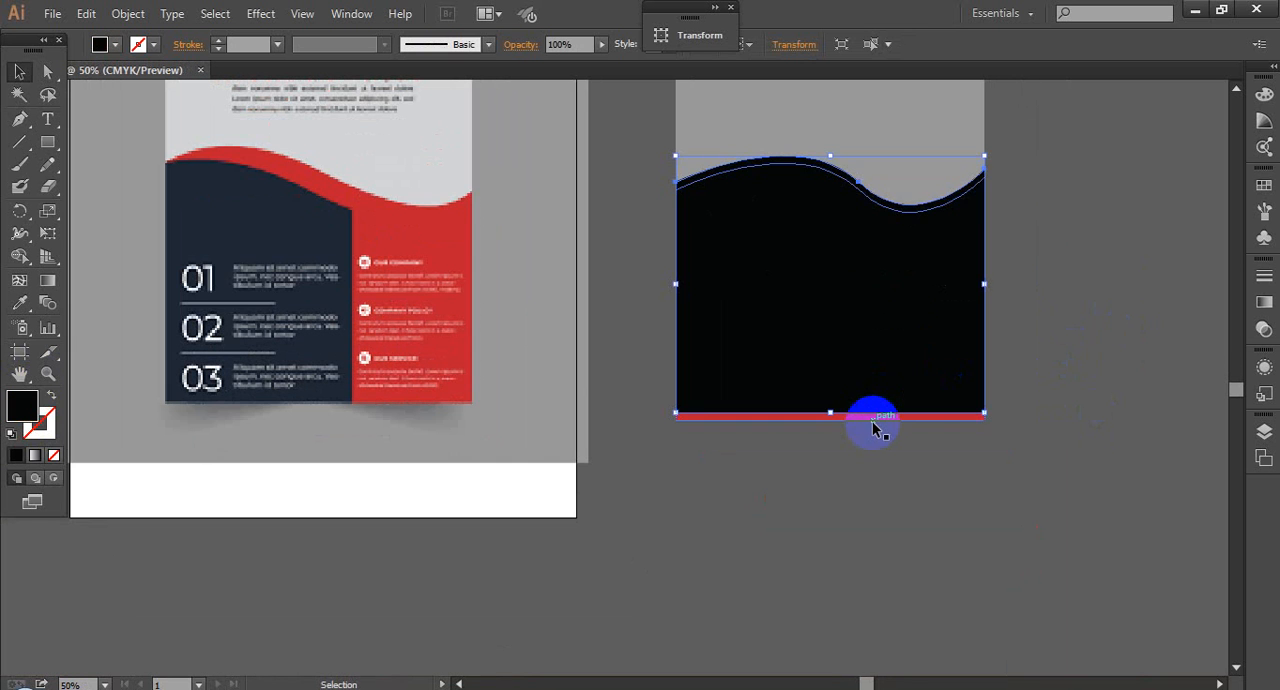
shift+click(875, 424)
right_click(874, 422)
mouse_move(952, 399)
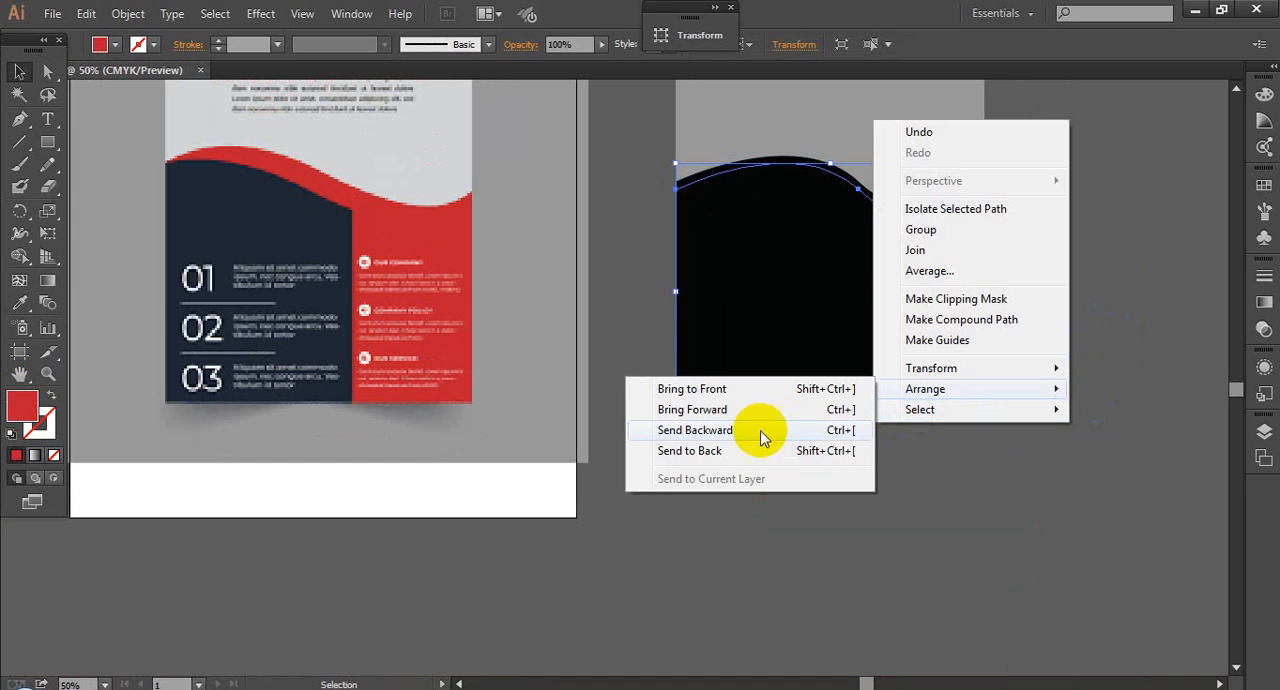
click(716, 392)
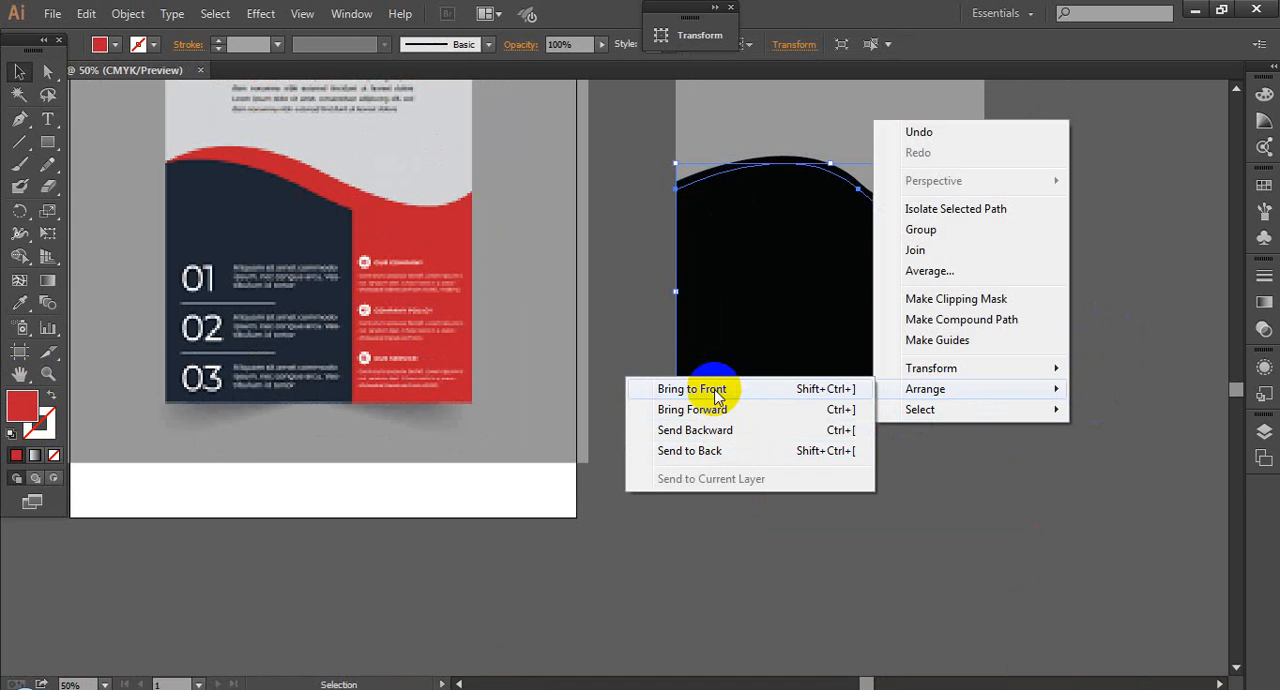
click(1030, 295)
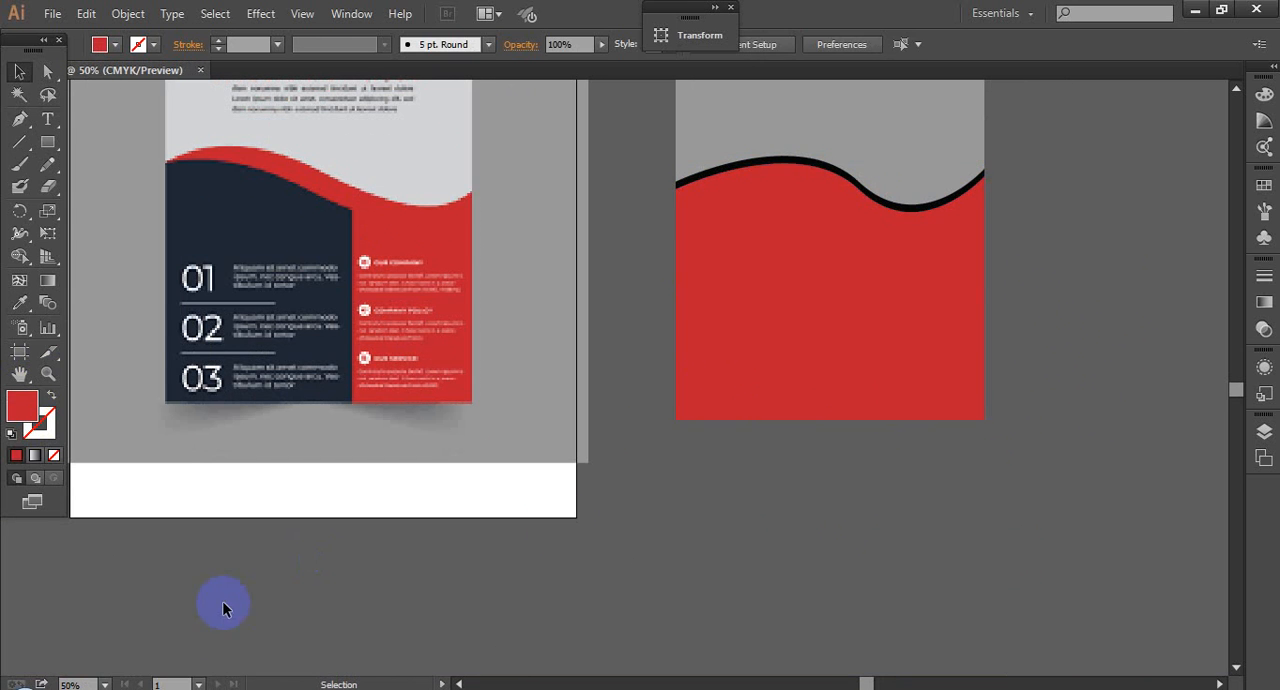
Step: Switch to the Google Meet call, admit all waiting participants, and return to Illustrator
mouse_move(200, 686)
click(151, 627)
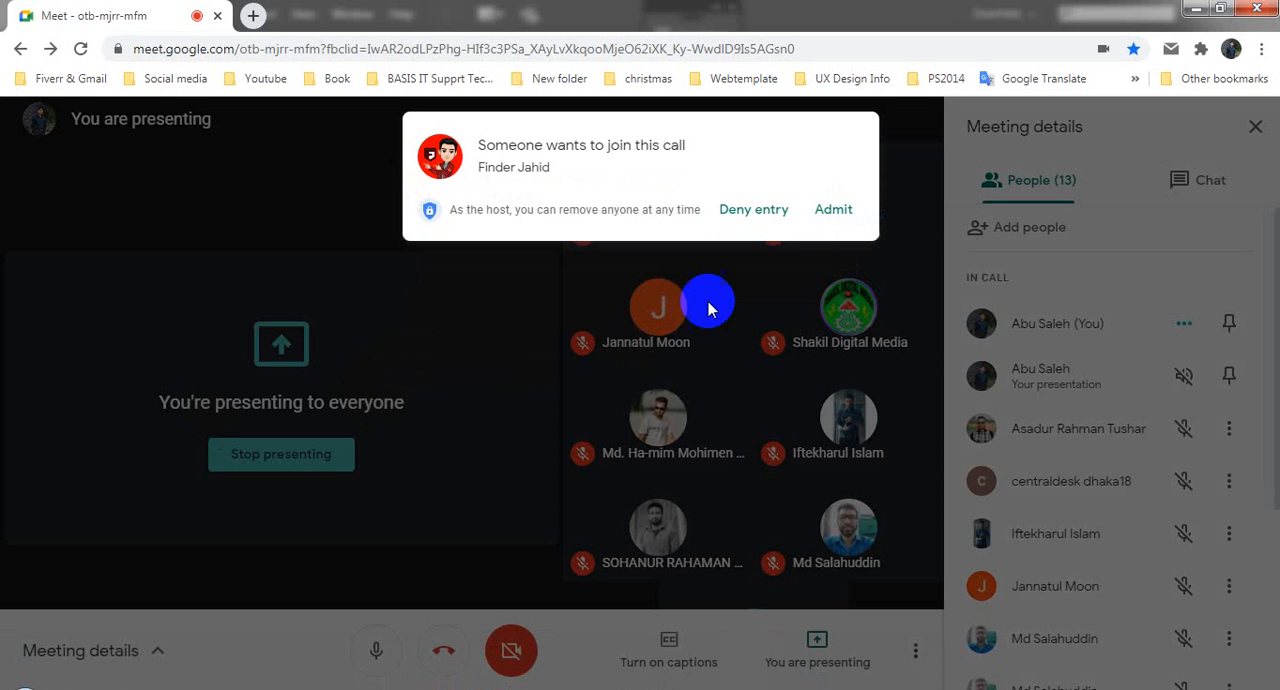
click(826, 212)
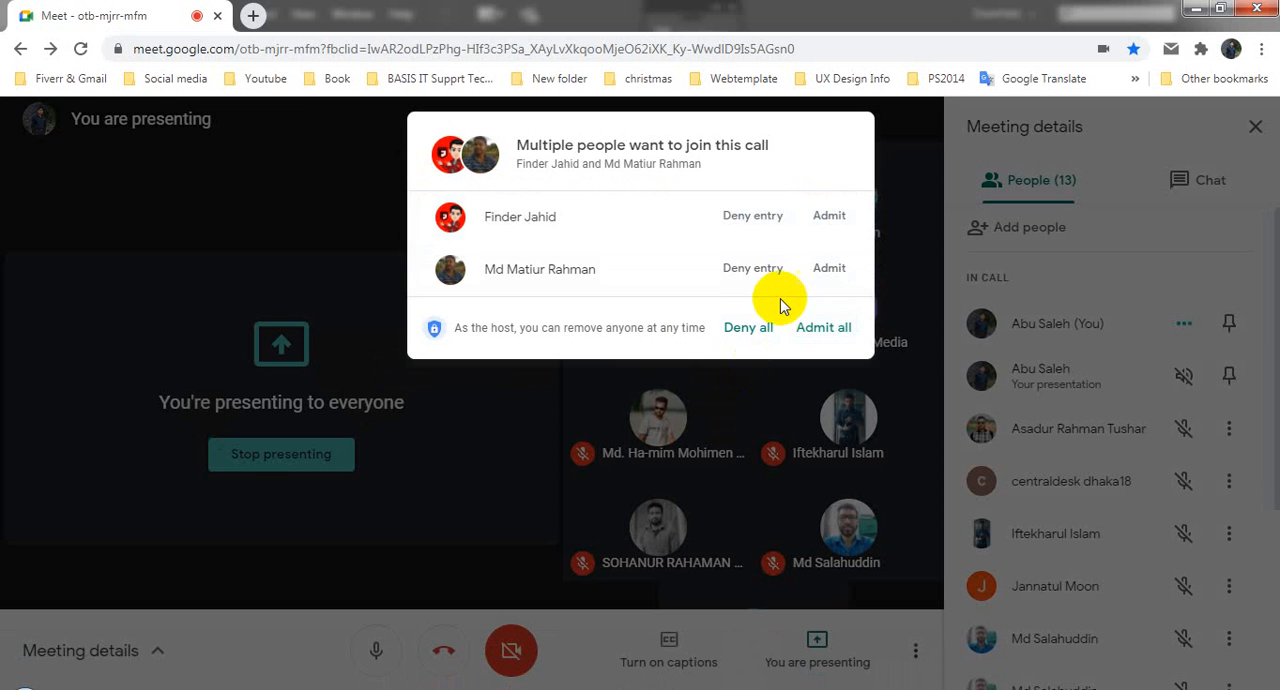
click(822, 333)
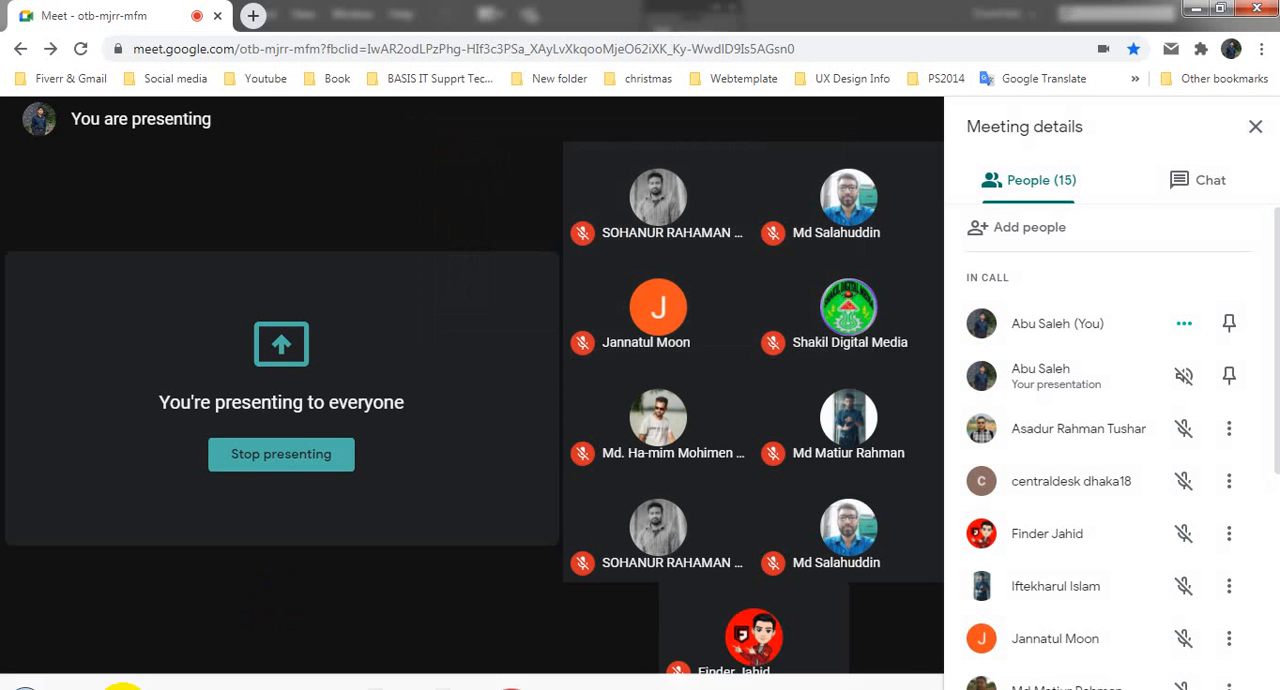
click(220, 684)
Step: Move the black wave slightly down so that only a thinner black band shows above the red wave
key(space)
drag(1123, 420, 1037, 457)
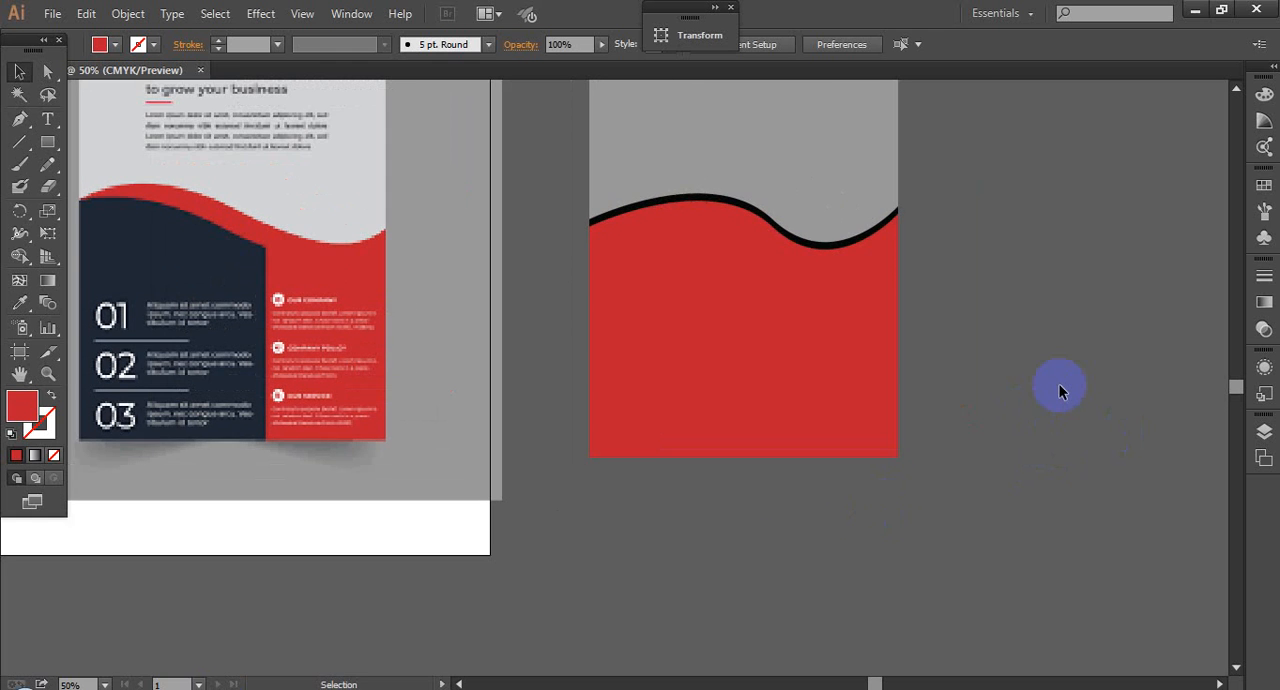
drag(587, 168, 967, 365)
key(space)
drag(989, 417, 1063, 377)
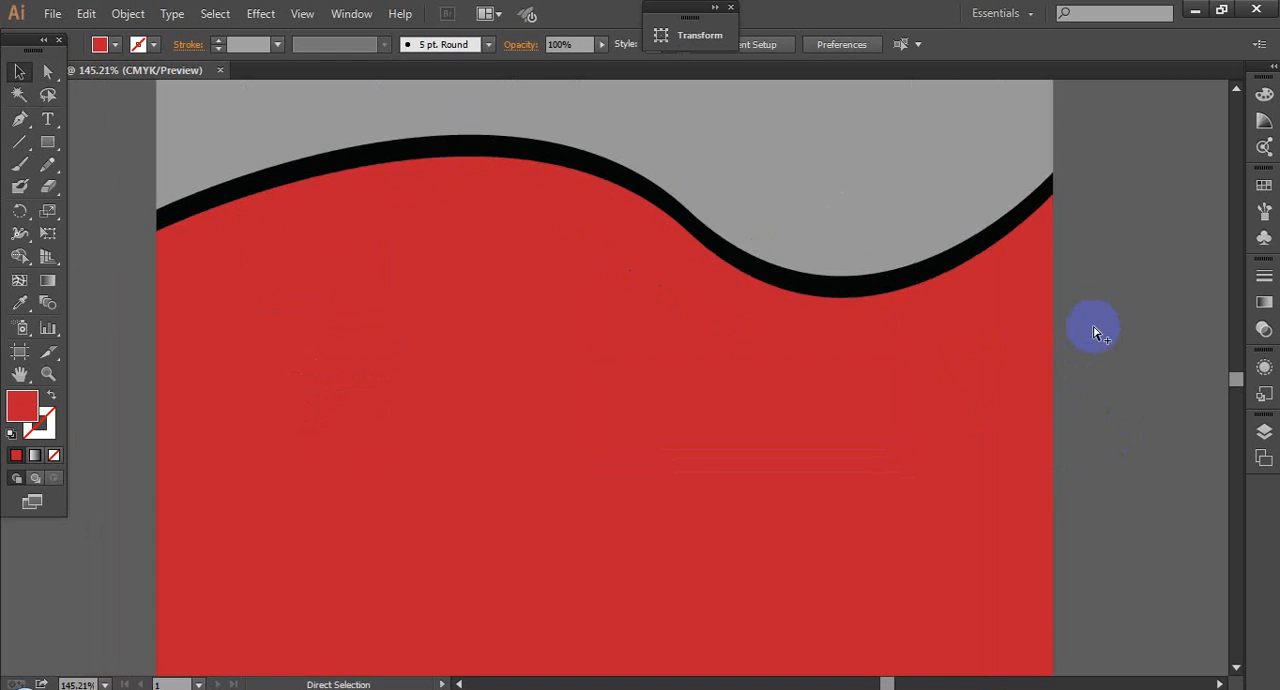
scroll(1094, 330, down, 2)
key(ctrl+space)
drag(664, 210, 1031, 448)
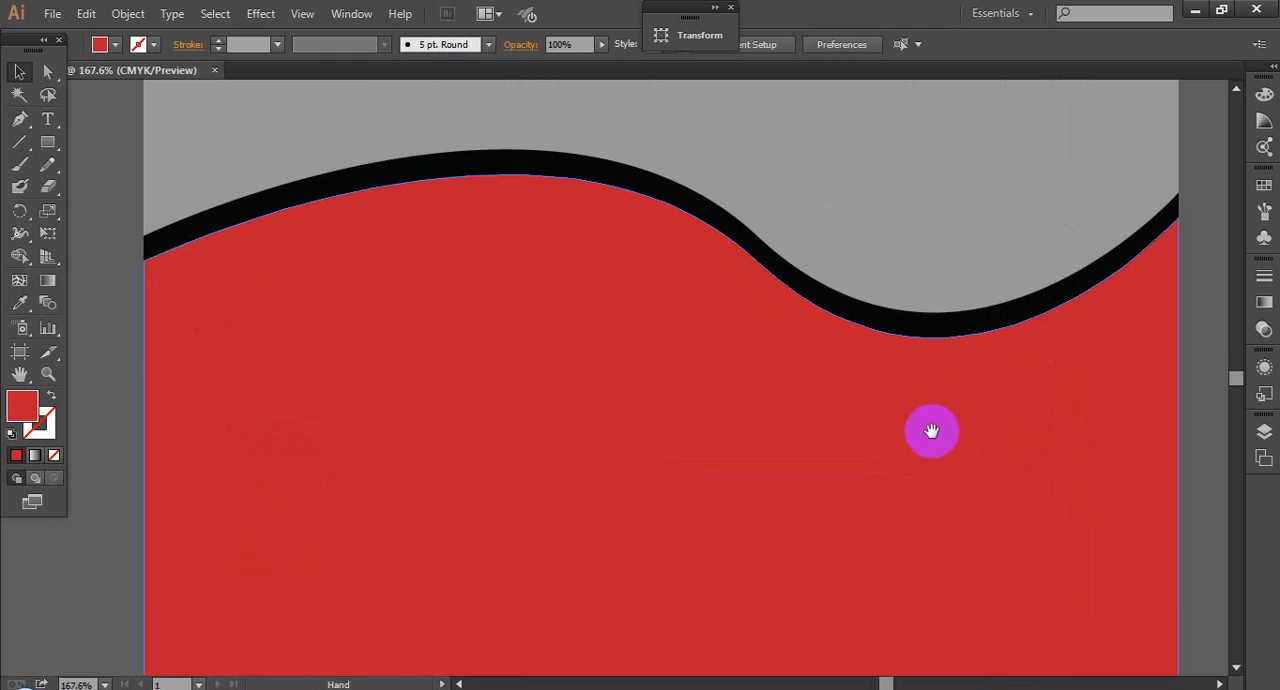
click(644, 362)
click(741, 236)
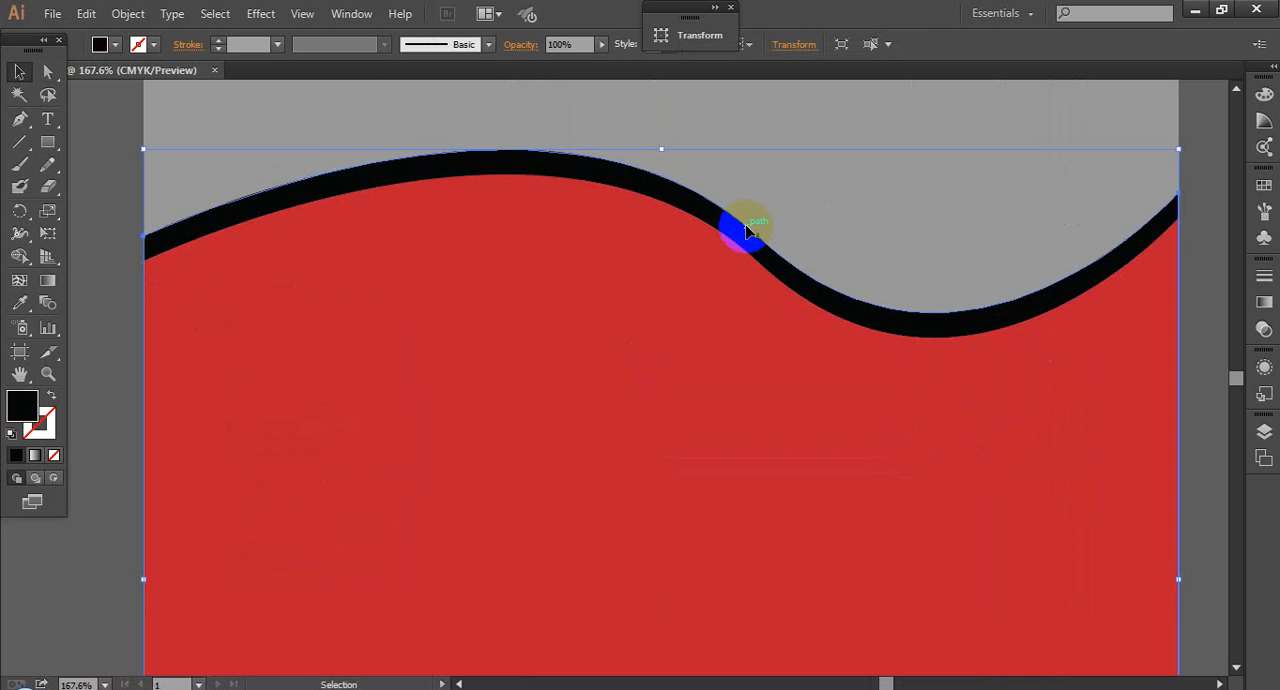
drag(745, 232, 745, 244)
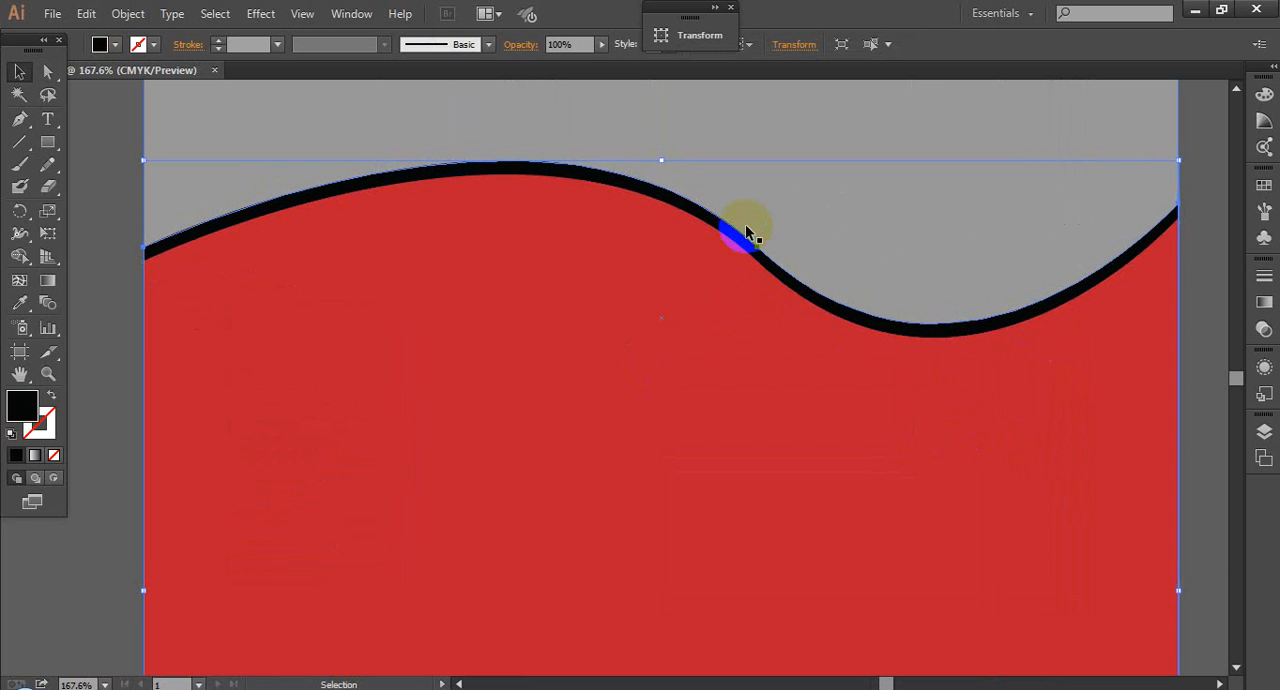
click(89, 318)
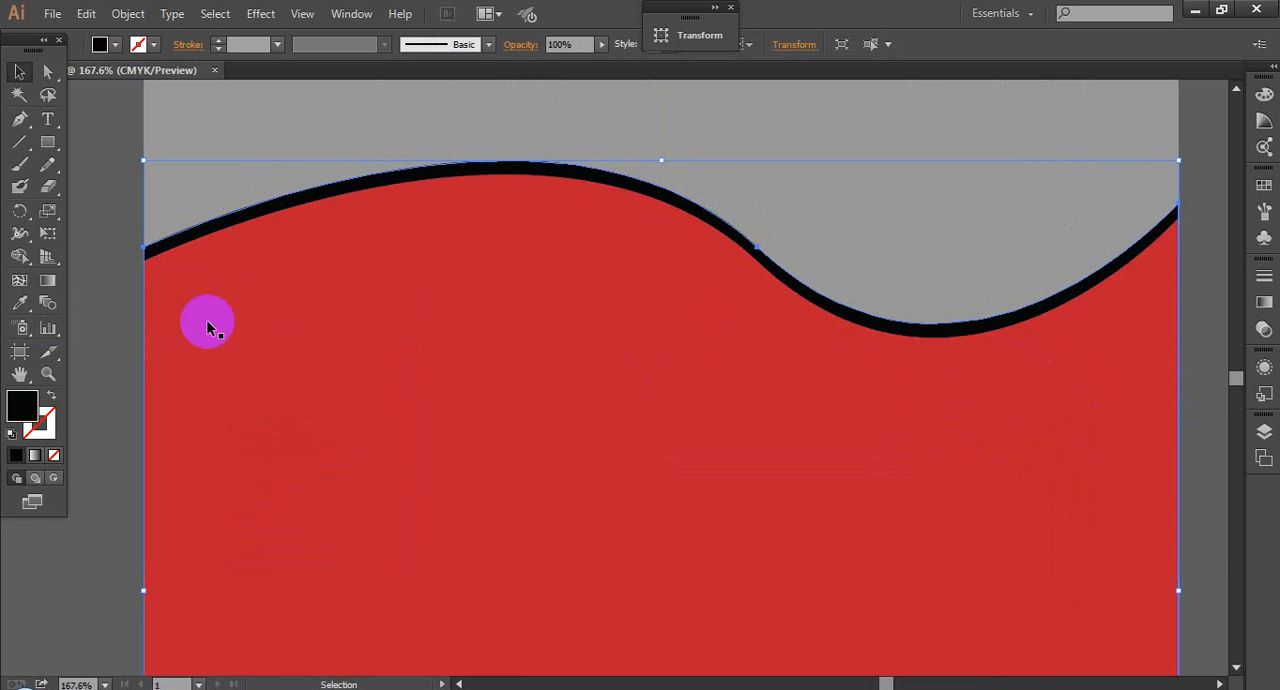
Step: Duplicate the red wave shape and place the copy slightly below the original edge
click(609, 329)
mouse_move(608, 329)
mouse_down()
mouse_move(603, 292)
mouse_move(592, 313)
mouse_up()
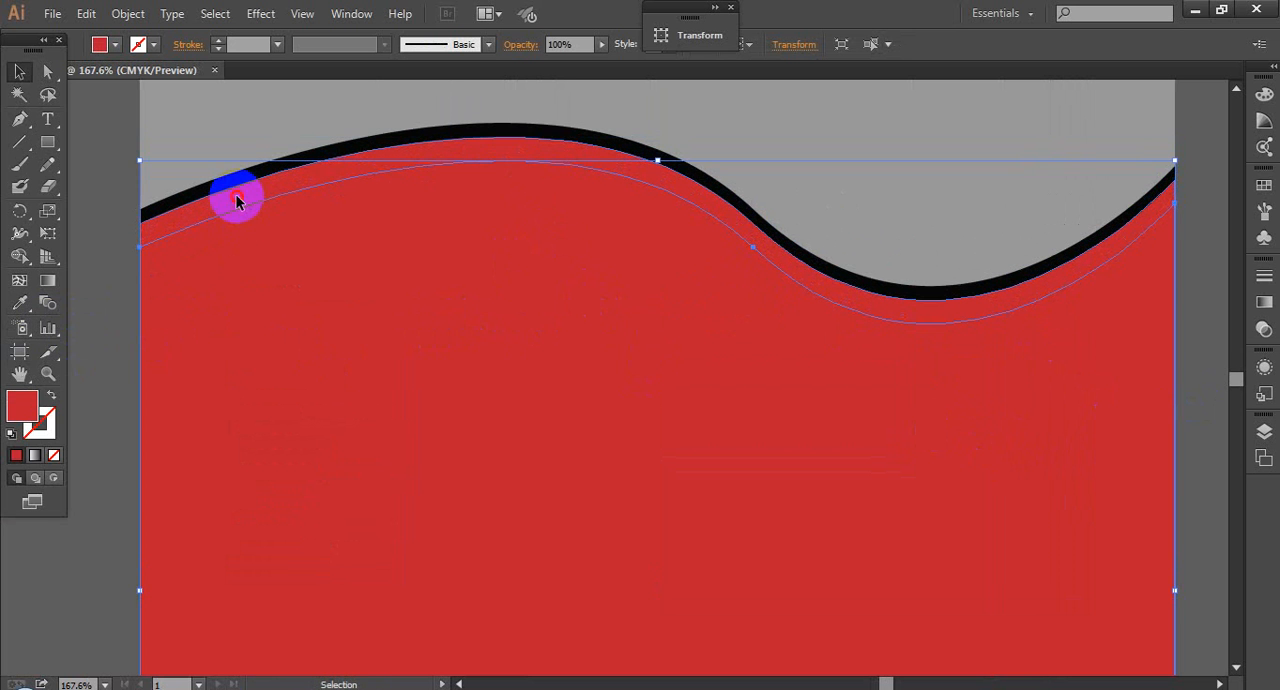
click(237, 197)
click(362, 334)
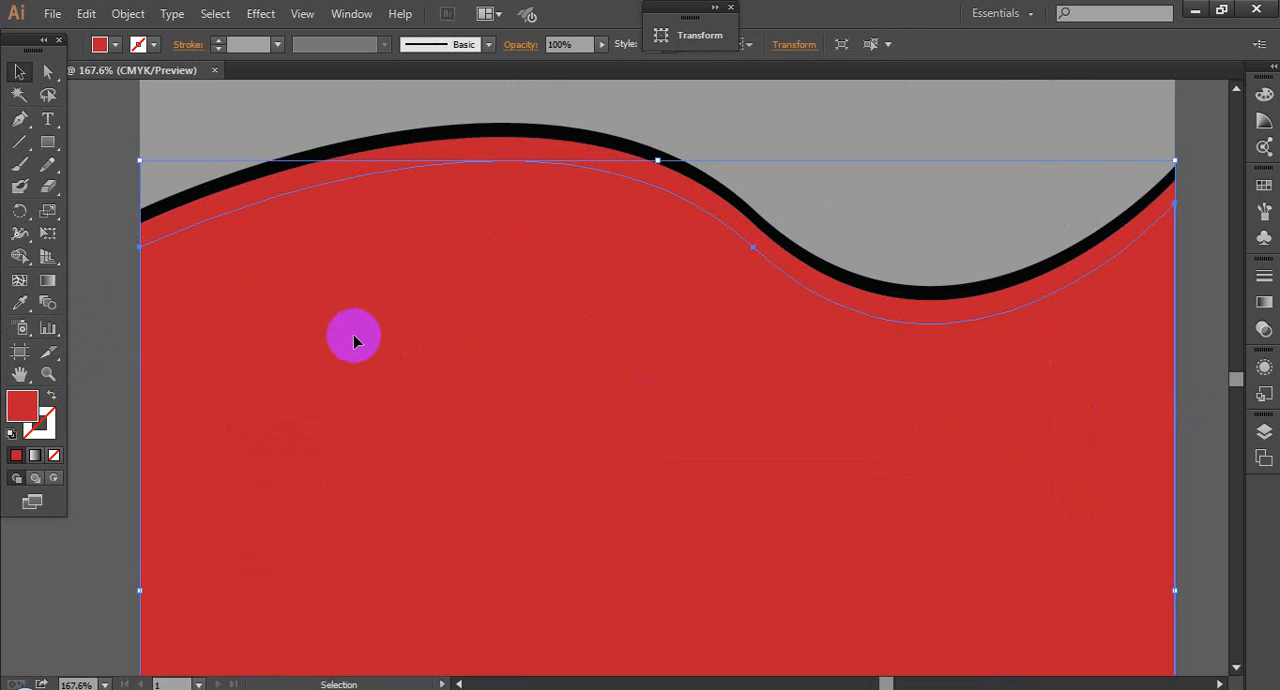
Step: Fill the red wave lying between the black wave and the front red copy with light gray e5e5e5
click(250, 193)
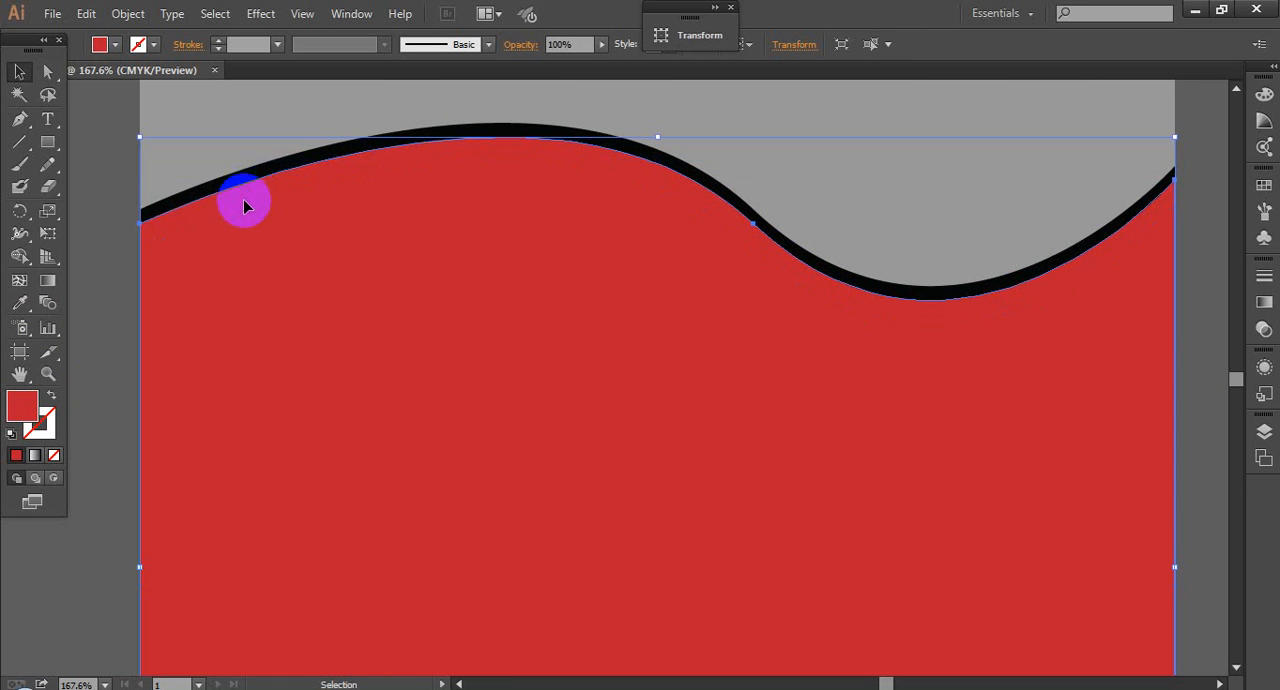
double_click(22, 405)
click(379, 236)
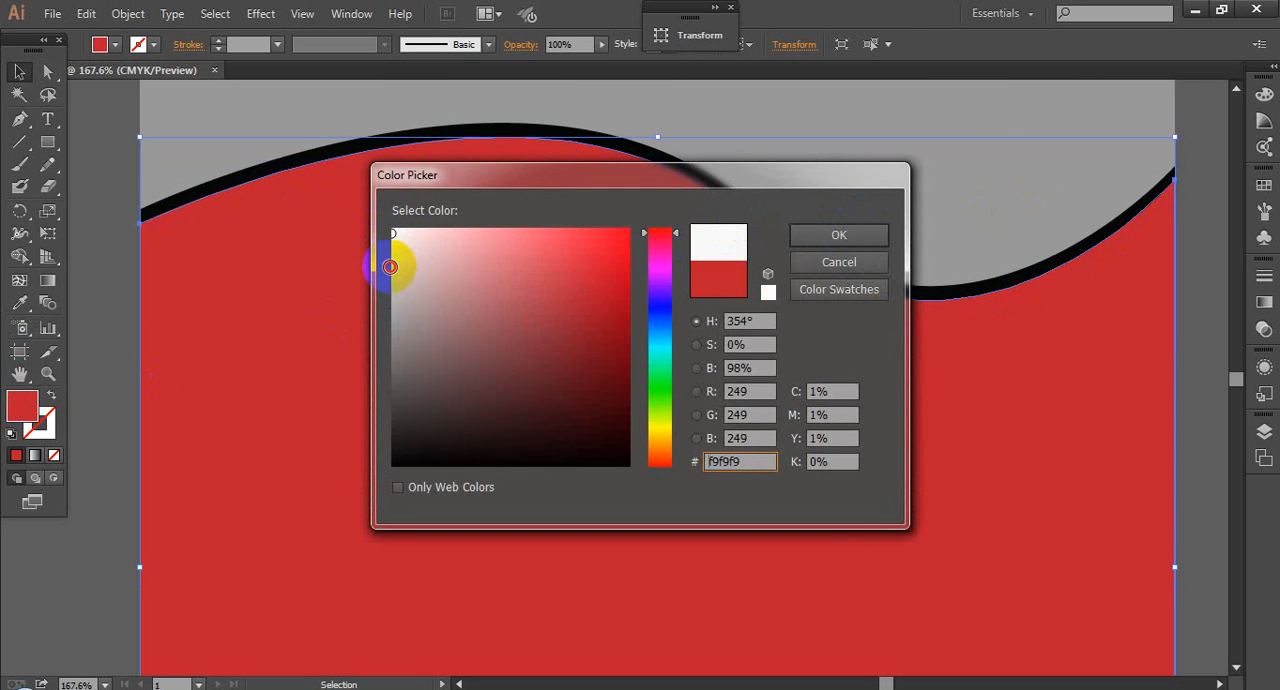
click(388, 264)
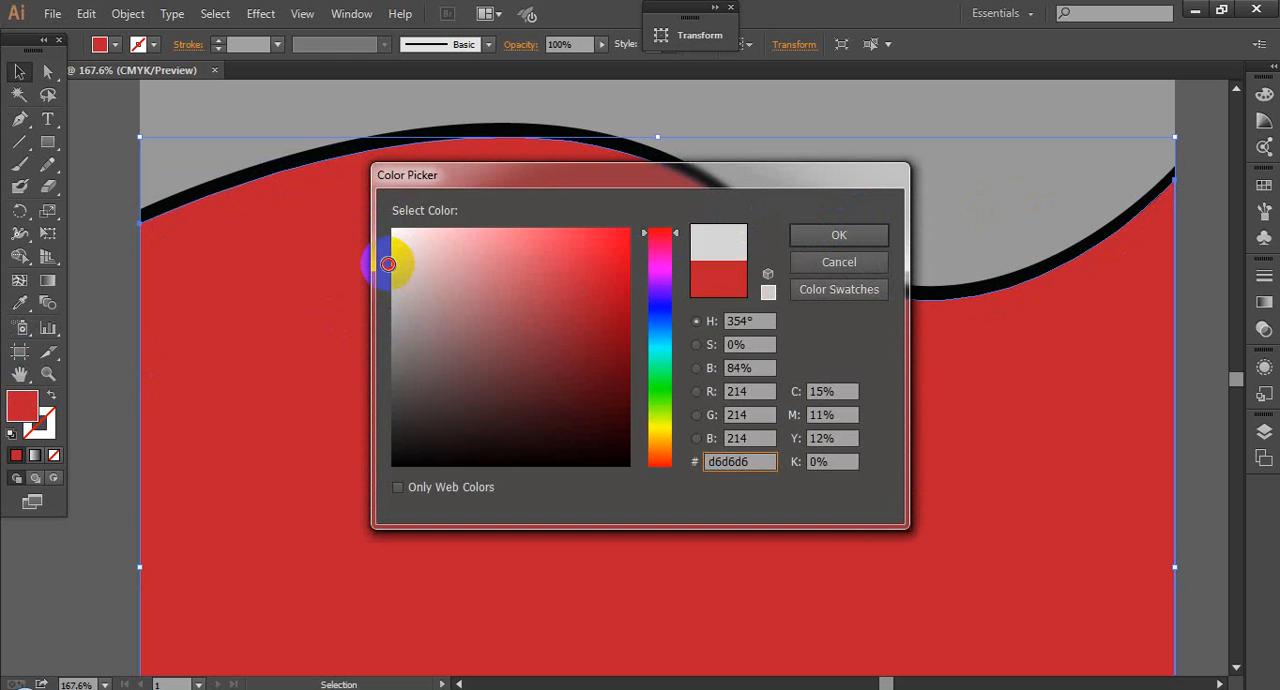
click(823, 234)
click(437, 362)
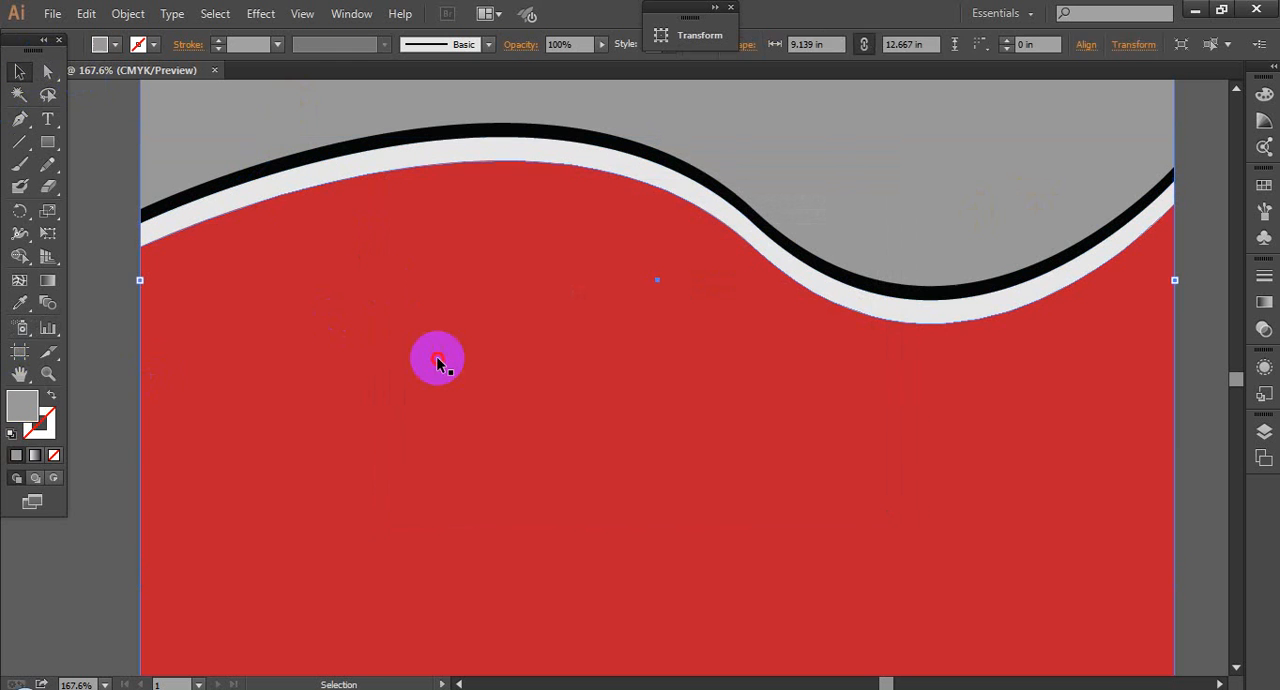
scroll(437, 350, down, 2)
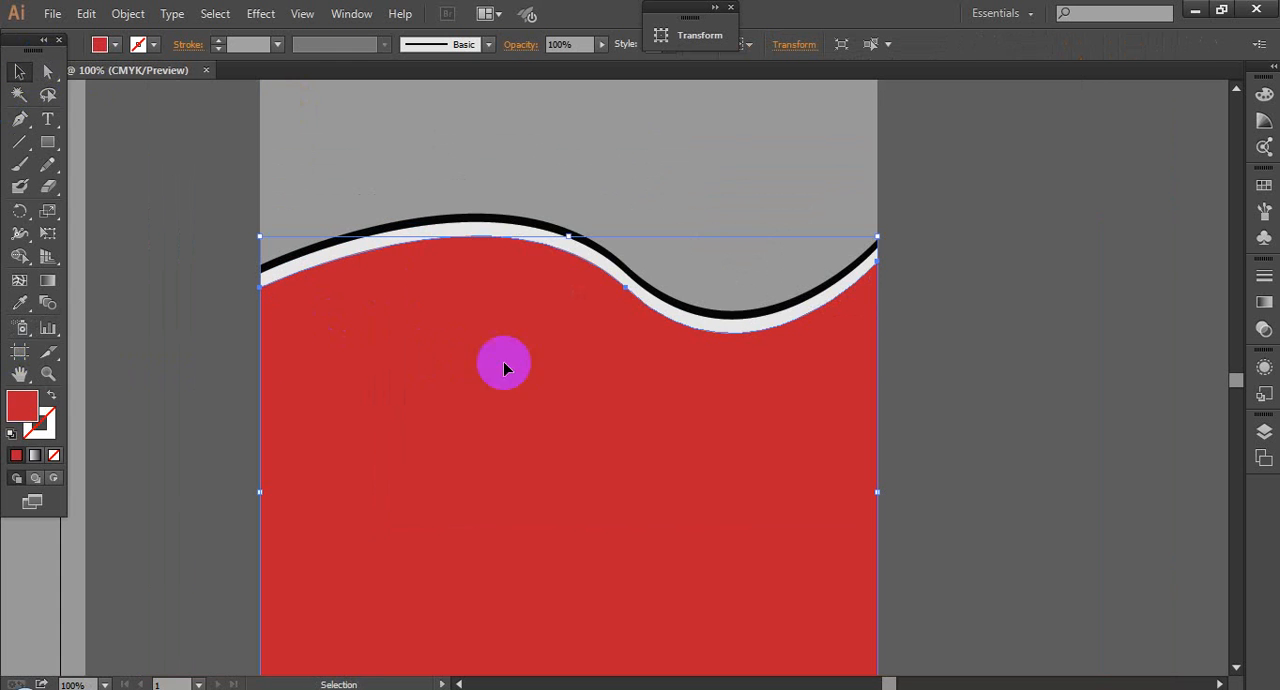
click(989, 281)
scroll(990, 283, down, 1)
scroll(990, 283, down, 1)
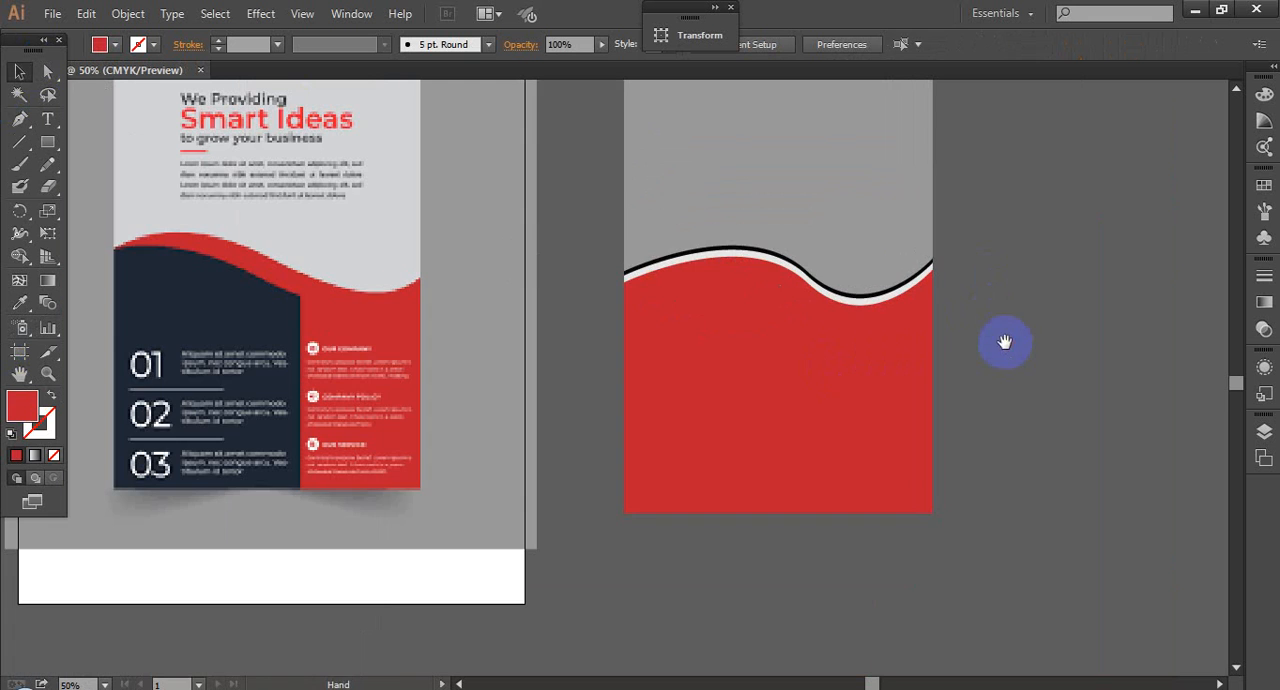
click(1084, 462)
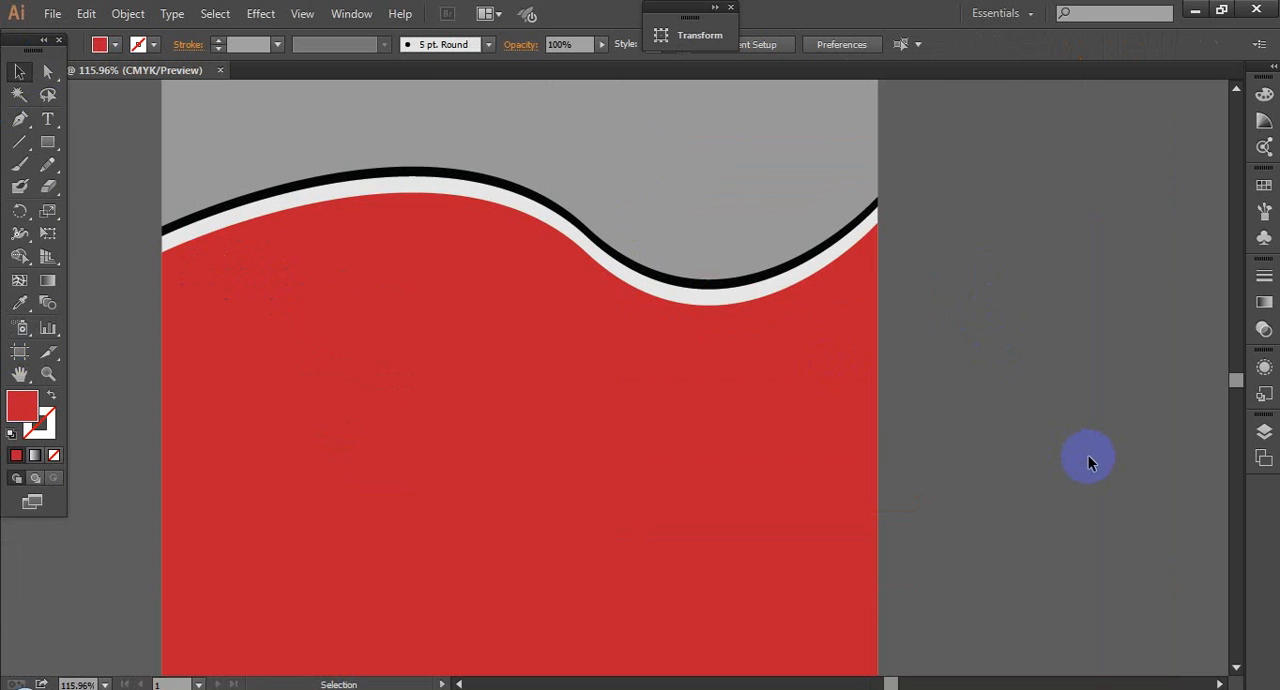
scroll(1004, 346, down, 3)
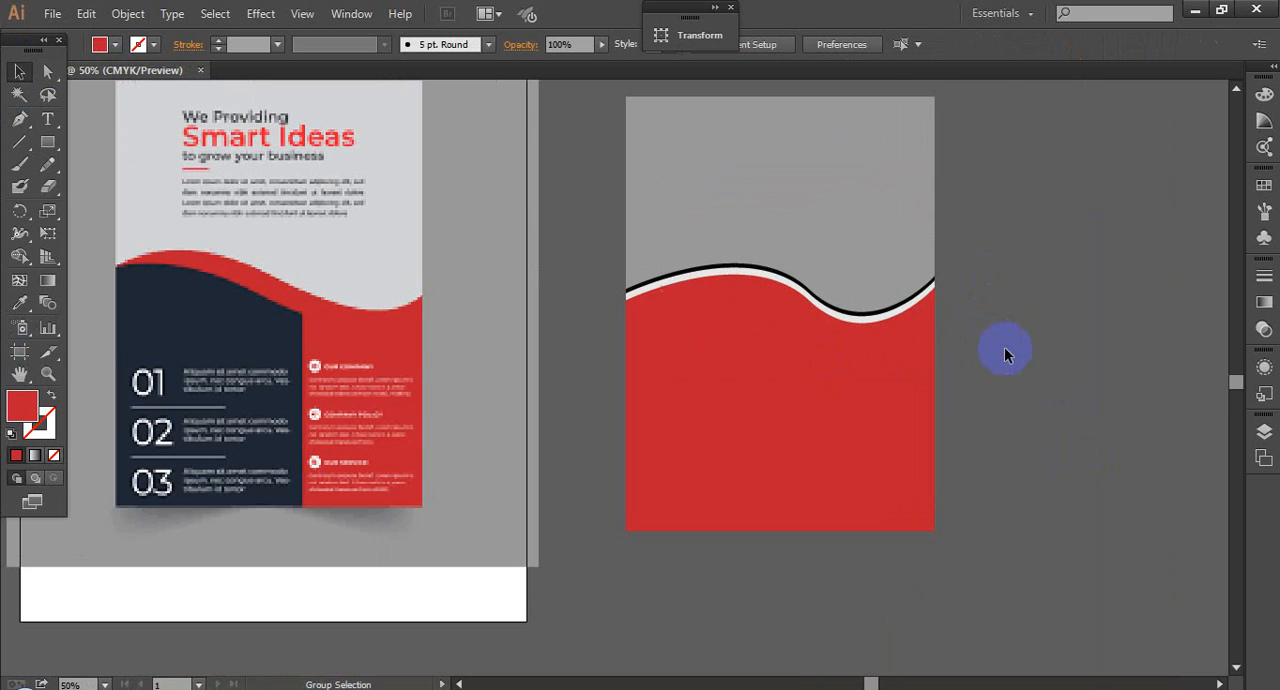
key(space)
click(1043, 384)
click(822, 407)
click(1088, 366)
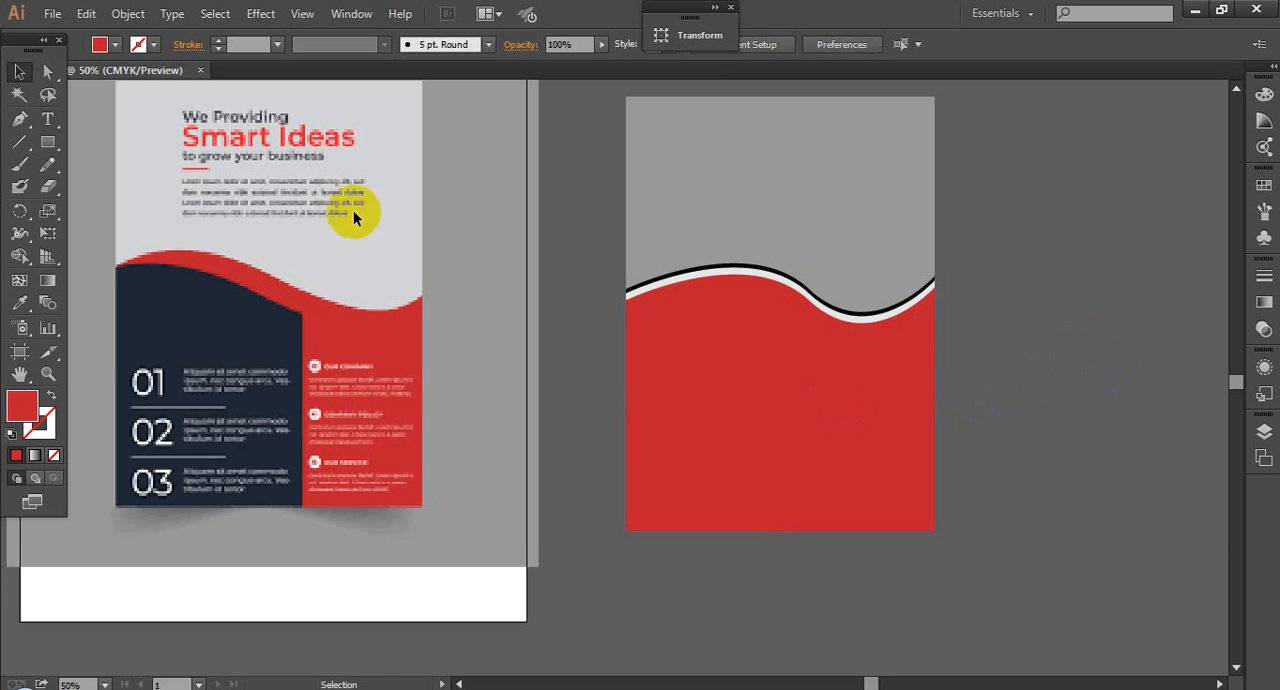
Step: Draw a red practice rectangle about 6.39 by 6.08 in on the empty area beside the flyer
click(48, 142)
key(space)
drag(818, 240, 638, 240)
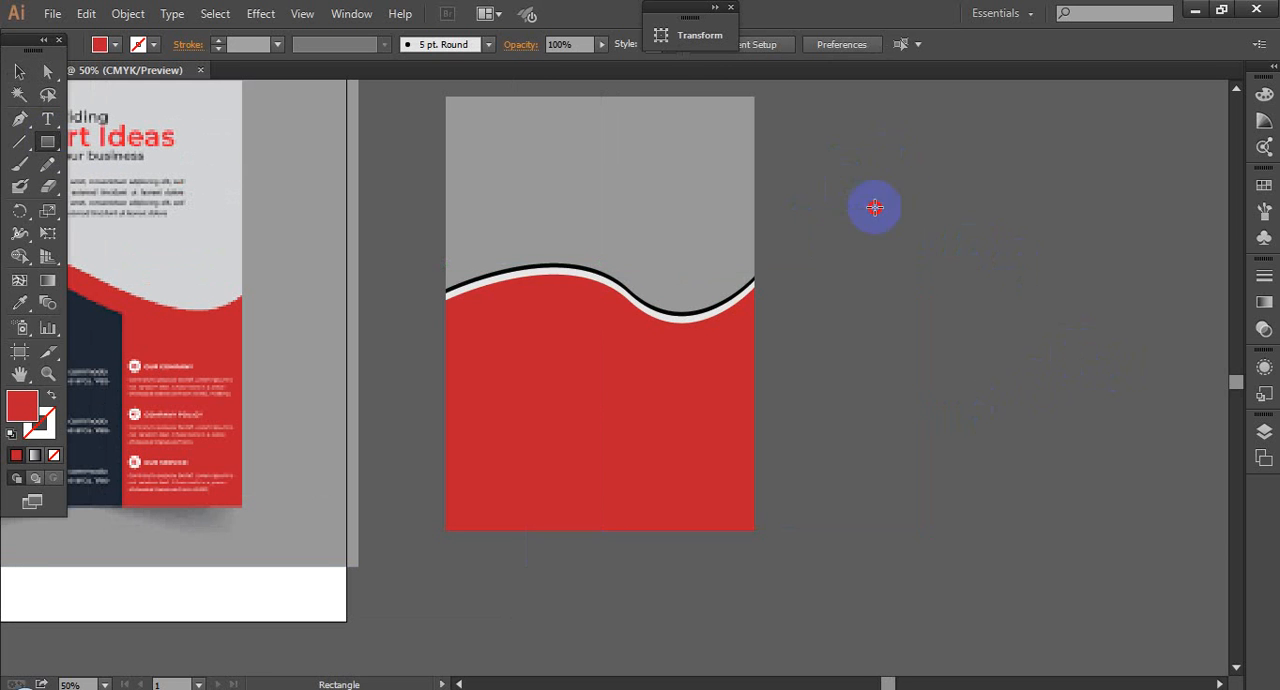
drag(837, 181, 1053, 385)
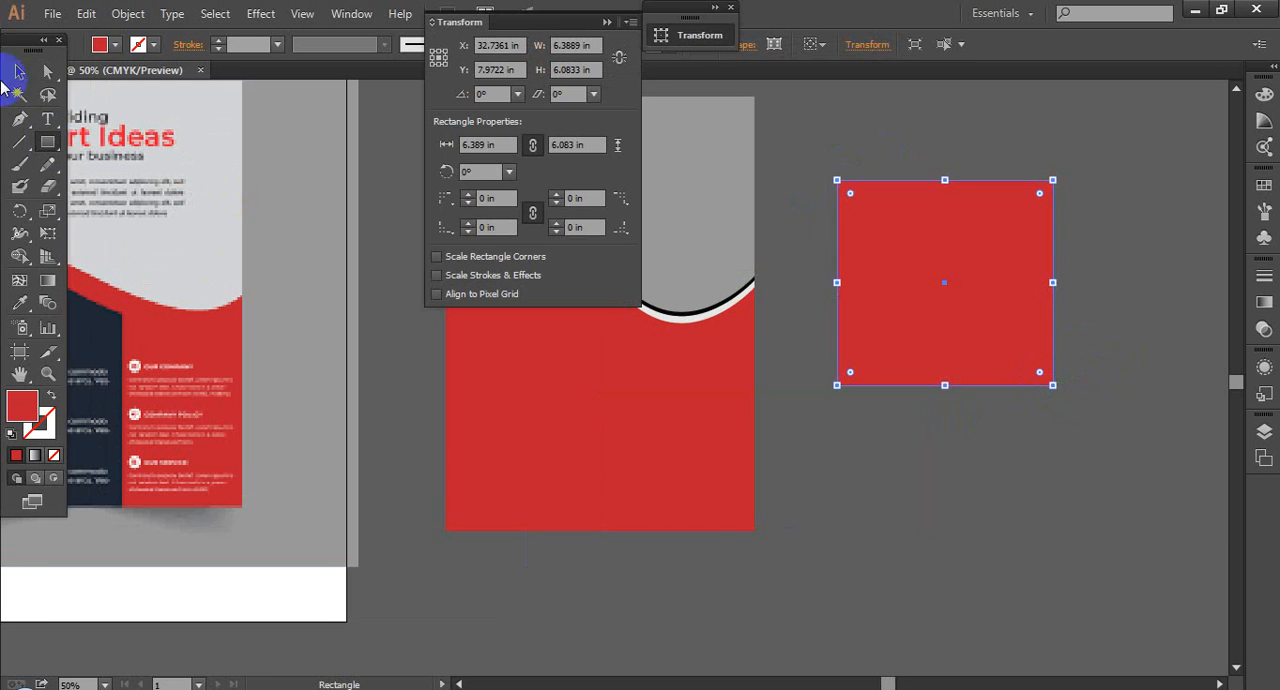
Step: Try to curve the practice rectangle's upper-left corner with the Anchor Point tool, and undo the changes
drag(21, 122, 80, 187)
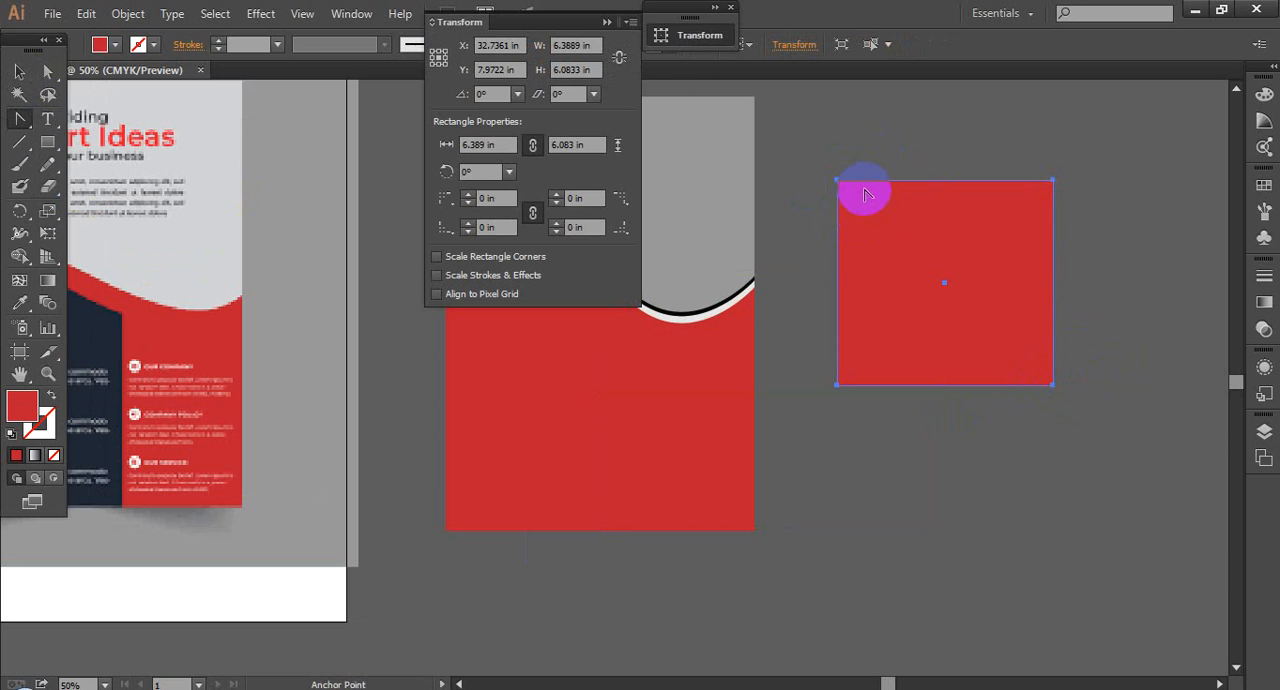
drag(836, 180, 914, 144)
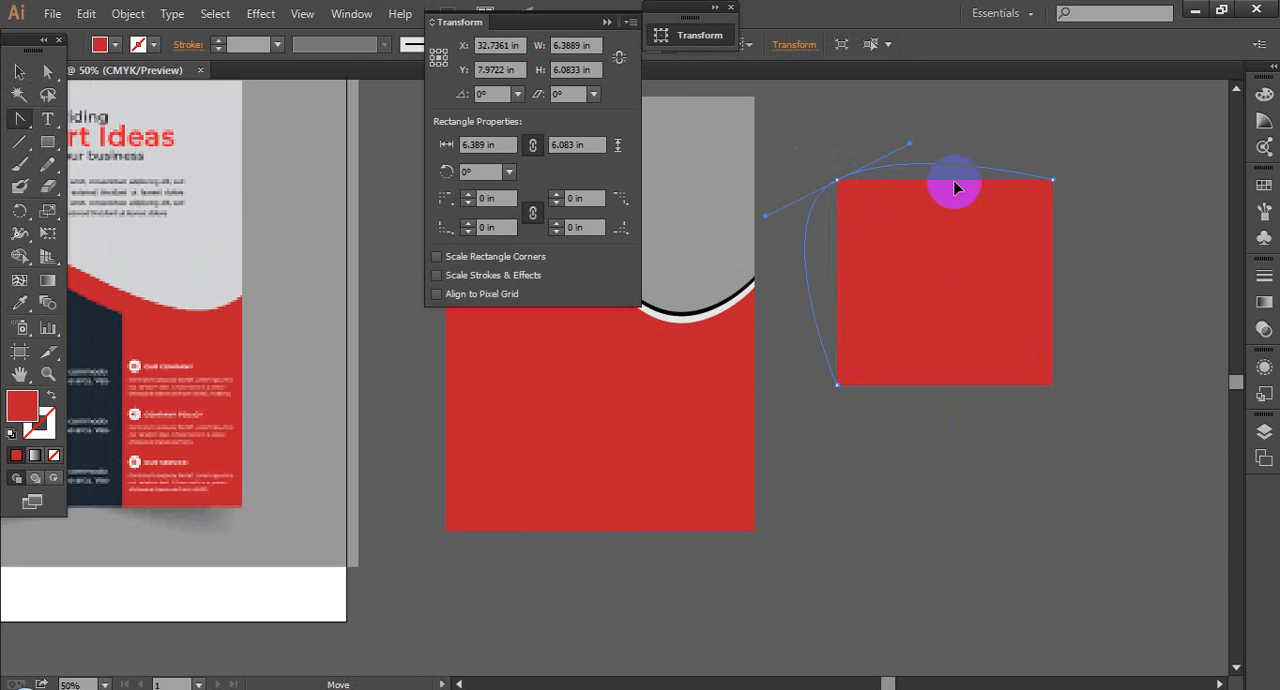
key(ctrl+z)
drag(943, 192, 969, 209)
key(ctrl+z)
Step: Add an anchor point midway along the practice rectangle's upper edge and pull out its handles to form an S-shaped wave
drag(12, 117, 88, 137)
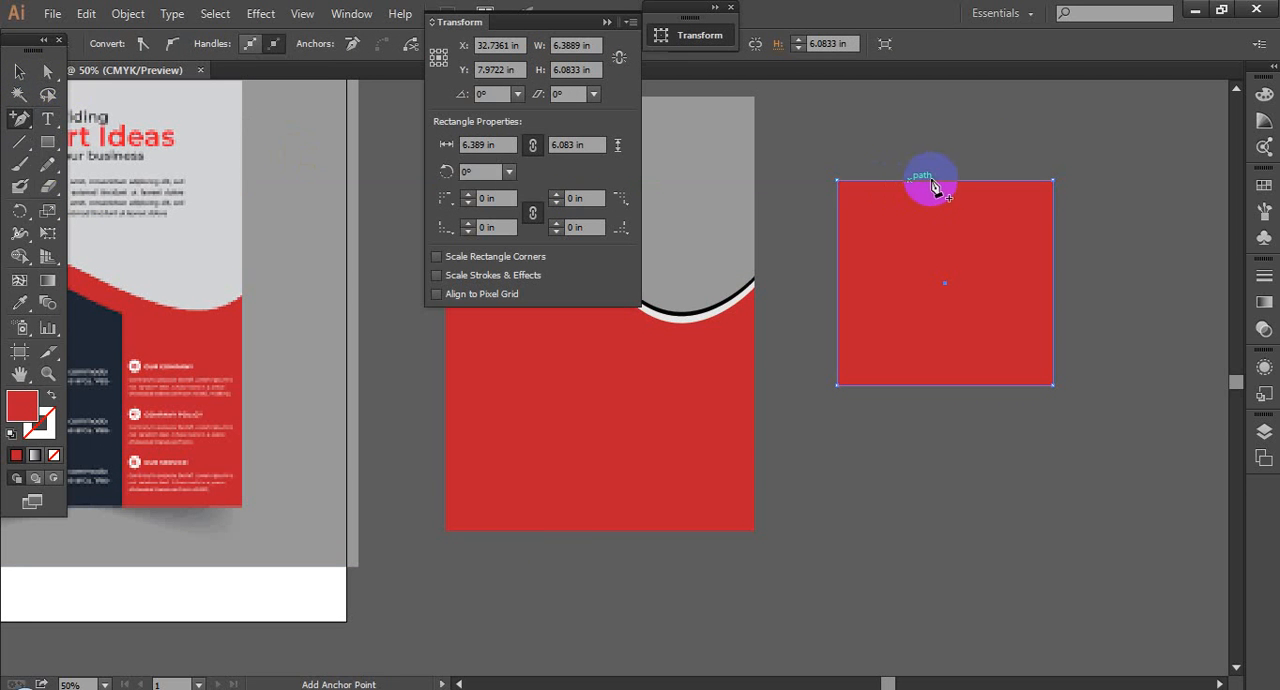
click(940, 182)
click(19, 72)
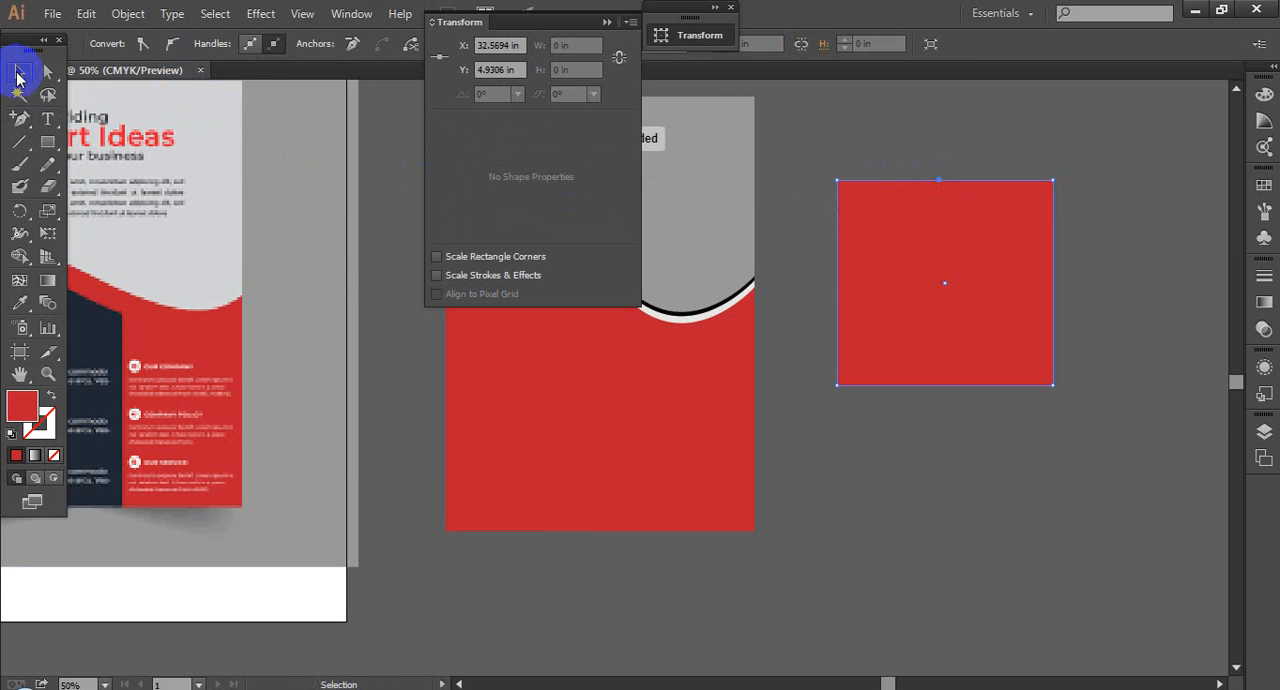
drag(24, 118, 80, 188)
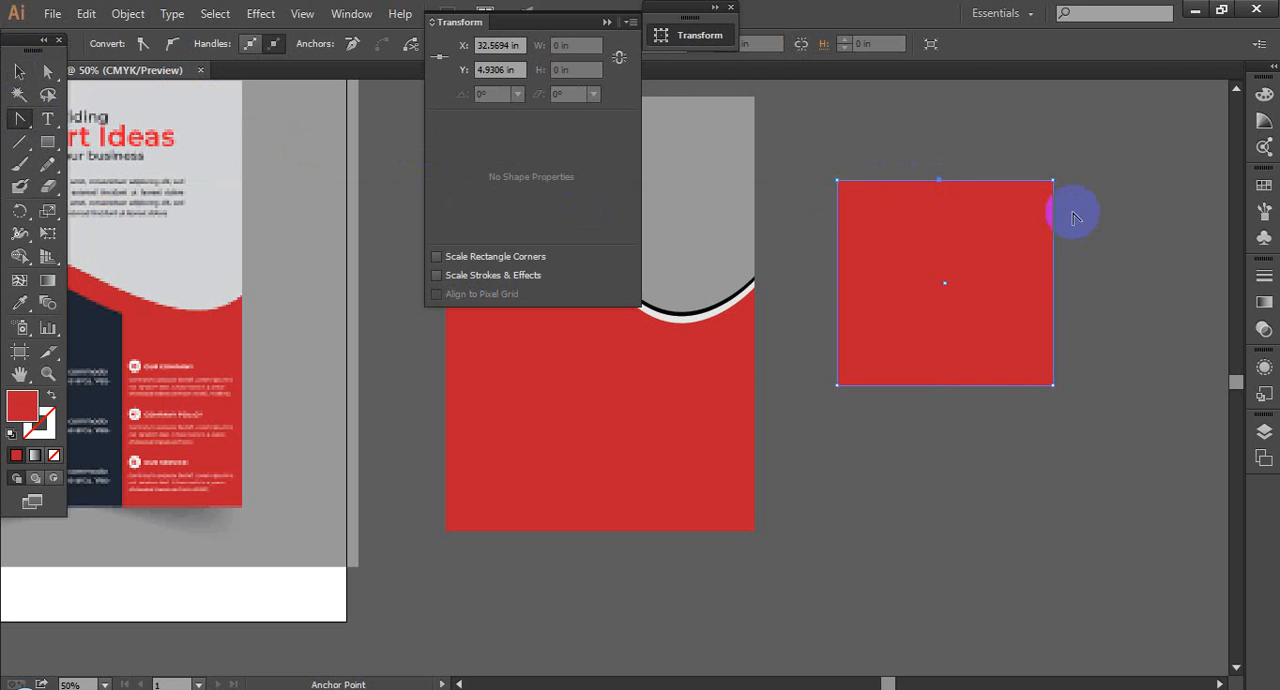
drag(942, 183, 984, 141)
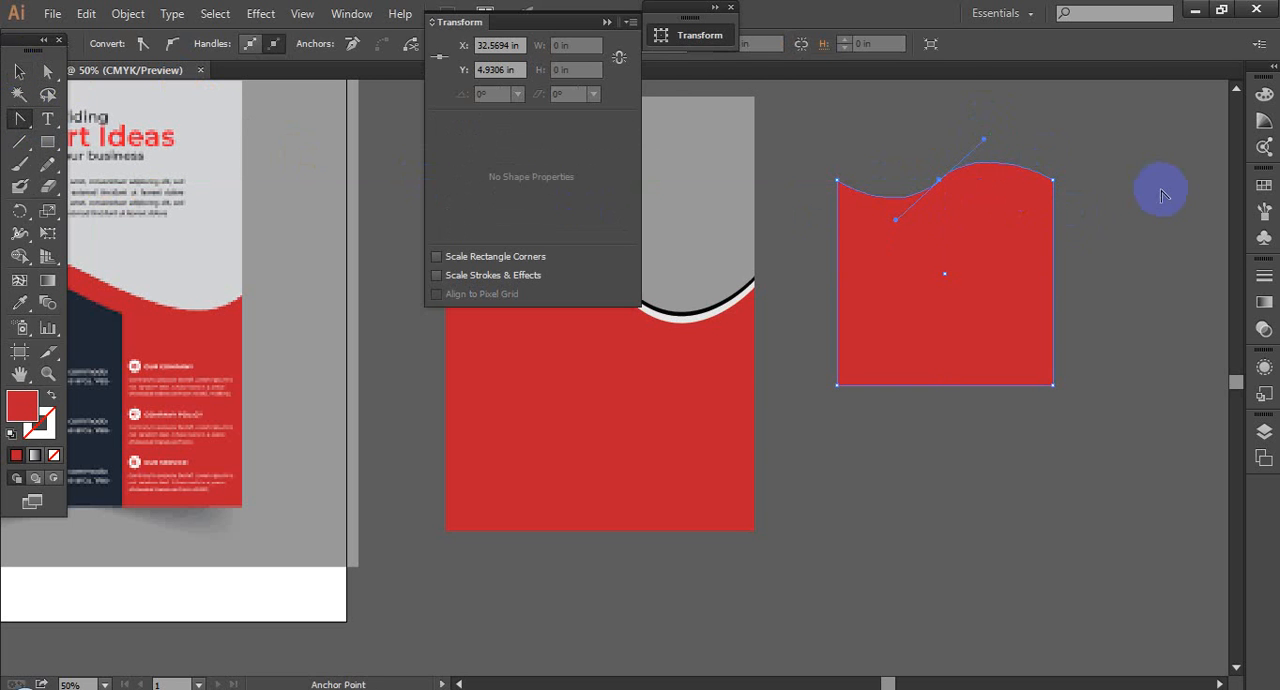
click(19, 72)
click(1072, 430)
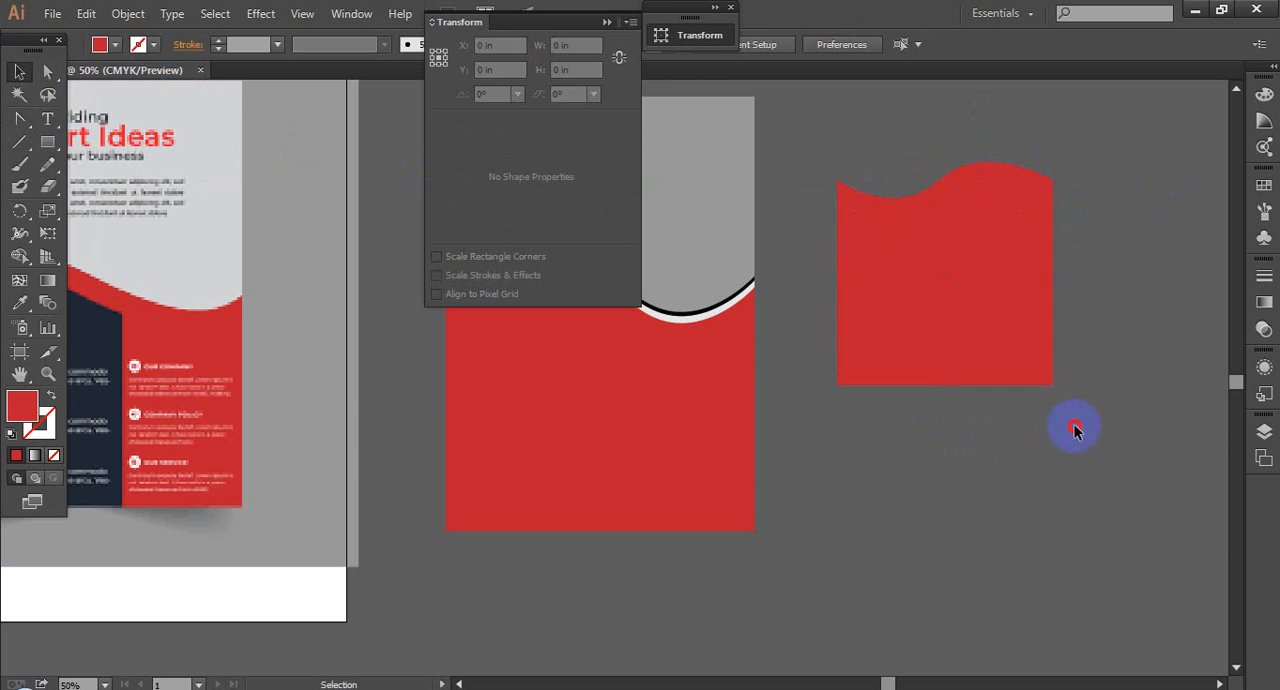
Step: Delete the wavy practice shape and collapse the Transform settings
click(966, 326)
key(Delete)
click(996, 352)
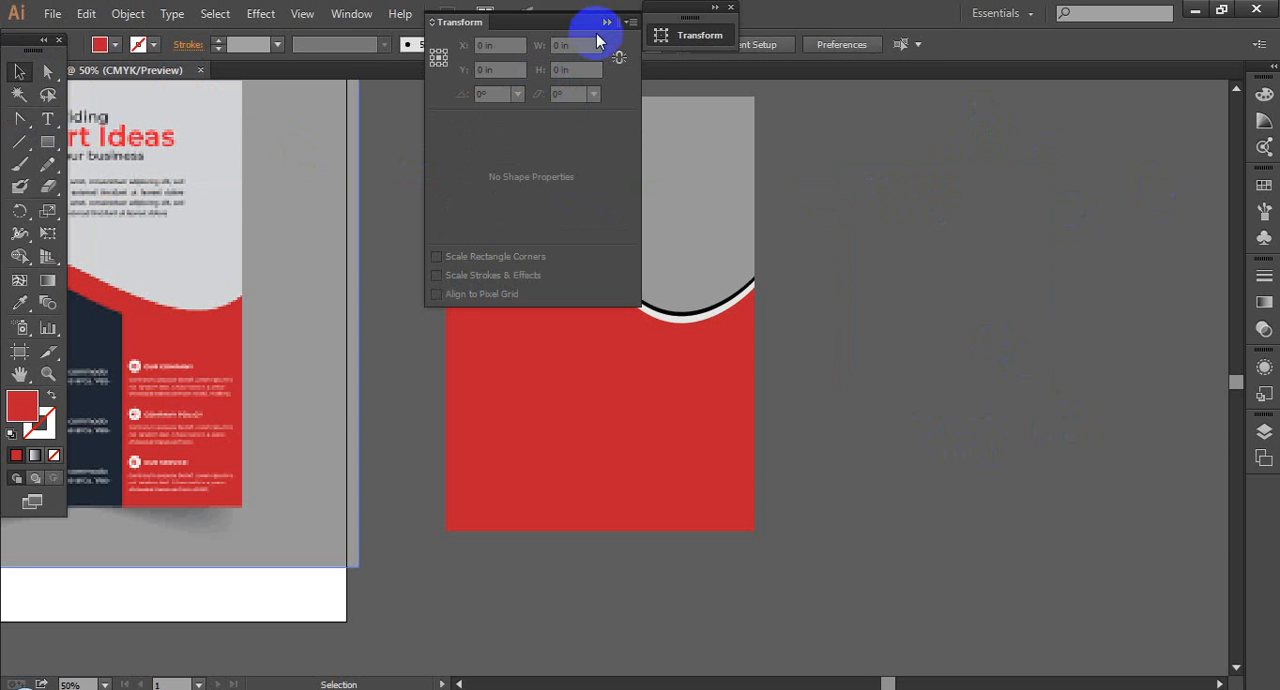
click(606, 22)
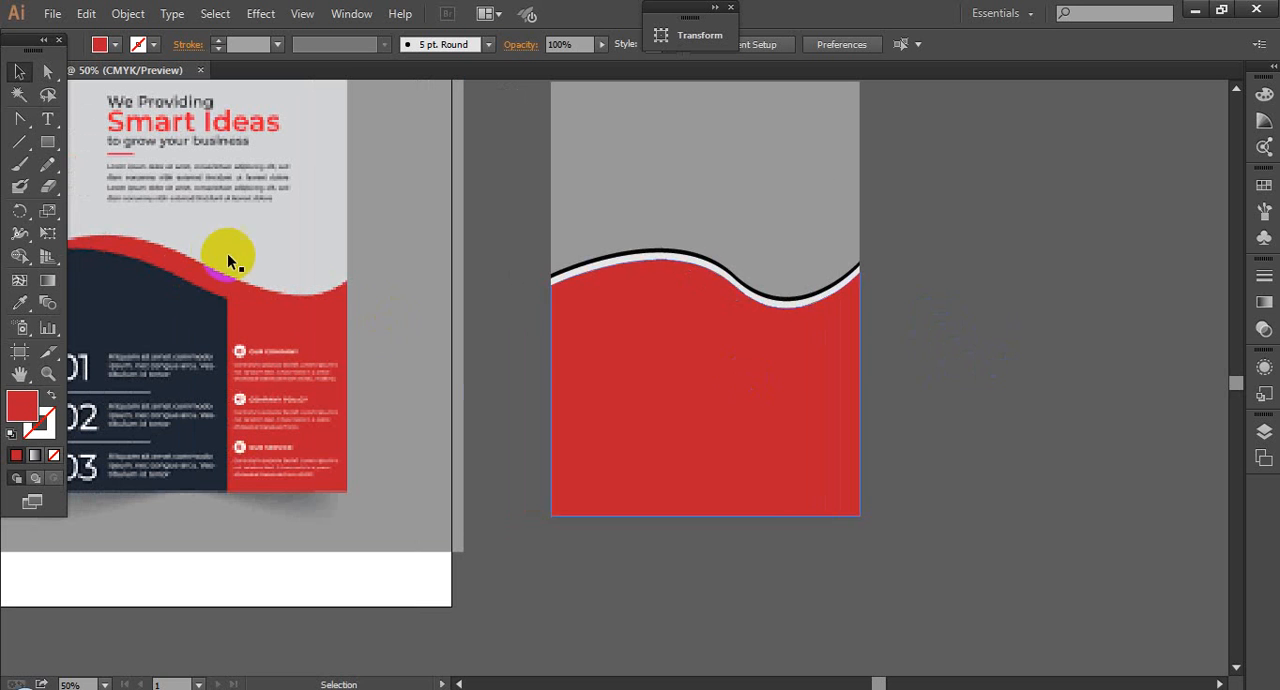
click(785, 318)
click(970, 390)
drag(986, 387, 986, 393)
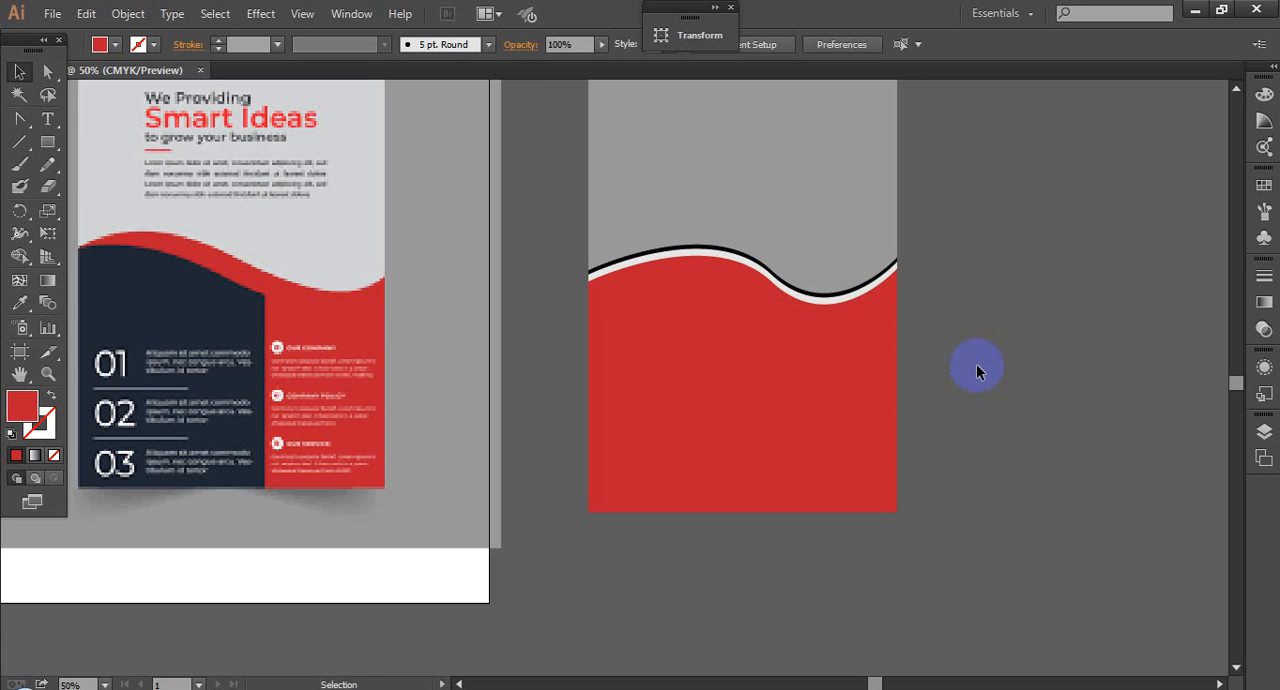
scroll(1060, 375, left, 1)
click(105, 266)
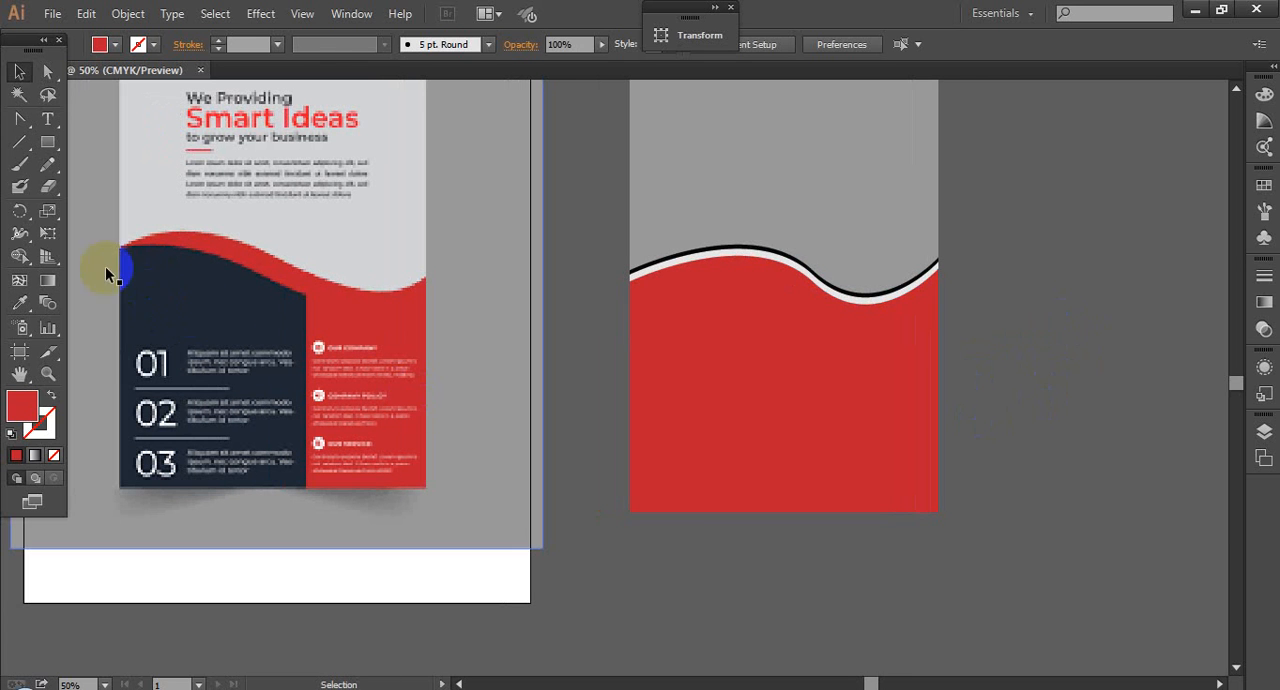
click(1023, 374)
click(837, 397)
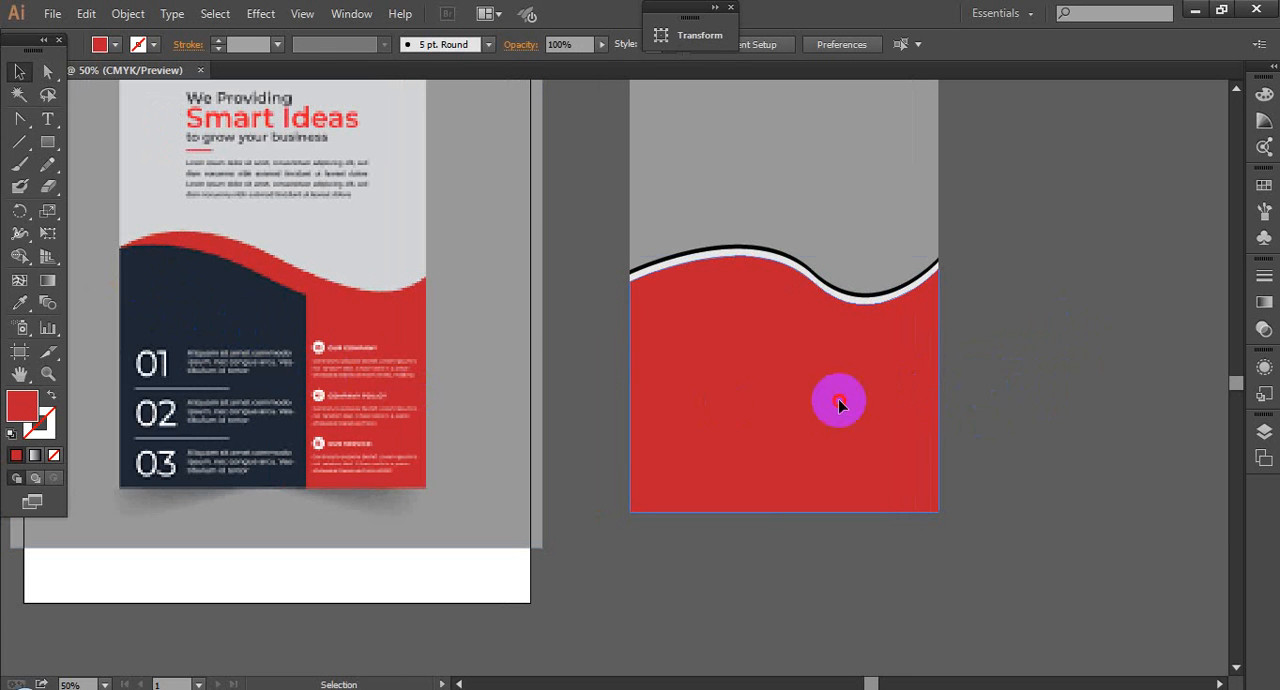
click(1042, 404)
Step: Copy the front red wave in place and erase a straight vertical strip through the copy, about two thirds across its width
click(778, 430)
key(a)
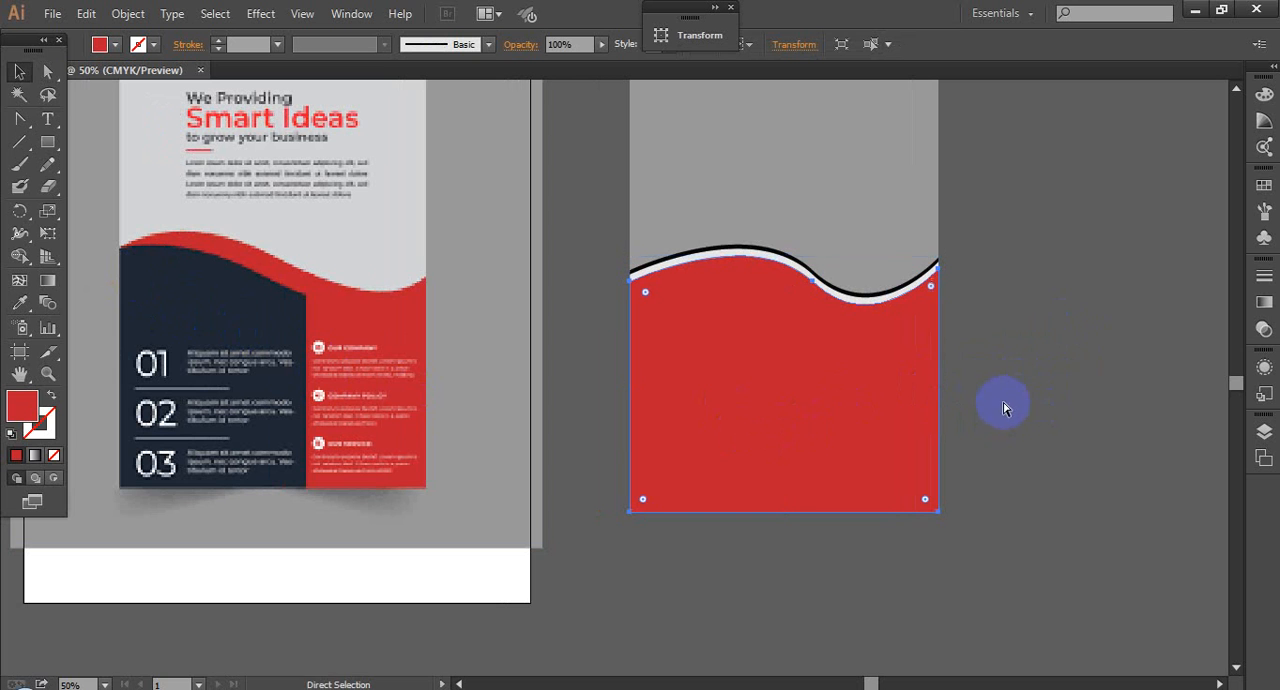
key(v)
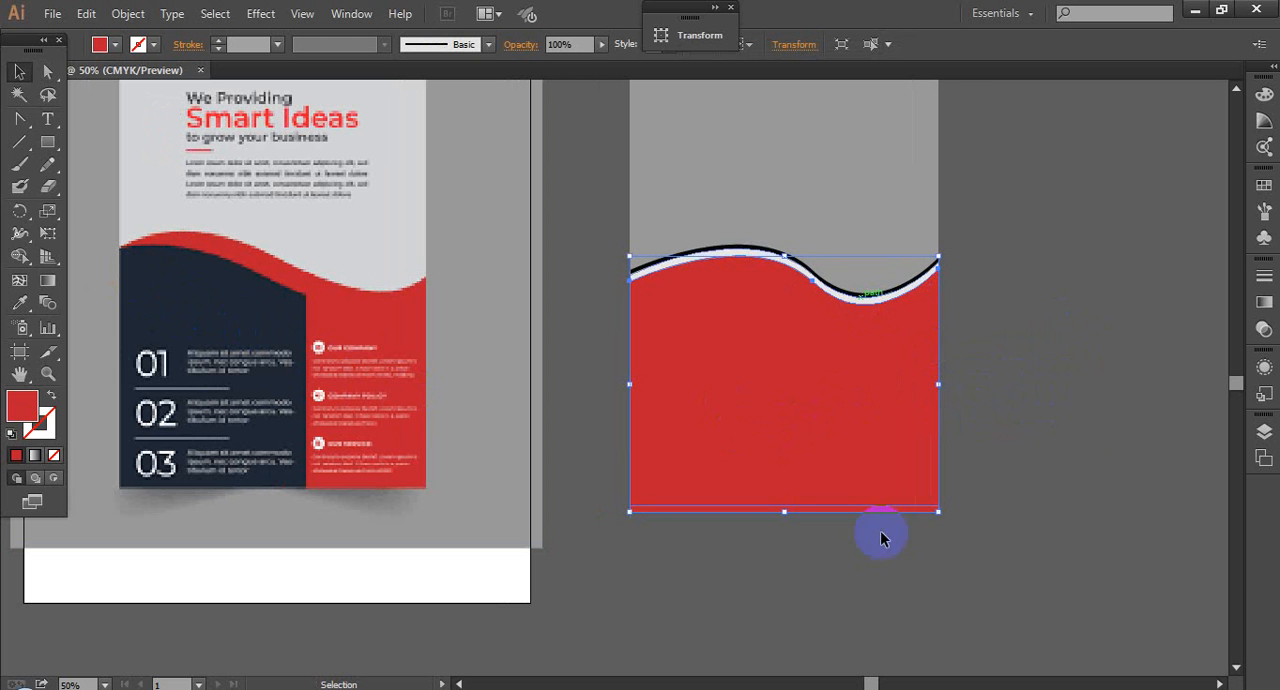
click(50, 190)
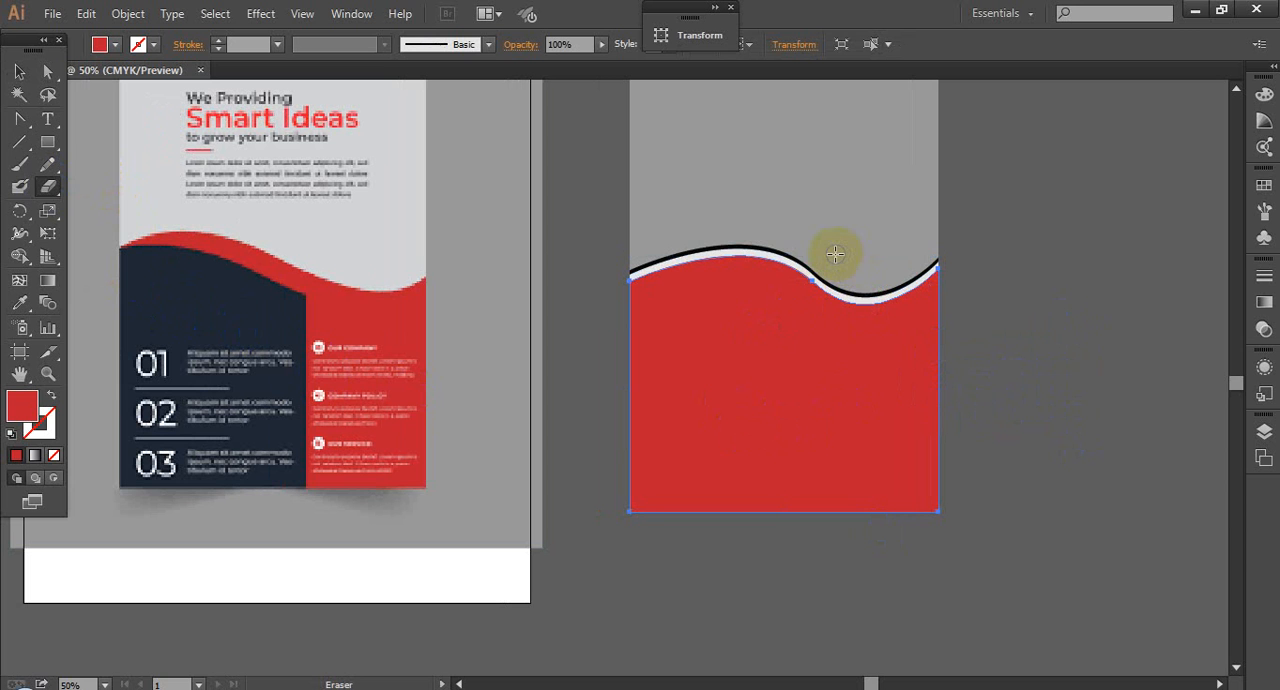
mouse_move(835, 254)
mouse_down()
mouse_move(831, 523)
mouse_move(820, 251)
mouse_move(829, 529)
mouse_move(830, 234)
mouse_up()
mouse_move(874, 269)
mouse_down()
mouse_move(853, 86)
mouse_move(834, 92)
mouse_move(626, 348)
mouse_move(1123, 261)
mouse_up()
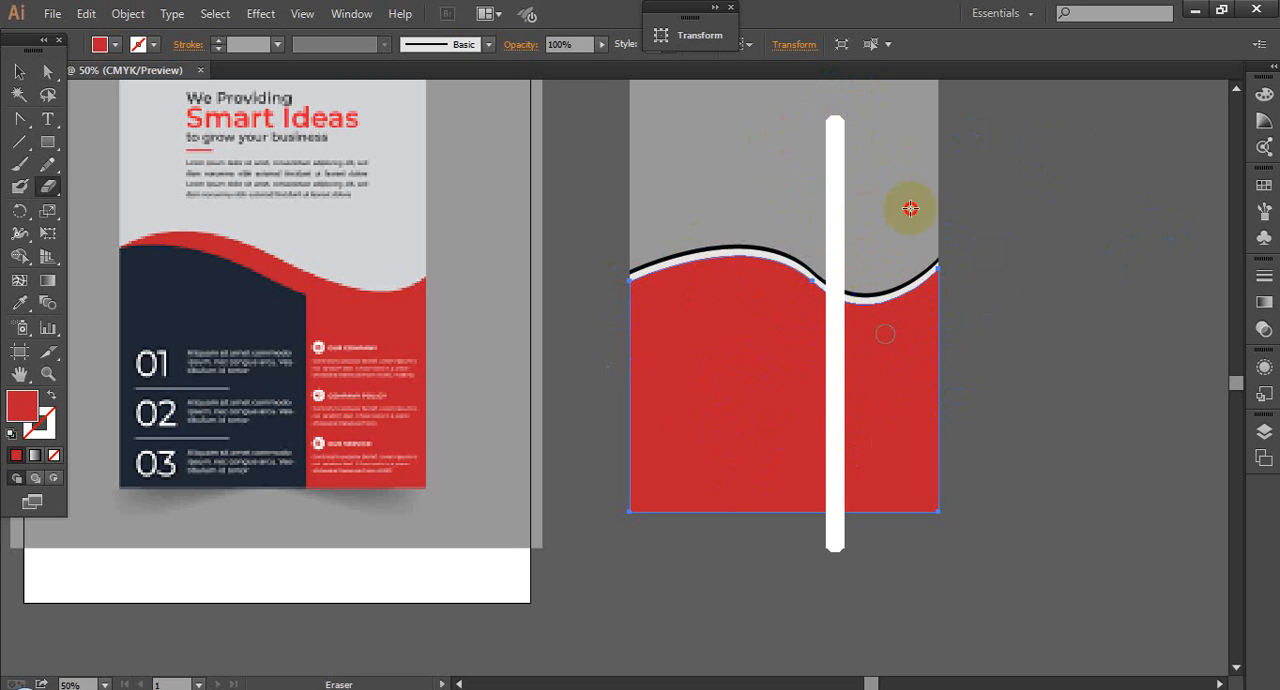
drag(910, 208, 844, 380)
mouse_move(910, 242)
mouse_down()
mouse_move(877, 317)
mouse_move(879, 236)
mouse_up()
mouse_move(825, 175)
mouse_down()
mouse_move(858, 295)
mouse_move(924, 248)
mouse_up()
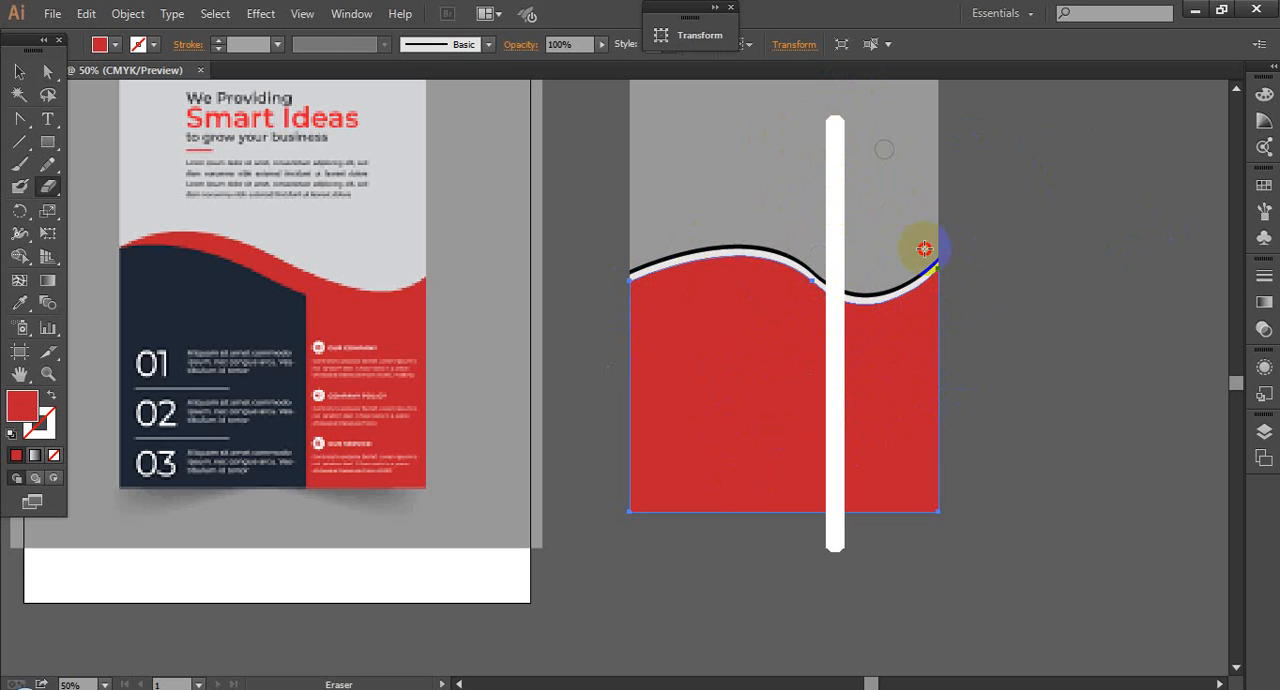
mouse_move(802, 243)
mouse_down()
mouse_move(828, 284)
mouse_move(941, 217)
mouse_up()
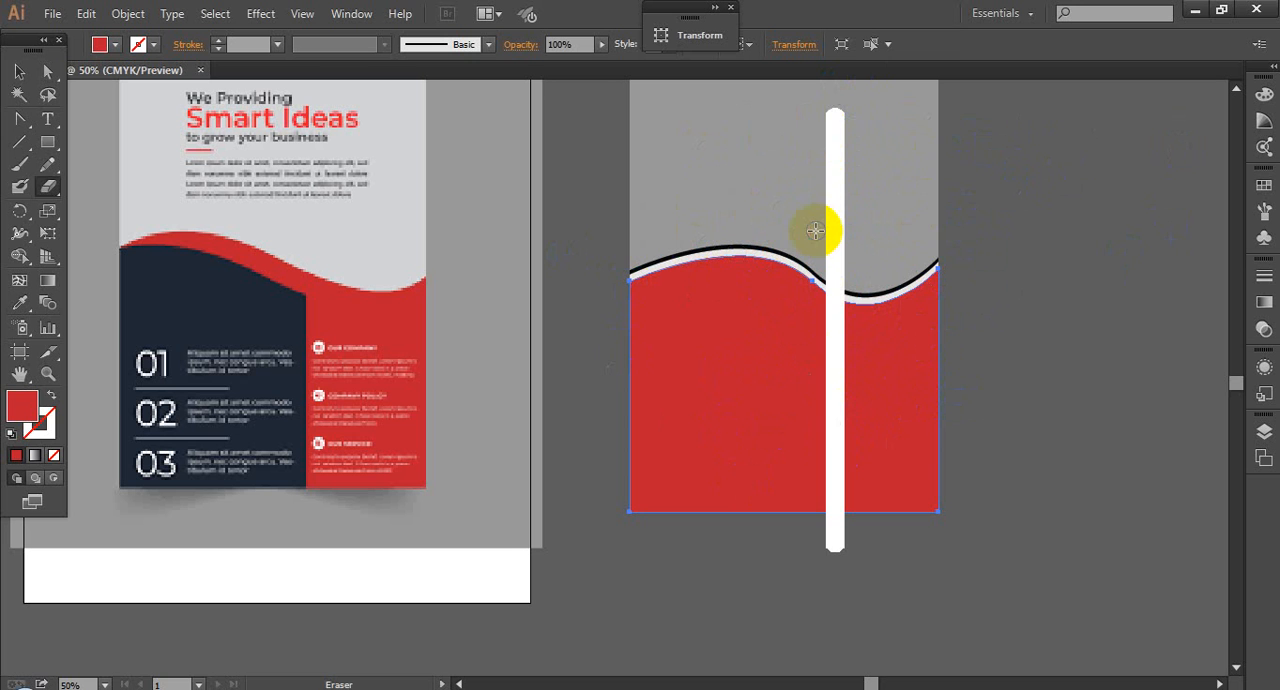
drag(815, 231, 835, 233)
click(19, 74)
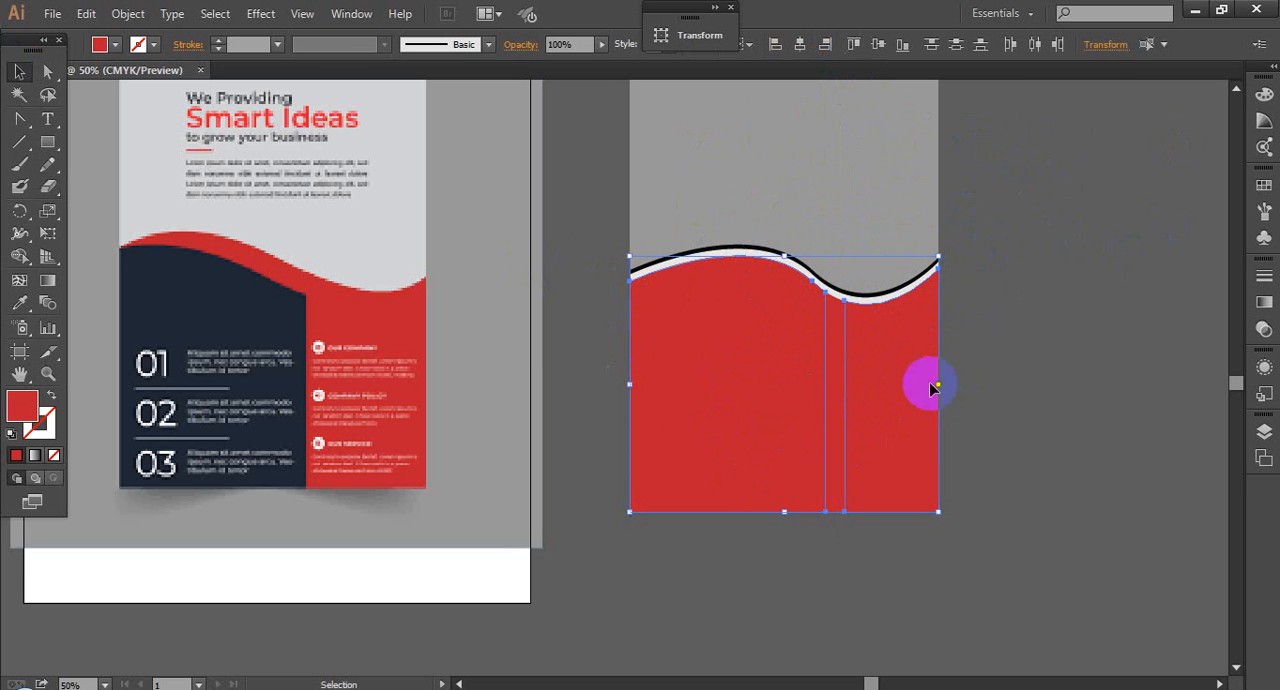
Step: Delete the narrower right-hand piece of the split red wave copy
right_click(918, 360)
click(1114, 309)
click(866, 404)
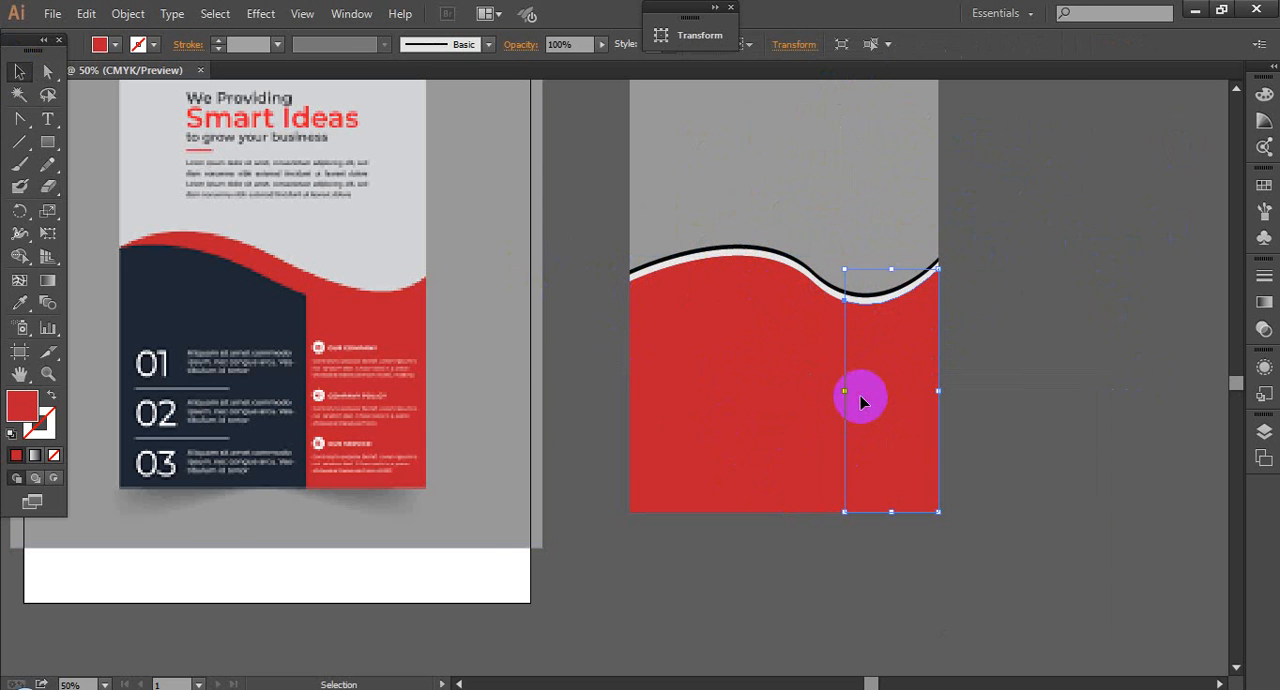
Step: Fill the left piece of the split wave with the dark navy sampled from the reference flyer
click(725, 413)
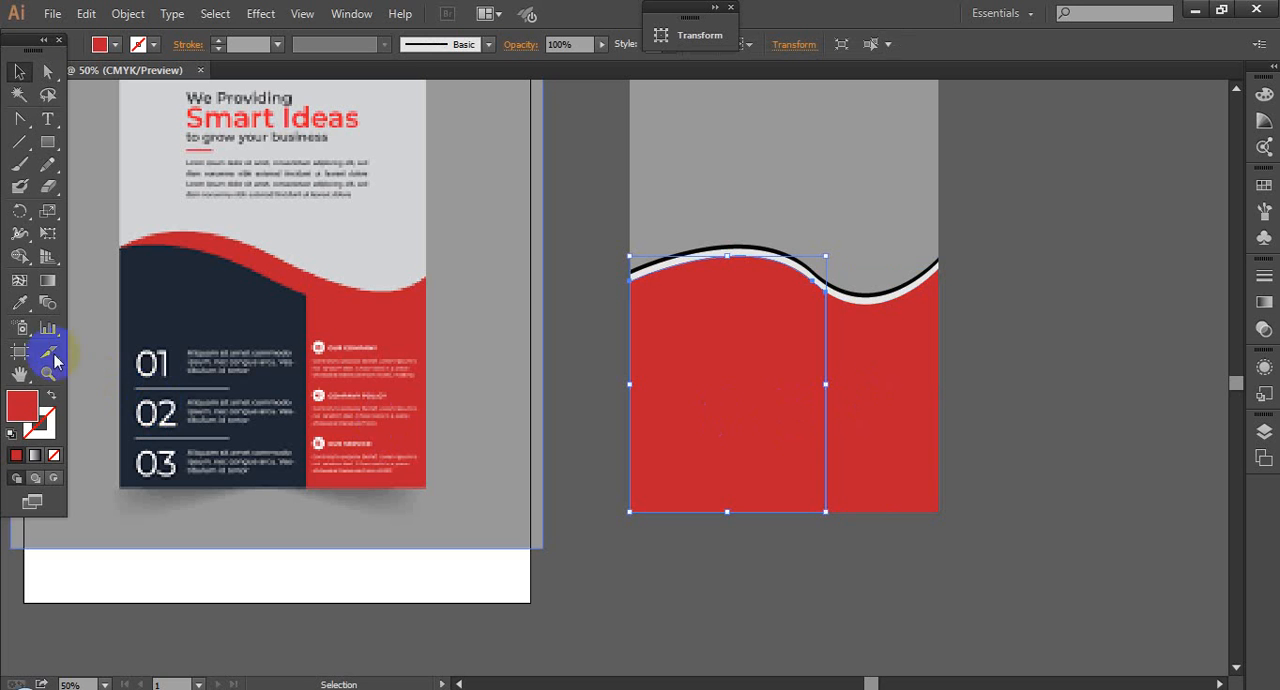
click(22, 305)
click(227, 299)
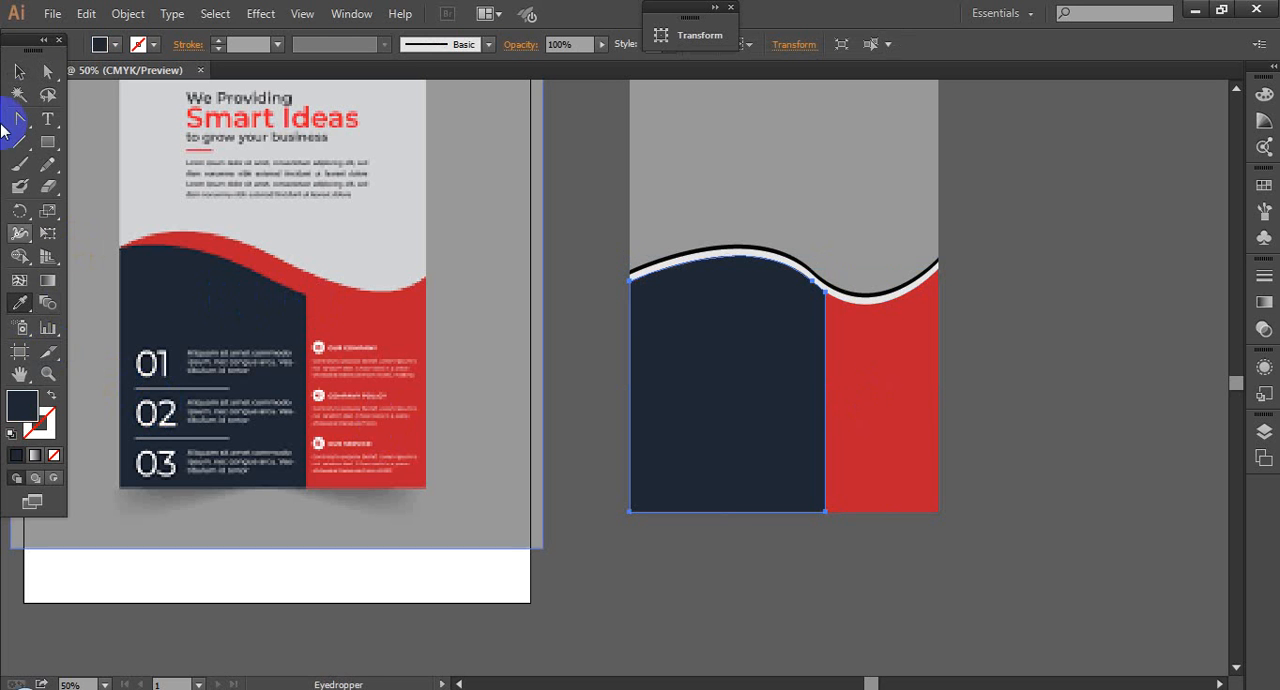
click(18, 76)
click(1049, 334)
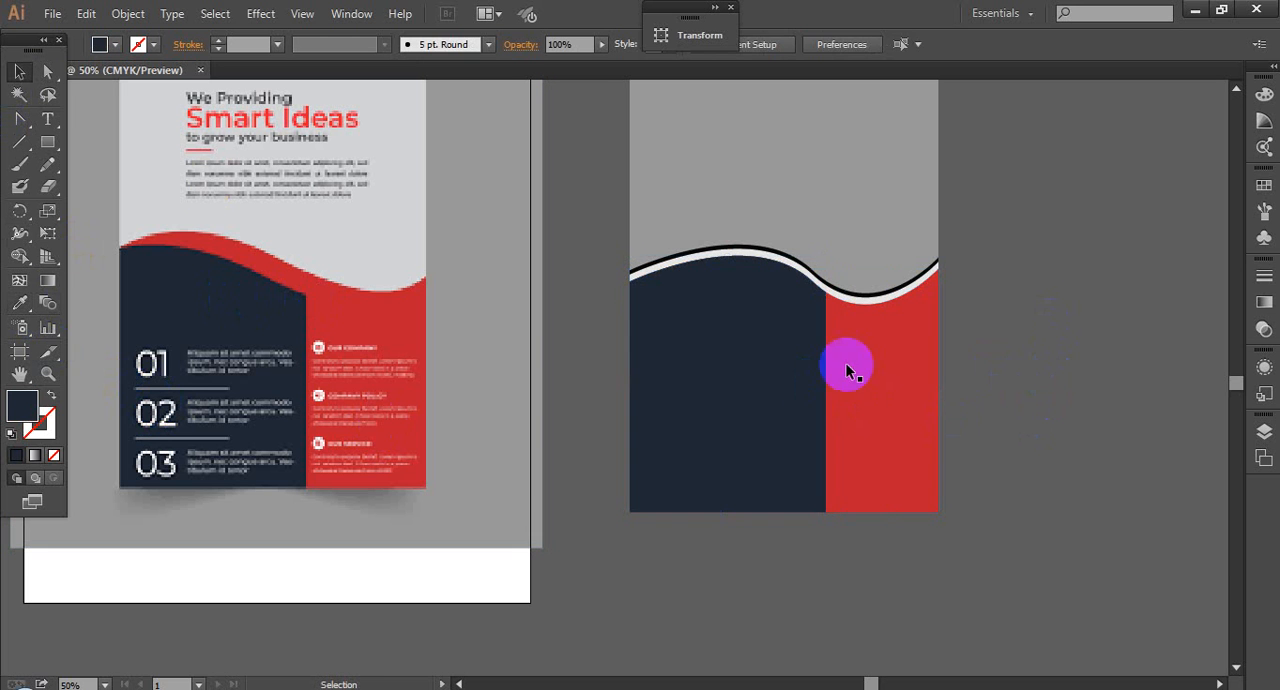
Step: Move the navy shape straight down in large increments so a red band shows between it and the light gray wave
click(748, 367)
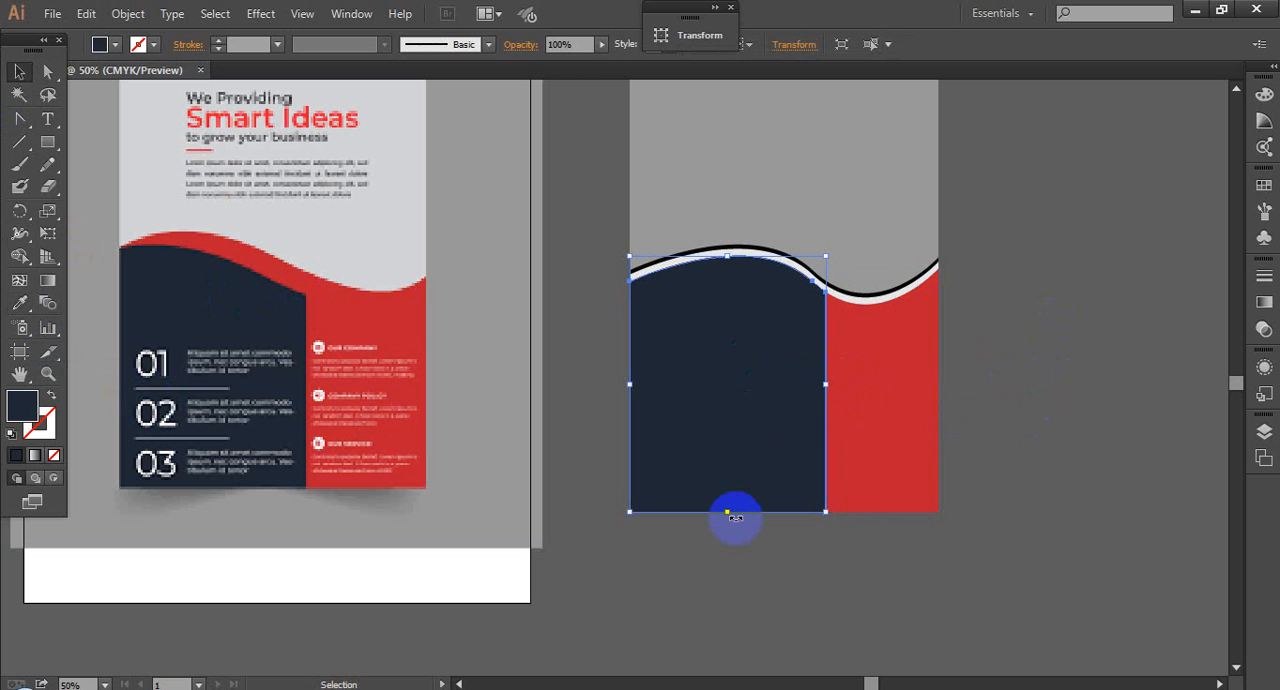
key(shift+Down)
key(shift+Down)
key(shift+Down)
key(shift+Down)
key(shift+Down)
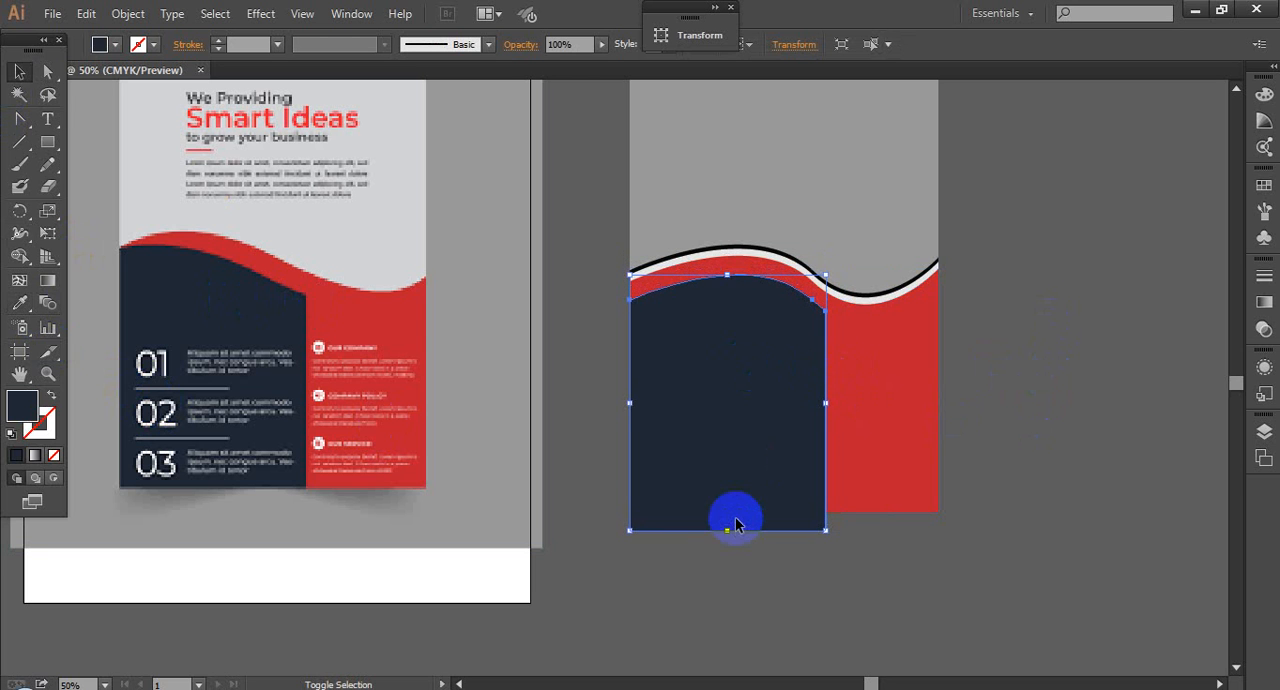
key(shift+Down)
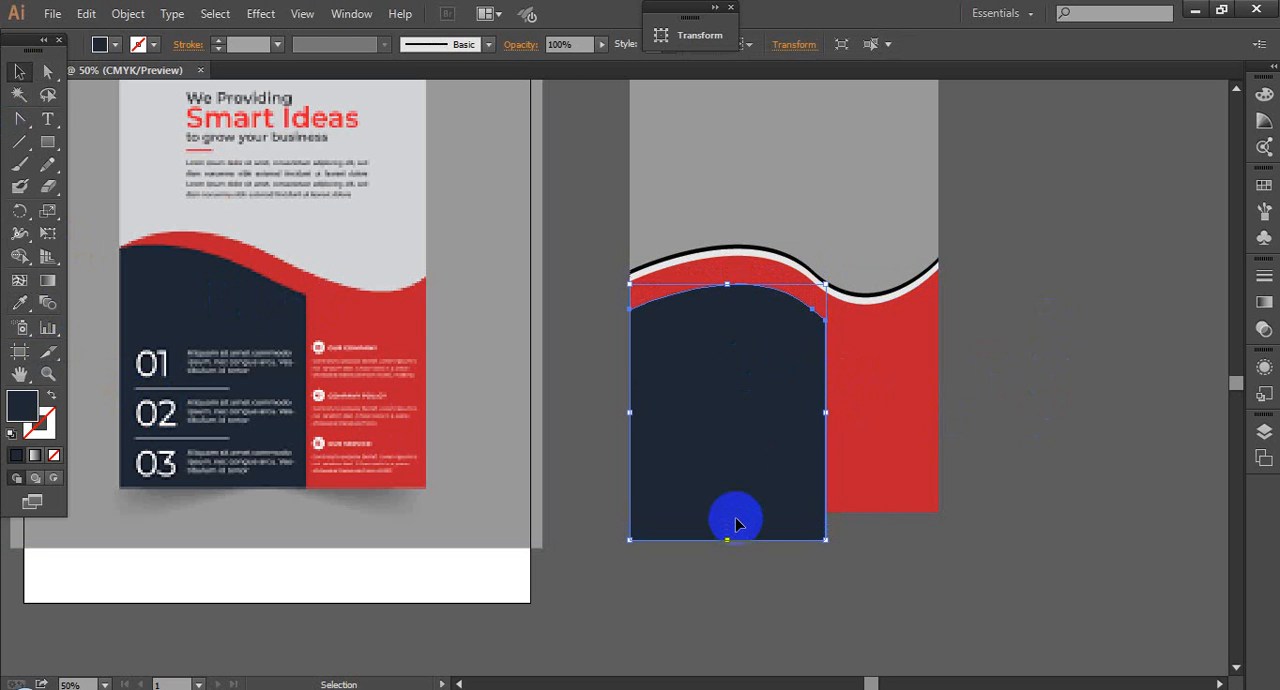
click(1049, 400)
Step: Select the navy shape together with the red wave behind it and divide them with the Pathfinder
click(743, 541)
key(ctrl+space)
drag(562, 367, 1158, 622)
click(846, 490)
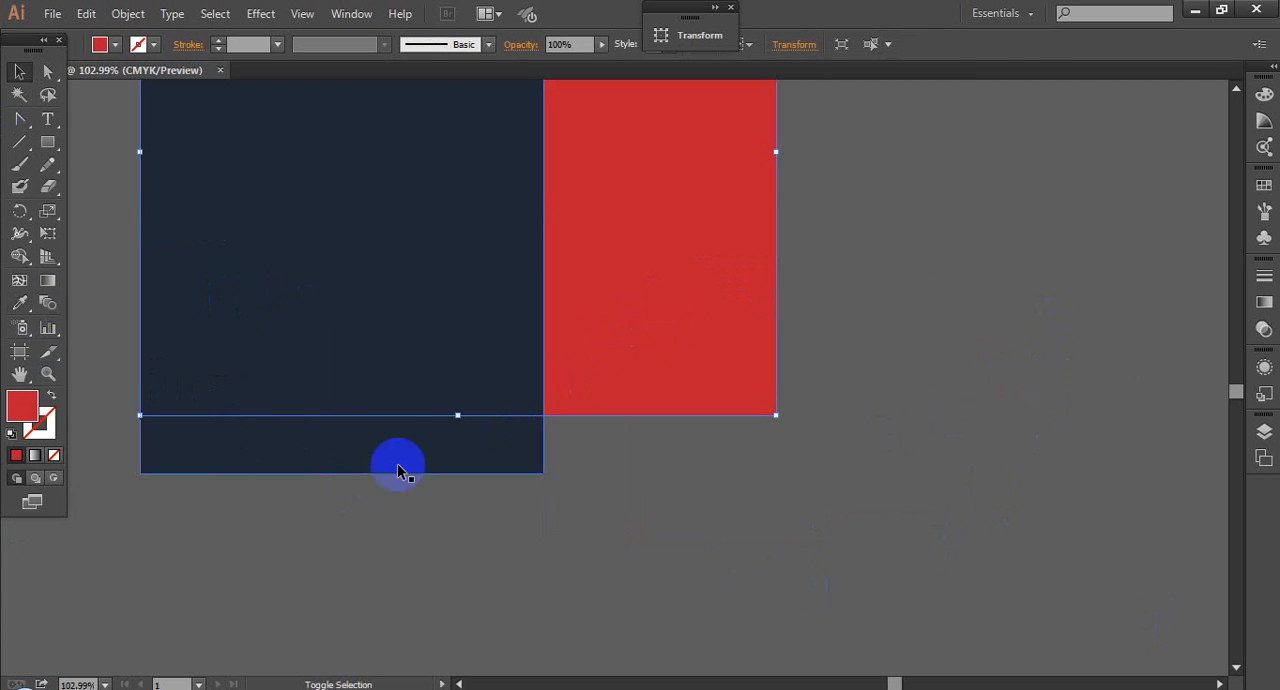
shift+click(755, 534)
scroll(852, 474, down, 3)
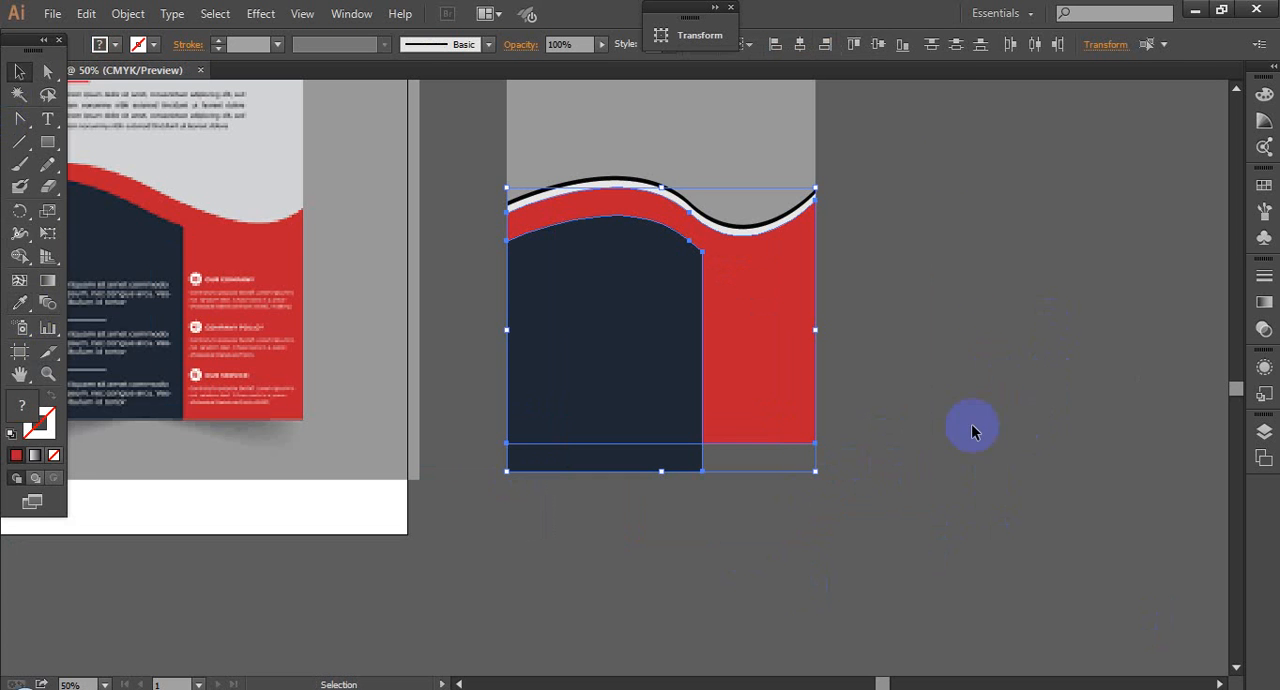
right_click(581, 358)
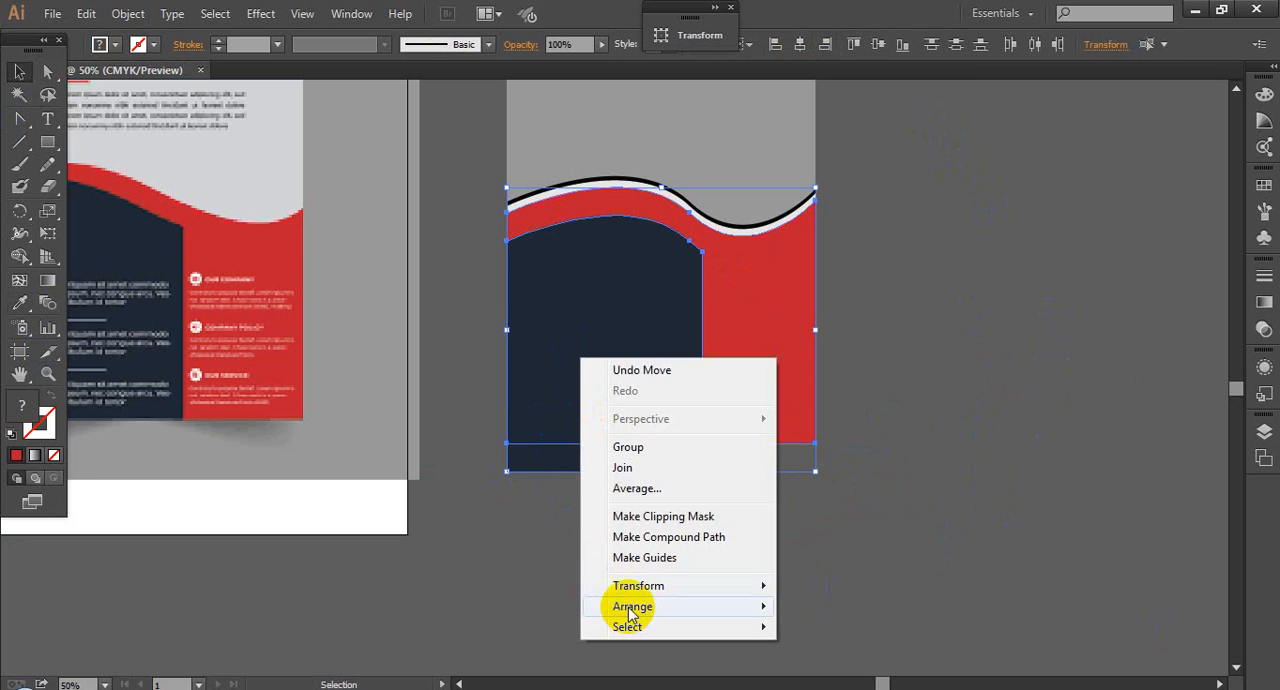
click(358, 14)
click(447, 592)
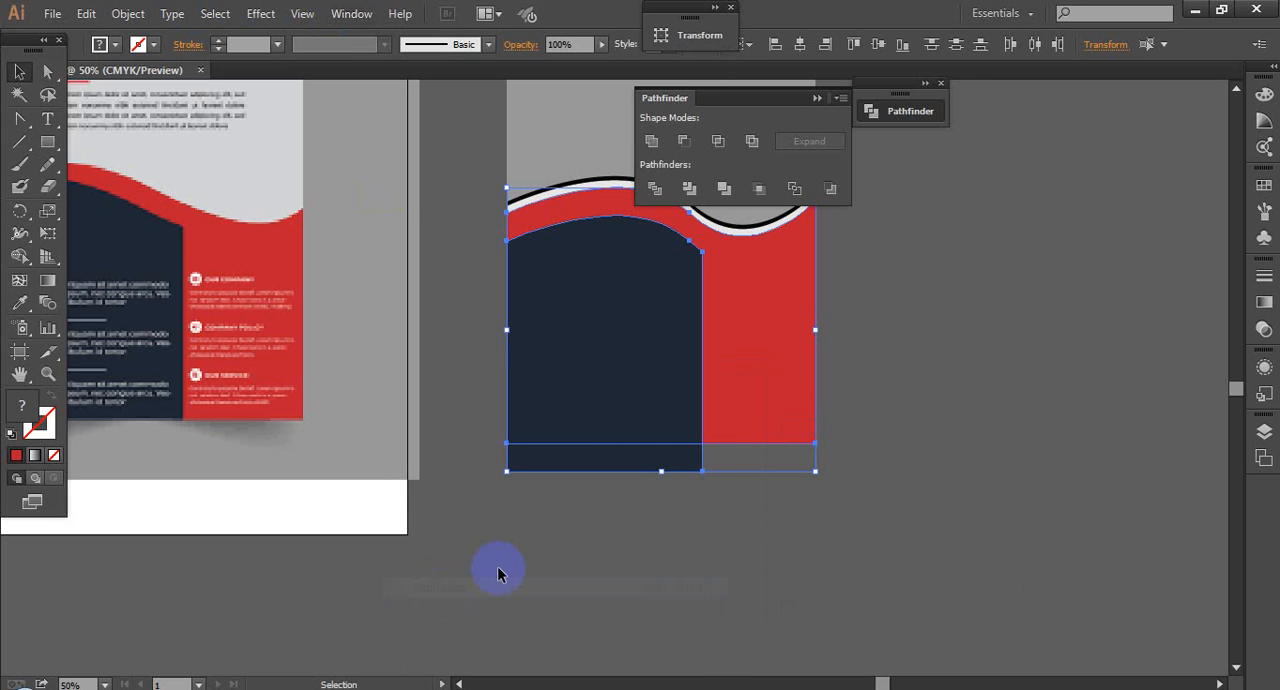
click(652, 189)
Step: Ungroup the divided shapes and delete the navy strip that extends below the page's bottom edge
right_click(660, 414)
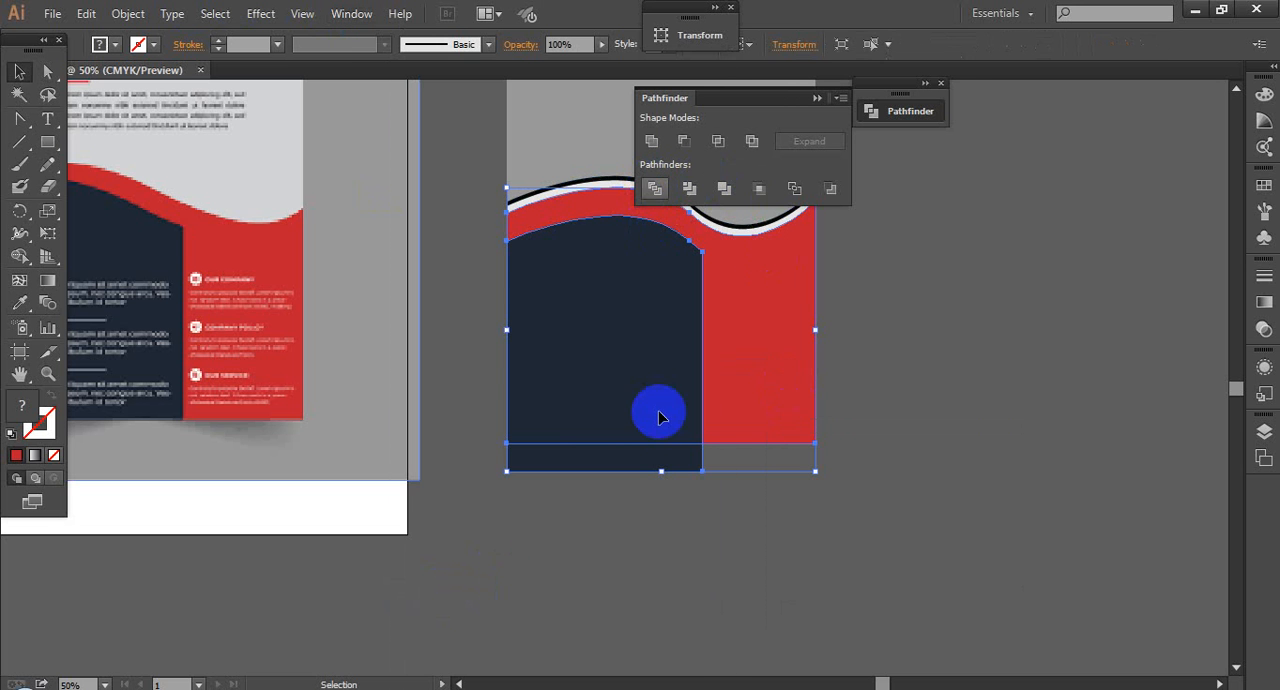
click(703, 521)
click(630, 468)
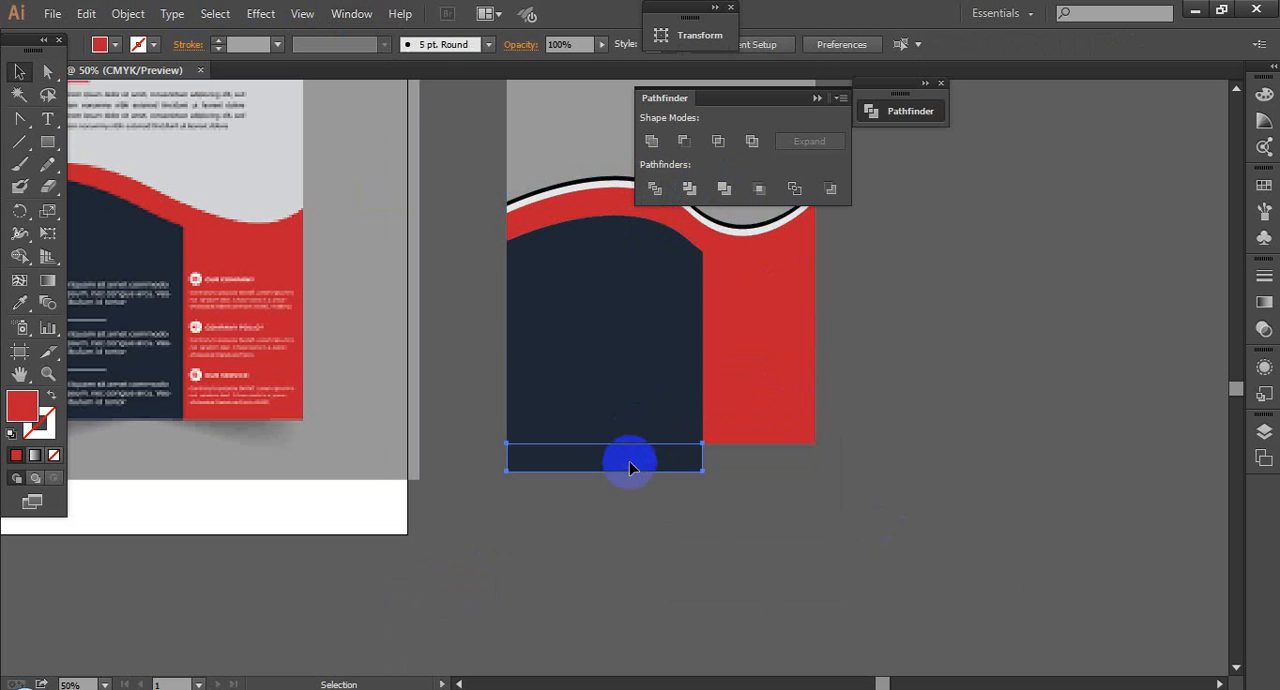
key(Delete)
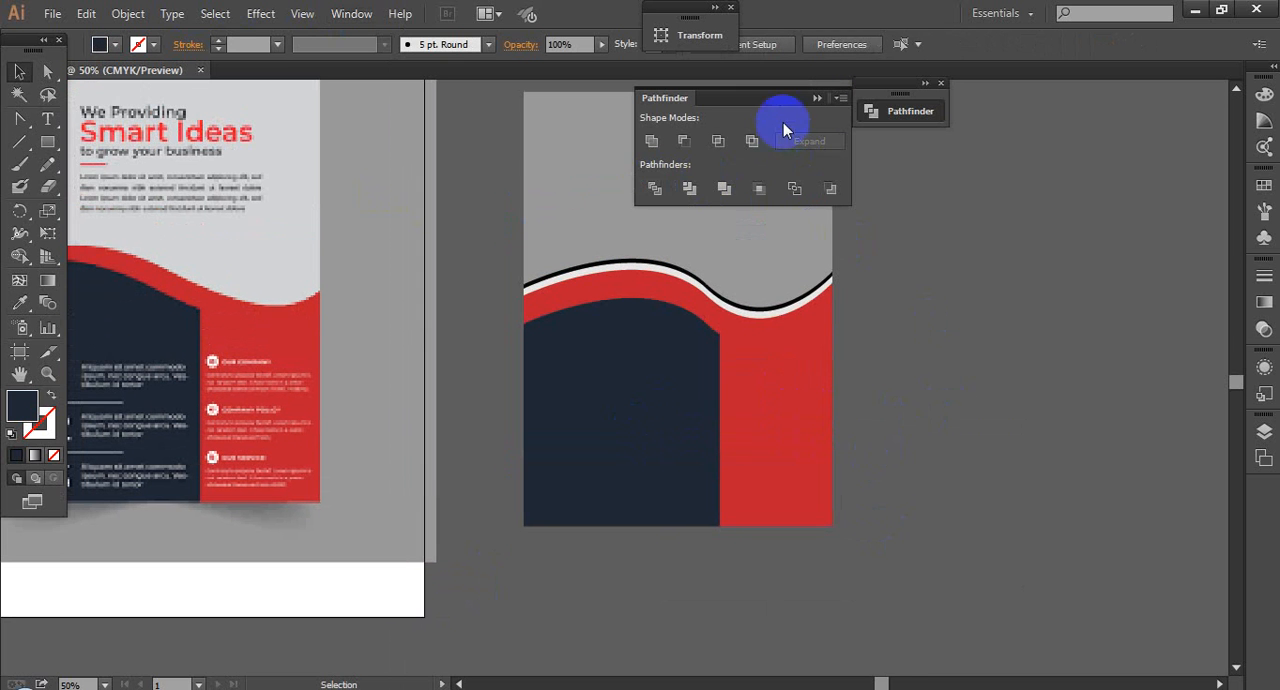
click(817, 97)
click(678, 425)
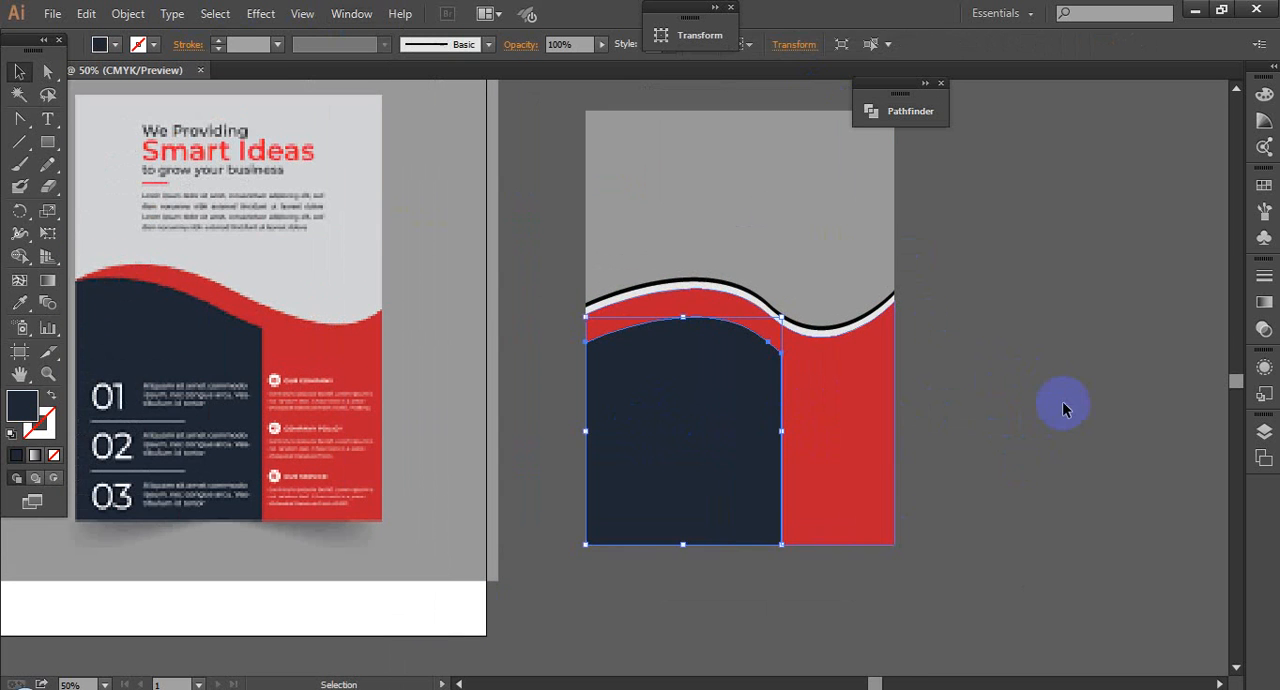
click(1055, 390)
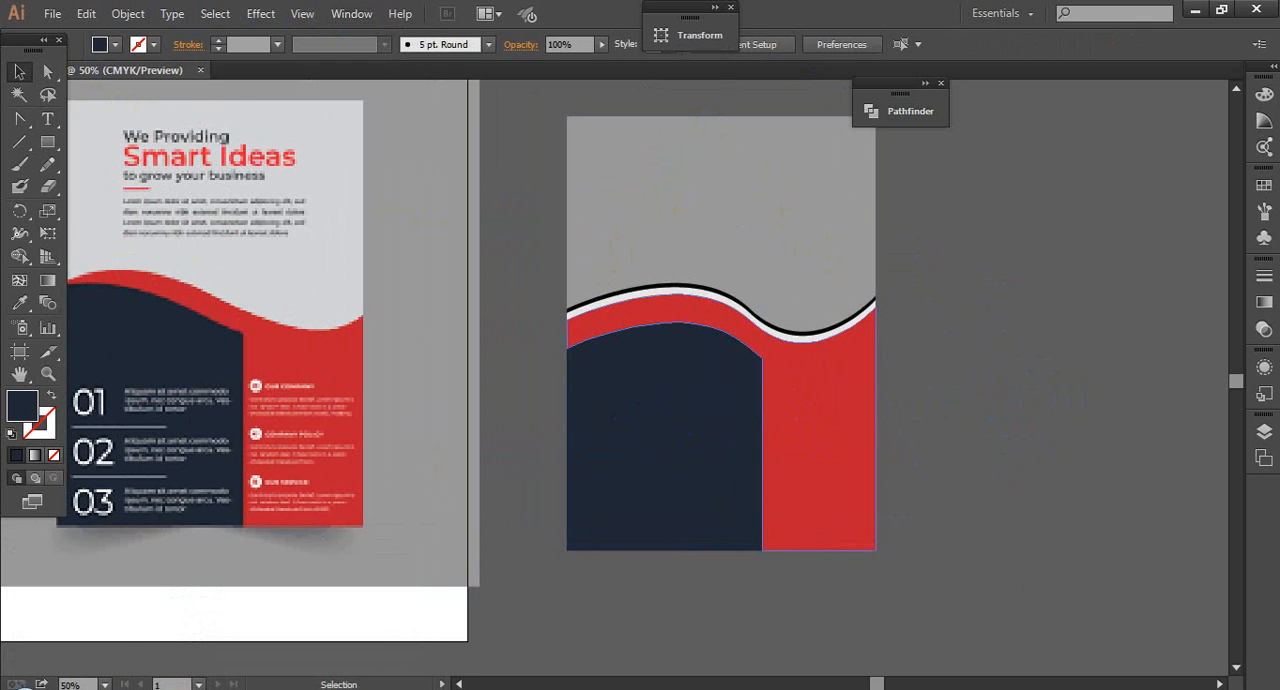
Step: Switch to Chrome and search Google for "ICT logo PNG" in a new tab
mouse_move(205, 684)
click(171, 586)
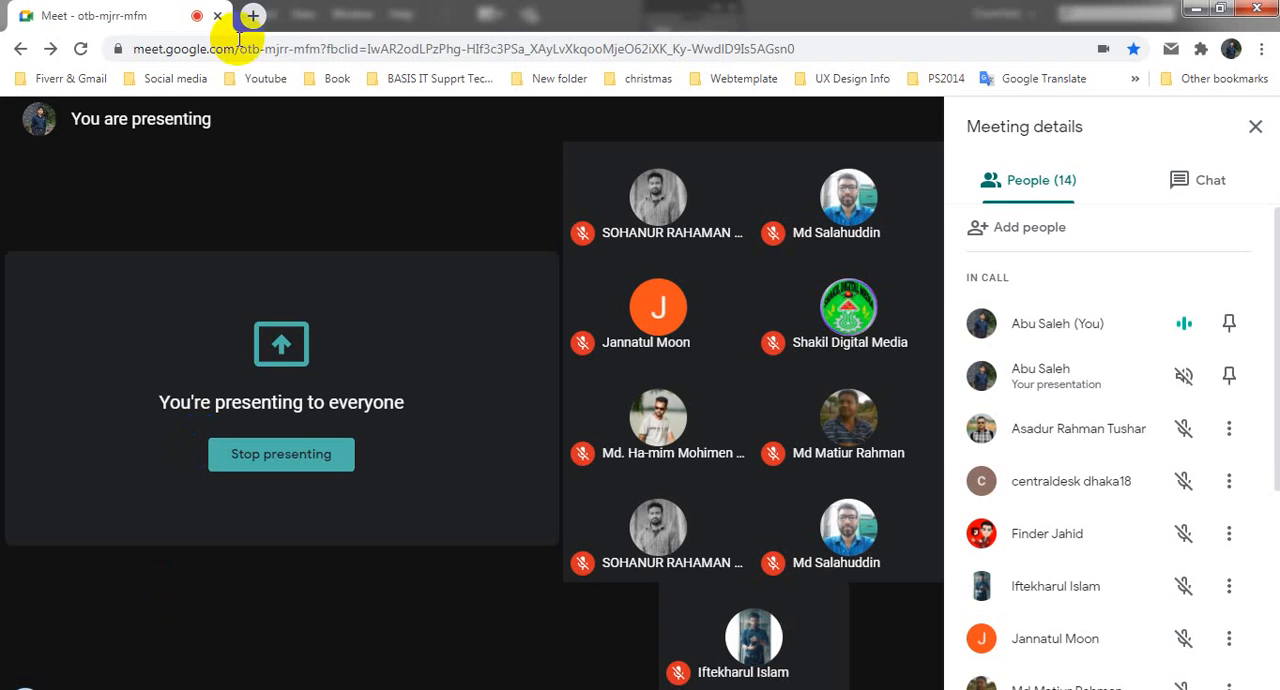
click(255, 17)
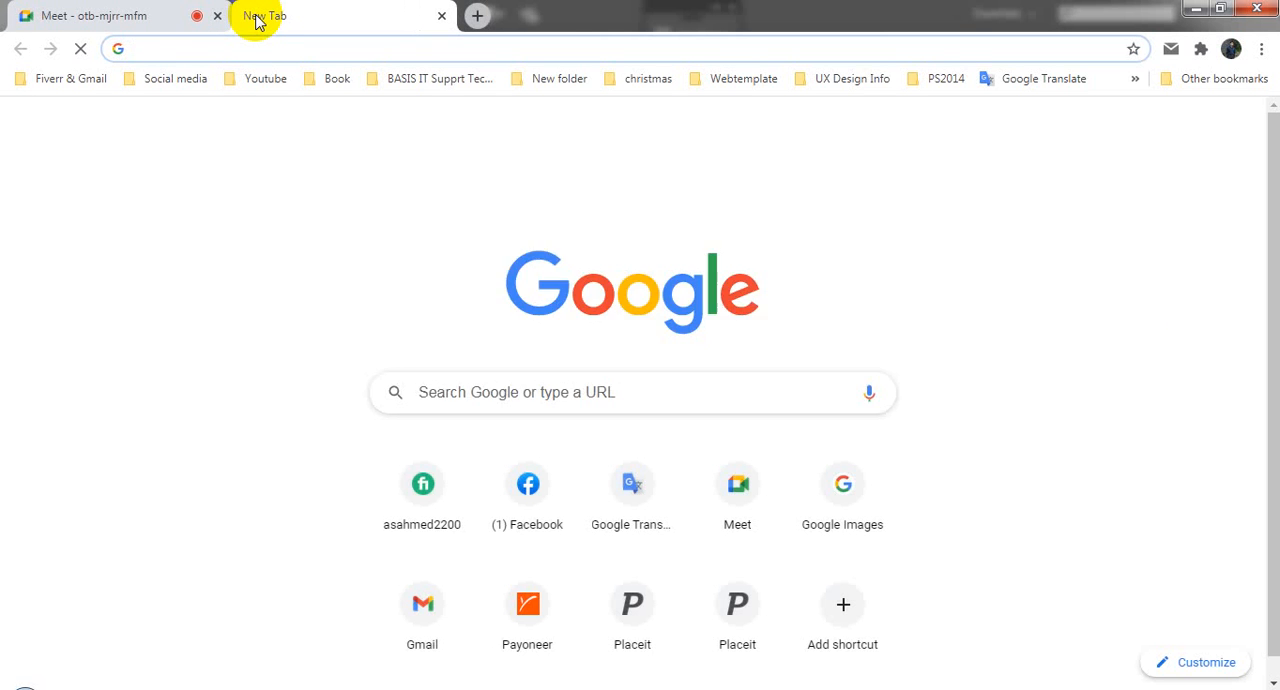
text(ICT lo)
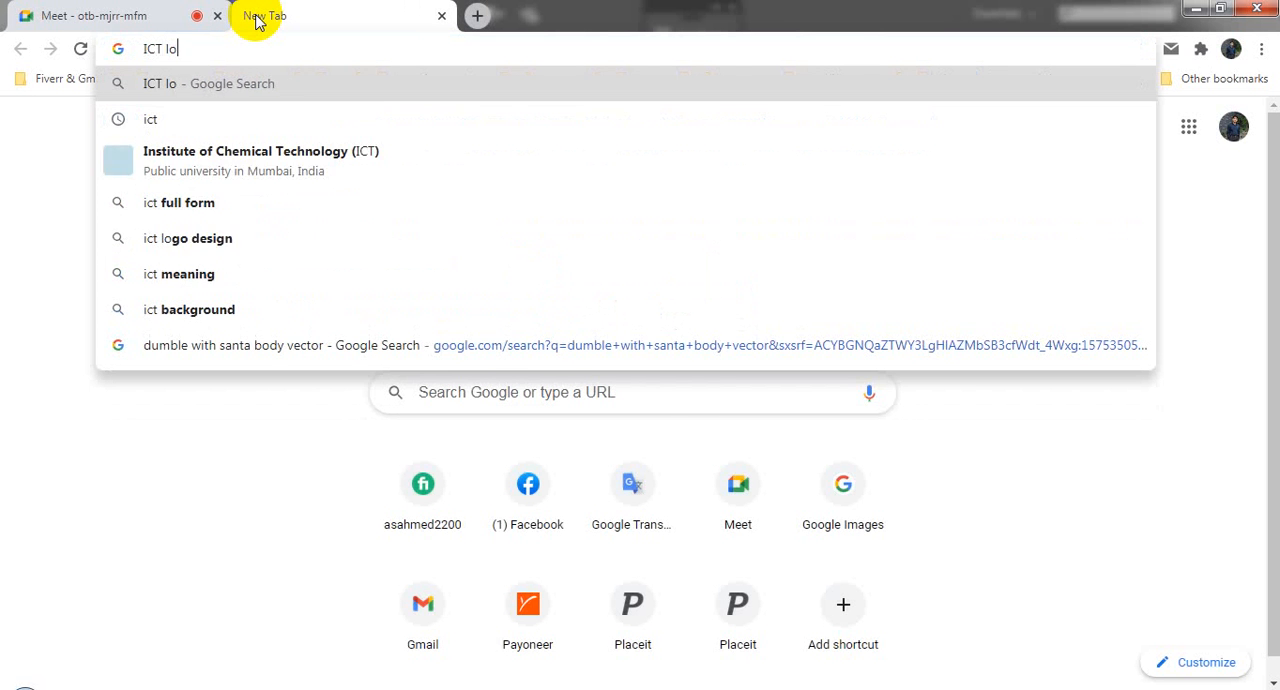
text(go PNG)
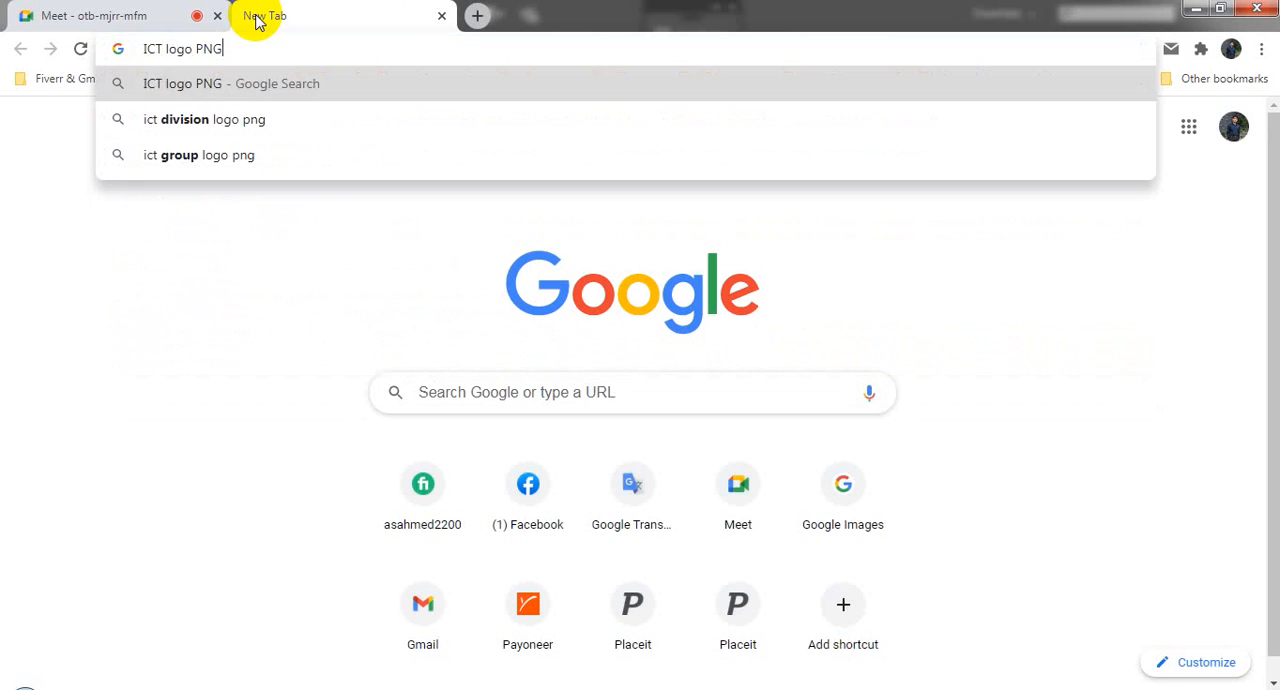
key(Return)
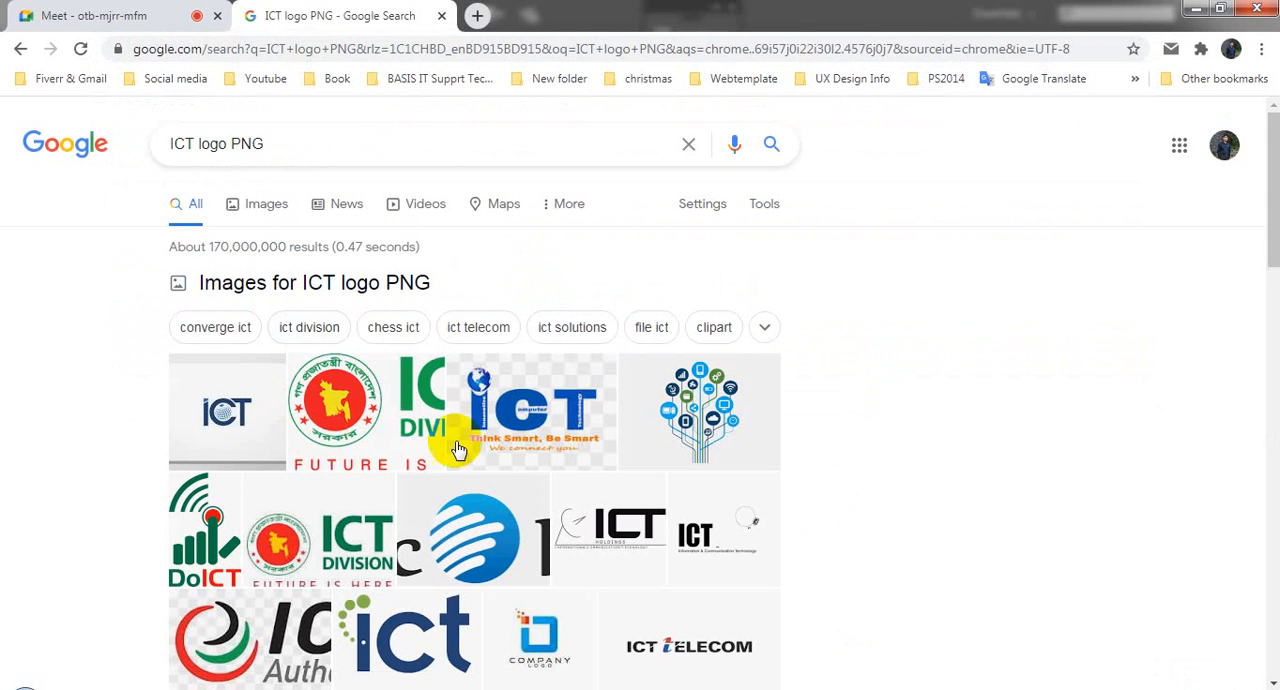
Step: Show all image results for the ICT logo search and look through them for a suitable logo
scroll(532, 445, down, 1)
scroll(532, 445, down, 3)
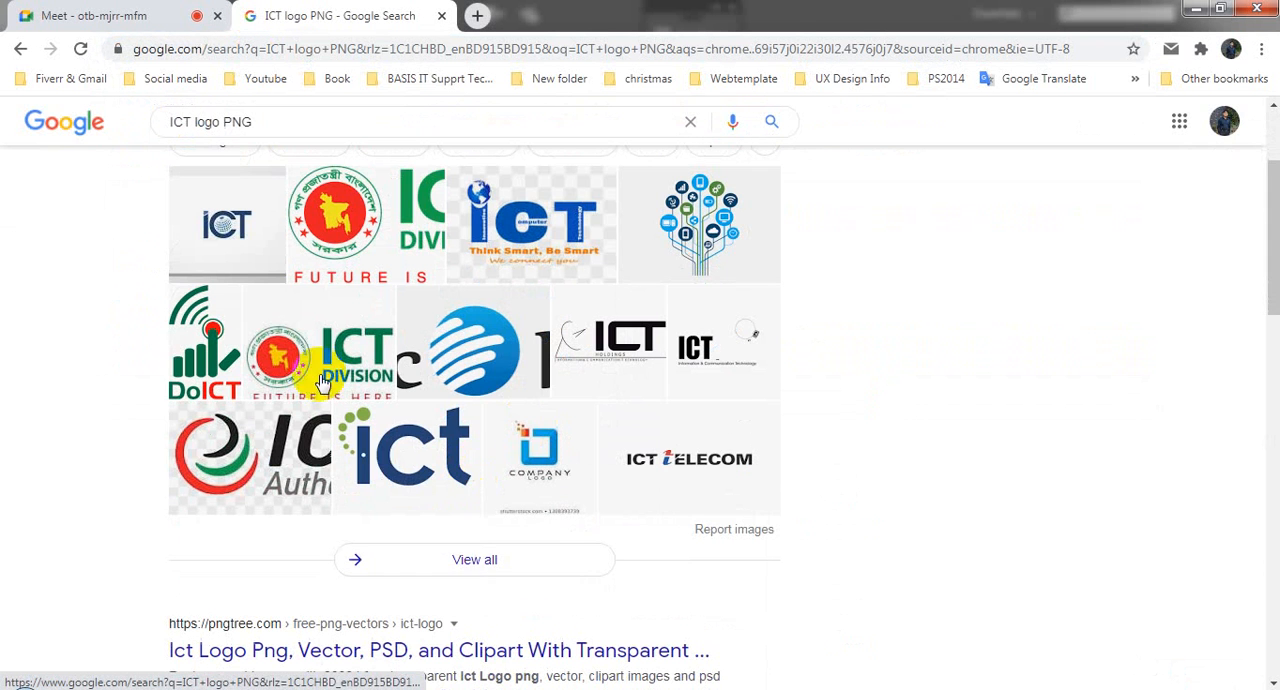
click(473, 570)
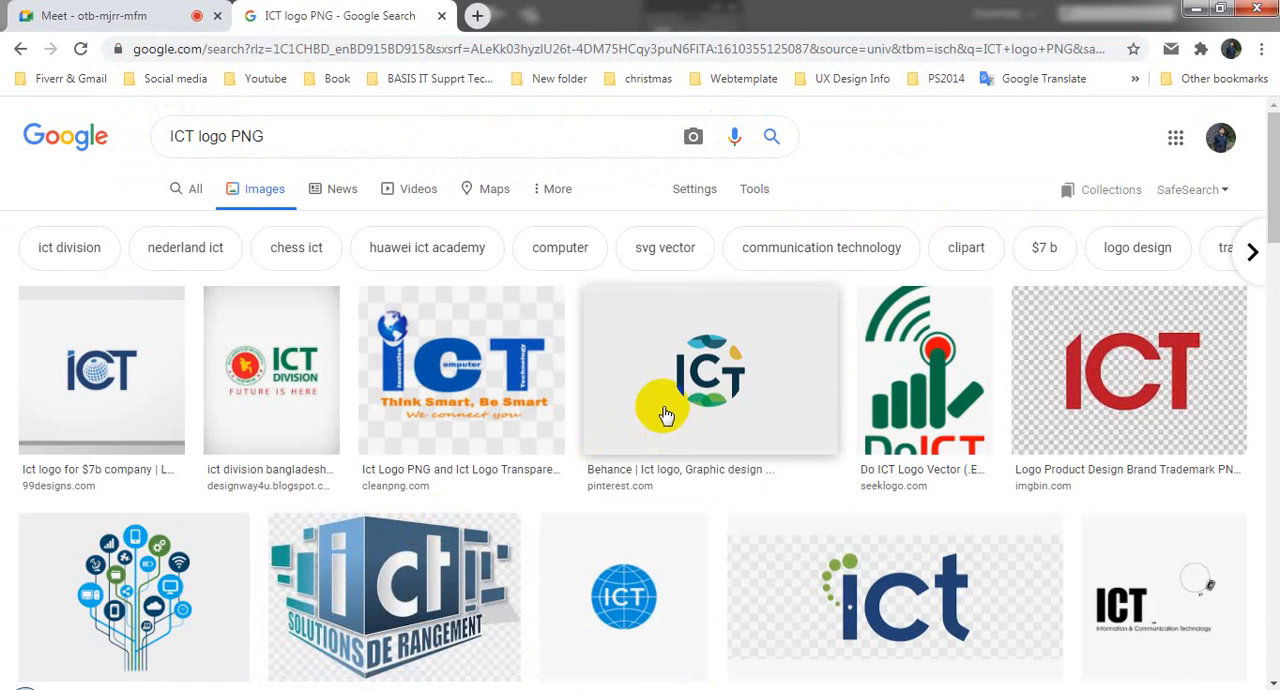
scroll(668, 430, down, 2)
scroll(666, 414, down, 3)
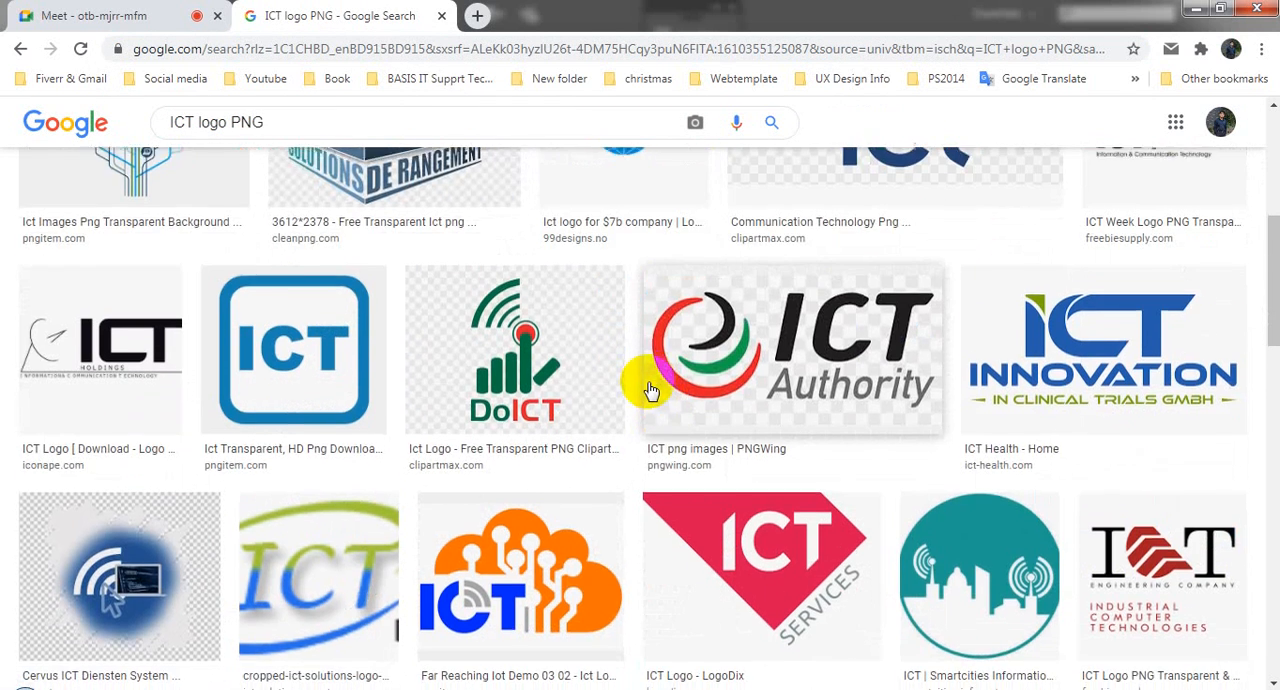
scroll(654, 410, down, 2)
scroll(668, 414, up, 5)
scroll(668, 414, up, 2)
Step: Replace the image search with "ledp logo png"
drag(302, 140, 5, 136)
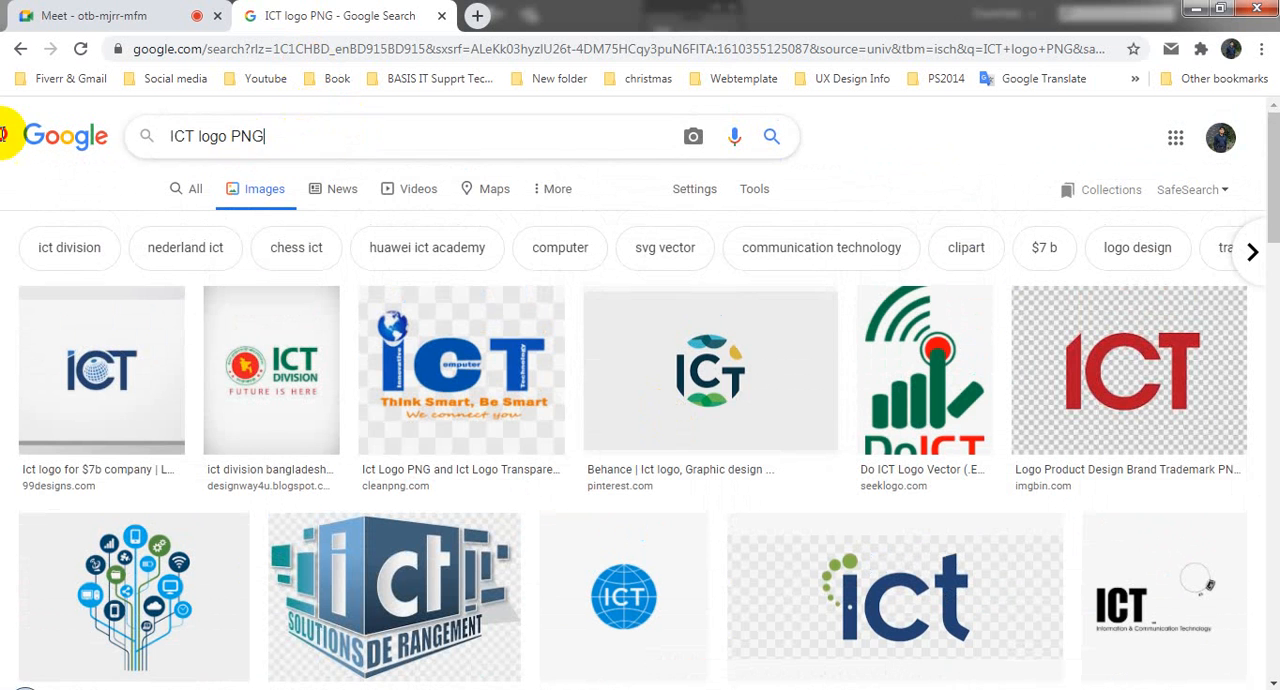
text(LEDP )
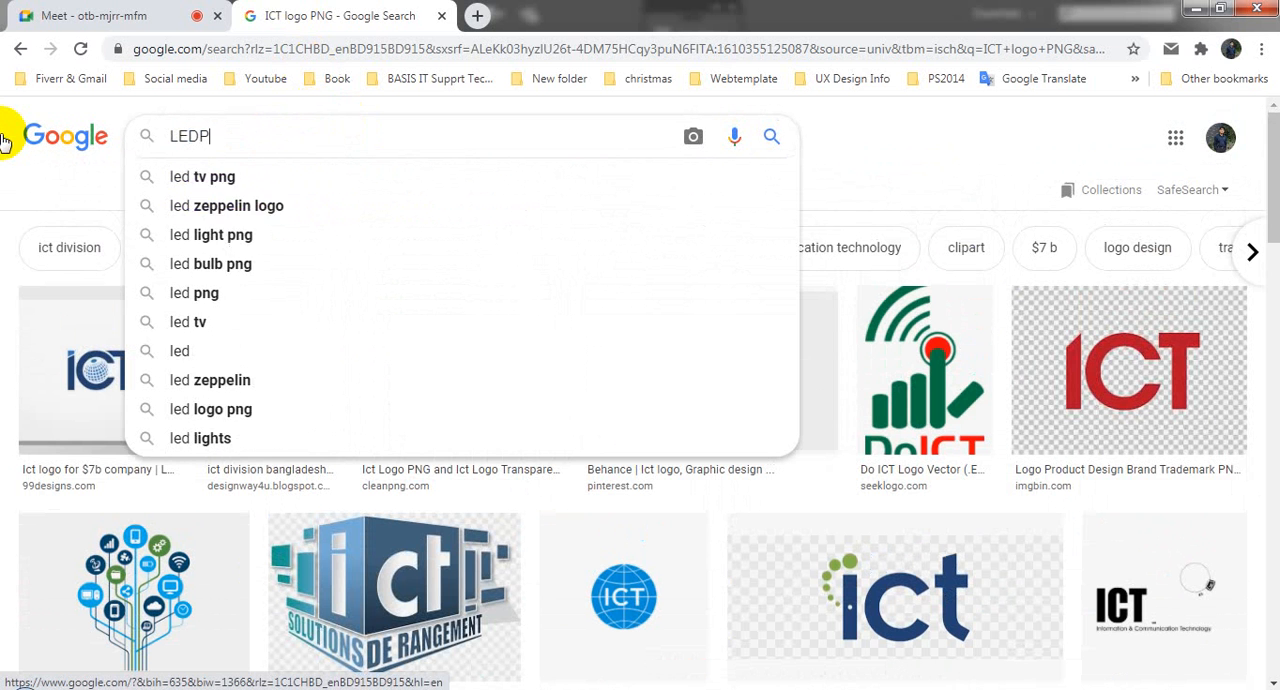
text(logo)
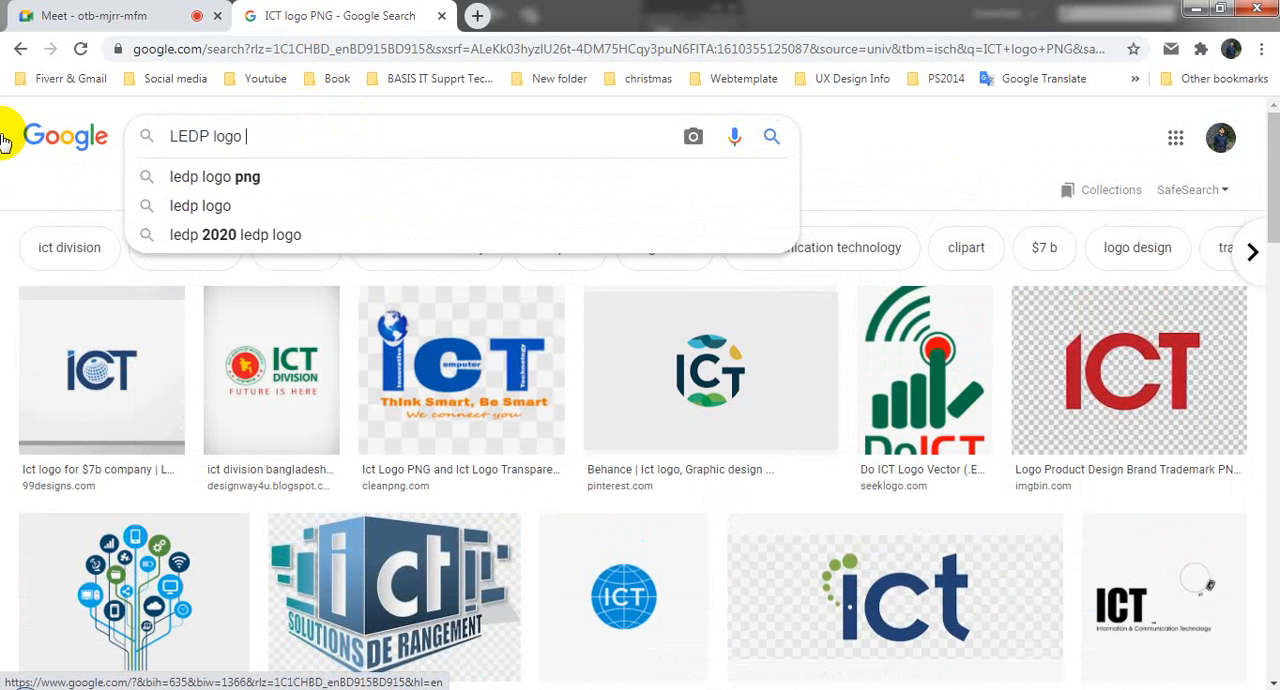
key(Down)
key(Return)
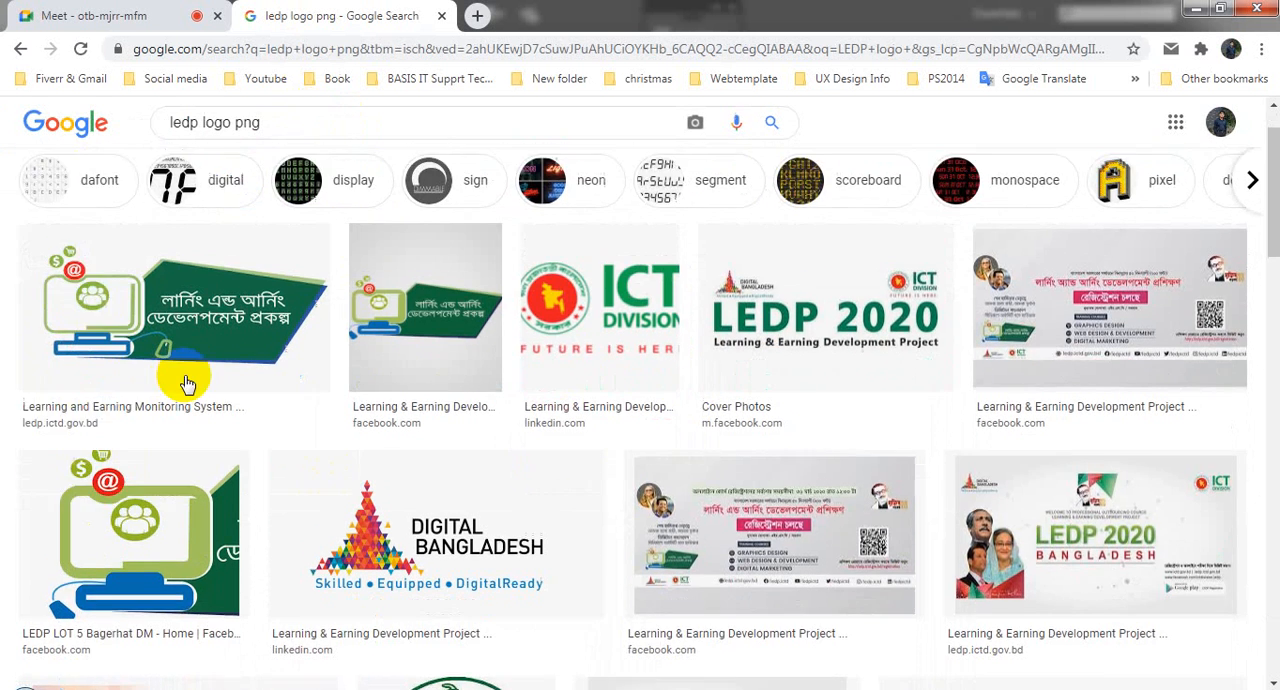
Step: Preview the Learning and Earning and LEDP LOT 5 logo images, and return to the ICT logo image results
scroll(105, 310, down, 1)
click(105, 310)
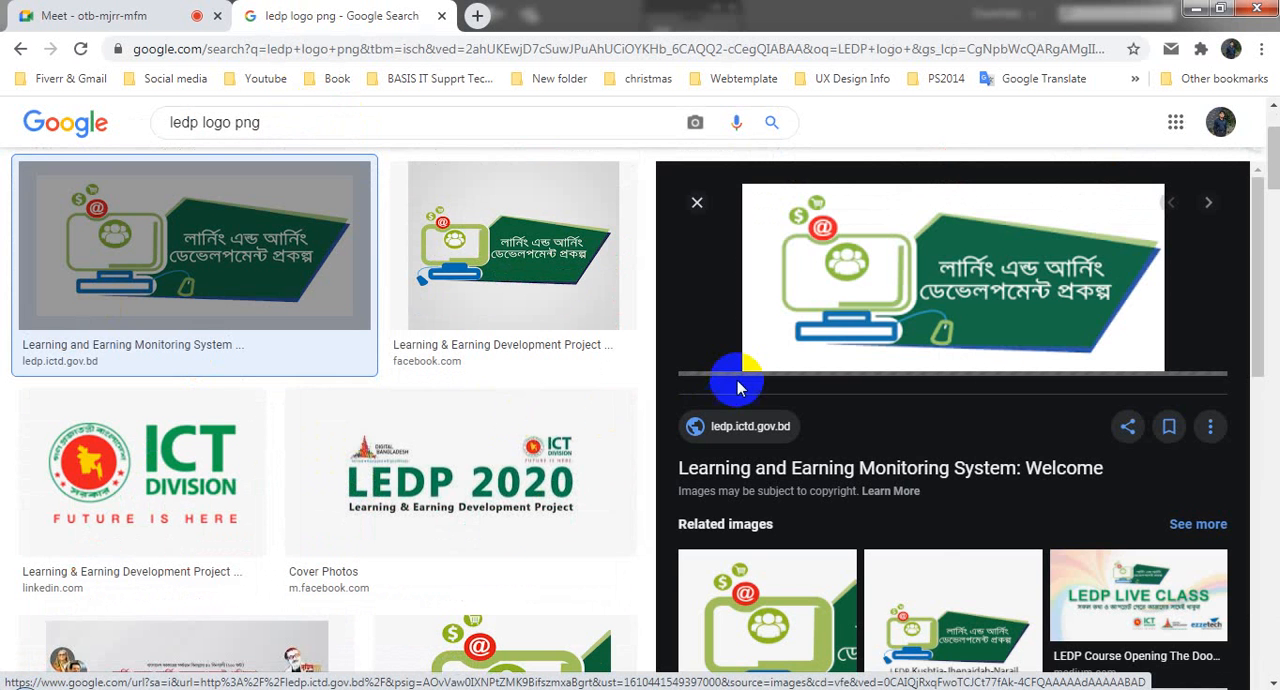
scroll(737, 380, down, 3)
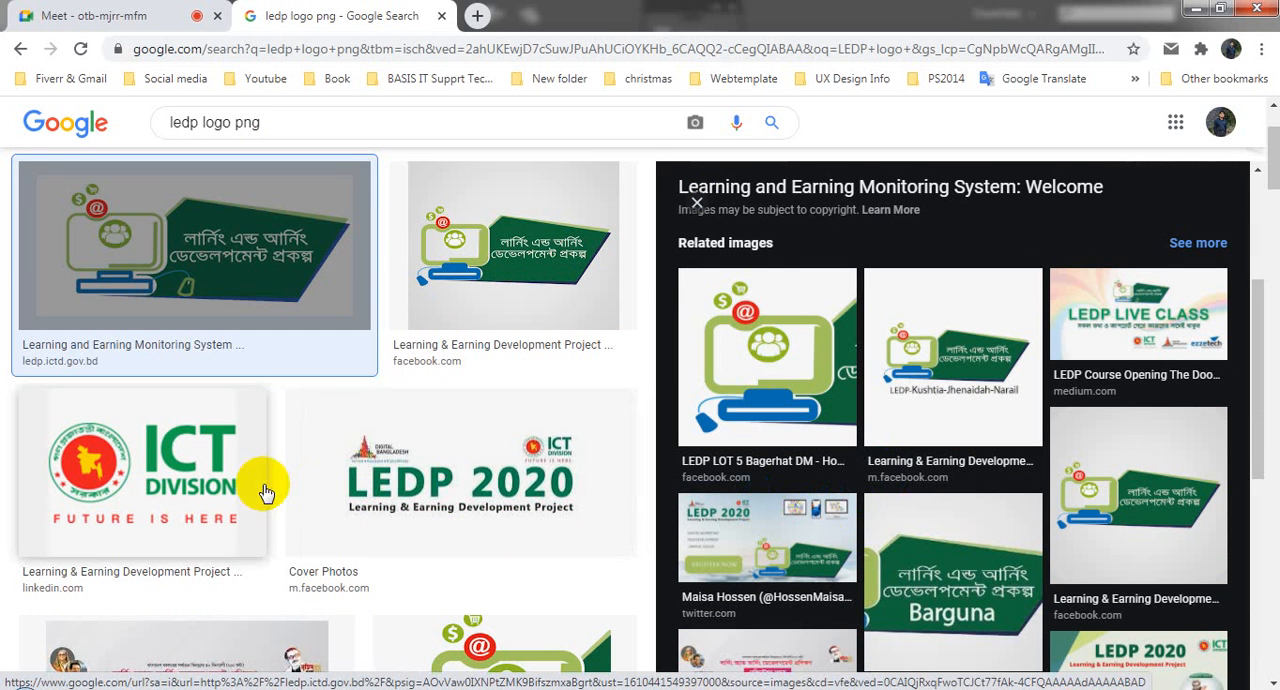
scroll(263, 491, down, 4)
scroll(600, 500, down, 4)
scroll(550, 460, up, 5)
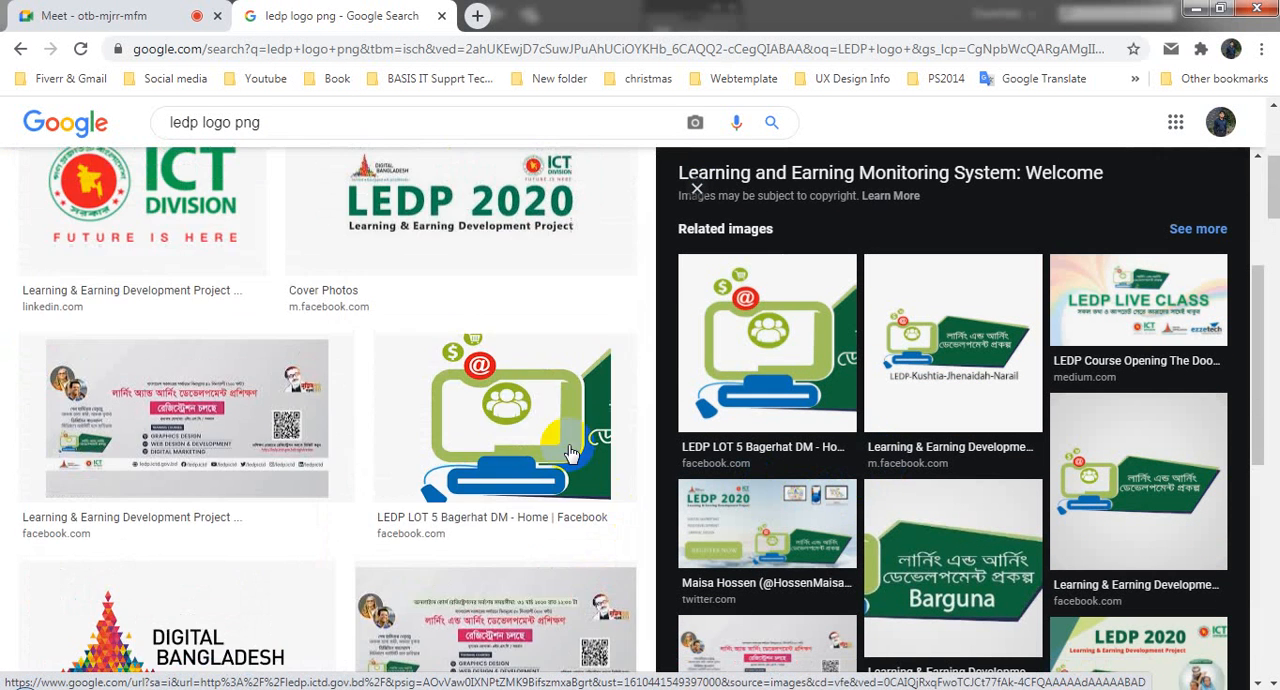
click(507, 420)
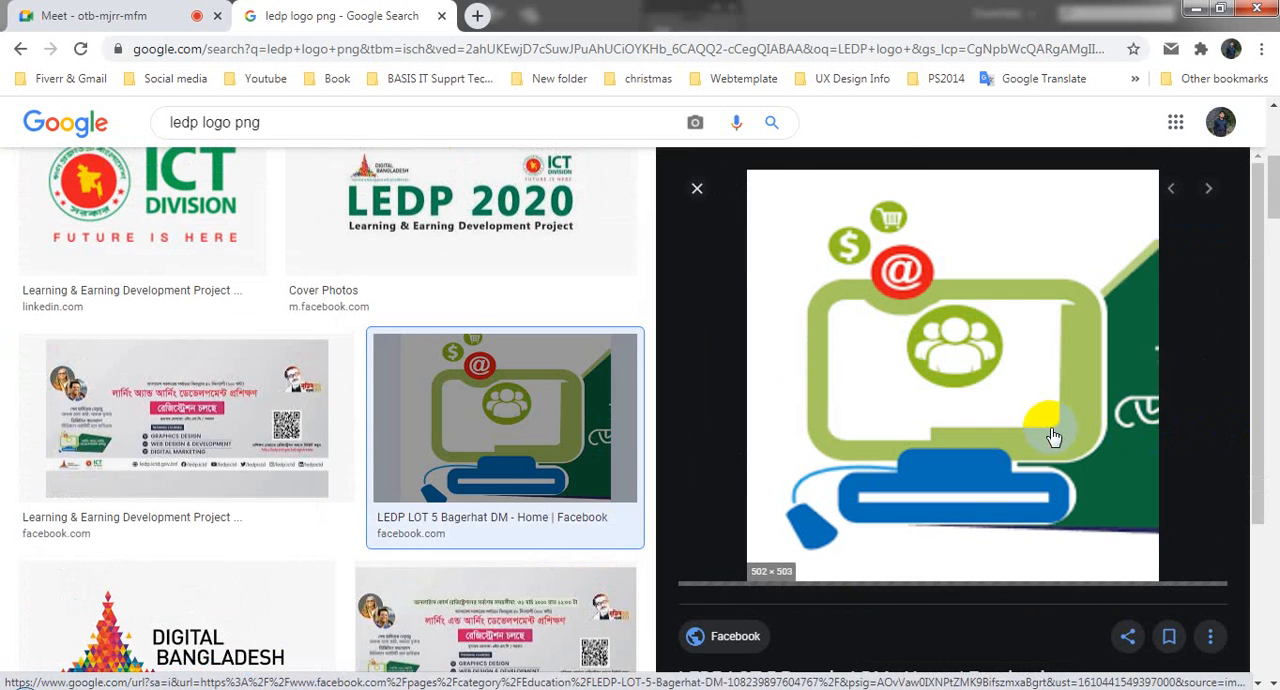
scroll(1051, 434, down, 3)
scroll(15, 100, up, 5)
click(20, 50)
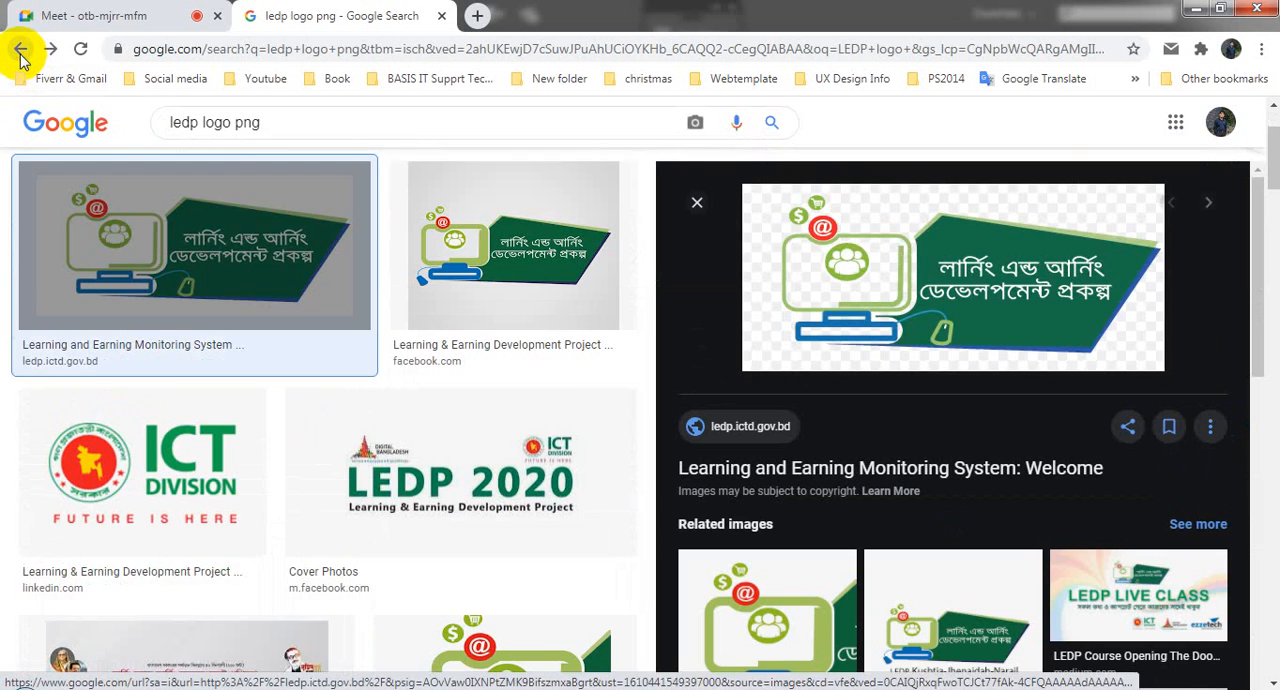
click(20, 50)
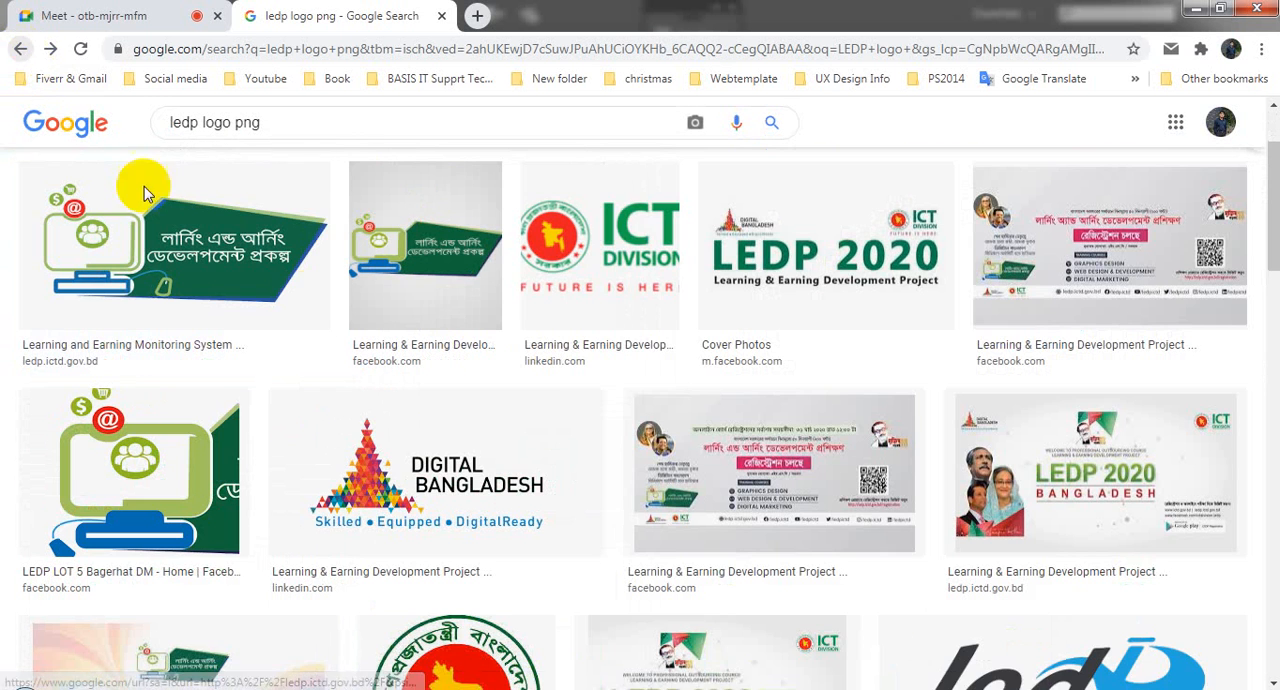
click(20, 50)
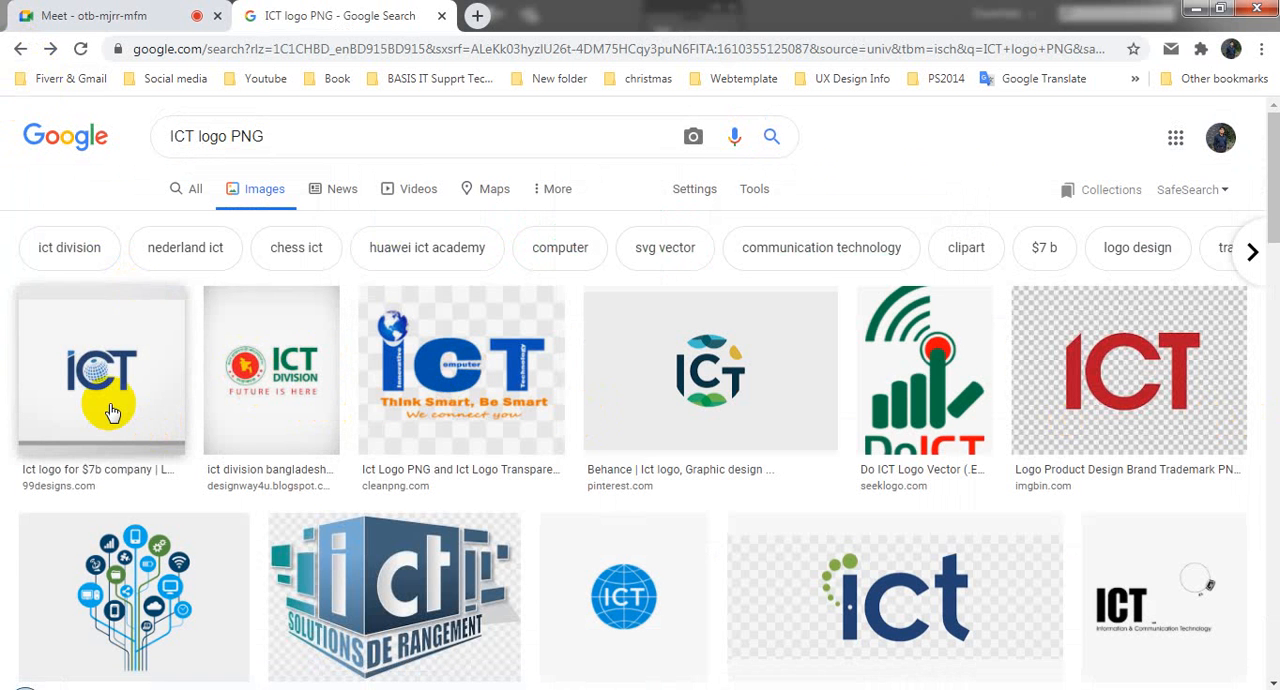
Step: Preview the red ICT logo with its related images, close it and look further through the results
scroll(110, 405, down, 2)
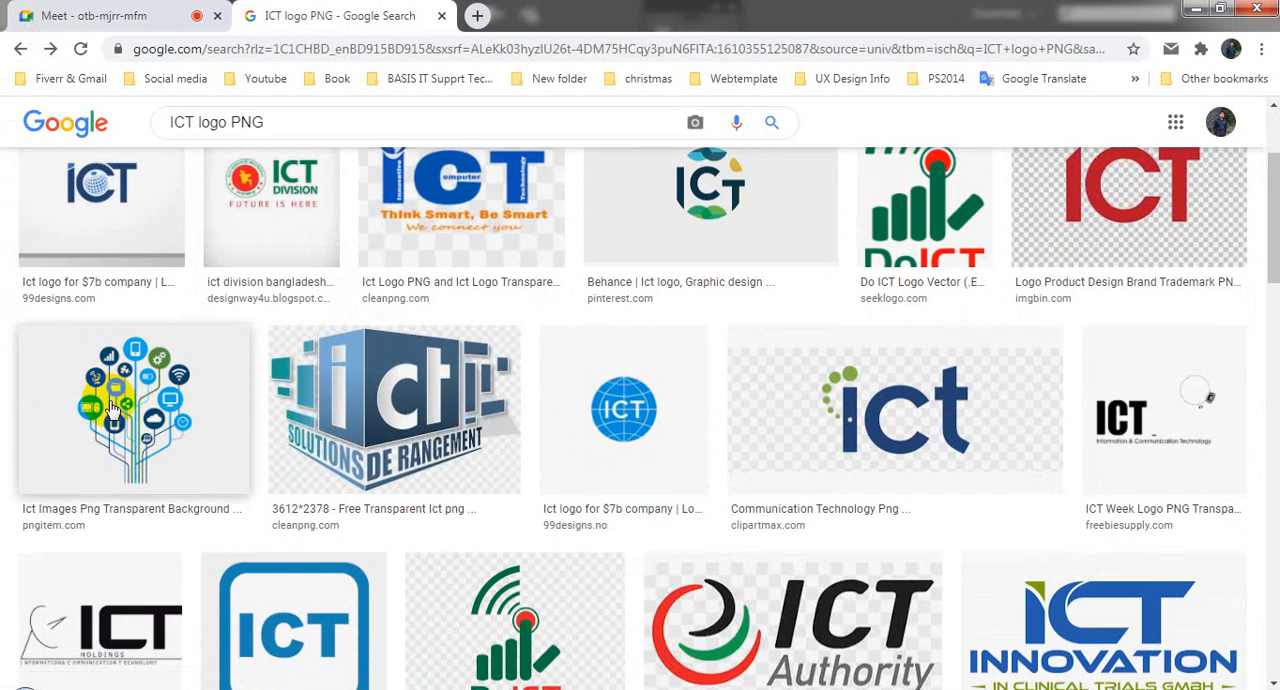
scroll(1010, 425, up, 2)
click(1165, 385)
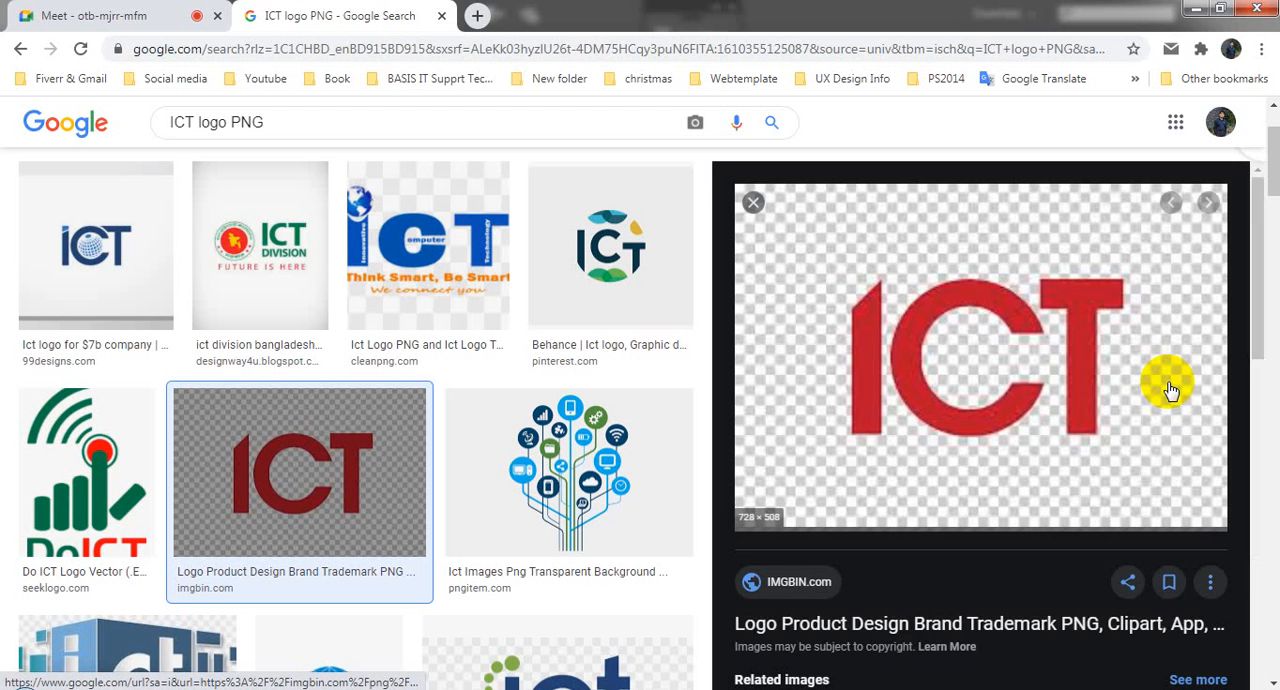
scroll(1063, 355, down, 2)
scroll(983, 490, down, 4)
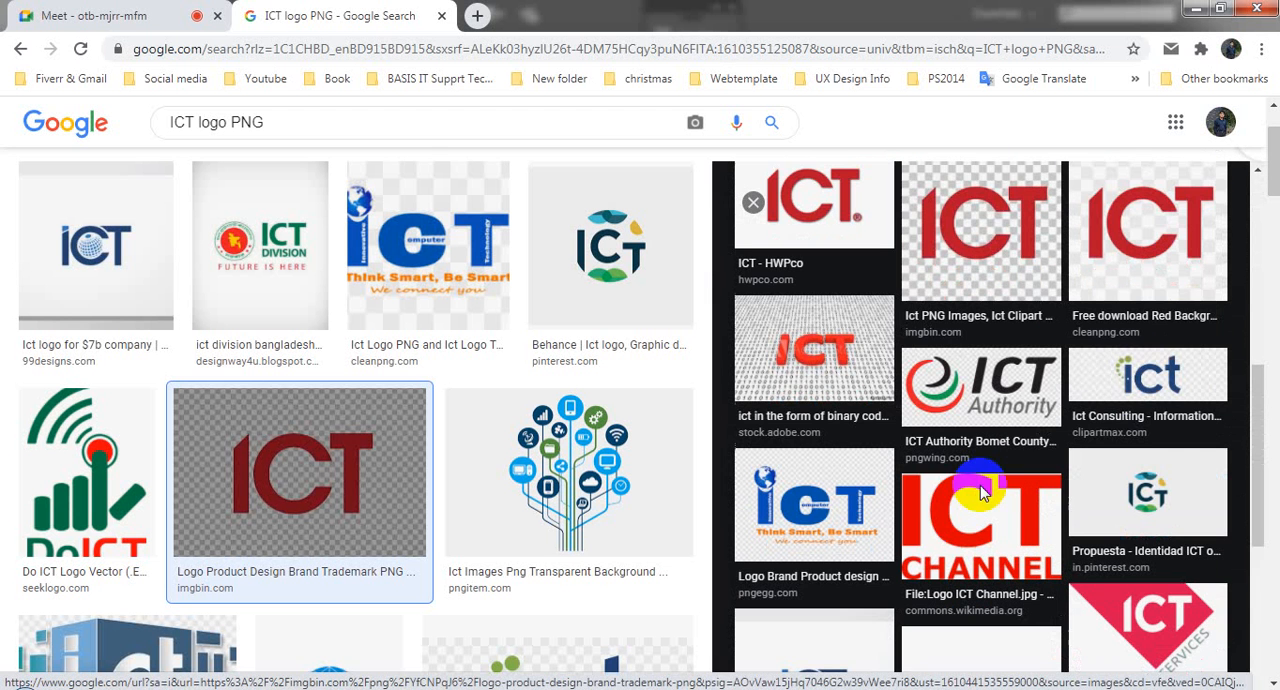
click(762, 205)
scroll(597, 517, down, 1)
scroll(706, 462, down, 2)
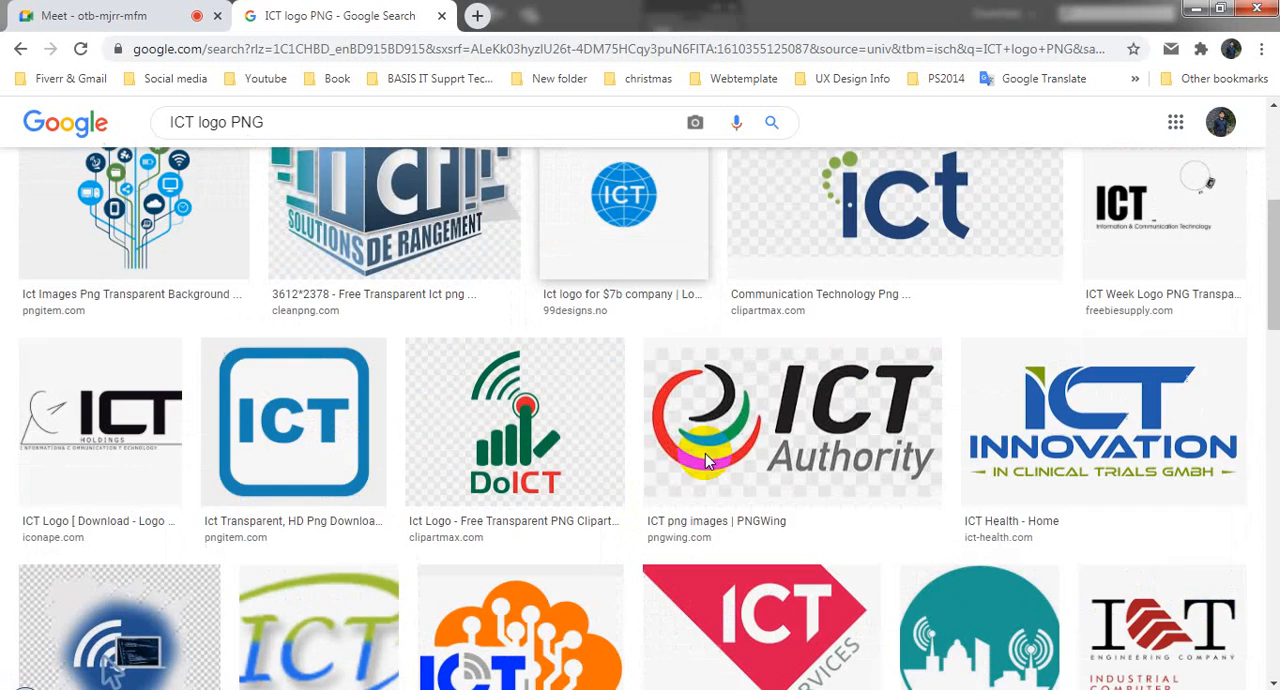
Step: Preview the blue and green ICT Innovation logo and open its source website in a new tab
click(1115, 418)
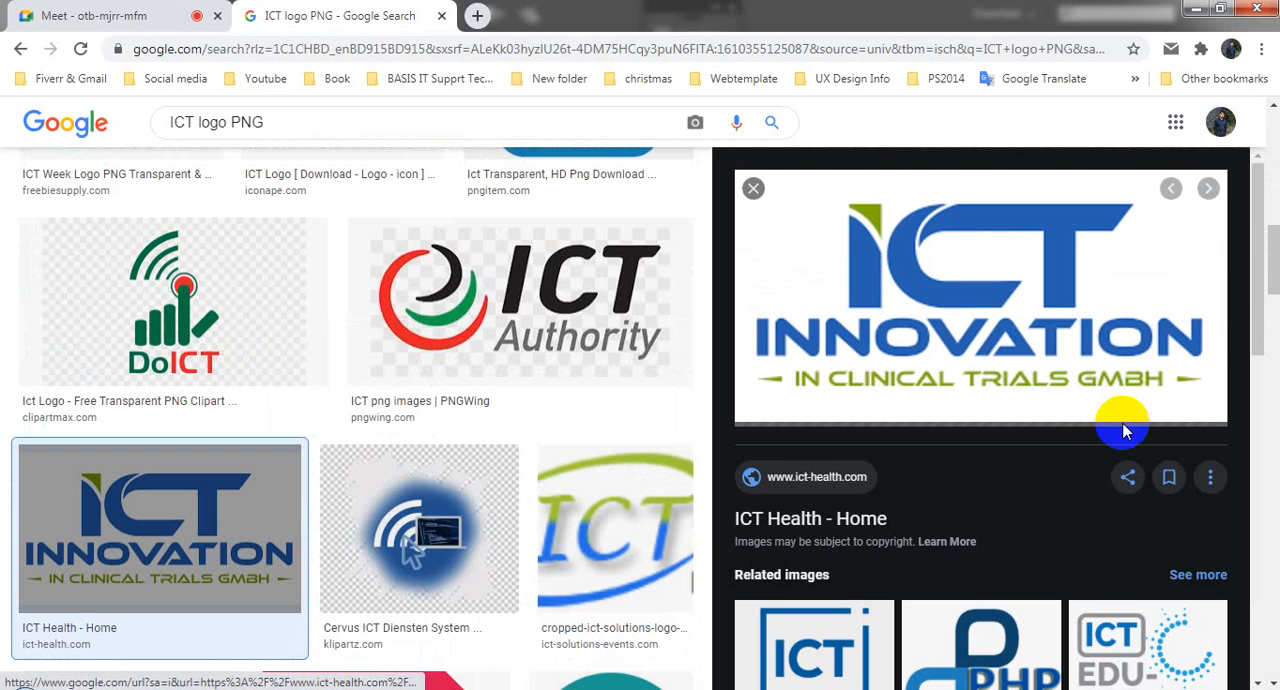
click(932, 257)
click(300, 12)
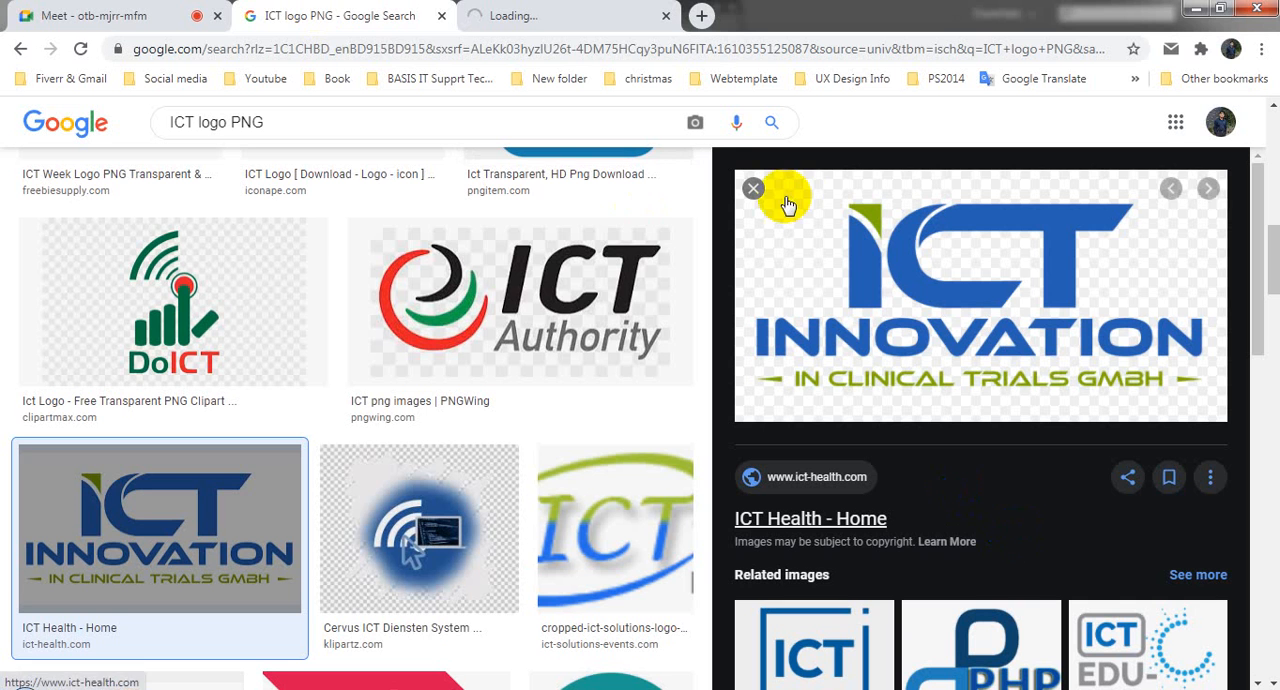
click(557, 10)
click(357, 14)
click(551, 12)
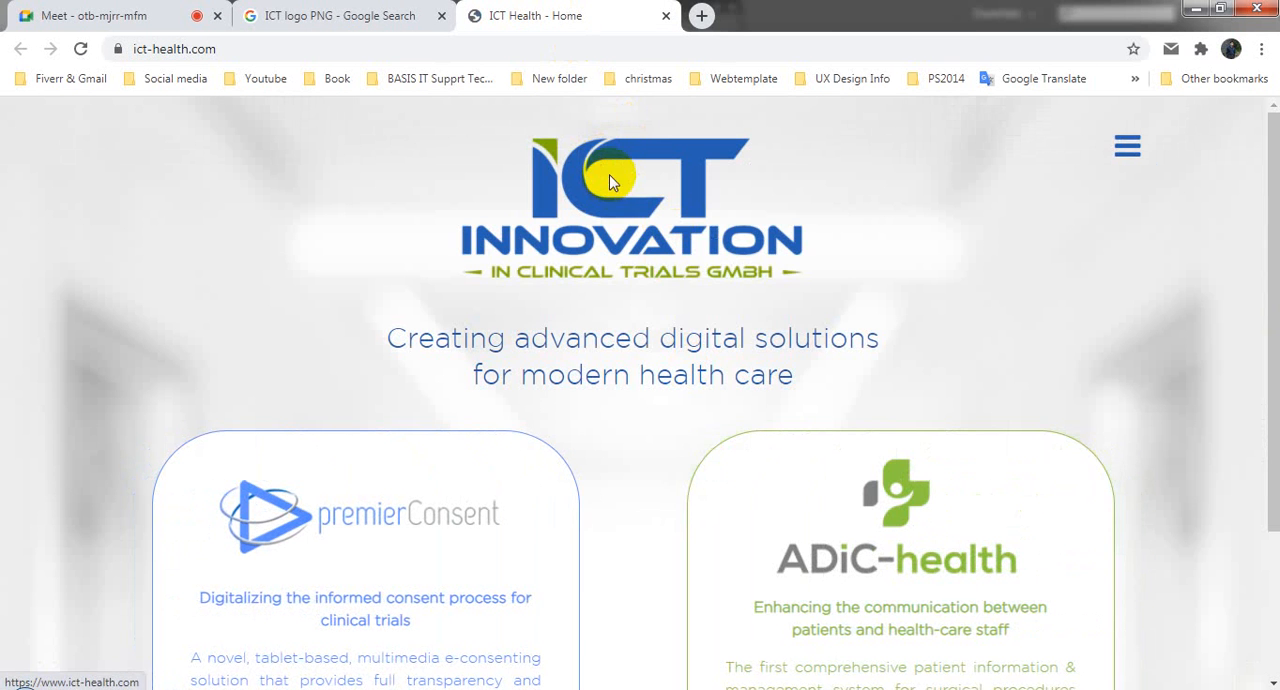
Step: Copy the ICT Innovation logo image from the web page and try to paste it into the flyer in Illustrator
right_click(611, 176)
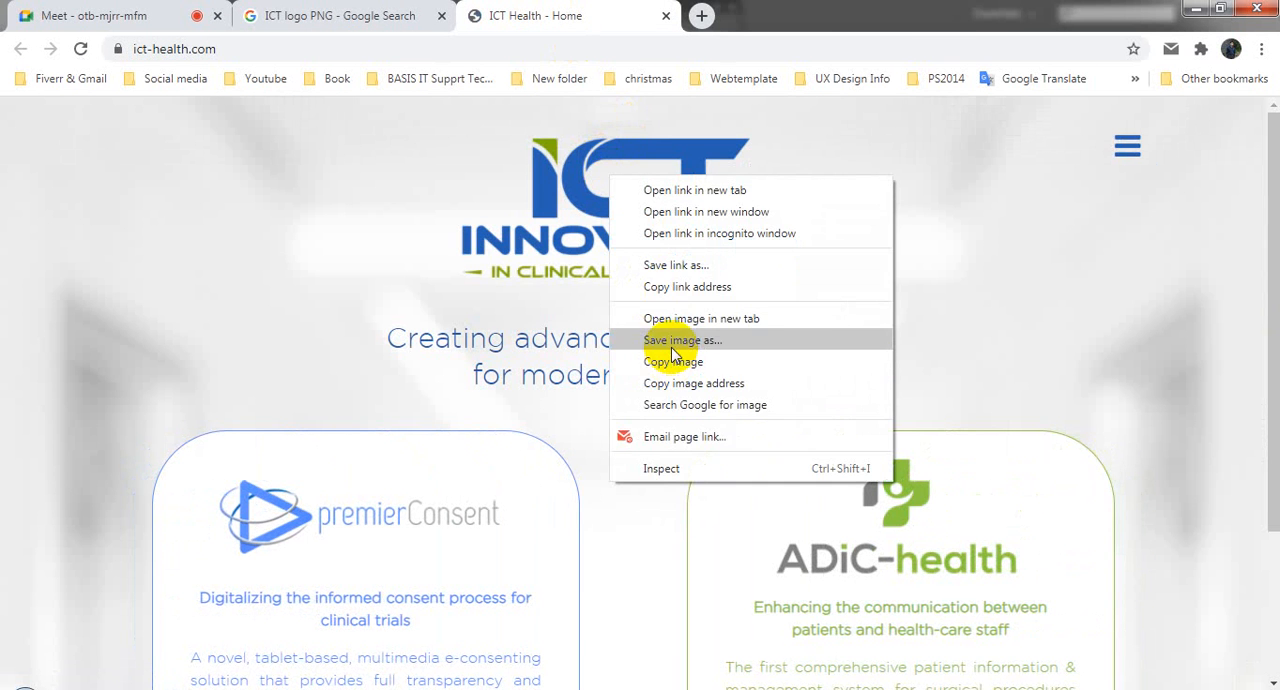
click(675, 361)
click(120, 689)
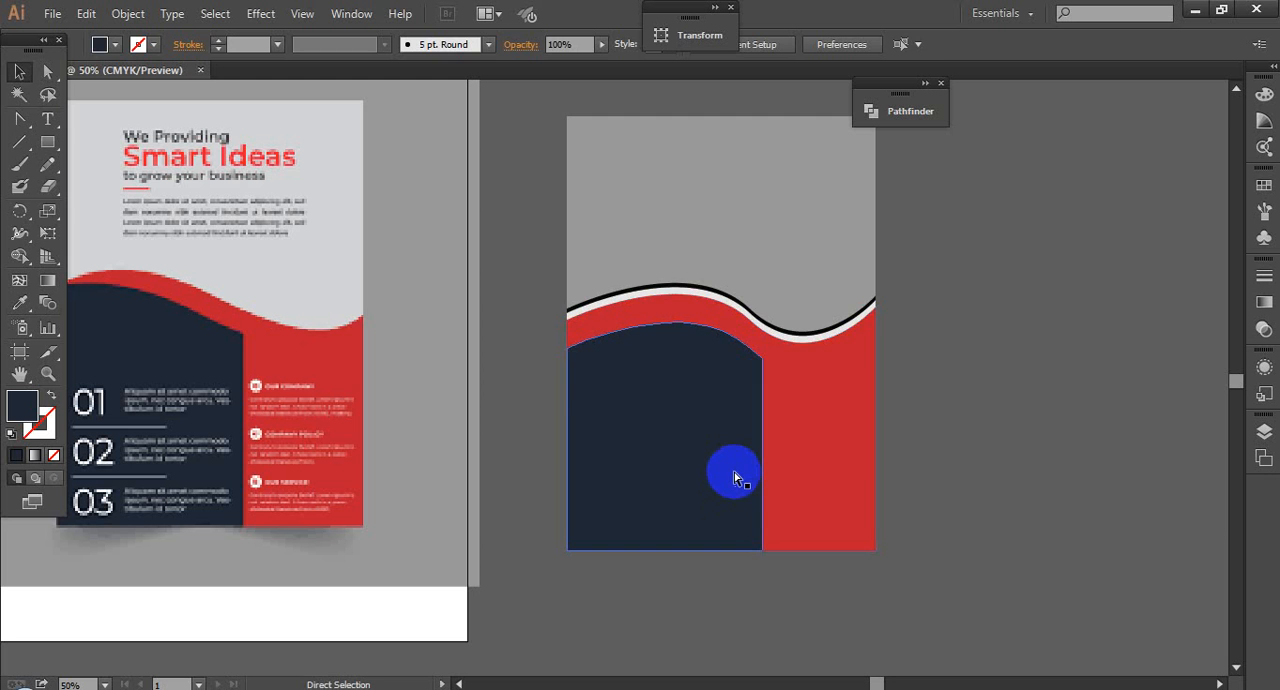
key(ctrl+v)
key(Delete)
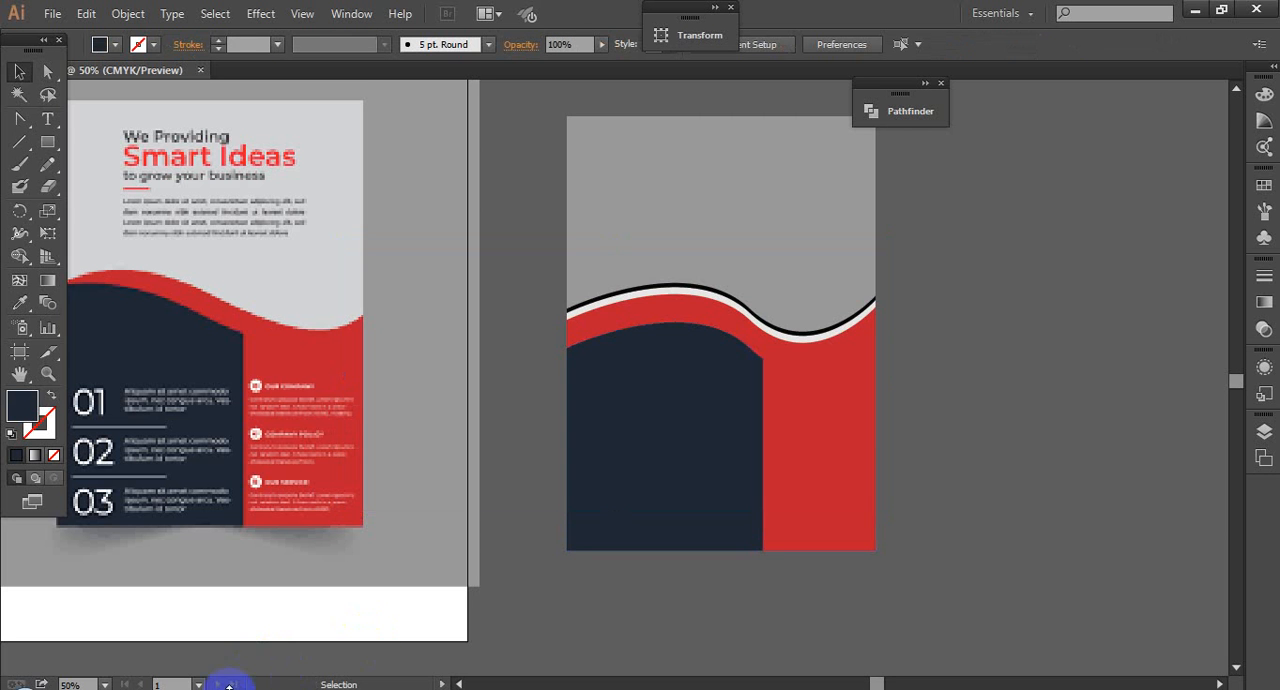
Step: Switch to Chrome and save the ICT Innovation logo from the web page to the Desktop as the PNG image final
click(286, 673)
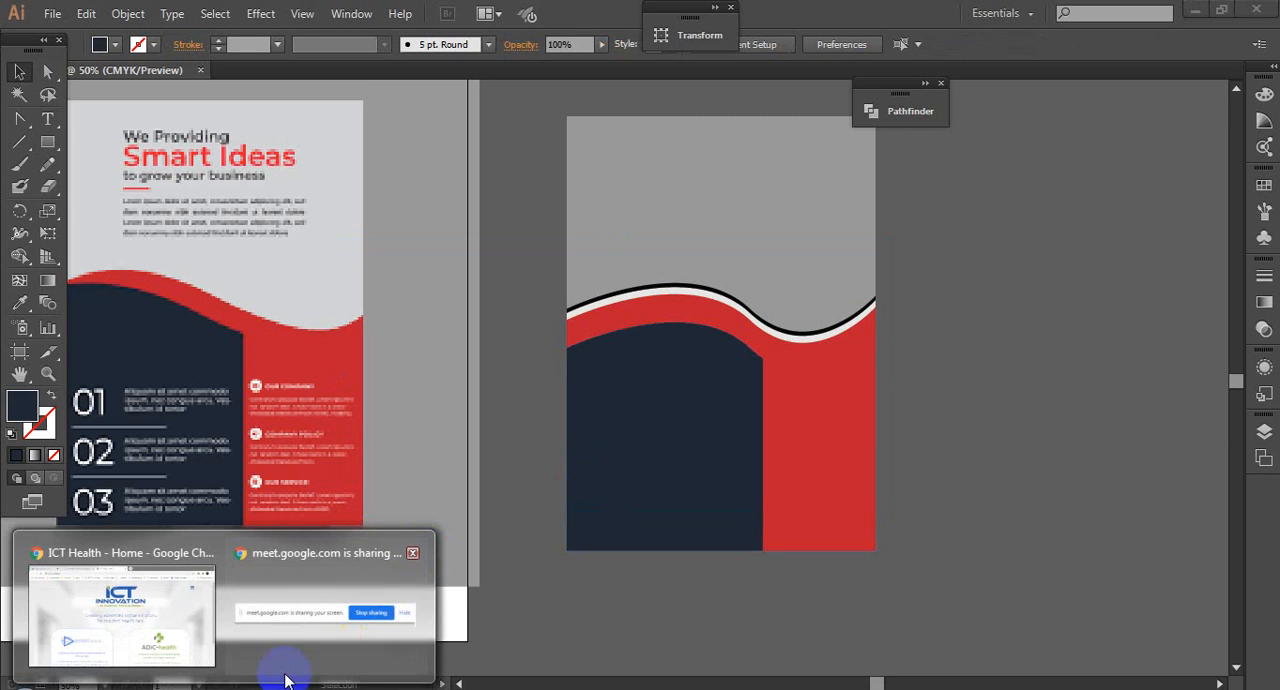
click(157, 616)
right_click(577, 218)
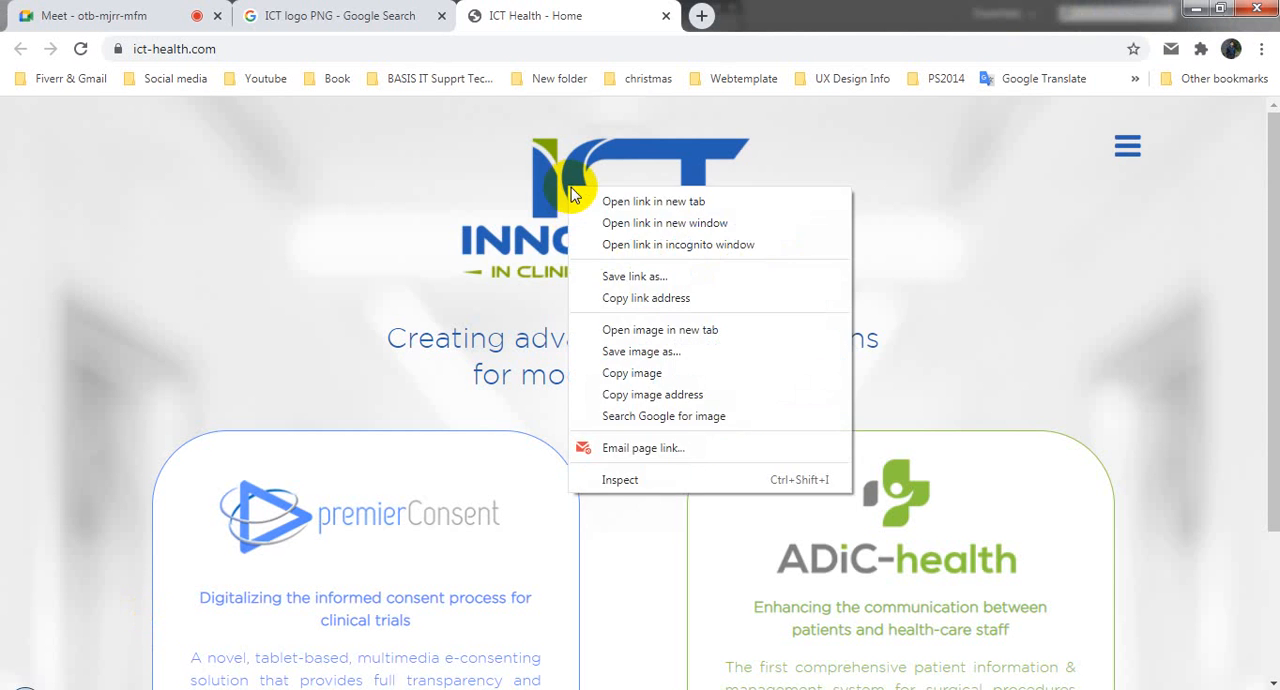
click(627, 366)
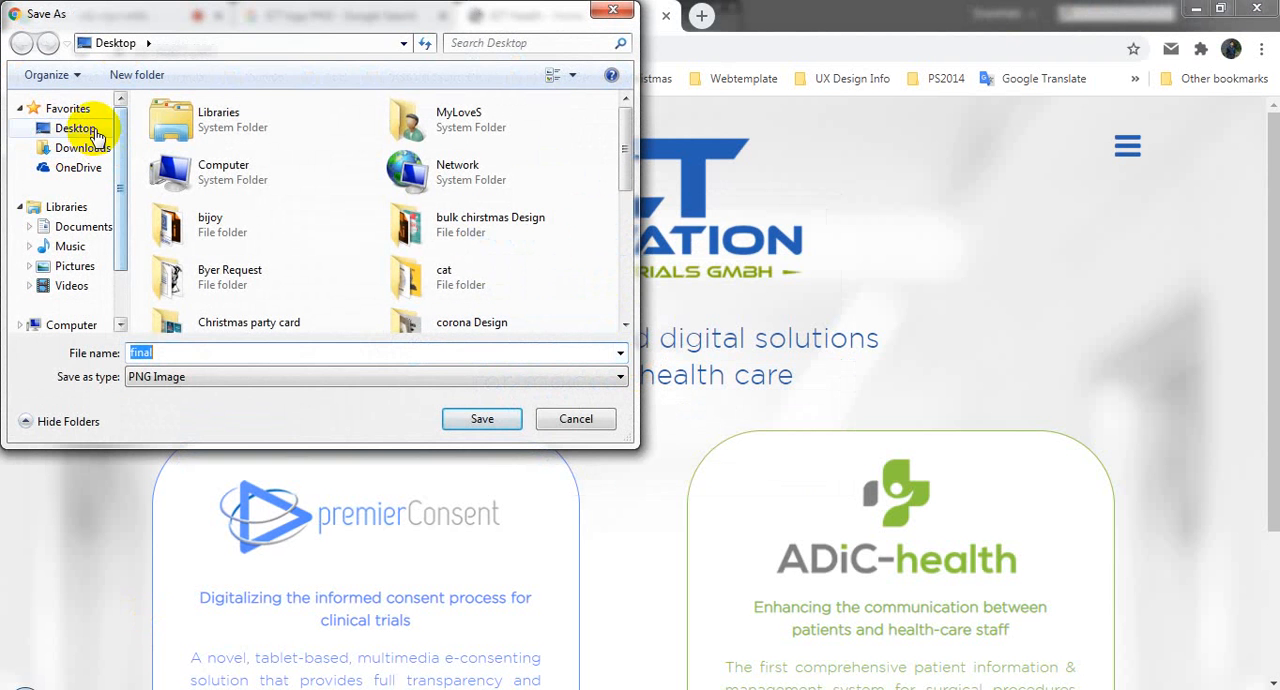
click(72, 128)
click(495, 418)
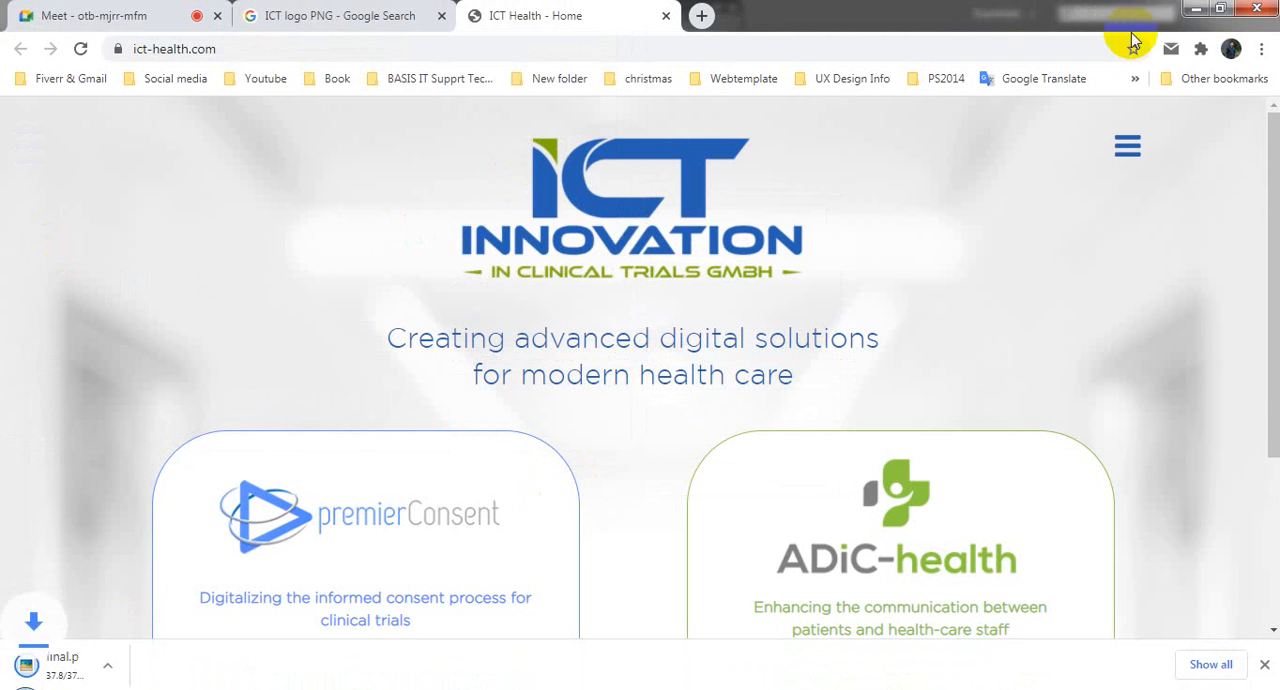
Step: Bring the saved final.png logo from the desktop into the Illustrator document and place it on the flyer's upper grey area
click(1197, 9)
click(1208, 8)
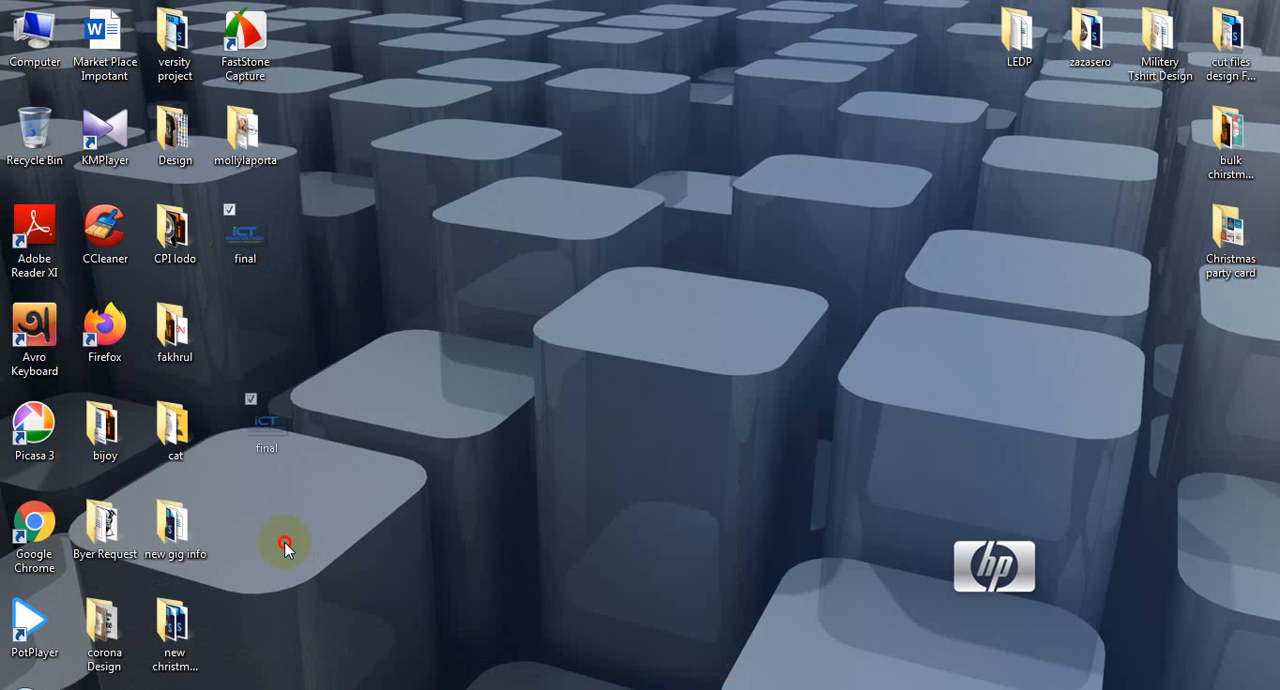
drag(285, 543, 1088, 268)
drag(1052, 386, 937, 388)
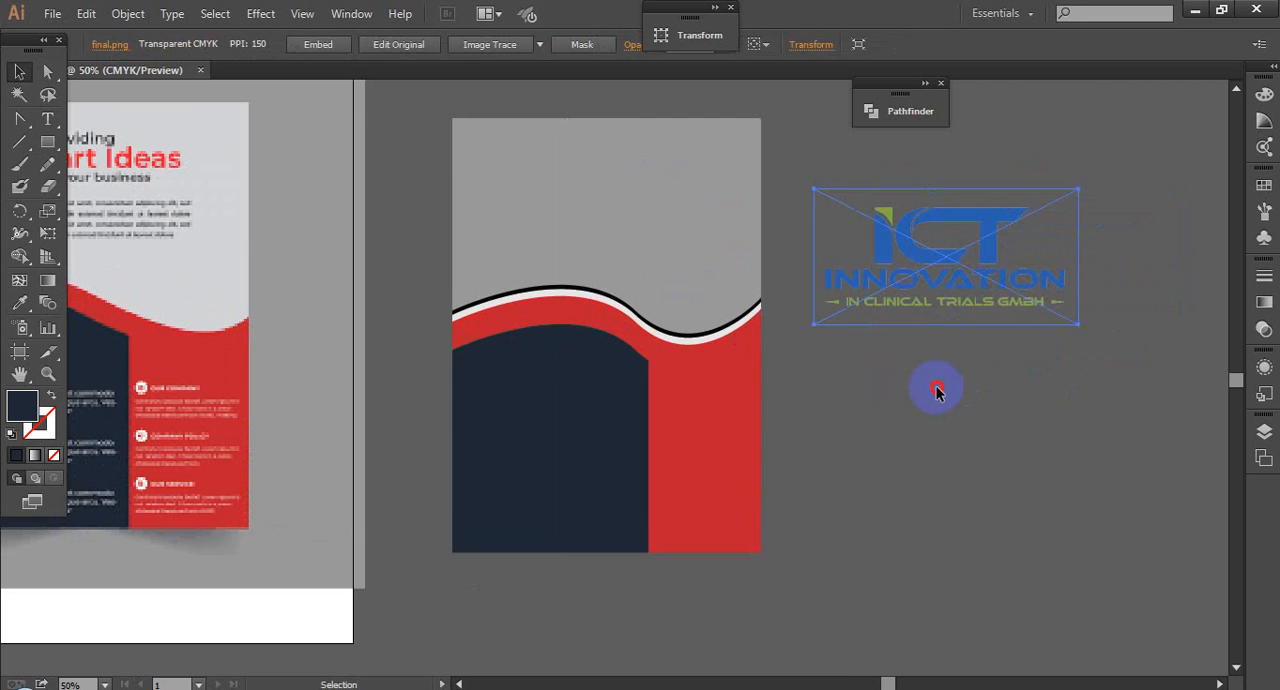
drag(997, 280, 659, 220)
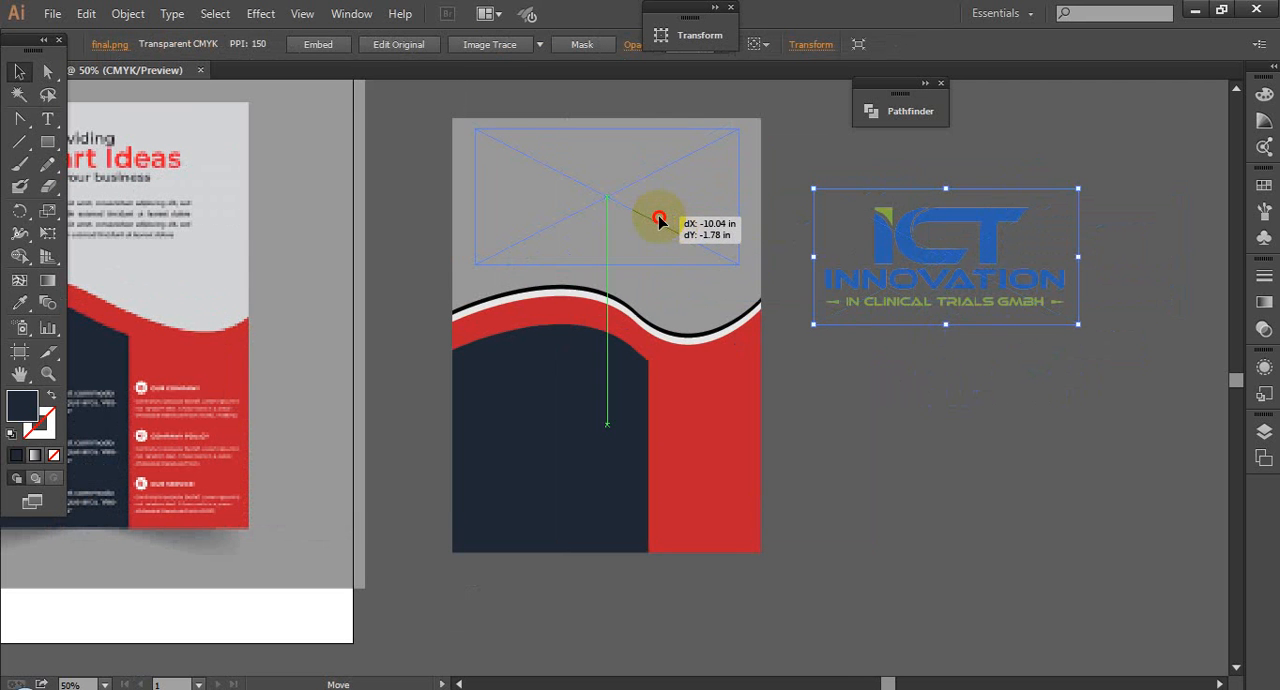
drag(832, 262, 832, 262)
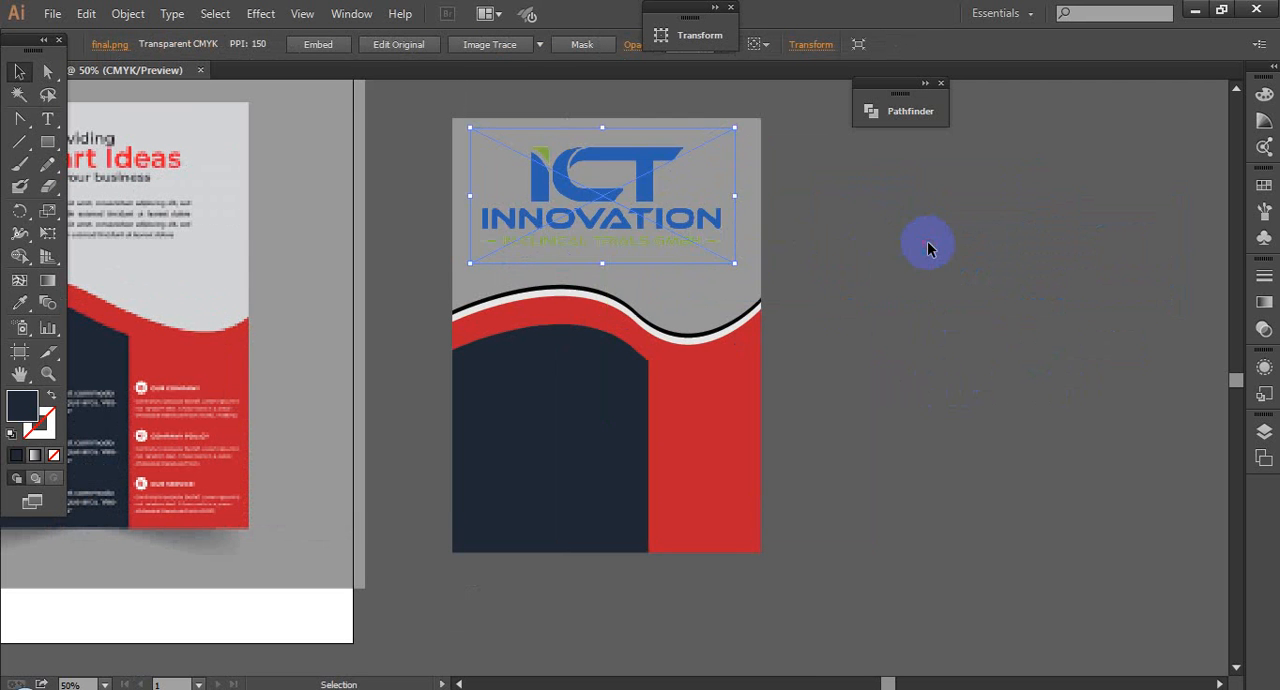
click(926, 240)
Step: Recolour the flyer's grey background with the off-white sampled from the wave stripe using the Eyedropper
scroll(926, 240, down, 2)
drag(905, 351, 956, 302)
click(518, 333)
click(768, 148)
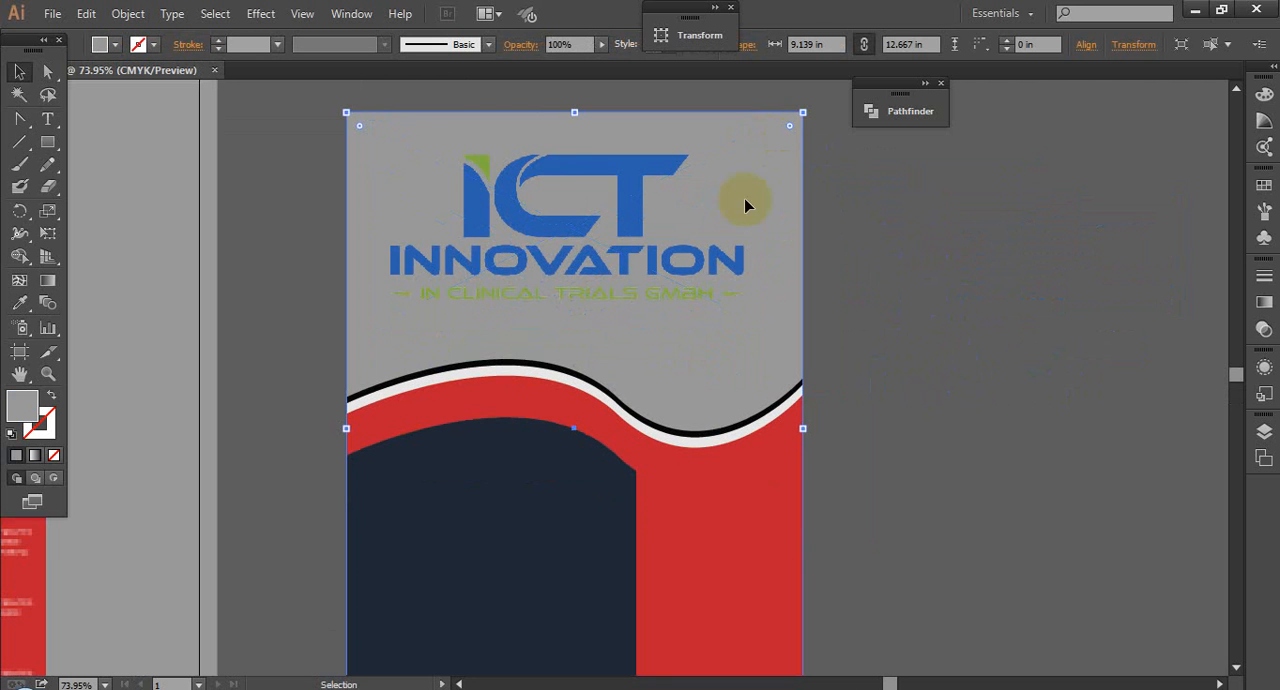
click(20, 305)
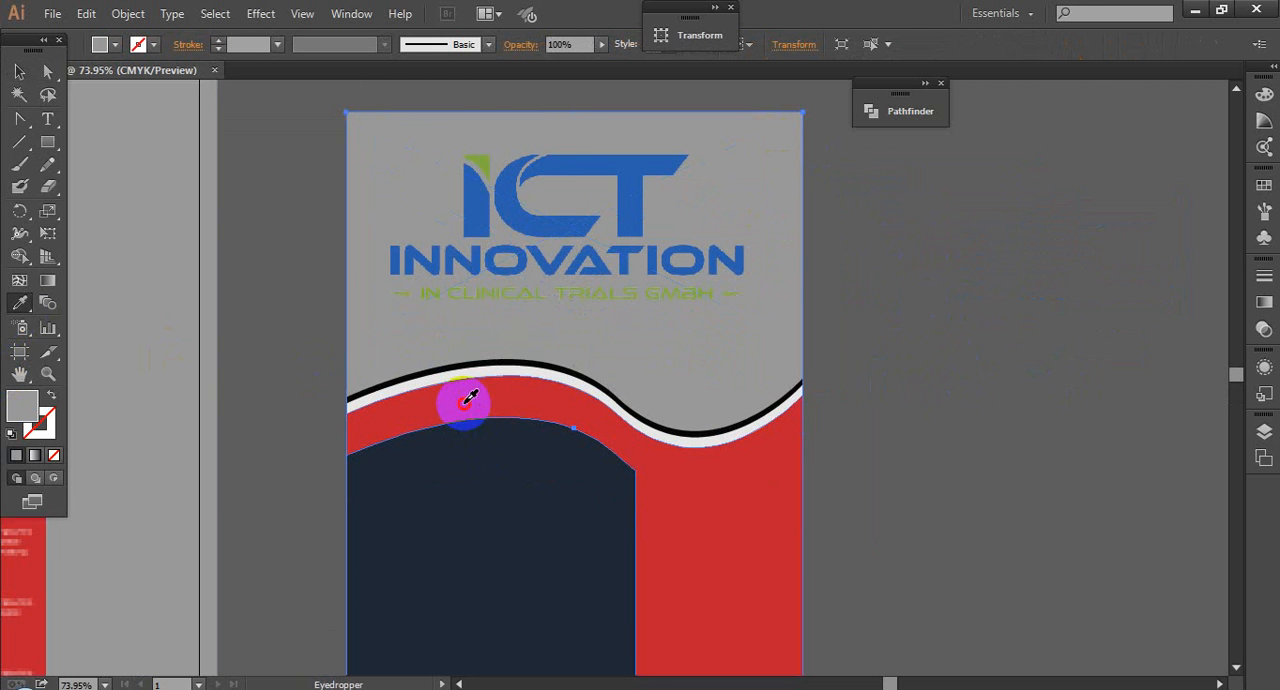
click(466, 402)
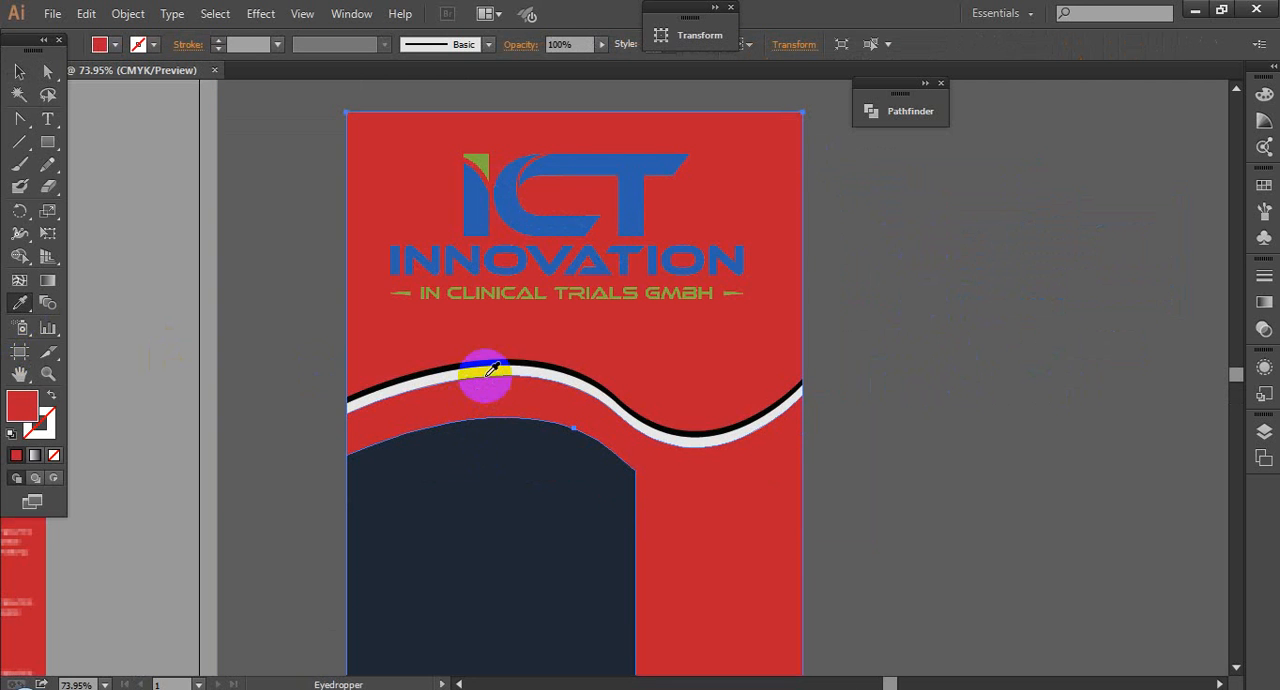
click(498, 362)
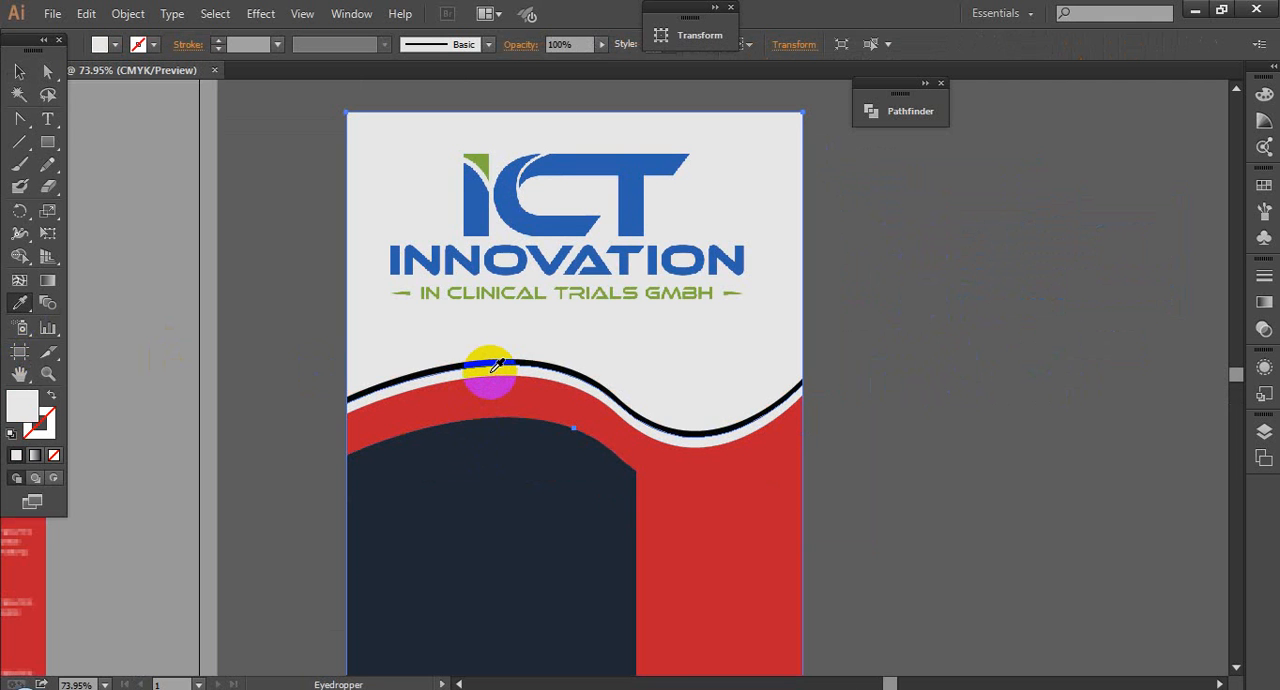
click(19, 72)
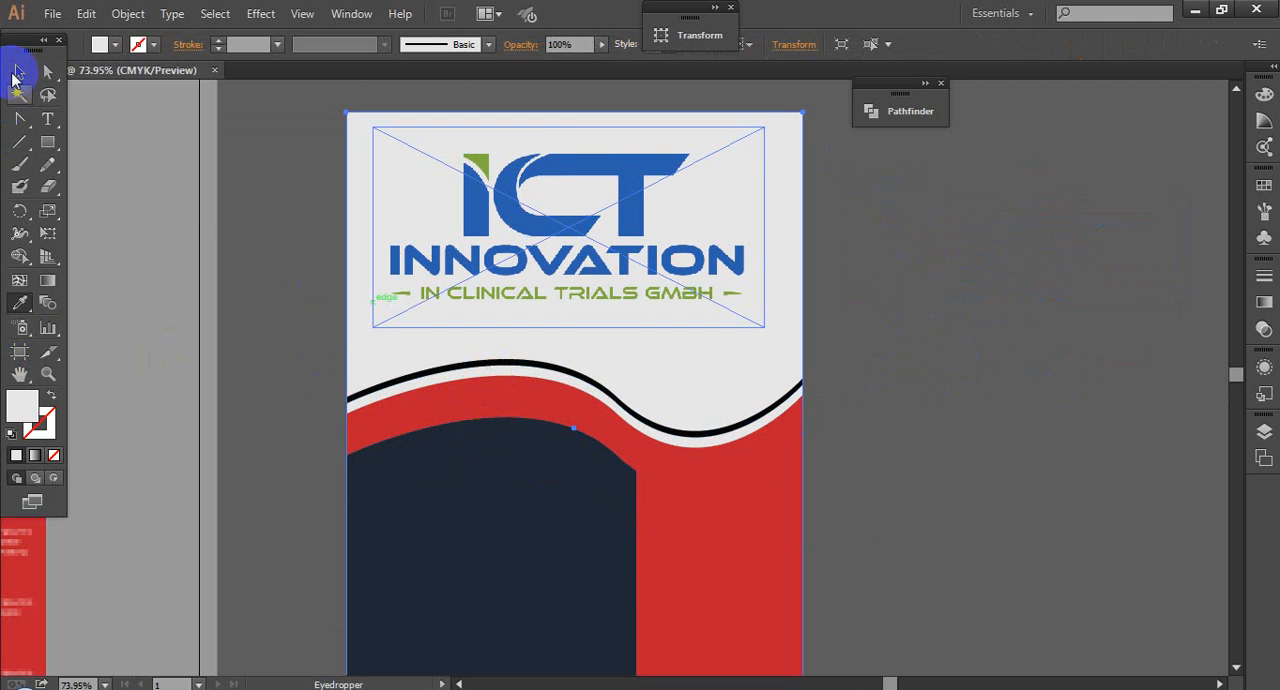
click(960, 365)
Step: Try to recolour the navy panel with the Eyedropper by sampling the ICT Innovation logo, and undo it
scroll(956, 360, down, 2)
drag(1006, 385, 987, 351)
click(597, 487)
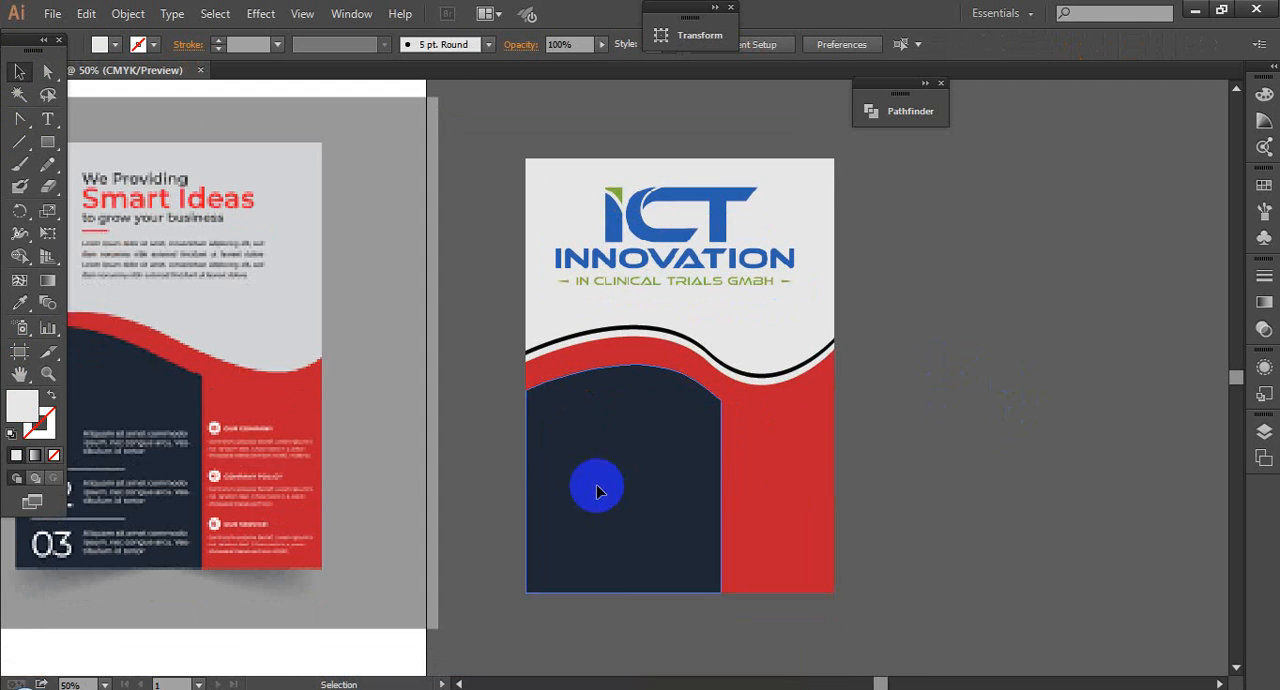
click(19, 302)
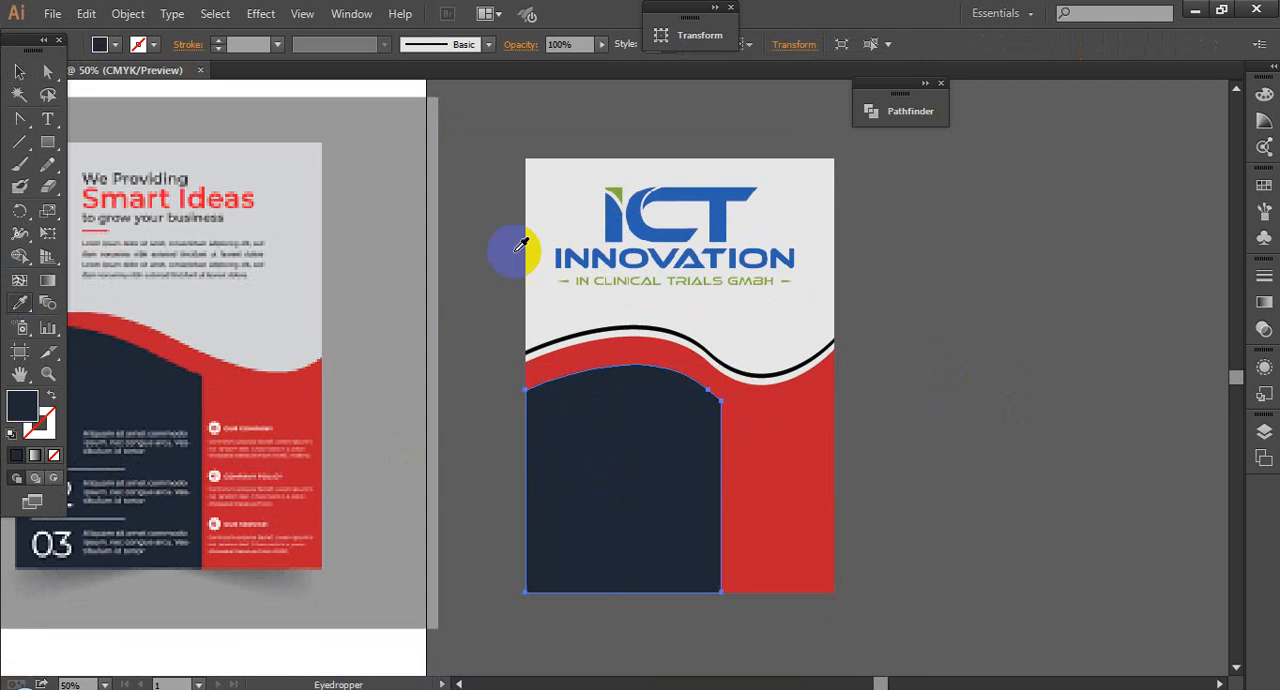
click(697, 192)
key(ctrl+z)
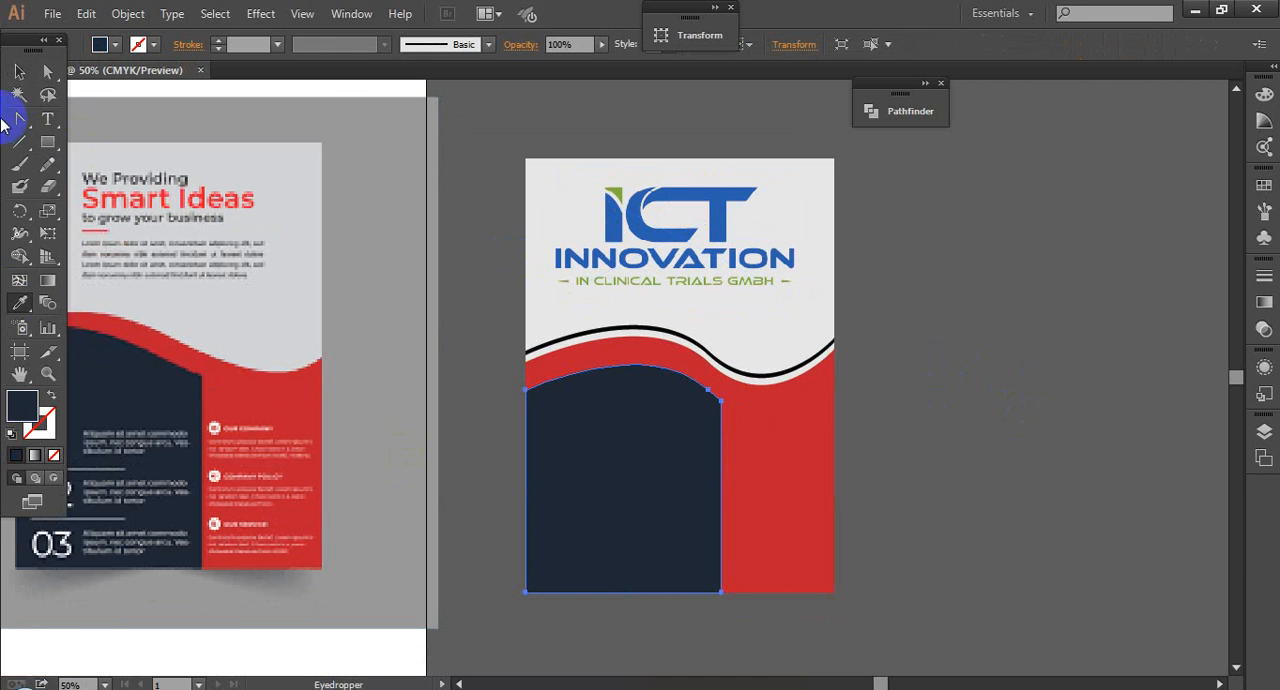
click(19, 70)
Step: Nudge the ICT Innovation logo down towards the black wave line on the flyer
click(686, 229)
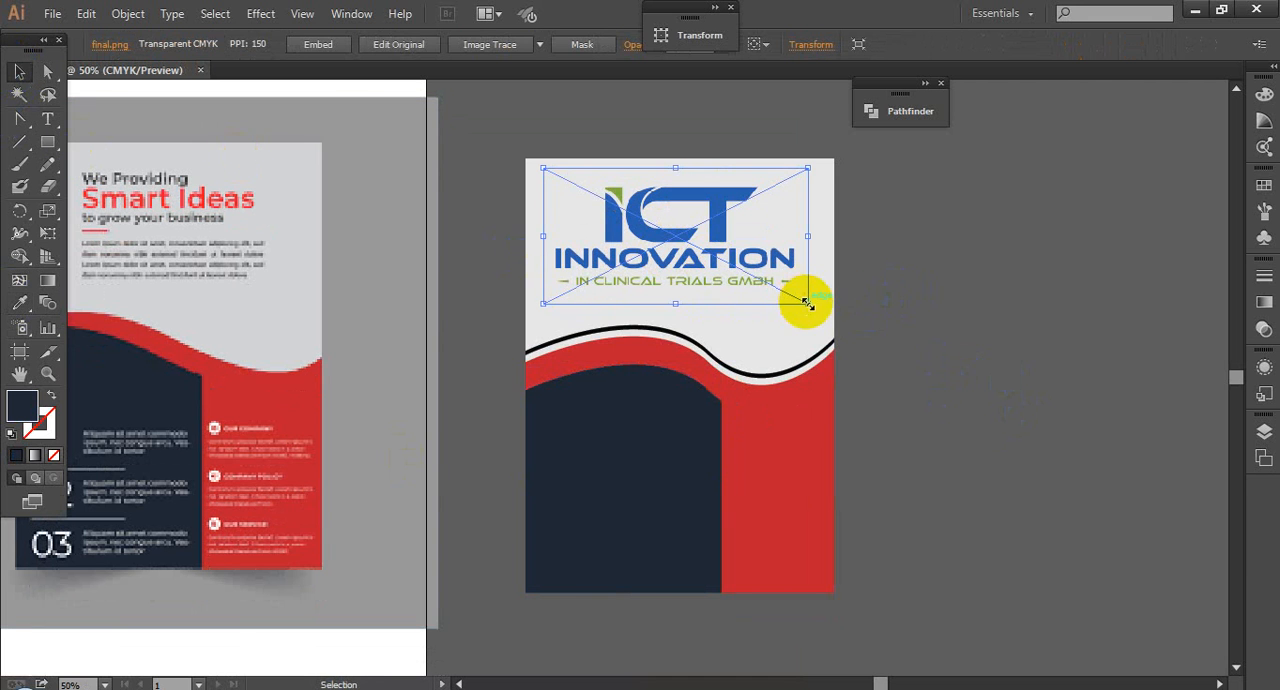
mouse_move(809, 300)
mouse_down()
mouse_move(819, 312)
mouse_move(803, 294)
mouse_move(816, 302)
mouse_up()
key(shift+Down)
key(shift+Down)
key(shift+Down)
key(shift+Down)
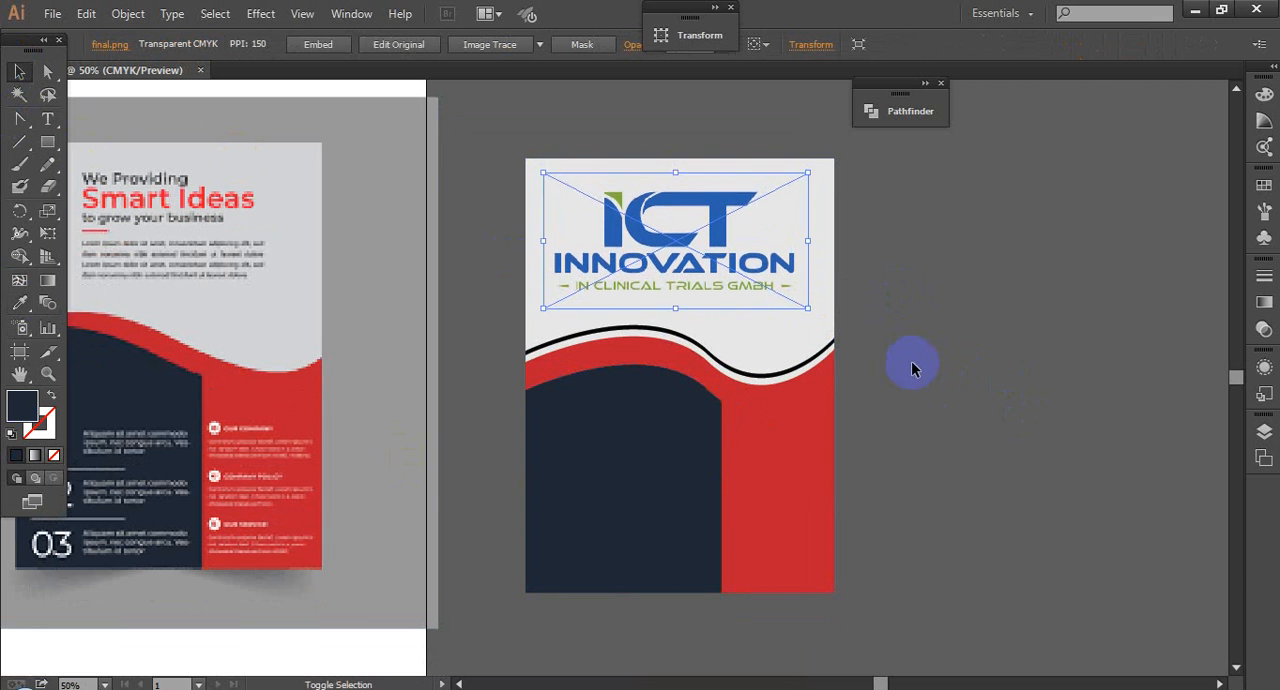
click(961, 337)
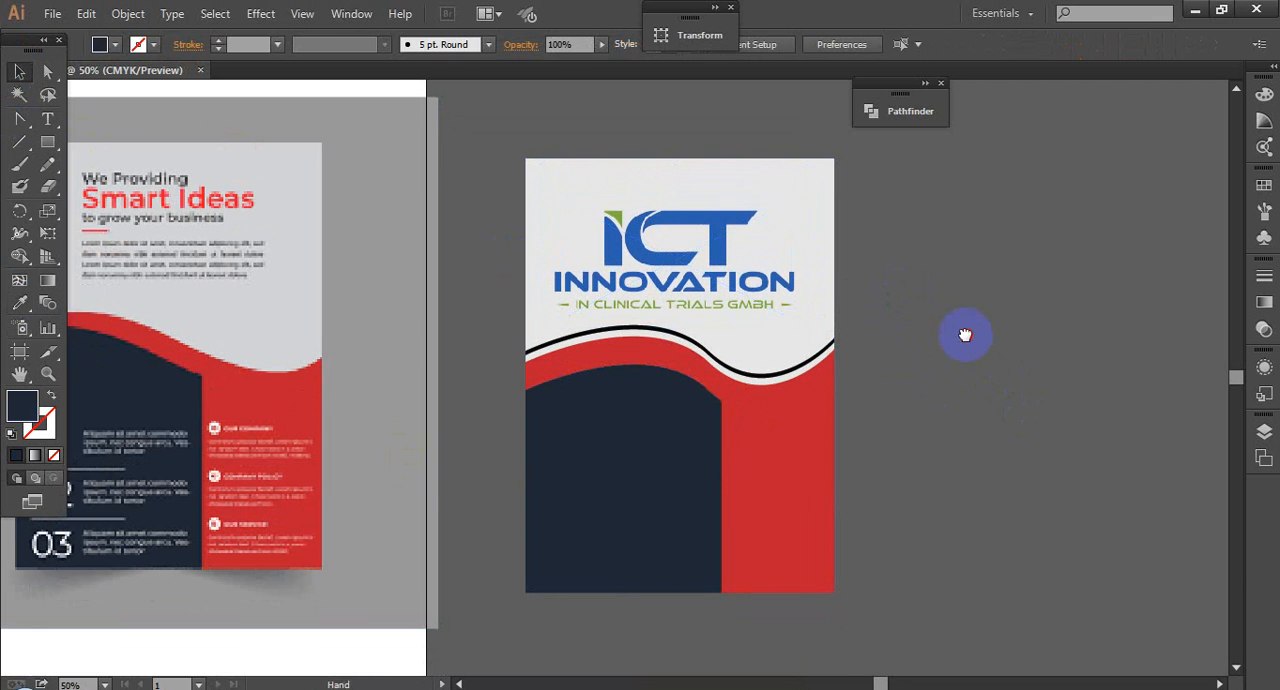
Step: Scale down the ICT Innovation logo and move it to the upper-left corner of the flyer
scroll(965, 333, down, 1)
scroll(968, 337, down, 2)
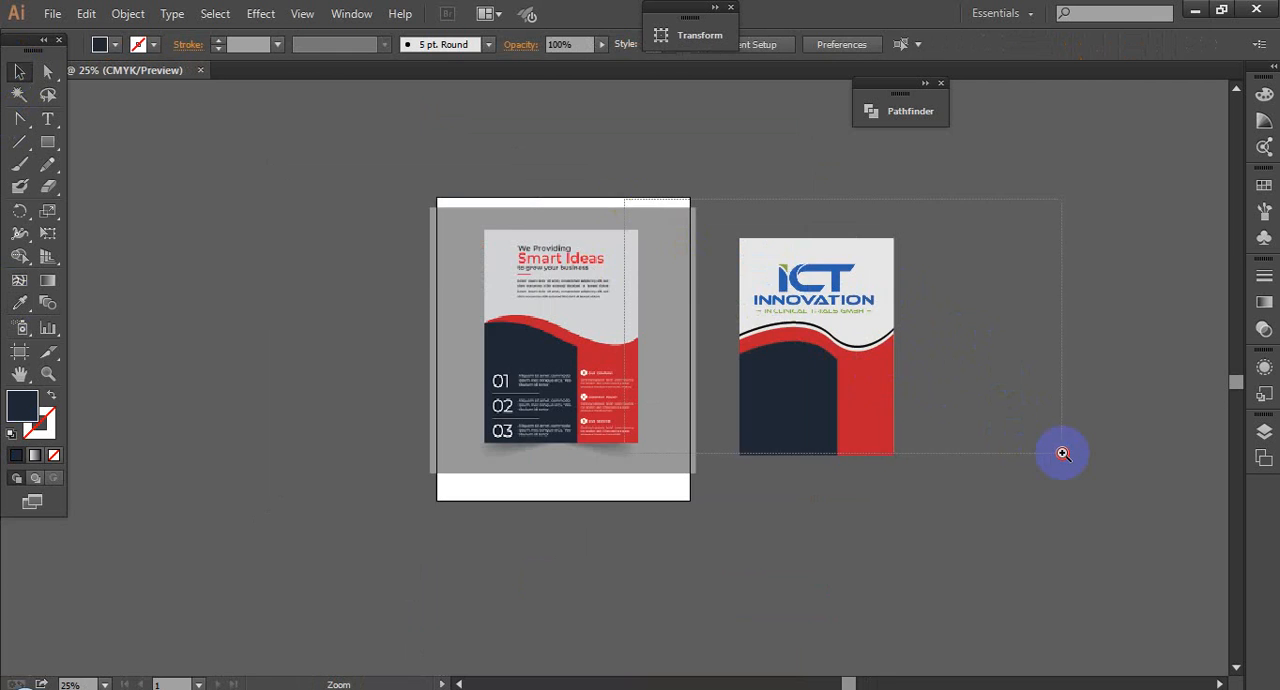
drag(625, 198, 1063, 453)
click(646, 297)
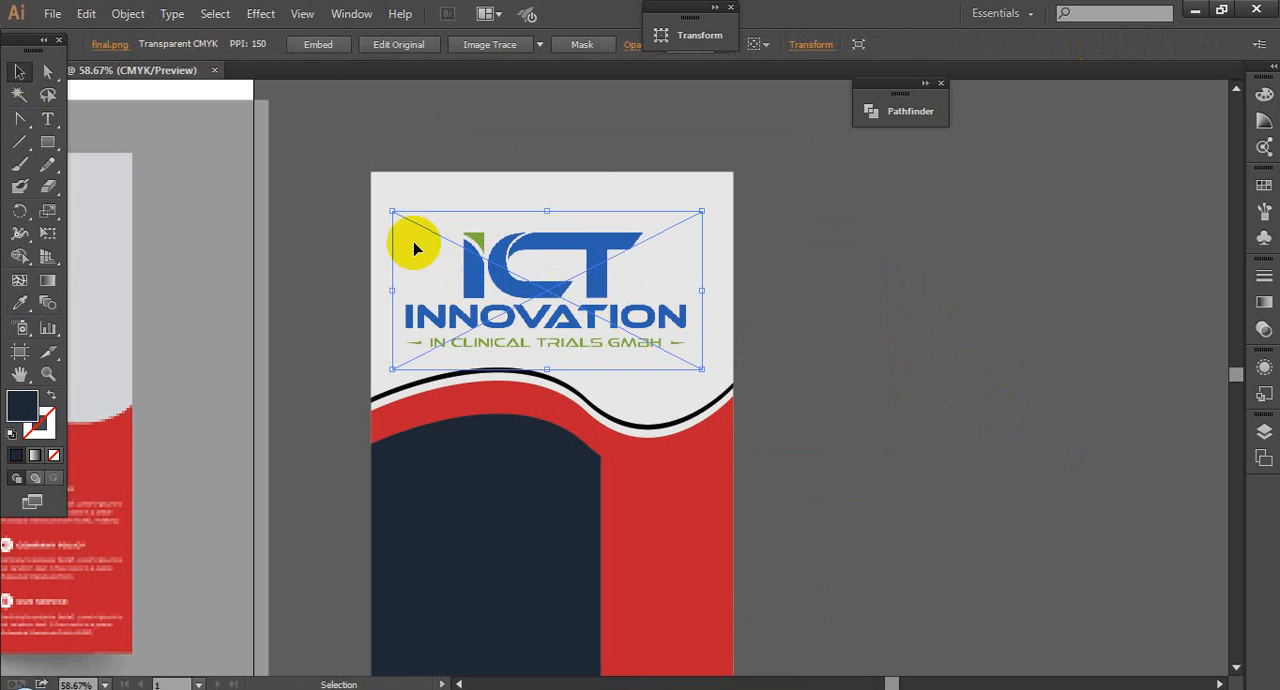
drag(757, 335, 1097, 363)
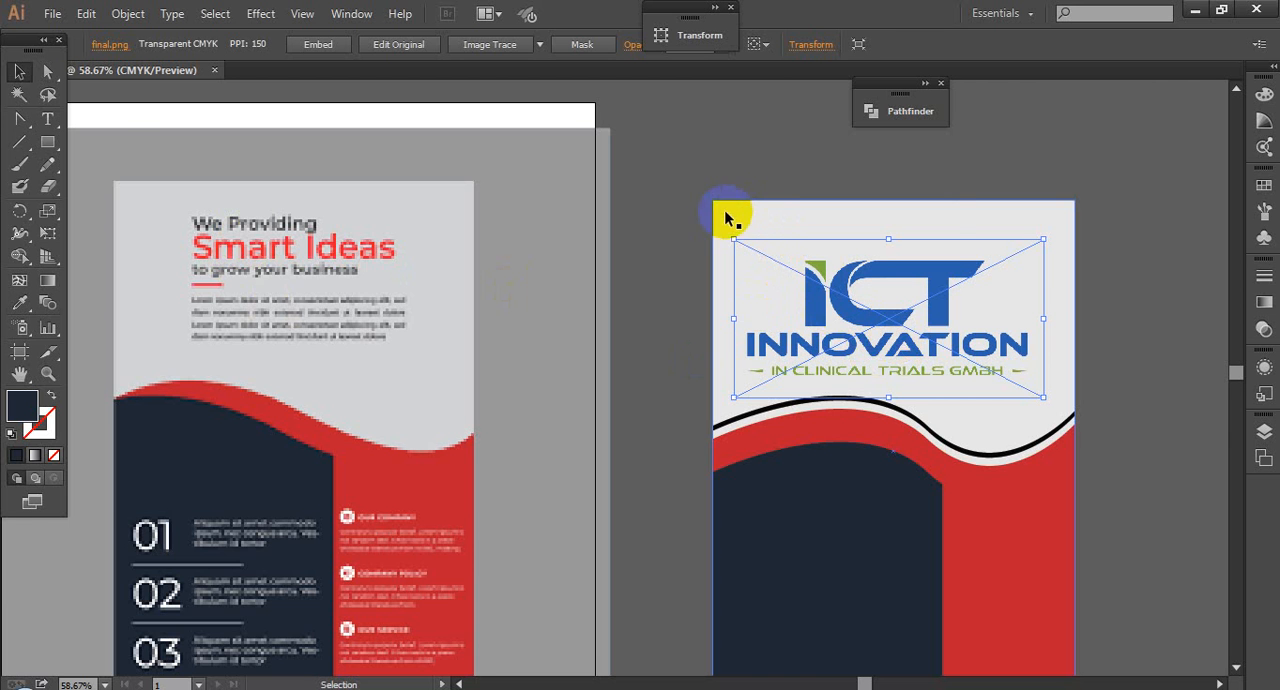
drag(1137, 260, 1062, 228)
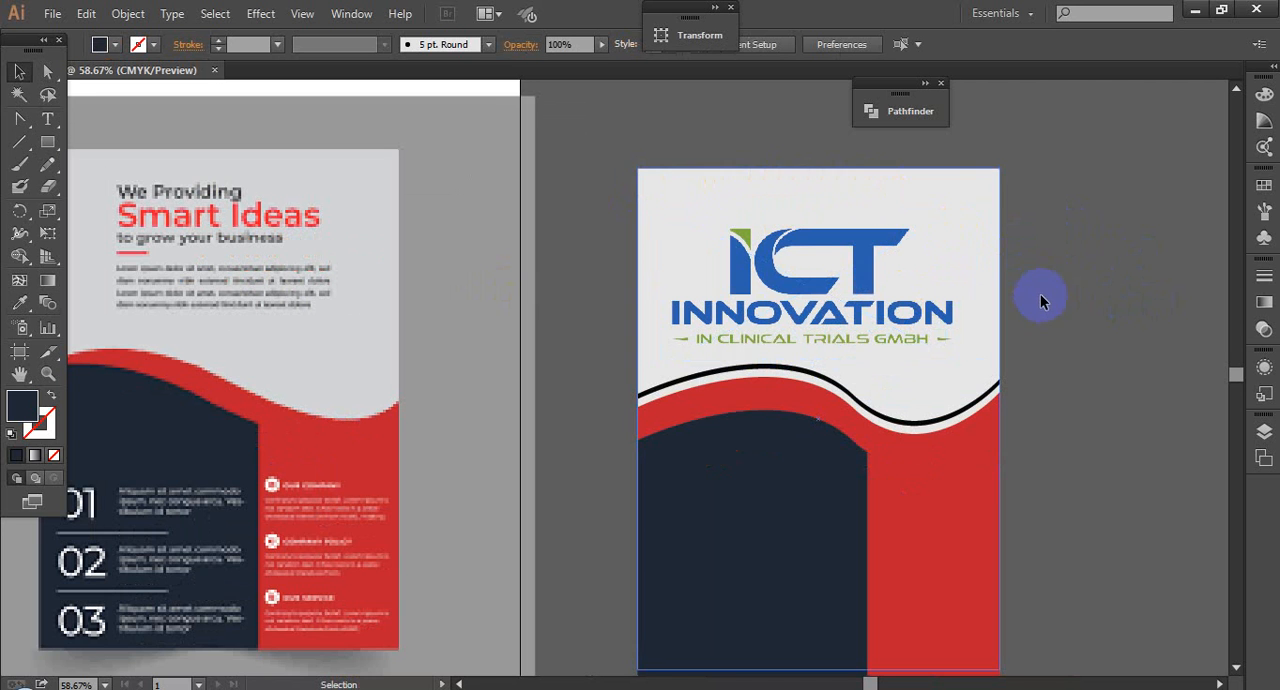
drag(1082, 263, 1057, 218)
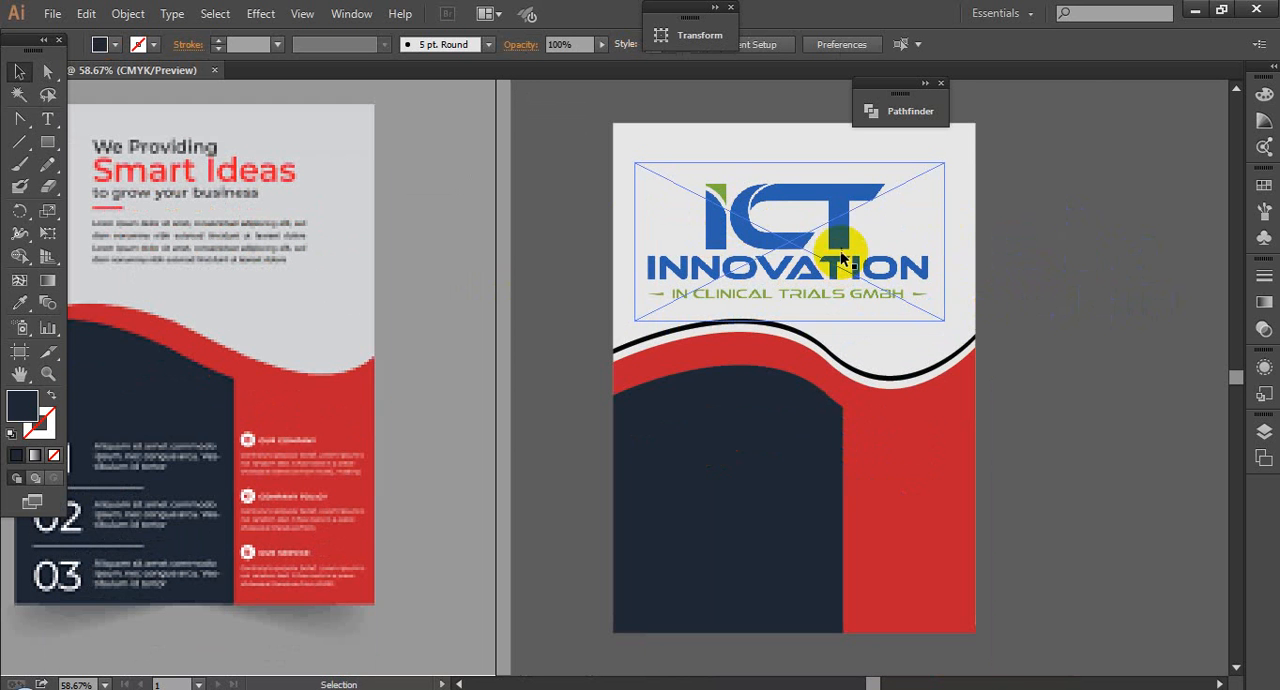
drag(842, 252, 833, 240)
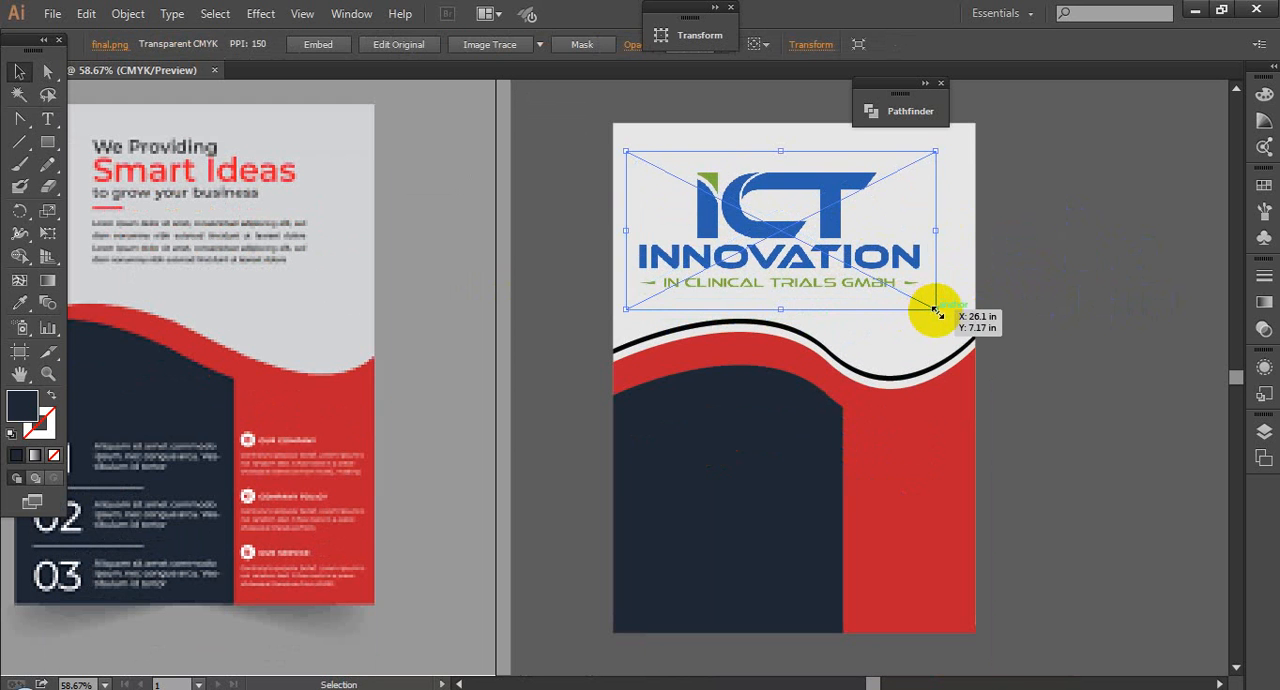
drag(937, 313, 866, 273)
drag(800, 246, 779, 189)
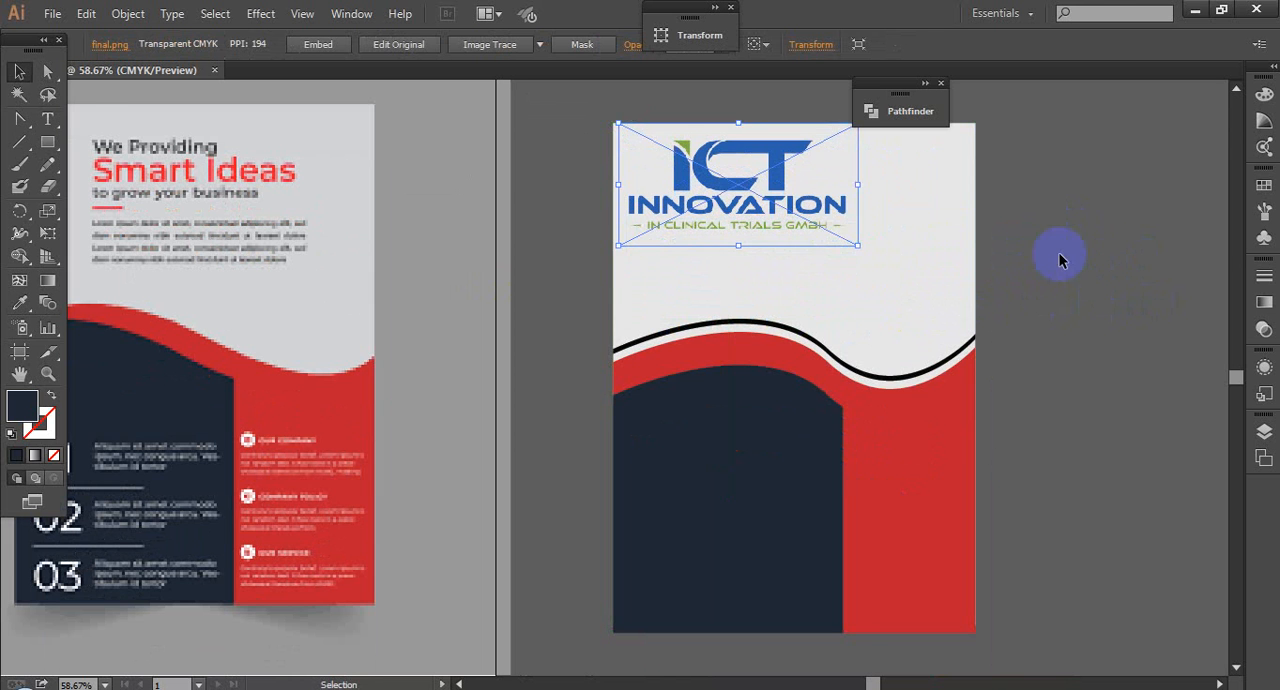
click(1060, 257)
Step: Draw a navy circle with the Ellipse tool and position it over the dip of the wave on the flyer's right side
drag(47, 142, 130, 186)
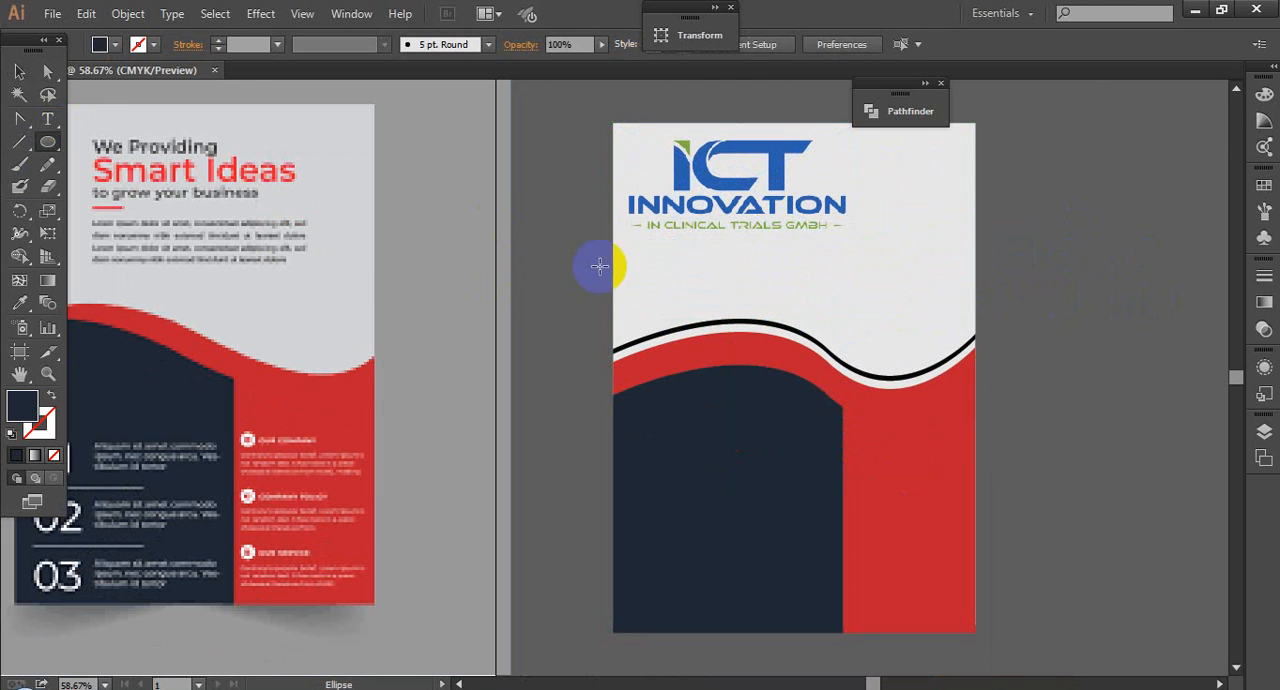
drag(901, 239, 933, 294)
key(v)
drag(862, 258, 870, 336)
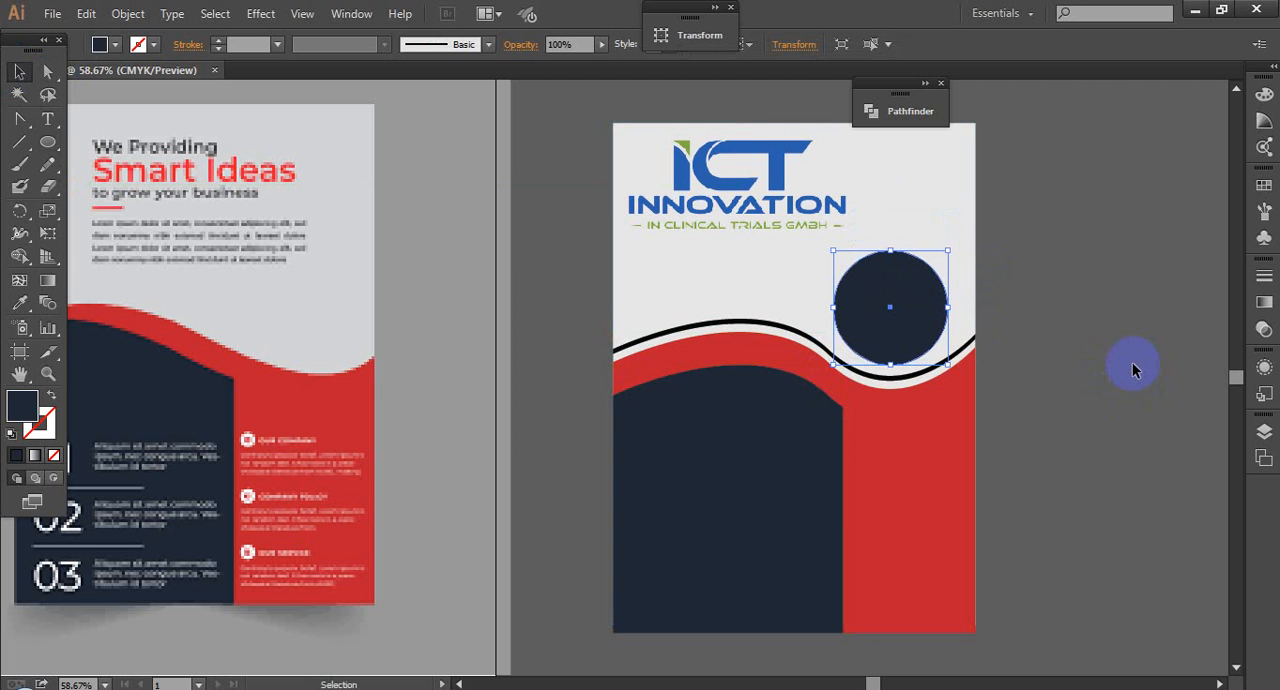
Step: Shift the ICT Innovation logo slightly left so its frame meets the flyer's upper-left corner
mouse_move(776, 200)
mouse_down()
mouse_move(745, 198)
mouse_move(757, 222)
mouse_move(771, 205)
mouse_move(700, 214)
mouse_move(766, 205)
mouse_up()
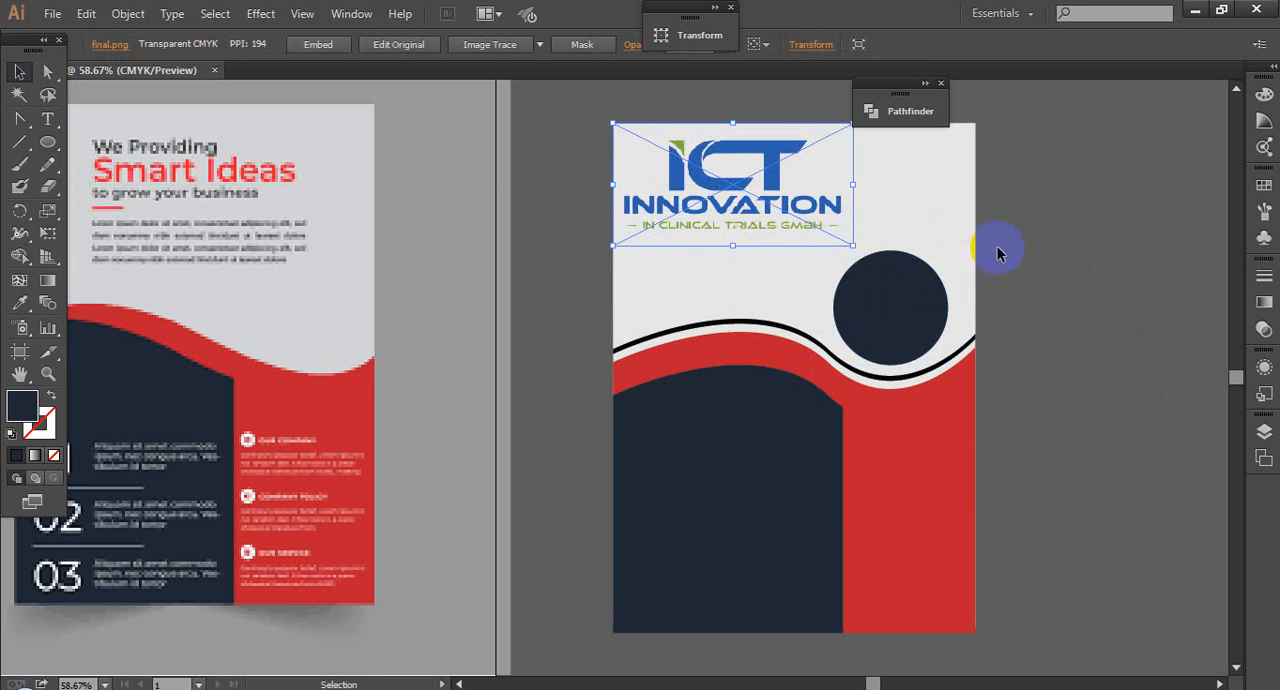
click(1033, 227)
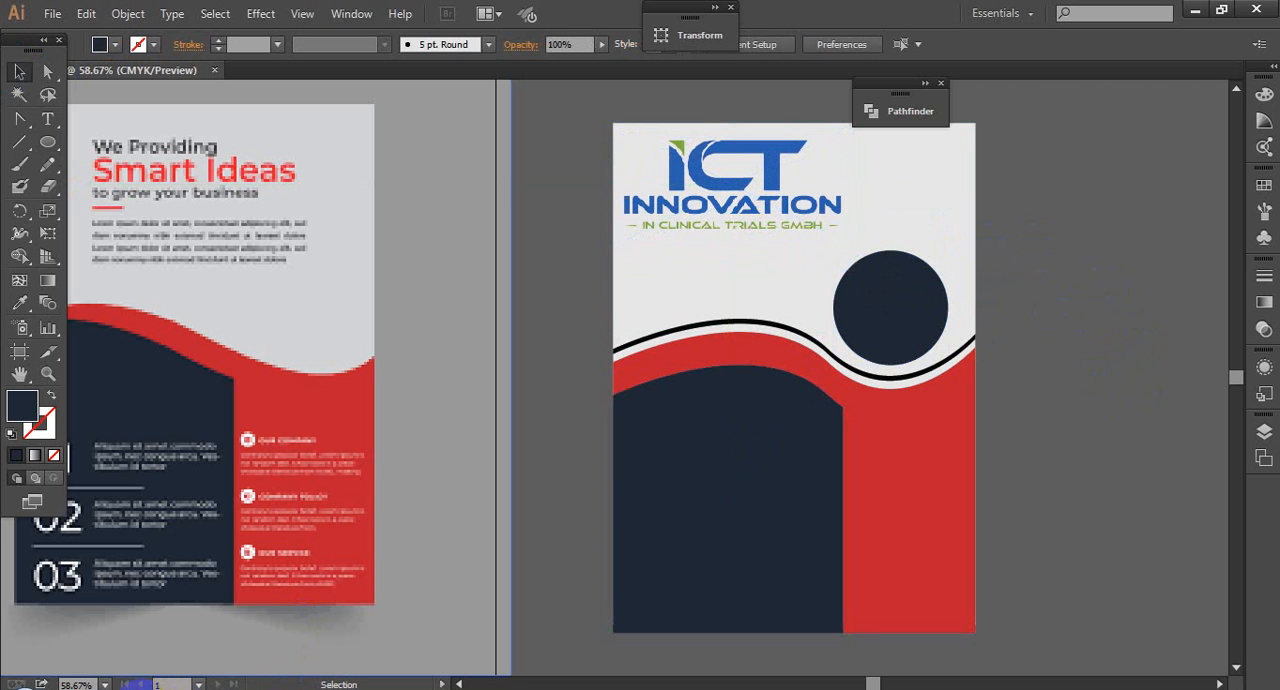
click(931, 348)
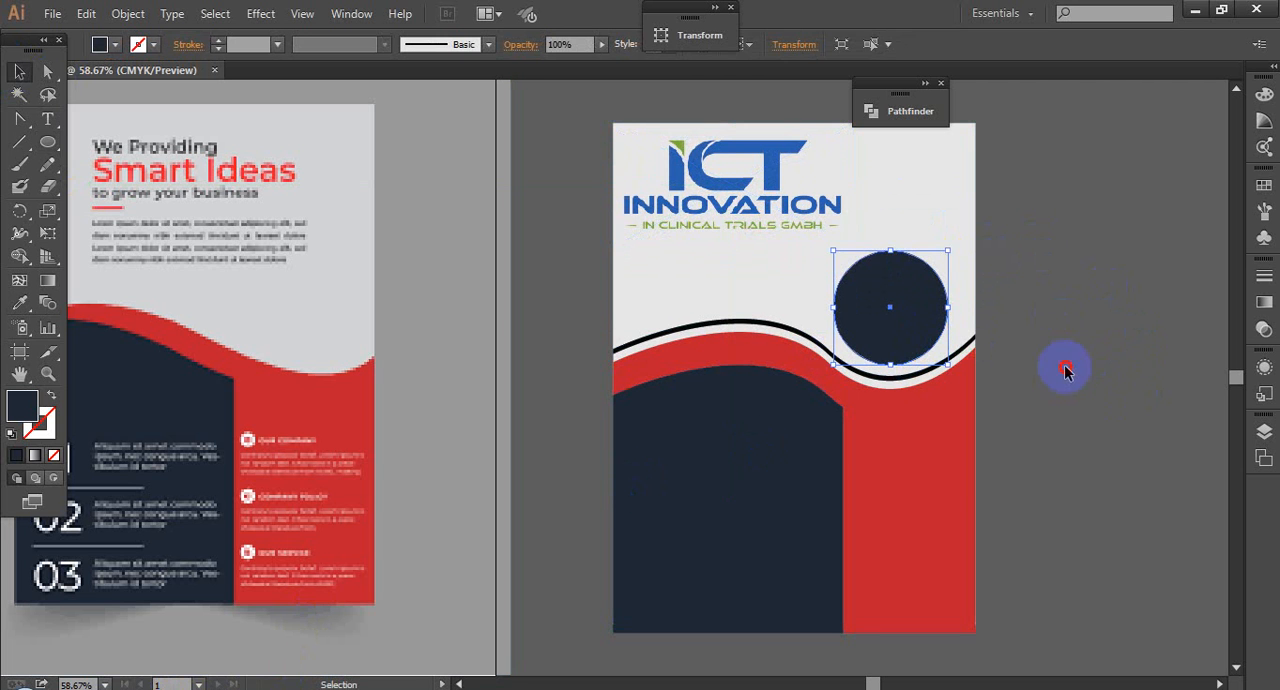
click(556, 275)
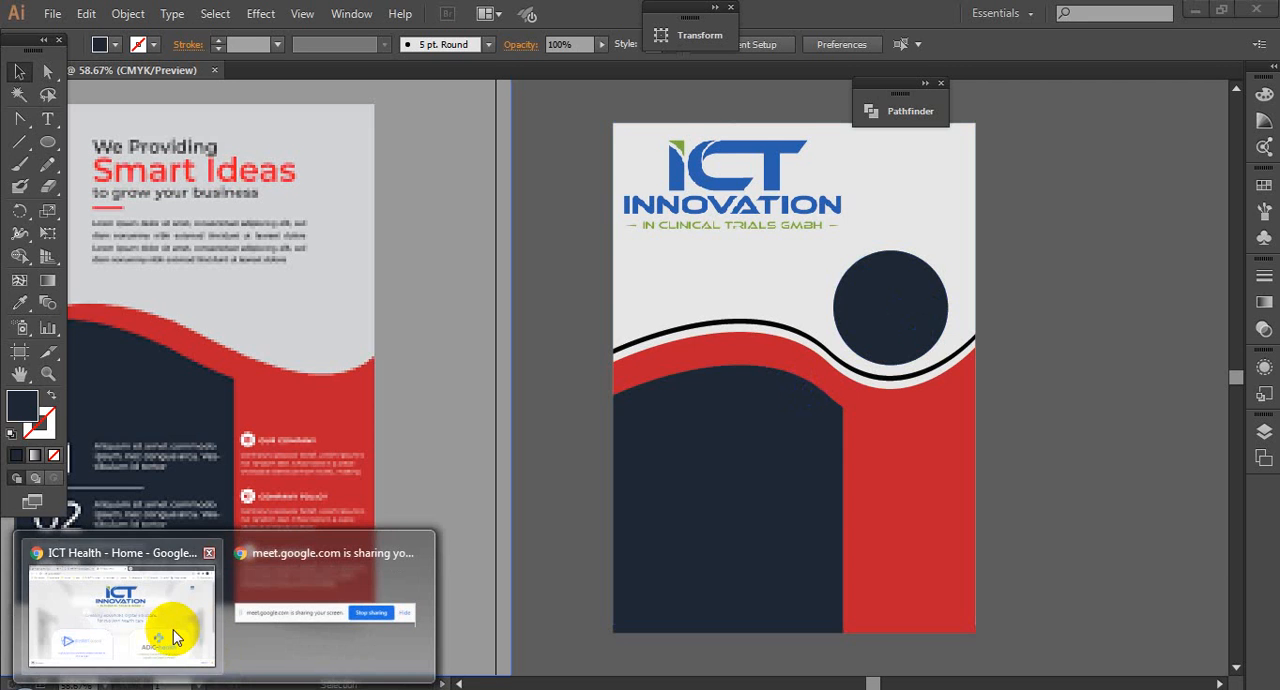
Step: Switch to Chrome, look over the ICT logo image results and open the Google Meet tab
click(171, 634)
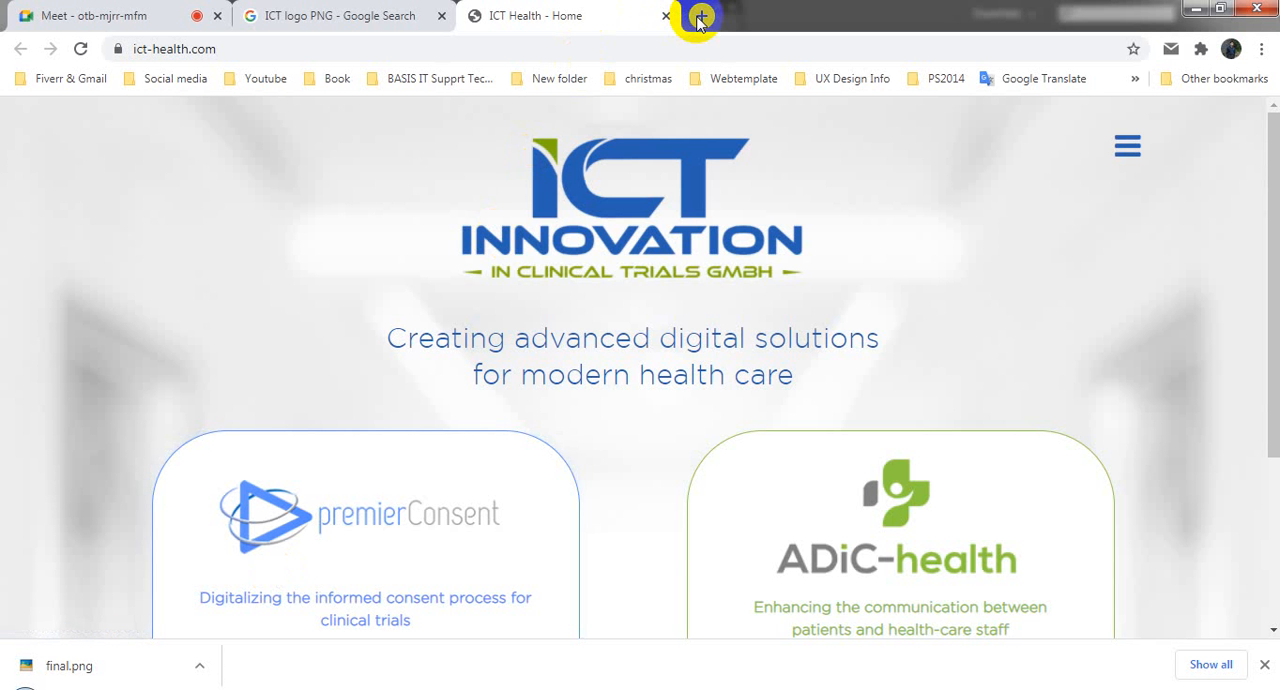
click(337, 15)
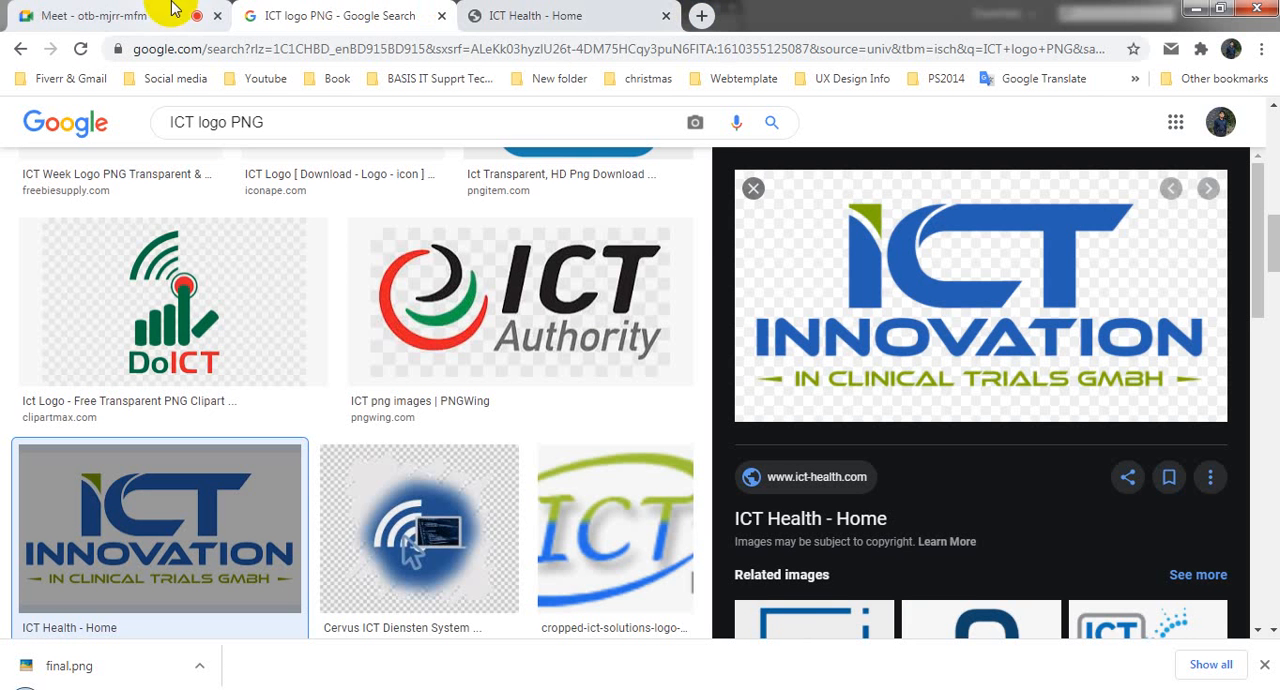
click(607, 10)
click(129, 12)
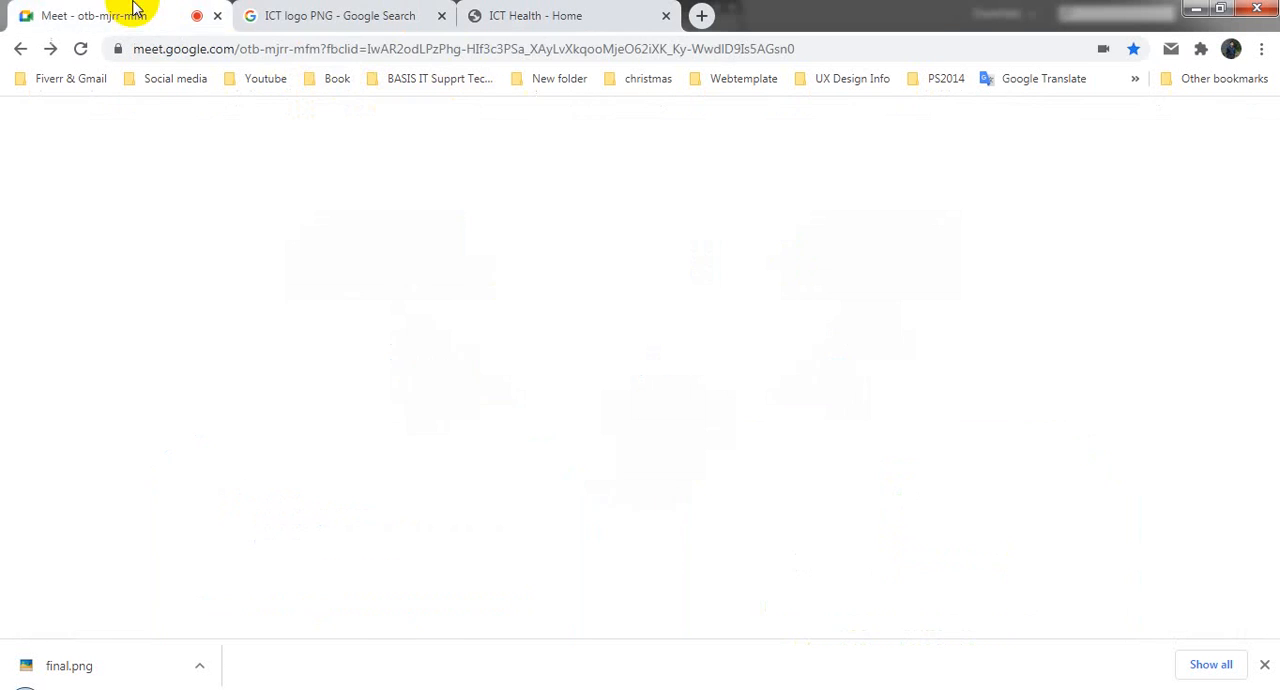
Step: Open Facebook from the social media bookmarks in a new browser tab, then switch back to Illustrator
click(425, 18)
click(701, 15)
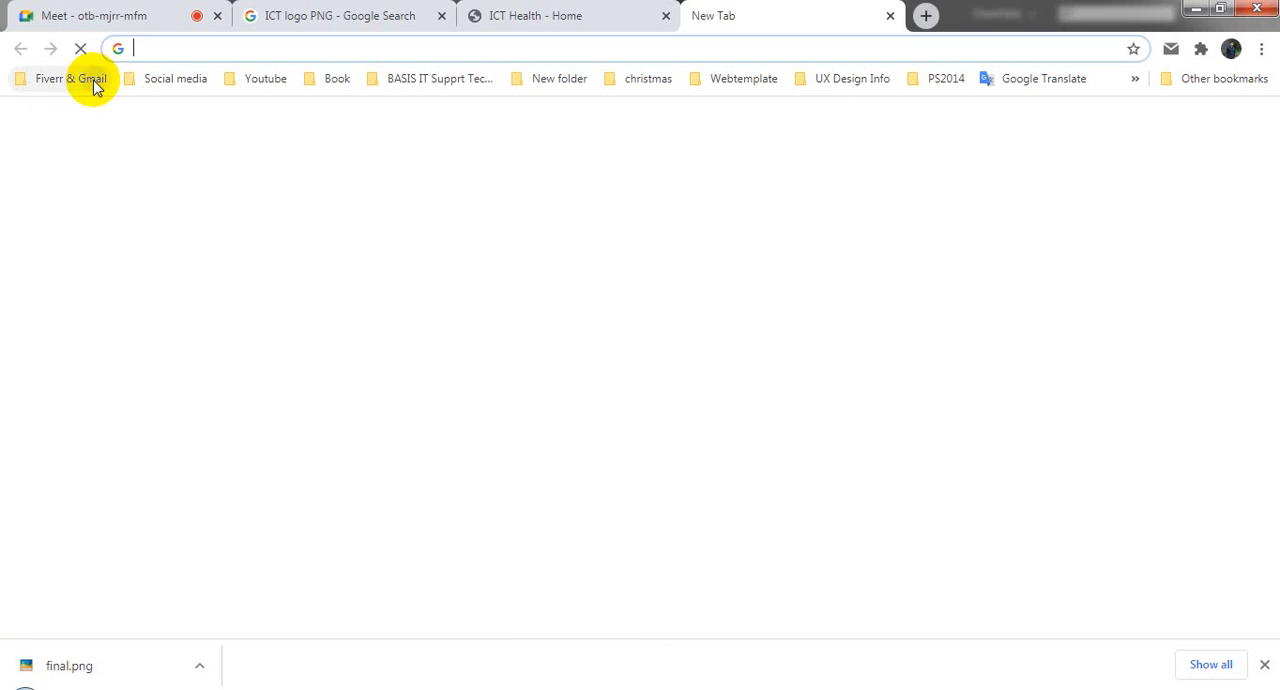
click(88, 80)
click(175, 80)
click(175, 80)
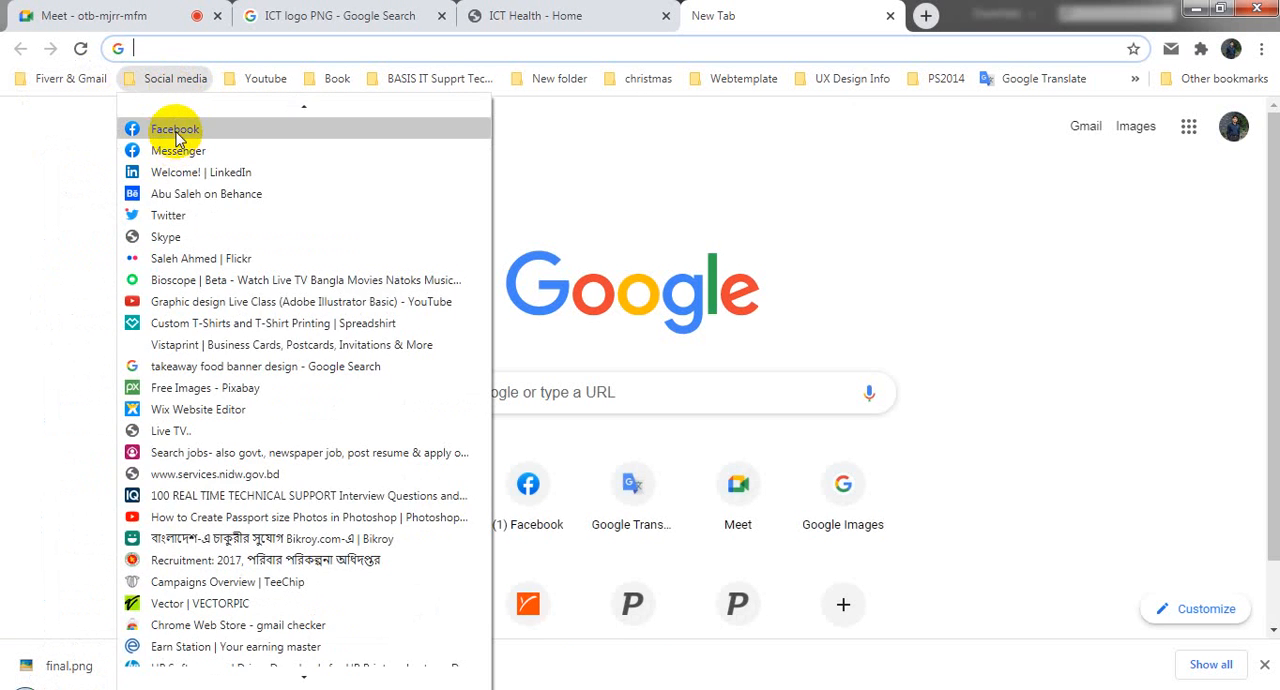
click(170, 130)
click(95, 10)
click(810, 10)
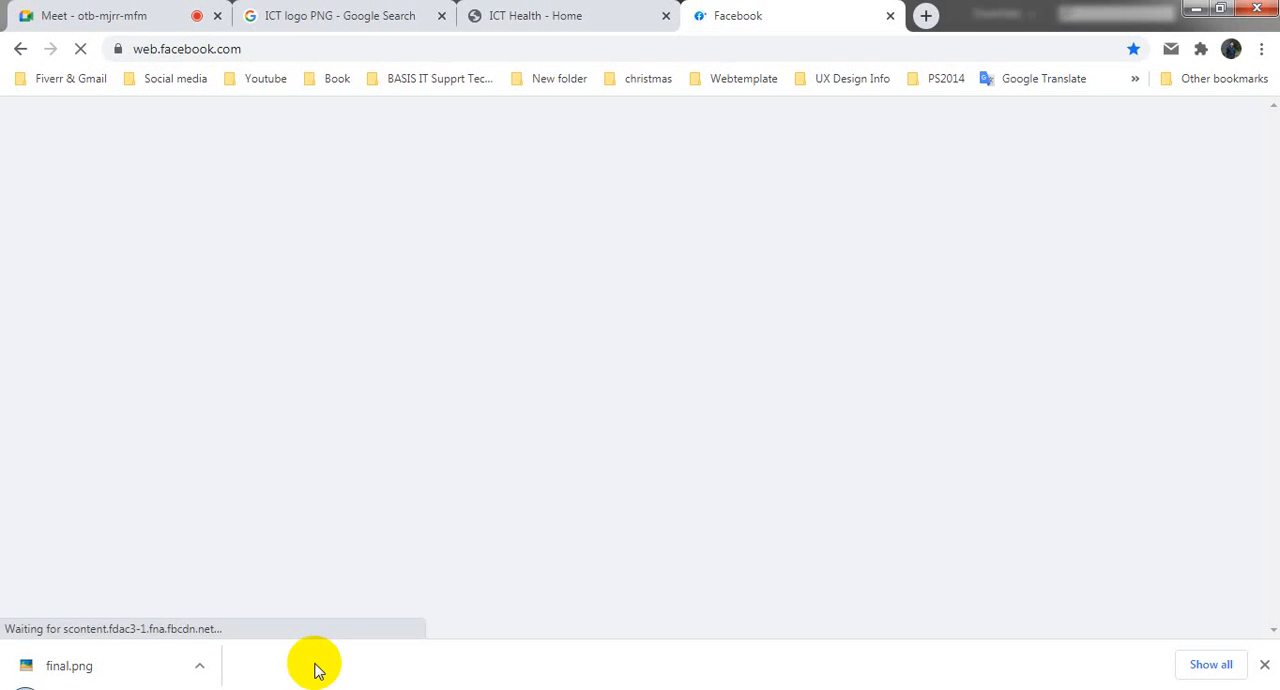
click(1187, 10)
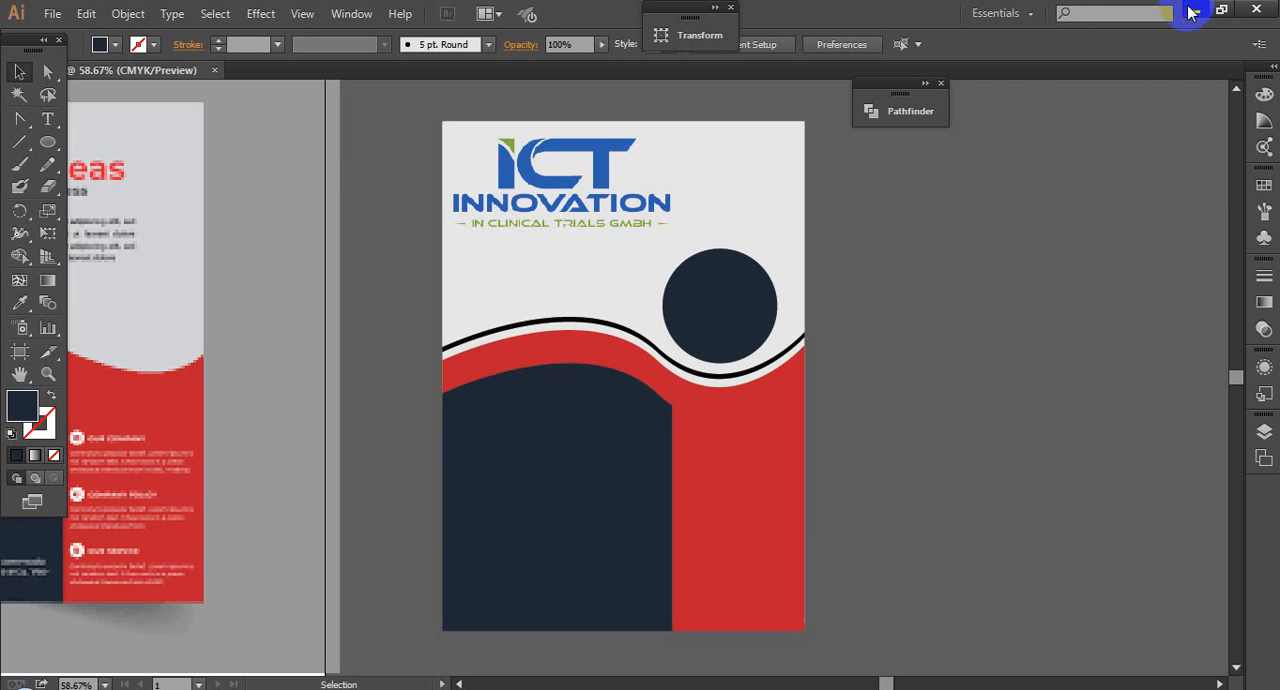
Step: Place the circular portrait PIC.png from the desktop into the document beside the flyer
click(1193, 12)
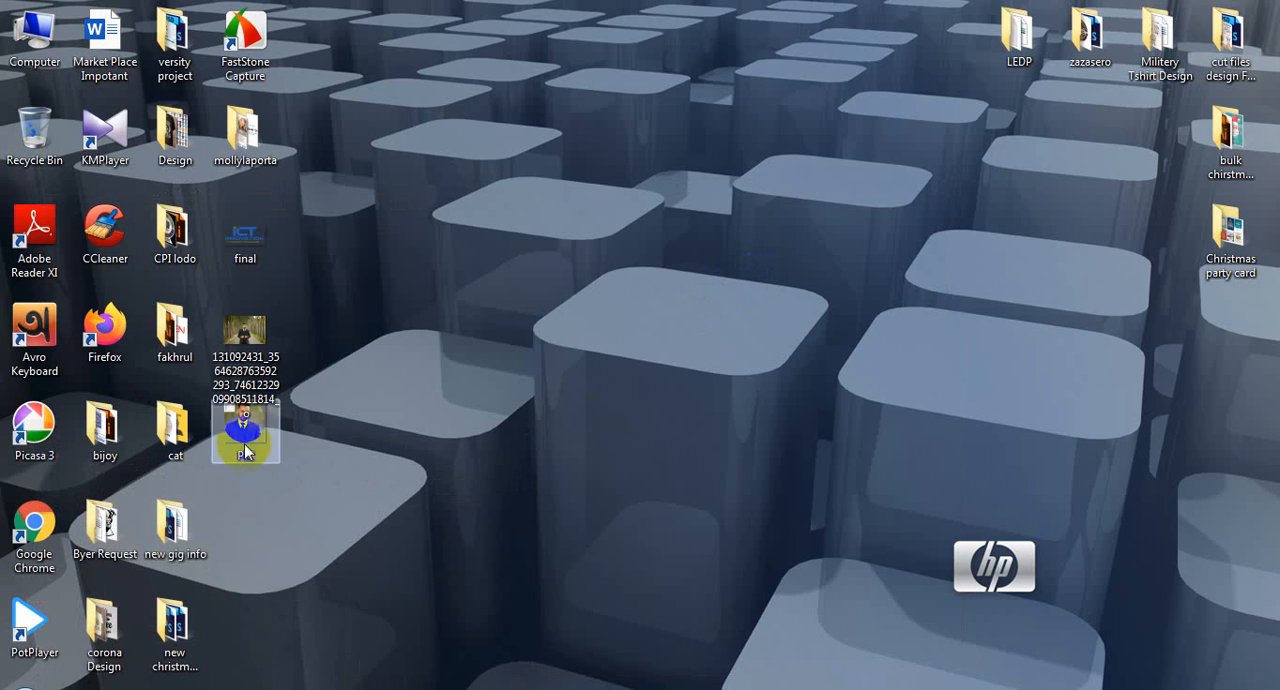
drag(245, 452, 1075, 381)
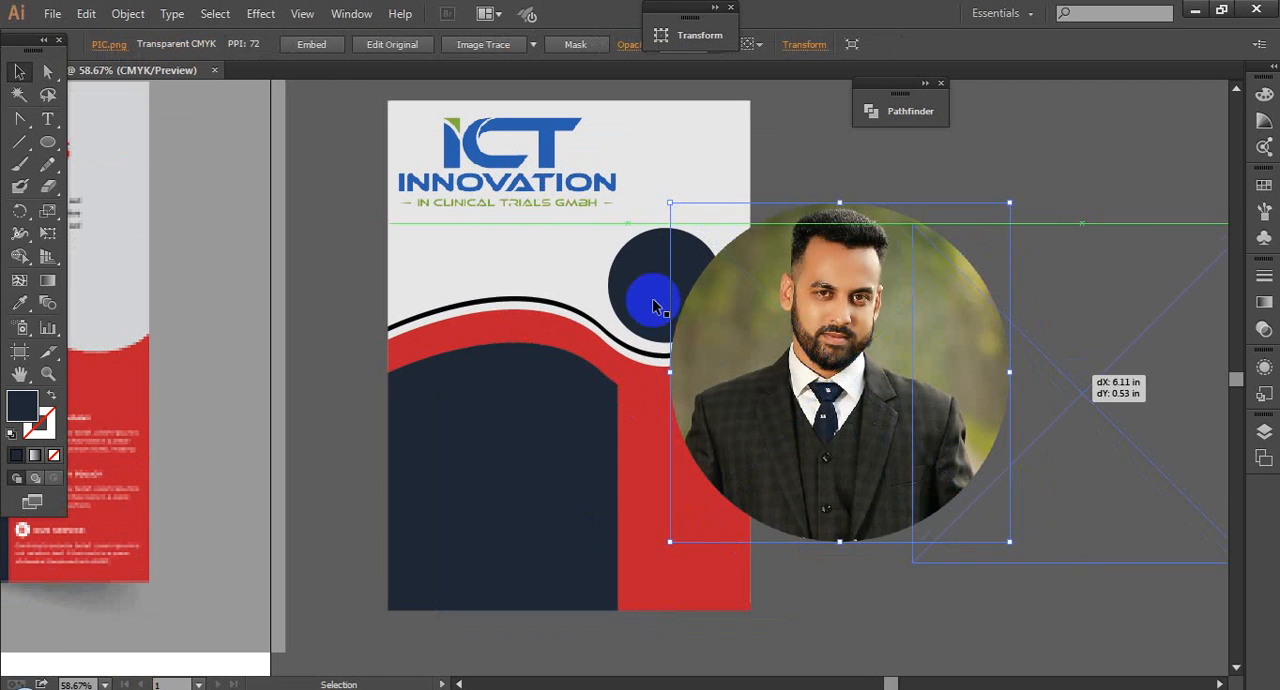
click(652, 286)
drag(889, 354, 742, 336)
Step: Move the navy circle off the flyer's right side and scale the portrait down to fit inside it
drag(501, 258, 803, 160)
click(1087, 231)
drag(1107, 208, 906, 405)
drag(837, 503, 1040, 265)
click(1041, 265)
drag(677, 110, 1072, 338)
scroll(954, 354, down, 3)
drag(959, 402, 1011, 385)
drag(848, 276, 874, 405)
click(863, 335)
drag(872, 360, 890, 376)
drag(817, 318, 841, 446)
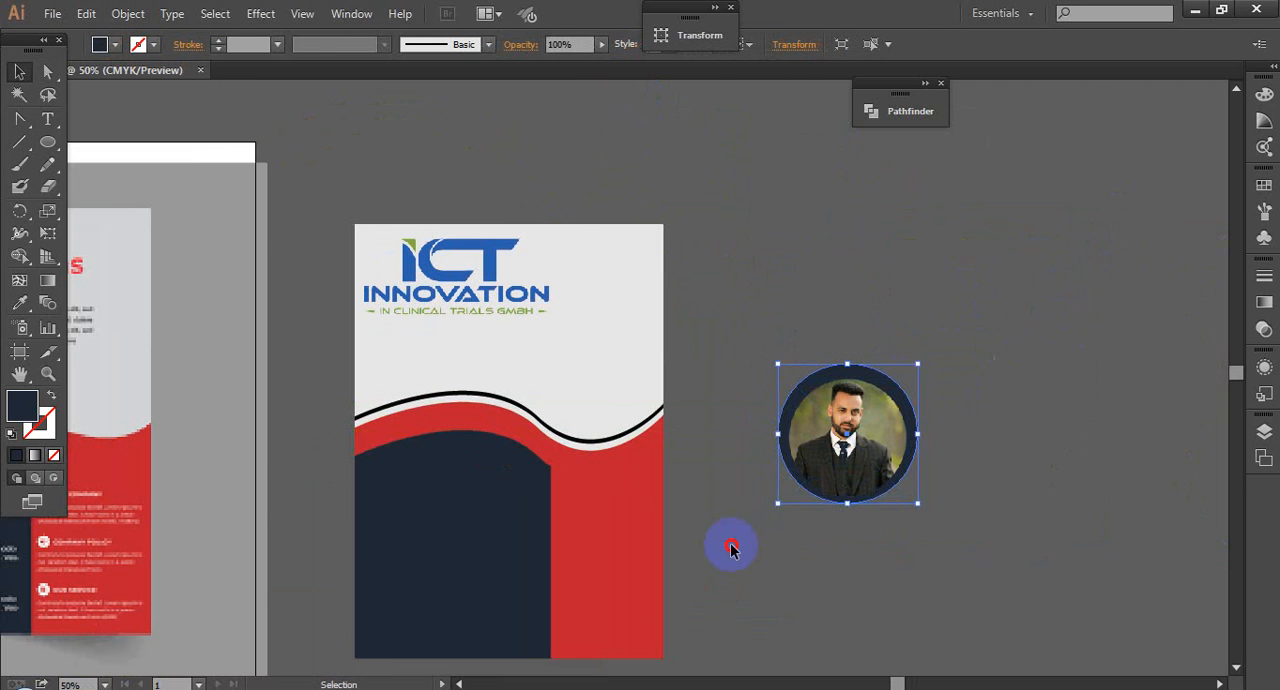
Step: Align the portrait and the navy circle to each other on both their vertical and horizontal centres
drag(732, 546, 860, 465)
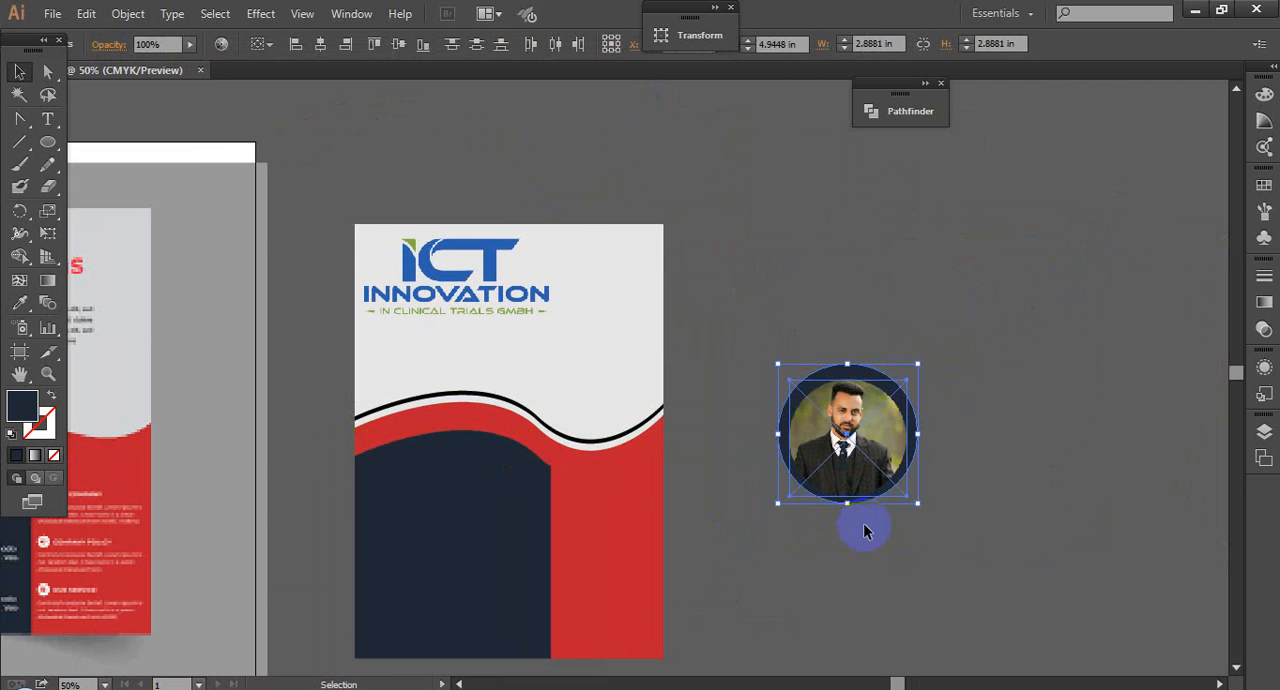
click(402, 46)
click(322, 45)
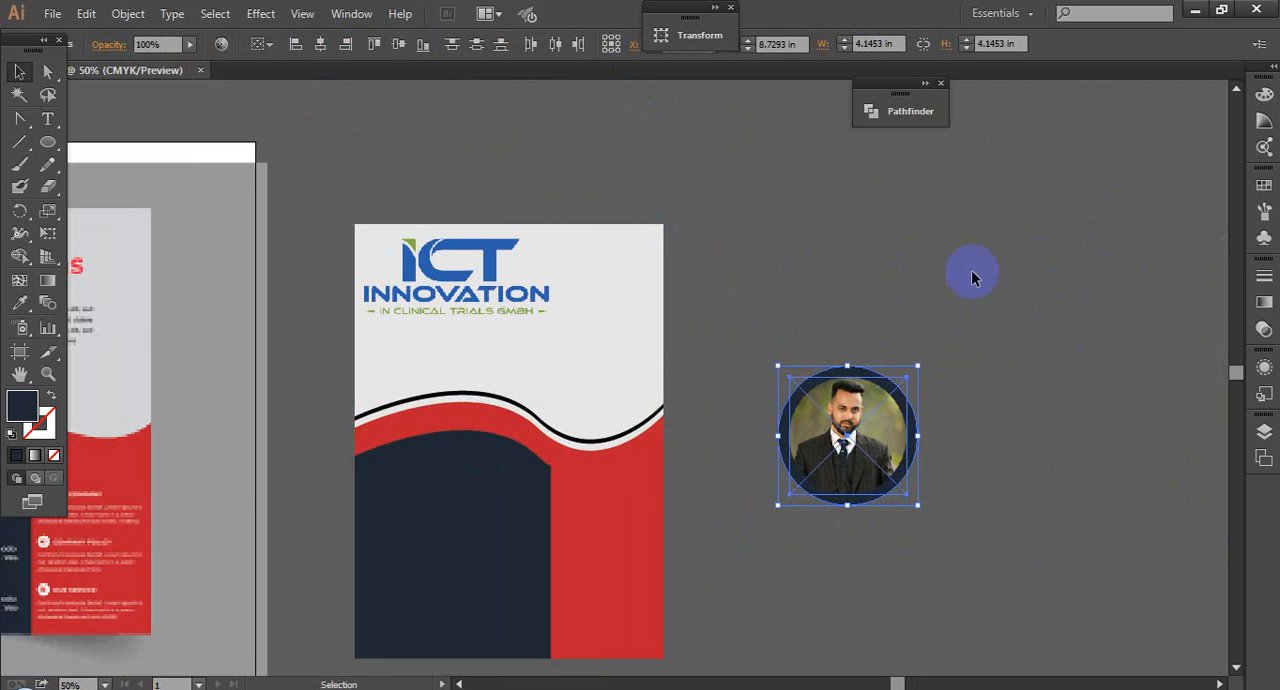
click(1005, 364)
drag(934, 509, 765, 435)
click(1060, 498)
Step: Enlarge the portrait from its centre so only a thin navy ring shows around it
key(ctrl+space)
drag(717, 306, 1068, 551)
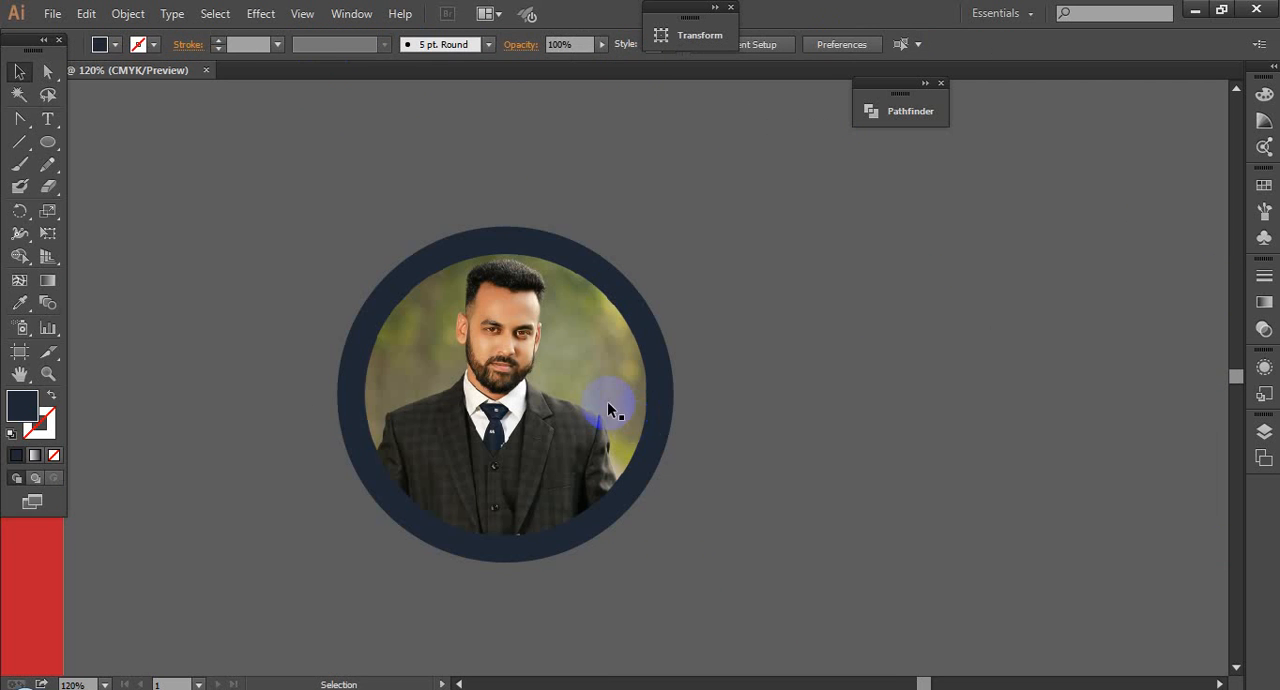
click(608, 404)
drag(647, 537, 668, 553)
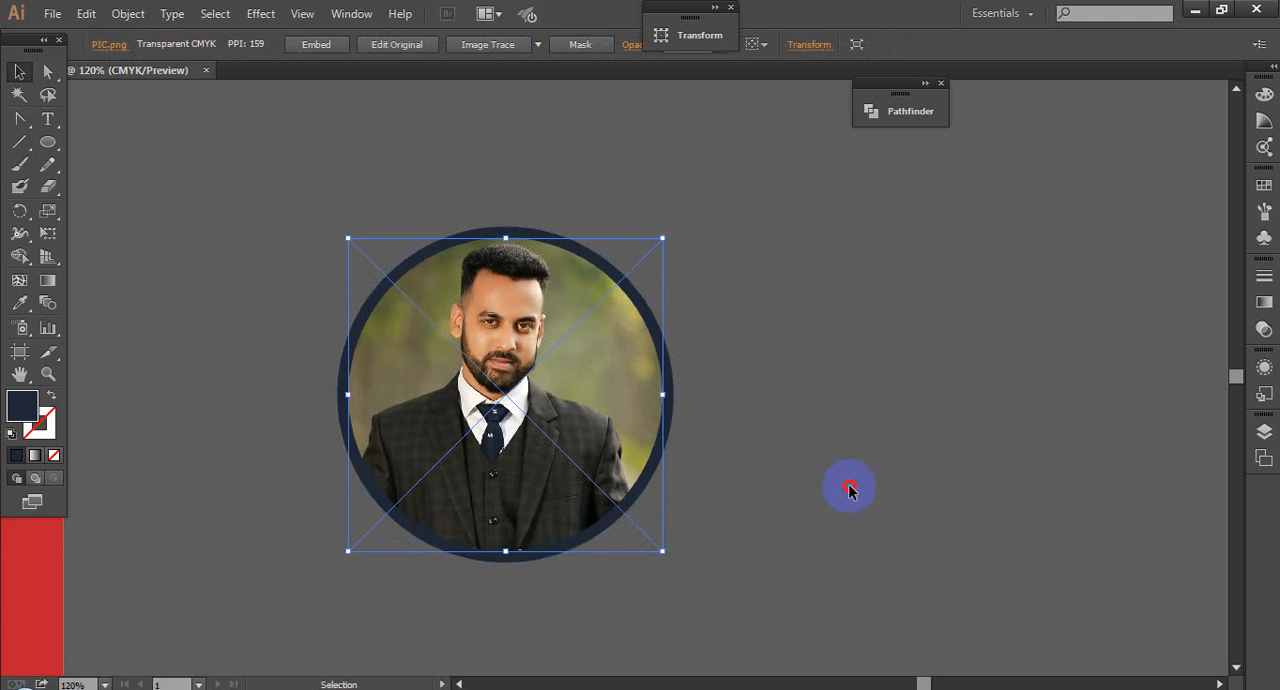
click(770, 431)
Step: Move the portrait together with its navy circle onto the flyer, over the dip of the wave
scroll(849, 339, down, 2)
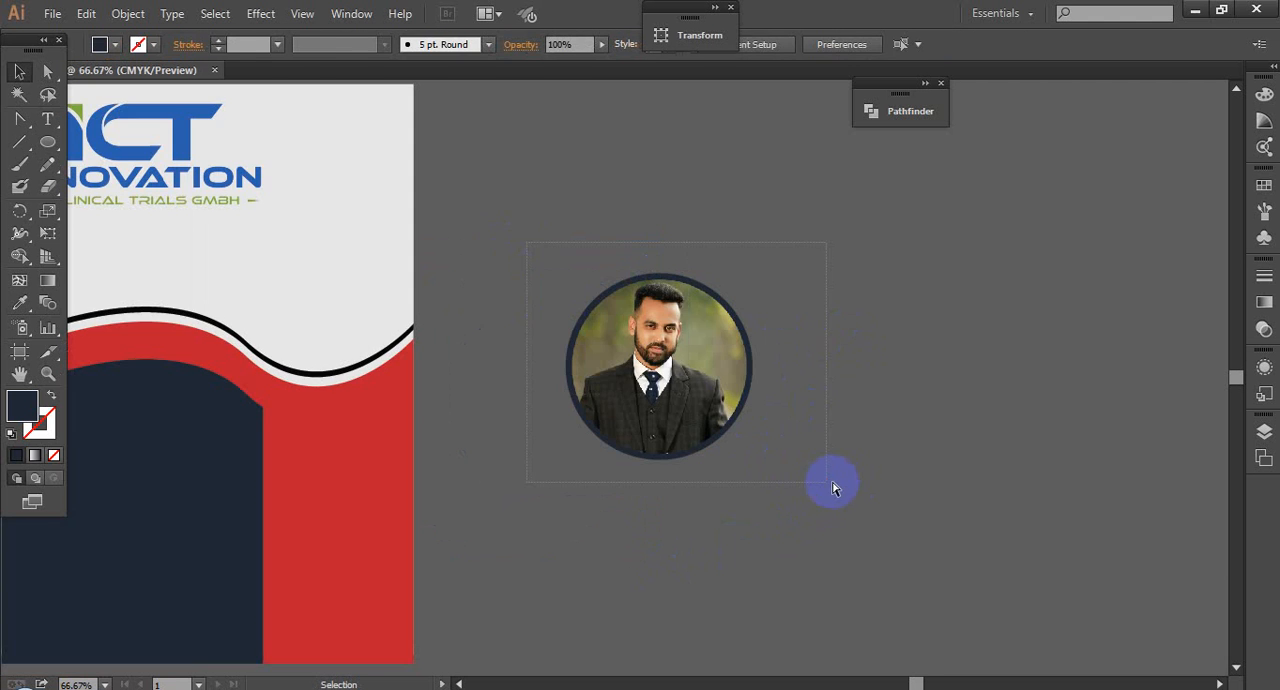
scroll(834, 480, down, 2)
drag(752, 430, 583, 382)
click(731, 391)
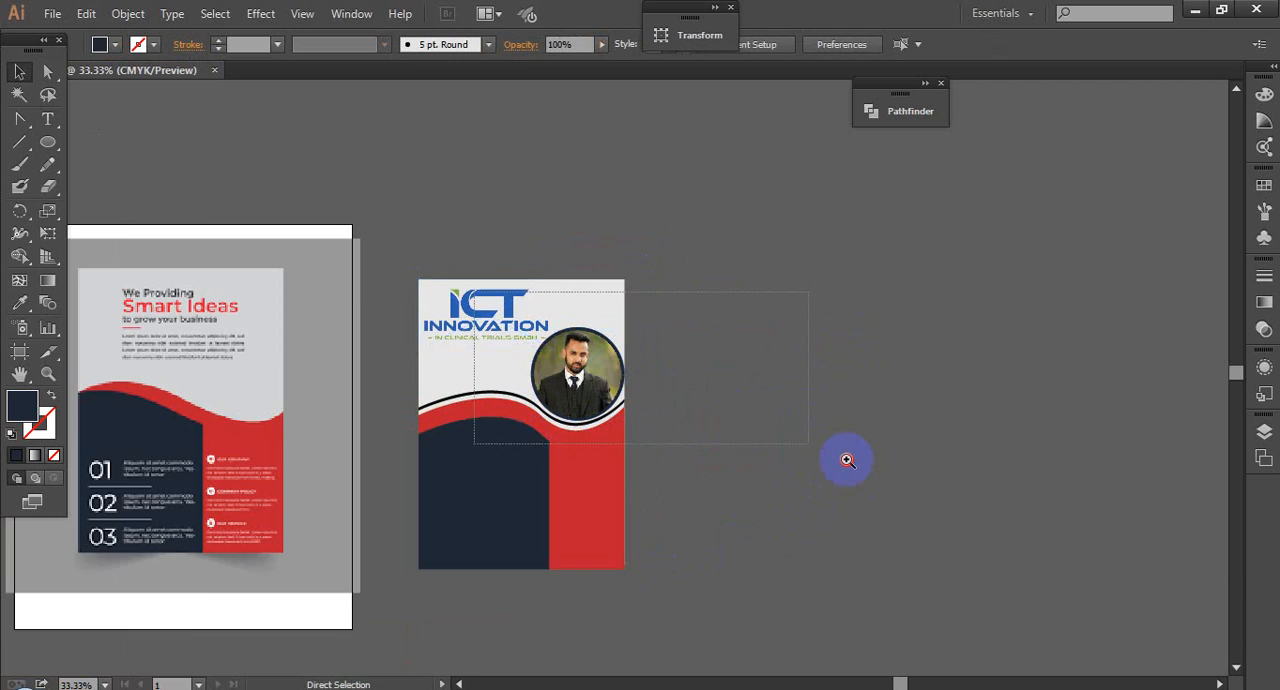
Step: Move the ringed portrait off the flyer's right side and ungroup it, separating the photo from the navy circle
drag(847, 460, 845, 458)
drag(736, 403, 770, 391)
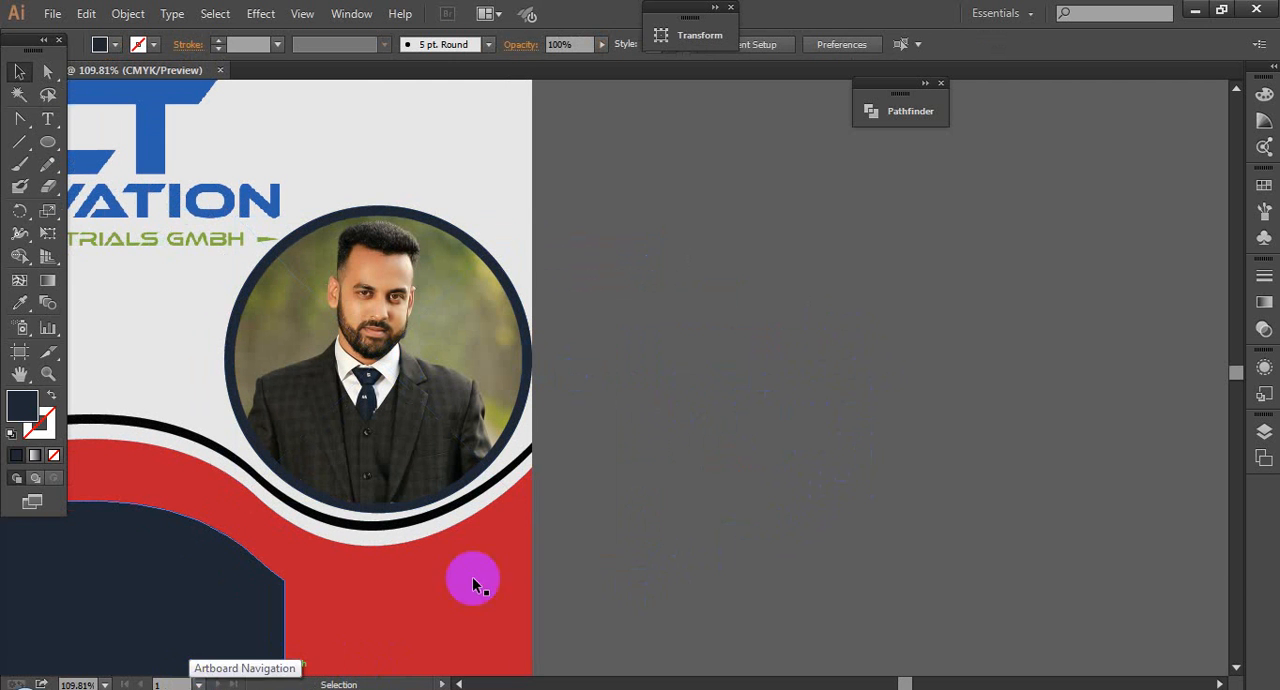
drag(378, 362, 687, 521)
right_click(925, 290)
click(975, 404)
click(862, 438)
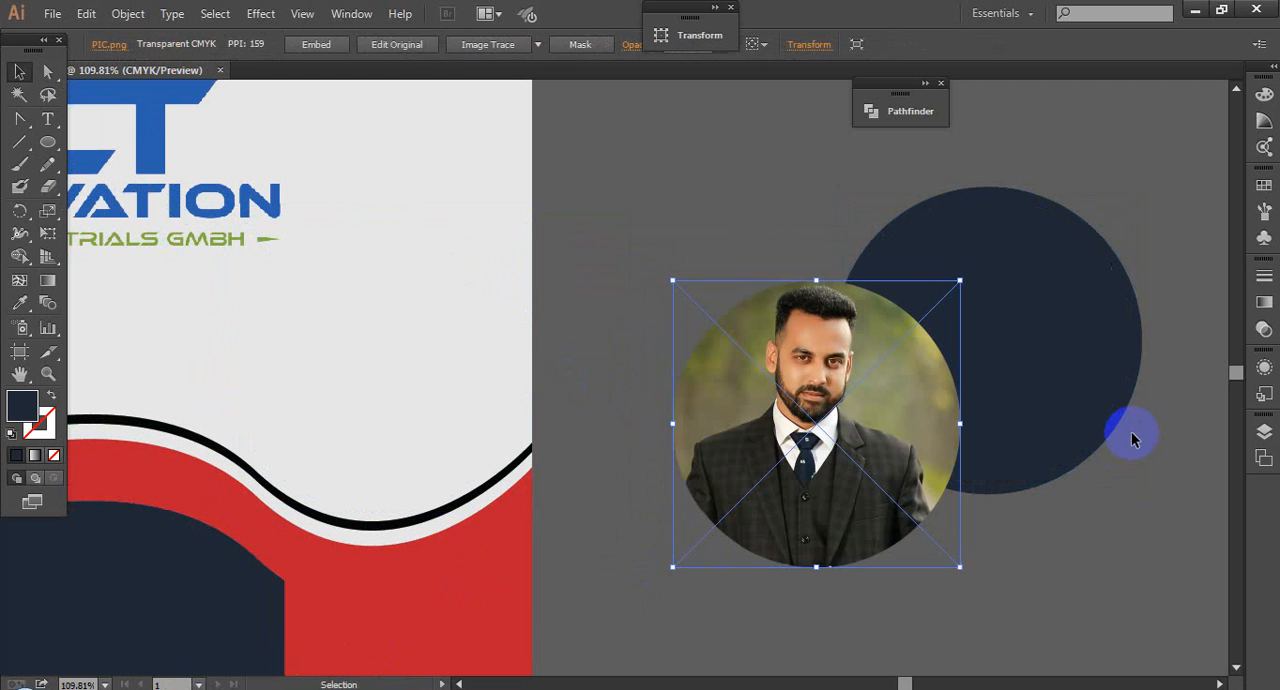
Step: Place the portrait photo back over the navy circle beside the flyer
drag(809, 443, 998, 376)
click(856, 293)
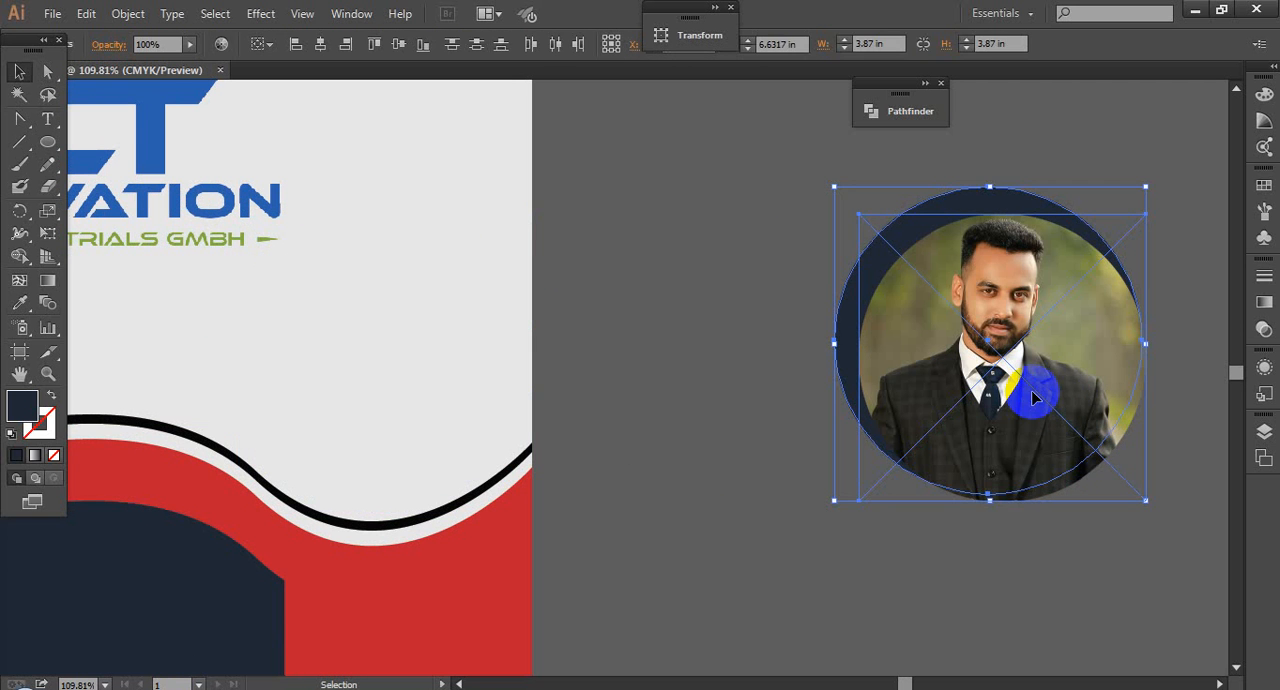
click(662, 465)
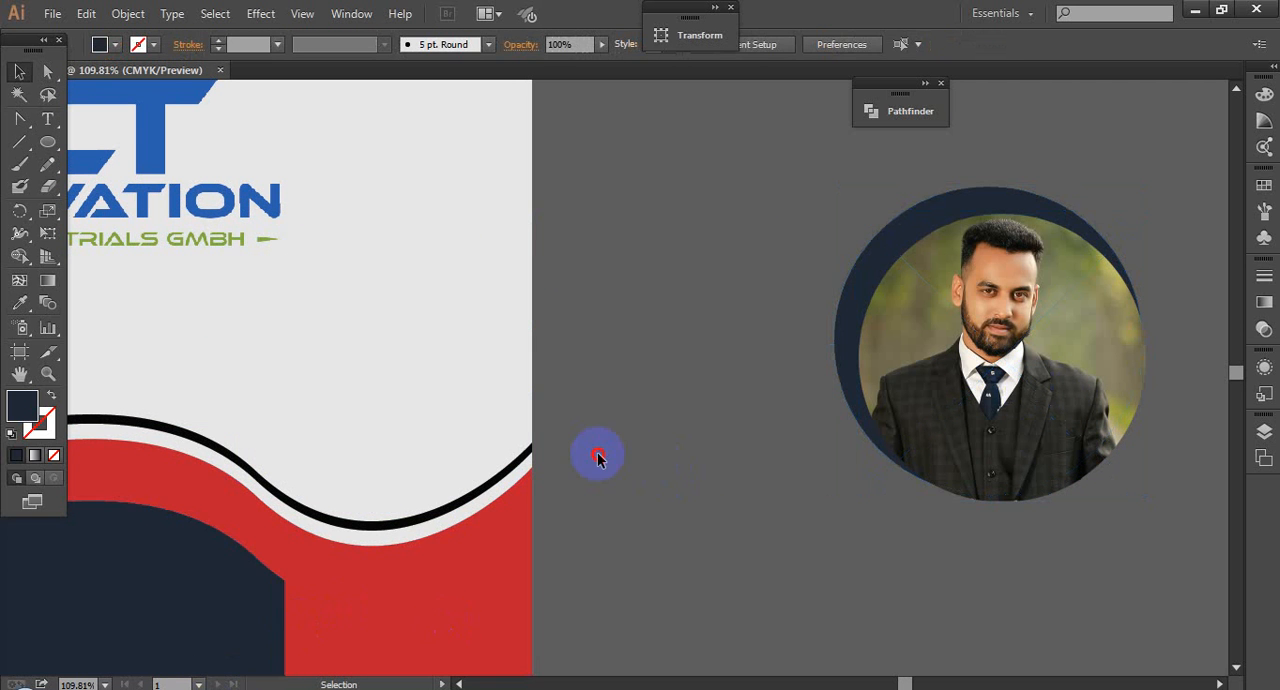
Step: Place the full outdoor photo of the man from the desktop into the document, to the right of the circular portrait
click(1203, 9)
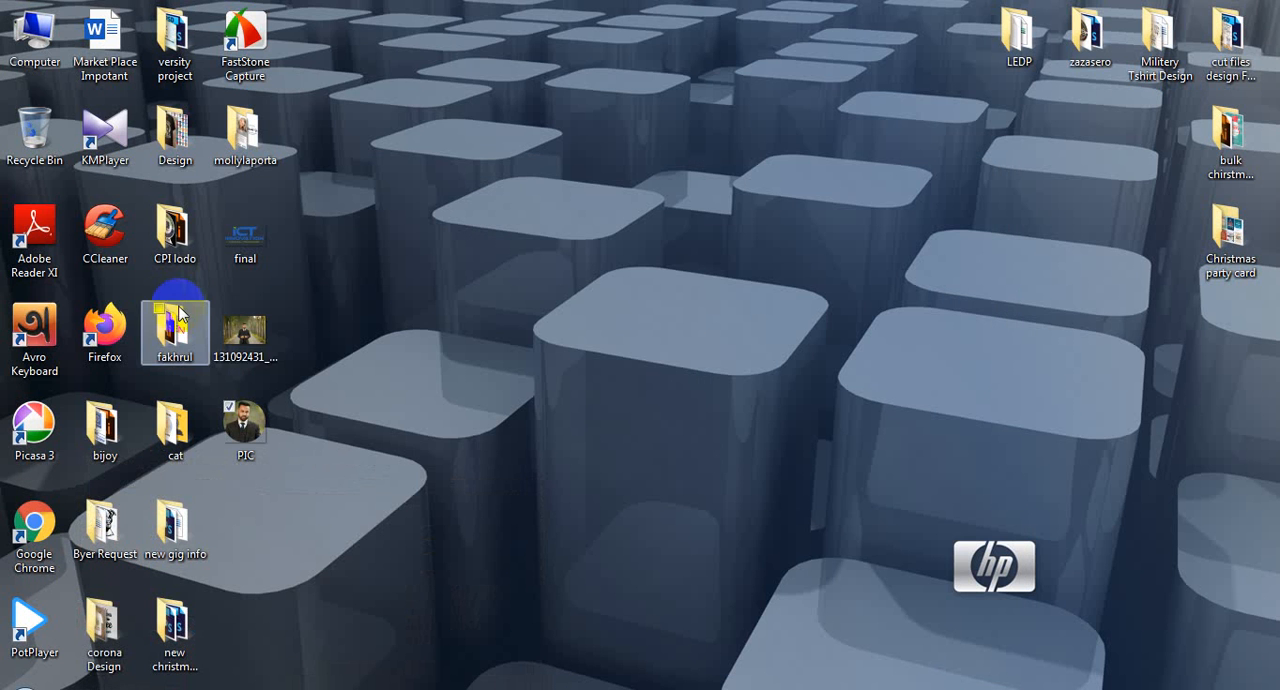
drag(245, 330, 820, 353)
scroll(800, 408, down, 3)
drag(726, 335, 594, 240)
drag(811, 409, 939, 510)
drag(694, 387, 292, 334)
drag(519, 344, 987, 360)
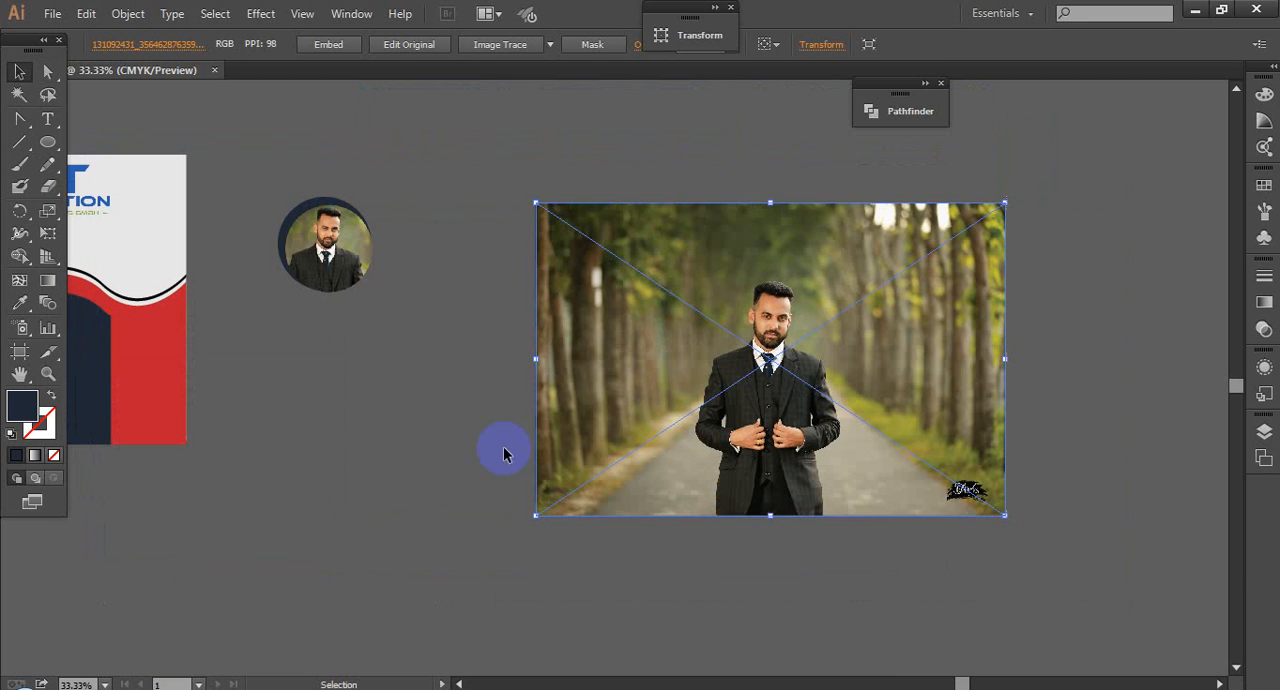
click(504, 450)
Step: Draw a navy circle over the man's head in the outdoor photo and send it to the back
drag(776, 322, 826, 408)
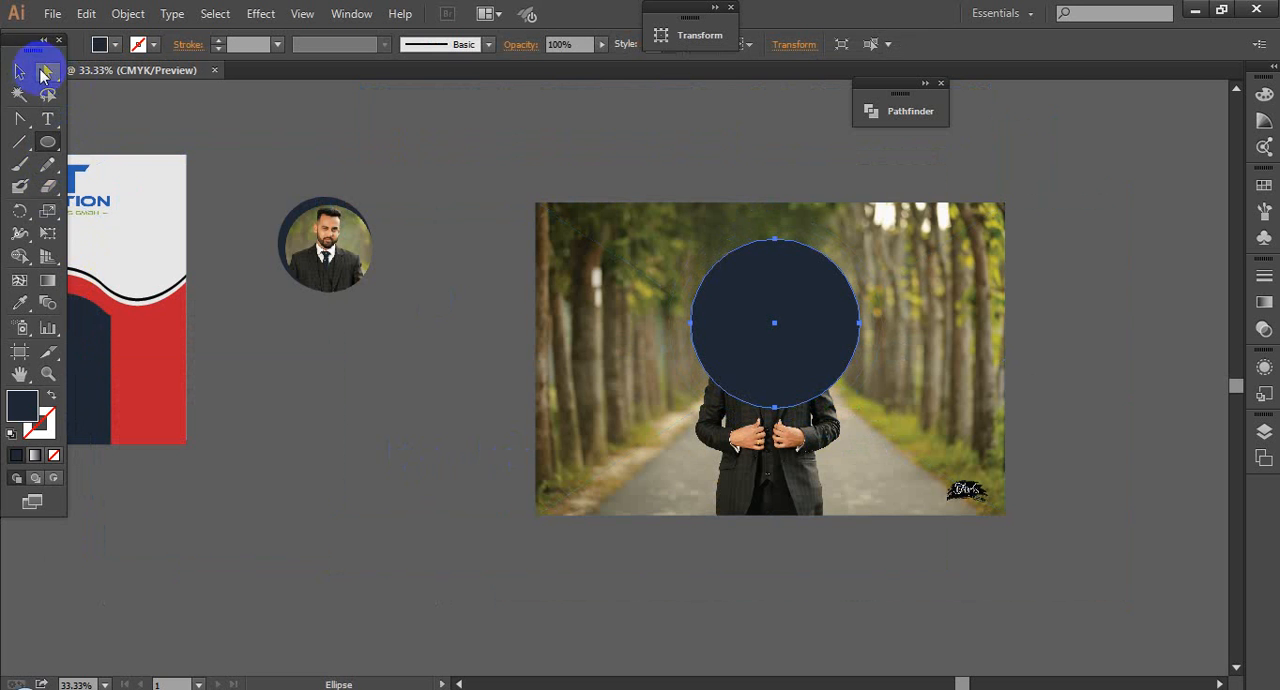
click(37, 74)
right_click(723, 296)
mouse_move(806, 566)
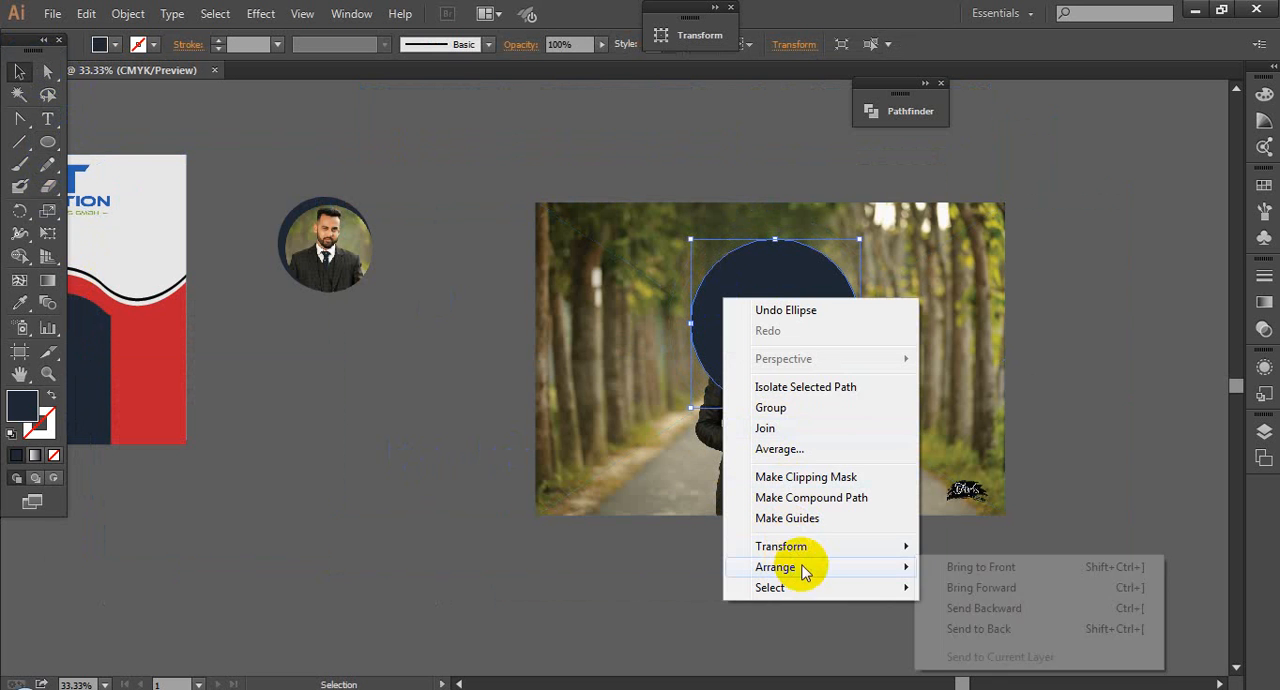
click(1012, 636)
Step: Try an inverted opacity mask made from the outdoor photo and the navy circle, then undo it
drag(1024, 538, 853, 323)
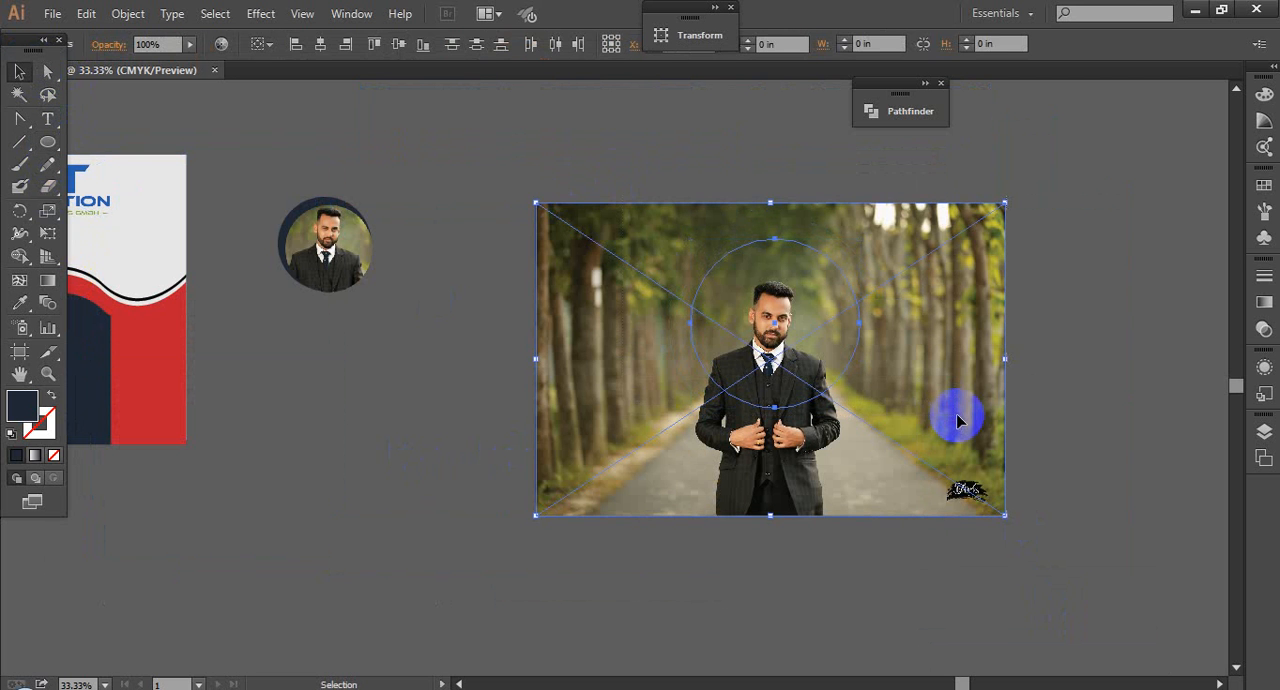
click(1268, 335)
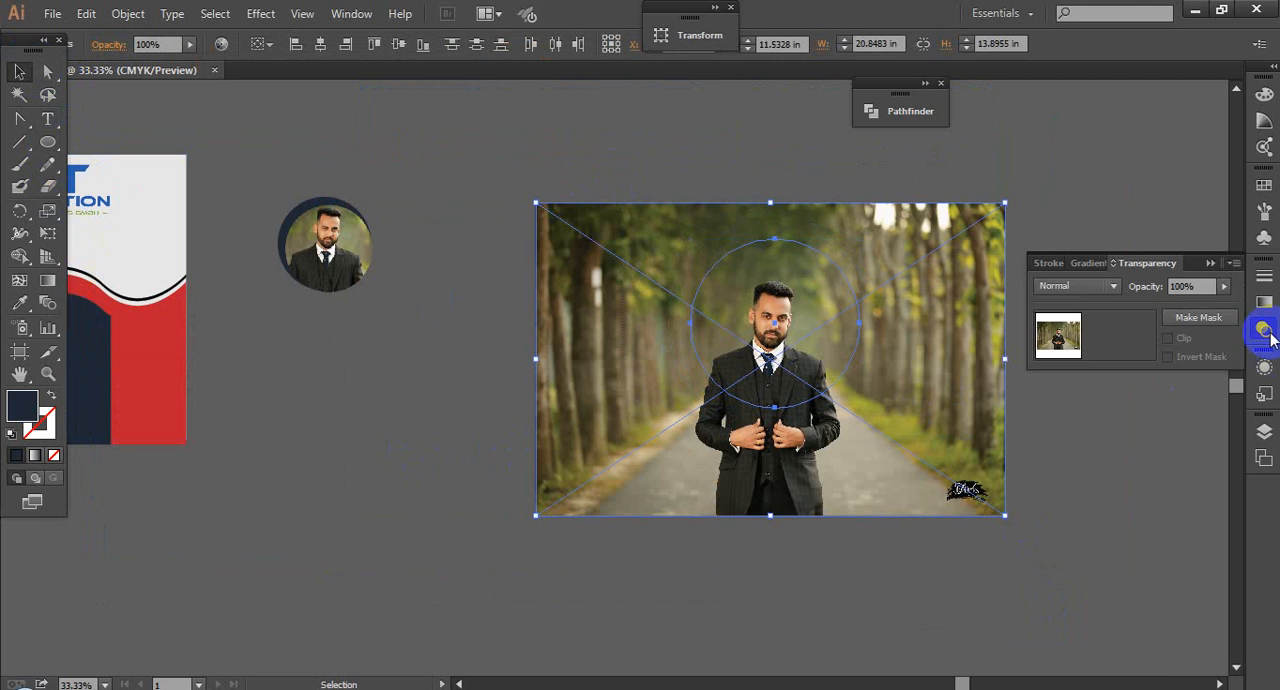
click(1205, 319)
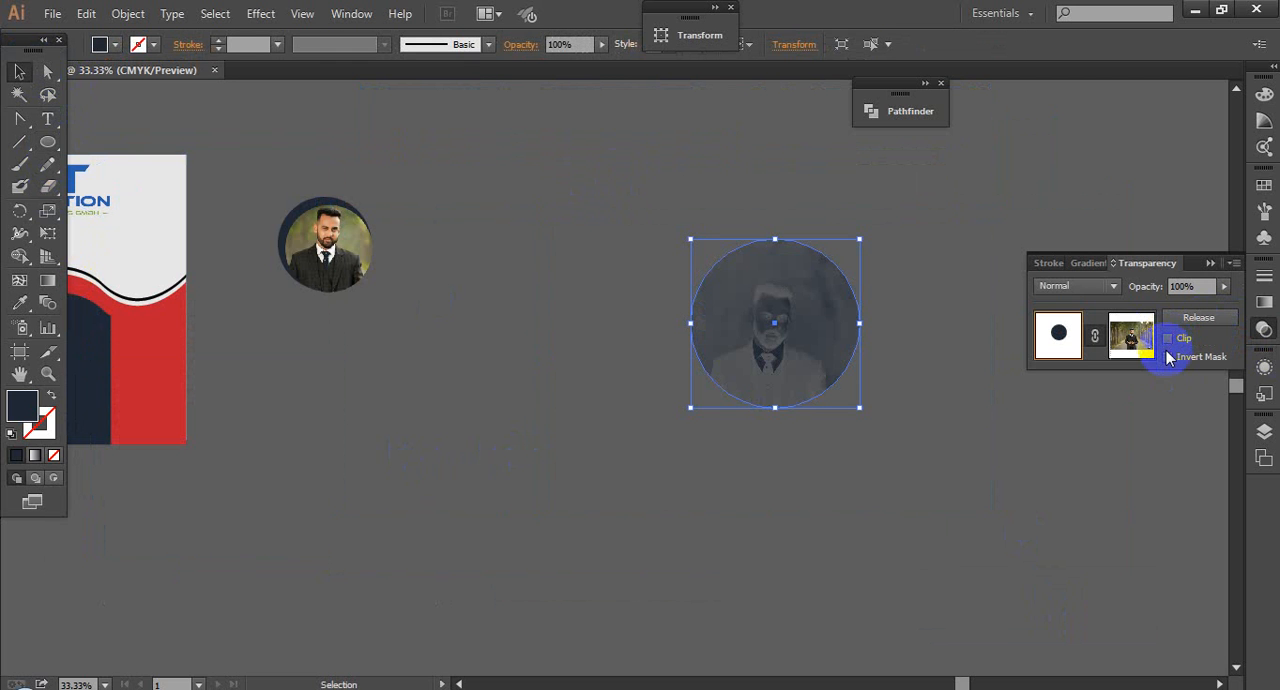
click(1168, 357)
click(907, 455)
key(z)
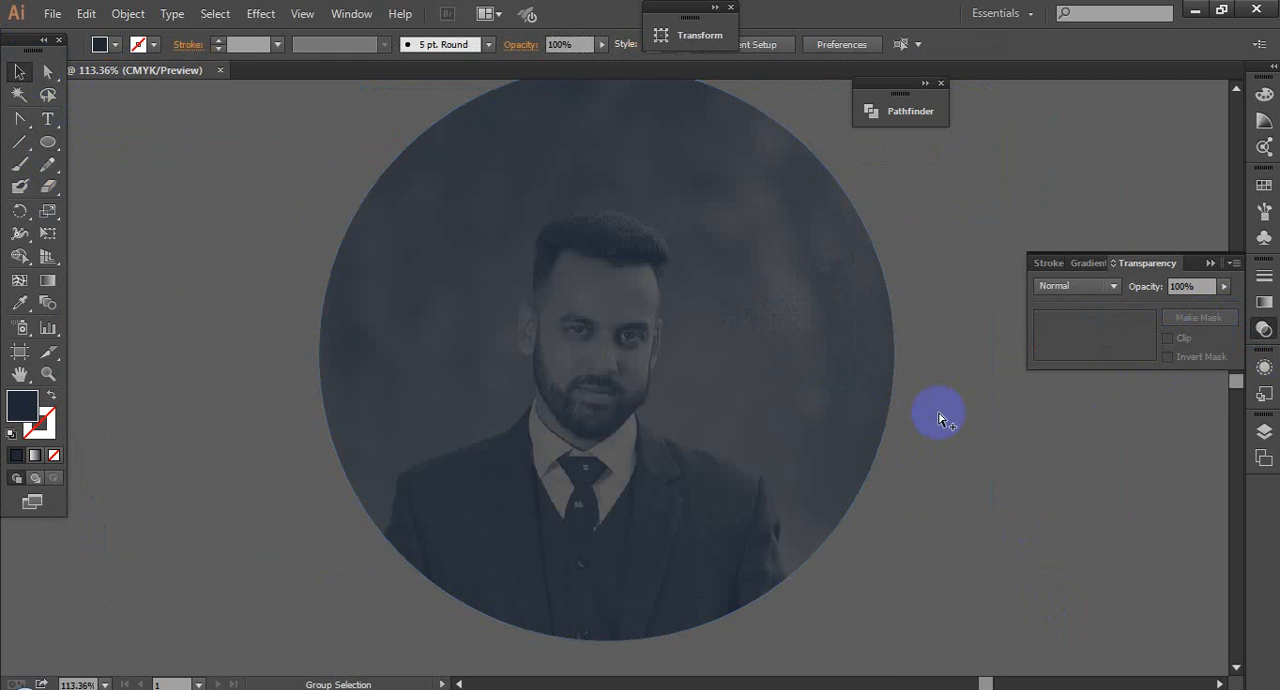
key(ctrl+0)
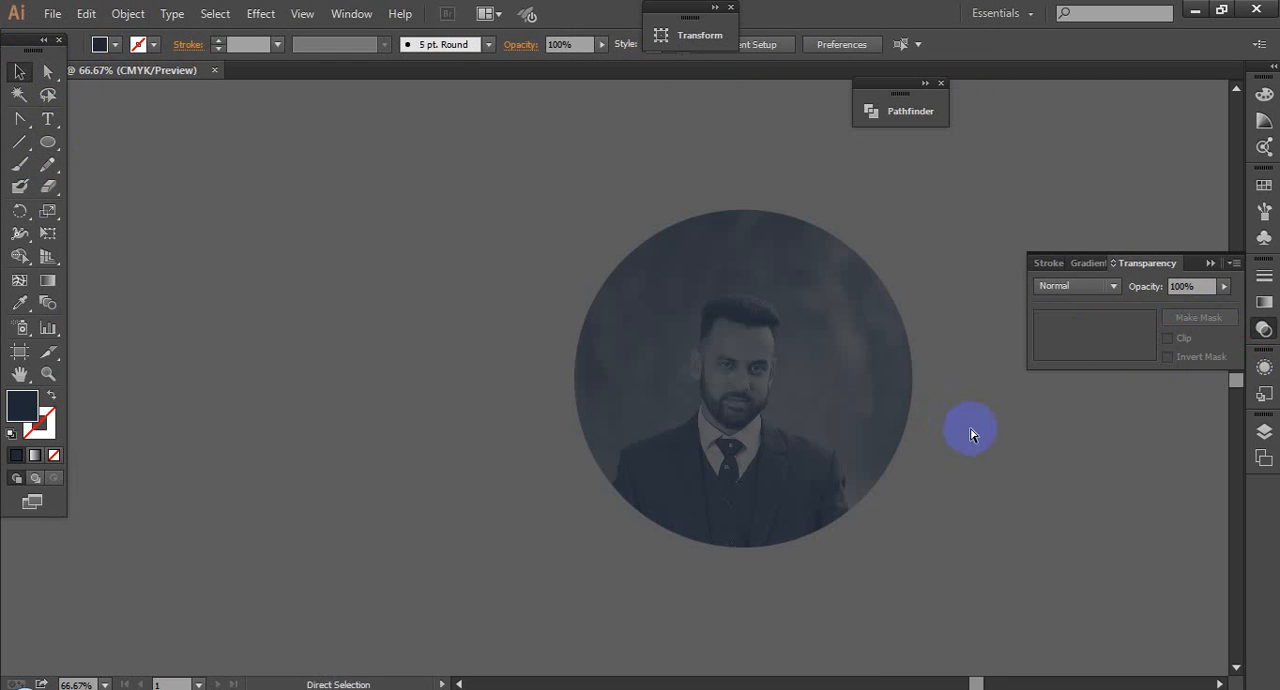
key(ctrl+a)
key(ctrl+z)
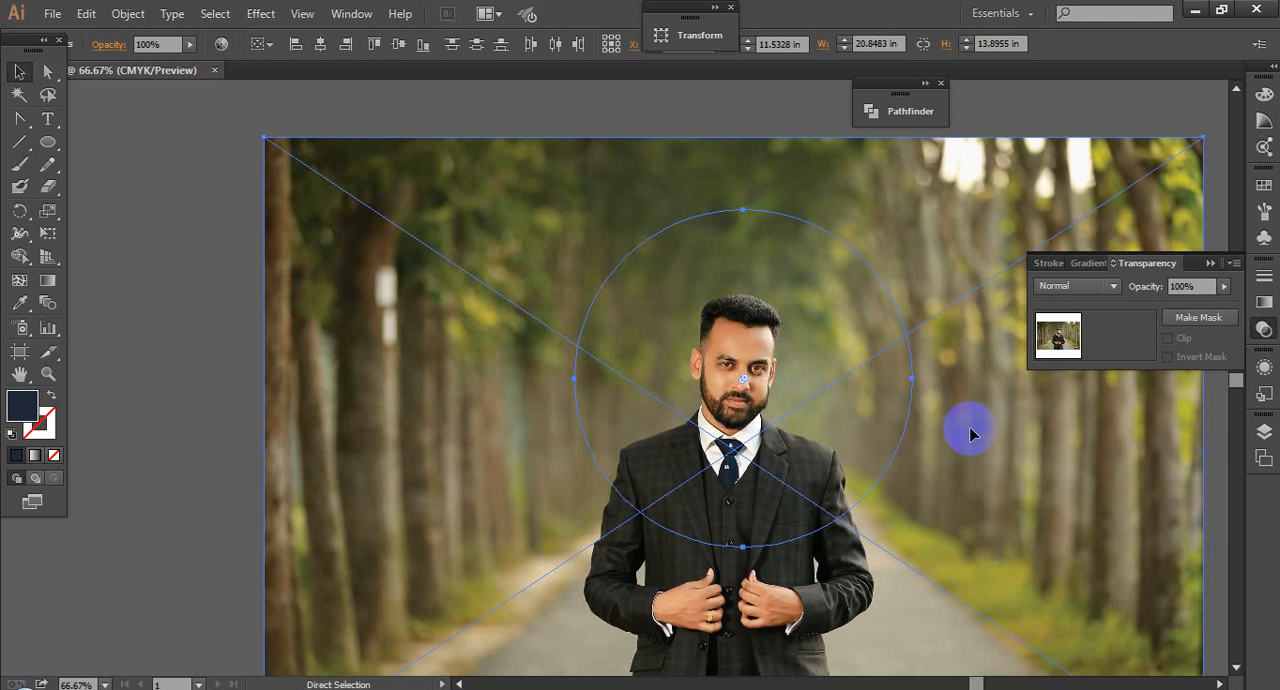
Step: Send the outdoor photo behind the navy circle and make an opacity mask from the two objects
click(213, 198)
click(764, 344)
right_click(764, 344)
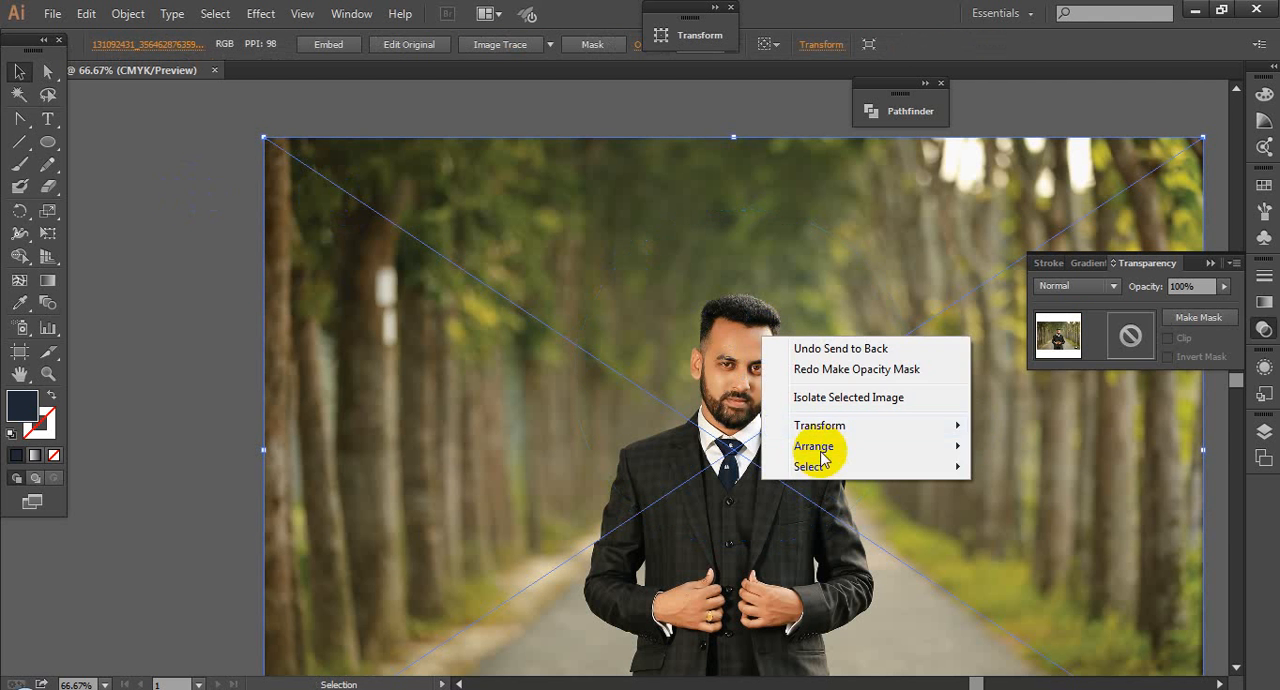
mouse_move(820, 440)
click(1000, 507)
drag(185, 228, 950, 380)
click(1196, 317)
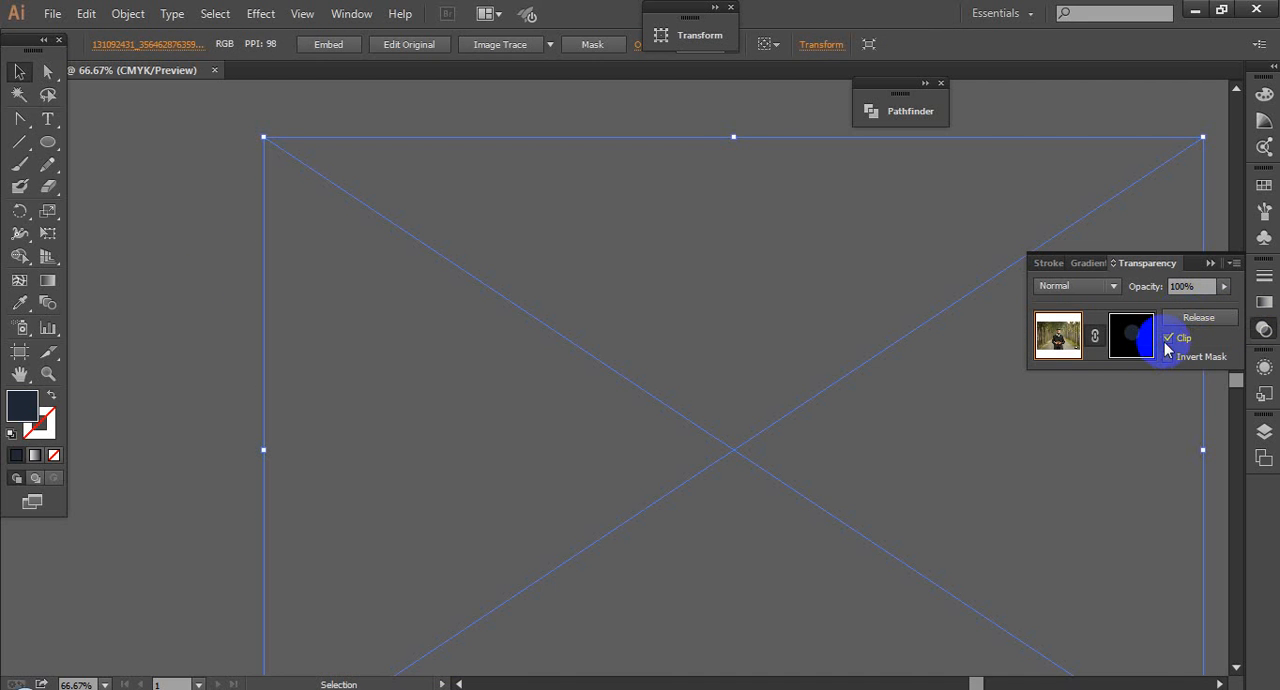
Step: Undo the opacity mask and the stacking change of the outdoor photo
key(ctrl+z)
key(ctrl+z)
key(ctrl+z)
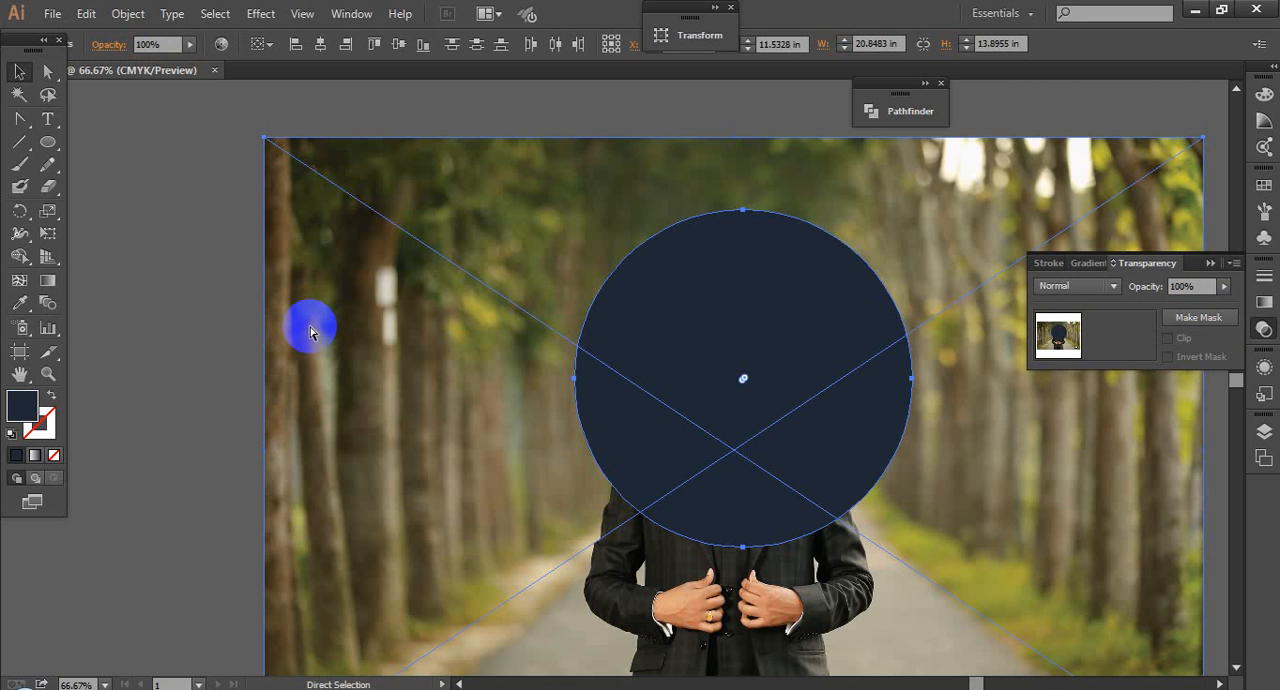
key(ctrl+z)
Step: Move the outdoor photo sideways so it no longer covers the navy circle
click(282, 312)
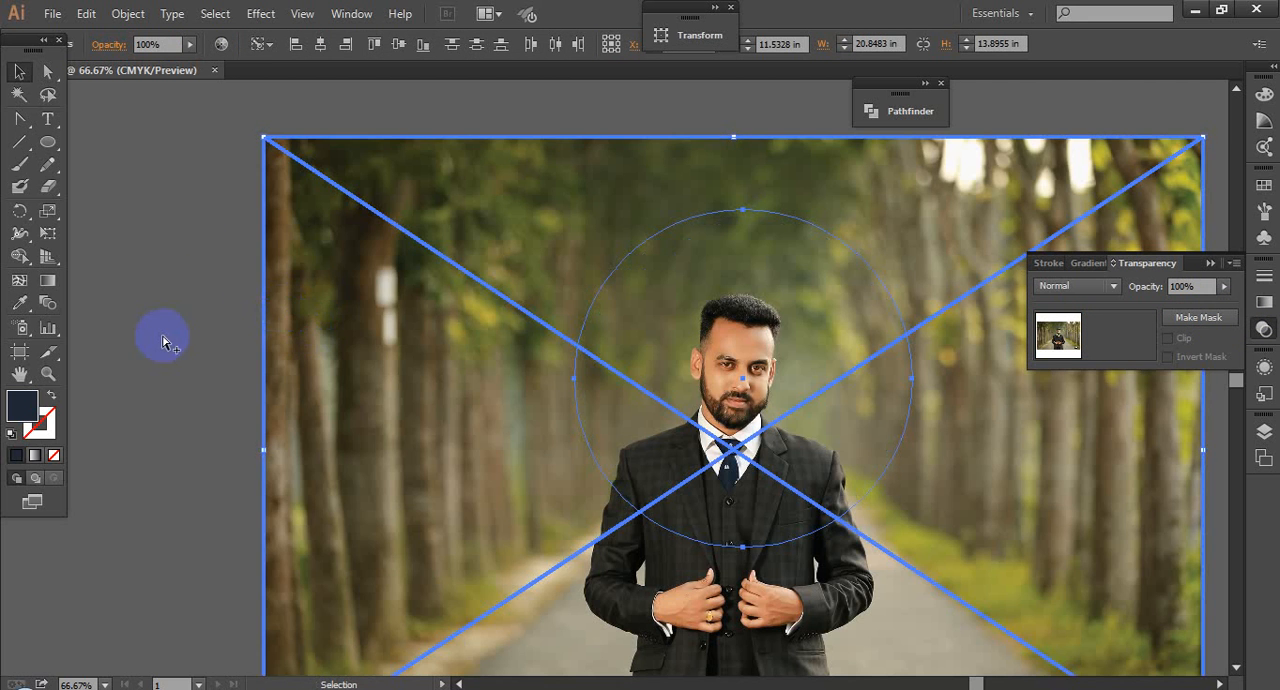
scroll(163, 336, down, 3)
click(712, 362)
click(379, 360)
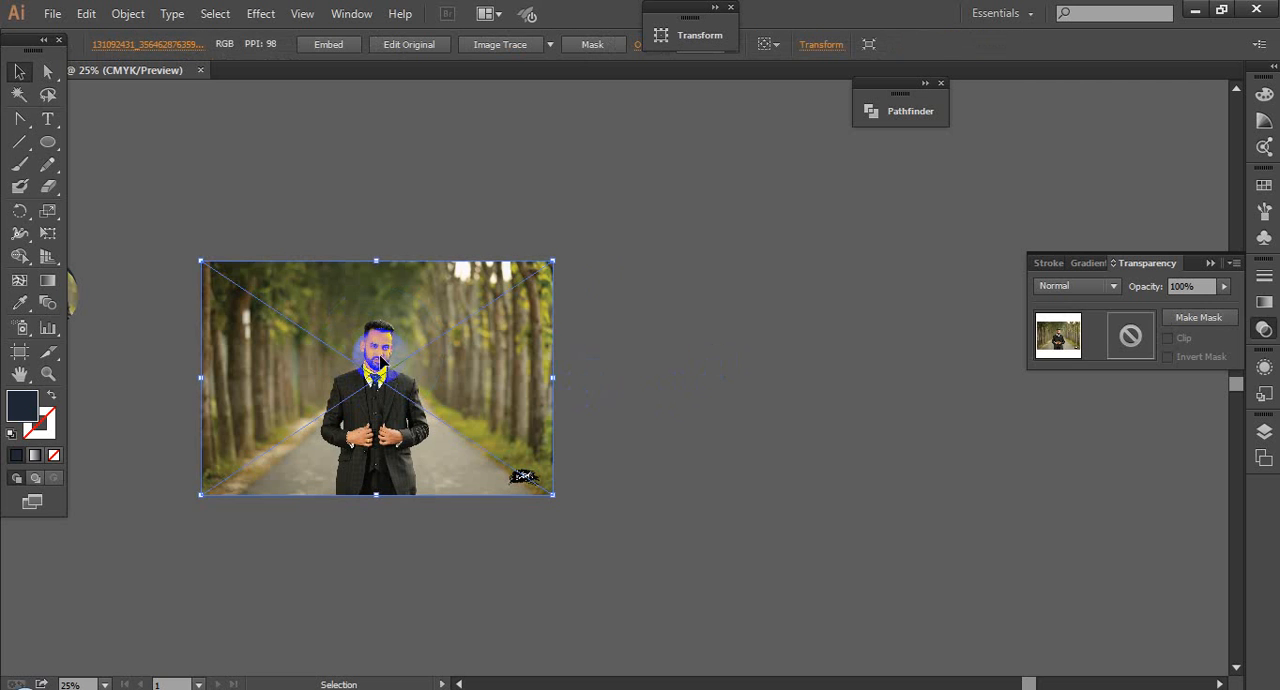
drag(548, 307, 837, 307)
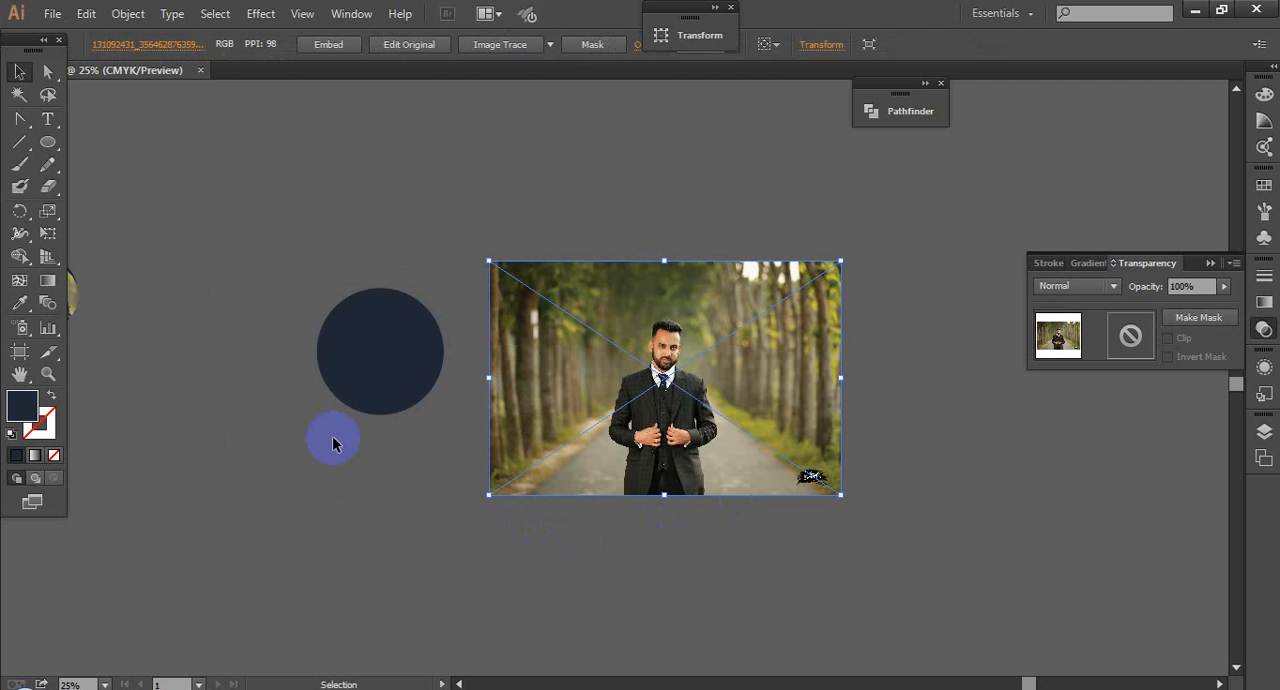
Step: Move the navy circle behind the outdoor photo, then delete both objects
click(222, 440)
drag(222, 440, 453, 447)
drag(563, 351, 743, 338)
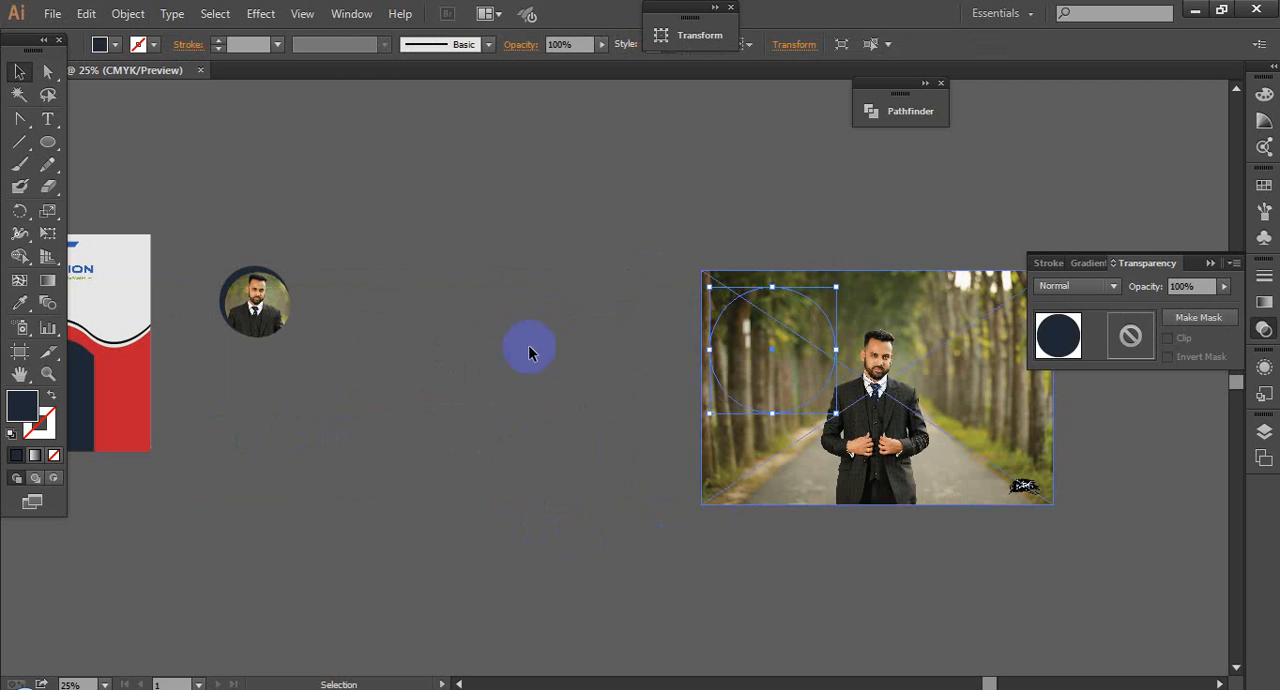
drag(646, 249, 878, 420)
key(Delete)
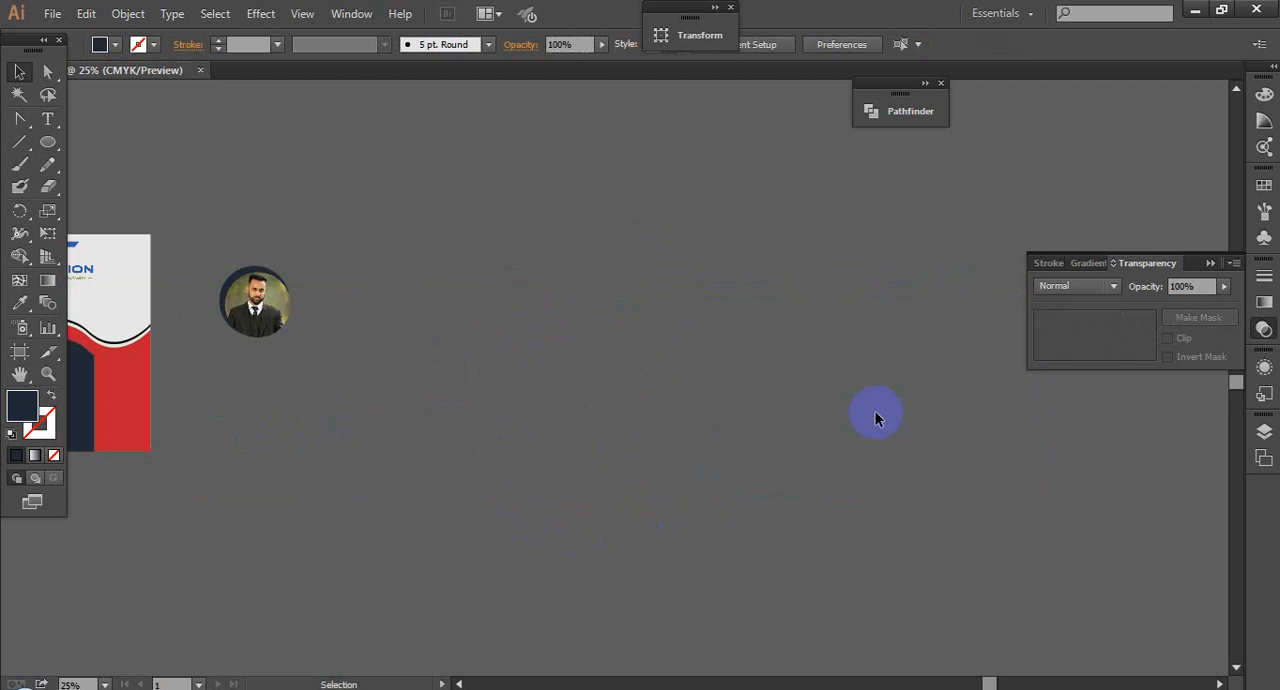
Step: Centre the circular portrait and the navy circle on each other horizontally and vertically
drag(561, 428, 754, 424)
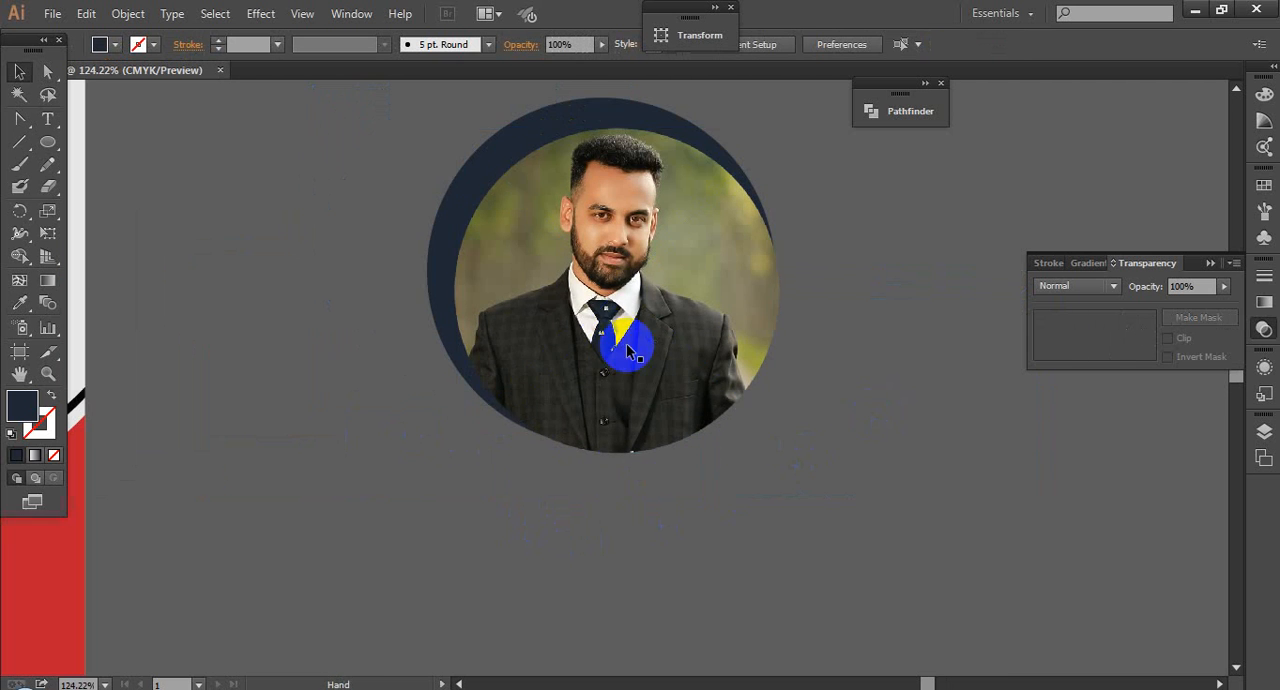
click(627, 347)
drag(905, 171, 489, 411)
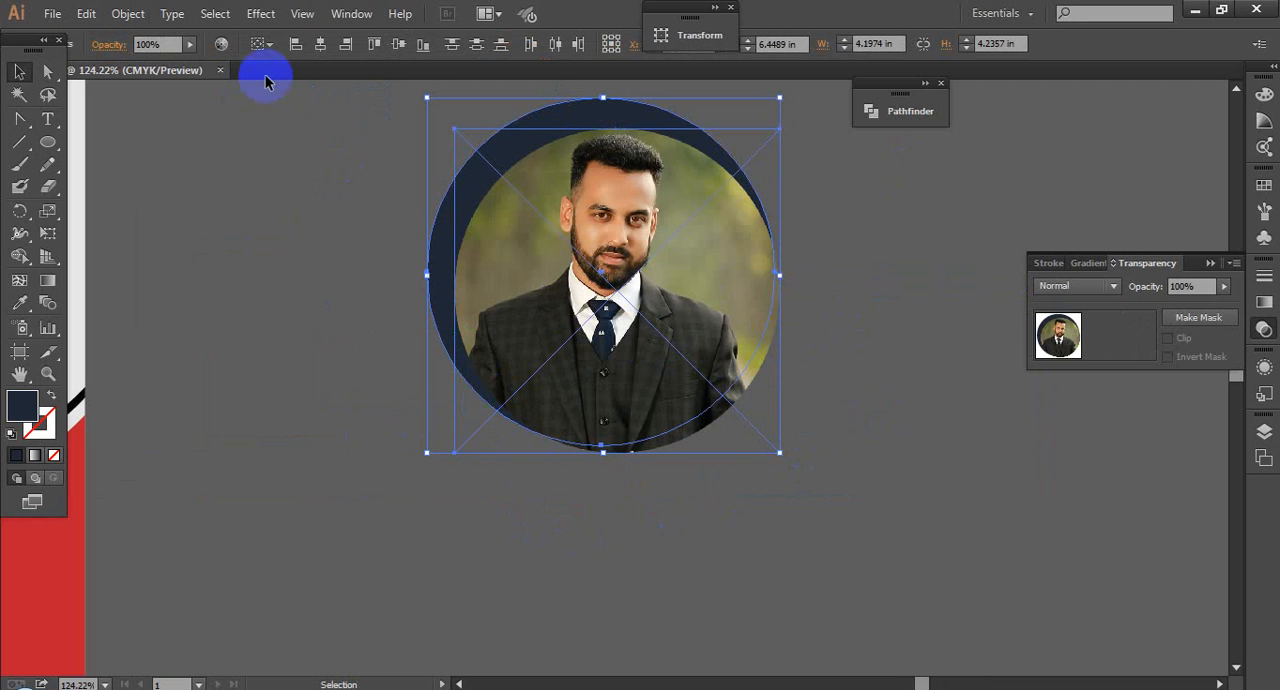
click(313, 55)
click(395, 46)
click(374, 286)
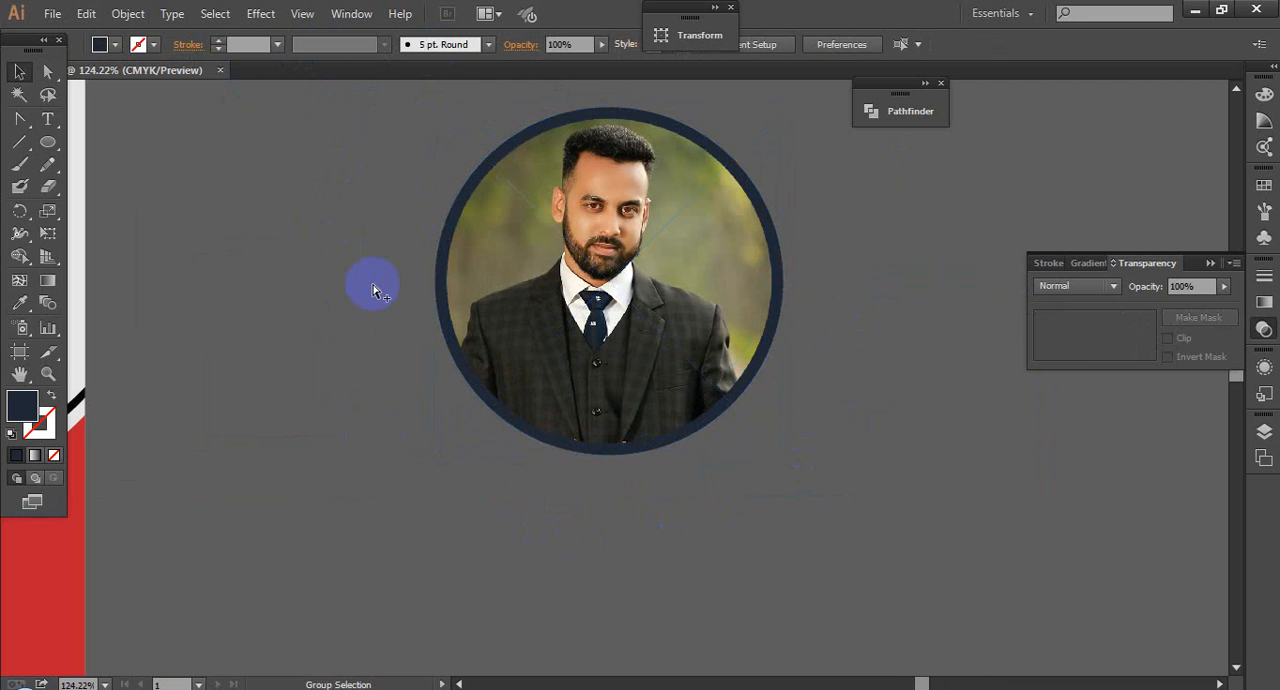
Step: Group the portrait with its navy ring and move the group onto the flyer, over the dip of the wave beside the logo
key(ctrl+minus)
key(ctrl+minus)
drag(341, 234, 490, 277)
drag(473, 202, 941, 409)
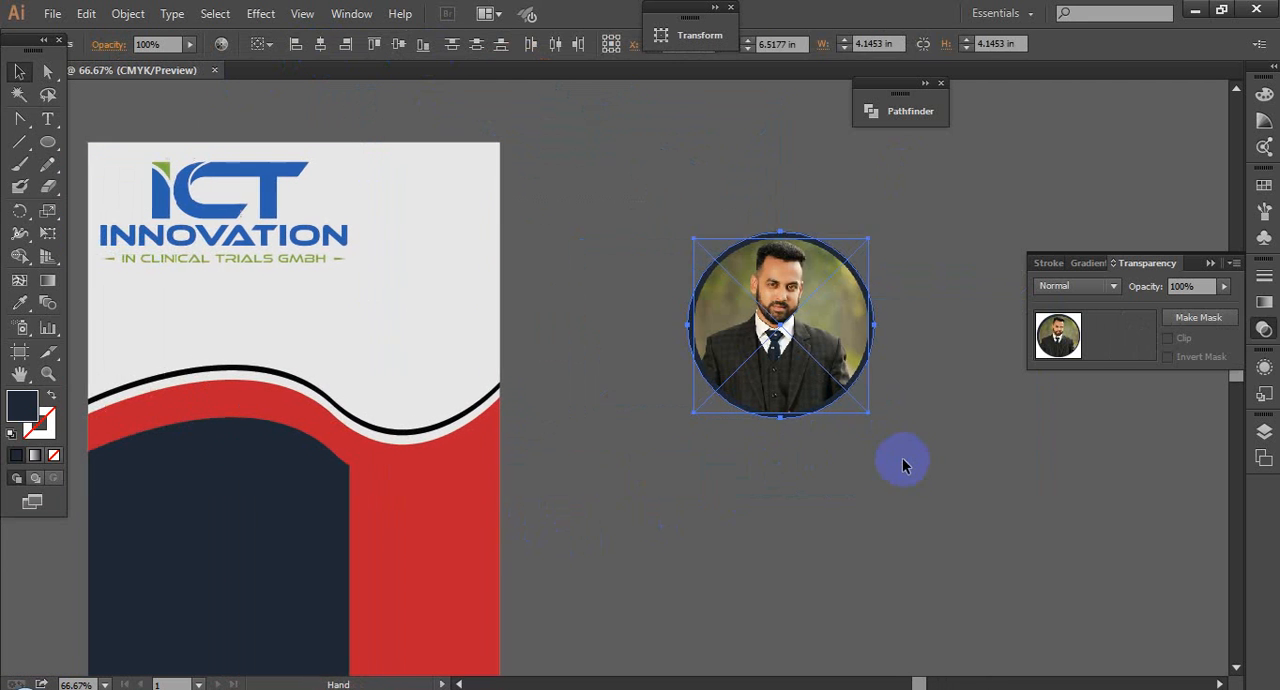
drag(823, 420, 866, 303)
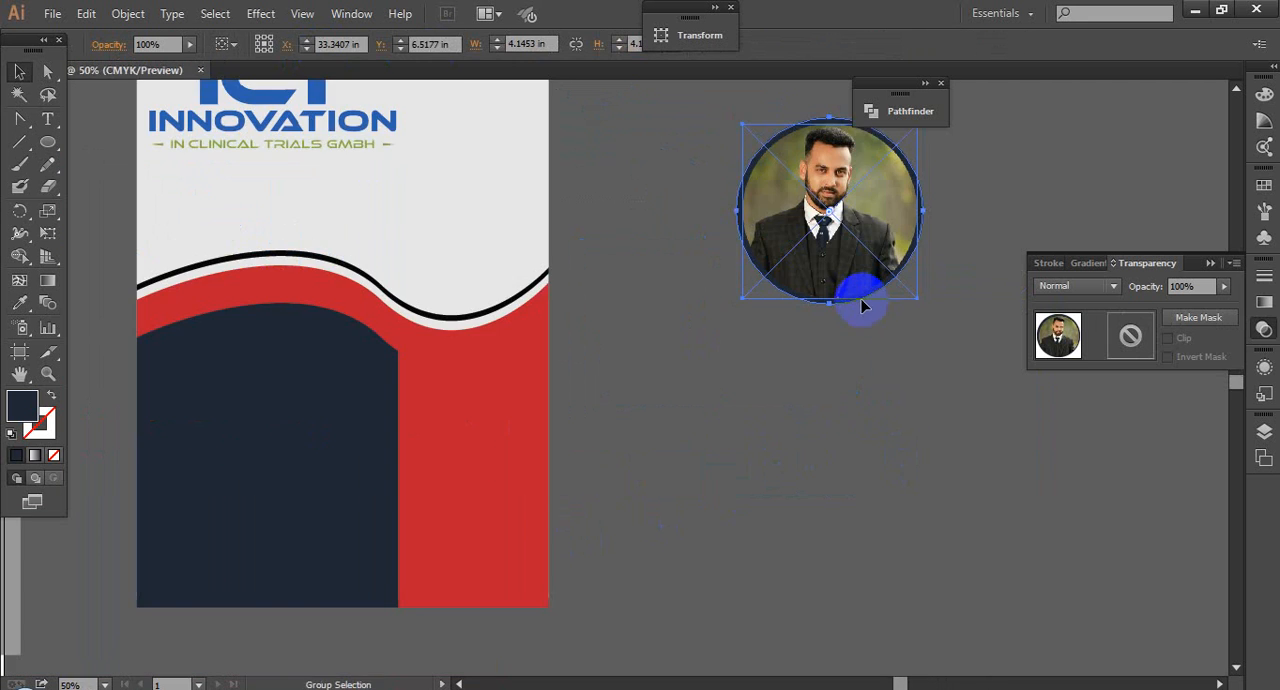
drag(804, 252, 557, 266)
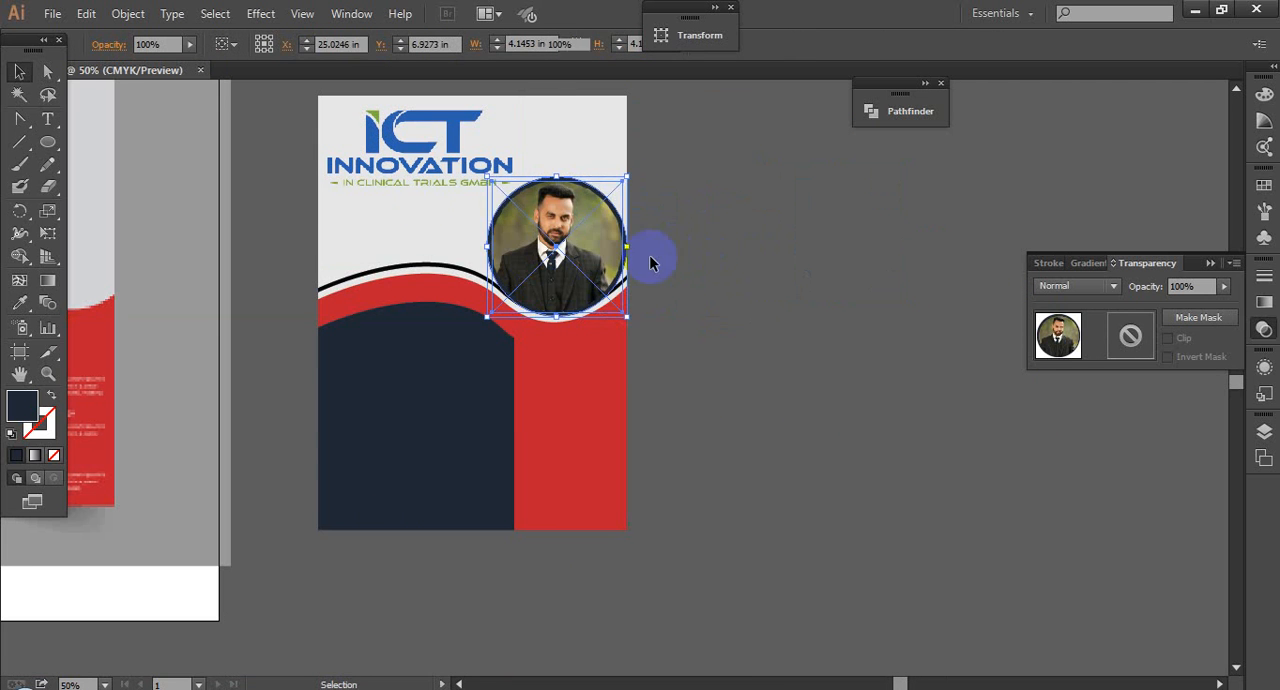
Step: Scale the ringed portrait down proportionally to about 3.41 in wide and shift it towards the flyer's outer edge
click(651, 263)
drag(426, 162, 751, 339)
click(488, 271)
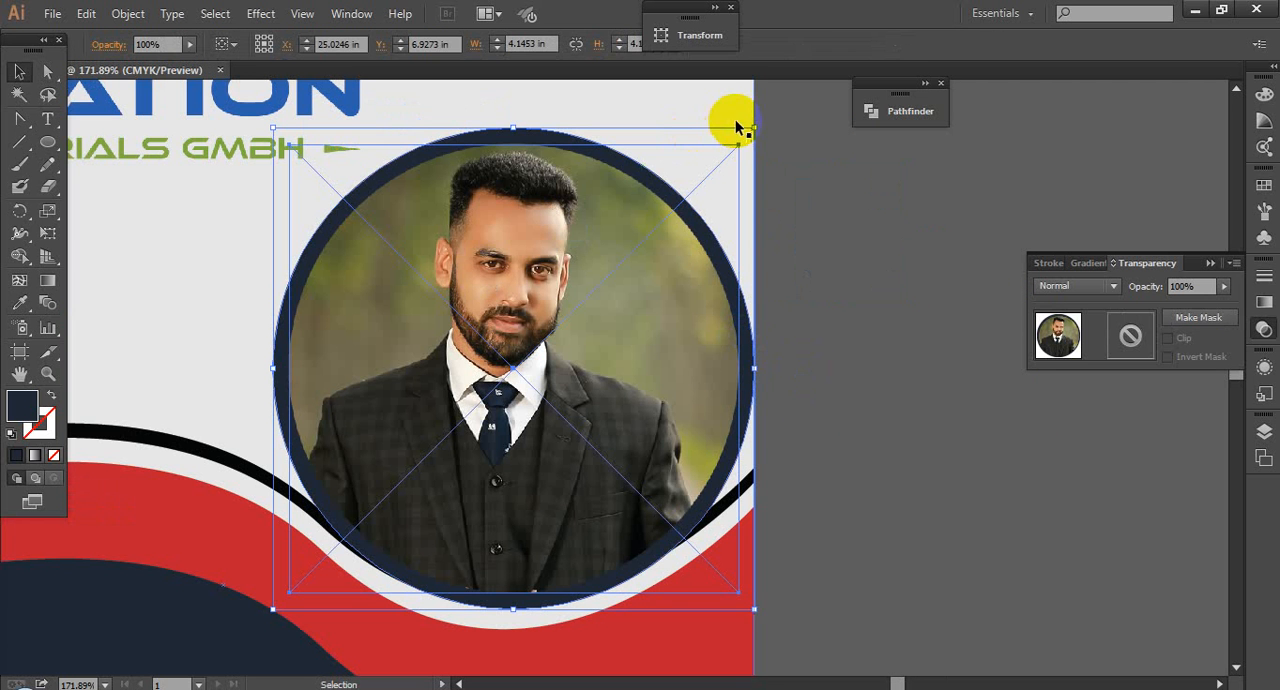
drag(757, 122, 669, 212)
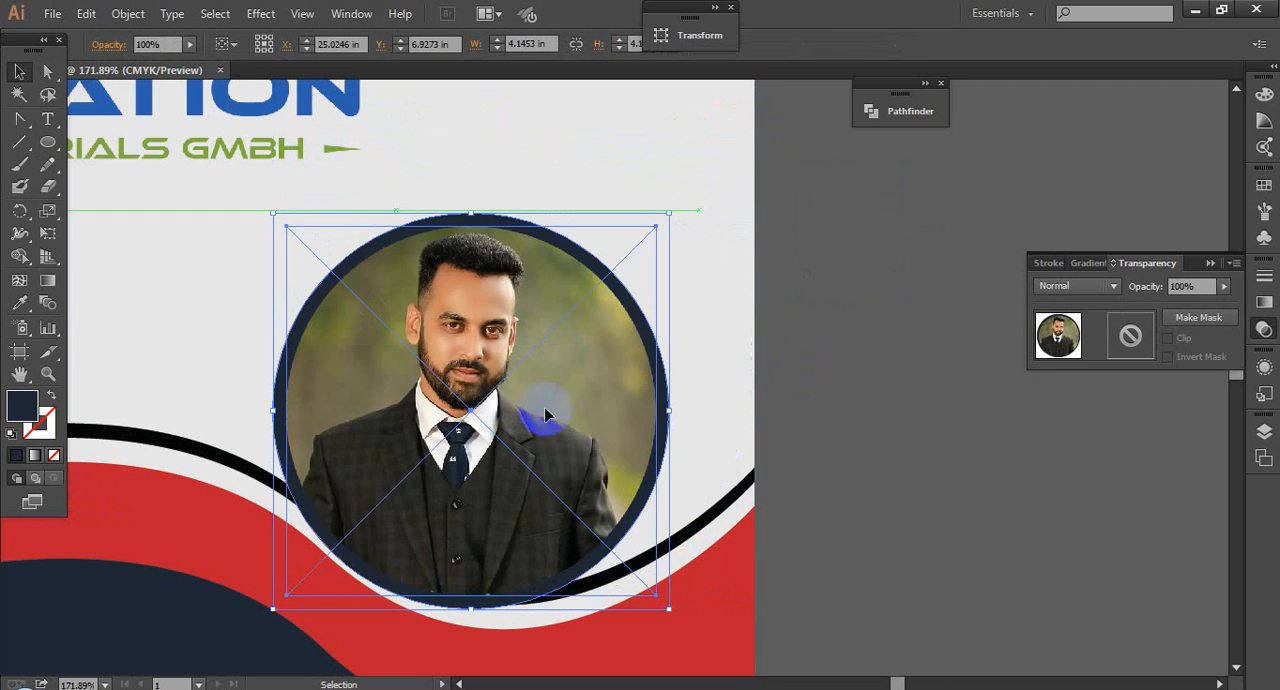
drag(543, 420, 605, 385)
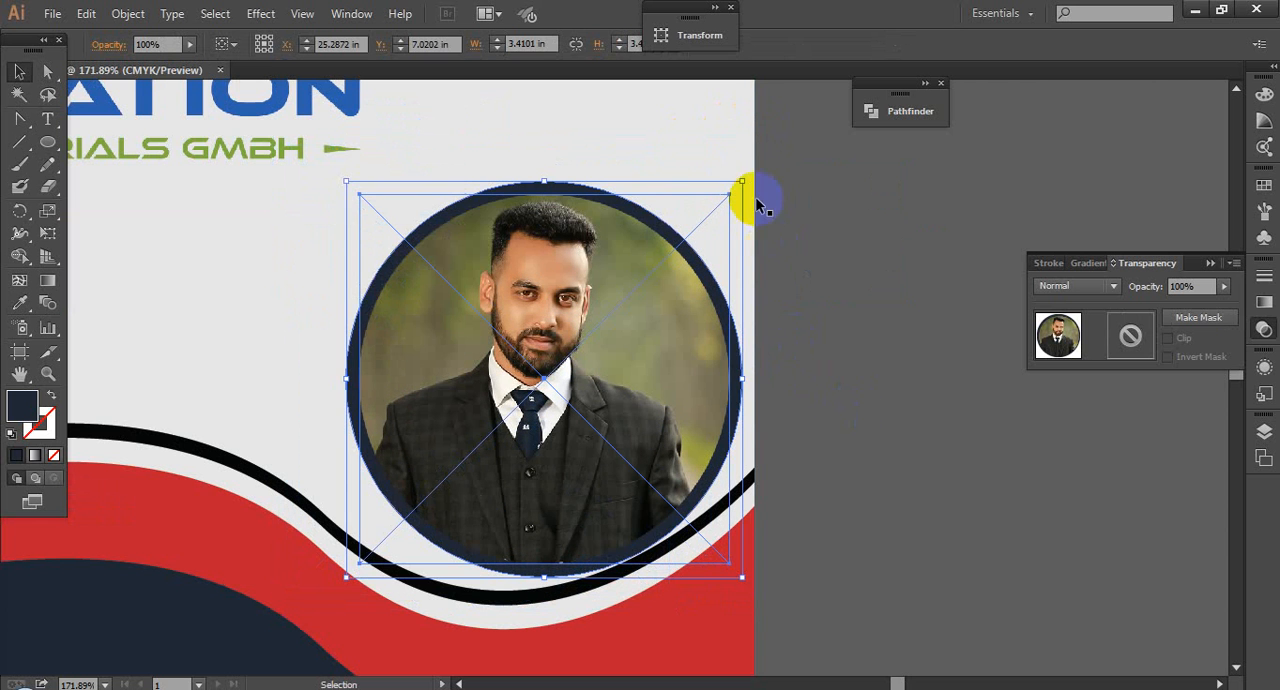
Step: Shrink the ringed portrait to about 2.81 in wide and nestle it just above the dip of the black wave line
drag(745, 184, 674, 338)
click(860, 379)
drag(406, 429, 478, 375)
drag(557, 357, 589, 358)
drag(745, 227, 776, 192)
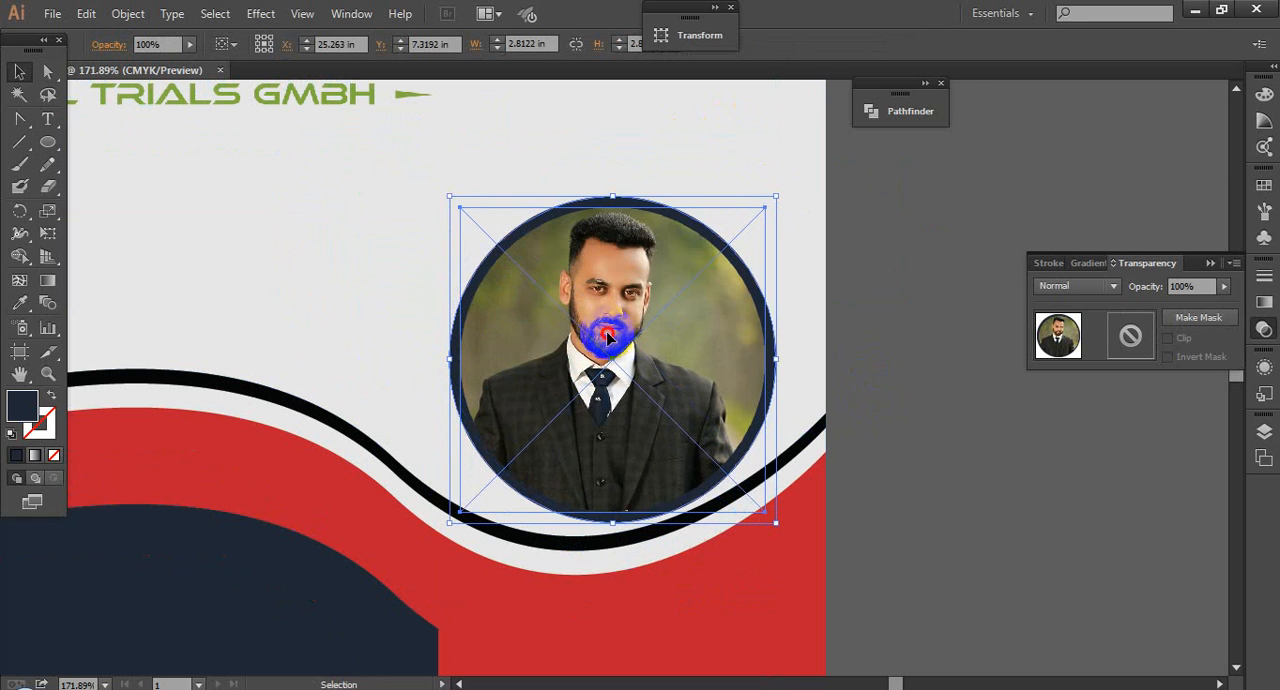
drag(608, 335, 578, 335)
click(923, 371)
scroll(923, 371, down, 4)
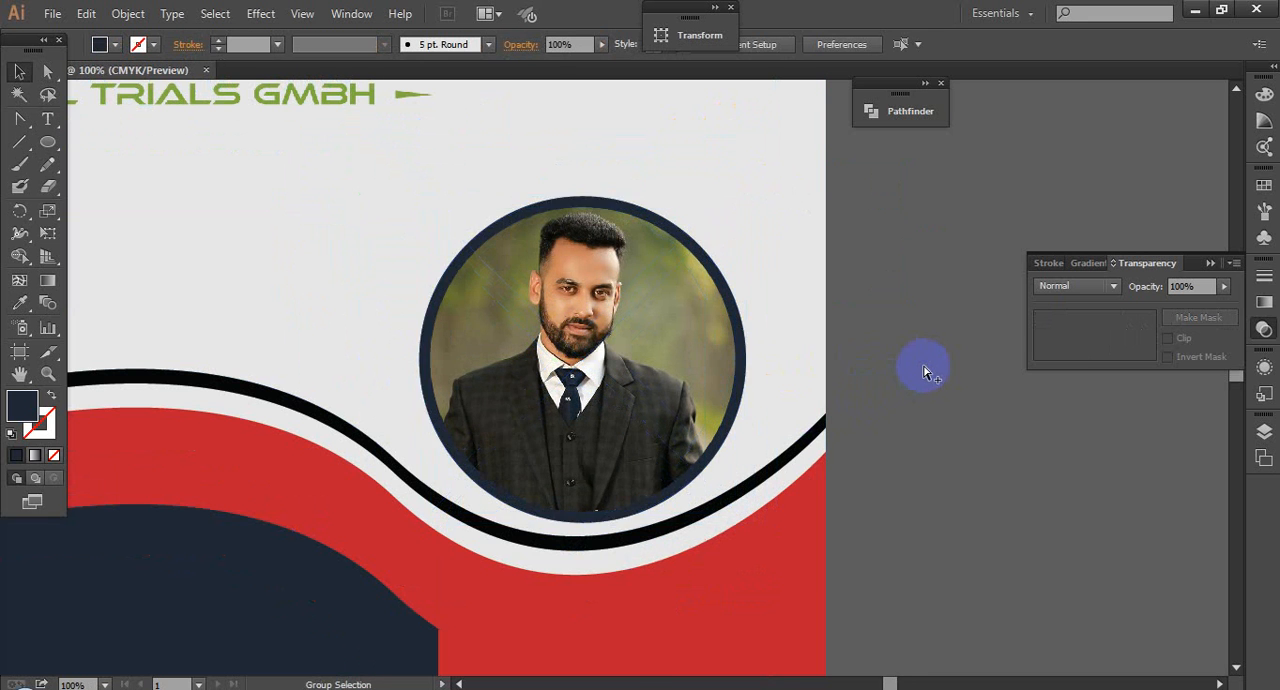
drag(1019, 474, 984, 428)
scroll(964, 428, up, 1)
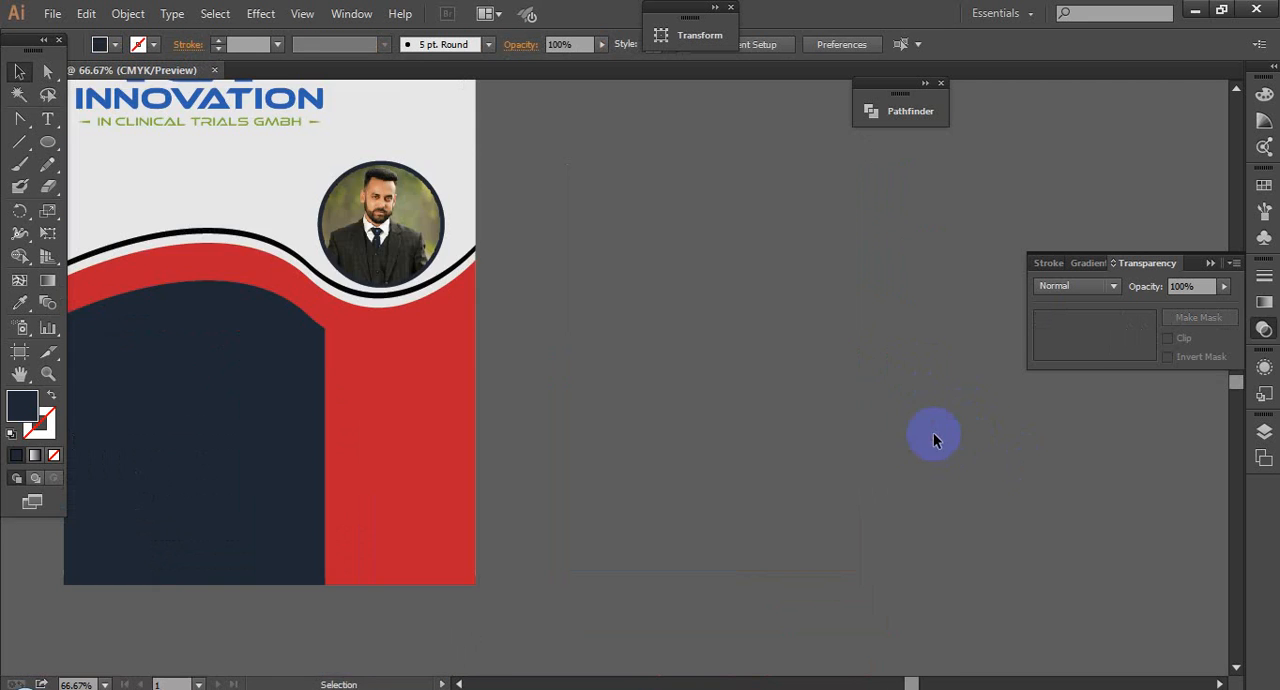
Step: Move the ICT Innovation logo down to just above the wave and scale it down so it clears the portrait
drag(646, 302, 849, 463)
click(553, 432)
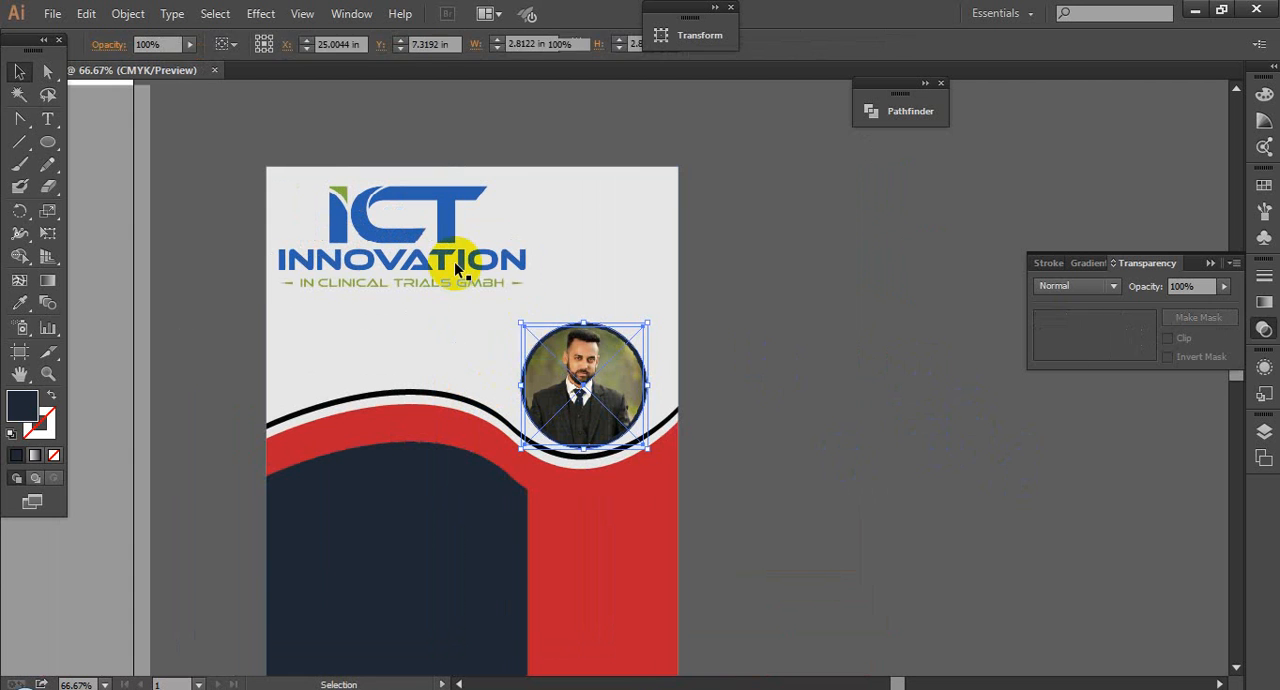
click(456, 225)
drag(539, 307, 553, 313)
drag(391, 255, 391, 328)
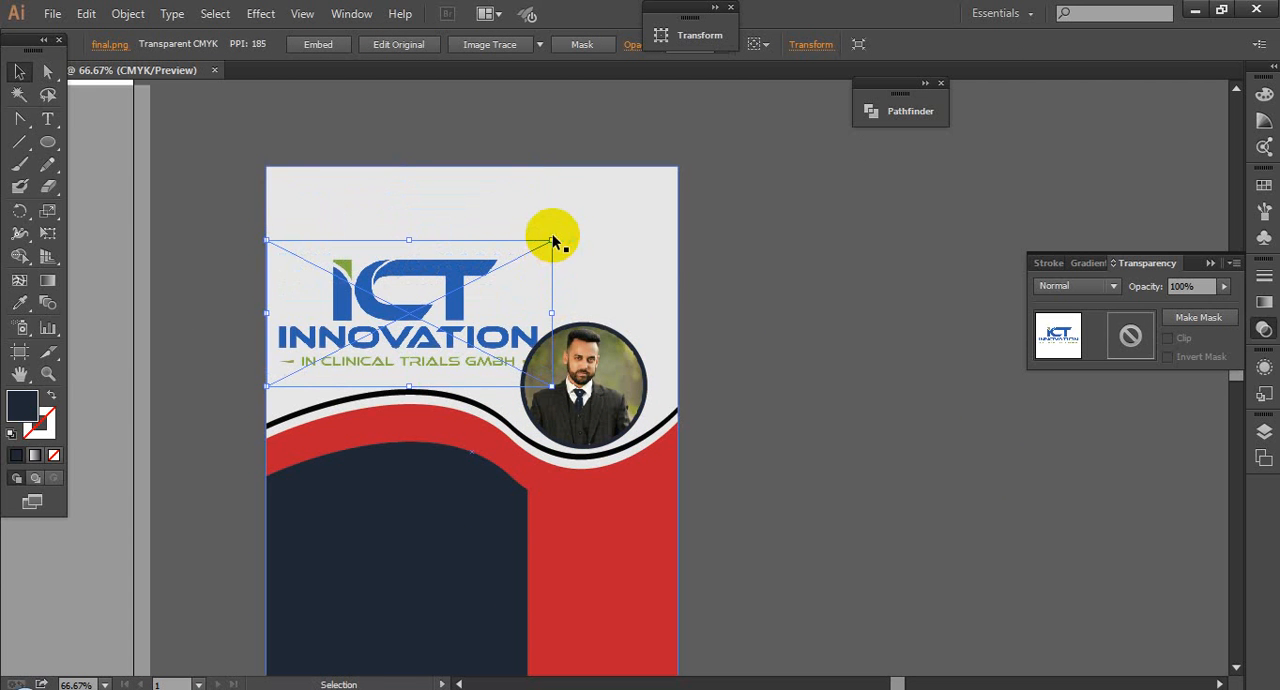
drag(553, 238, 532, 261)
drag(422, 317, 421, 326)
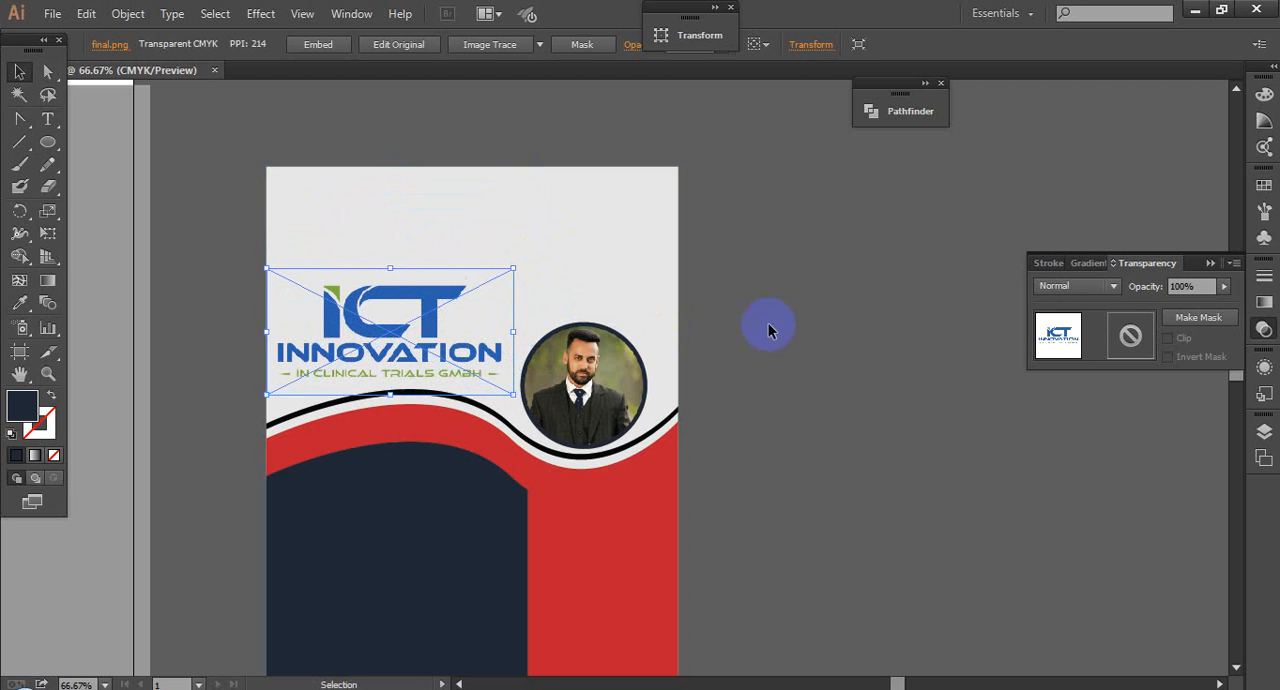
click(768, 324)
Step: Move the ringed portrait up beside the logo, clear of the wave line
drag(584, 413, 596, 339)
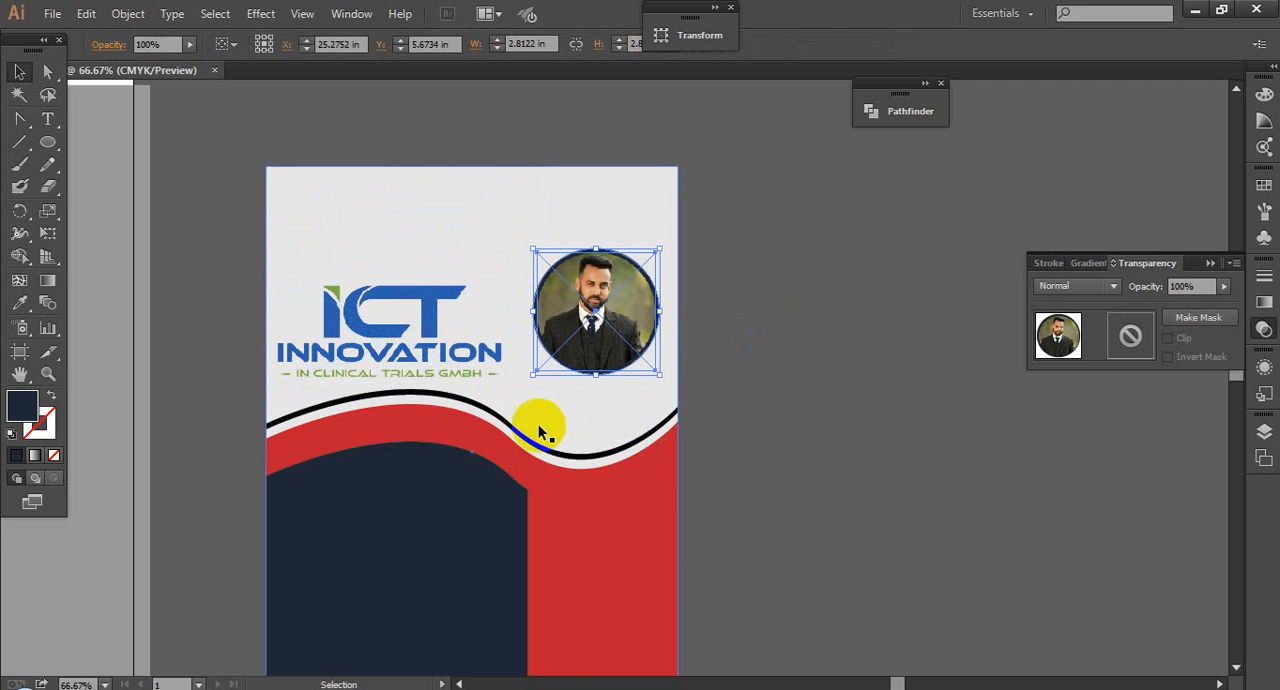
drag(789, 361, 844, 351)
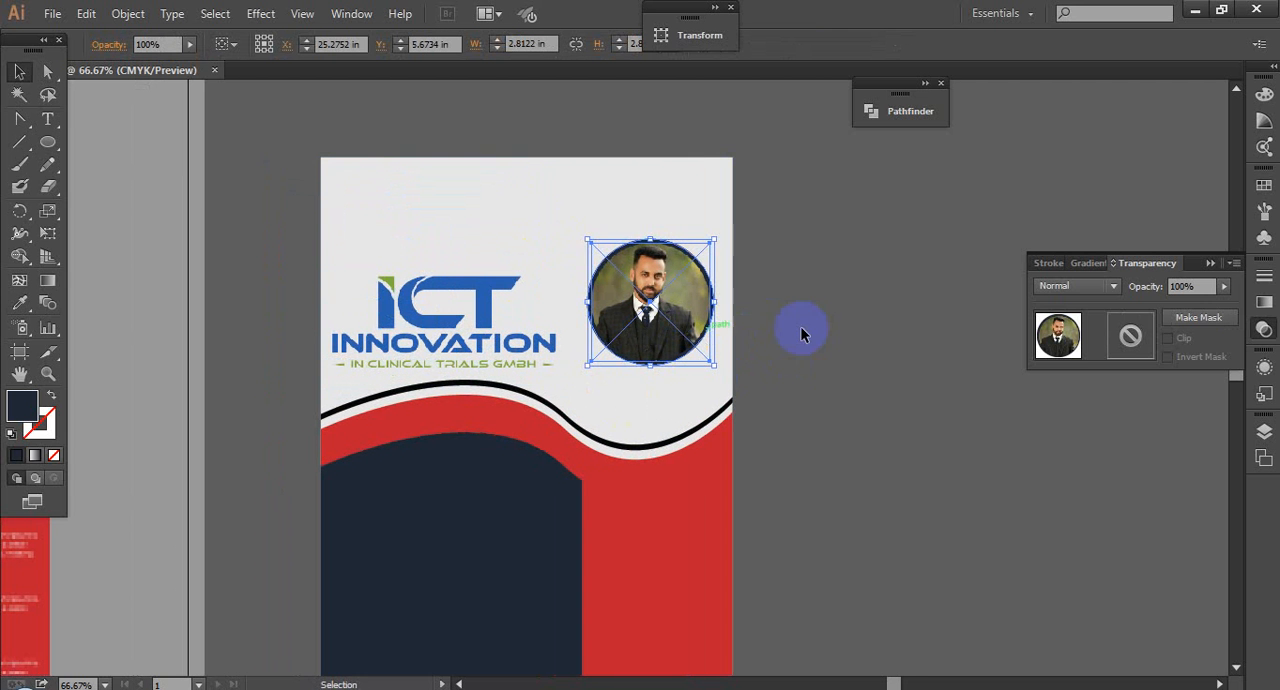
click(803, 331)
Step: Move the ICT Innovation logo straight up, close to the flyer's upper edge
click(426, 335)
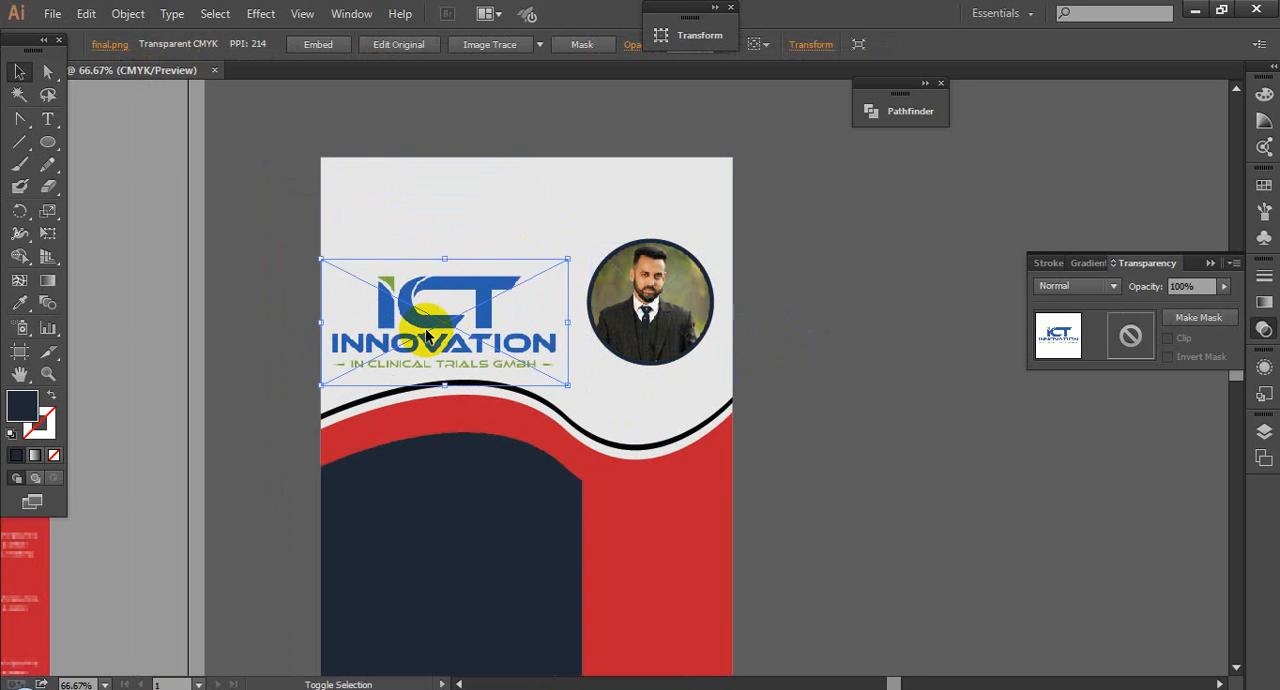
key(shift+Up)
key(shift+Up)
key(shift+Up)
key(shift+Up)
key(shift+Up)
key(shift+Up)
key(shift+Up)
key(shift+Up)
key(shift+Up)
key(shift+Up)
key(shift+Up)
key(shift+Up)
key(shift+Up)
key(shift+Up)
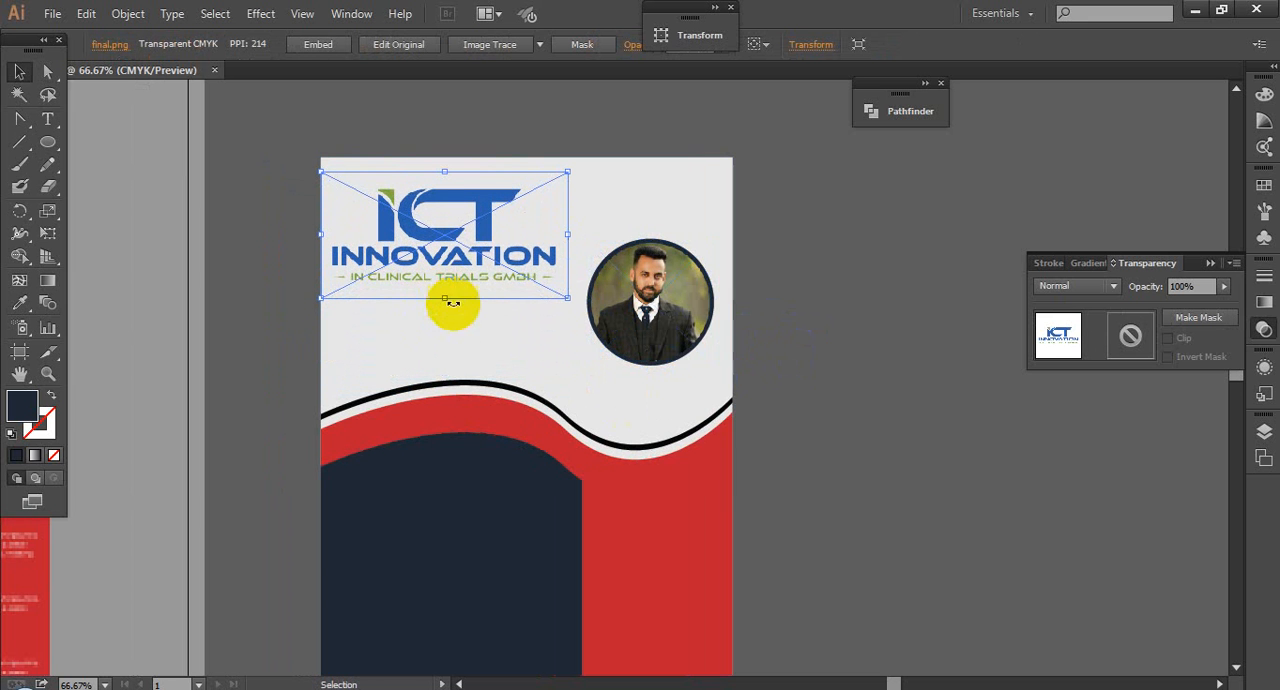
Step: Switch to the Google Meet call in Chrome, admit the waiting participant and return to Illustrator
mouse_move(195, 688)
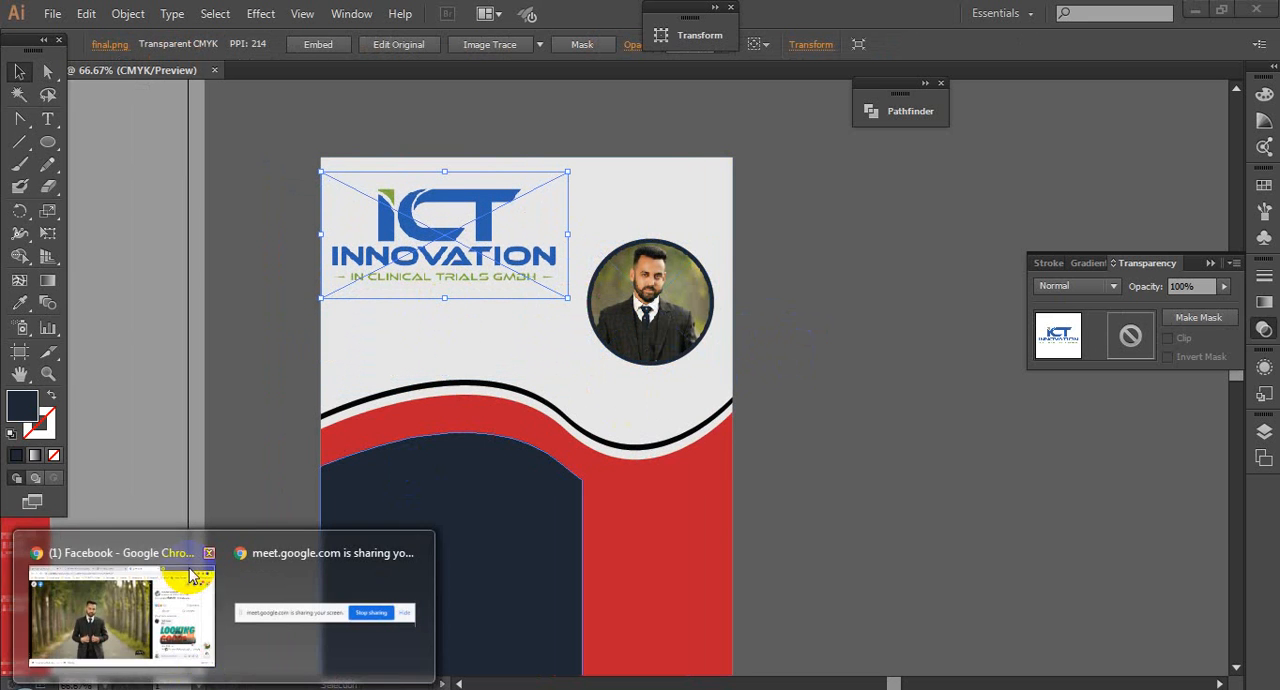
click(127, 606)
click(130, 16)
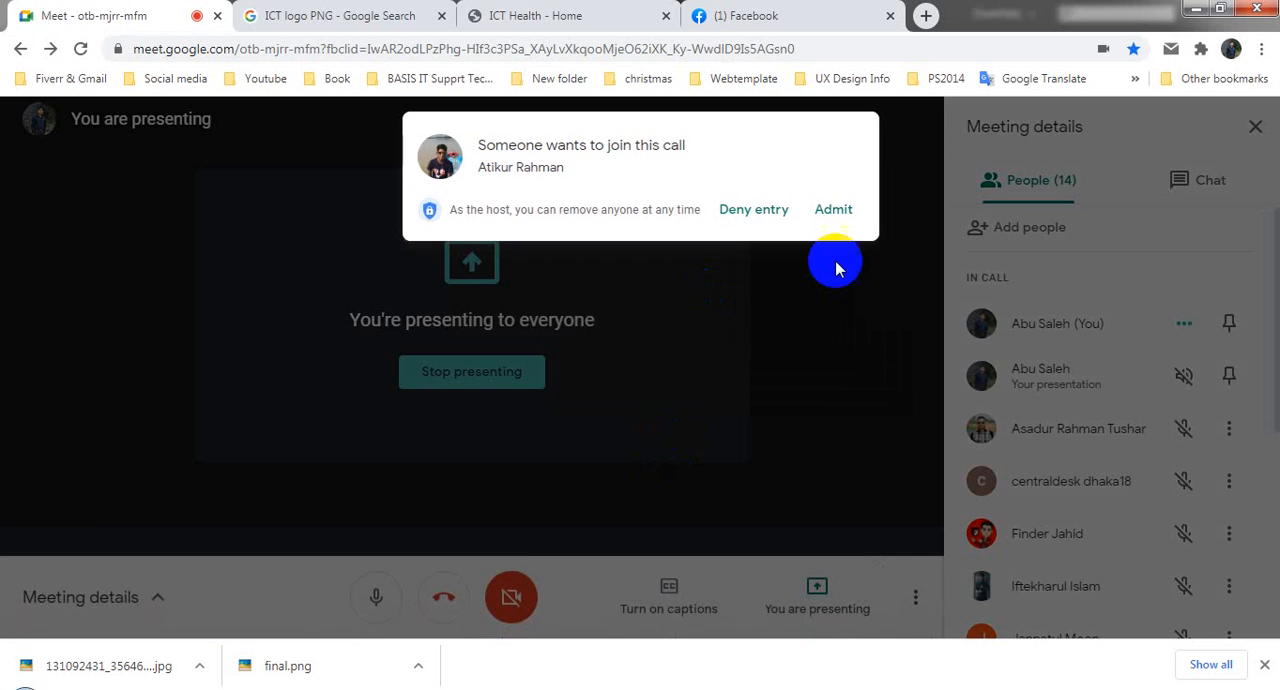
click(847, 215)
click(127, 687)
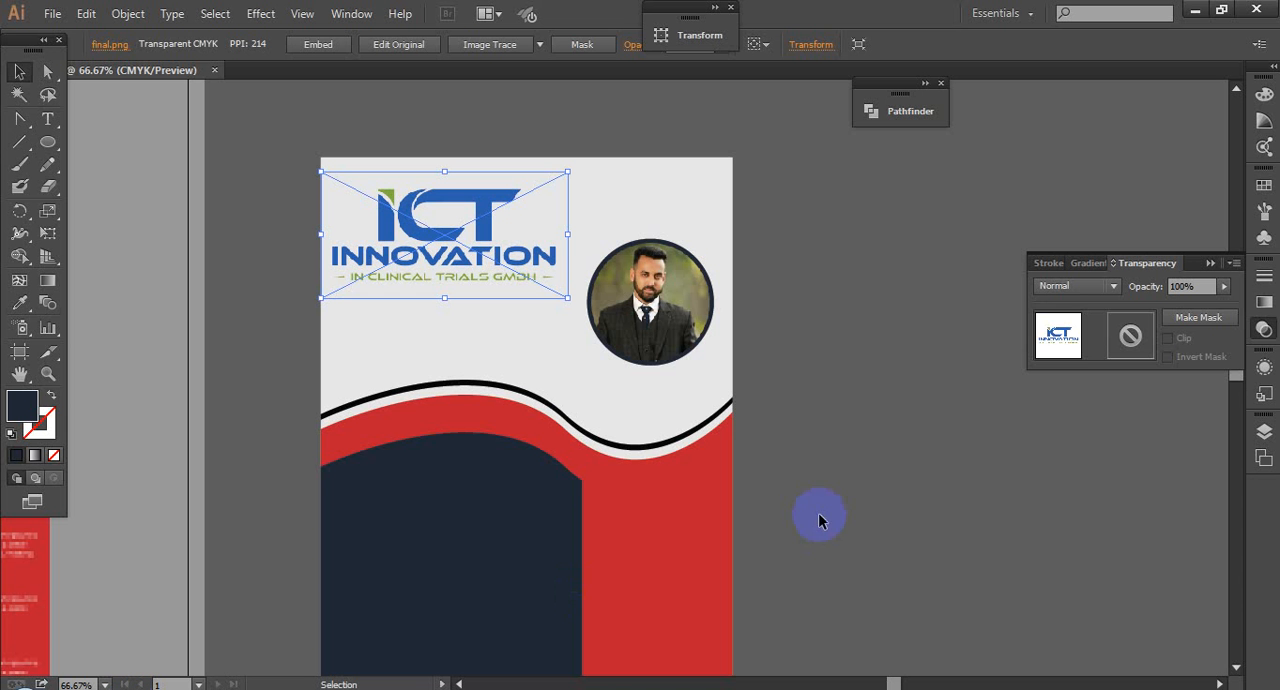
Step: Start a point text object on the empty canvas beside the flyer
click(839, 448)
ctrl+click(637, 306)
drag(831, 354, 848, 298)
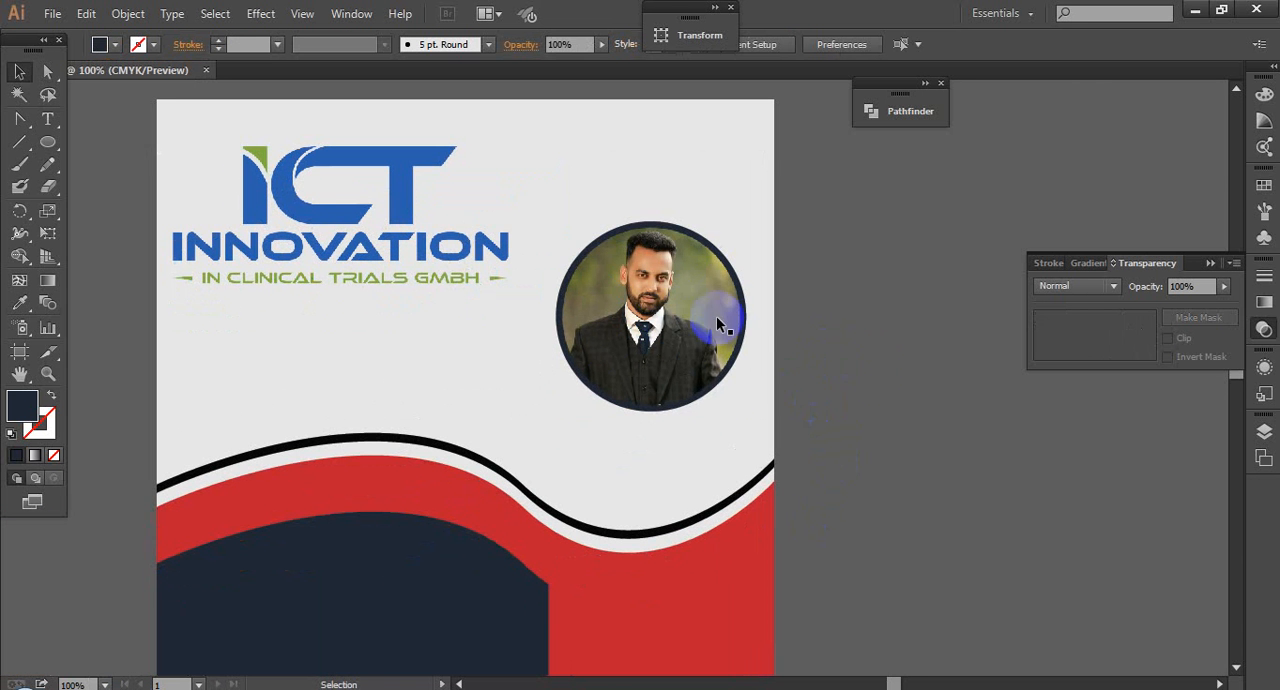
click(871, 420)
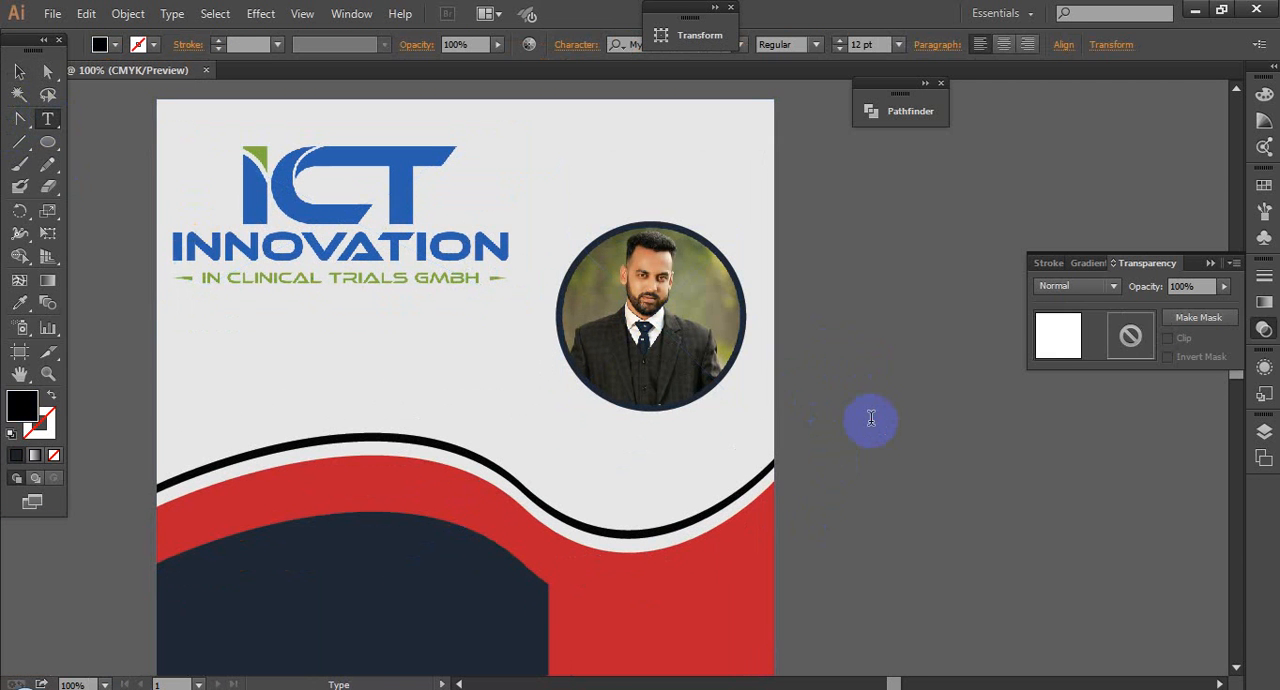
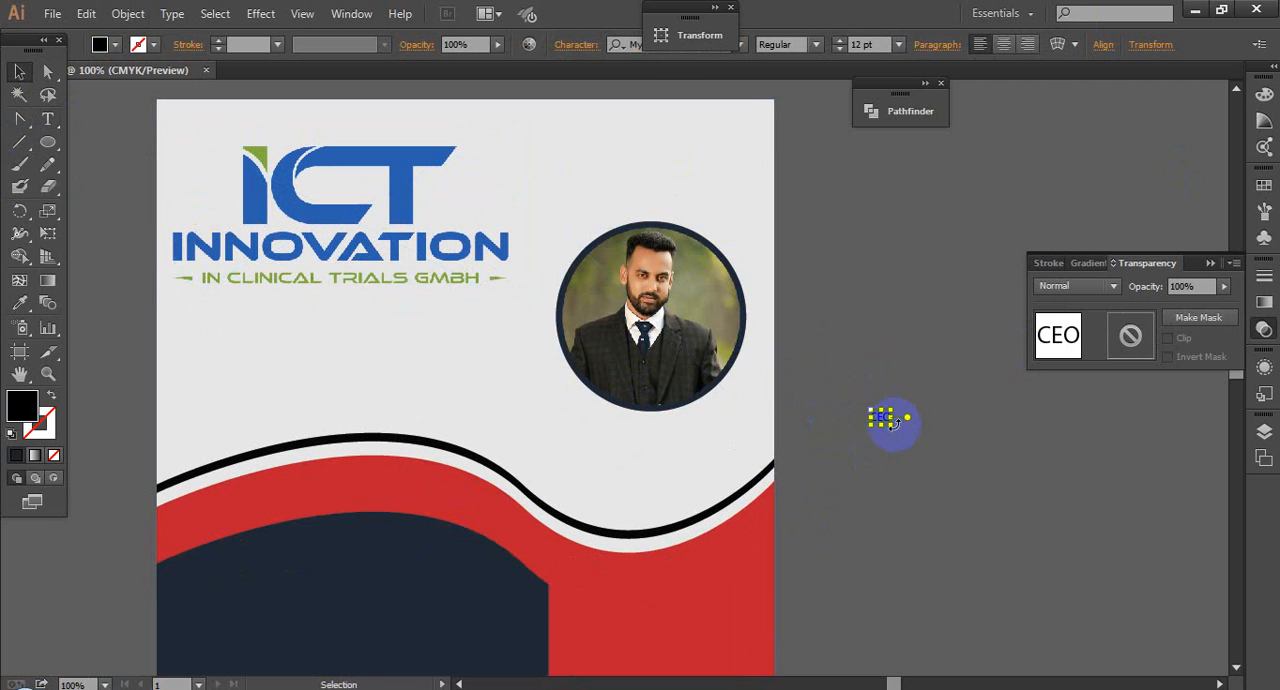
Step: Enlarge the CEO text beside the flyer to 60 pt
drag(905, 437, 851, 336)
click(894, 455)
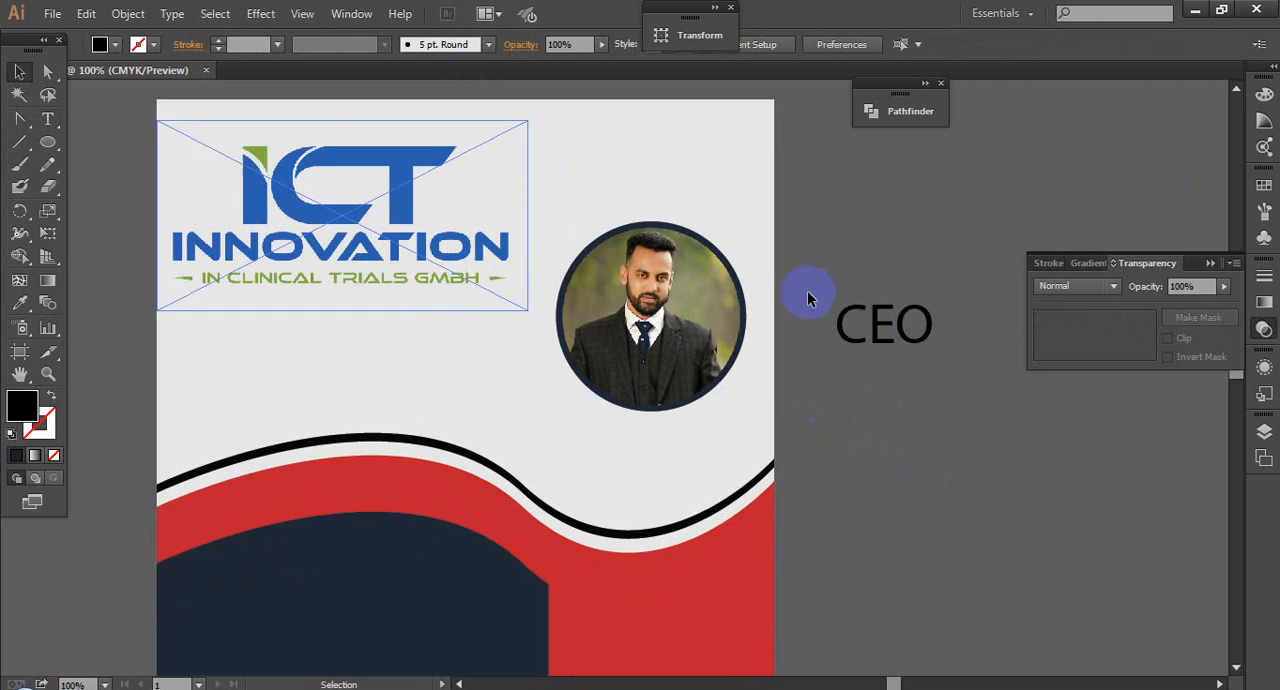
click(885, 332)
click(172, 14)
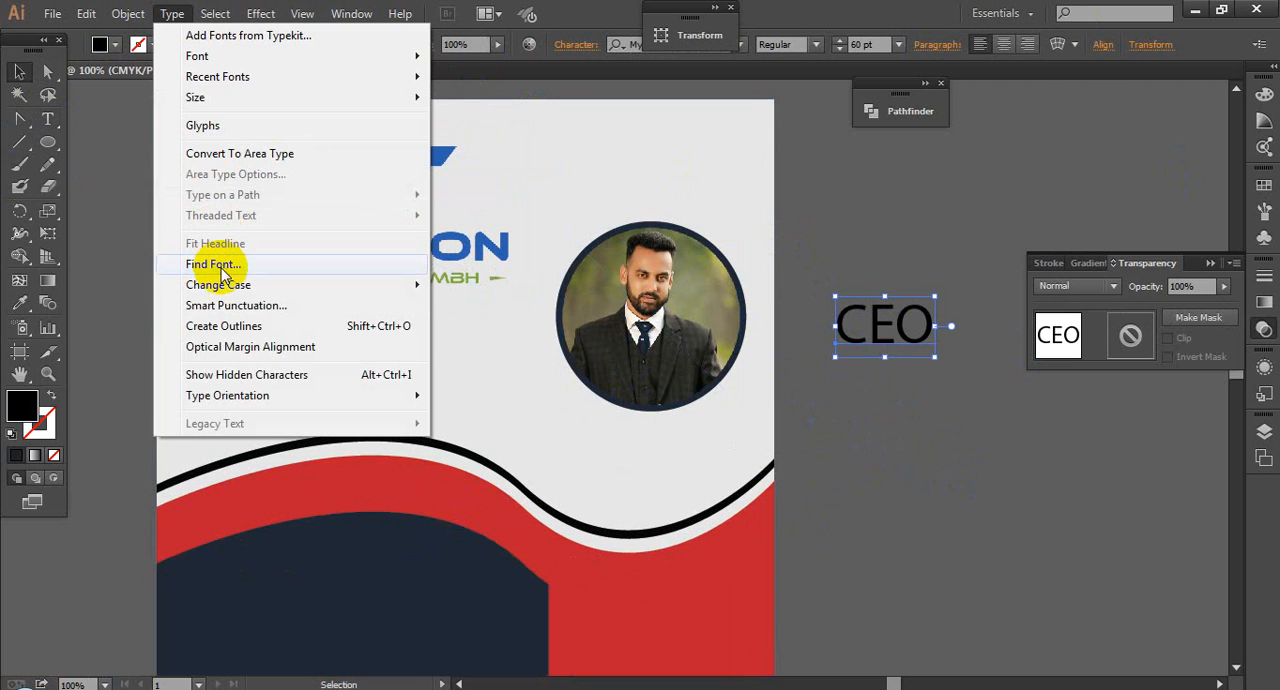
click(466, 280)
click(902, 418)
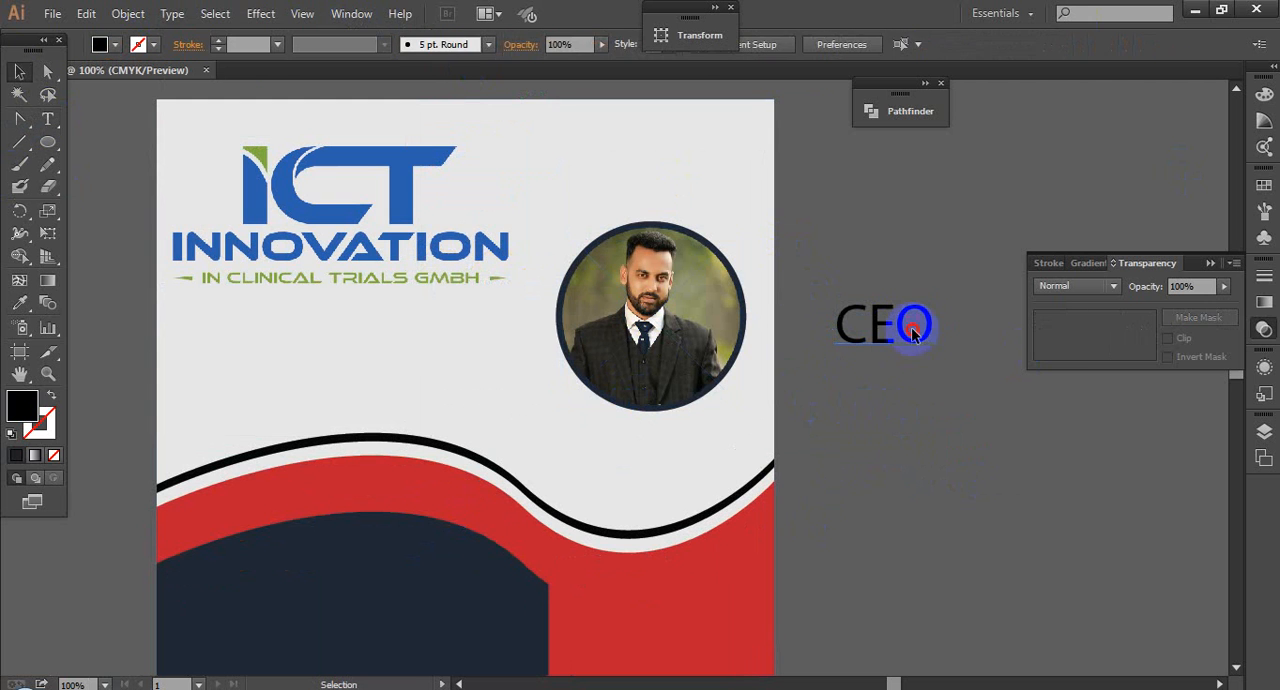
Step: Close the floating Transform panel and set the CEO text's font to Roboto Regular
click(909, 323)
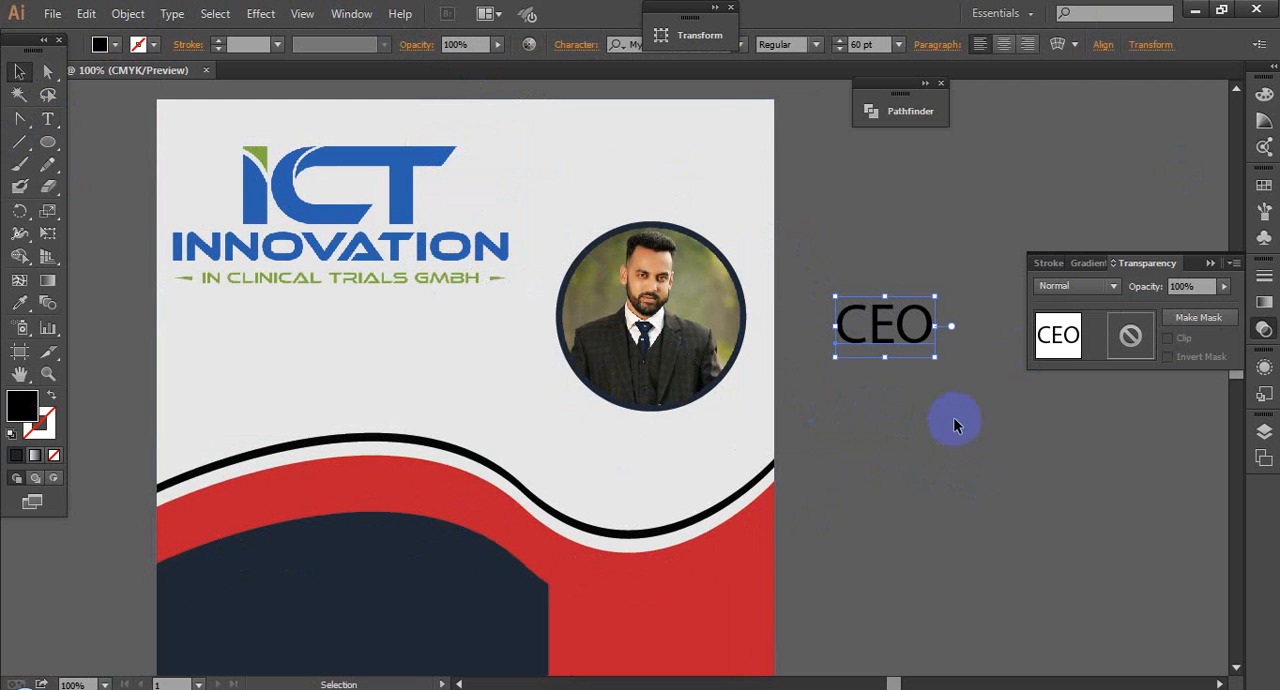
click(729, 9)
click(703, 43)
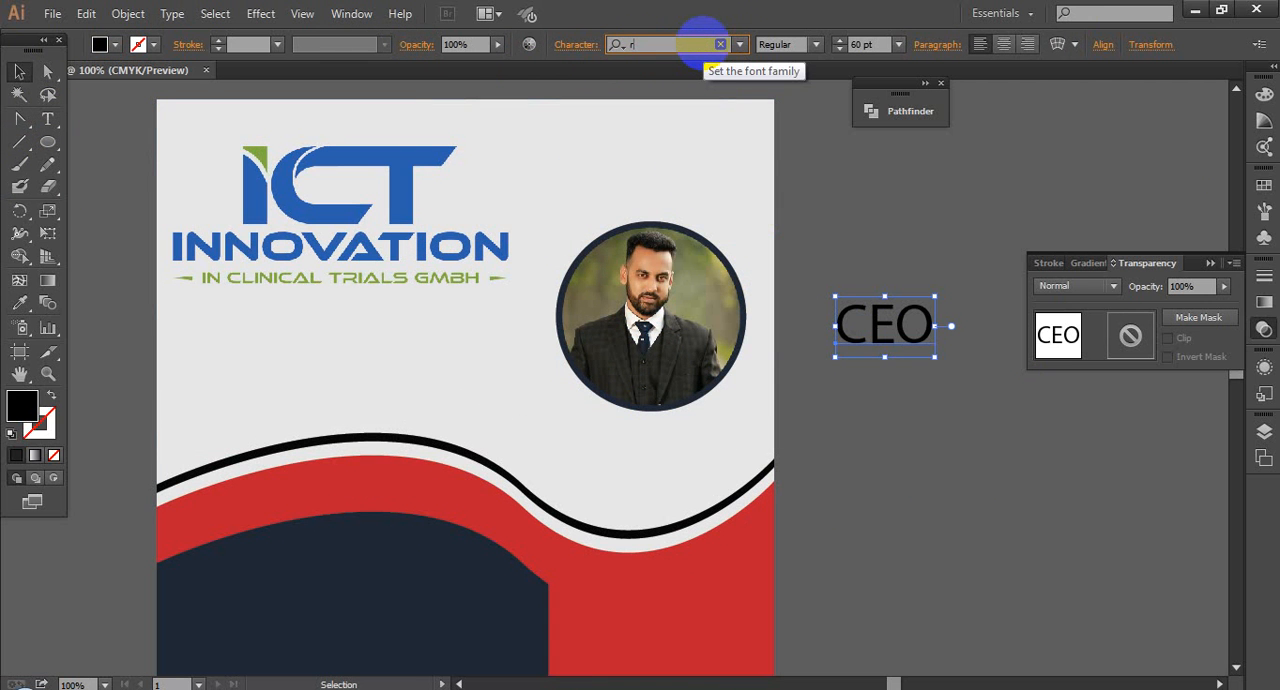
text(roboto)
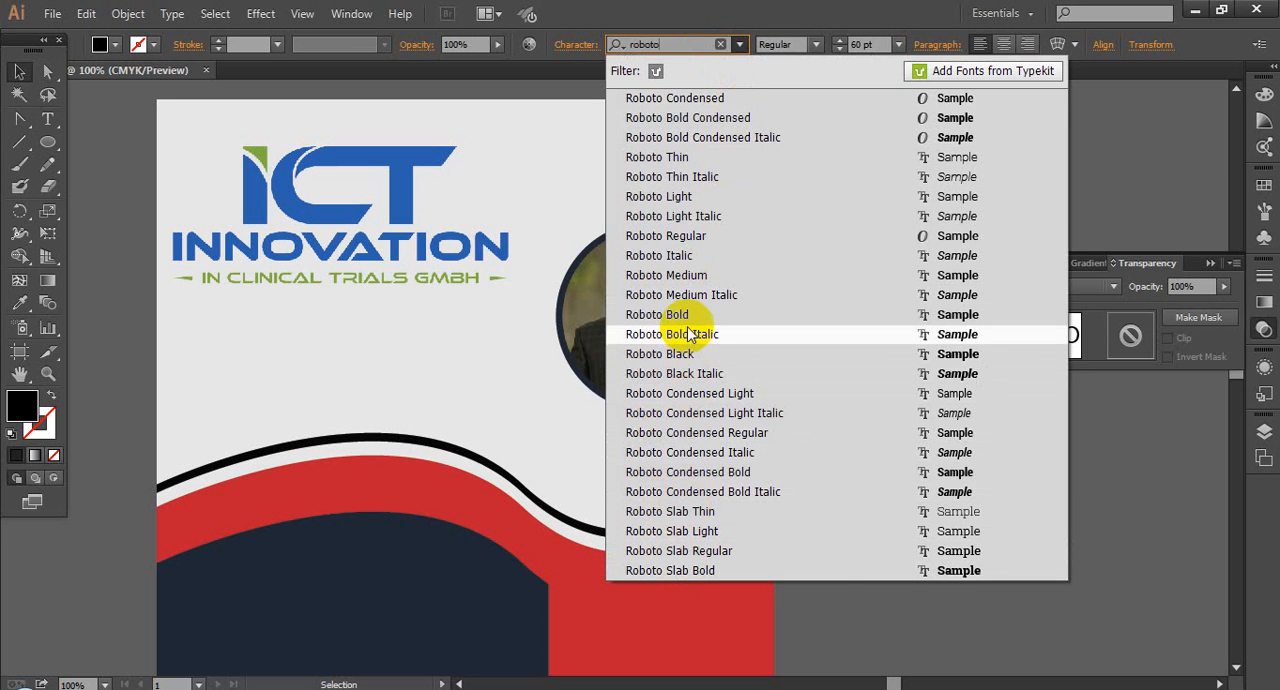
click(700, 236)
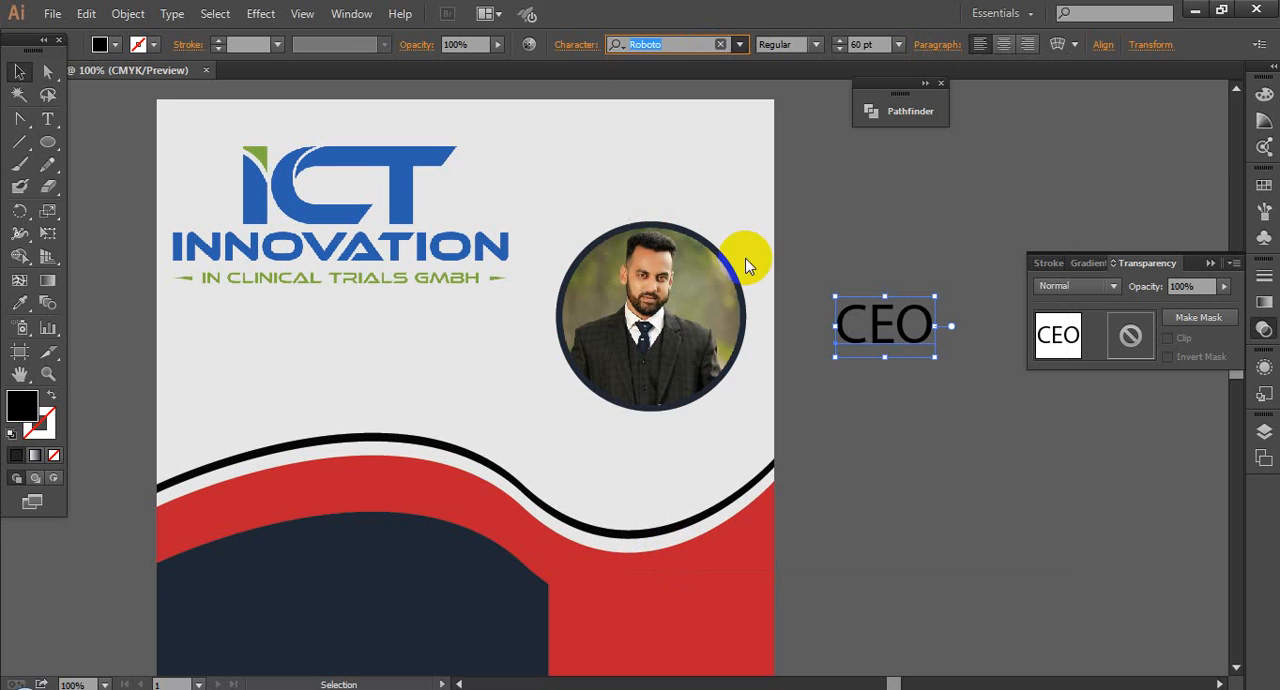
Step: Shrink the CEO text to about 41 pt beside the flyer and extend it to read "CEO :"
drag(885, 325, 890, 445)
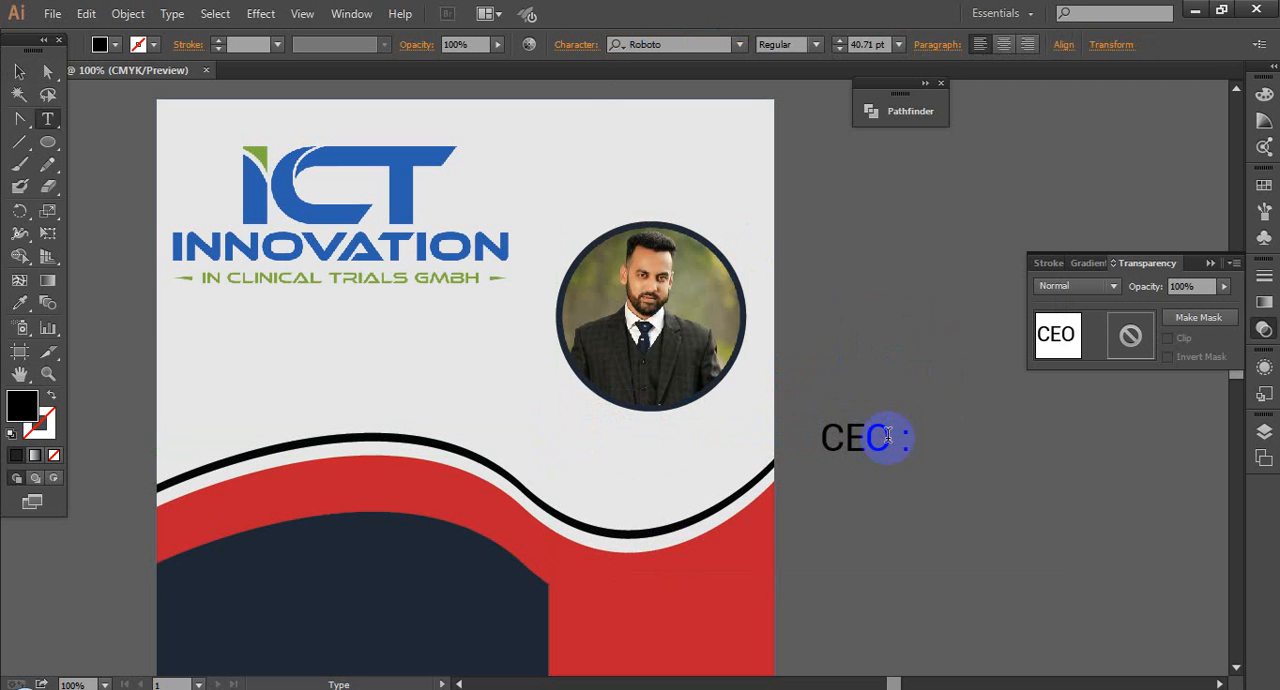
click(18, 72)
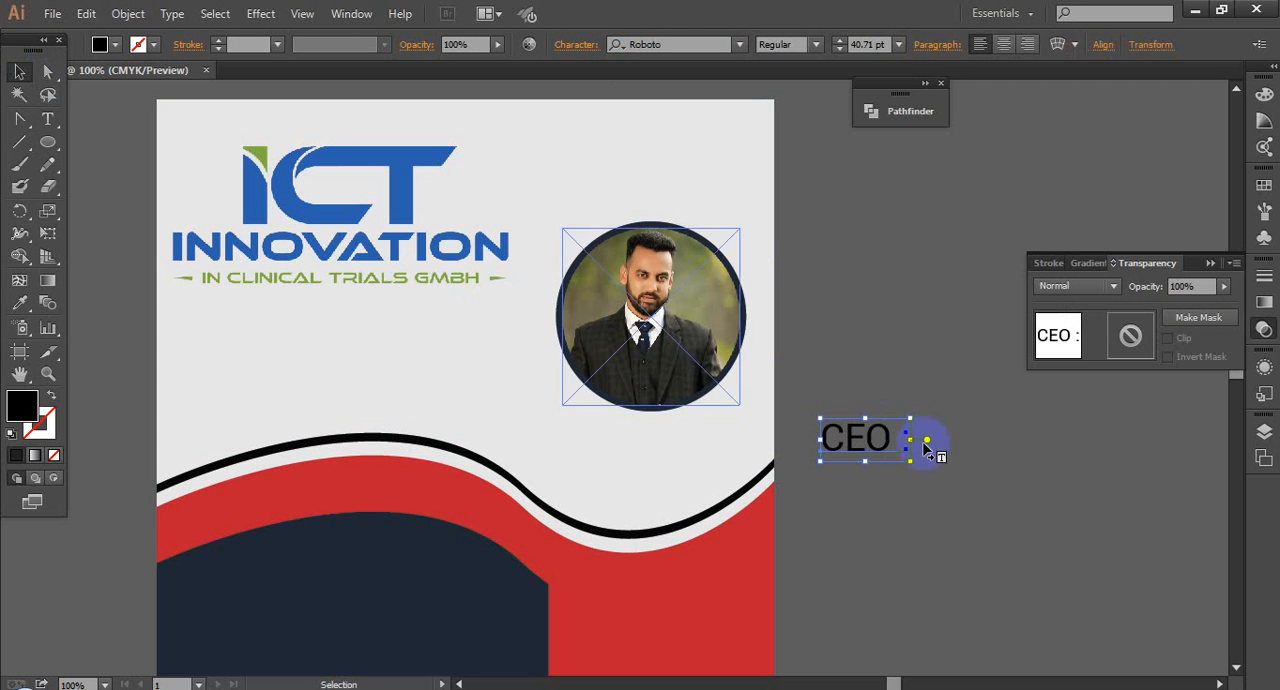
click(943, 477)
Step: Set the font style of the "CEO :" text to Bold
click(906, 458)
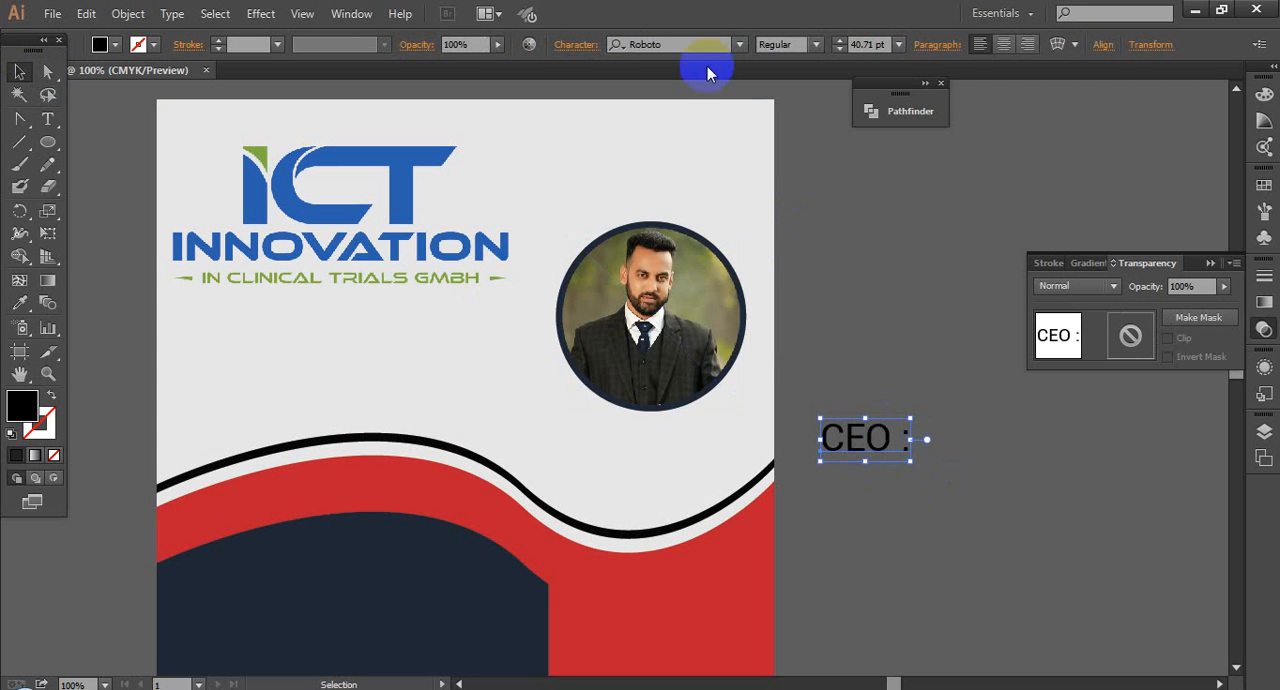
click(816, 44)
click(800, 289)
click(1012, 451)
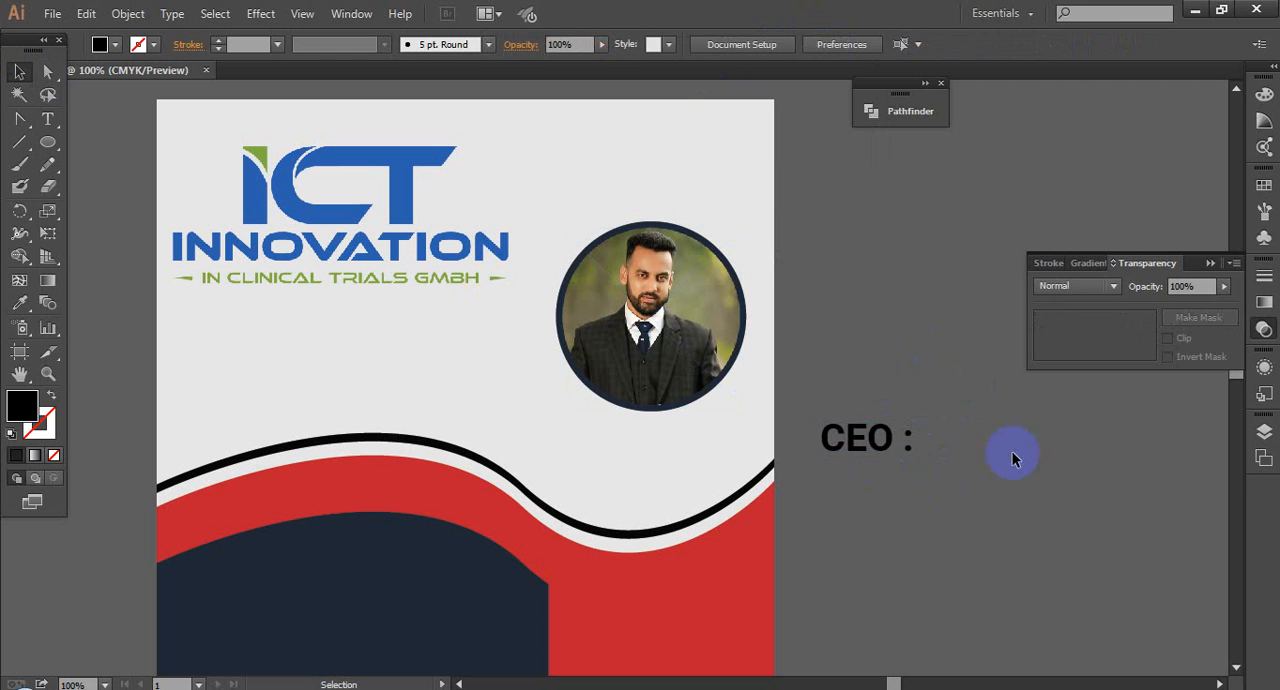
Step: Switch to the Facebook photo page in Chrome, copy the profile owner's full name and return to Illustrator
click(859, 449)
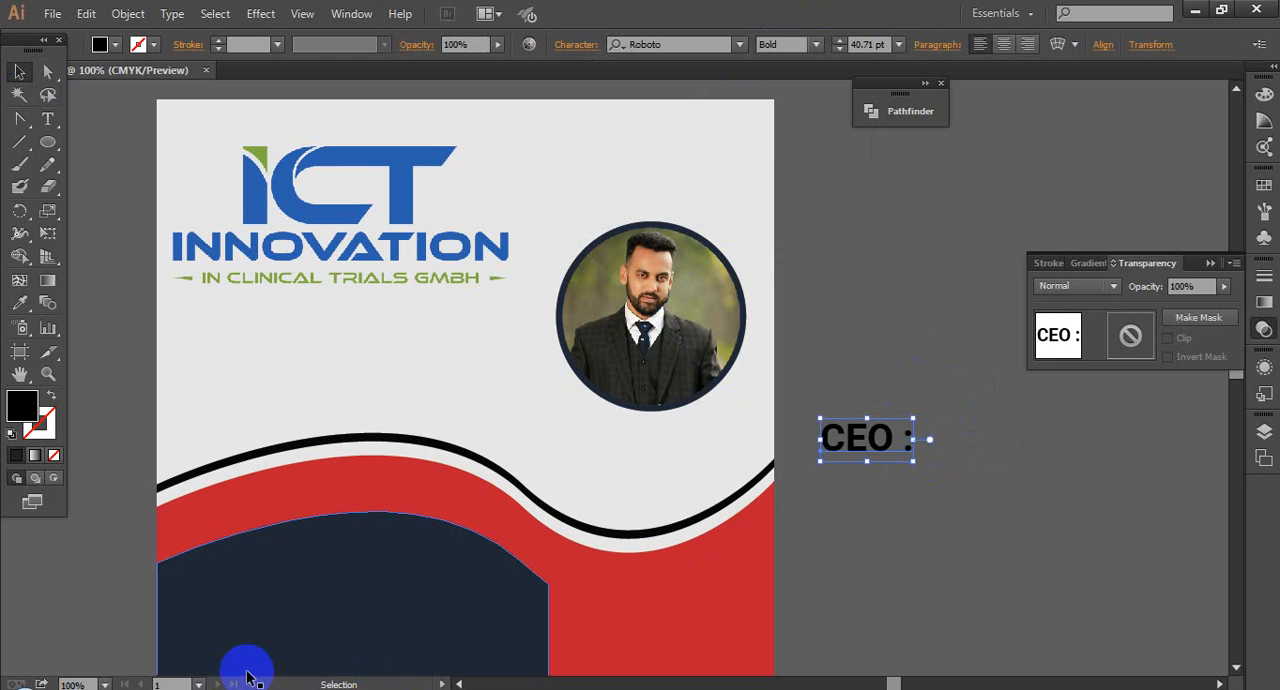
mouse_move(210, 680)
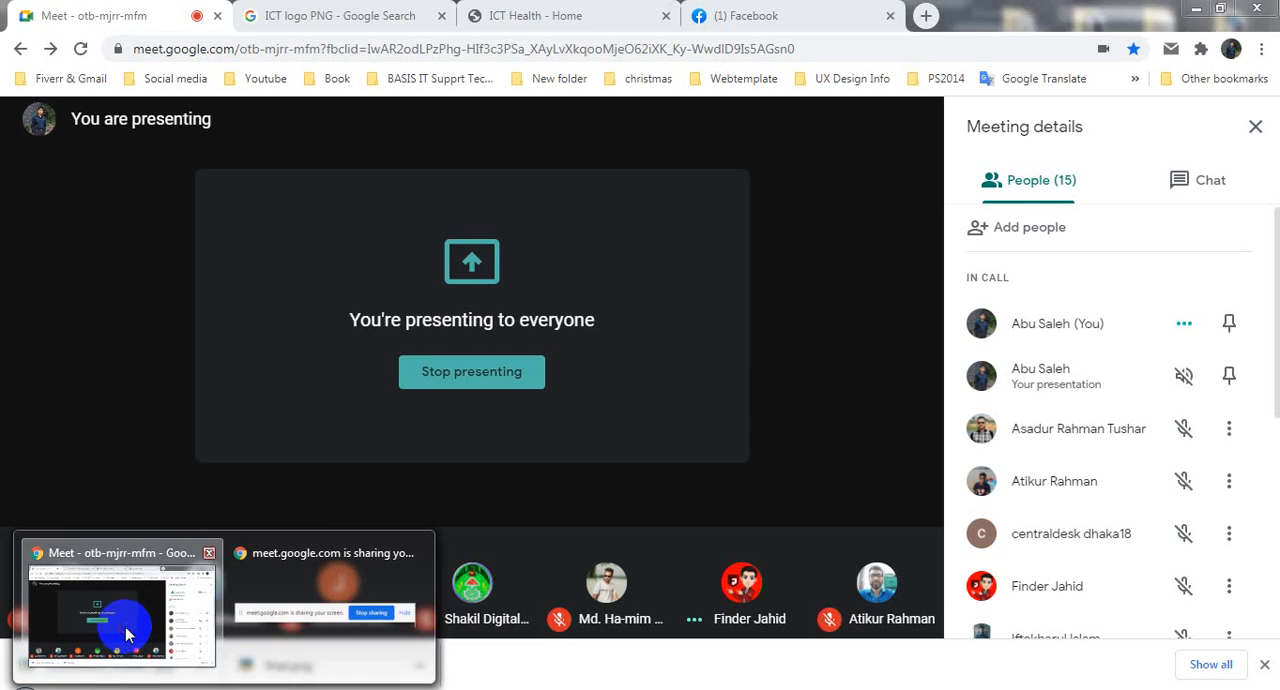
click(143, 640)
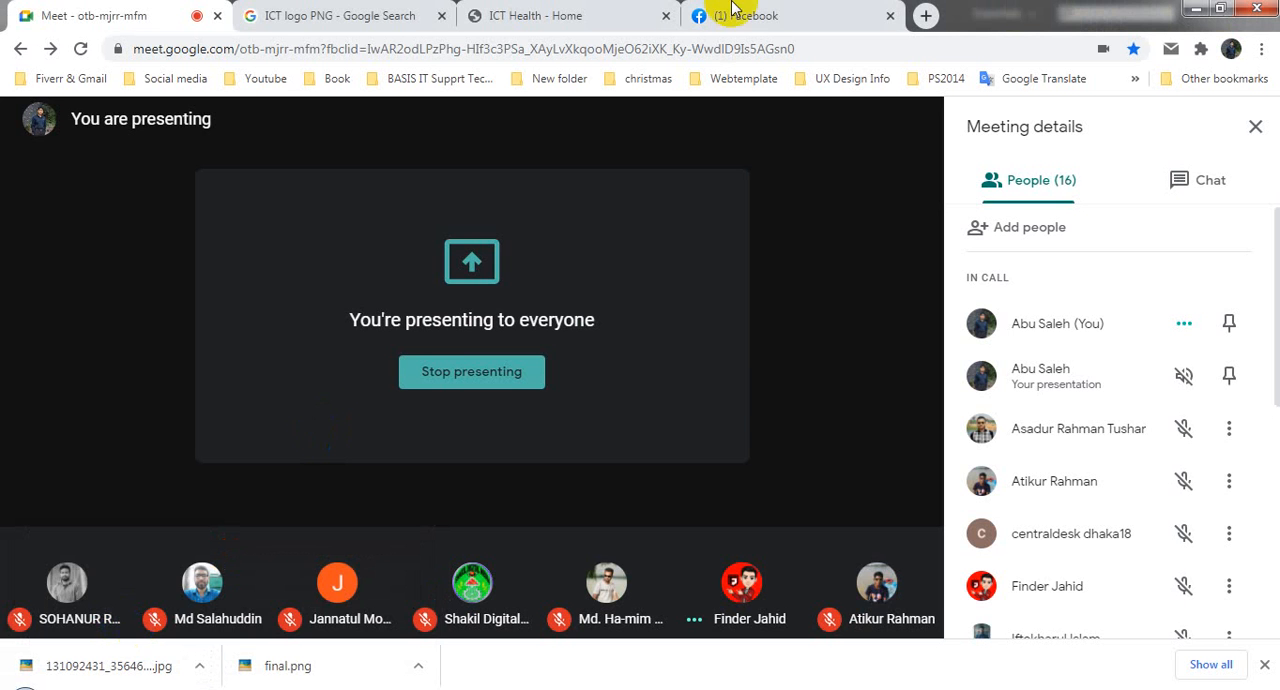
click(733, 12)
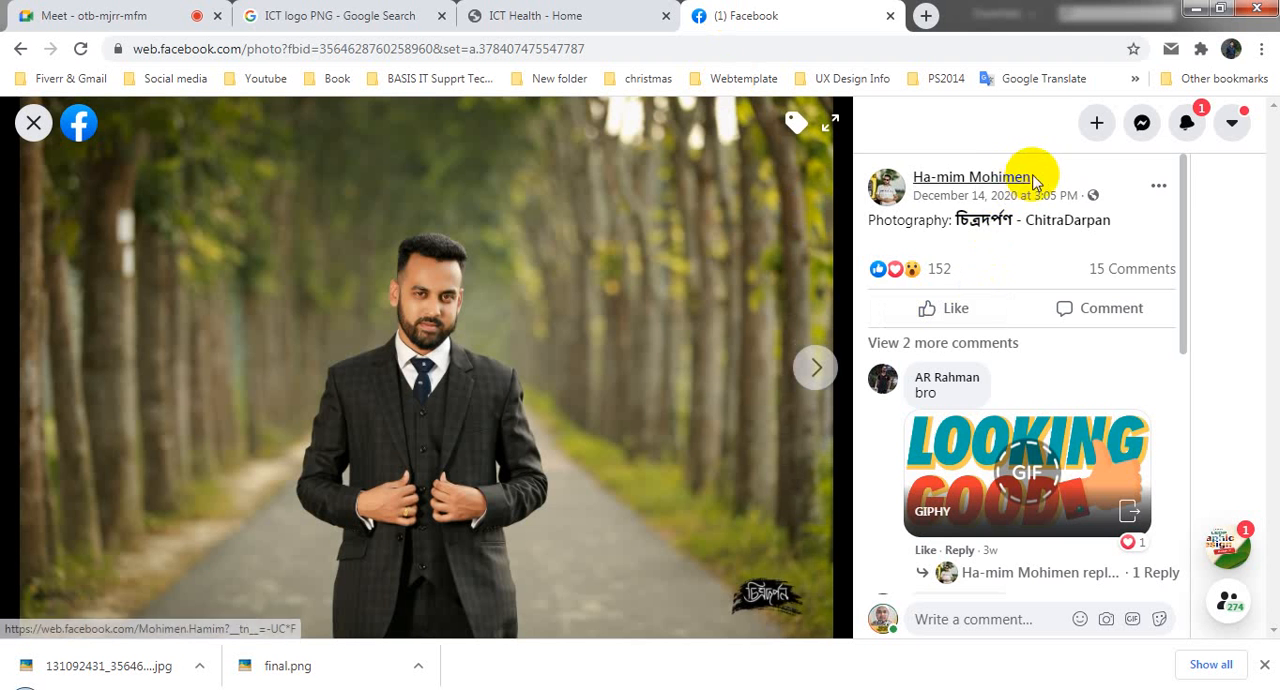
triple_click(965, 180)
key(ctrl+c)
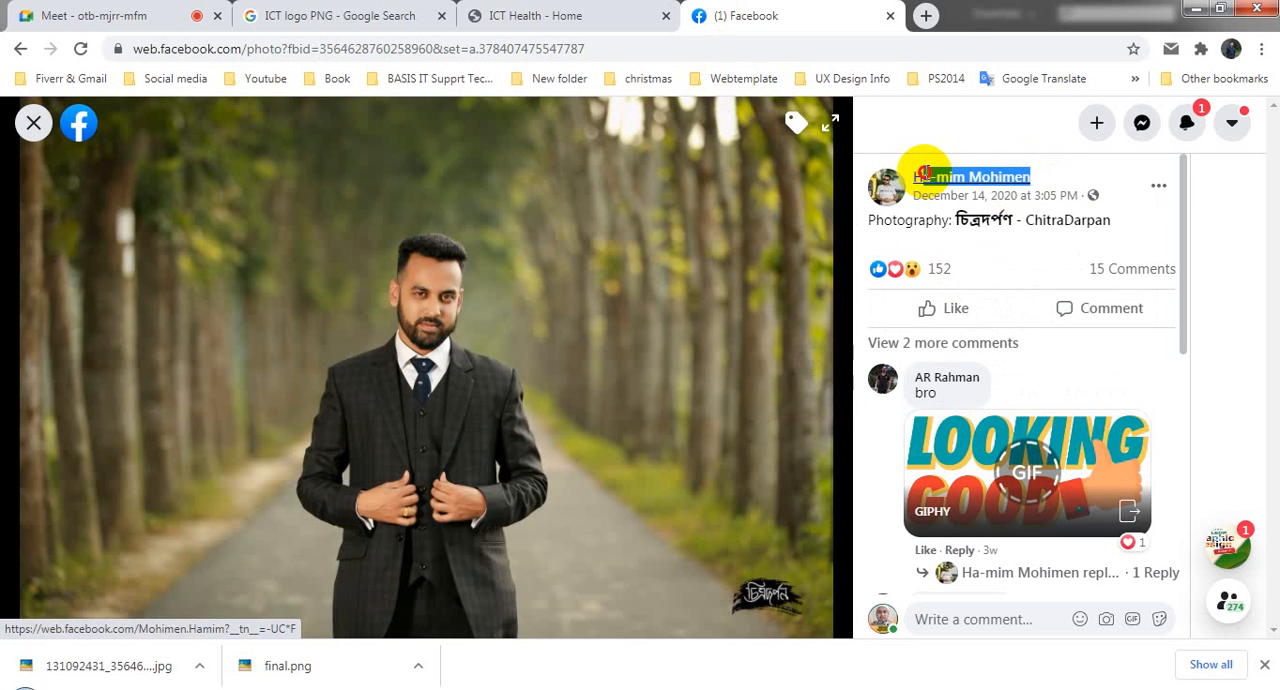
click(126, 687)
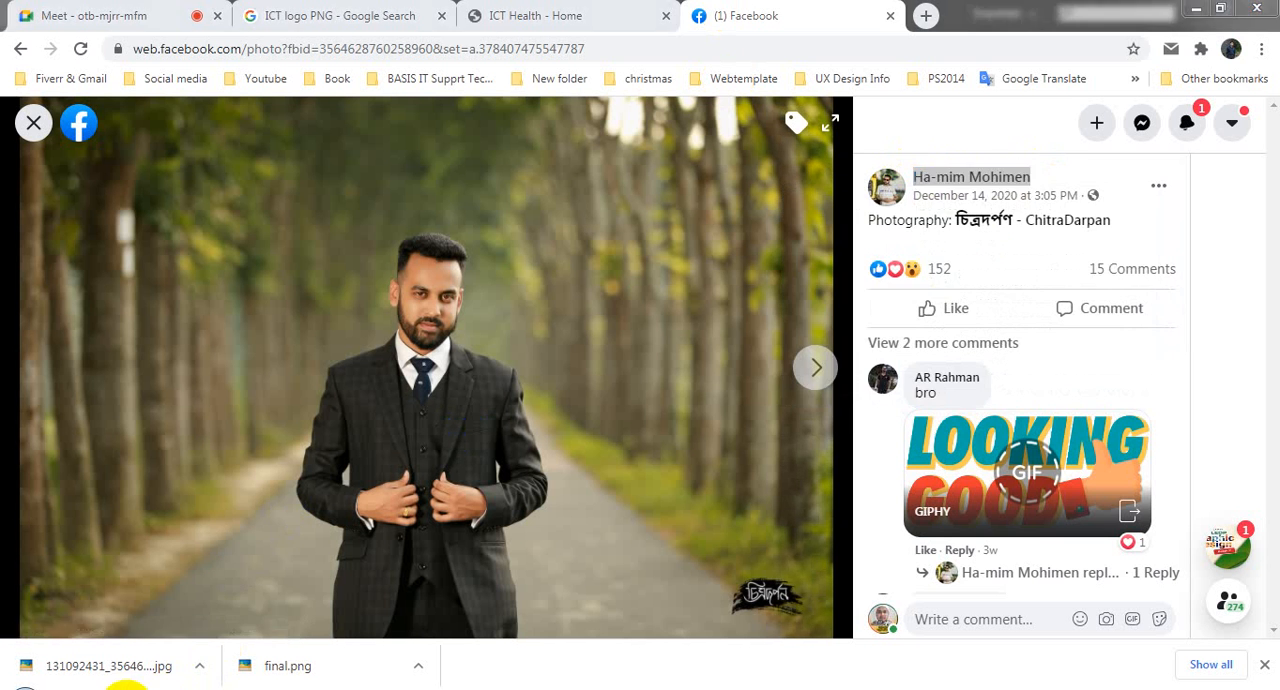
Step: Paste the copied name as a separate text beside "CEO :" and match its style with the Eyedropper
click(982, 467)
key(ctrl+v)
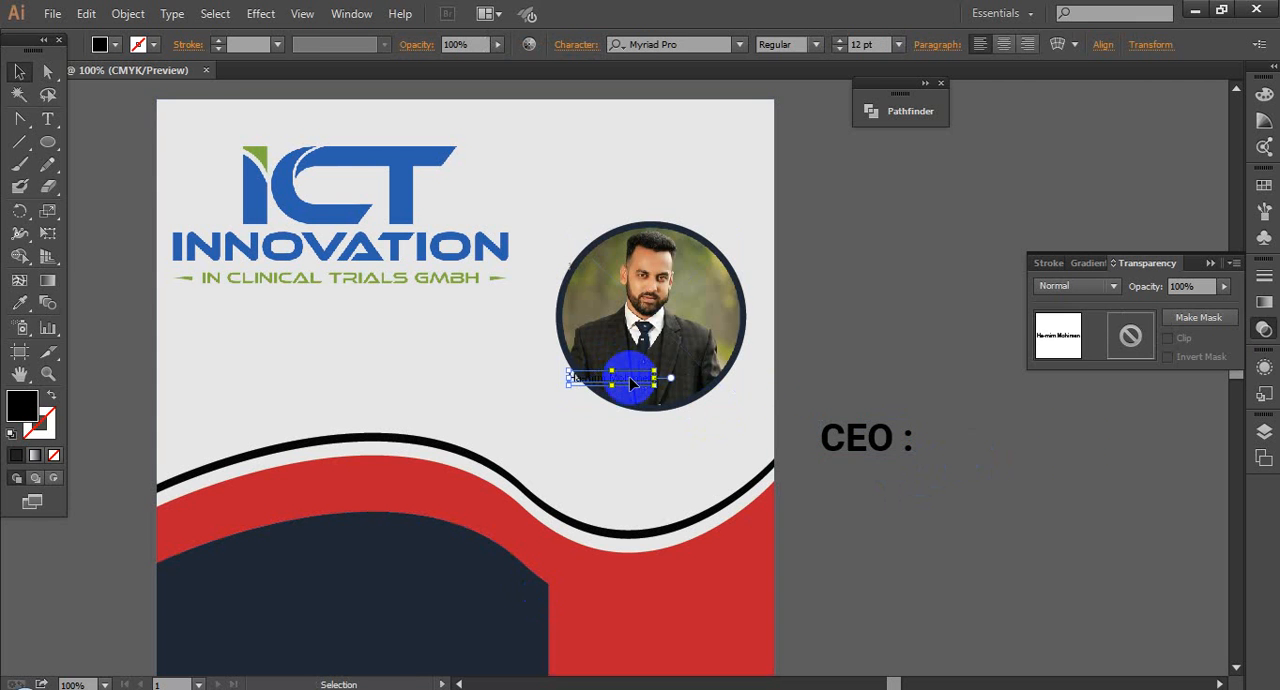
drag(628, 372, 1062, 449)
click(19, 302)
click(851, 437)
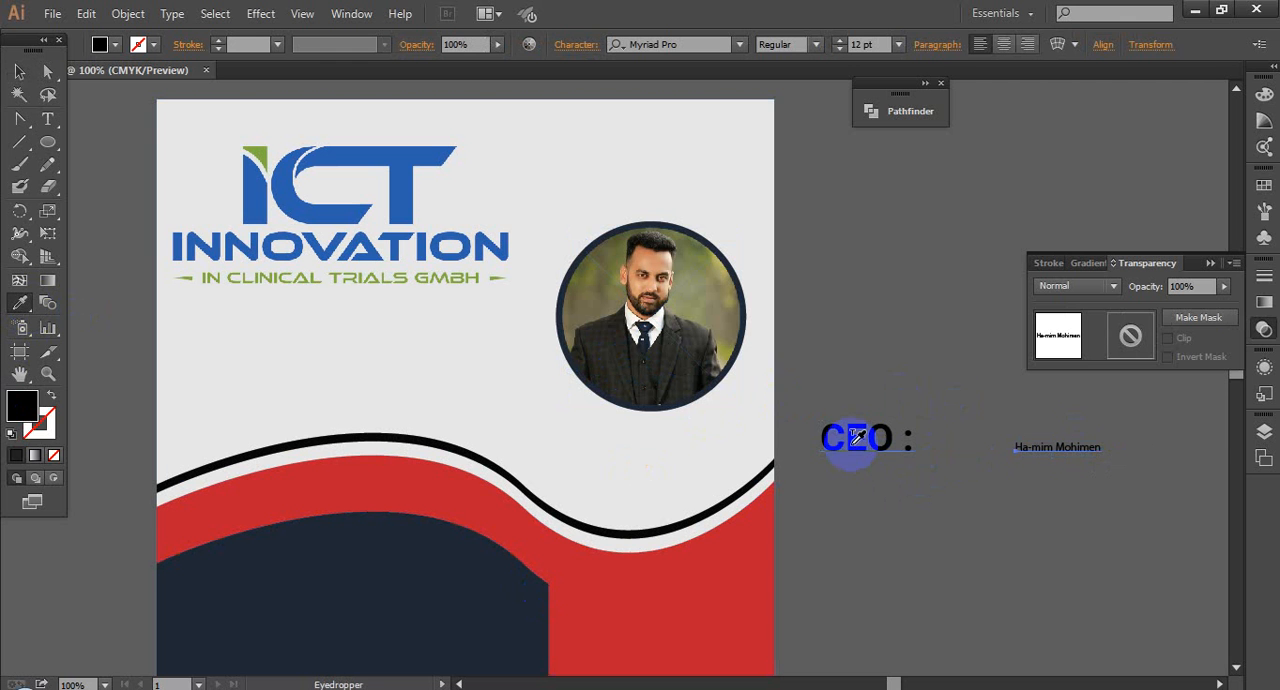
Step: Move the pasted name directly beside the "CEO :" text on the same line
click(20, 76)
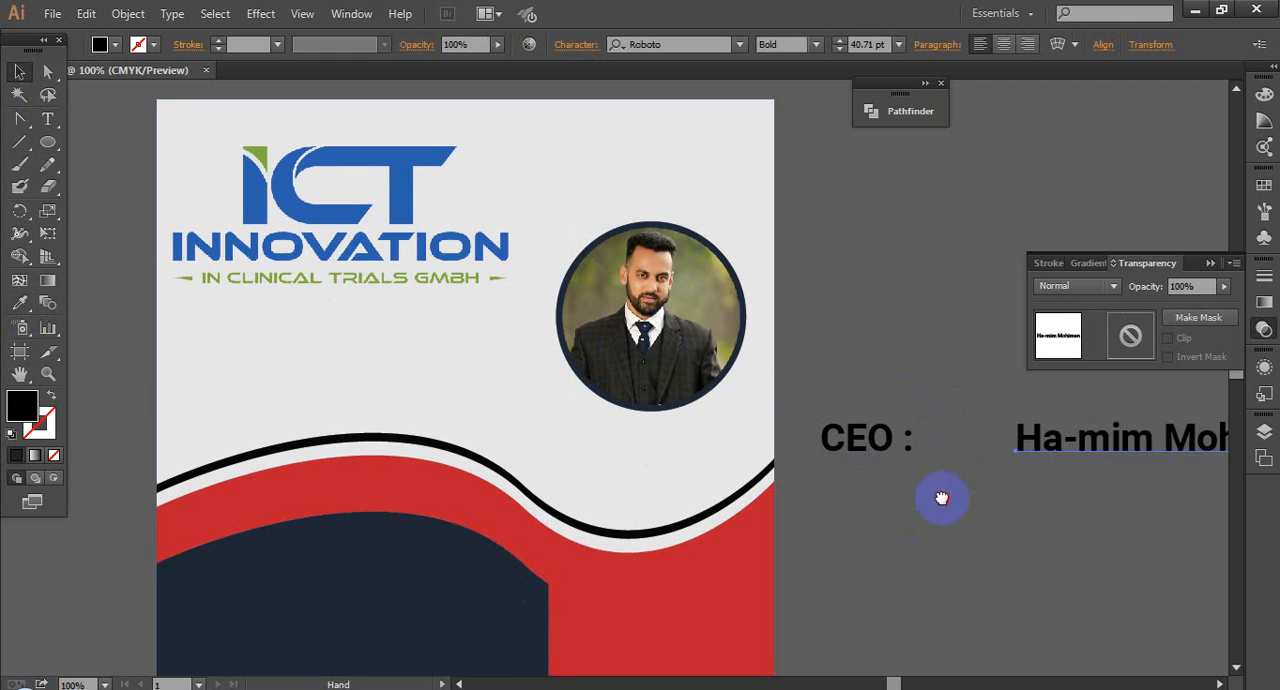
drag(940, 495, 719, 463)
drag(879, 414, 800, 410)
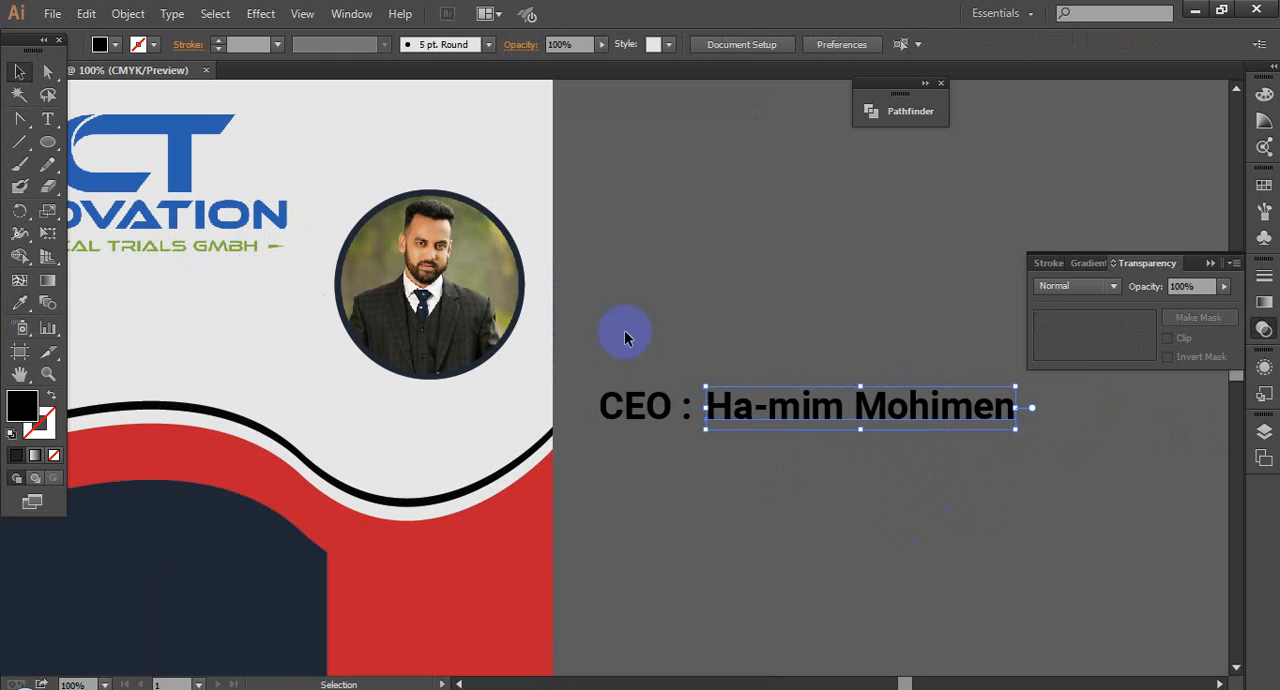
drag(623, 329, 811, 460)
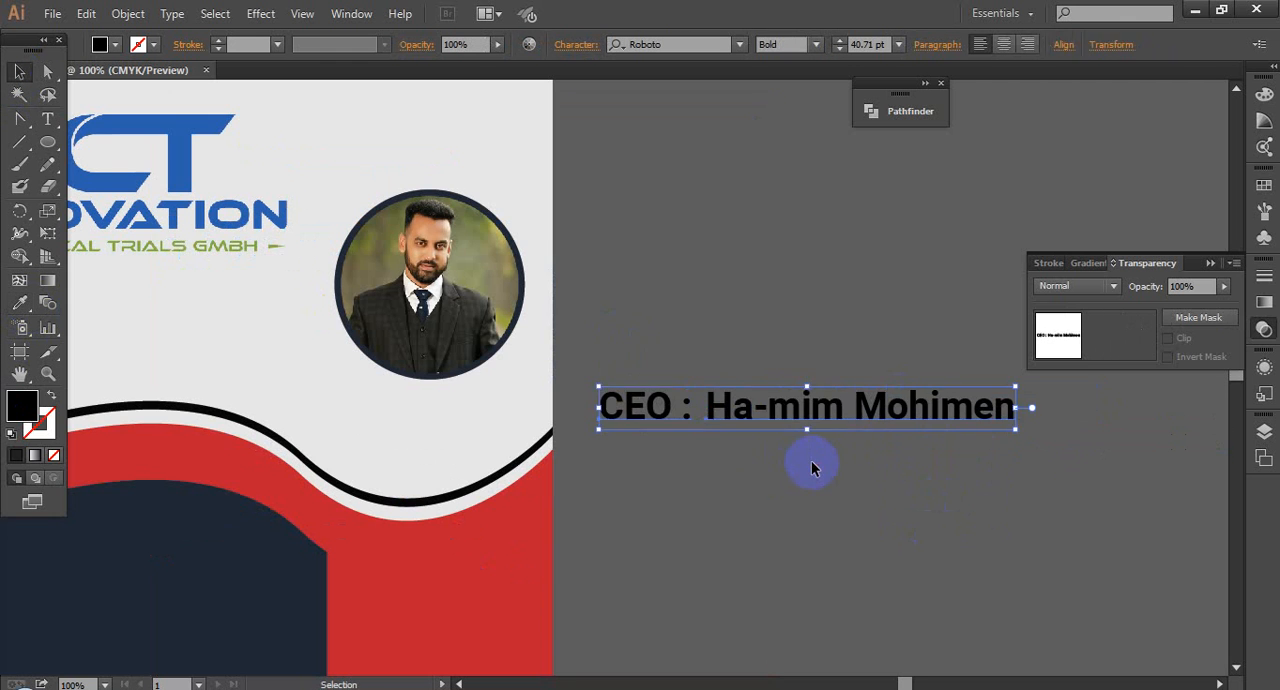
click(1063, 46)
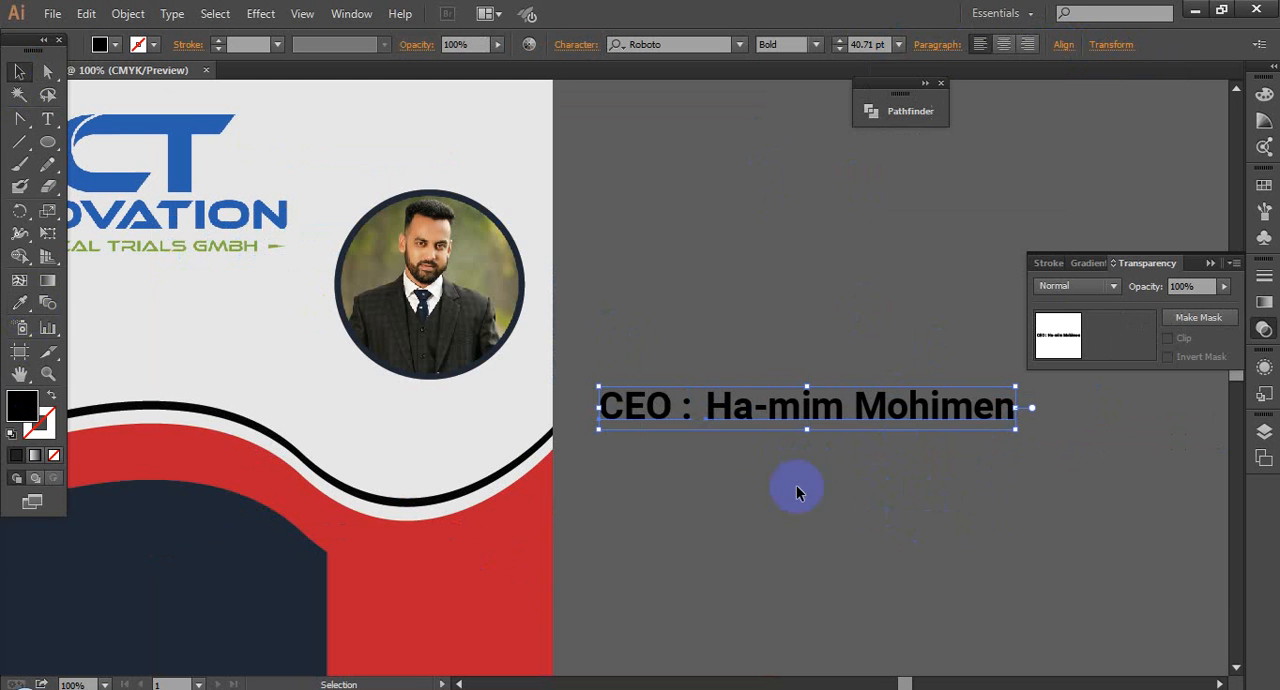
click(726, 449)
Step: Delete the entire content of the separate name text beside "CEO :"
click(730, 404)
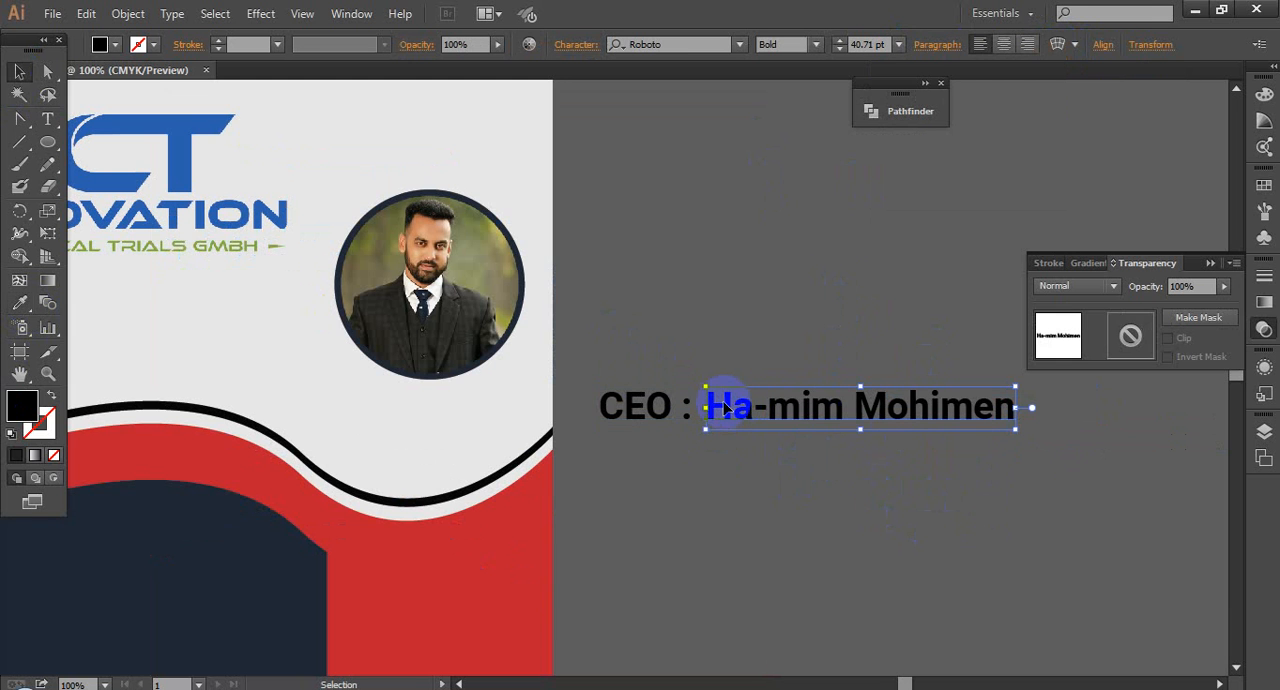
double_click(716, 405)
key(ctrl+a)
key(ctrl+c)
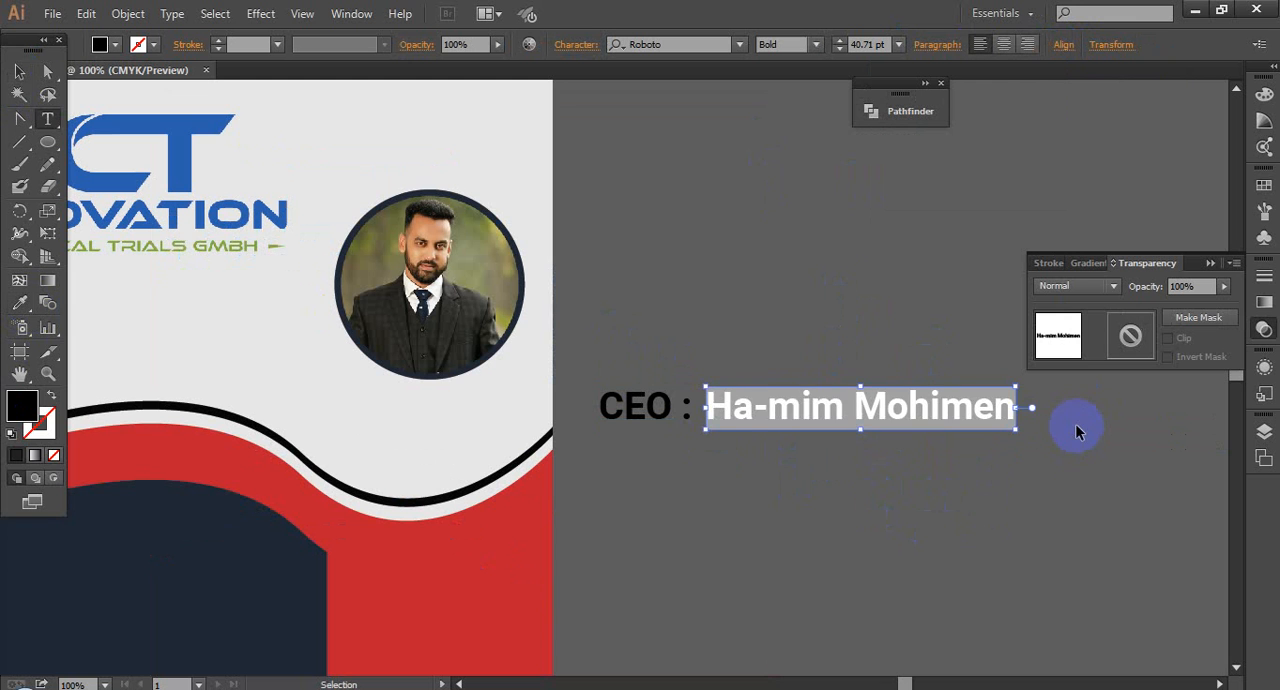
key(BackSpace)
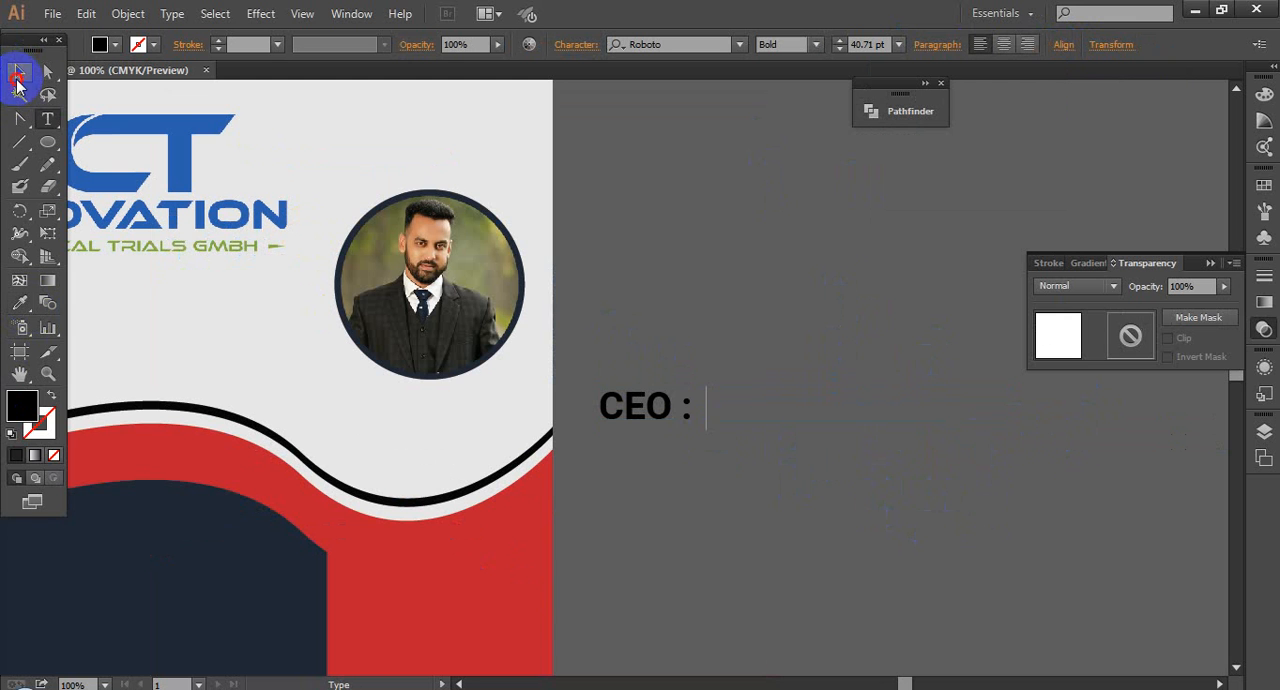
Step: Paste the copied full name into the "CEO :" text object, right after the colon
click(18, 74)
click(665, 404)
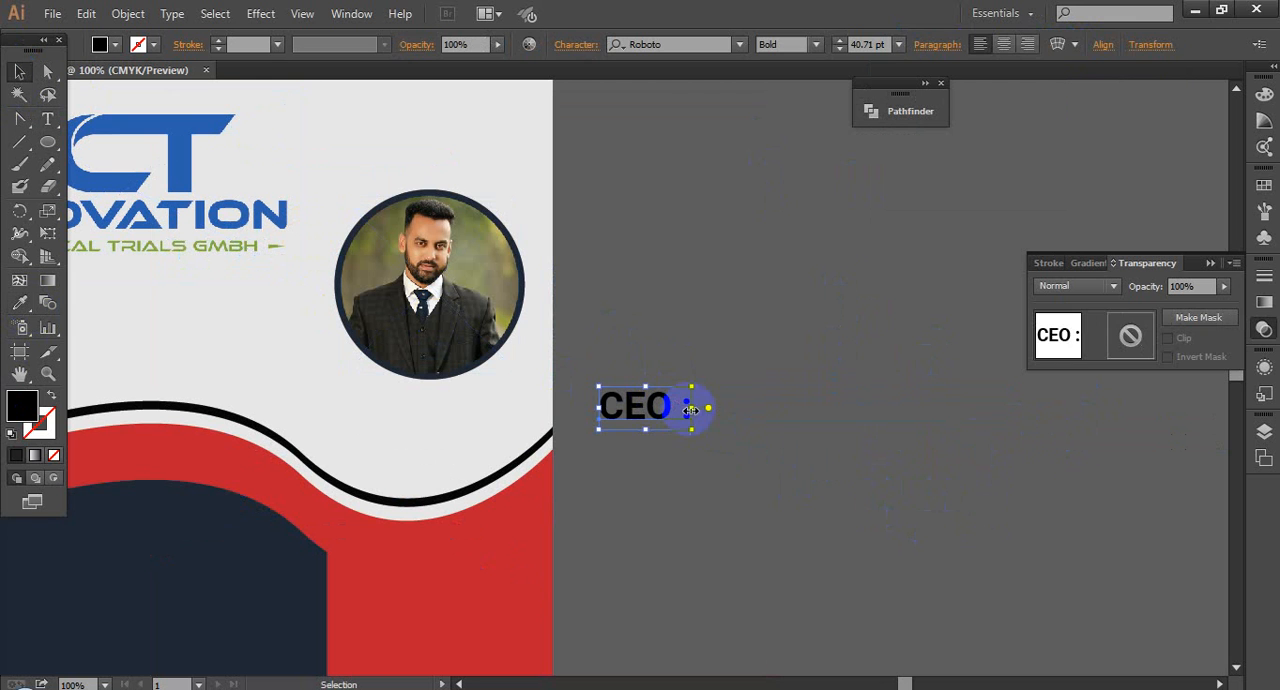
double_click(690, 404)
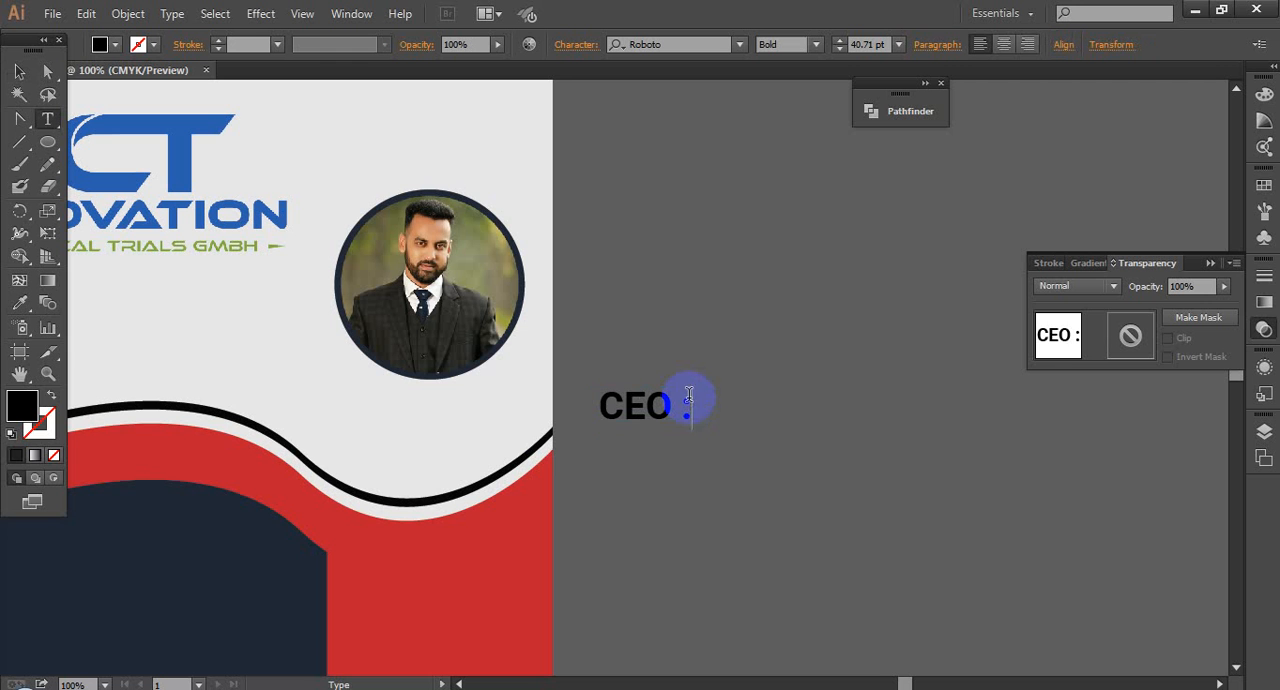
key(ctrl+v)
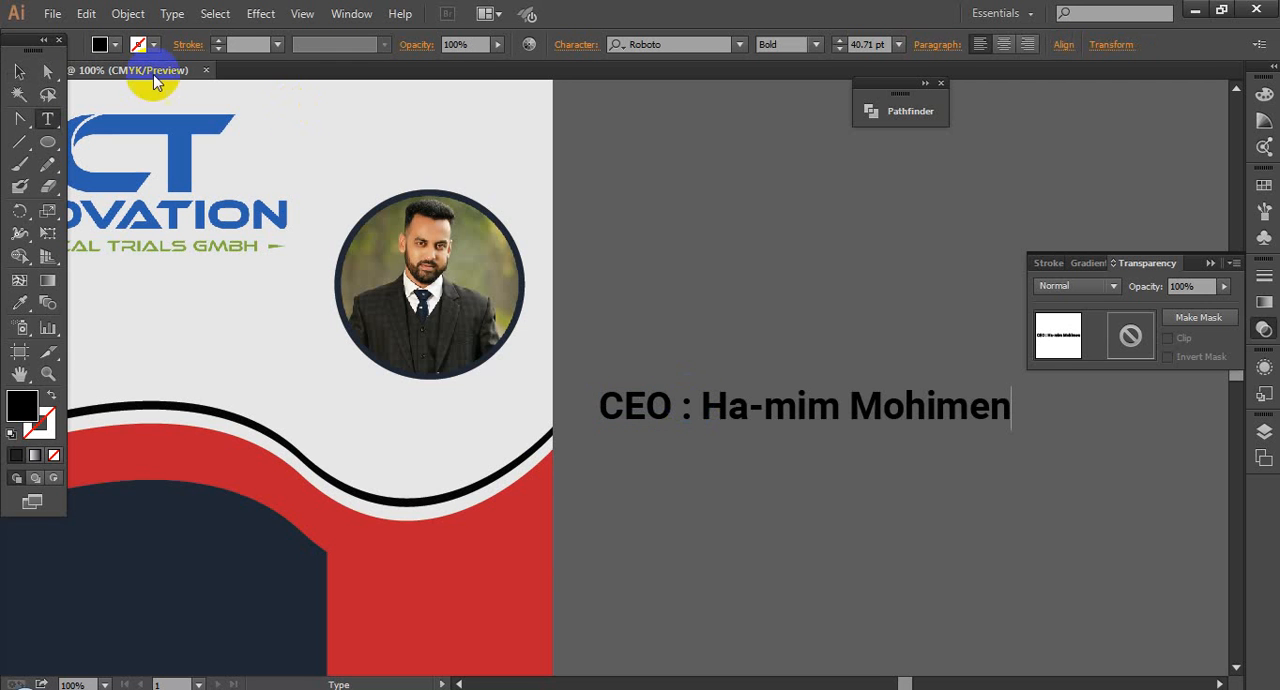
click(19, 72)
click(858, 490)
Step: Scale down the combined CEO name line and place it on the flyer just below the circular portrait
scroll(771, 471, left, 3)
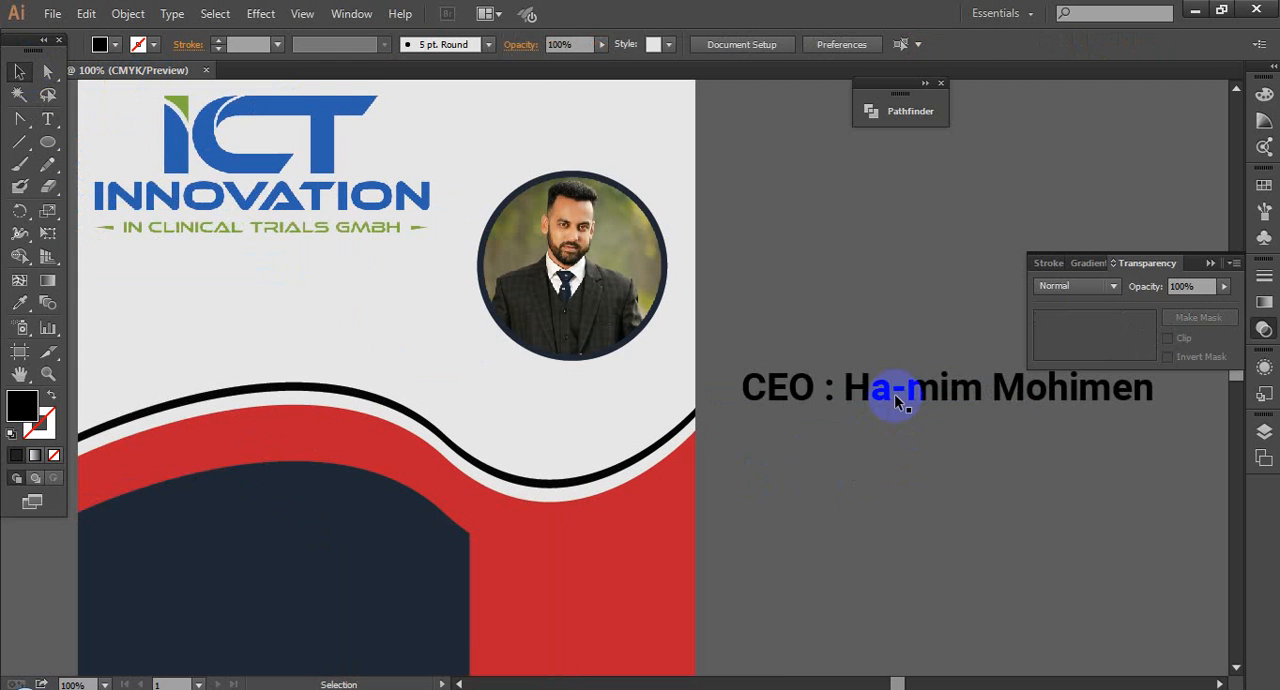
drag(894, 391, 1118, 430)
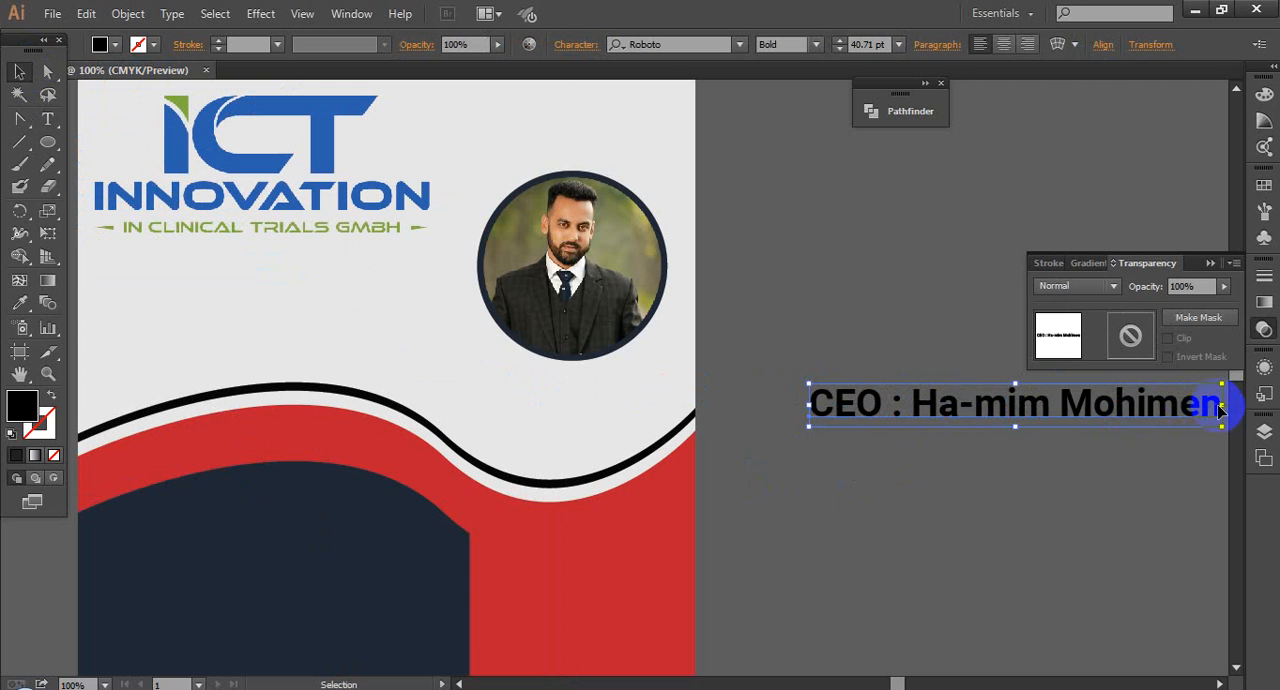
drag(1220, 406, 1055, 386)
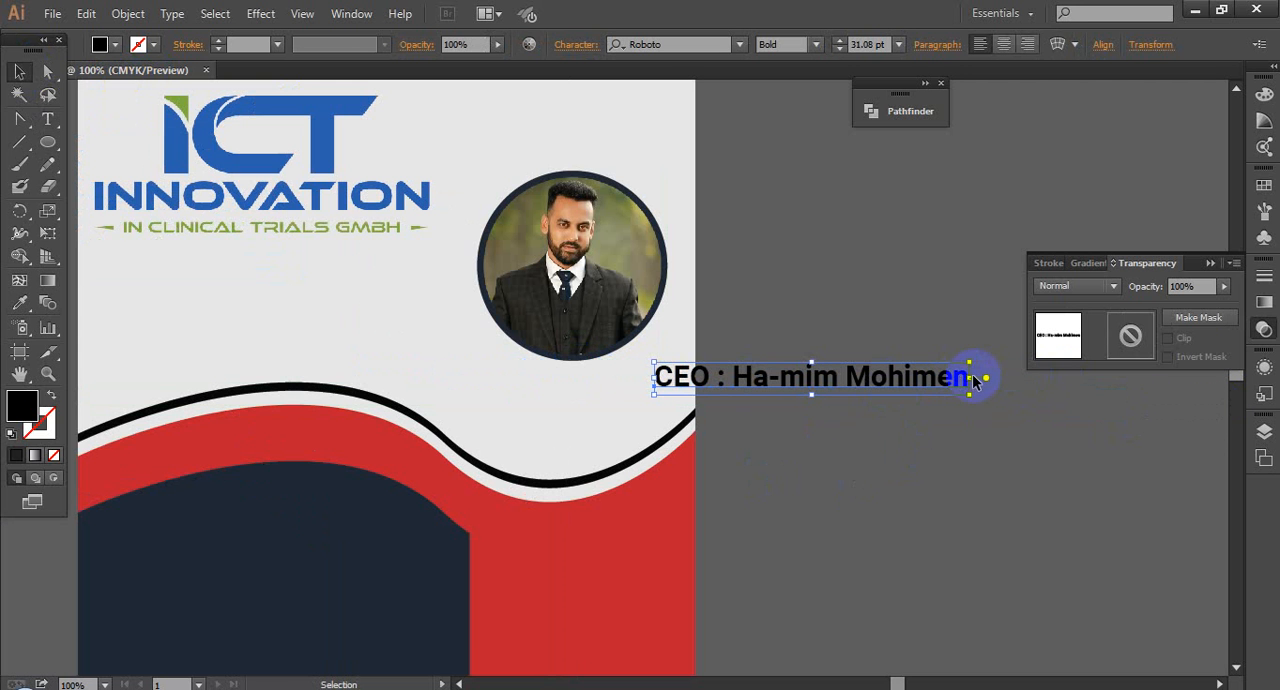
drag(972, 380, 908, 379)
drag(849, 382, 621, 381)
Step: Shrink the CEO name line proportionally so it is narrower than the portrait above it
scroll(650, 384, up, 4)
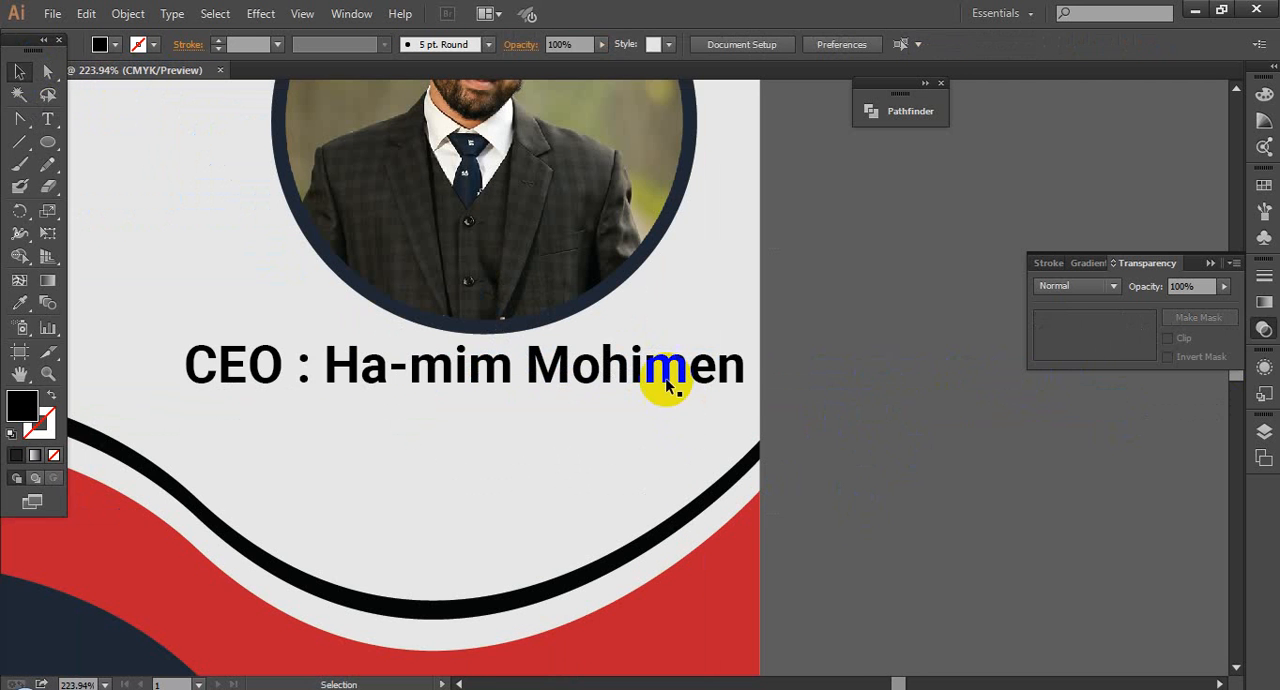
drag(752, 368, 638, 366)
click(880, 358)
scroll(880, 358, down, 1)
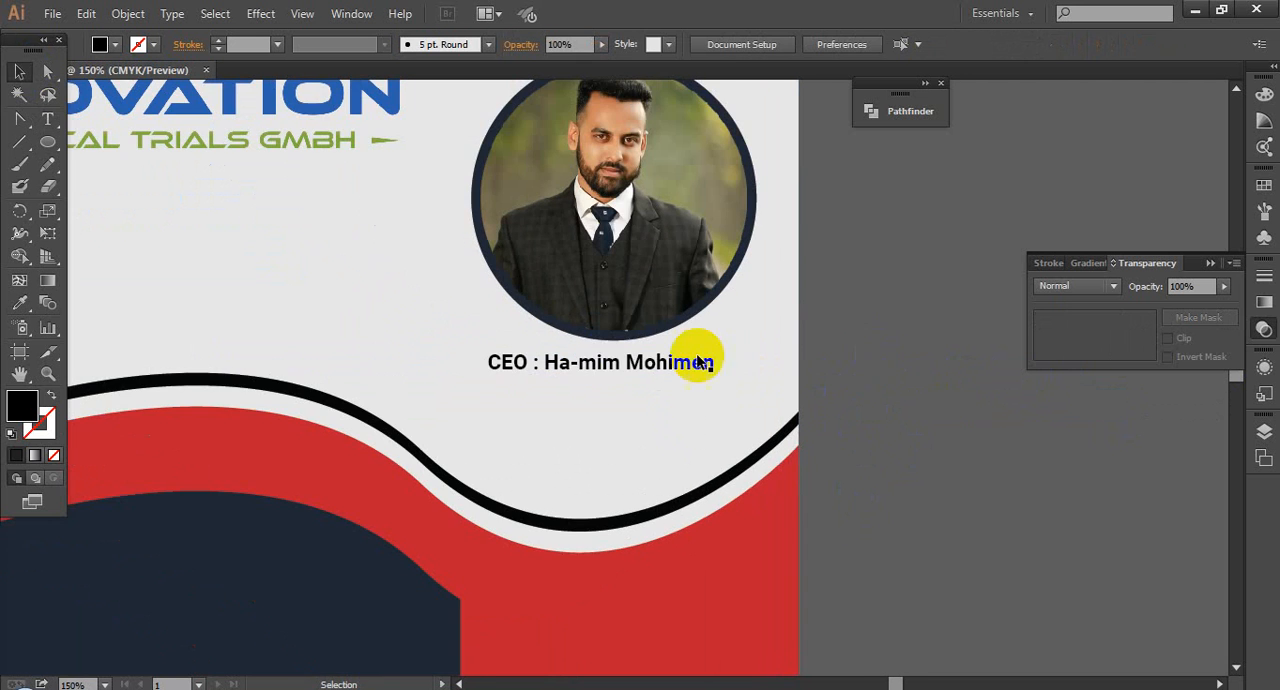
Step: Centre the ringed portrait and the CEO name line horizontally on each other and group them
click(629, 288)
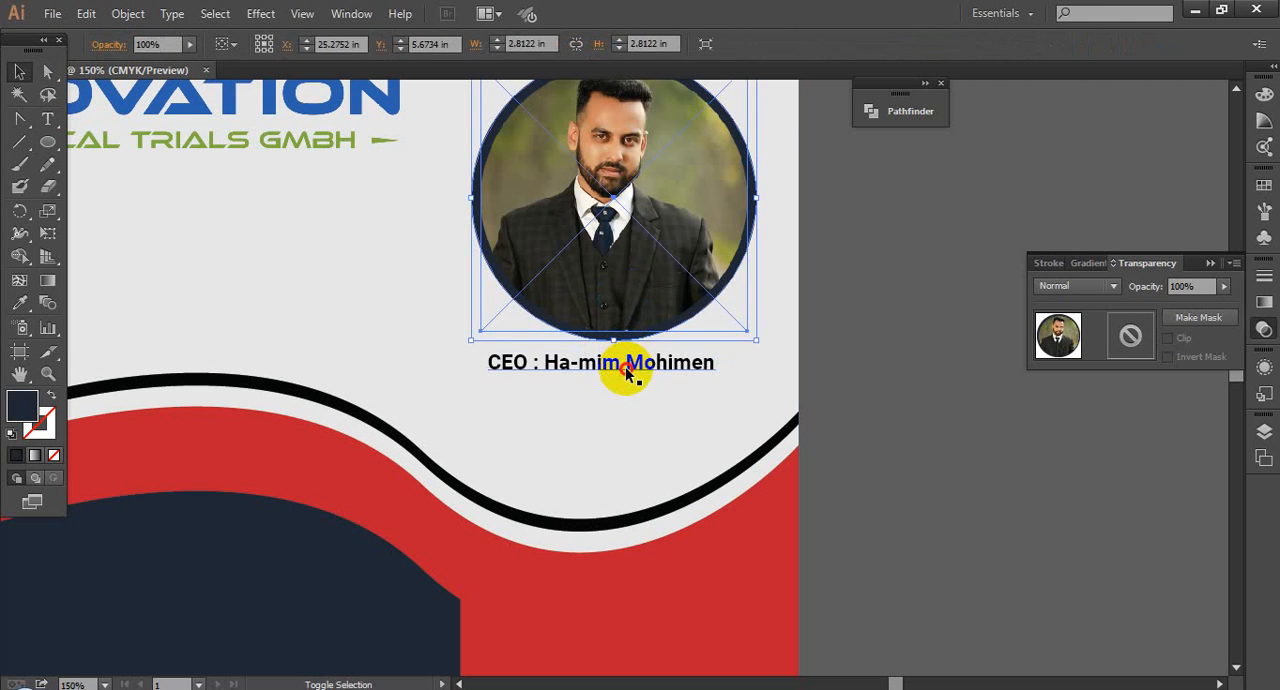
shift+click(625, 368)
click(320, 44)
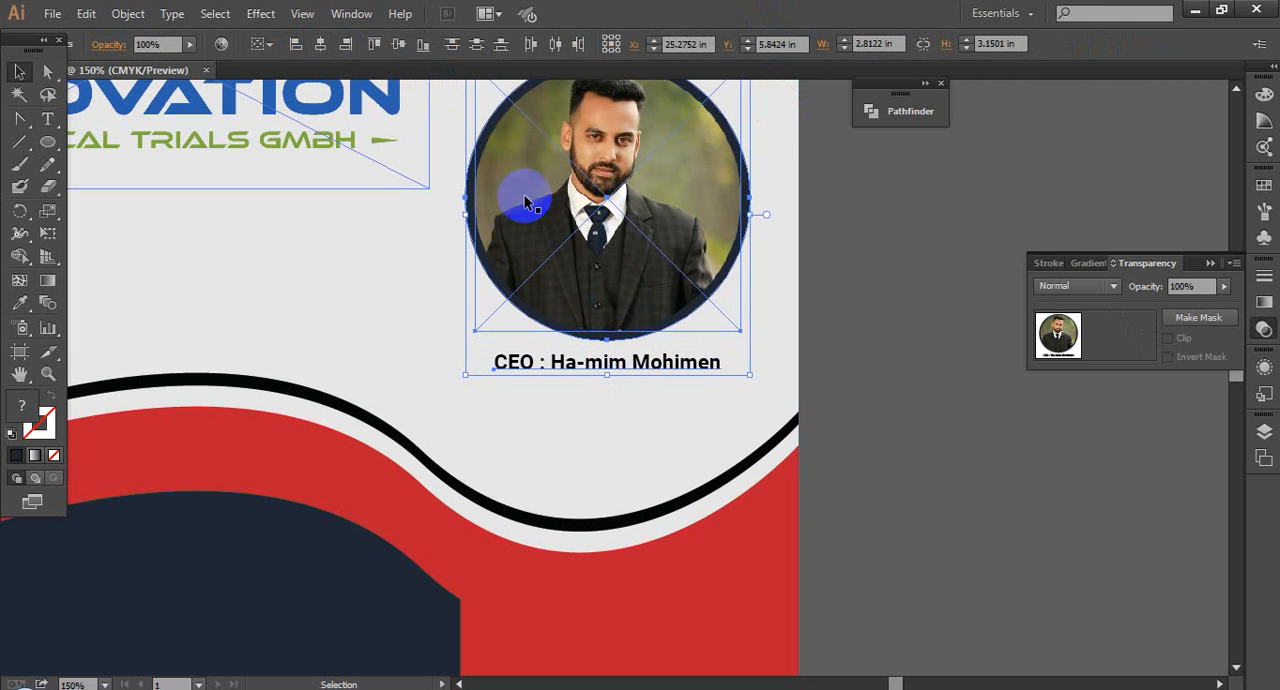
key(ctrl+g)
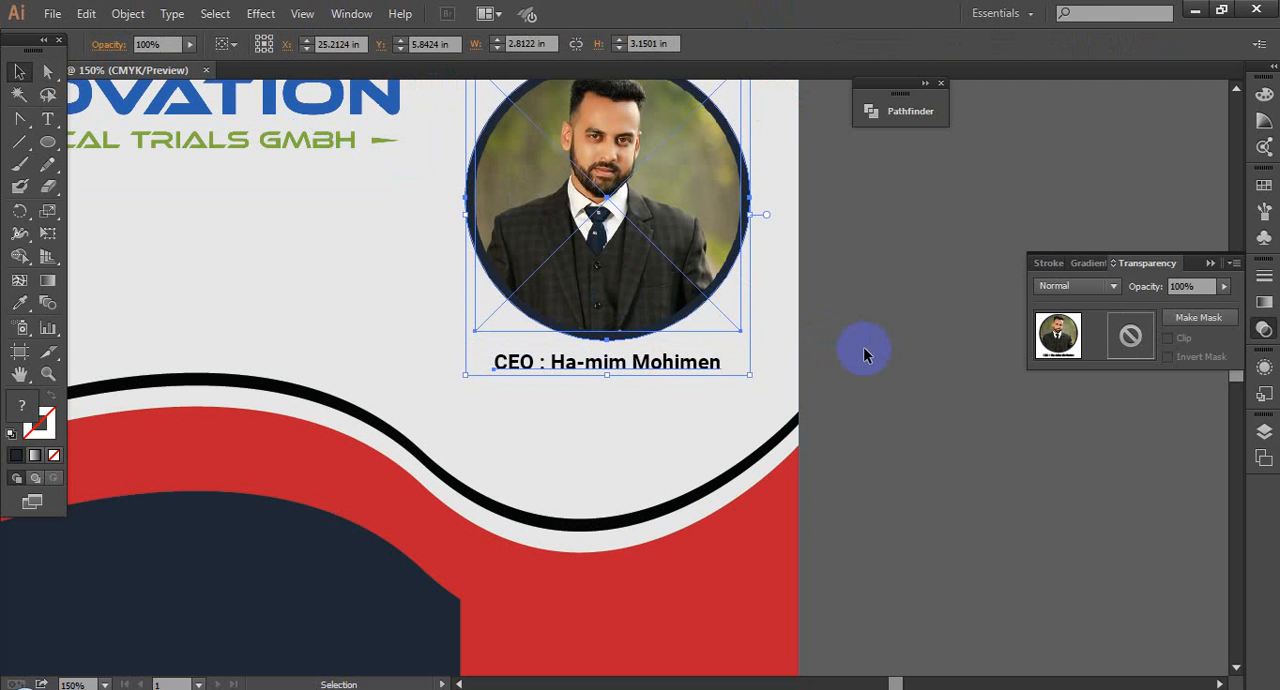
Step: Enlarge the grouped portrait and CEO name line slightly, to about 2.95 in wide, and shift it down closer to the wave
drag(750, 374, 764, 389)
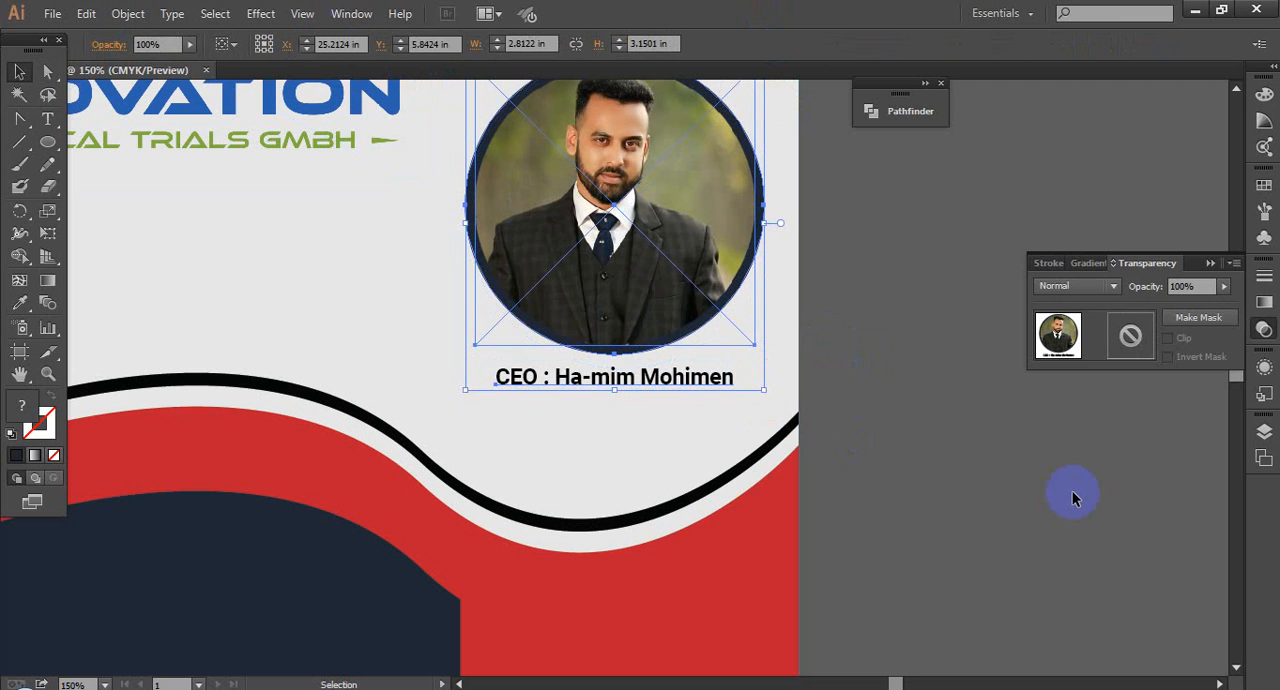
key(shift+Down)
key(shift+Down)
key(shift+Down)
key(shift+Down)
key(shift+Down)
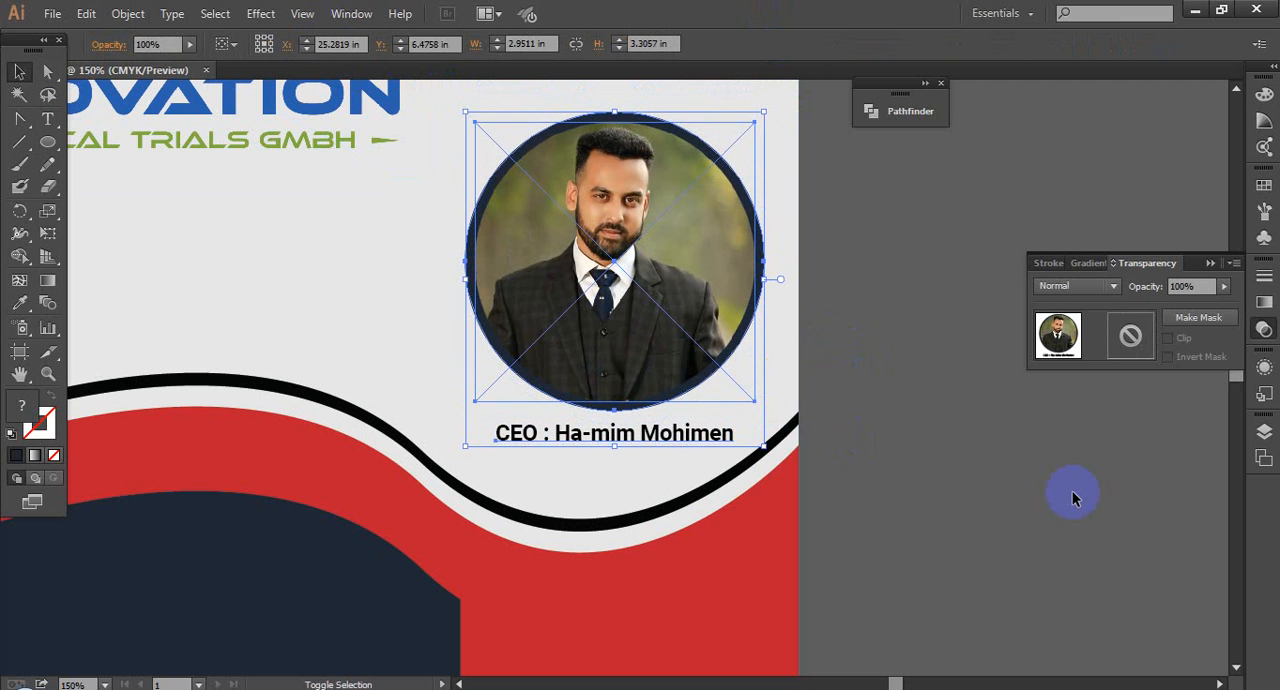
click(1073, 497)
key(ctrl+1)
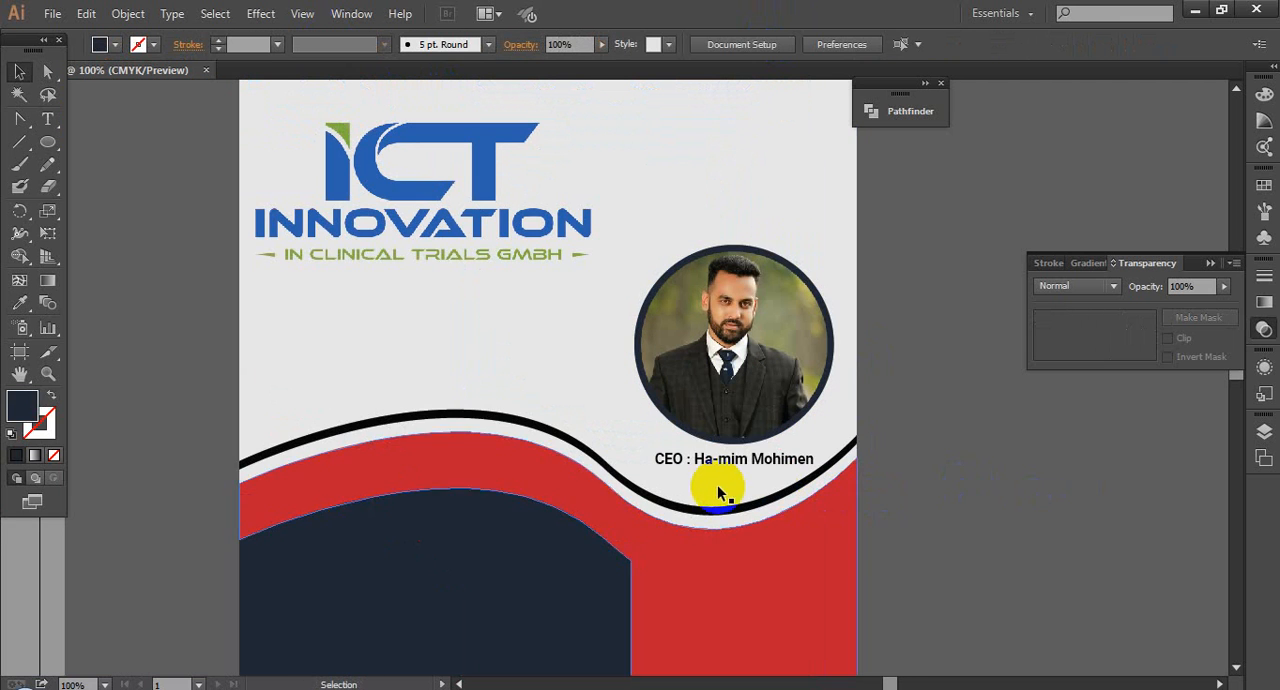
drag(963, 483, 976, 495)
scroll(987, 485, down, 1)
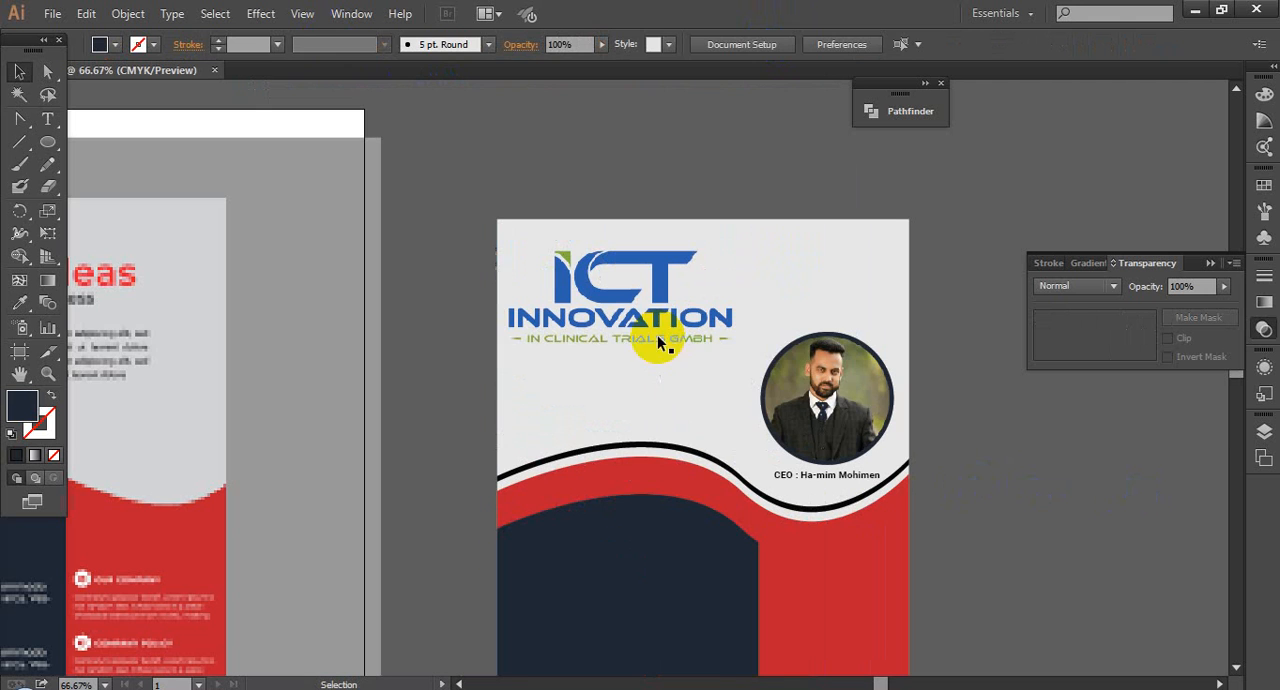
Step: Enlarge the ICT Innovation logo slightly and move it down beside the portrait, just above the wave
click(645, 324)
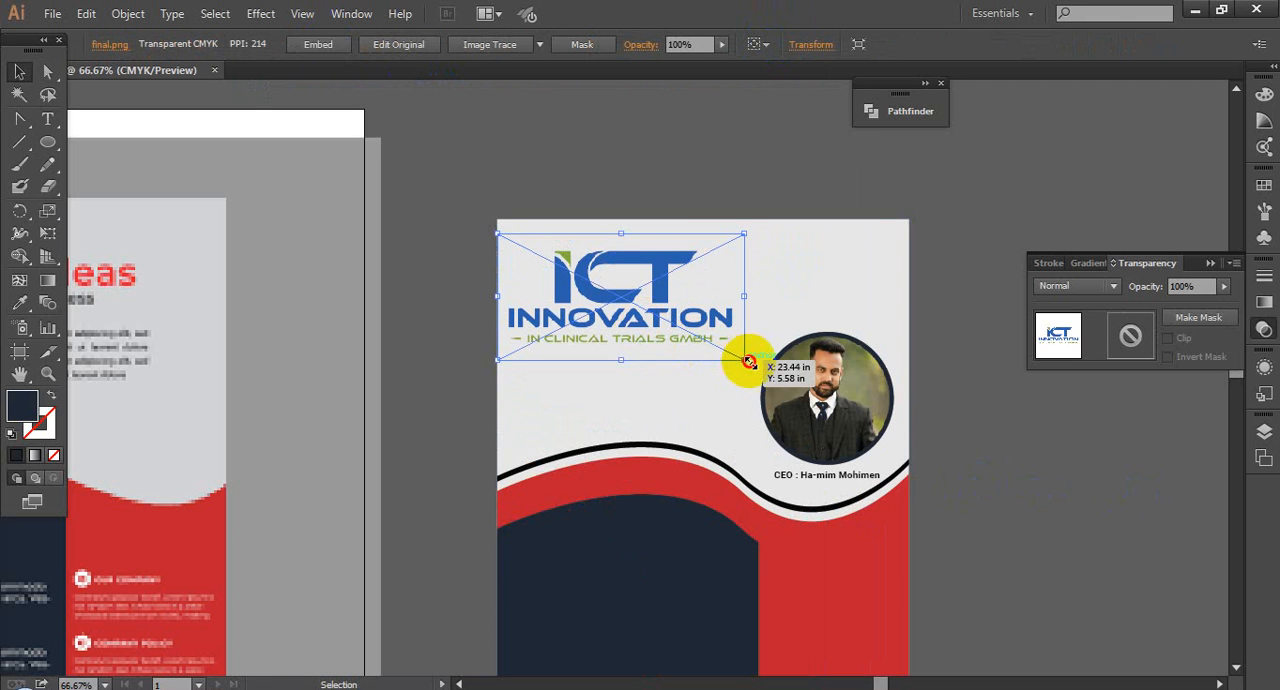
drag(750, 362, 770, 373)
drag(663, 345, 663, 395)
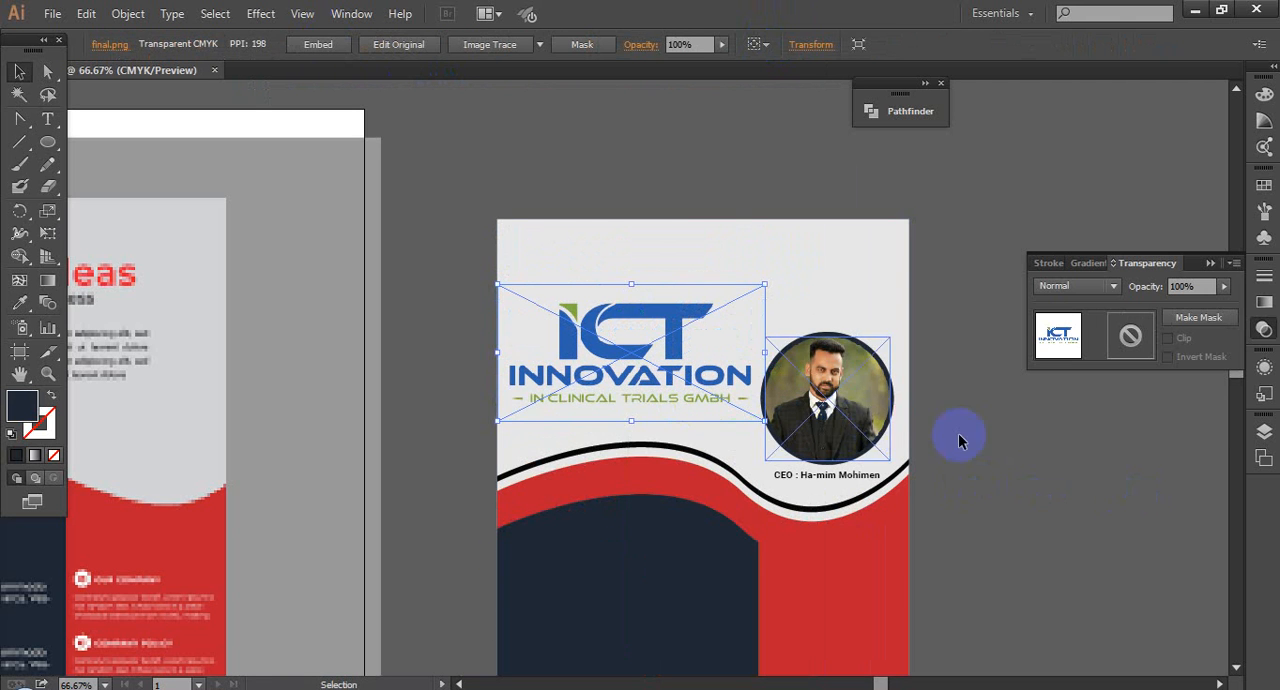
key(shift+Down)
key(shift+Down)
key(shift+Down)
key(shift+Down)
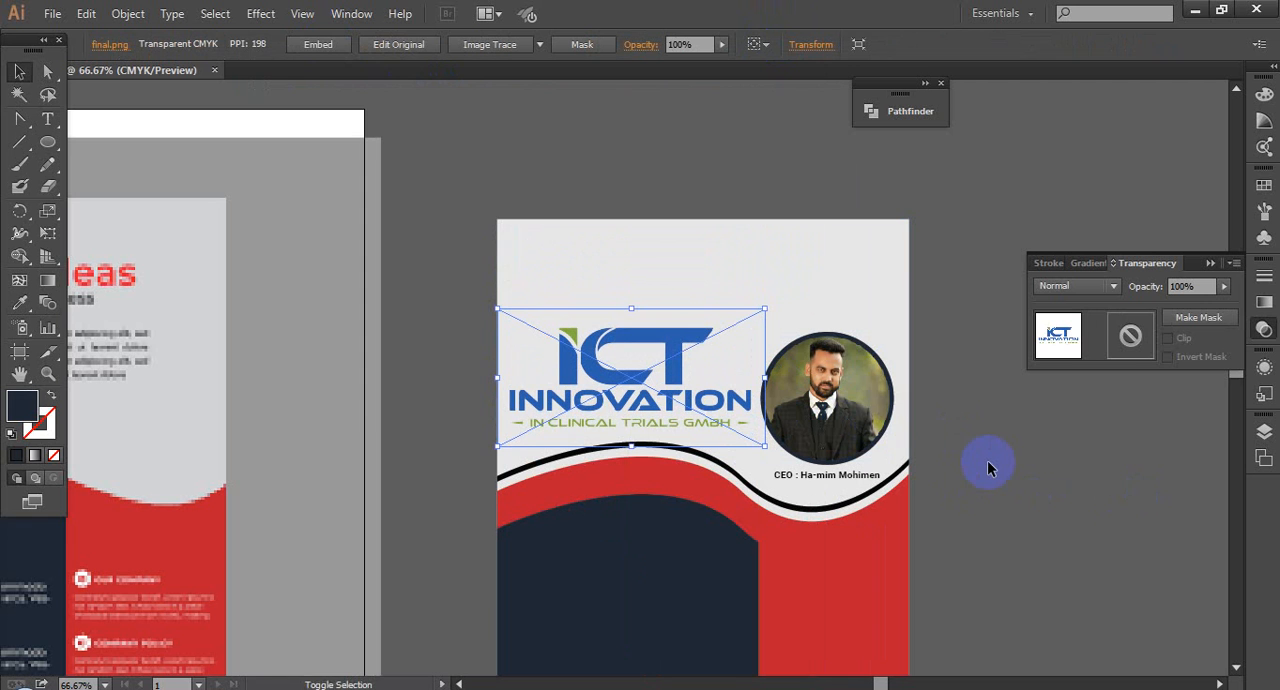
key(shift+Down)
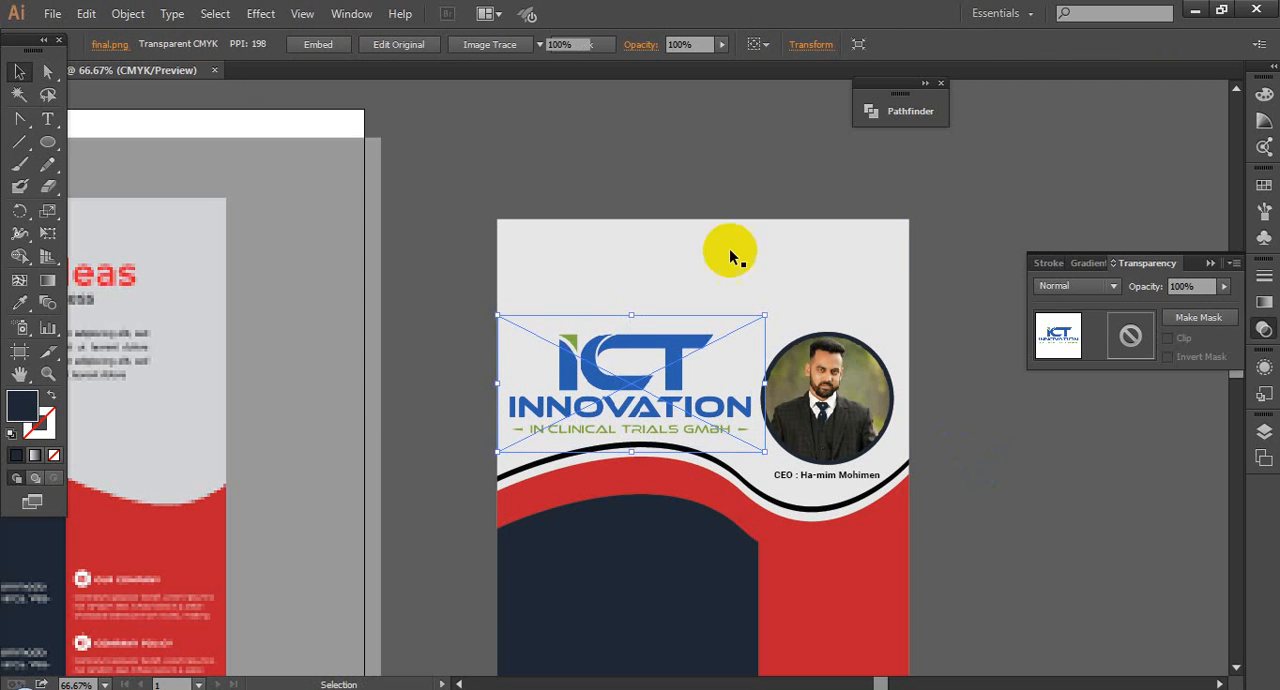
click(731, 251)
scroll(949, 423, down, 1)
drag(1003, 484, 966, 428)
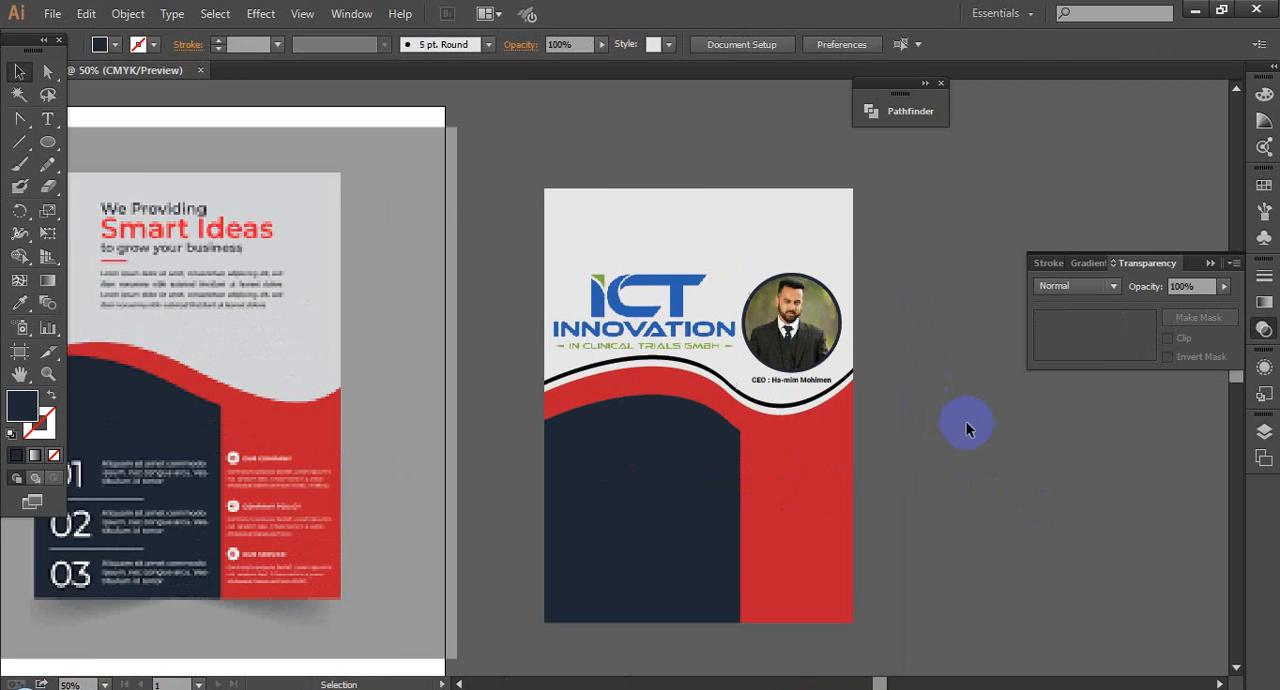
Step: Ungroup the CEO name line from the ringed portrait
drag(527, 318, 997, 486)
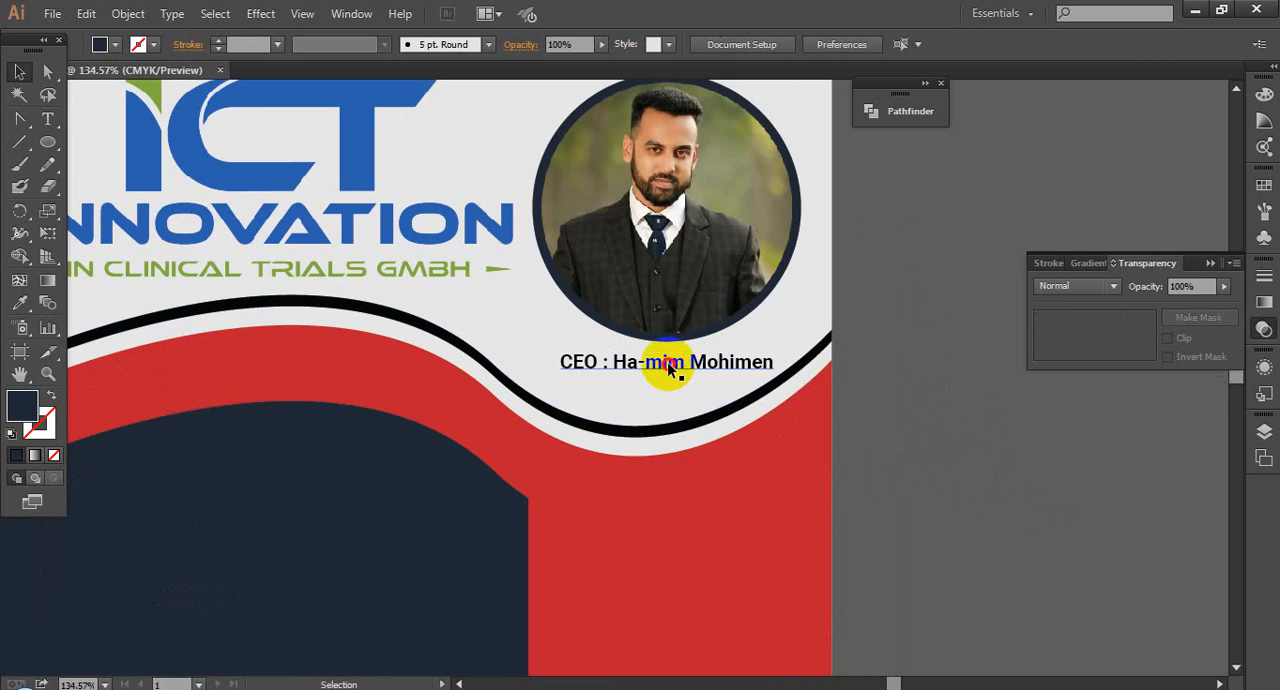
click(668, 364)
right_click(668, 363)
click(737, 474)
Step: Recolour the CEO name line with the green sampled from the ICT Innovation logo
click(704, 374)
click(740, 373)
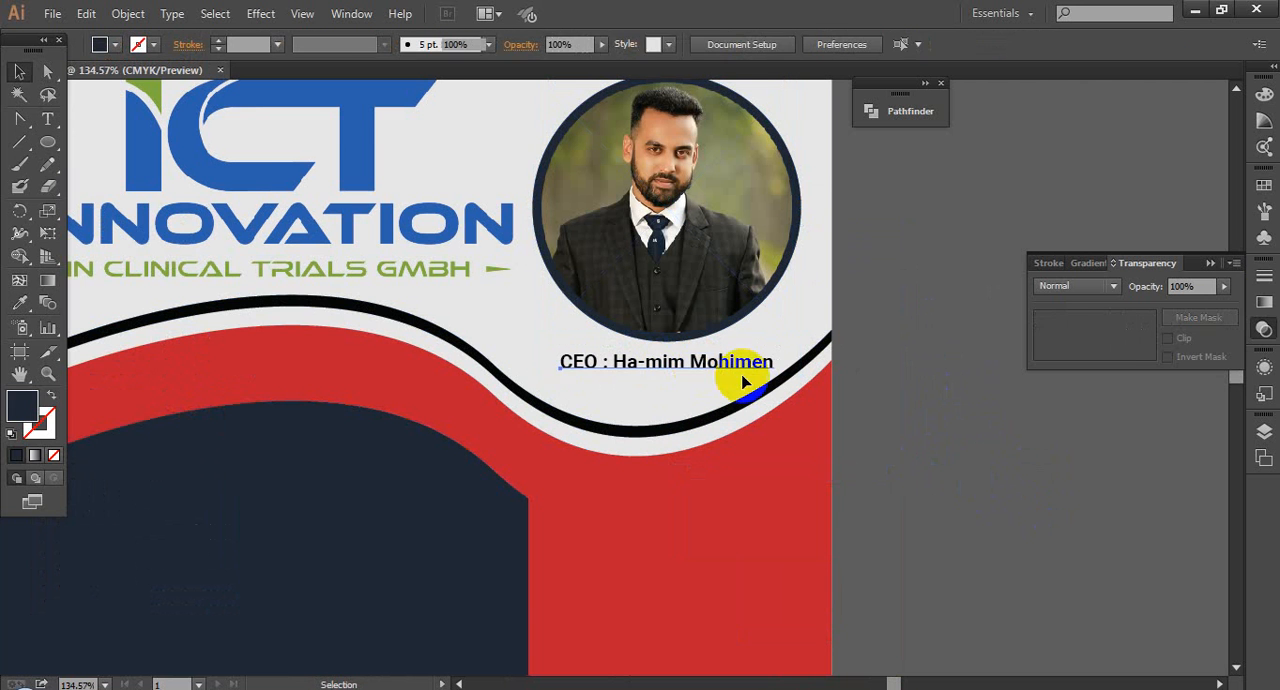
click(19, 302)
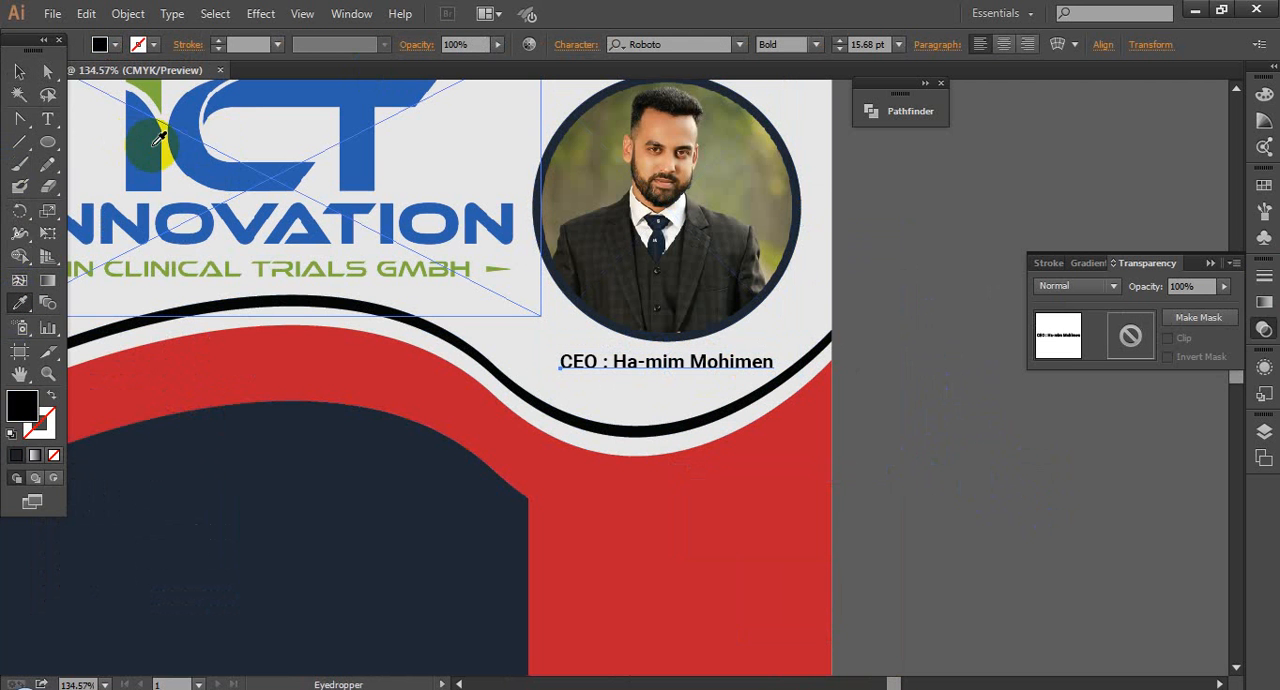
click(188, 257)
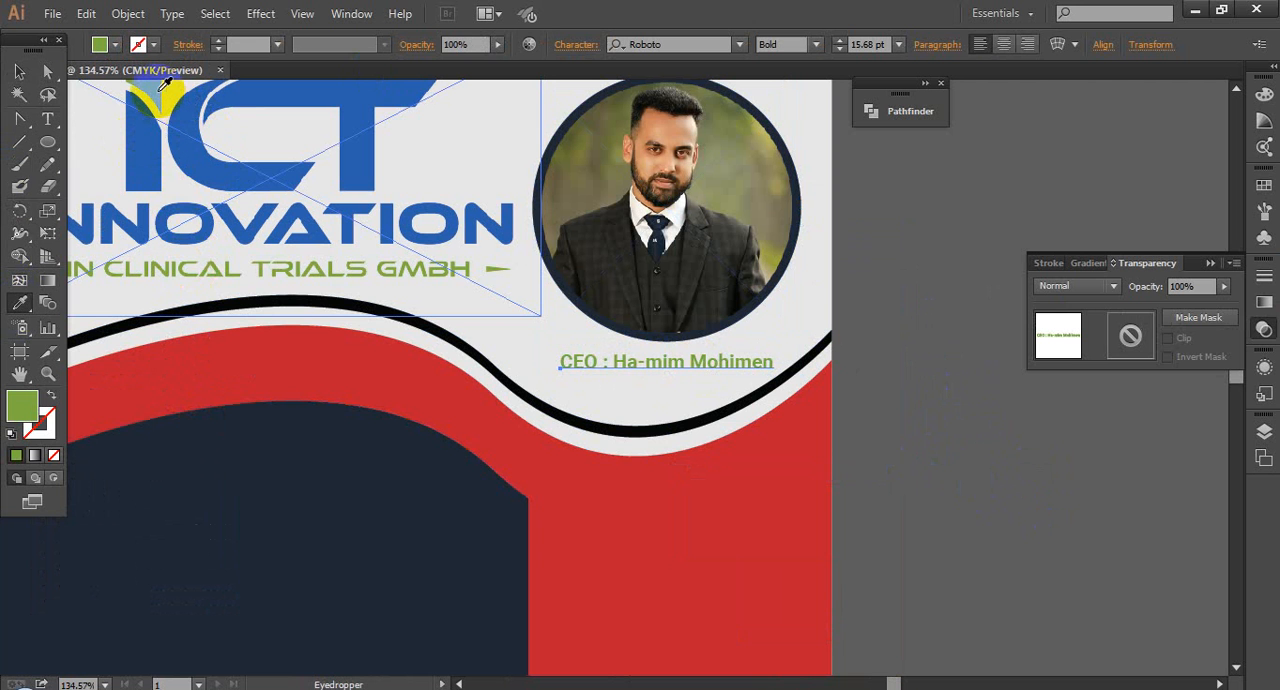
click(19, 72)
Step: Recolour the ring around the portrait with the blue sampled from the logo
shift+click(800, 190)
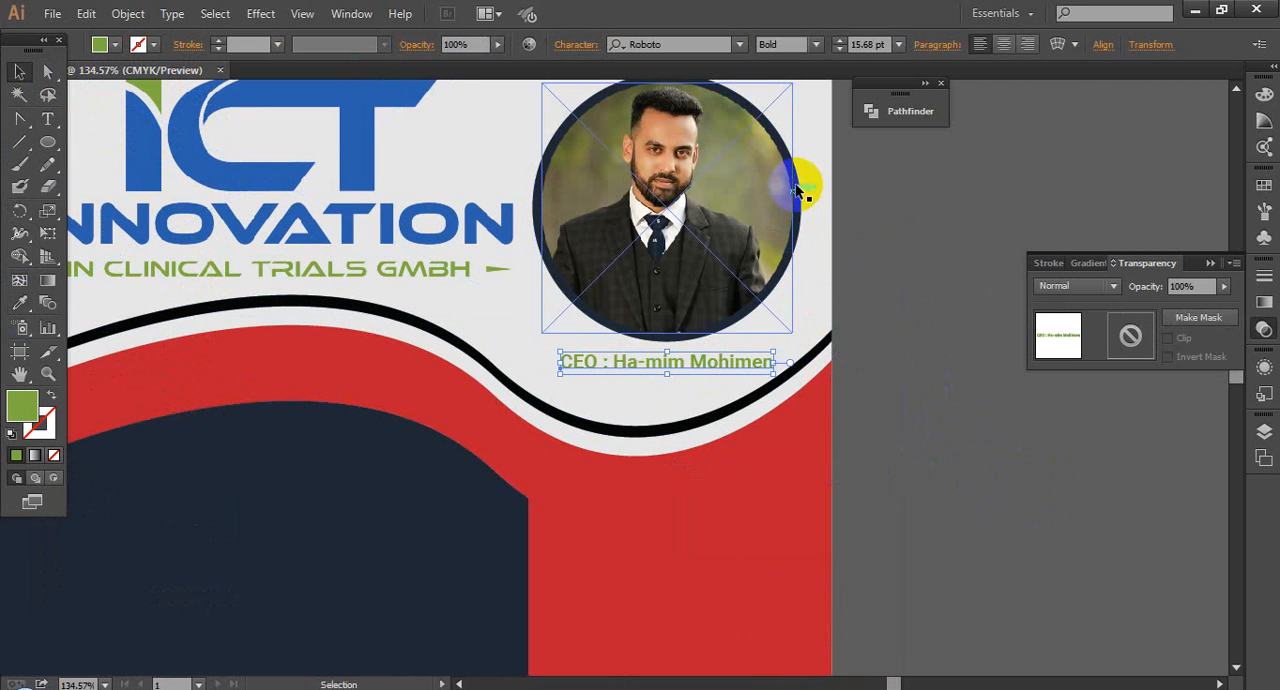
click(806, 184)
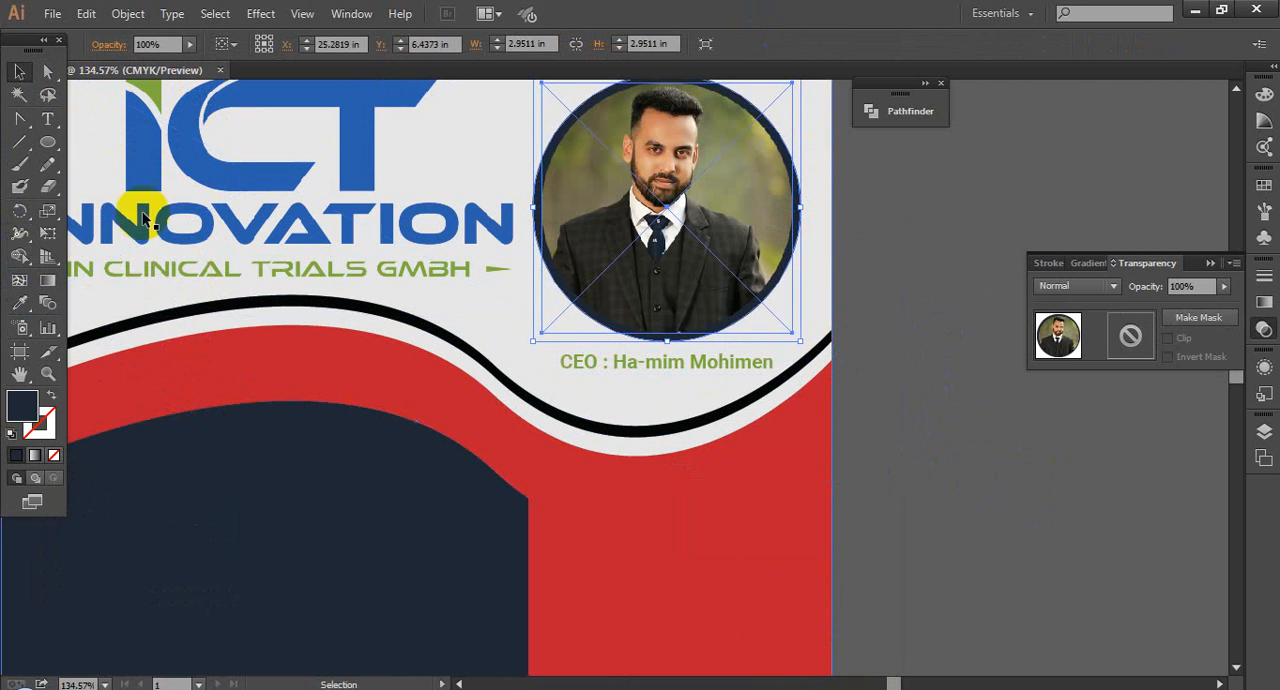
click(31, 302)
click(140, 165)
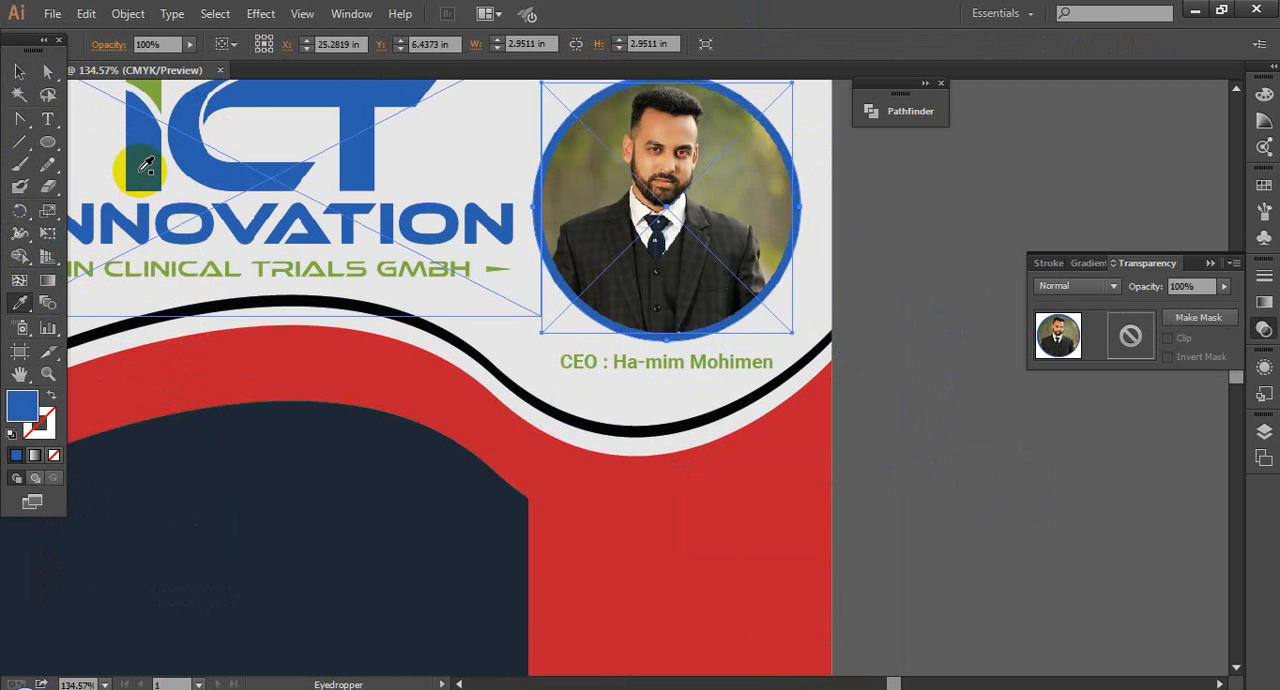
click(22, 72)
click(937, 420)
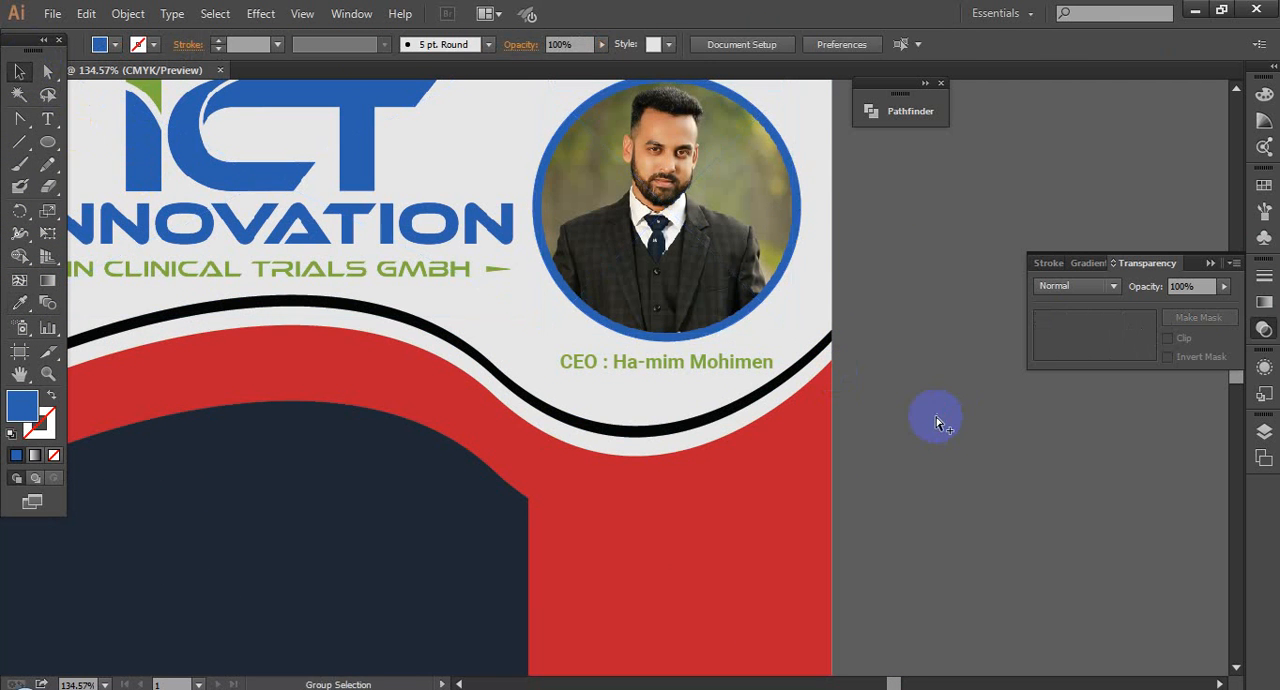
Step: Try to recolour the light grey wave with the portrait ring's blue, and undo it
key(ctrl+minus)
key(ctrl+minus)
key(ctrl+minus)
drag(968, 452, 956, 420)
drag(685, 359, 895, 453)
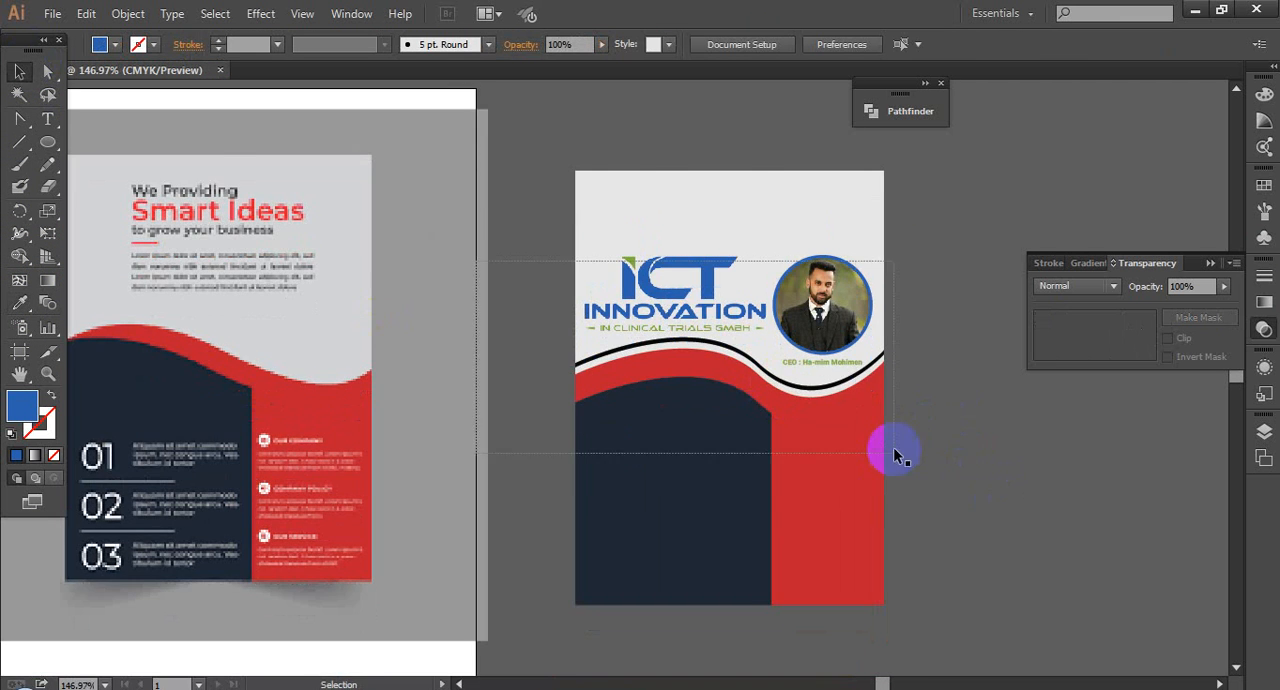
click(806, 388)
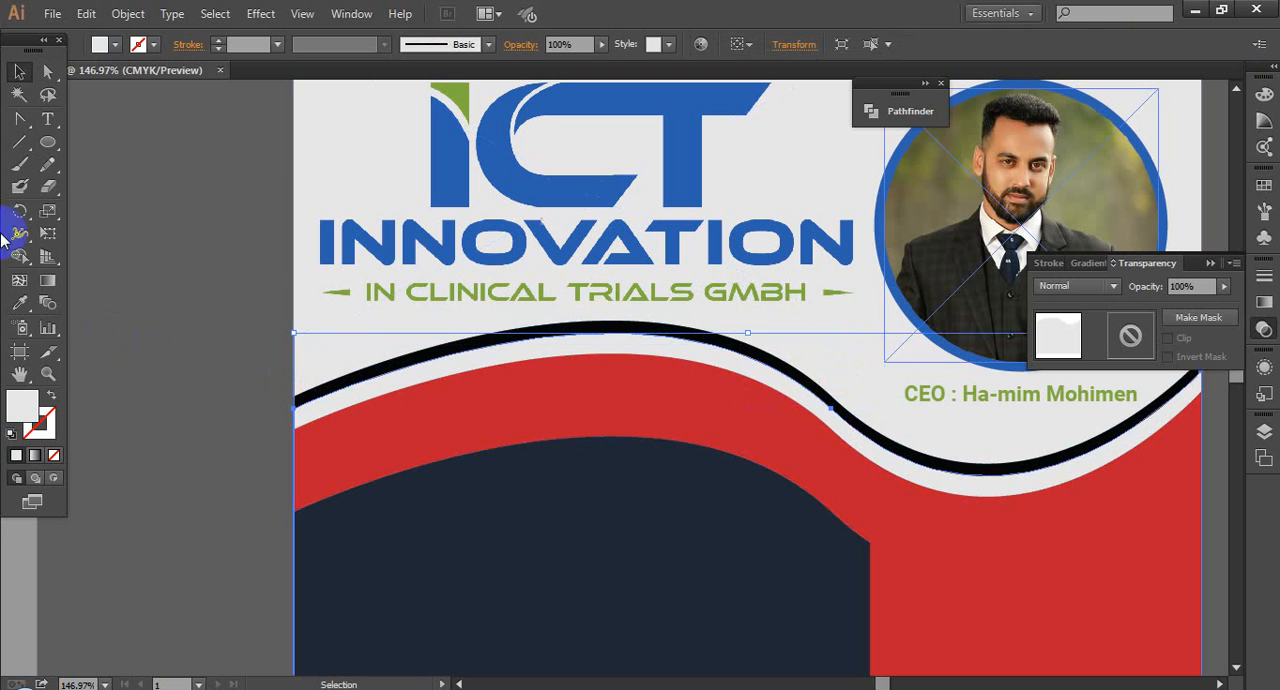
click(19, 302)
ctrl+click(894, 162)
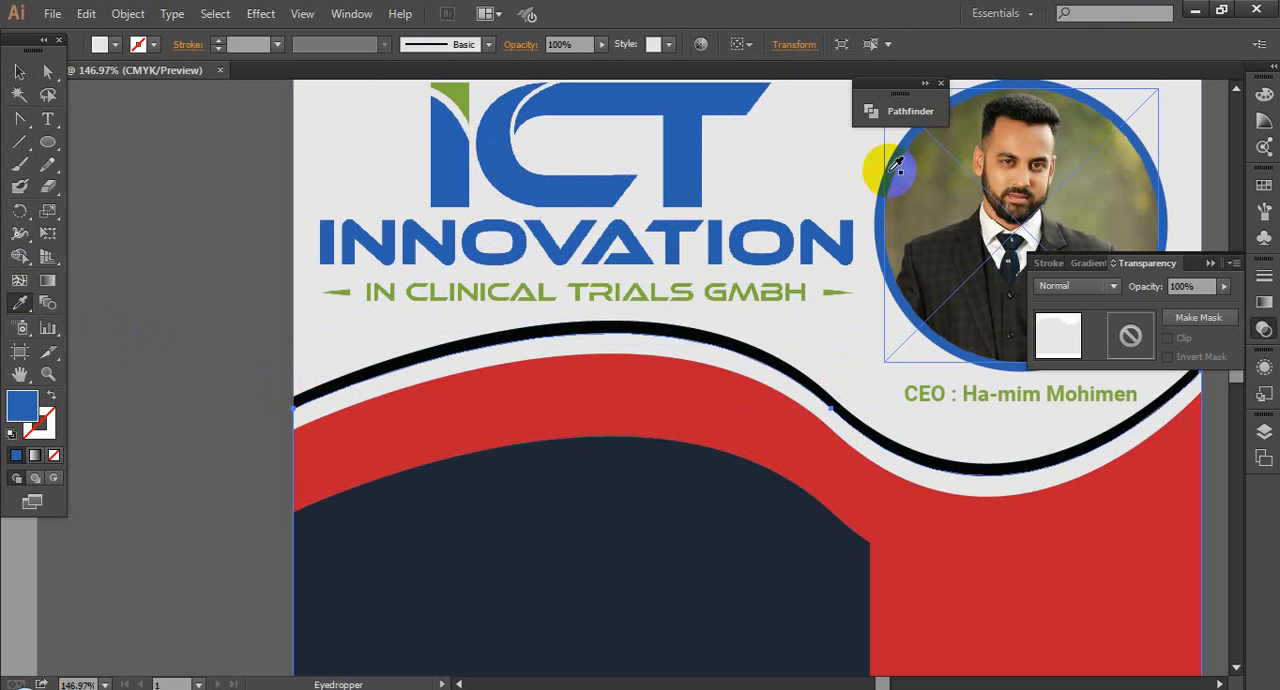
key(ctrl+z)
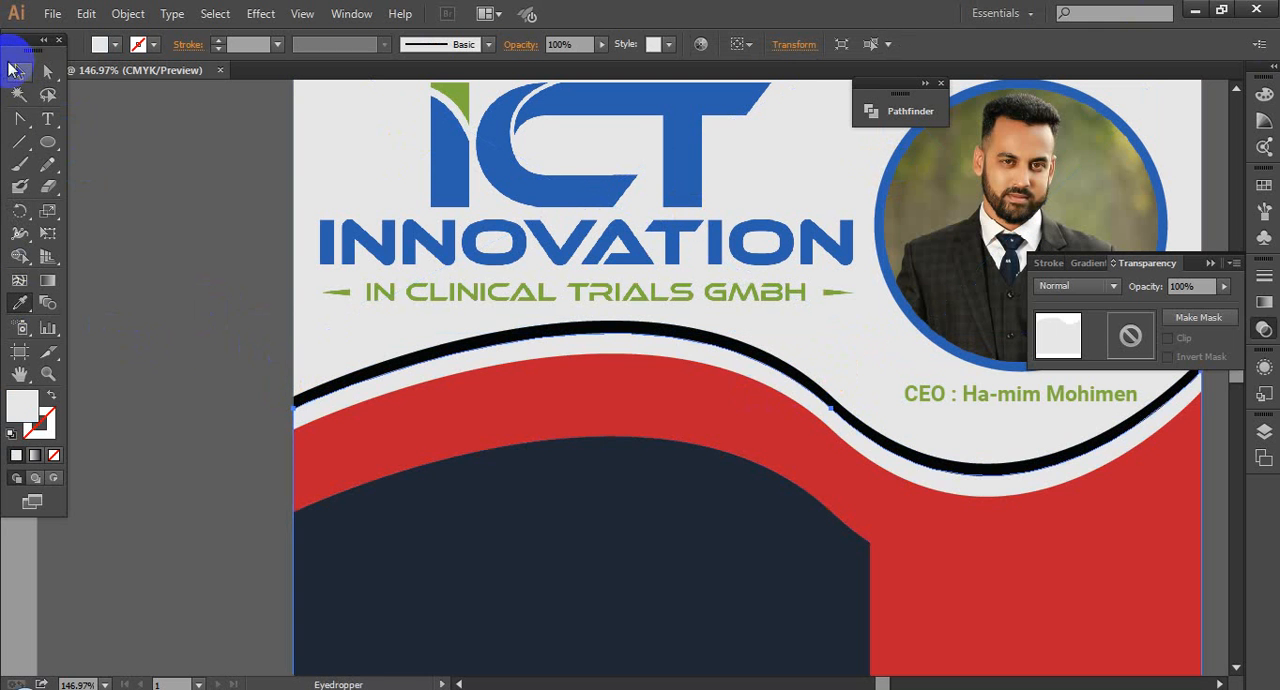
Step: Recolour the thin black wave with the blue sampled from the portrait ring
click(16, 70)
click(395, 362)
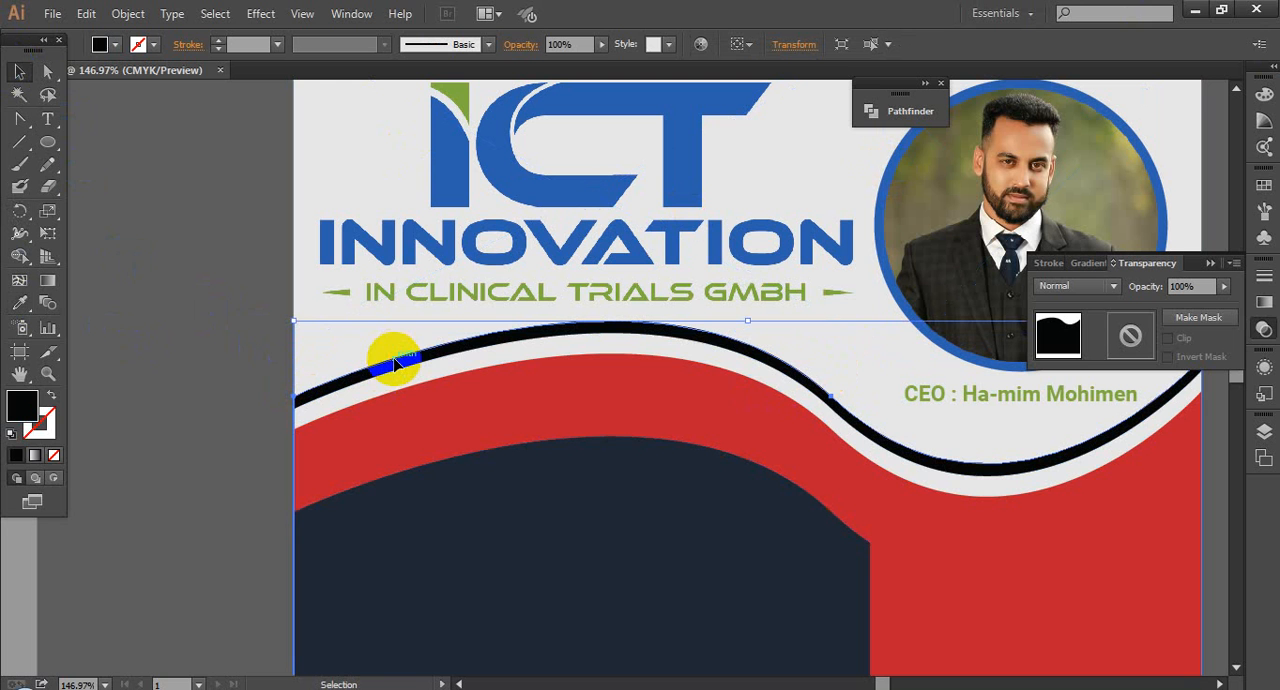
click(19, 302)
ctrl+click(917, 174)
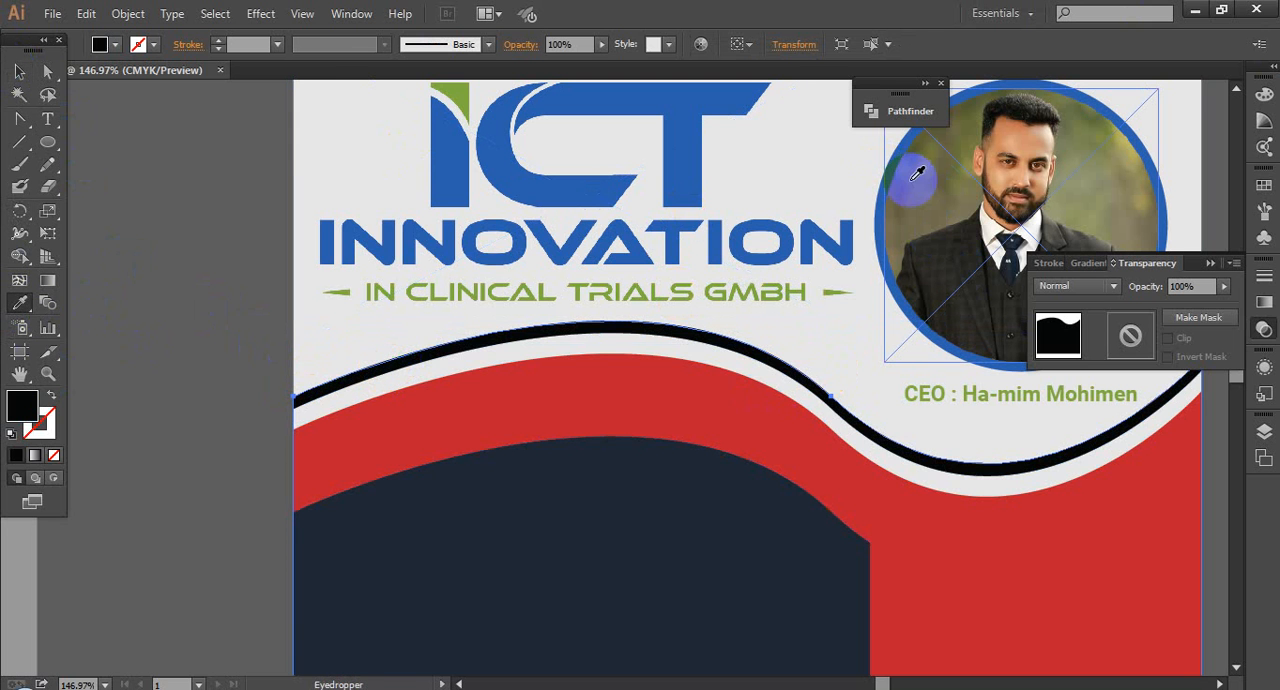
click(897, 163)
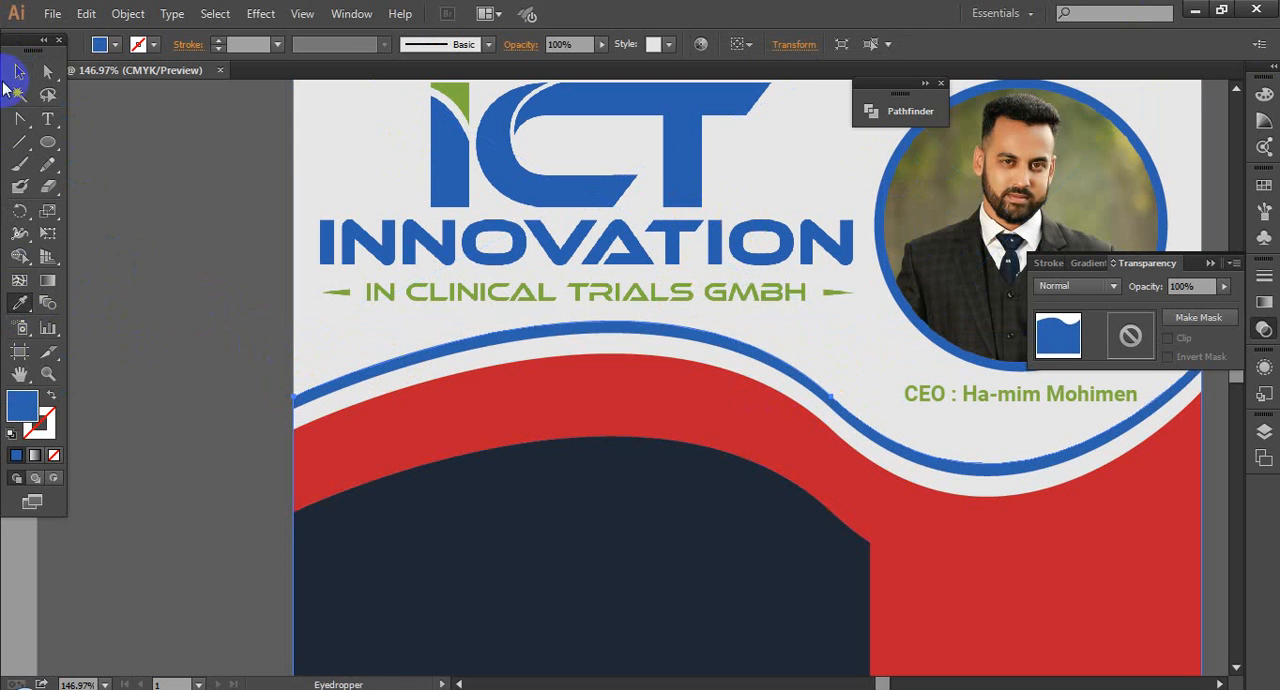
click(19, 72)
click(152, 287)
scroll(152, 287, down, 3)
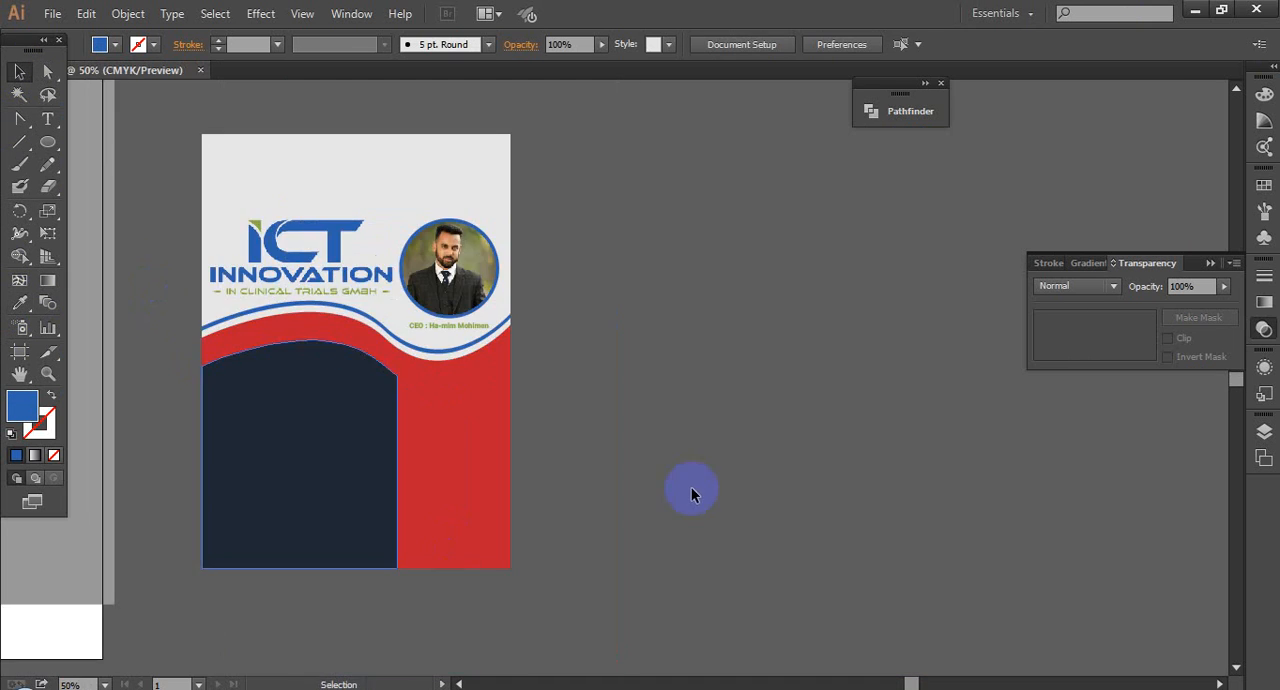
Step: Try filling the navy panel with the green sampled from the CEO name line, and undo it
click(317, 425)
click(21, 305)
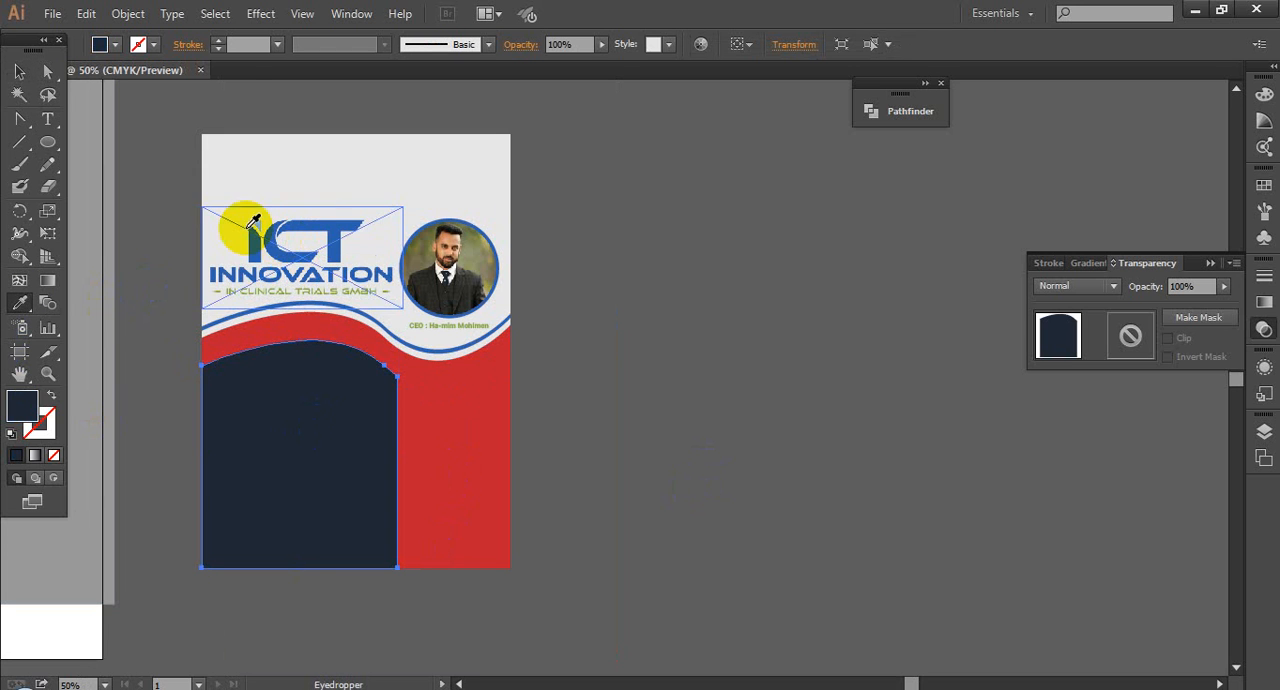
click(414, 324)
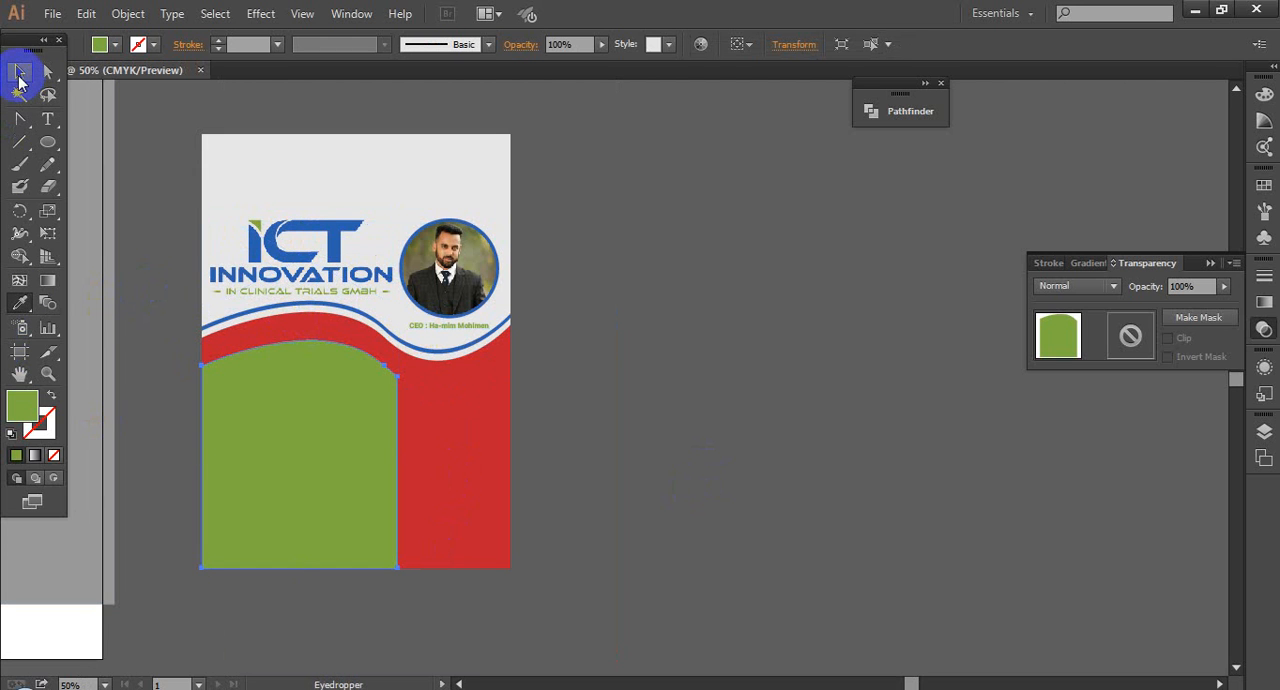
key(ctrl+z)
click(20, 80)
click(716, 422)
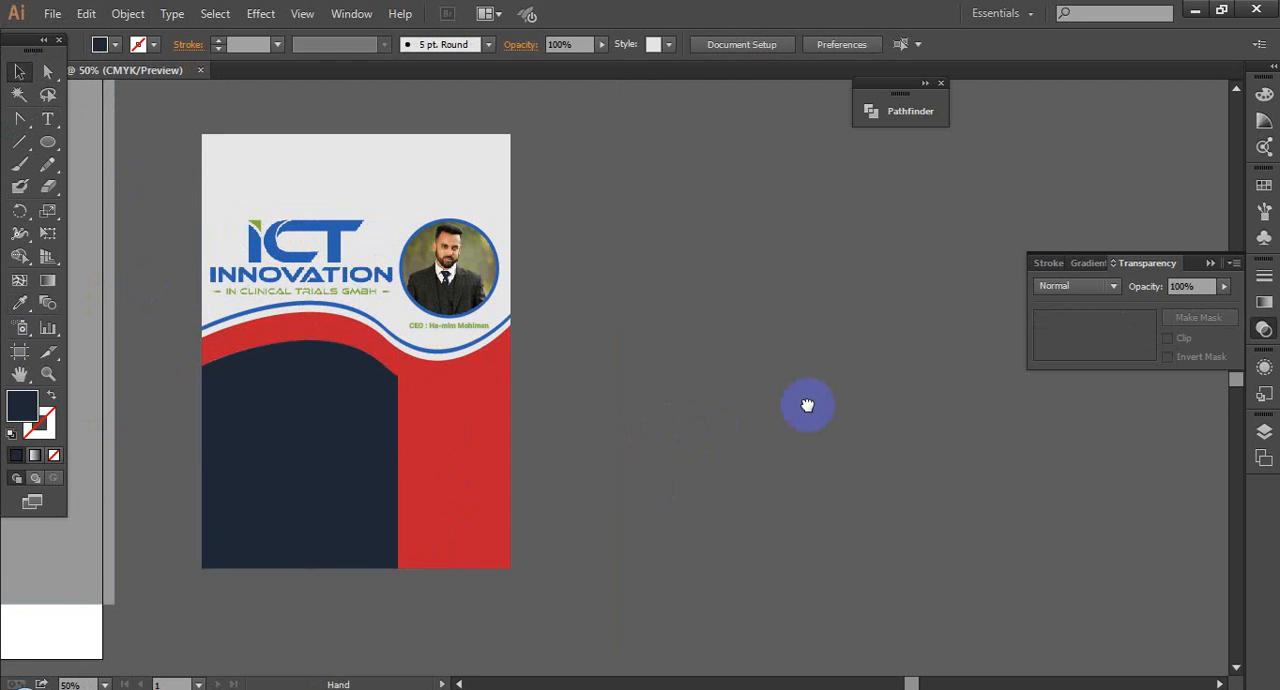
Step: Examine the flyer's upper part, including the logo, the portrait, the recoloured wave and the empty area above them
drag(807, 405, 970, 397)
drag(388, 211, 852, 475)
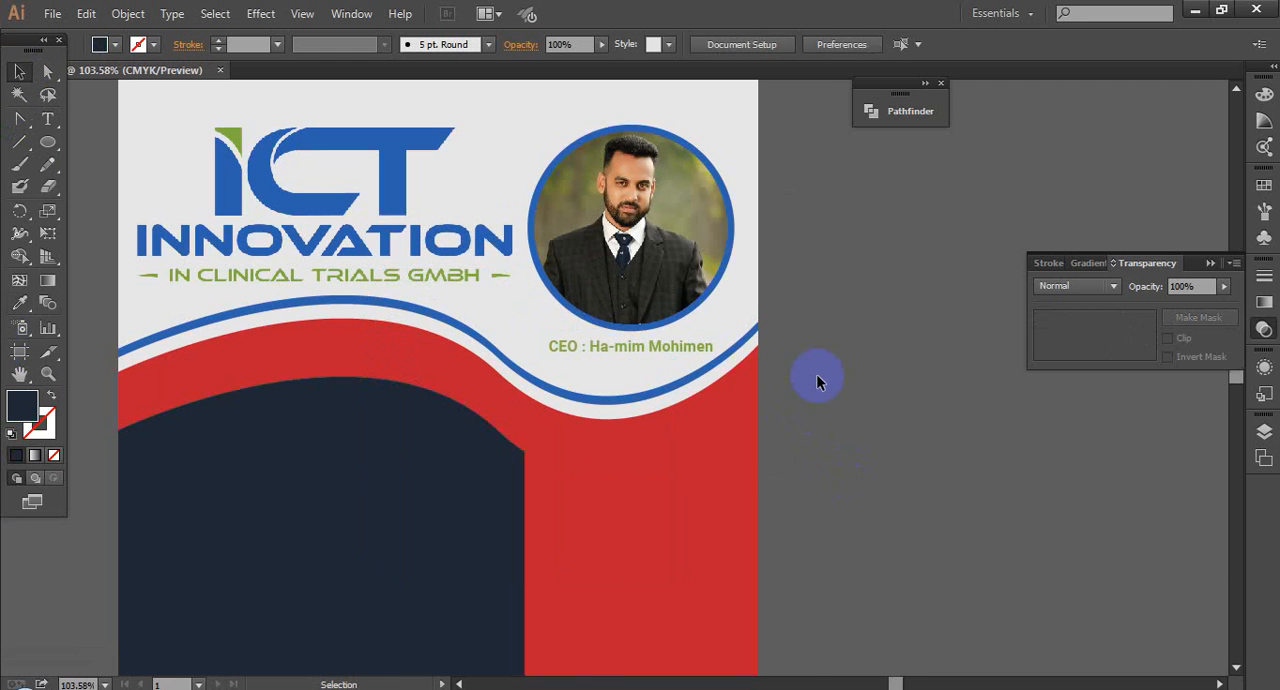
drag(126, 181, 165, 249)
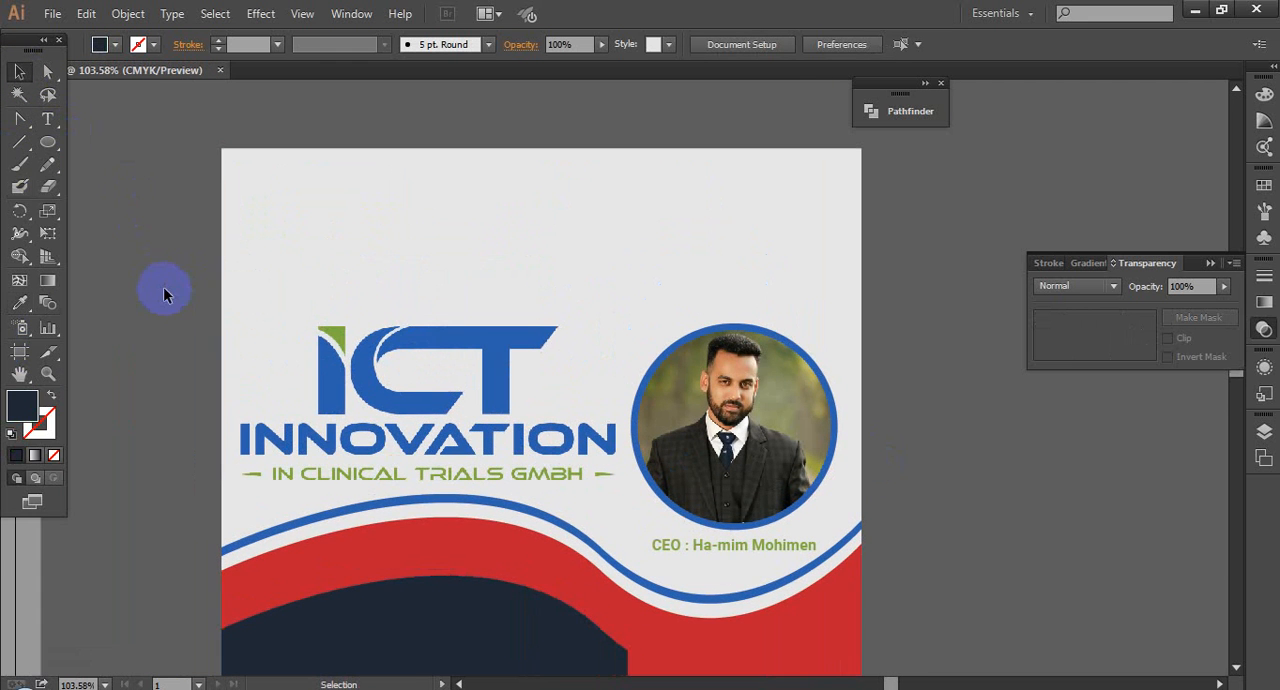
click(450, 322)
drag(472, 293, 544, 265)
mouse_move(160, 686)
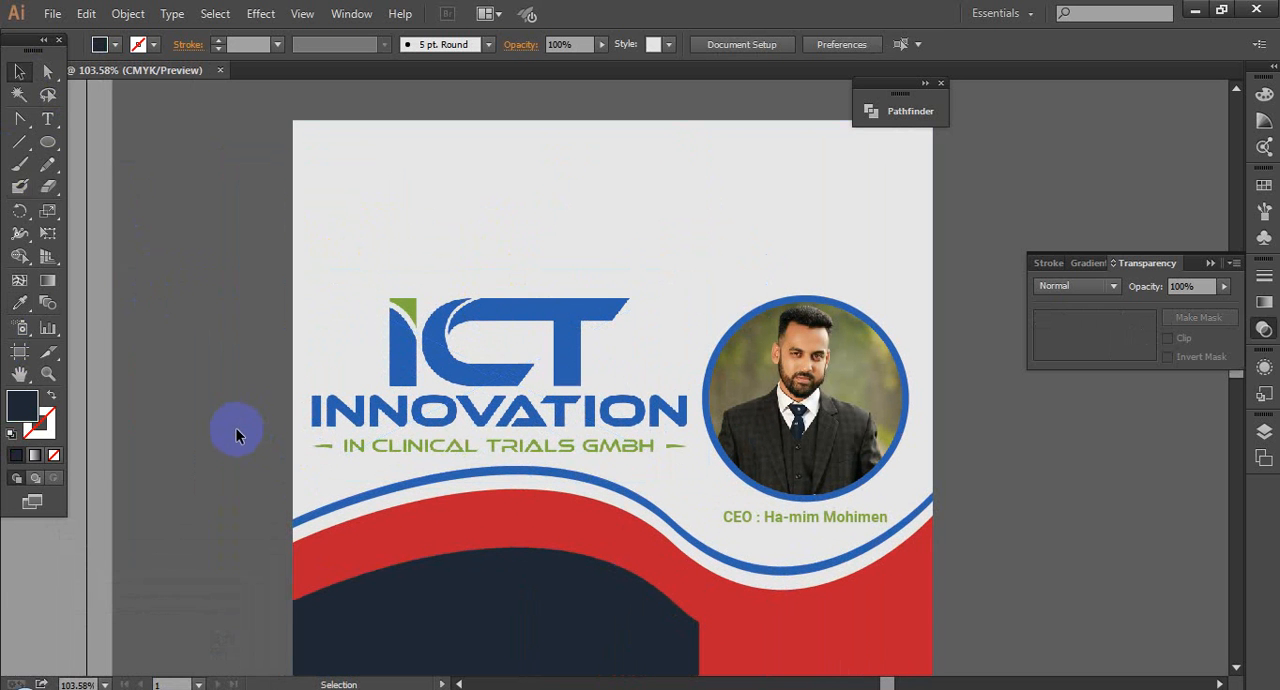
drag(272, 399, 315, 350)
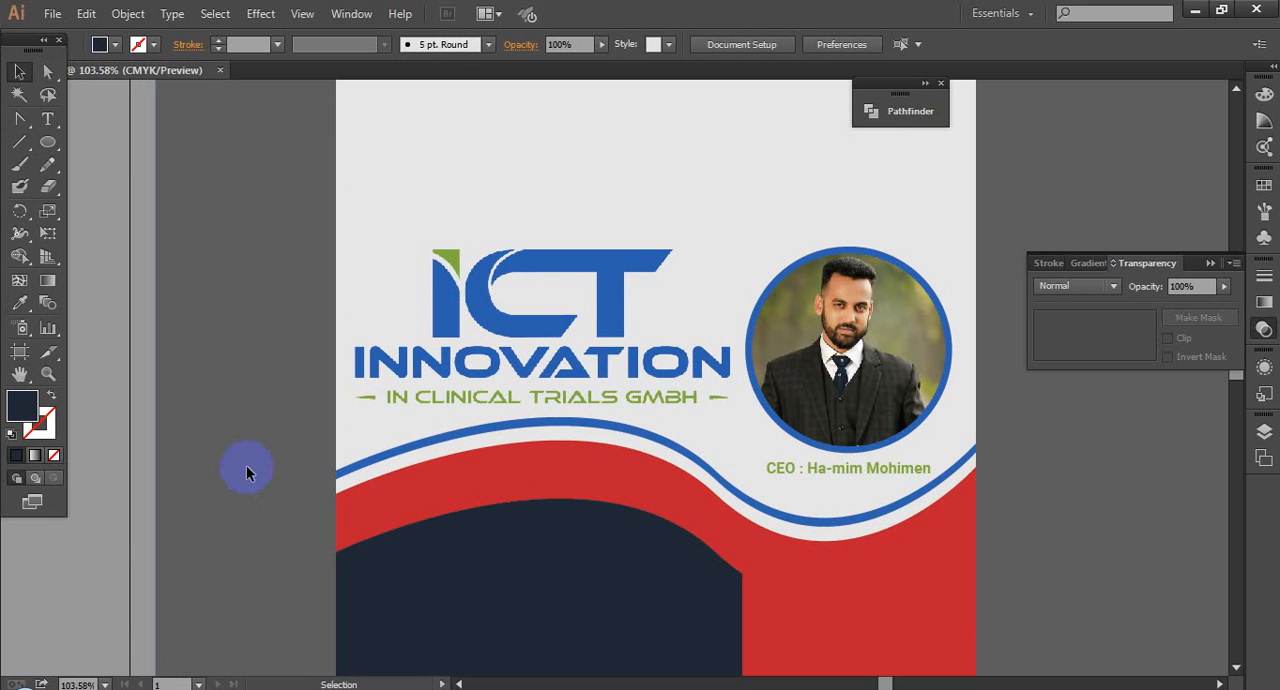
drag(220, 280, 257, 376)
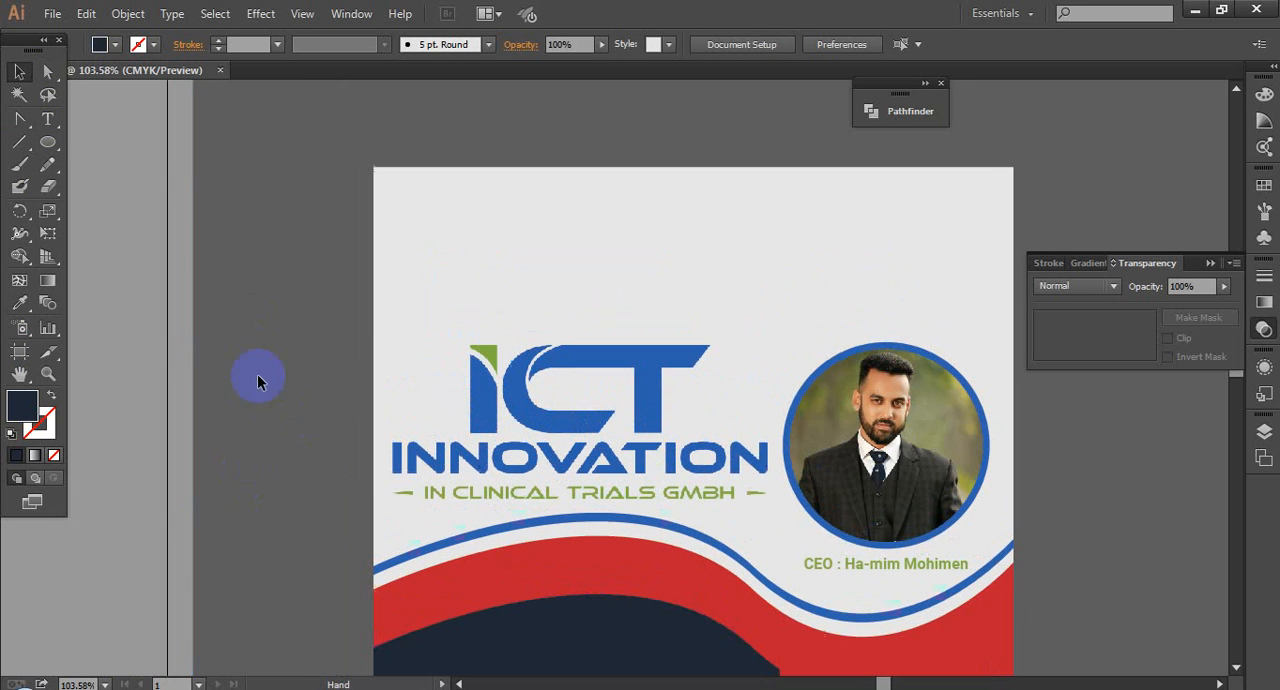
Step: Create the text line "Honesty is the best policy" just above the flyer and select it as an object
click(50, 122)
click(410, 117)
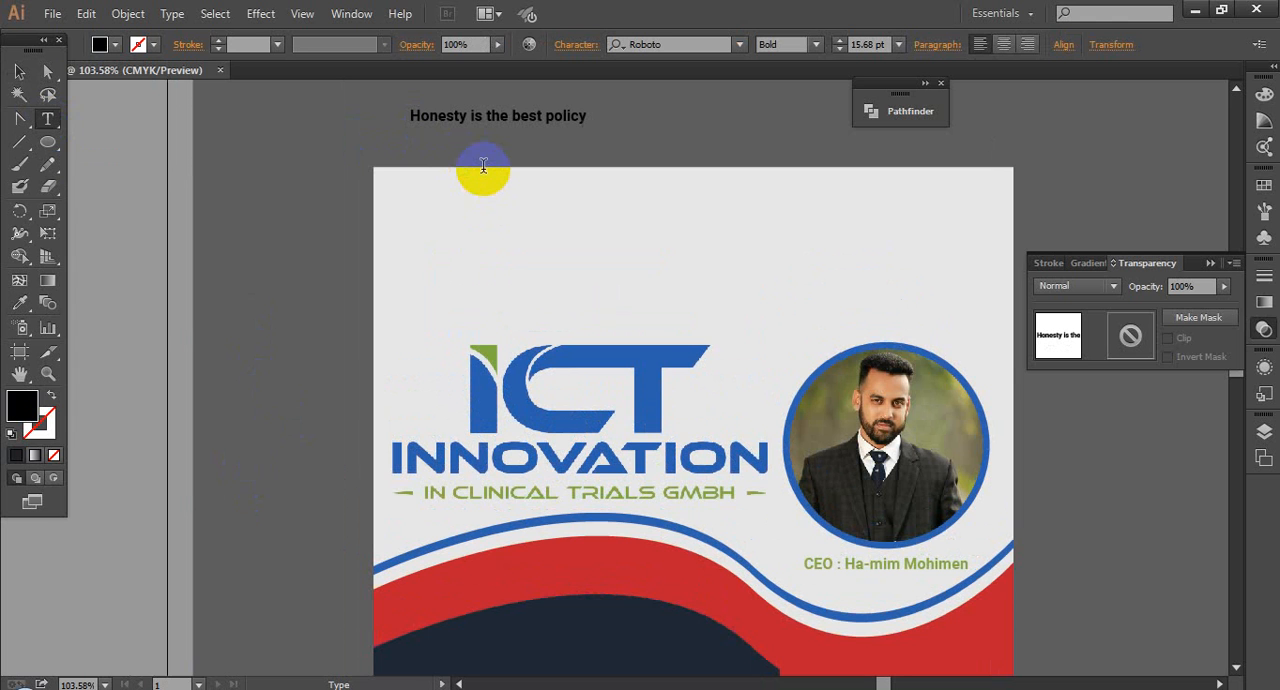
click(19, 72)
click(529, 115)
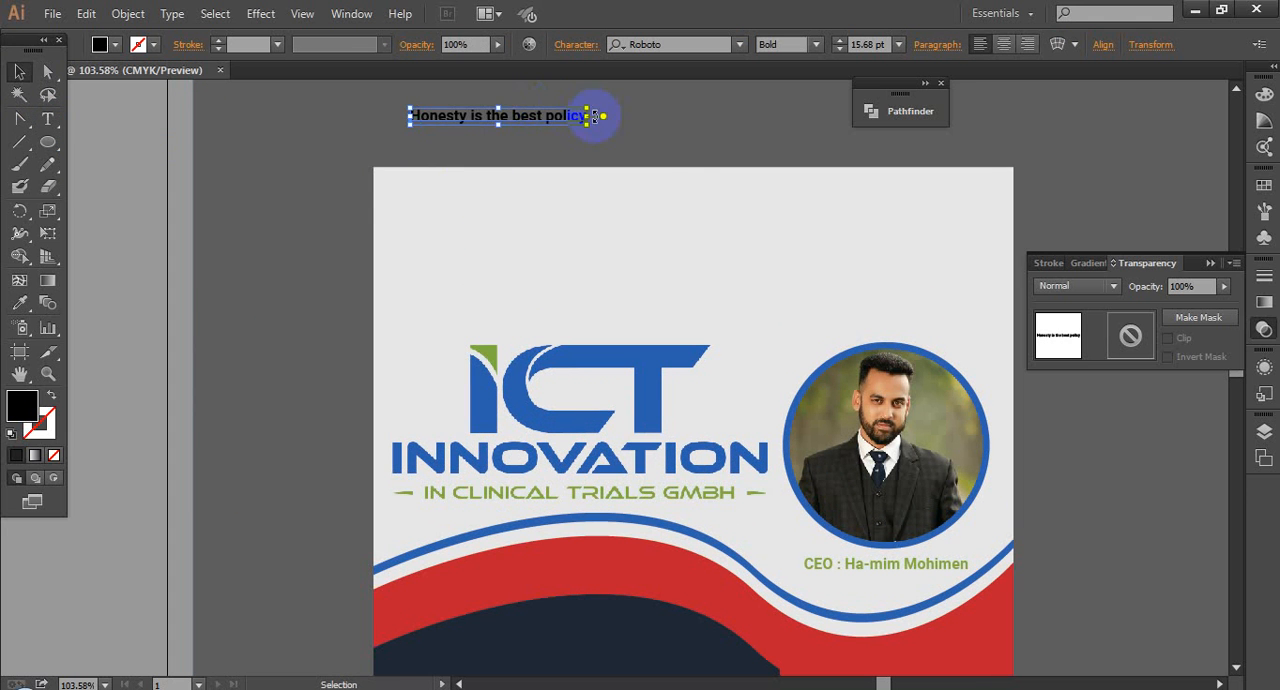
Step: Enlarge the slogan to about 26.5 pt and place it across the top of the flyer
drag(589, 126, 765, 199)
click(733, 131)
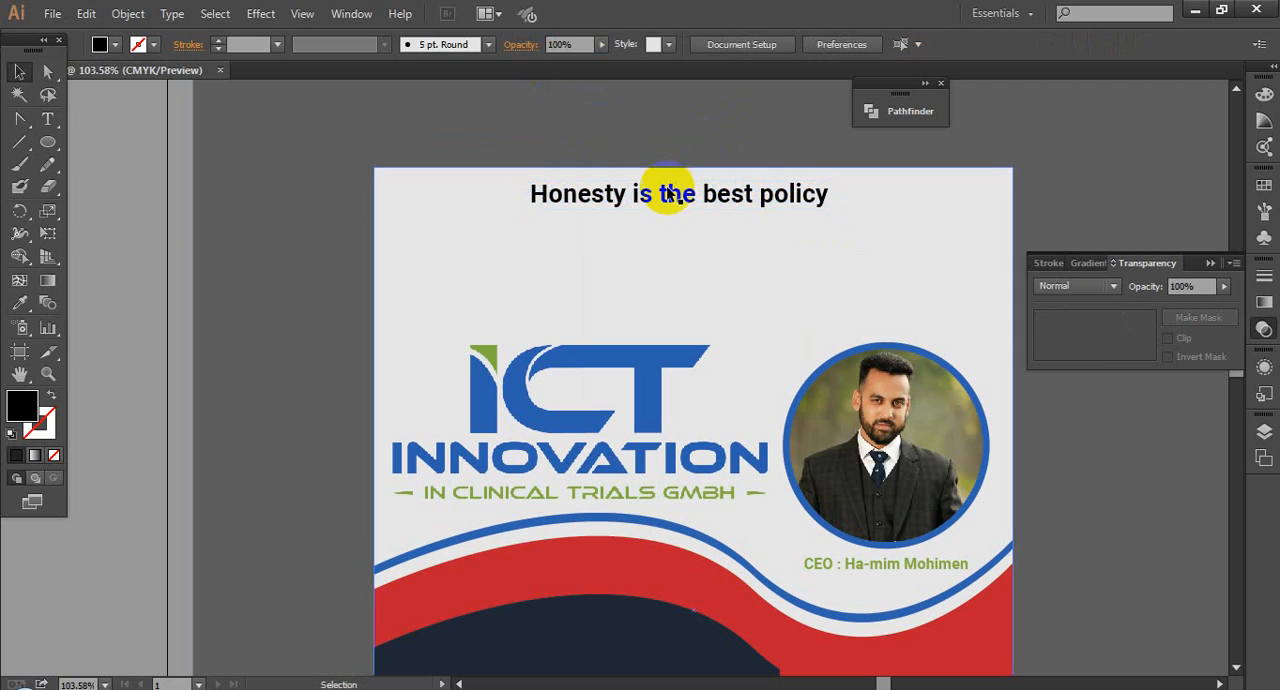
click(666, 194)
click(178, 16)
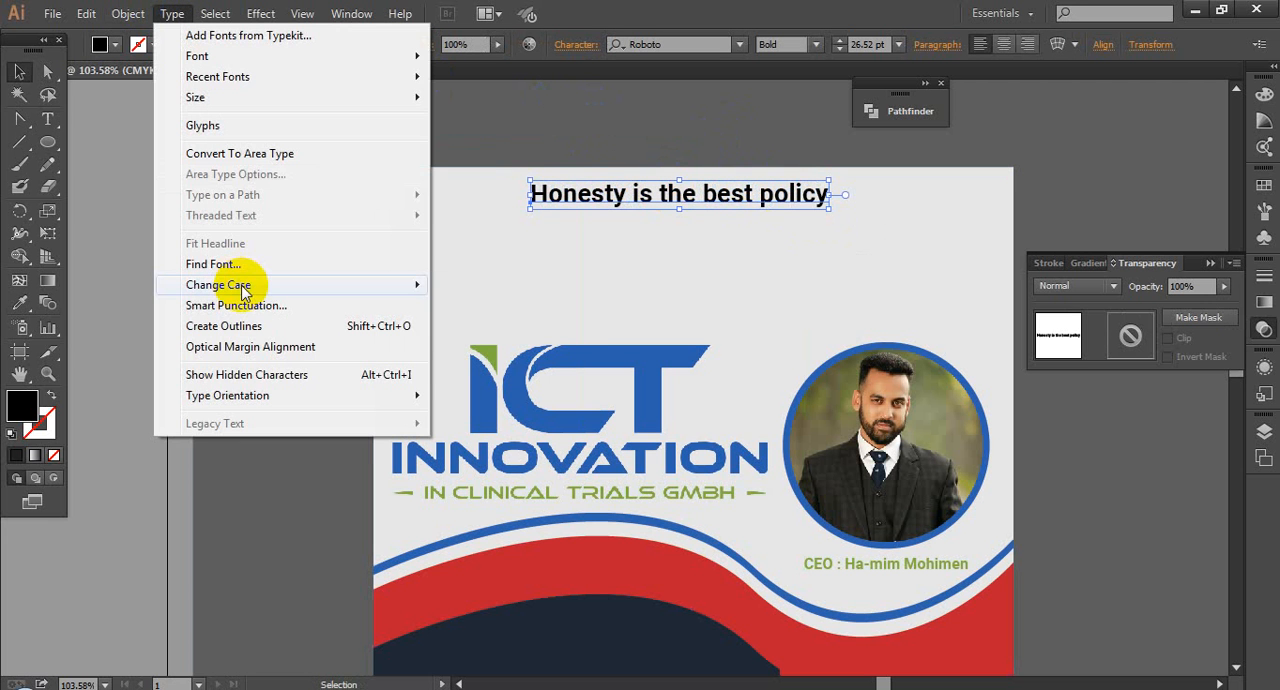
mouse_move(330, 285)
click(646, 133)
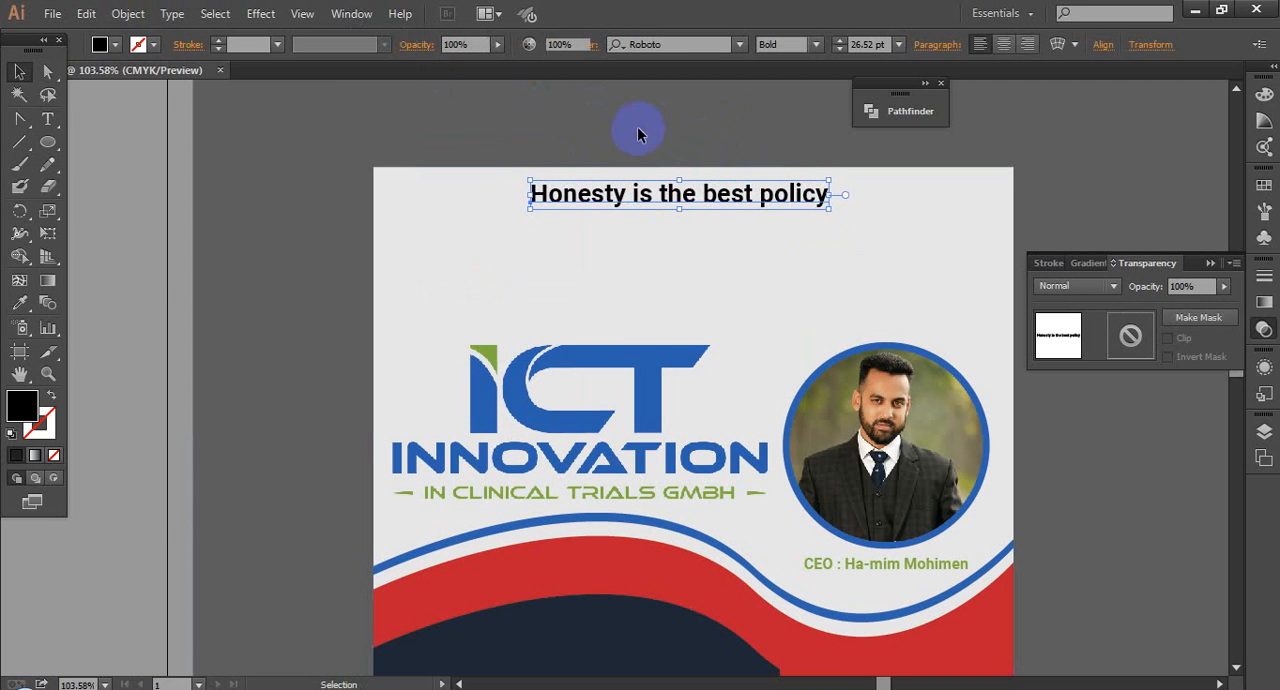
click(640, 128)
Step: Enlarge the slogan on the flyer to about 29.6 pt
scroll(640, 163, down, 4)
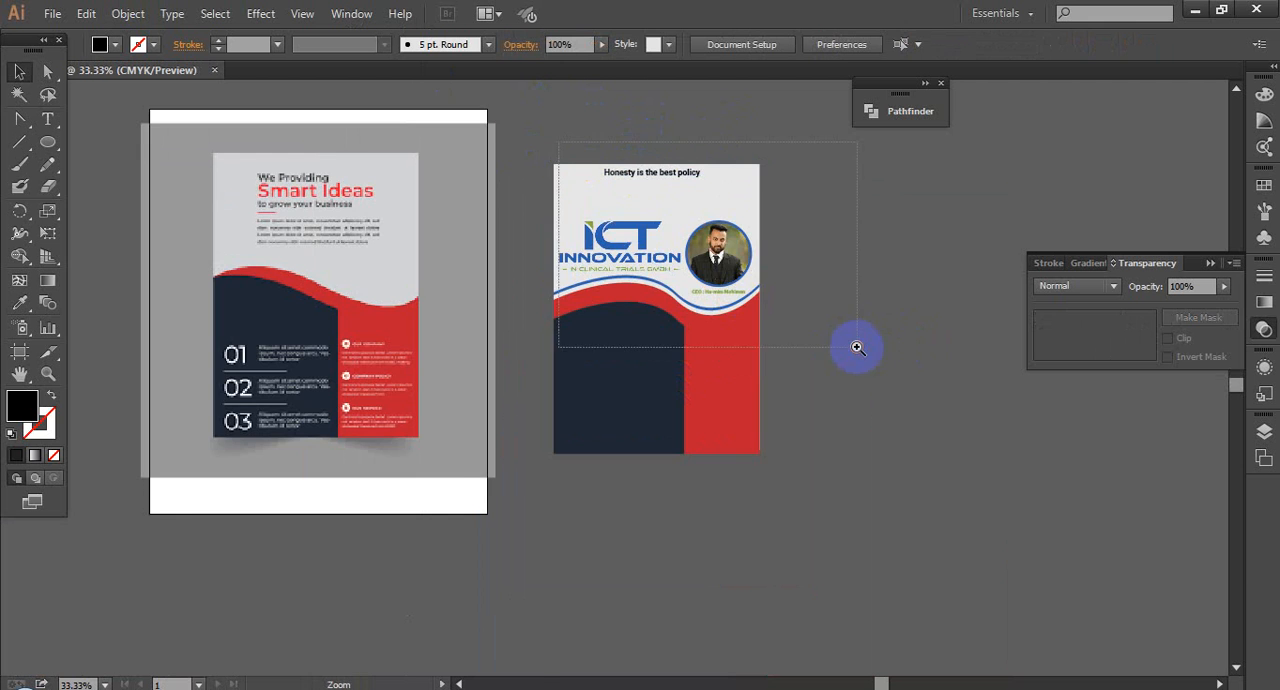
drag(857, 348, 857, 348)
click(515, 174)
drag(596, 185, 690, 208)
click(826, 226)
scroll(826, 226, down, 5)
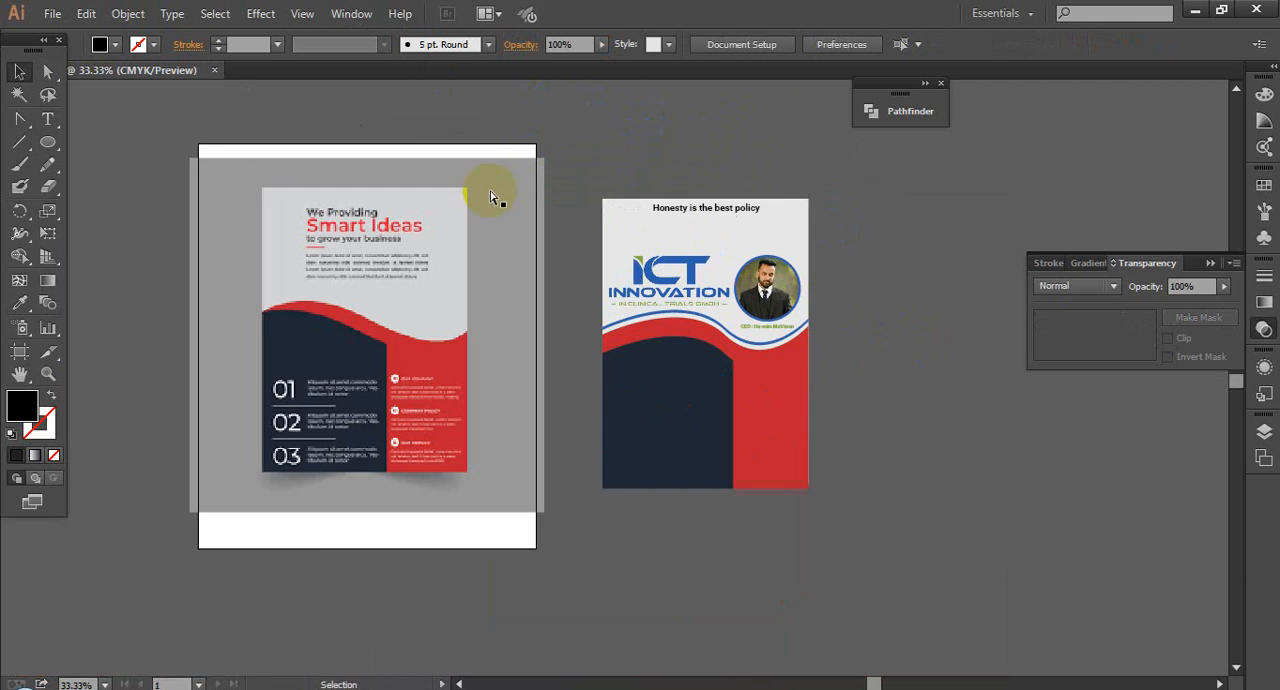
drag(900, 362, 902, 364)
Step: Recolour the slogan with the navy sampled from the flyer's lower panel
click(592, 201)
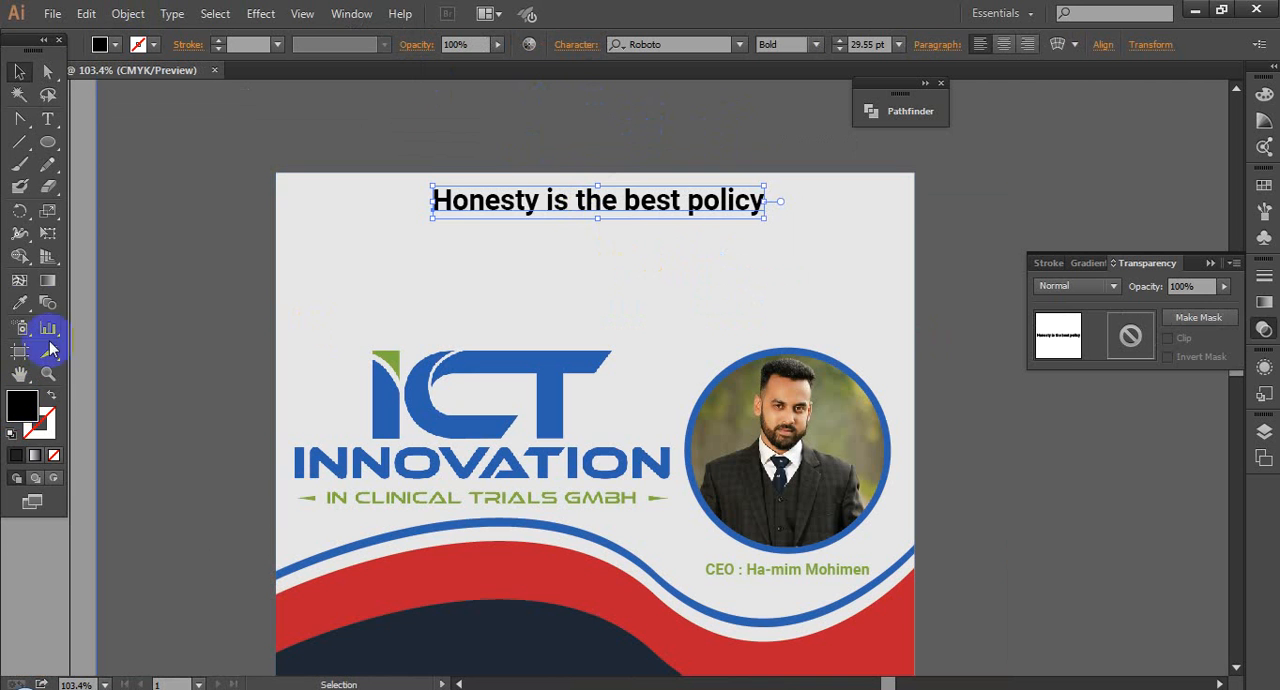
click(20, 303)
click(448, 595)
click(436, 540)
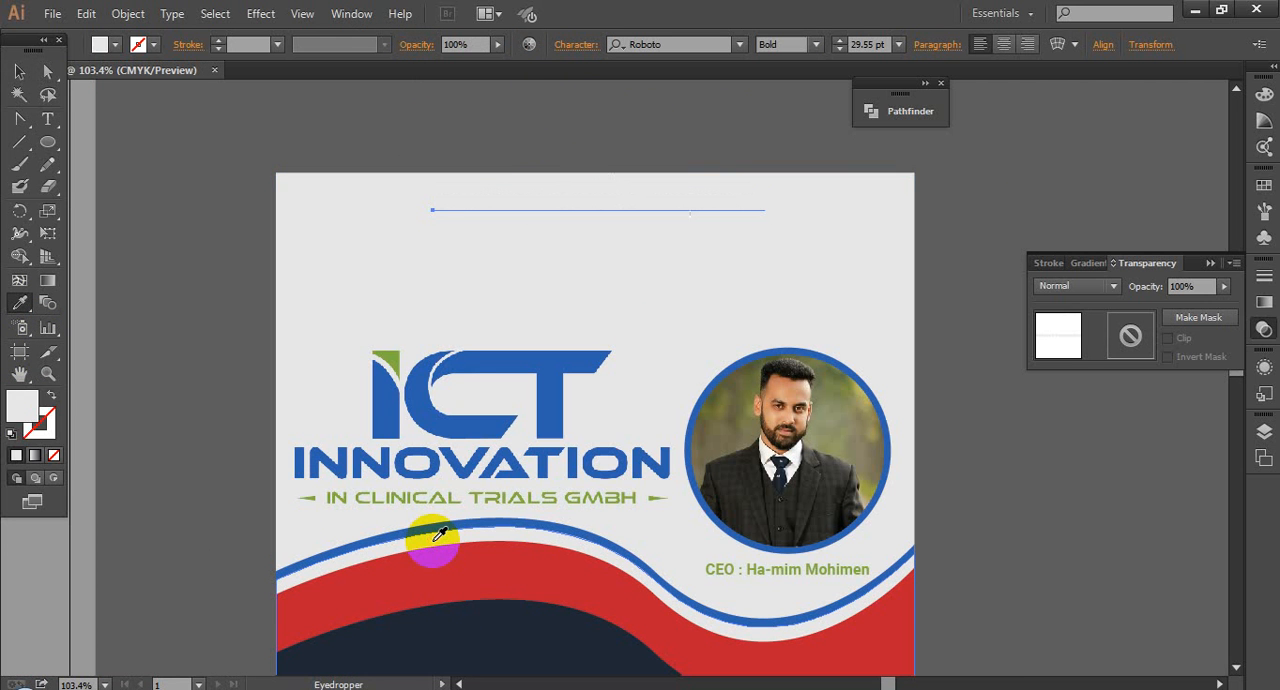
click(442, 645)
click(19, 72)
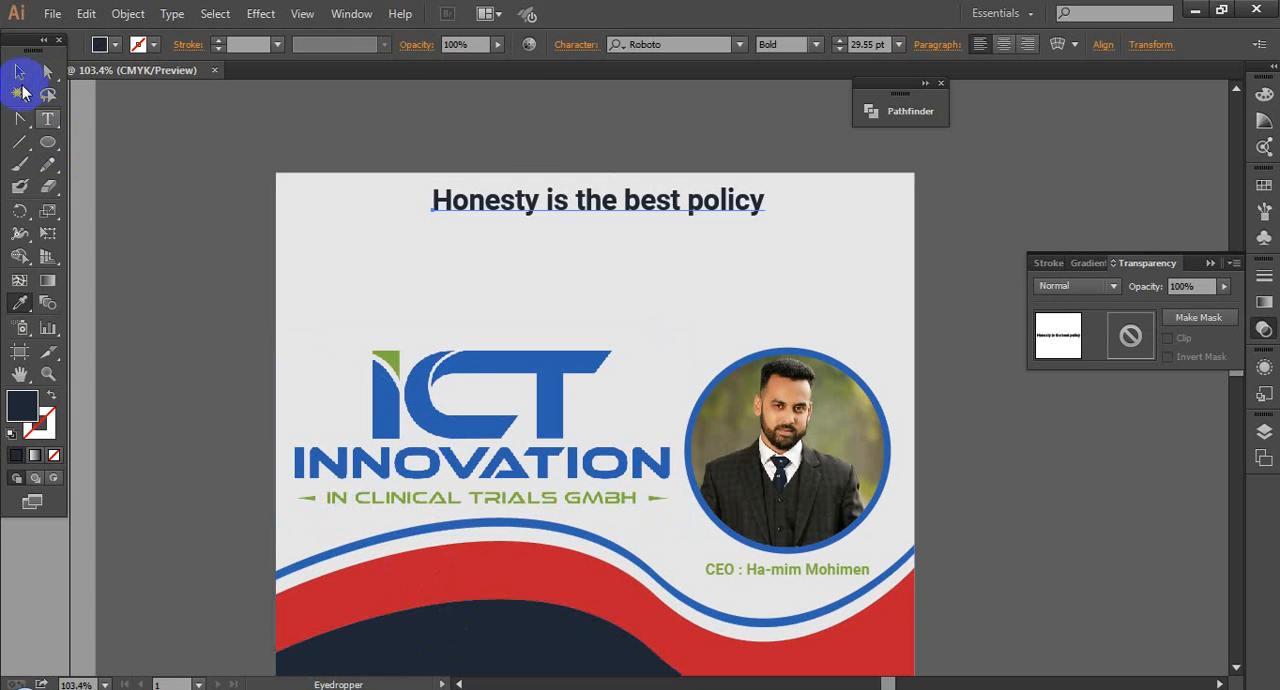
Step: Enlarge the slogan to about 35 pt and adjust its position along the flyer's top edge
drag(764, 216, 826, 222)
drag(669, 220, 1035, 262)
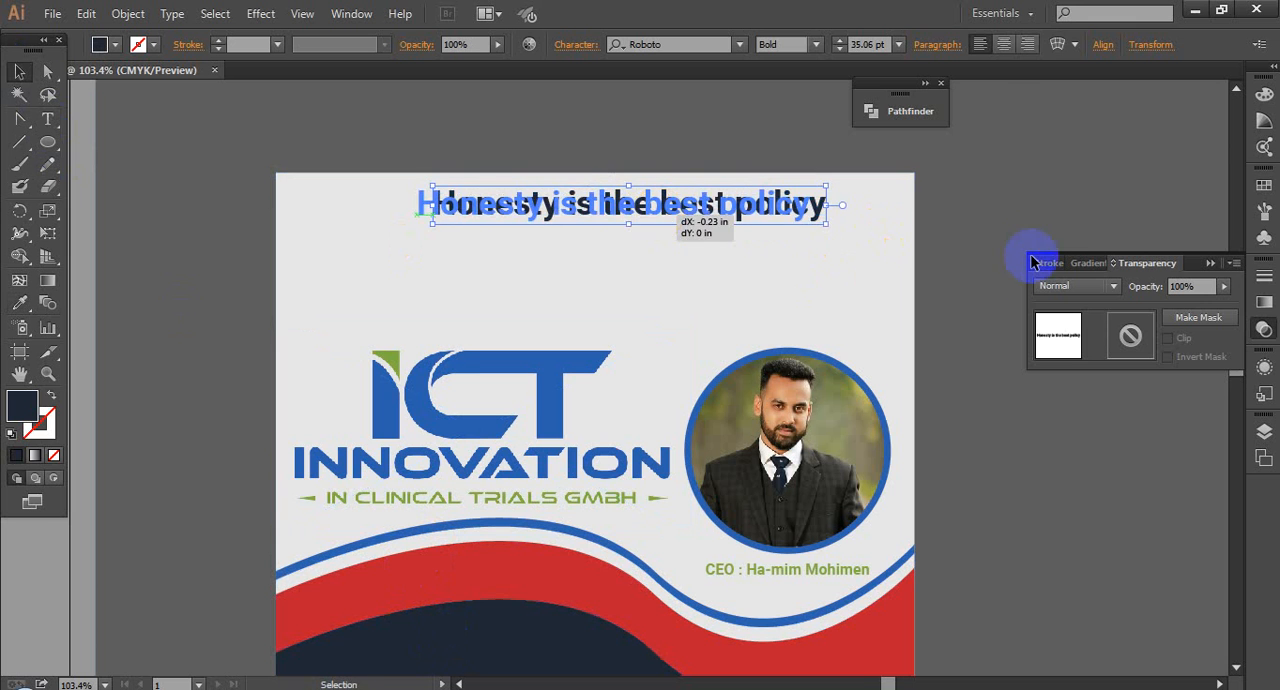
click(943, 220)
scroll(895, 234, down, 2)
drag(485, 95, 1037, 407)
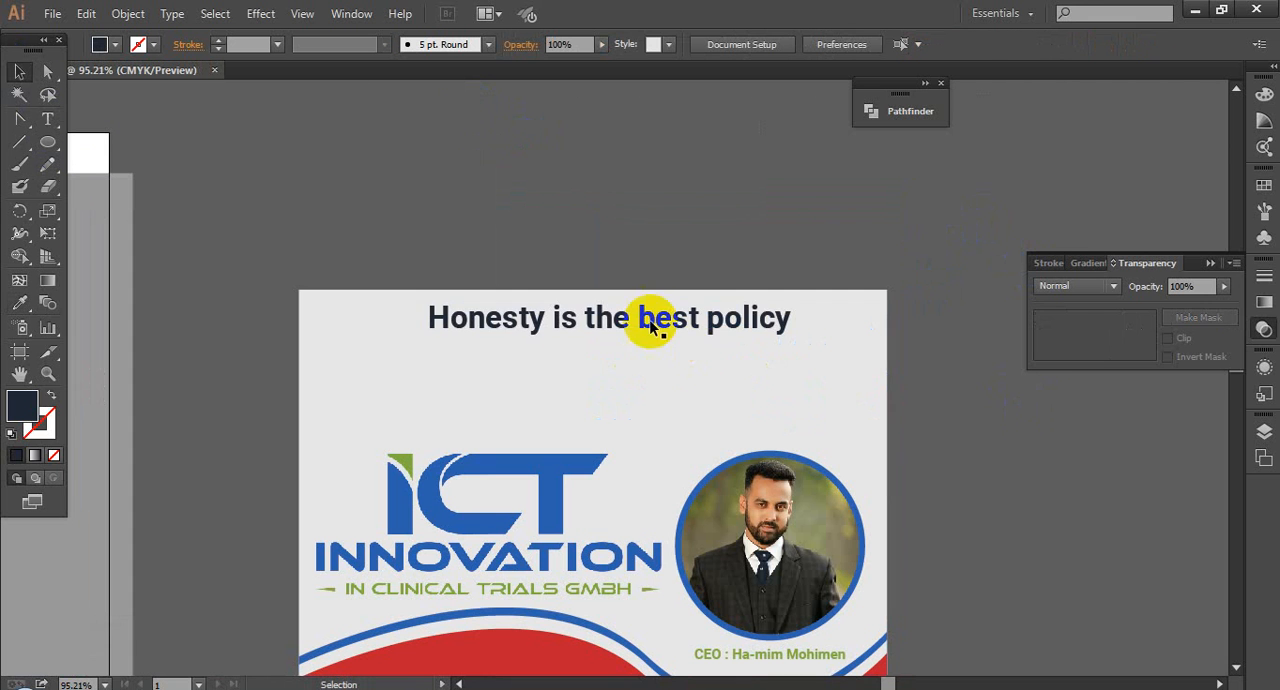
Step: Try moving the slogan off the flyer onto the empty area above it, and undo the move
drag(588, 317, 578, 227)
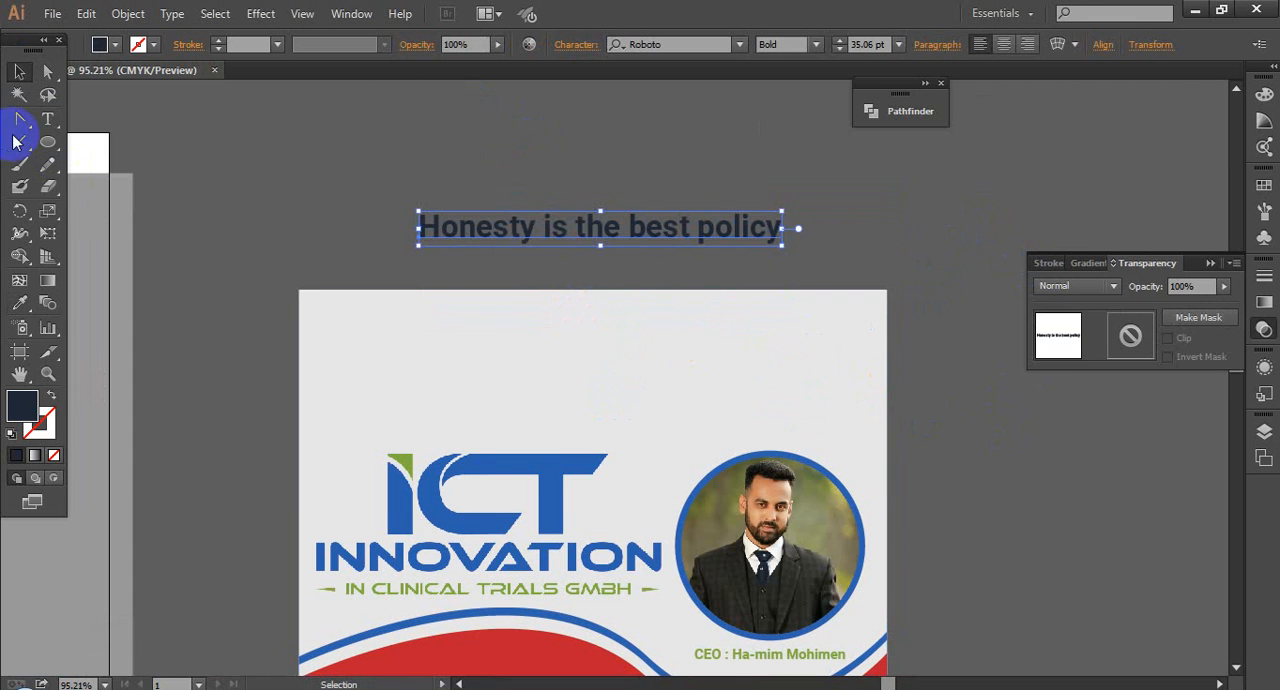
key(ctrl+z)
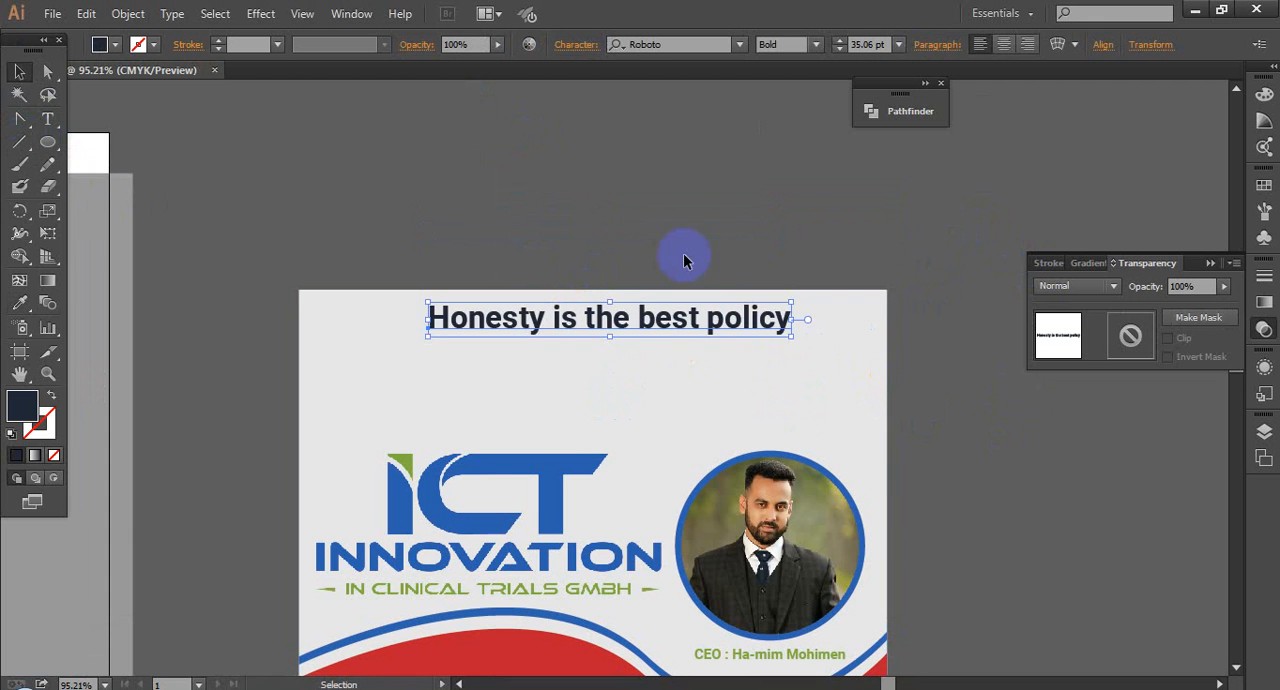
click(700, 240)
Step: Group all flyer artwork except the slogan and align the slogan and the group horizontally on their centres
scroll(735, 305, down, 2)
scroll(914, 394, down, 1)
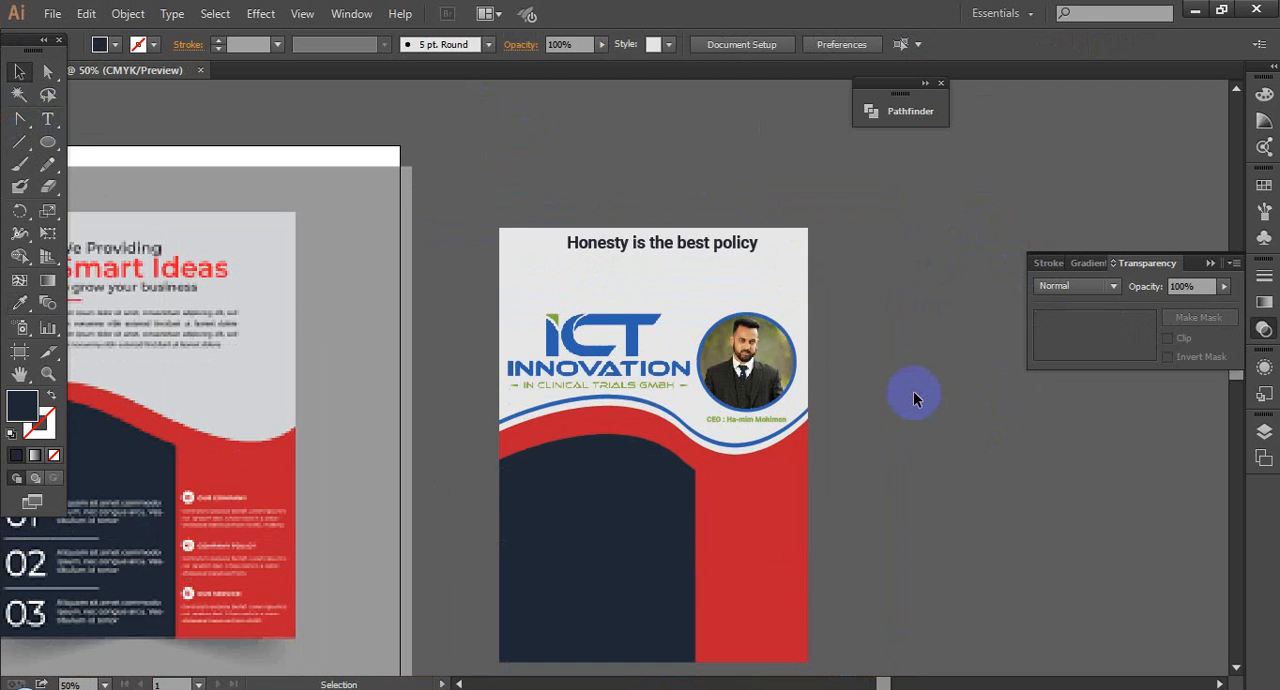
scroll(914, 394, down, 1)
scroll(930, 465, up, 2)
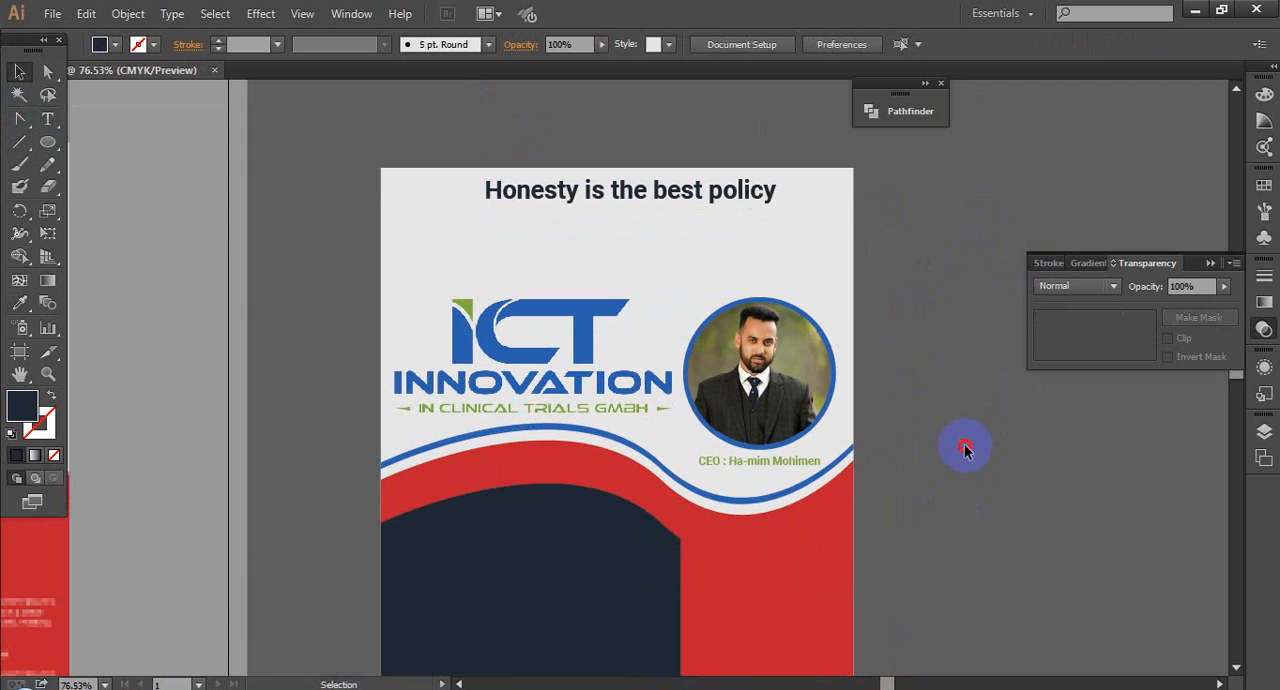
click(535, 215)
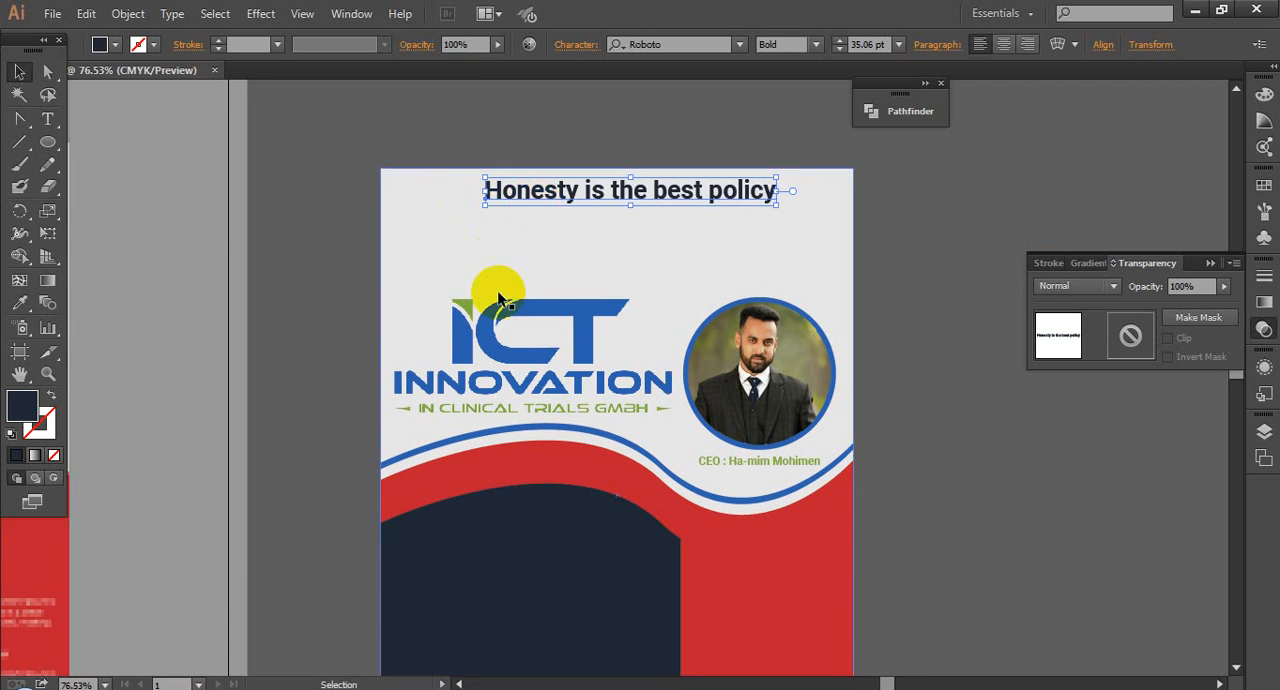
scroll(443, 300, down, 1)
click(930, 620)
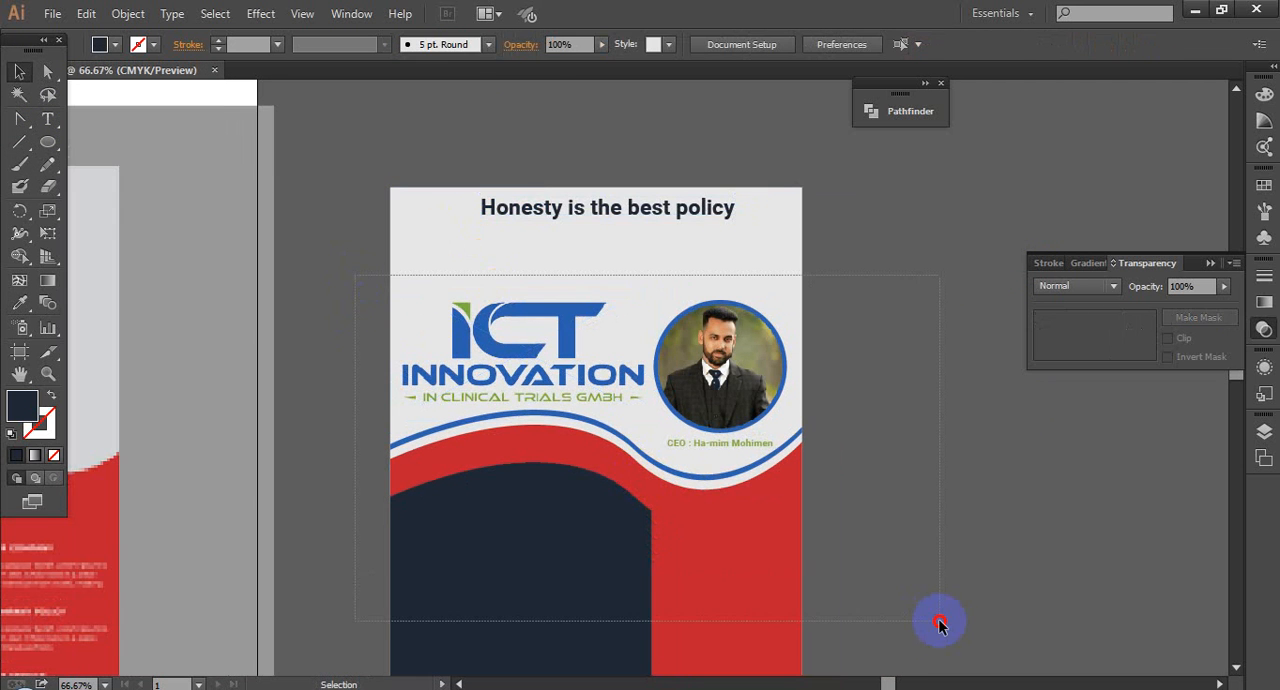
drag(940, 624, 941, 623)
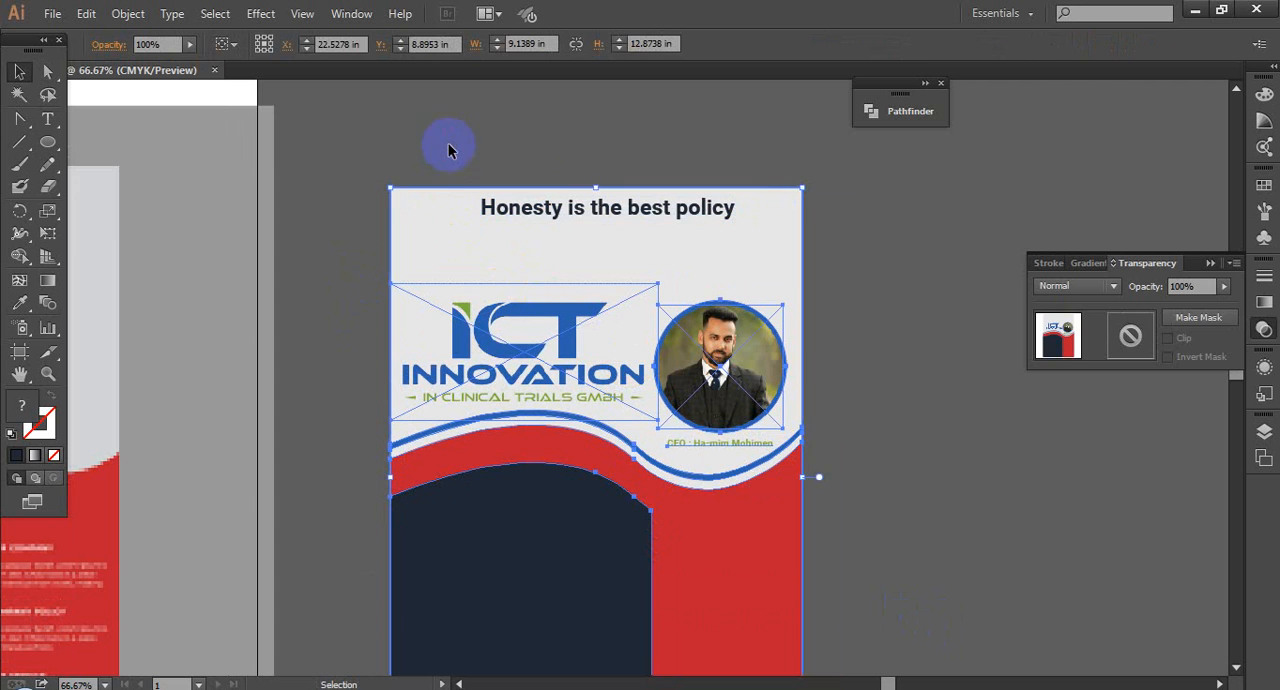
drag(448, 148, 686, 266)
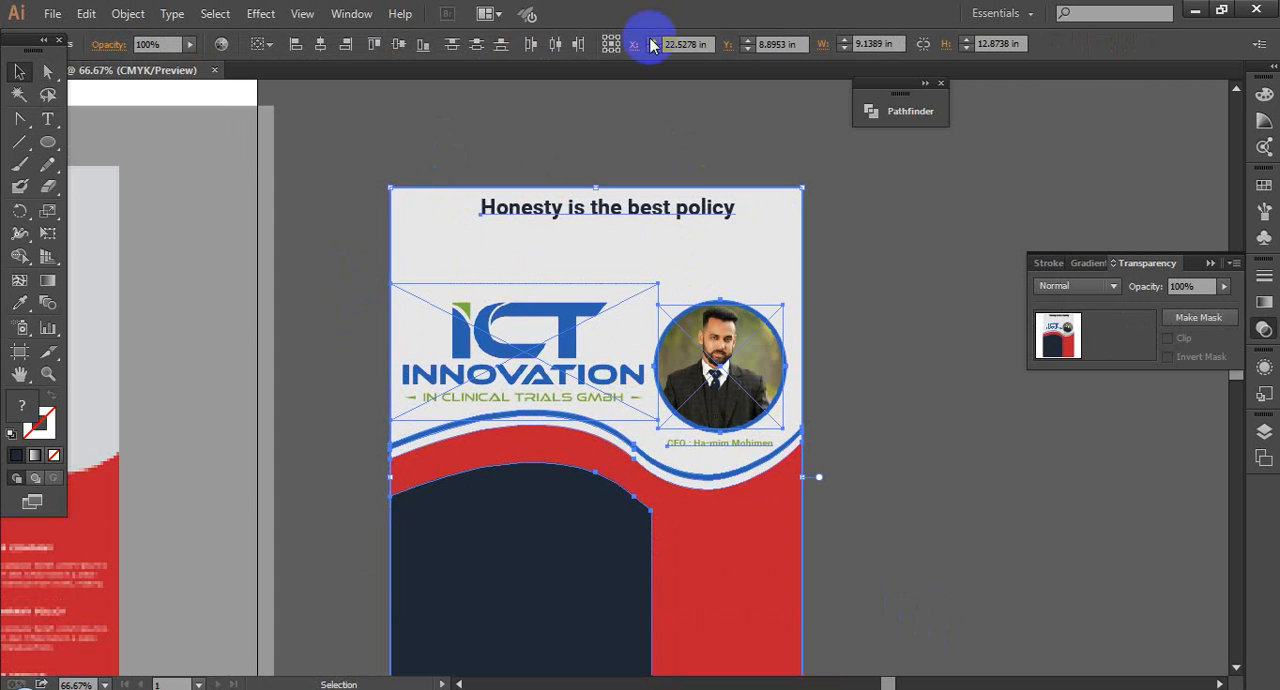
click(321, 46)
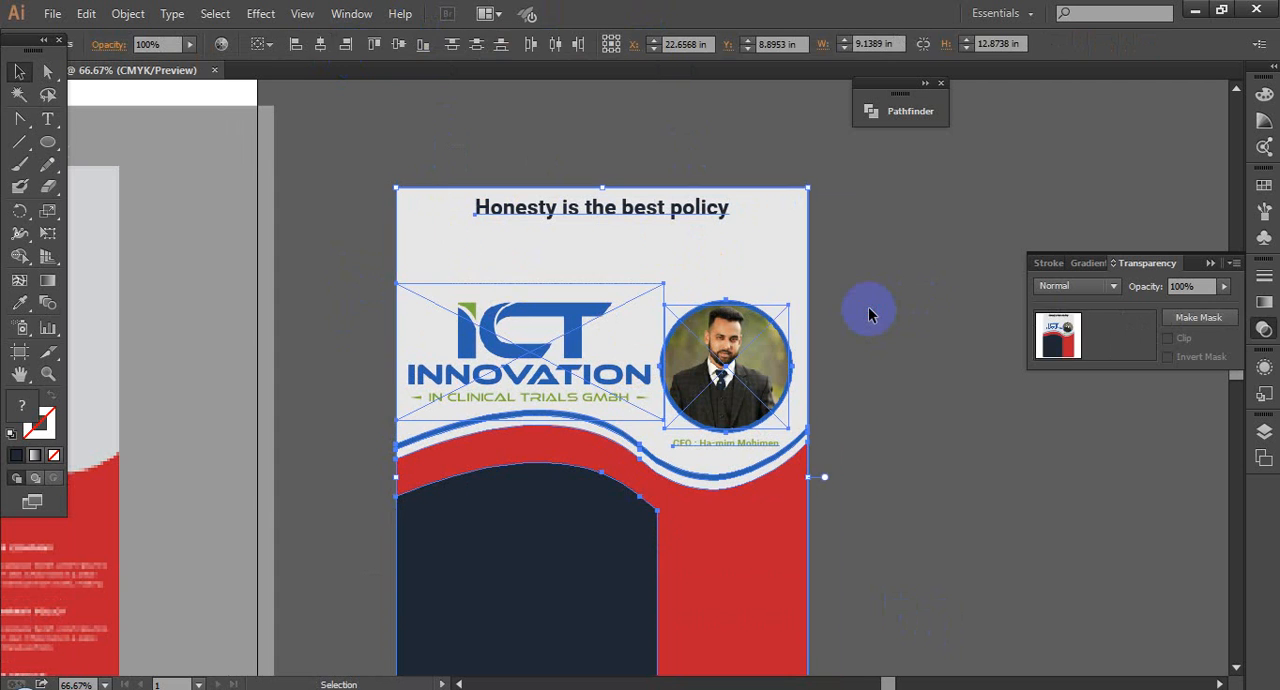
Step: Ungroup the flyer artwork below the slogan and deselect it
click(868, 309)
click(708, 382)
key(space)
drag(839, 417, 835, 322)
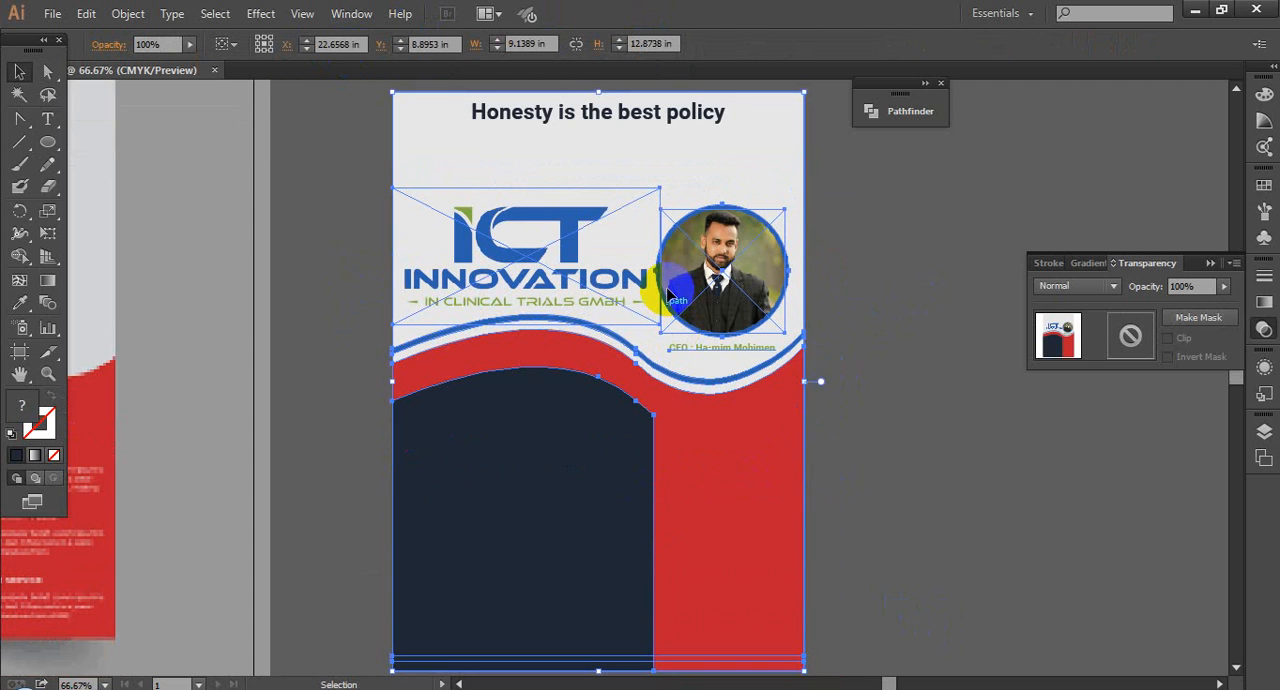
right_click(669, 291)
click(713, 406)
click(903, 509)
Step: Compare the numbered list and icon sections of the reference flyer with the empty navy and red panels of the new flyer
key(space)
drag(868, 514, 930, 514)
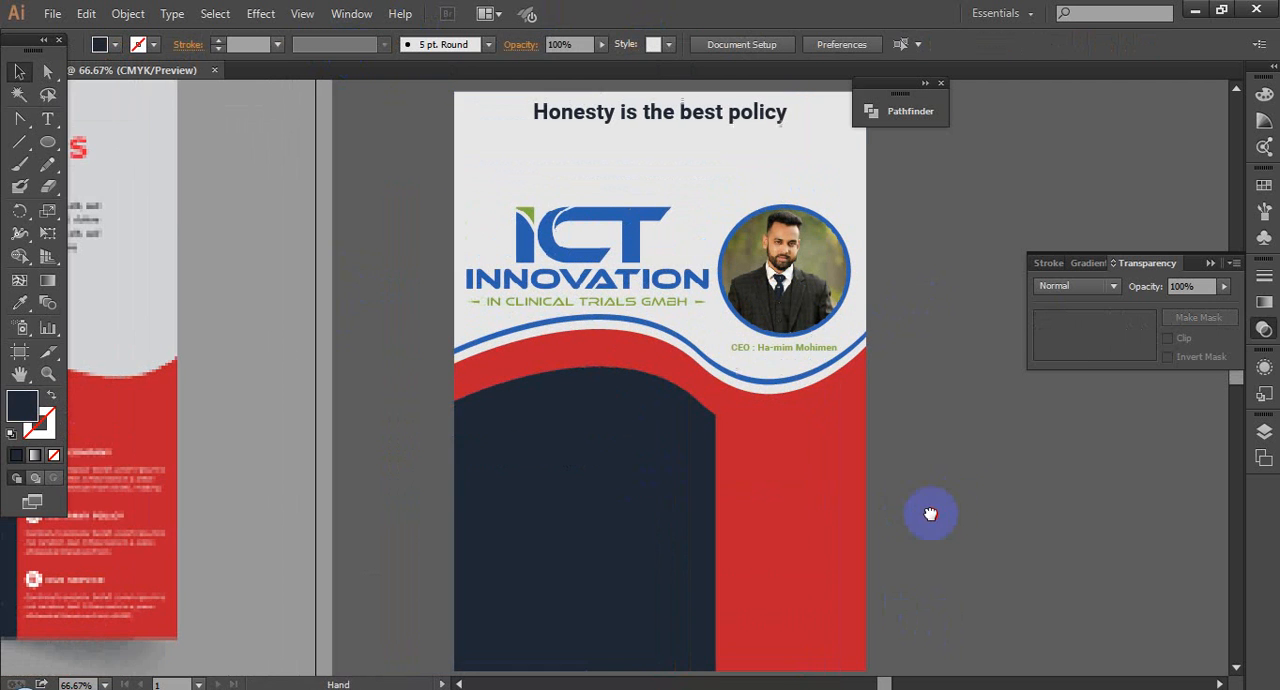
scroll(938, 502, down, 2)
click(432, 550)
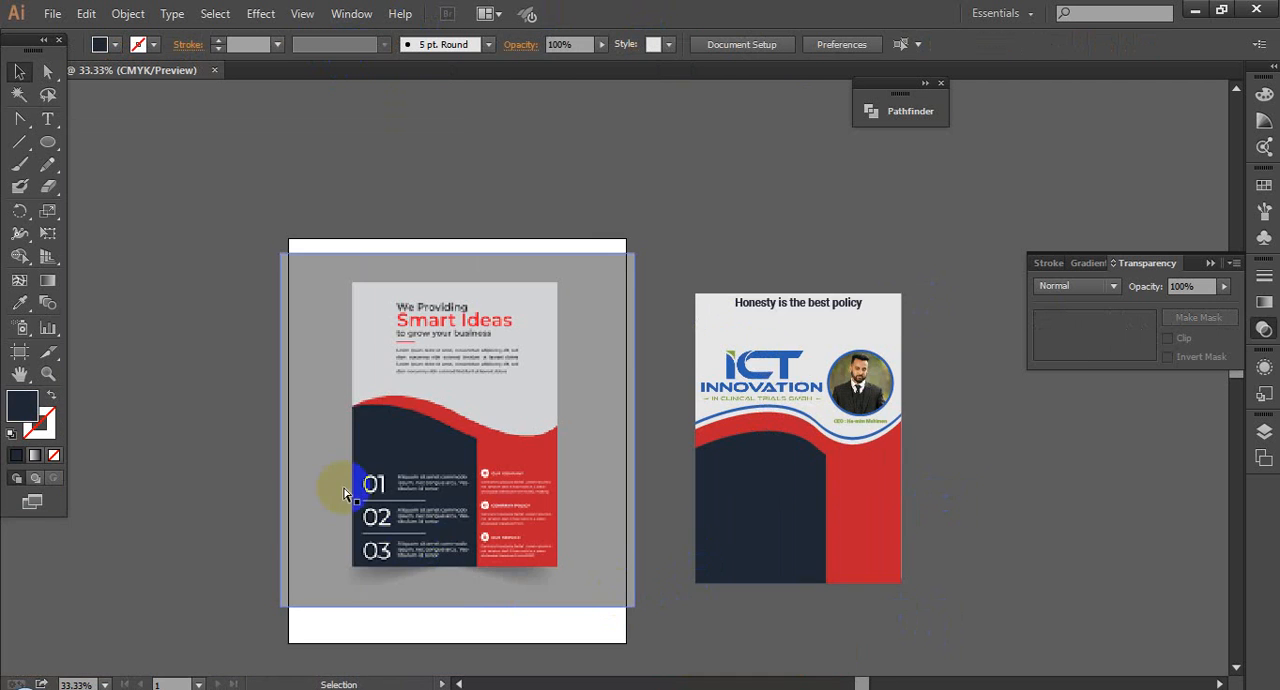
click(929, 523)
click(445, 495)
click(832, 505)
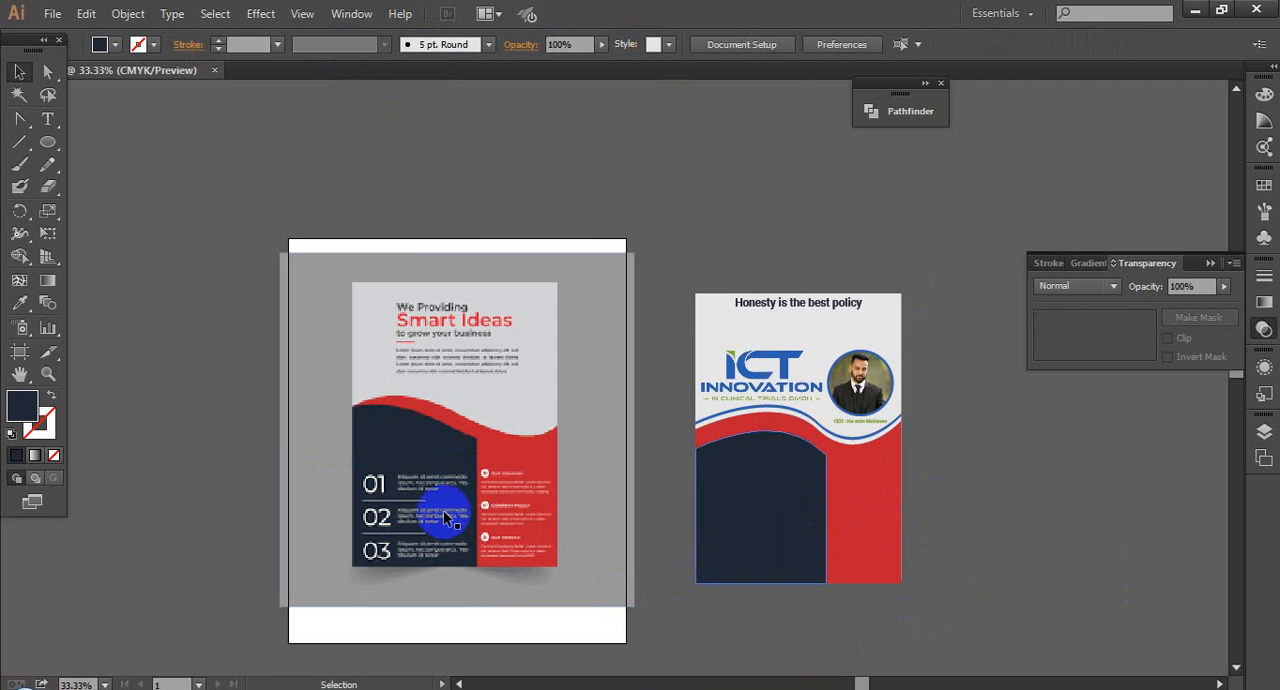
click(404, 482)
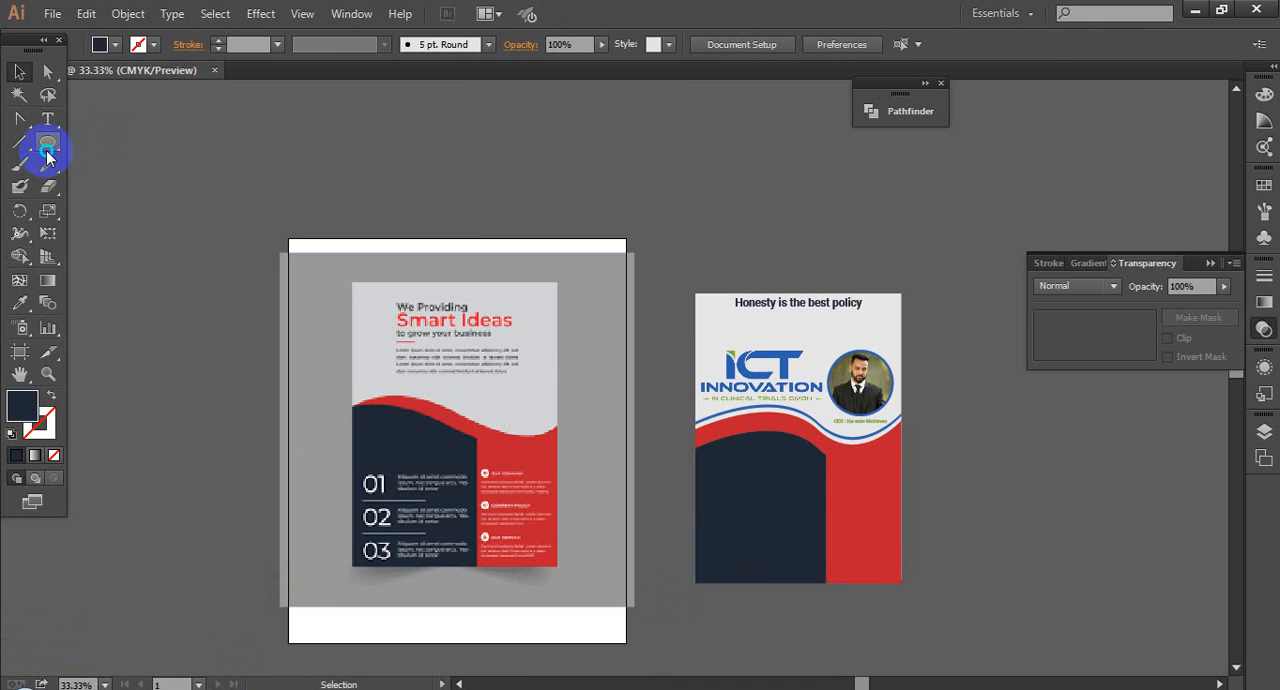
Step: Draw a navy rectangle about 0.96 in wide and 1.12 in high beside the flyer and place a diagonally offset duplicate over it
drag(47, 155, 96, 143)
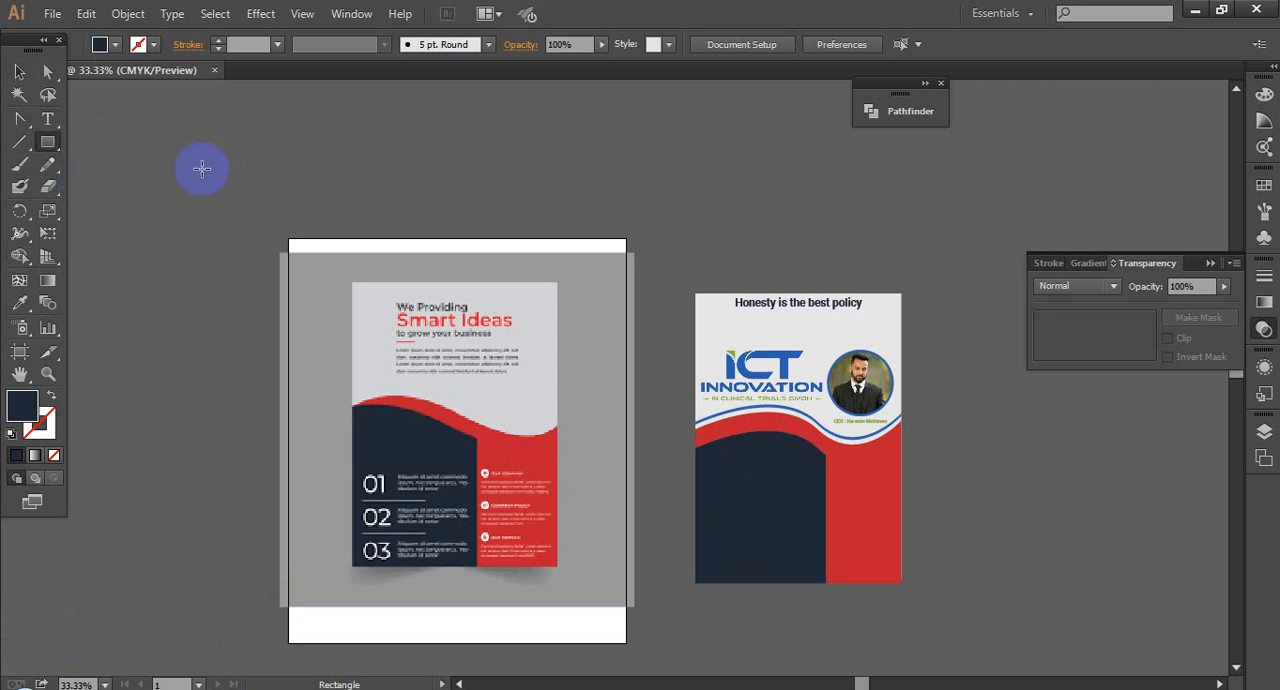
drag(962, 405, 986, 432)
click(19, 72)
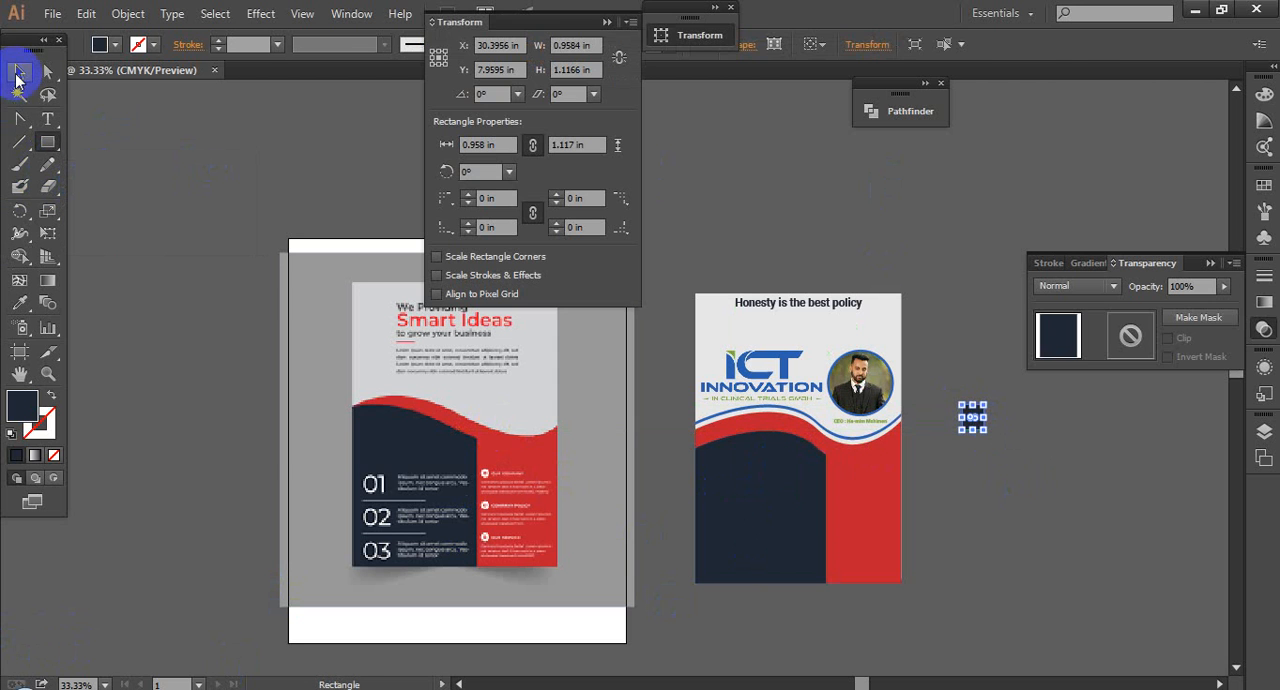
click(975, 420)
drag(734, 451, 774, 490)
click(680, 372)
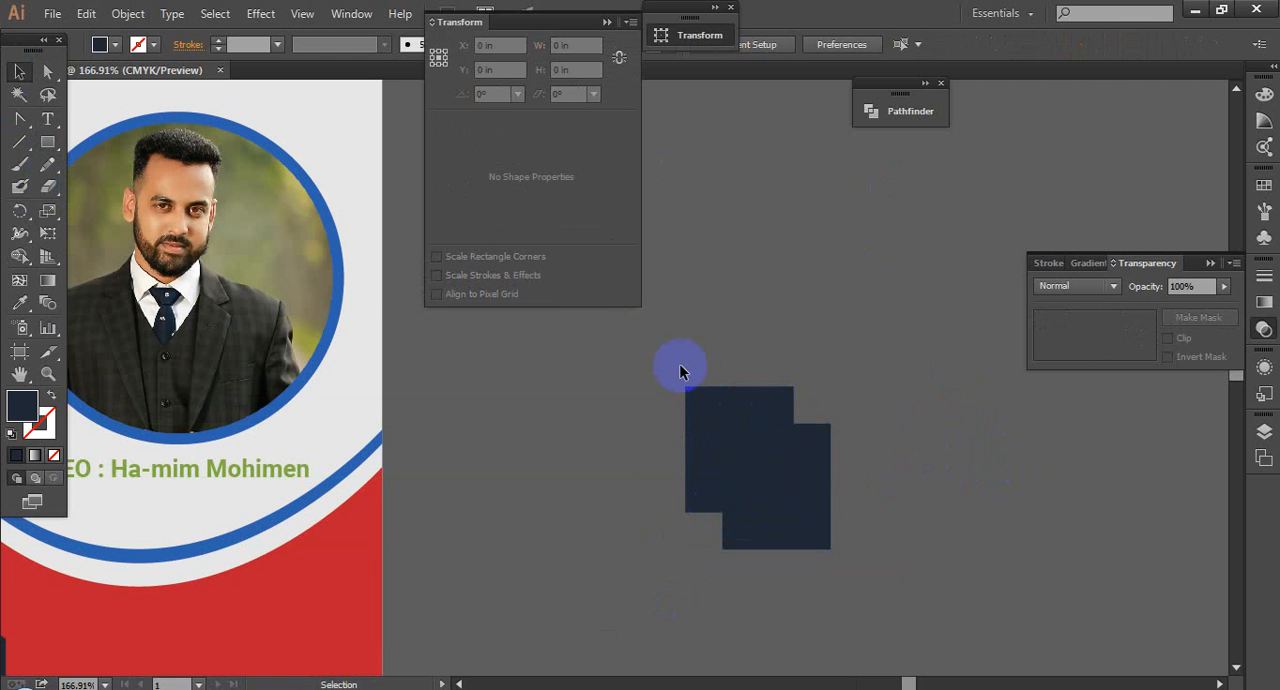
drag(908, 513, 911, 511)
scroll(920, 494, down, 1)
click(943, 486)
scroll(943, 486, down, 2)
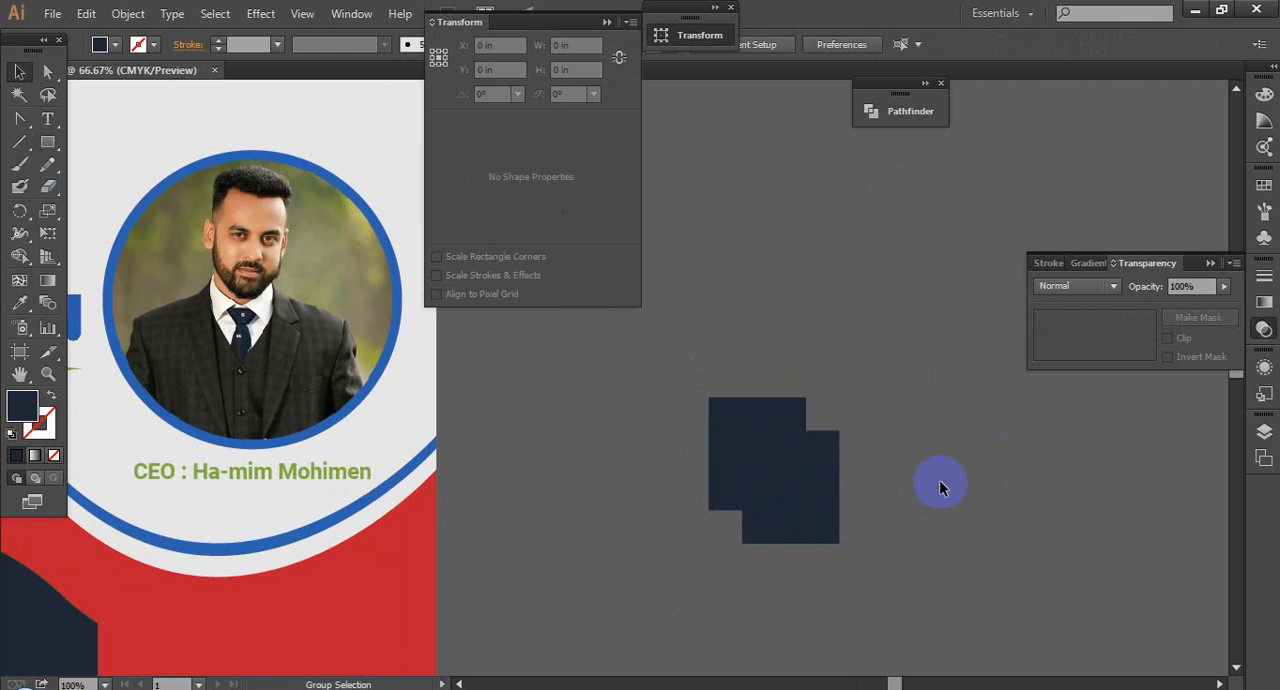
Step: Fill the front rectangle with the green sampled from the CEO name line
click(891, 485)
click(19, 303)
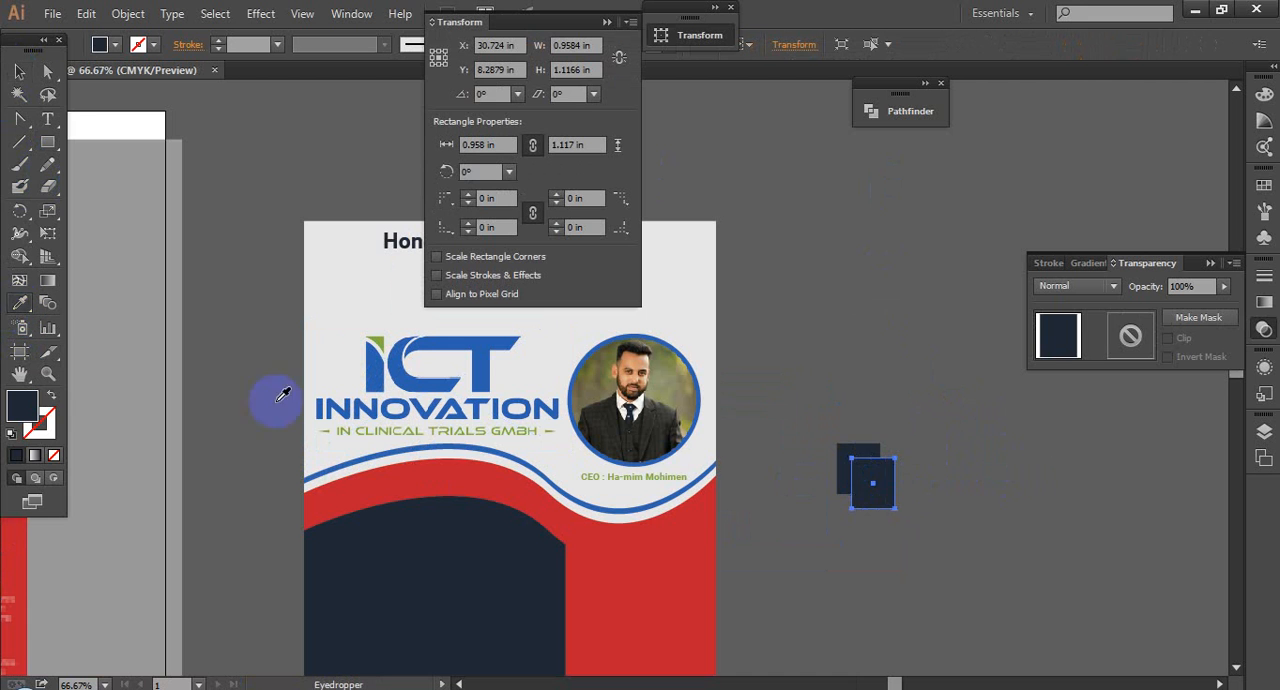
click(842, 477)
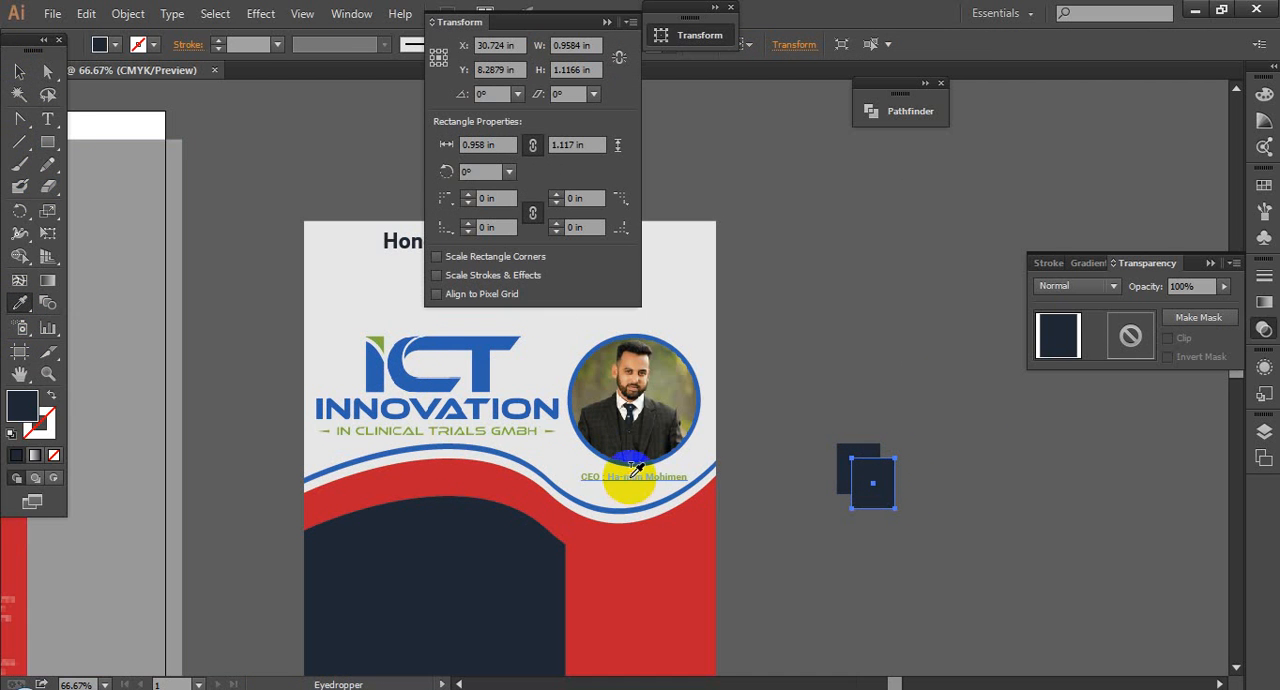
click(636, 470)
click(19, 71)
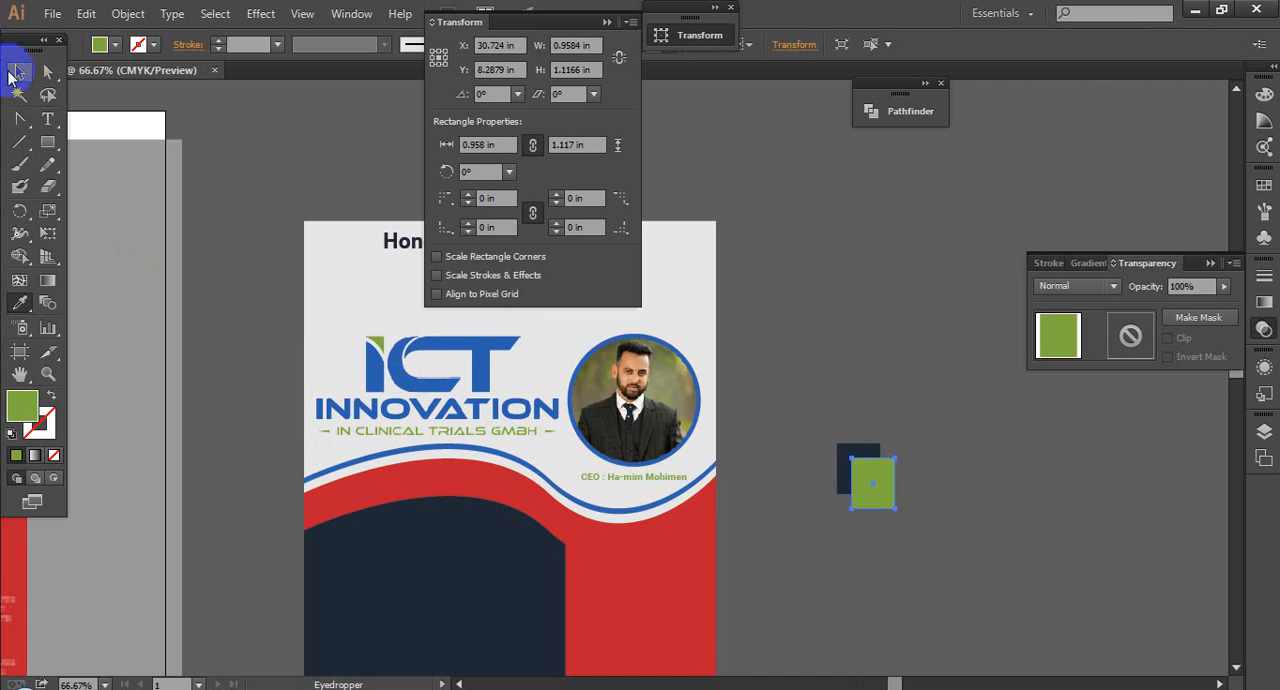
Step: Try to recolour the rear navy rectangle by sampling the edge of the blue ring around the CEO portrait
click(840, 453)
click(20, 303)
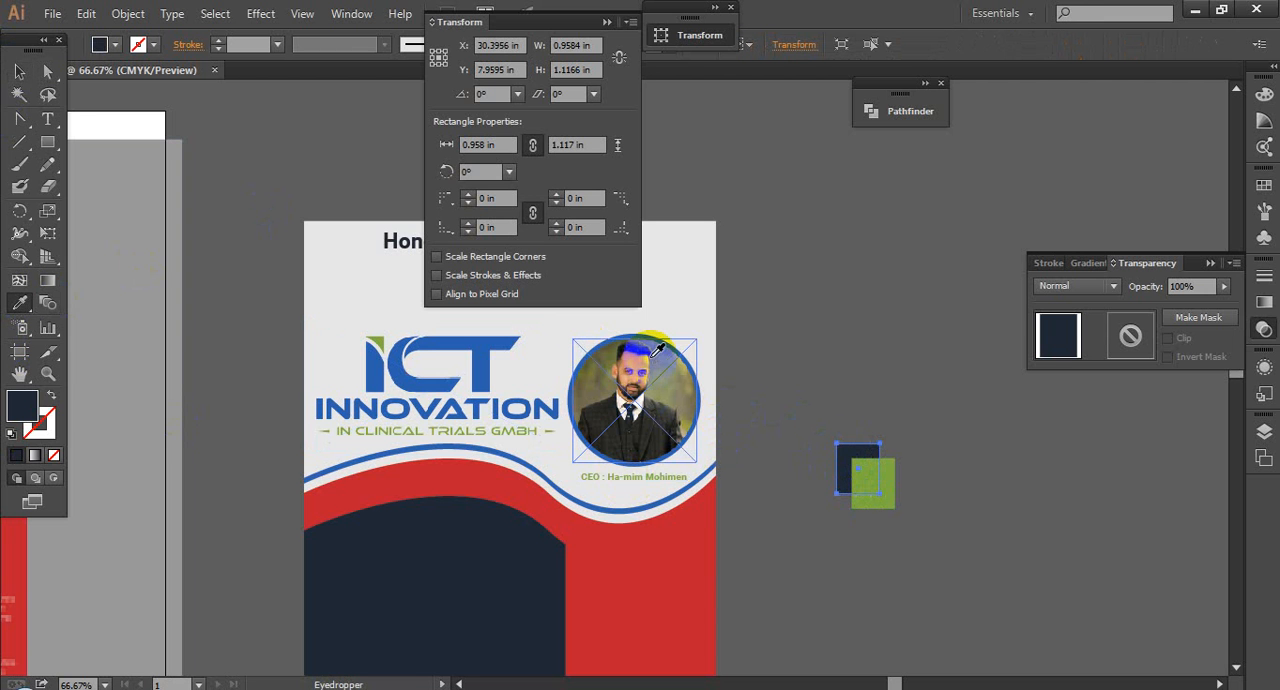
click(653, 336)
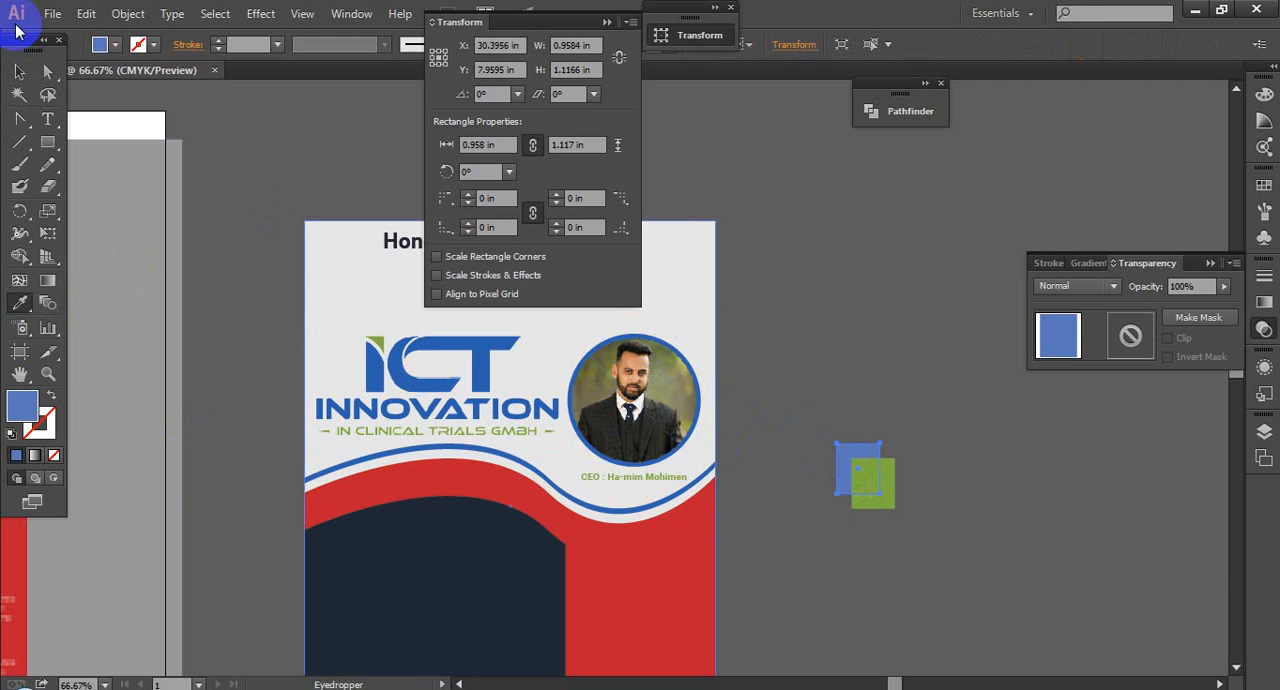
click(16, 76)
drag(871, 415, 960, 553)
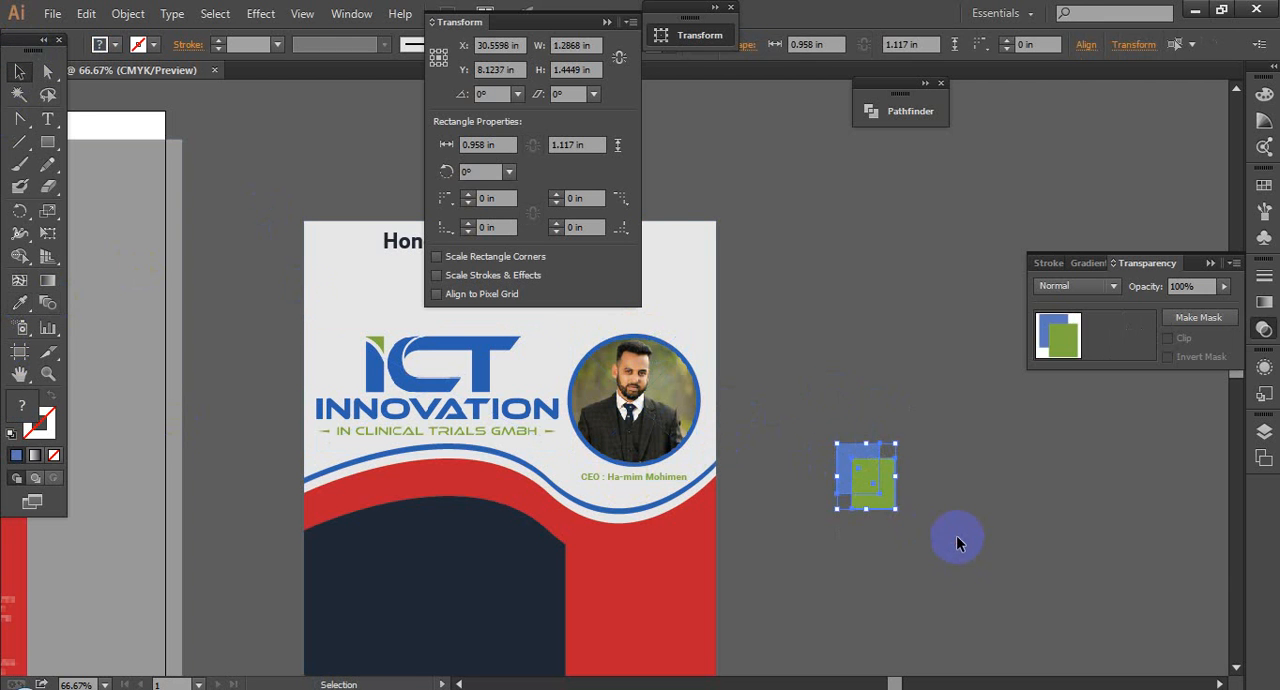
click(948, 527)
Step: Fill the rear rectangle with the solid blue sampled from inside the CEO portrait's ring and deselect it
click(851, 451)
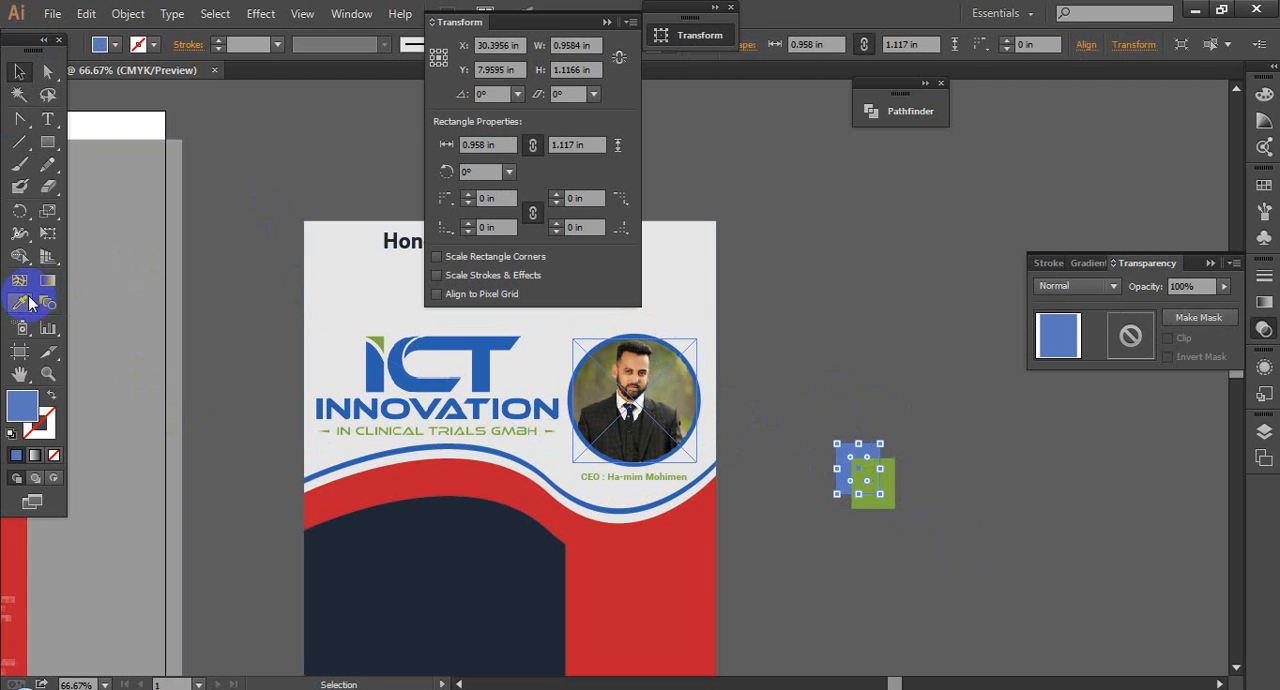
click(20, 303)
drag(657, 333, 676, 350)
click(622, 376)
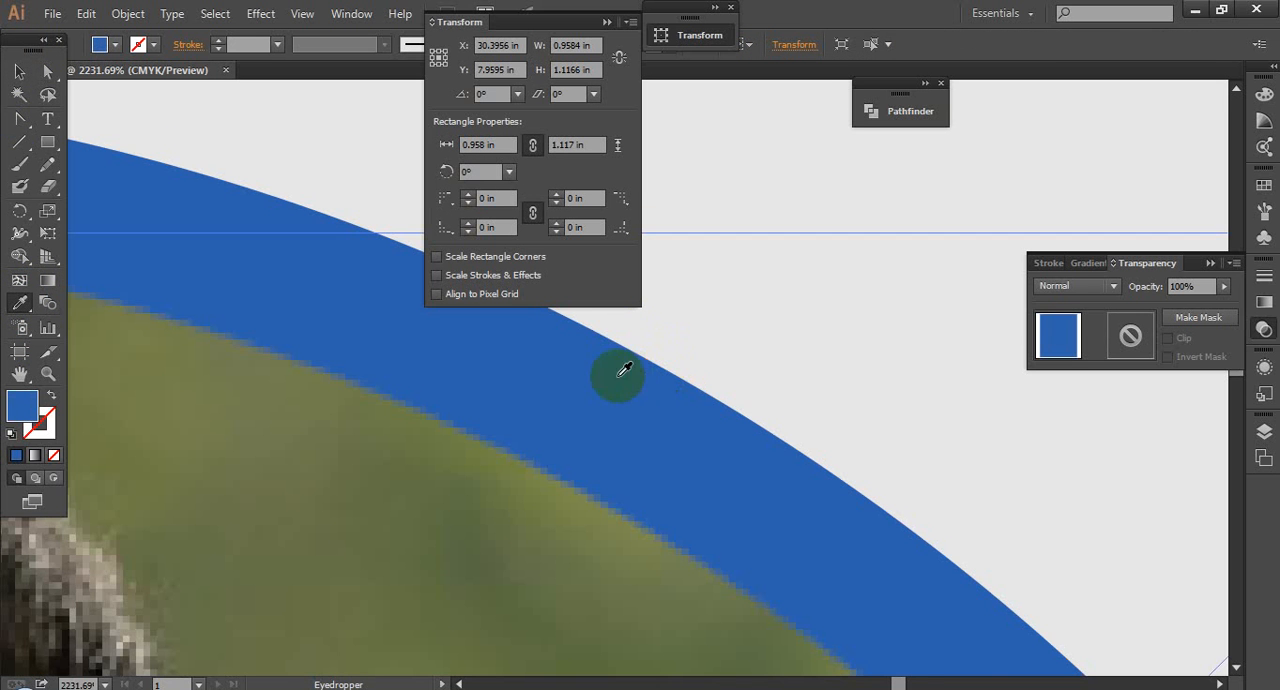
click(21, 71)
scroll(512, 415, down, 9)
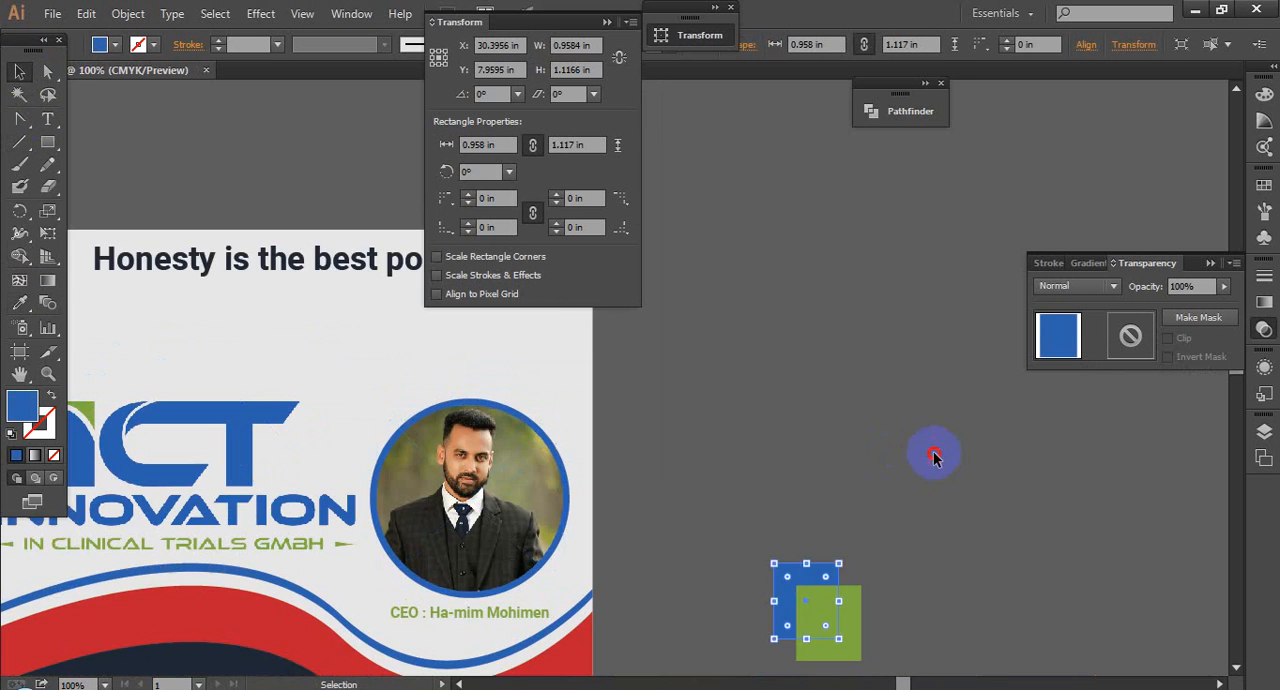
click(935, 458)
Step: Scale the blue and green rectangle pair to about 0.50 by 0.56 in and place it at the navy panel's upper-left edge
drag(776, 474, 756, 375)
drag(729, 420, 886, 574)
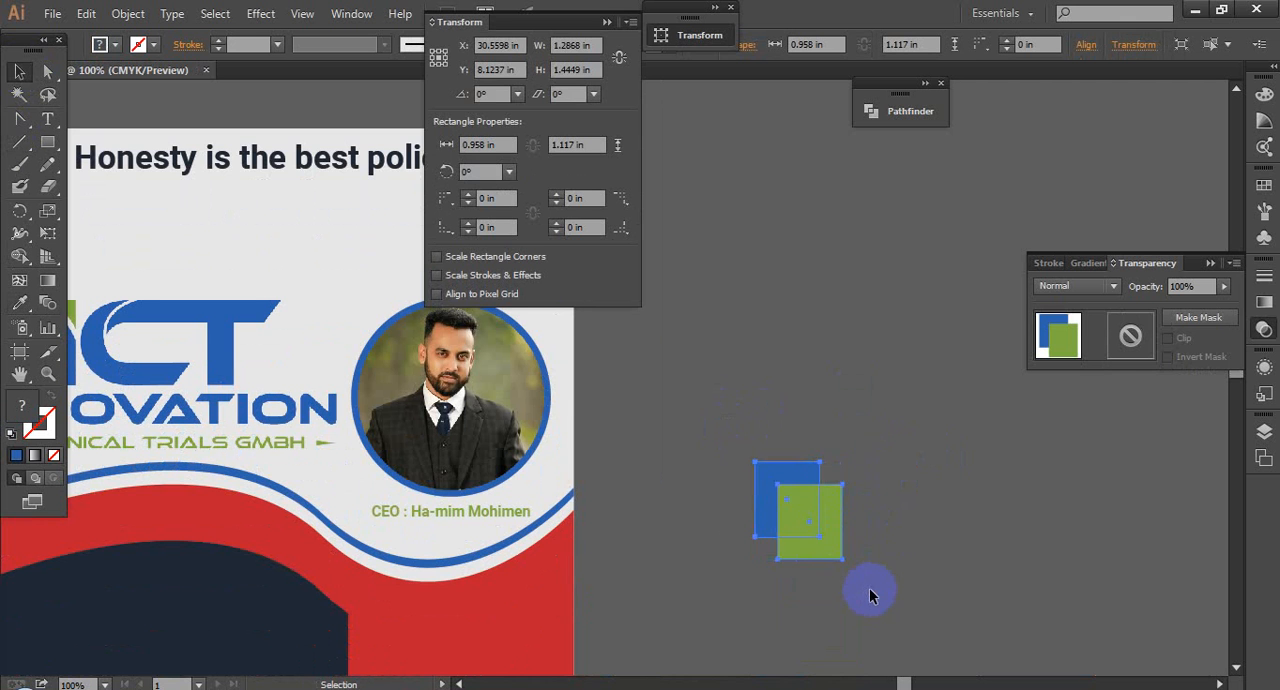
drag(775, 554, 895, 477)
drag(793, 516, 947, 449)
drag(1072, 409, 285, 539)
drag(396, 476, 360, 400)
click(197, 399)
drag(283, 377, 348, 367)
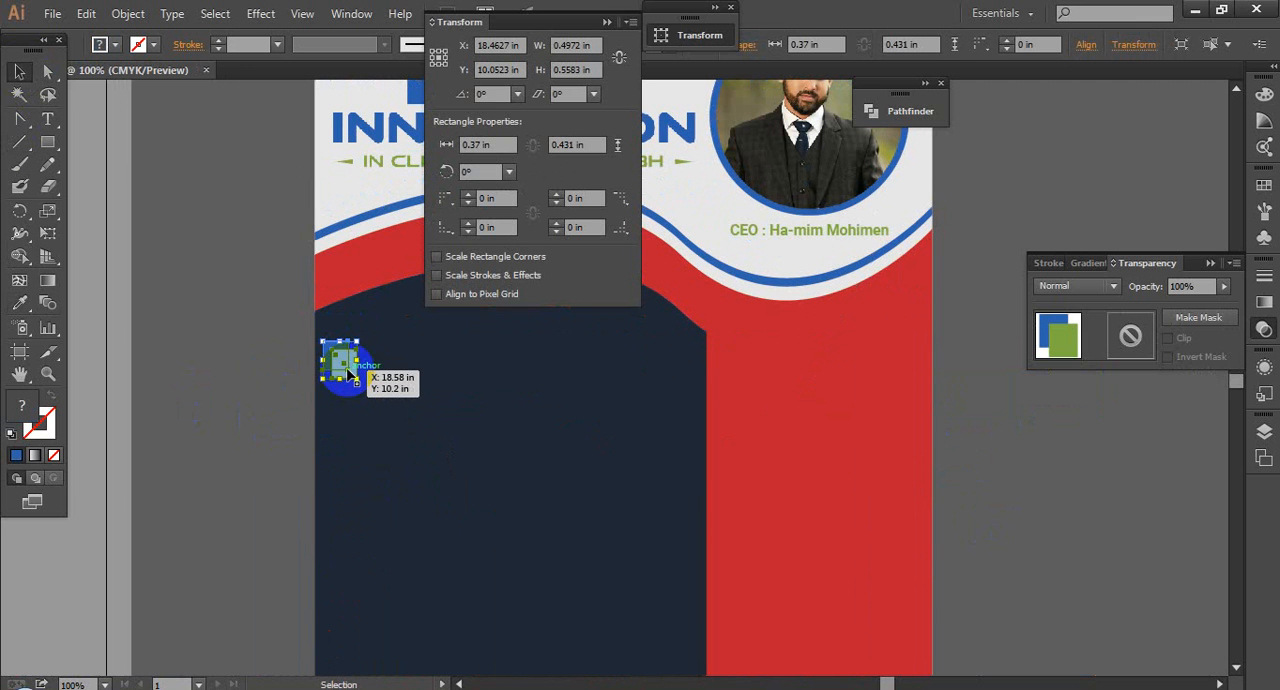
Step: Try to duplicate the rectangle pair straight down the navy panel into a column of four markers
scroll(349, 372, down, 1)
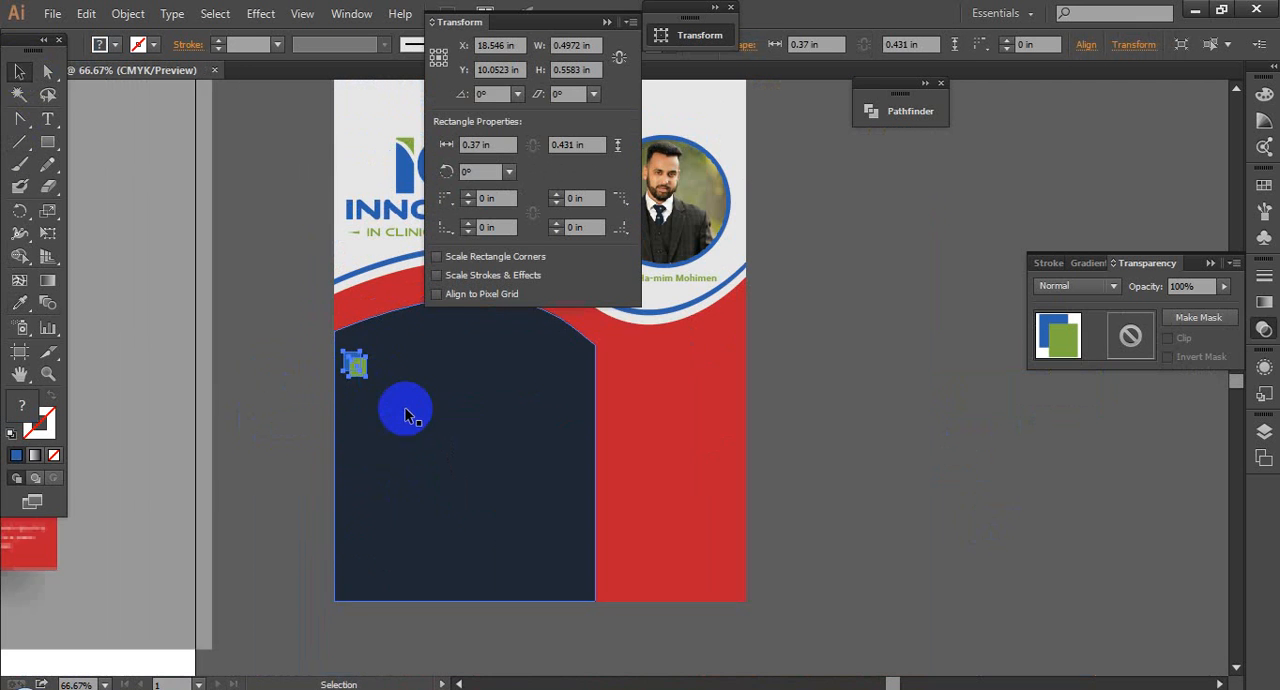
scroll(334, 352, down, 1)
drag(352, 344, 356, 402)
key(ctrl+d)
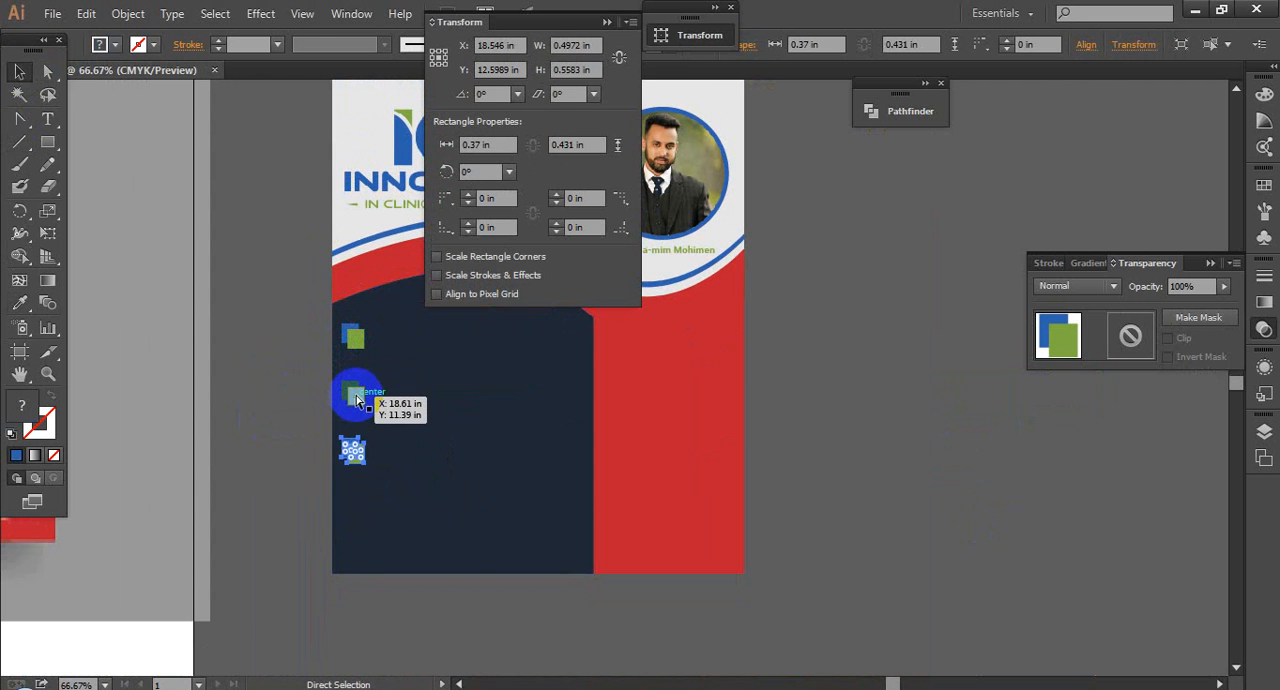
click(825, 508)
click(852, 500)
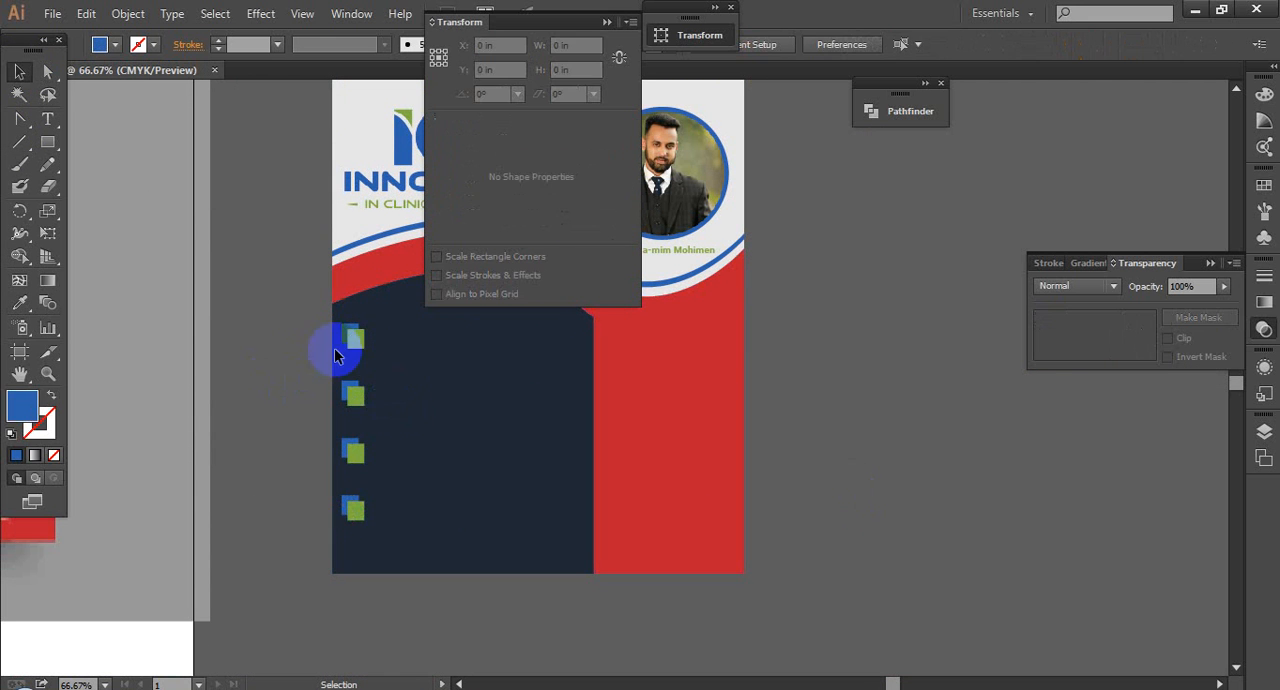
Step: Try to duplicate the uppermost rectangle pair down the column again with a closer spacing of about 1.21 in
click(354, 342)
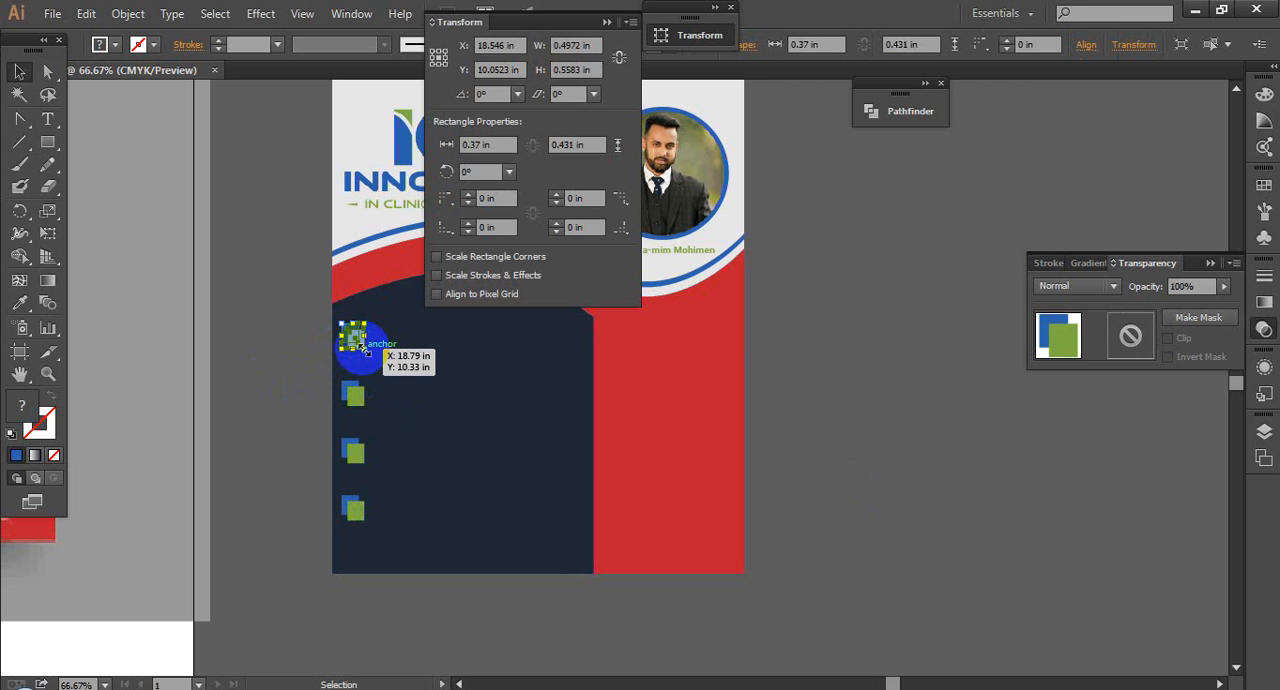
click(821, 408)
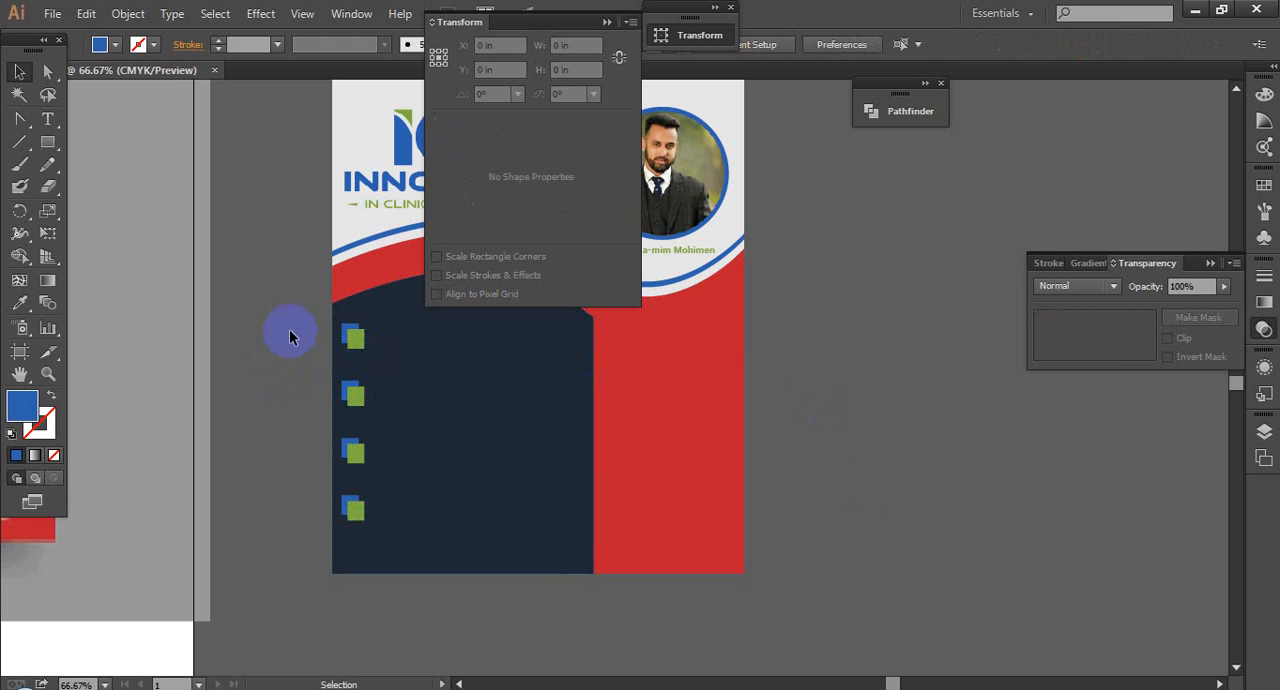
drag(358, 345, 358, 398)
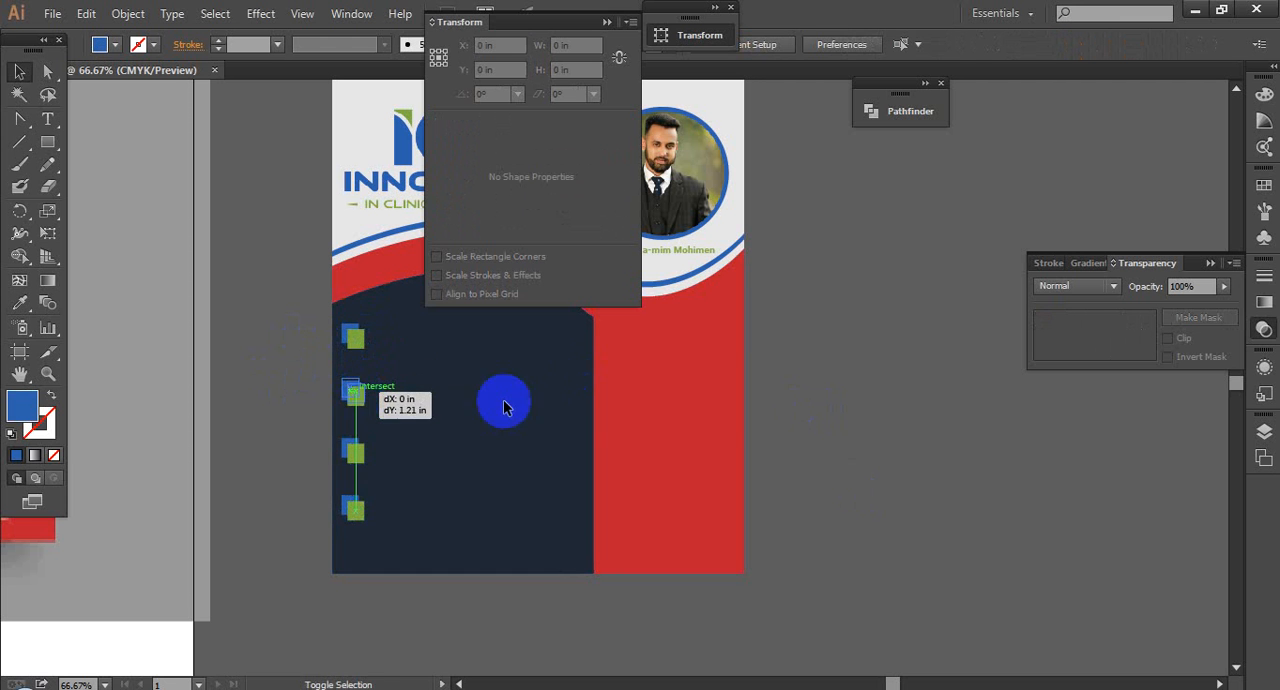
drag(503, 405, 505, 405)
key(ctrl+d)
key(ctrl+d)
click(431, 503)
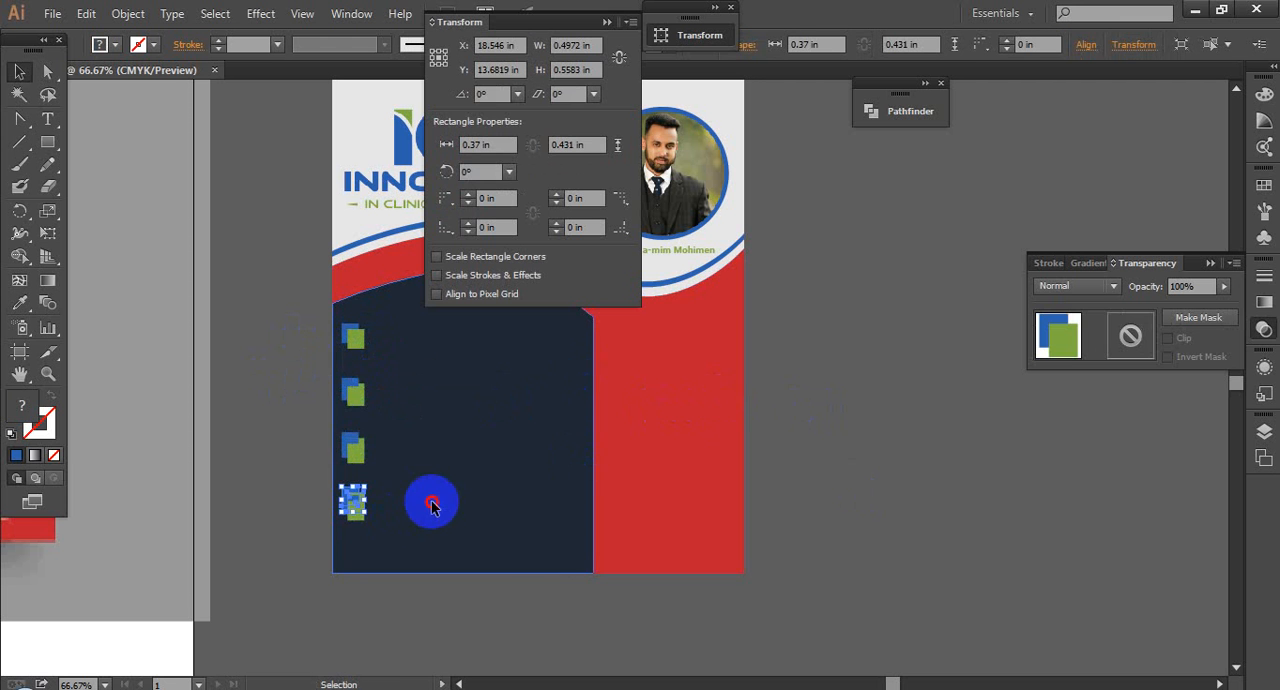
Step: Delete the original uppermost rectangle pair and the overlapping copies beneath it
click(358, 348)
key(Delete)
click(358, 398)
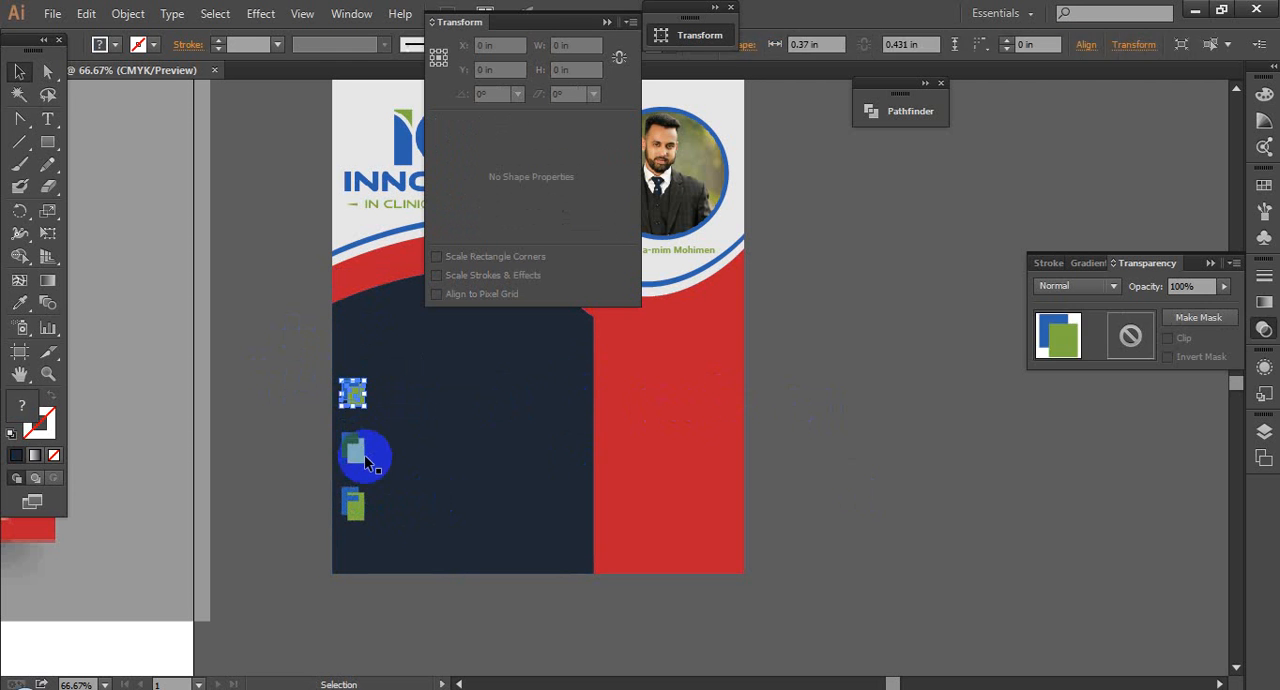
key(Delete)
click(361, 455)
key(Delete)
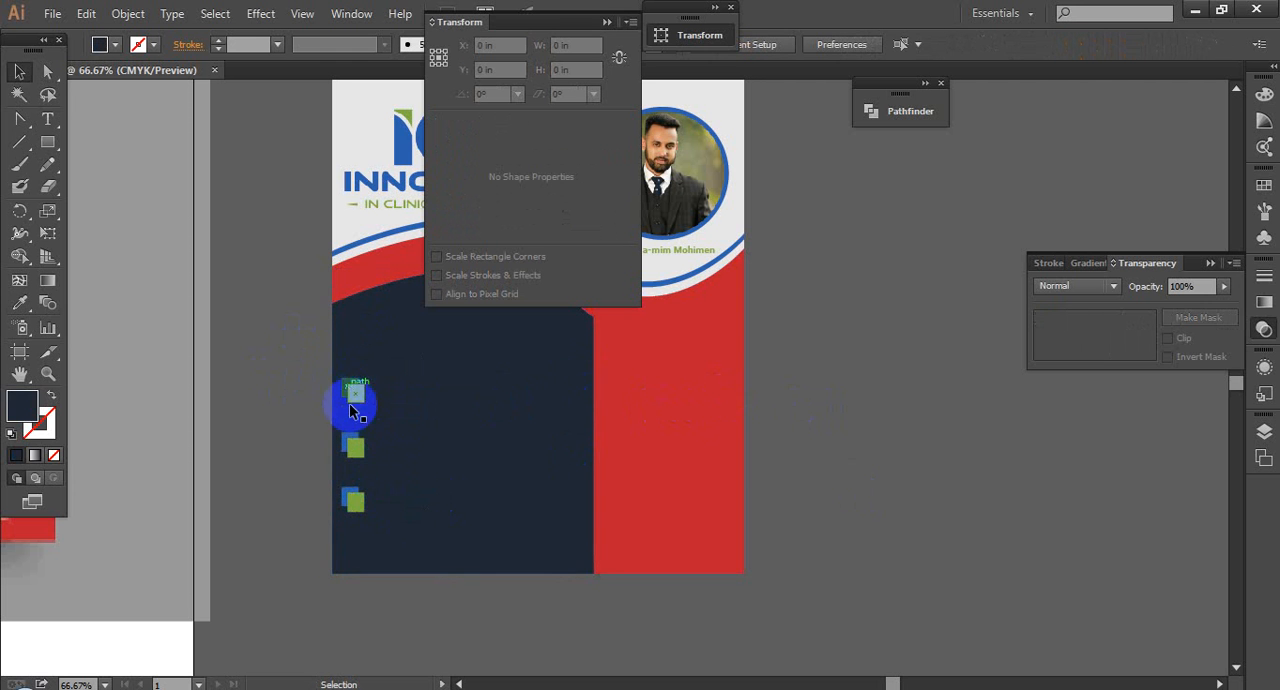
Step: Move the uppermost remaining rectangle pair up near the navy panel's upper-left corner and delete the other two pairs
drag(355, 388, 361, 343)
click(360, 450)
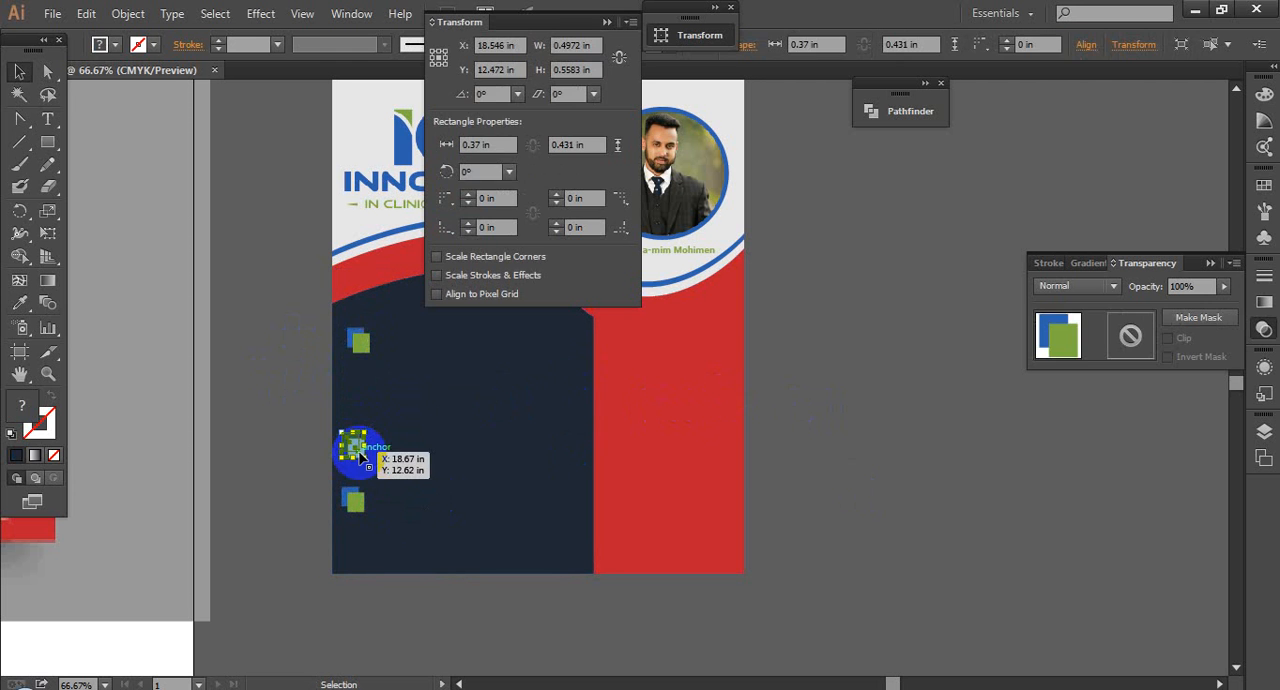
key(Delete)
click(355, 504)
key(Delete)
Step: Duplicate the rectangle pair down the navy panel at about 1.18 in spacing and delete the surplus copy, leaving four pairs
click(358, 343)
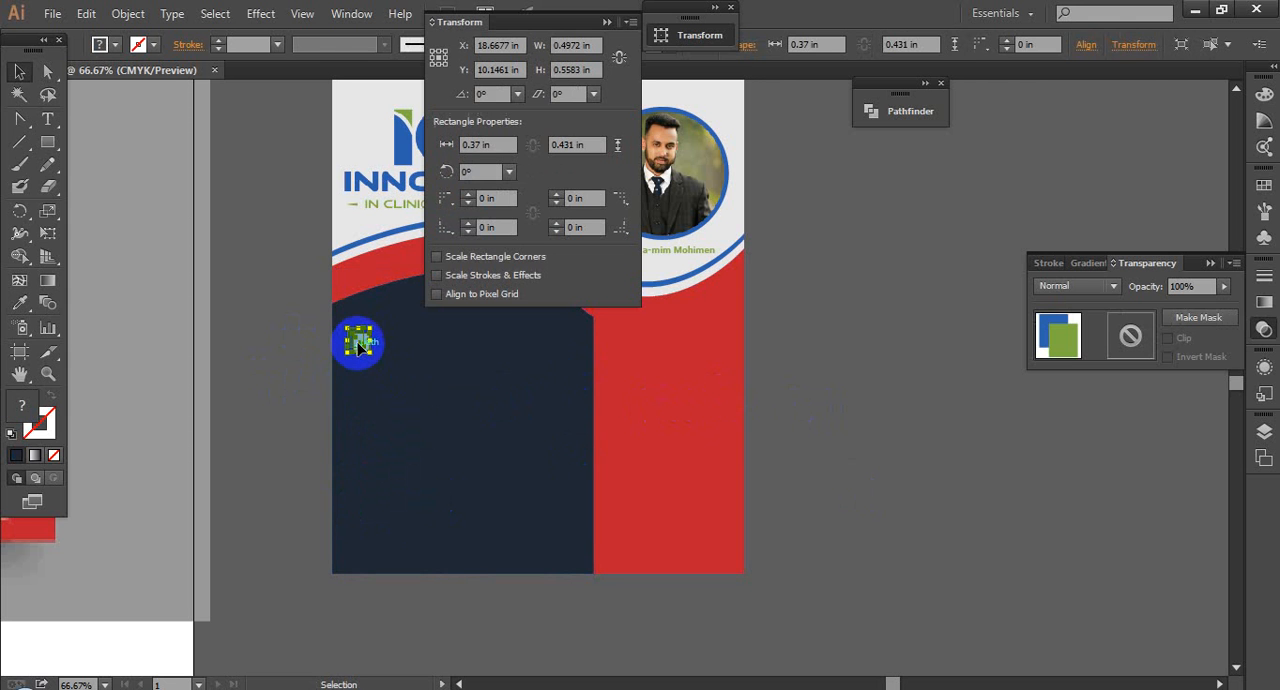
drag(358, 345, 364, 398)
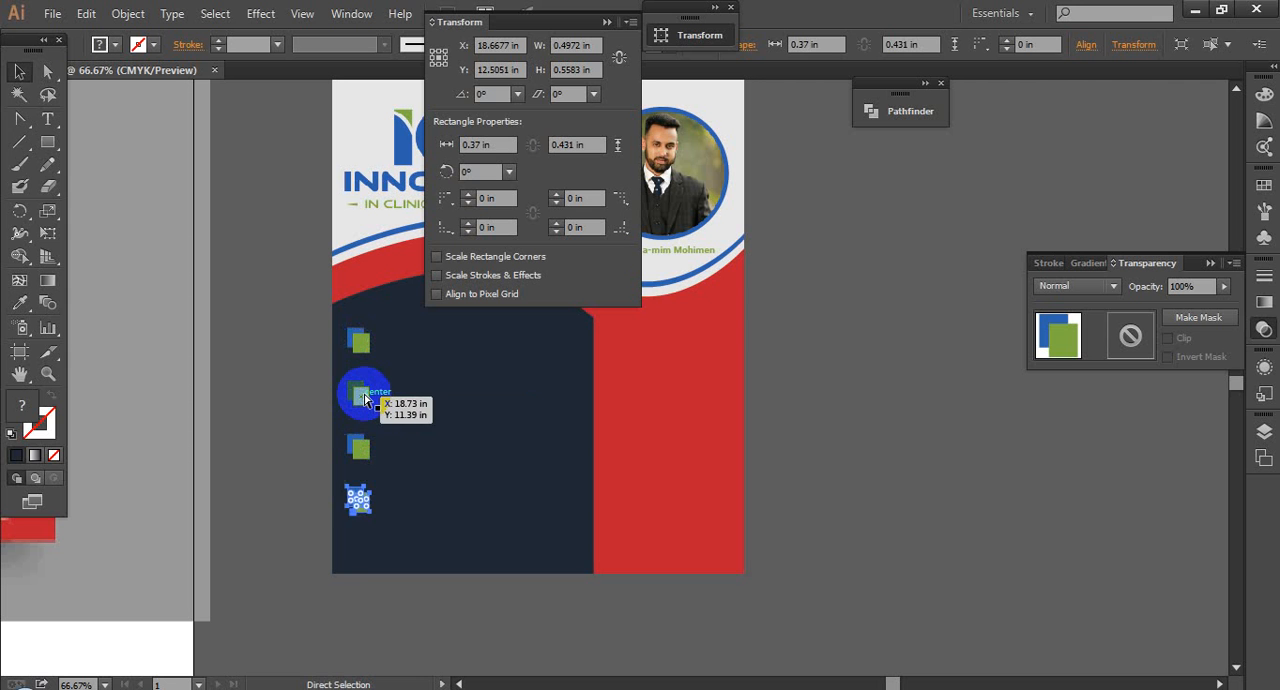
key(Delete)
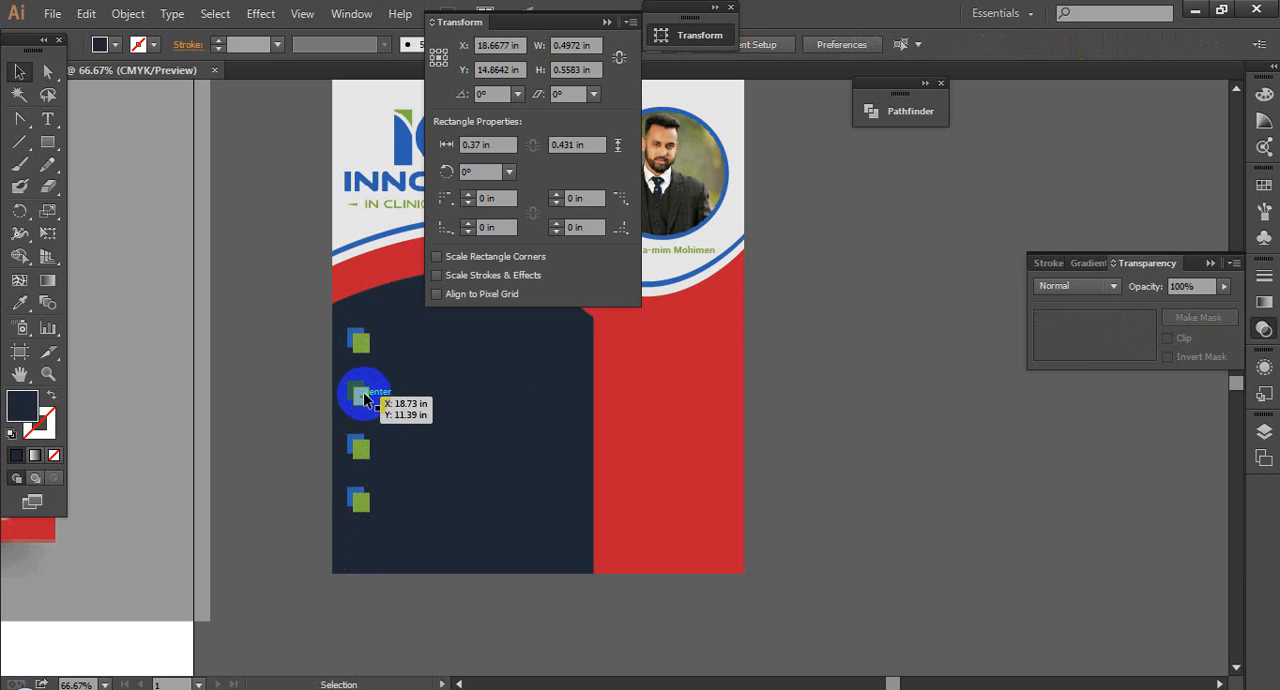
click(28, 40)
Step: Select all four rectangle pairs, nudge them down slightly within the navy panel and deselect them
shift+click(360, 340)
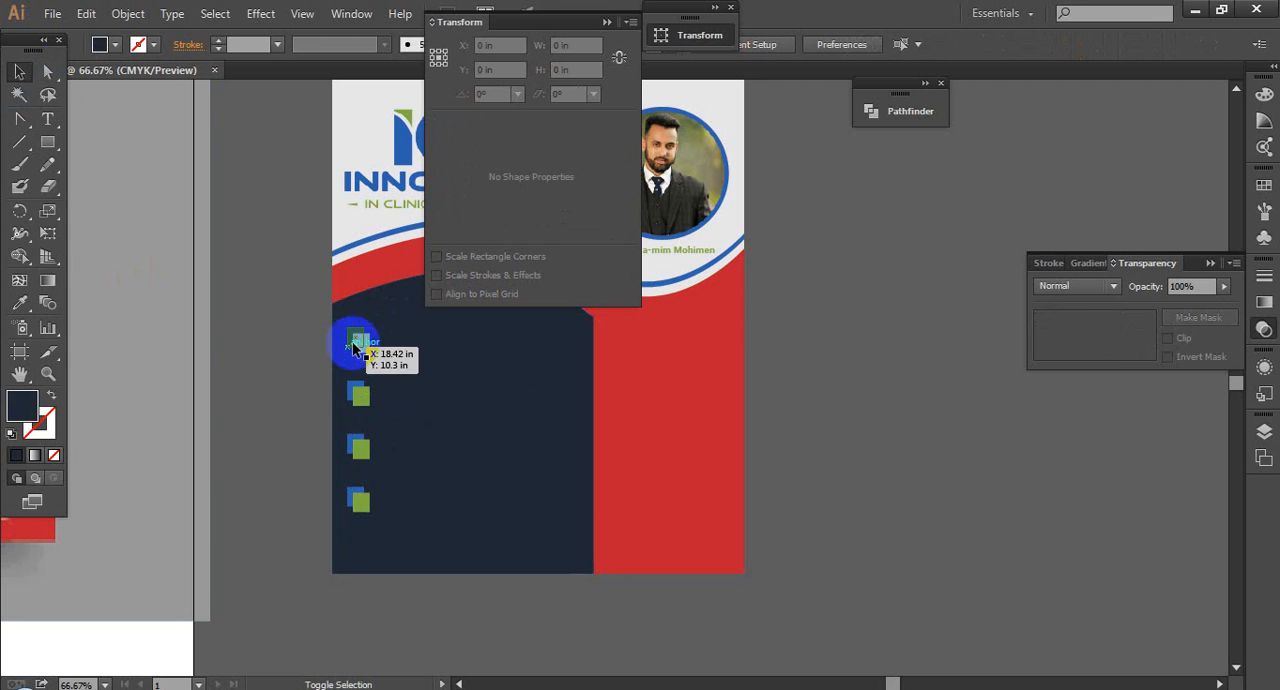
shift+click(362, 393)
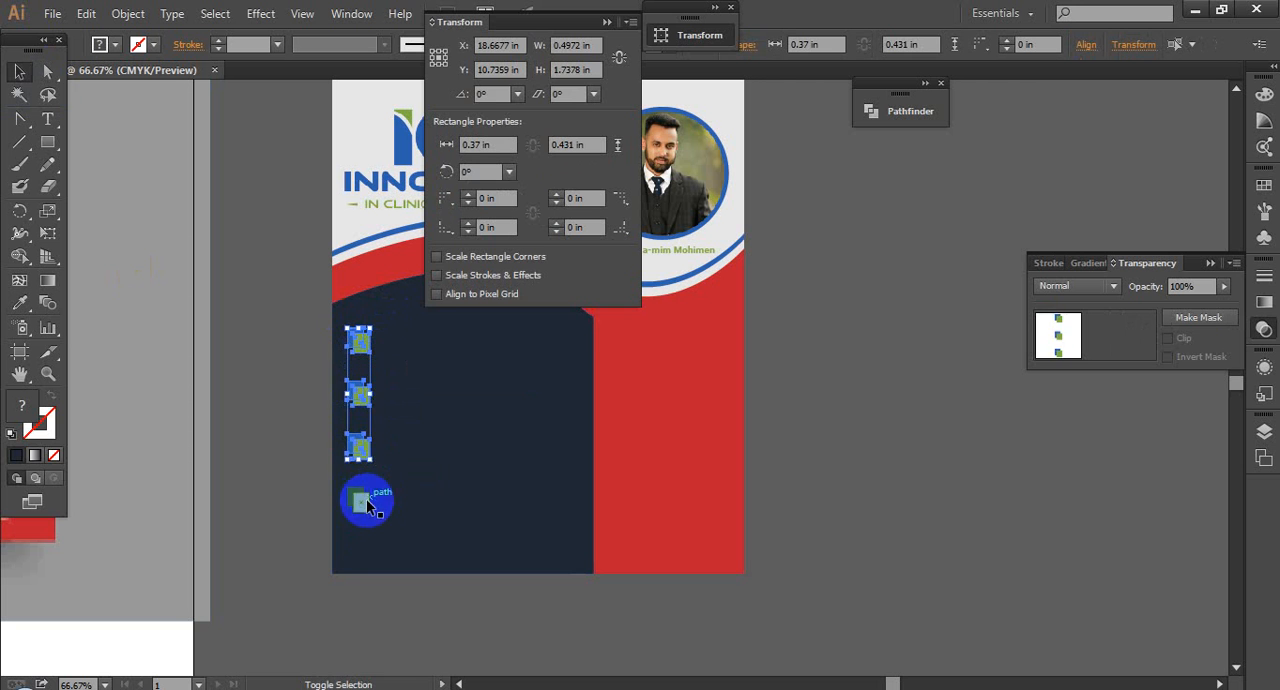
key(shift+Down)
key(shift+Down)
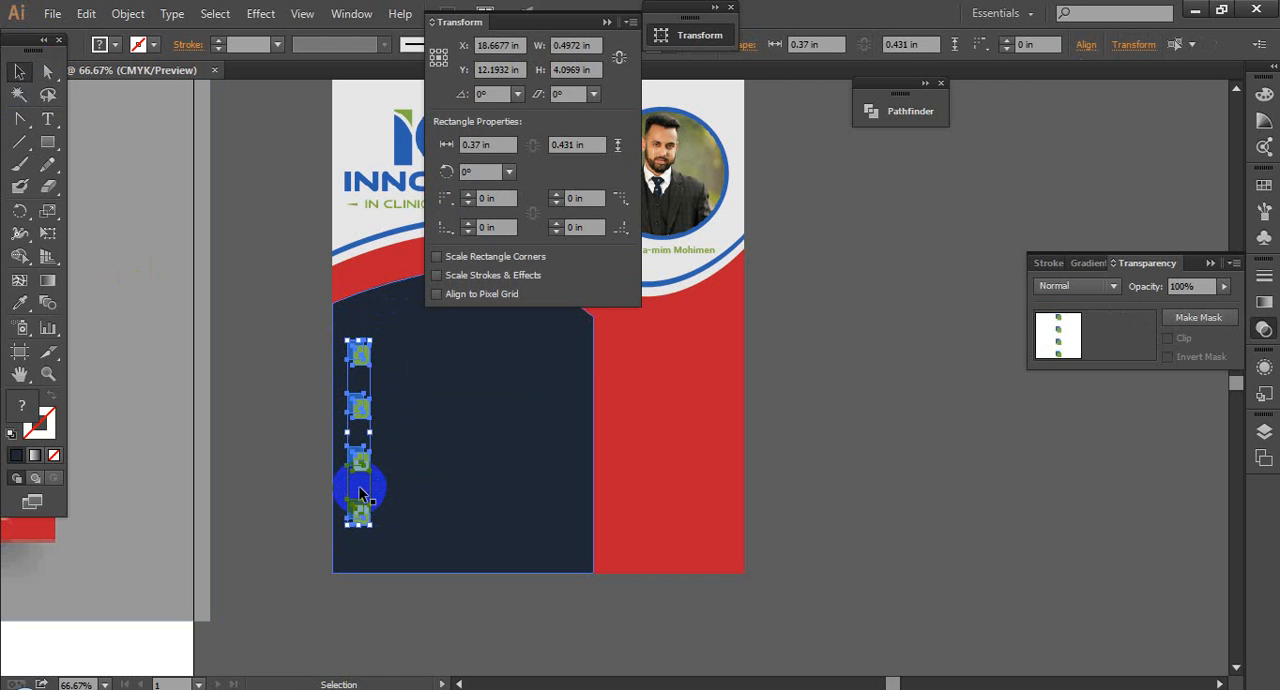
drag(362, 492, 381, 498)
click(917, 400)
key(space)
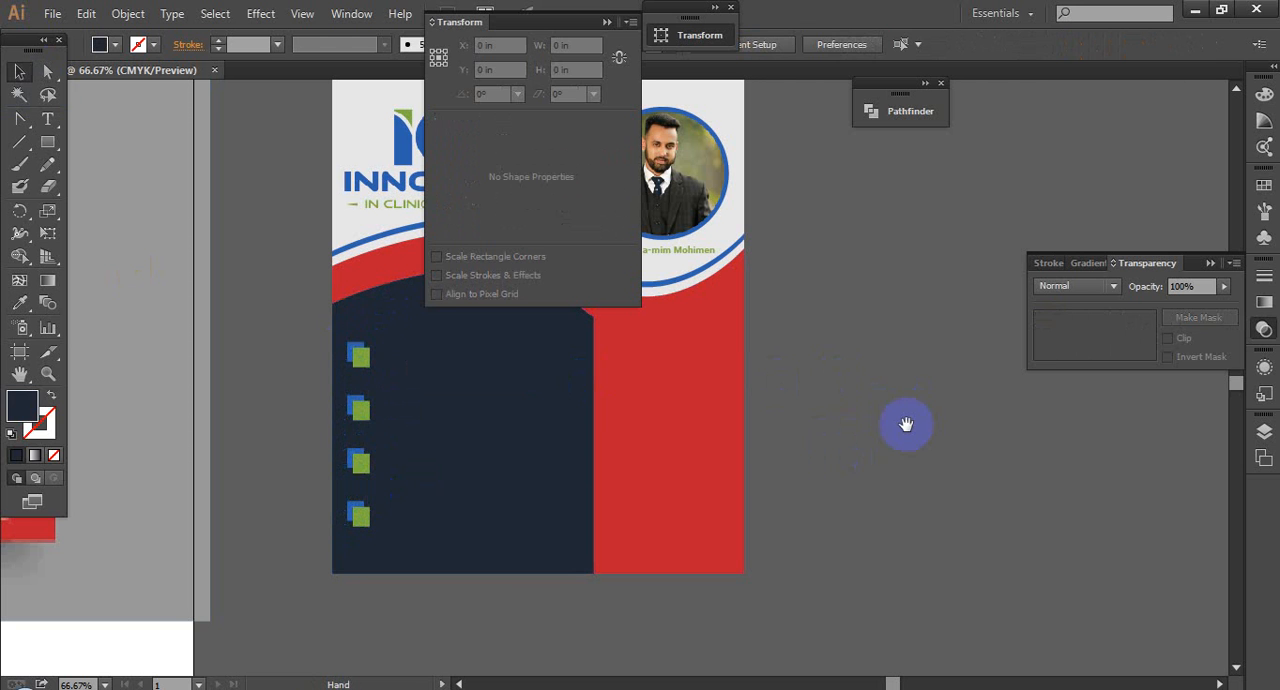
Step: Collapse the Transform panel and compare the column of rectangle markers with the reference flyer's numbered and icon lists
click(608, 21)
click(397, 360)
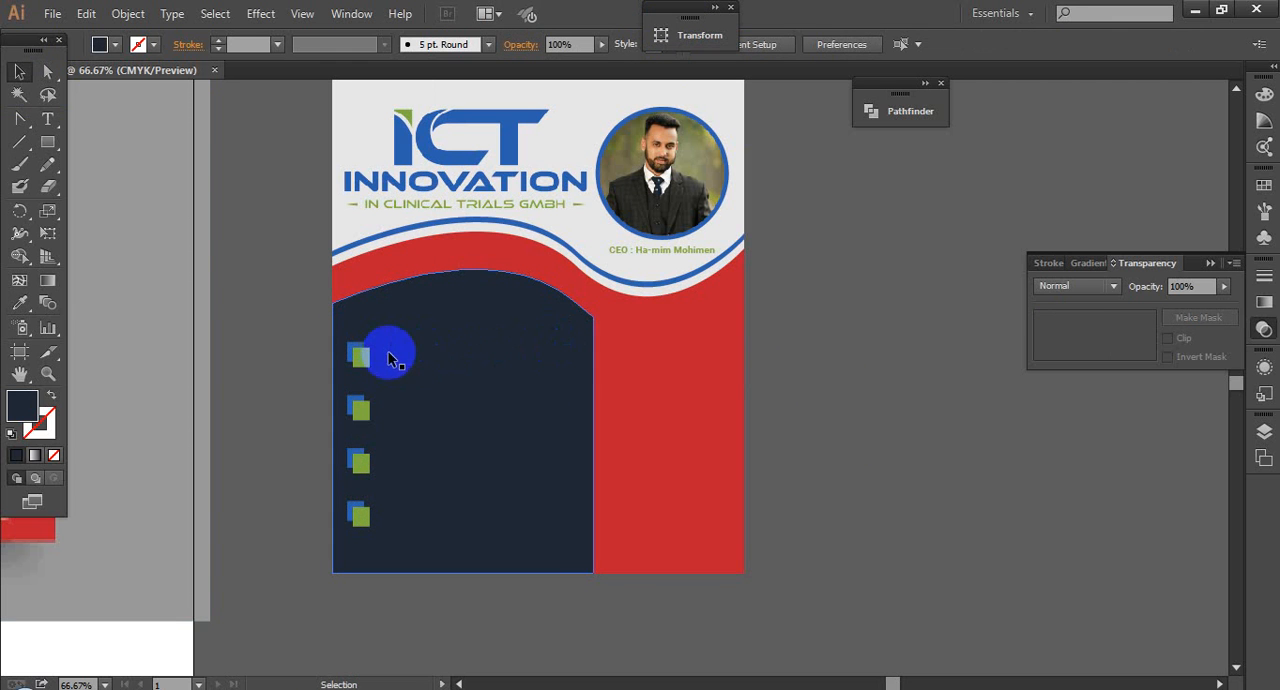
click(762, 448)
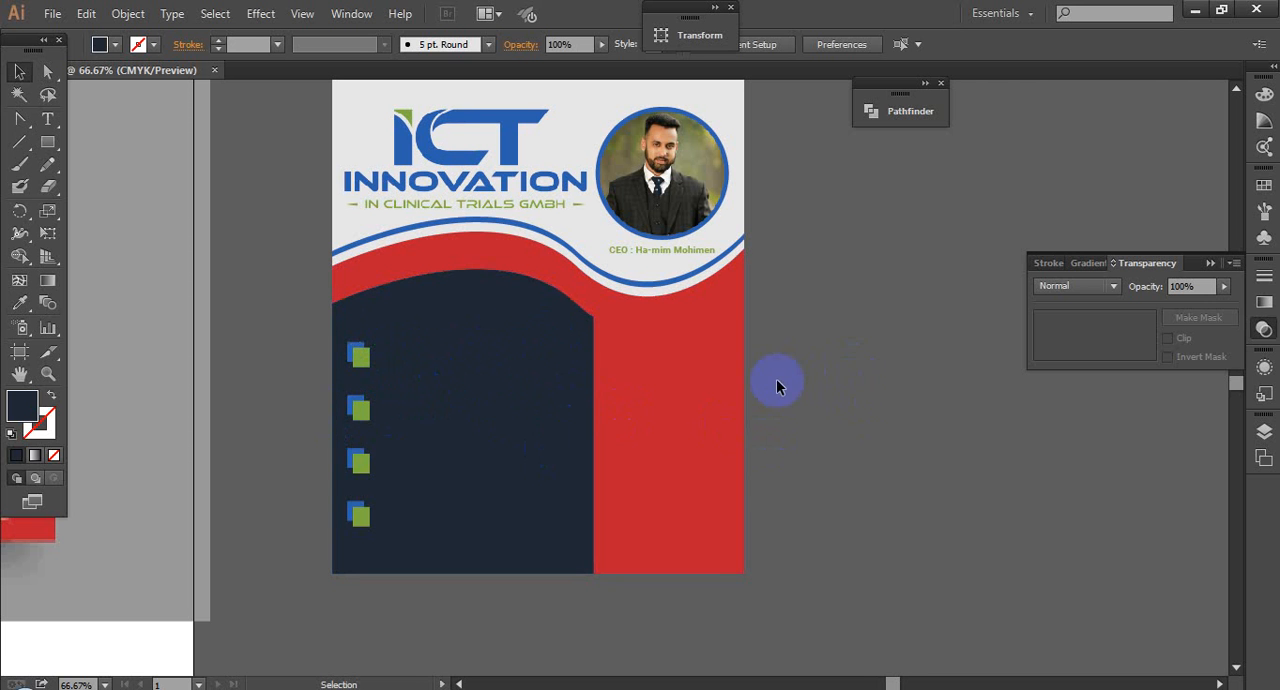
drag(949, 391, 1051, 398)
drag(283, 466, 469, 444)
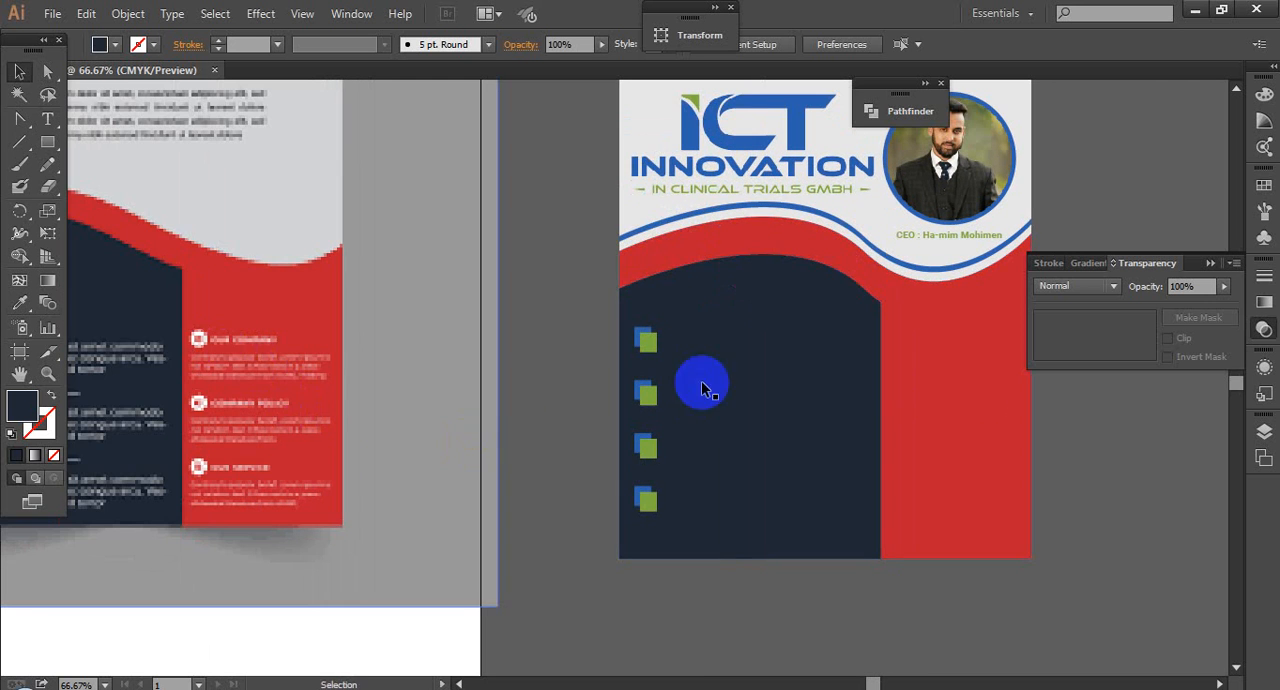
drag(918, 376, 778, 372)
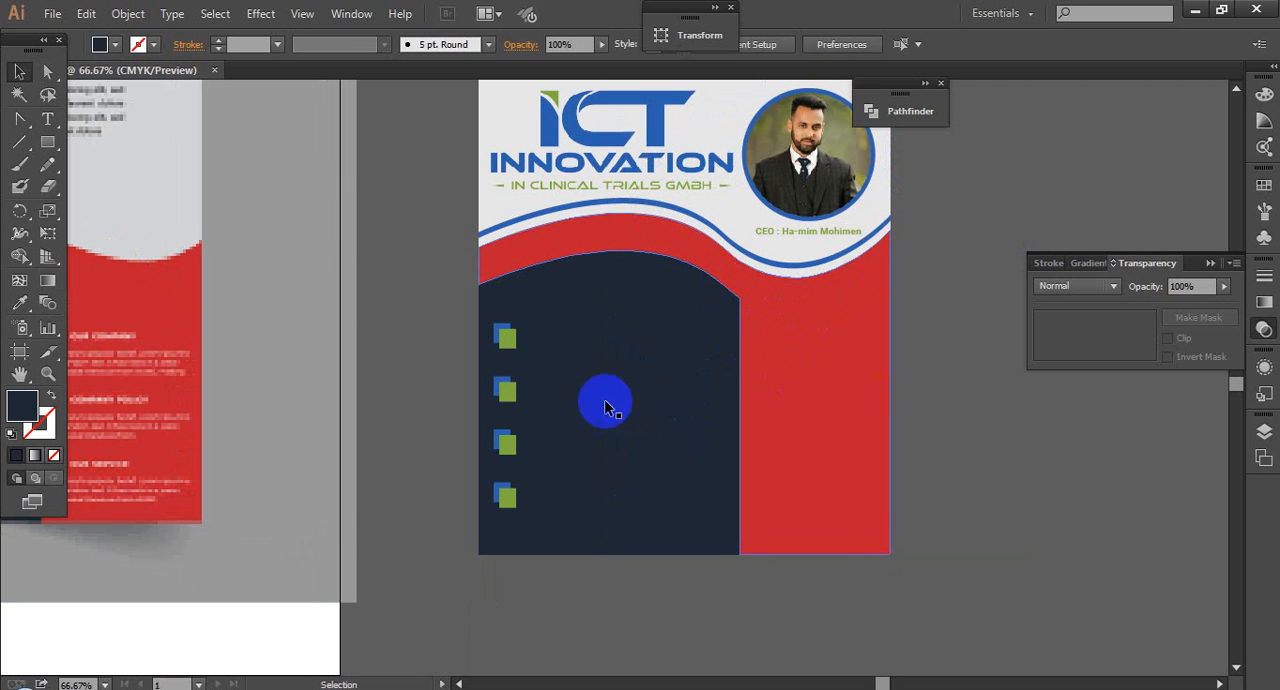
drag(986, 386, 920, 375)
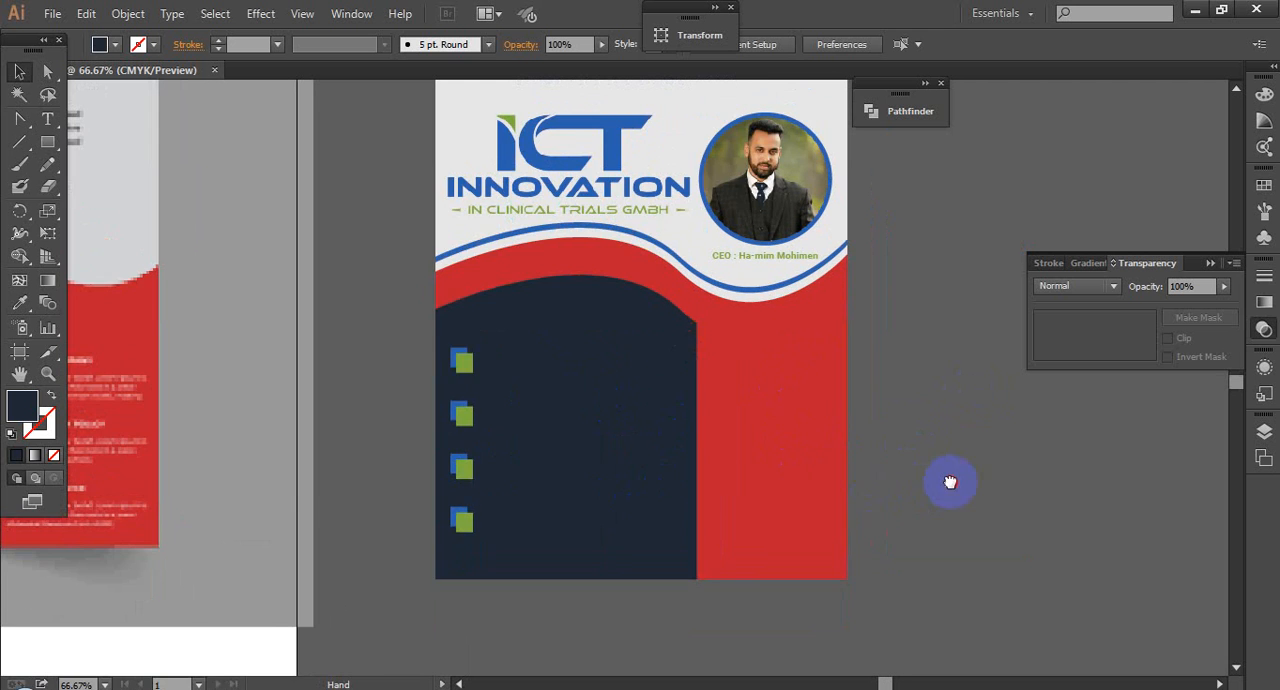
key(ctrl+minus)
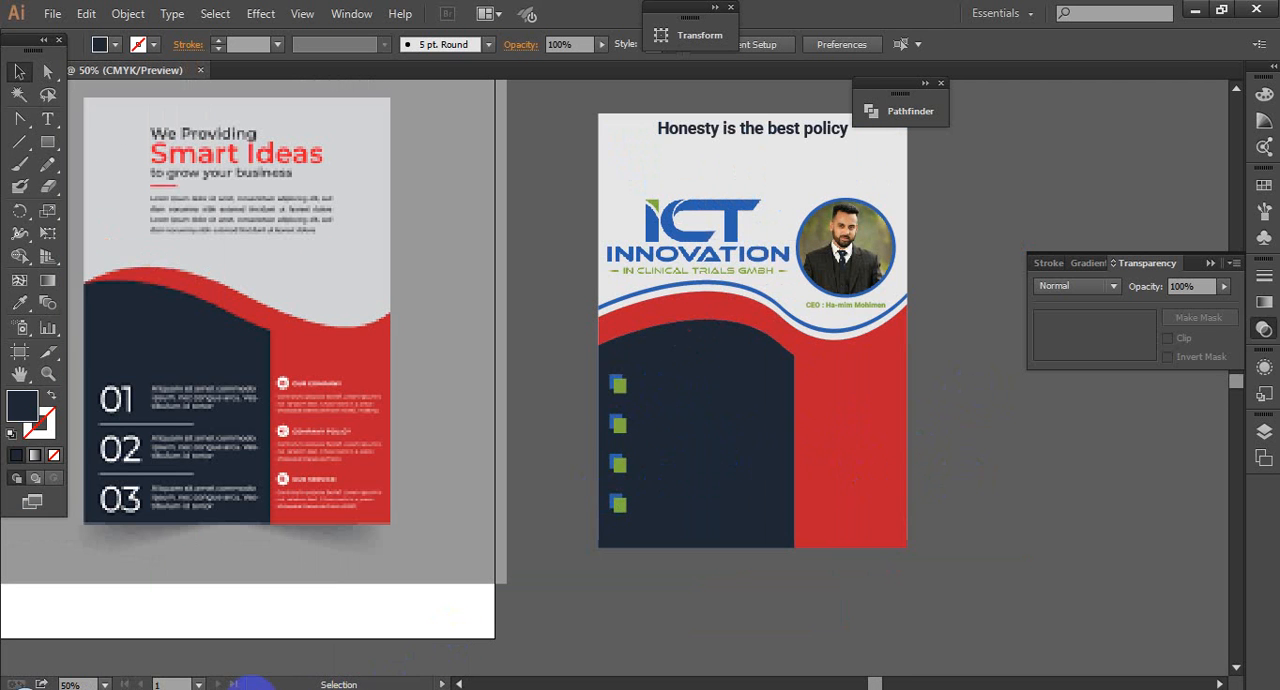
mouse_move(205, 683)
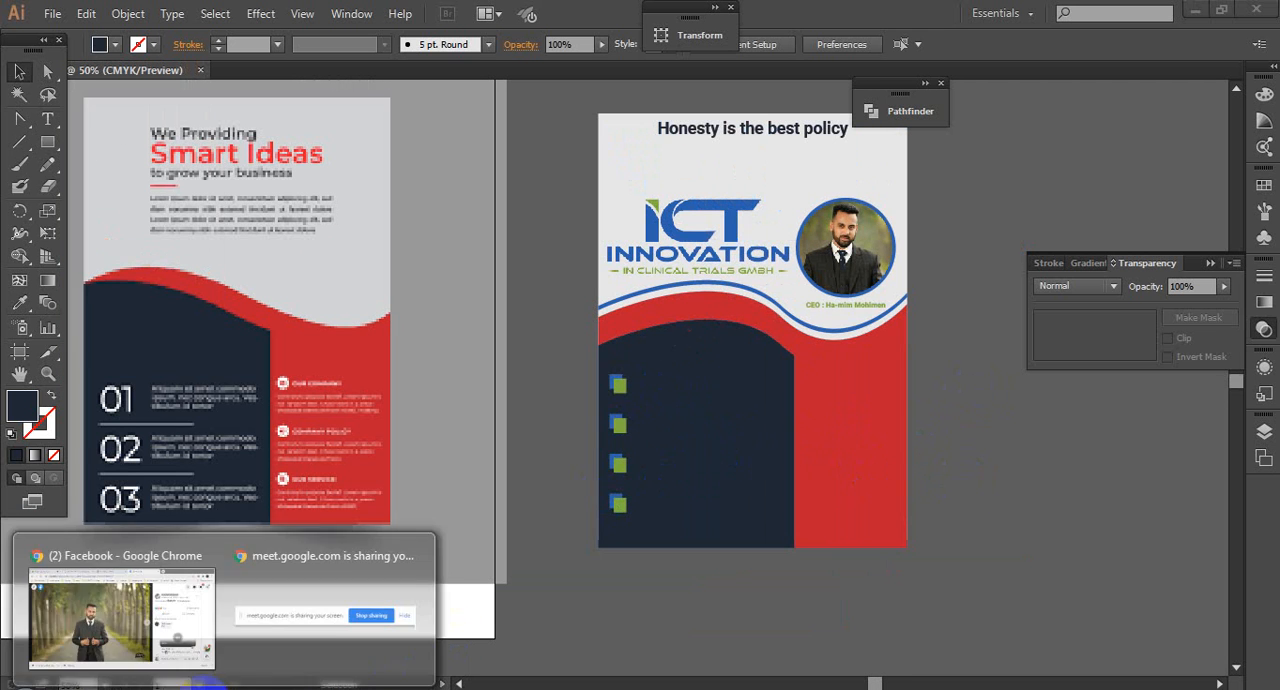
click(199, 605)
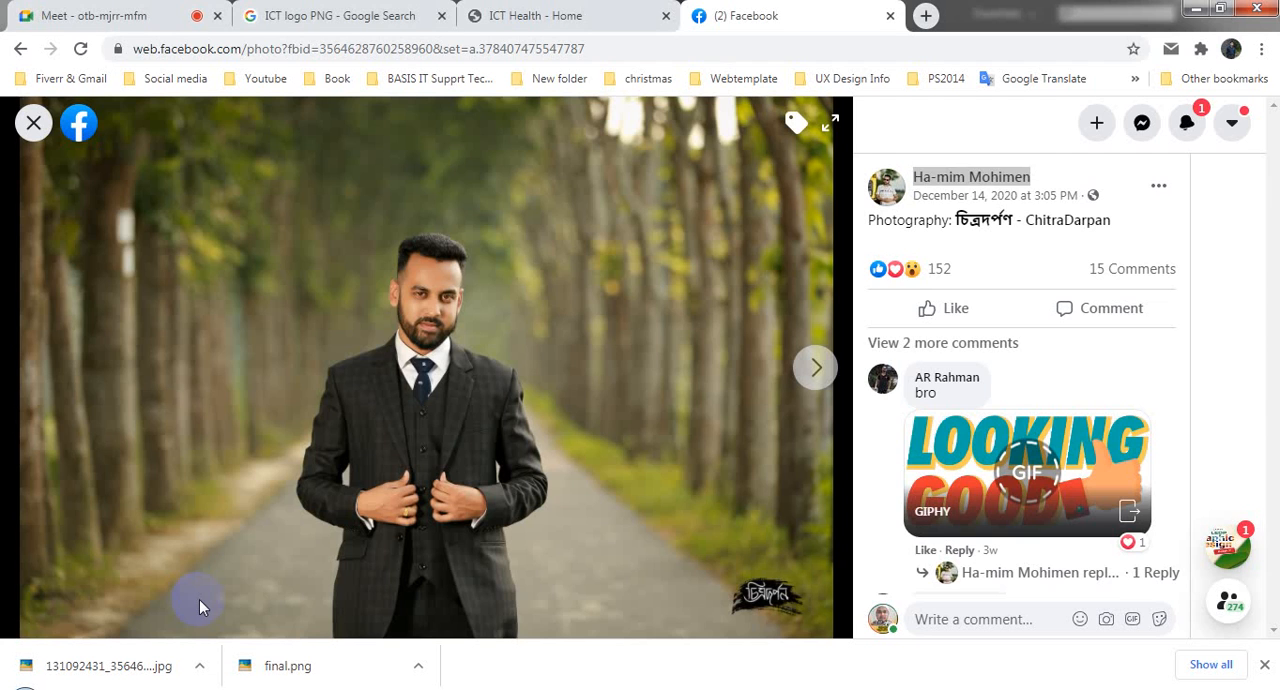
click(926, 15)
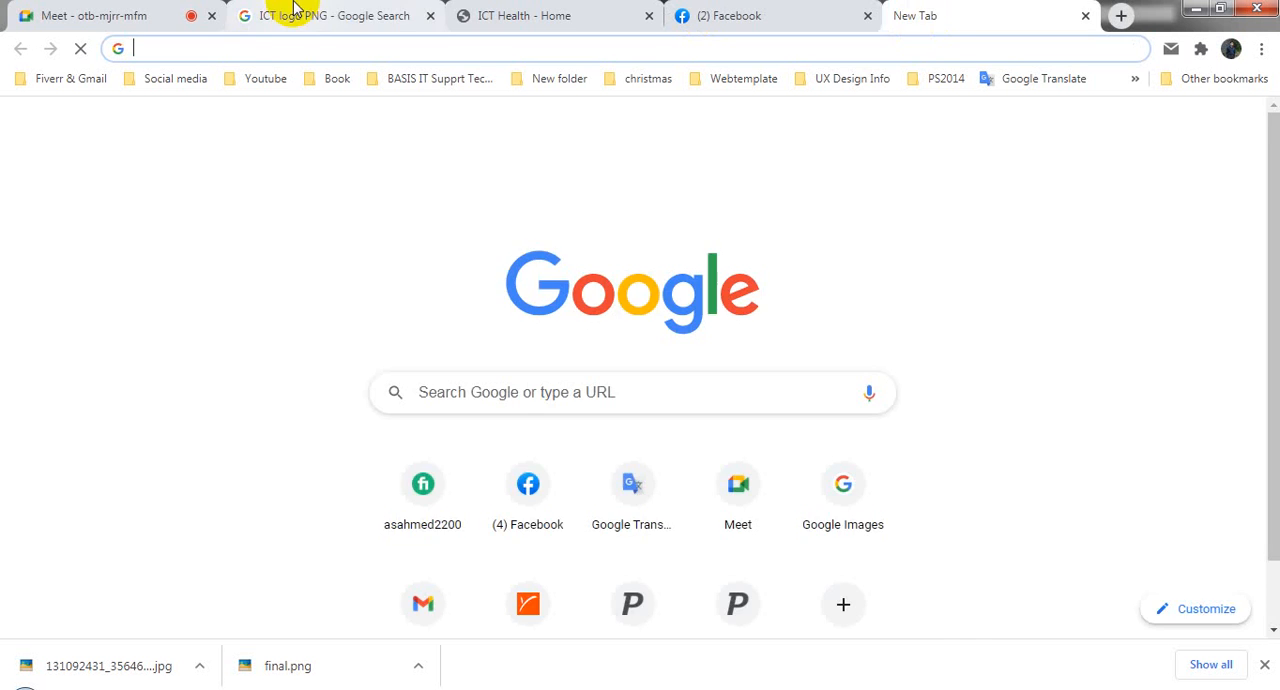
click(366, 12)
click(165, 11)
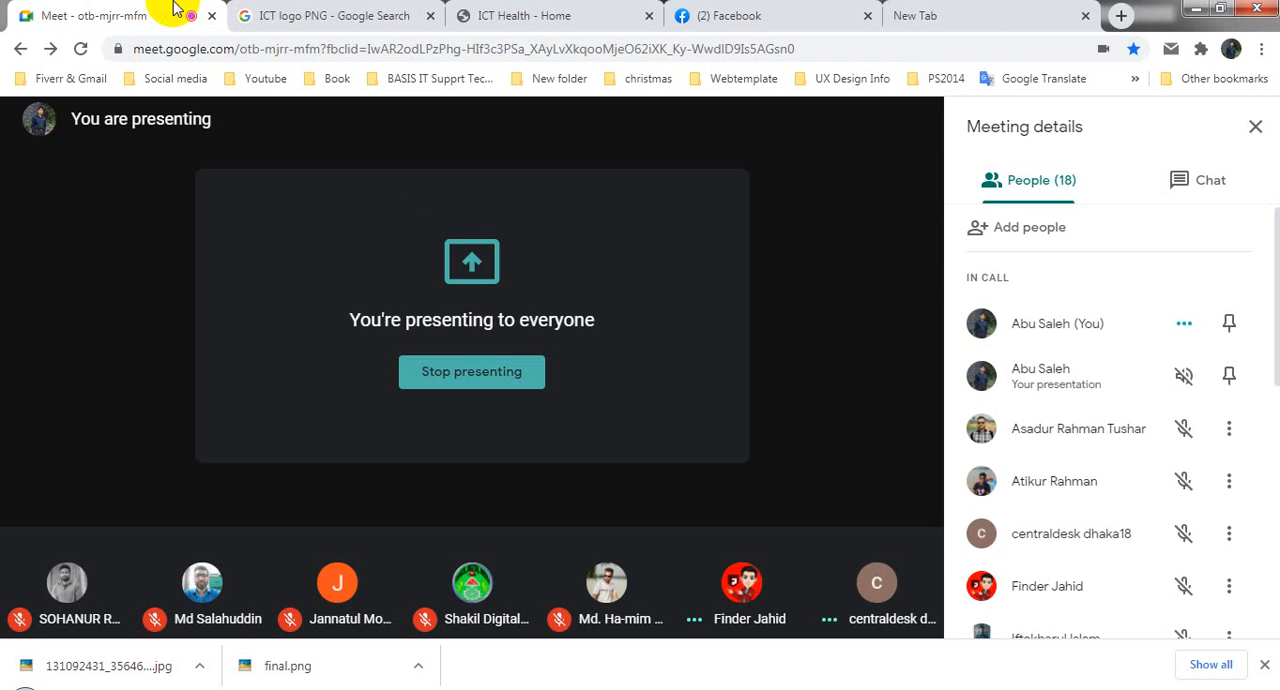
click(712, 12)
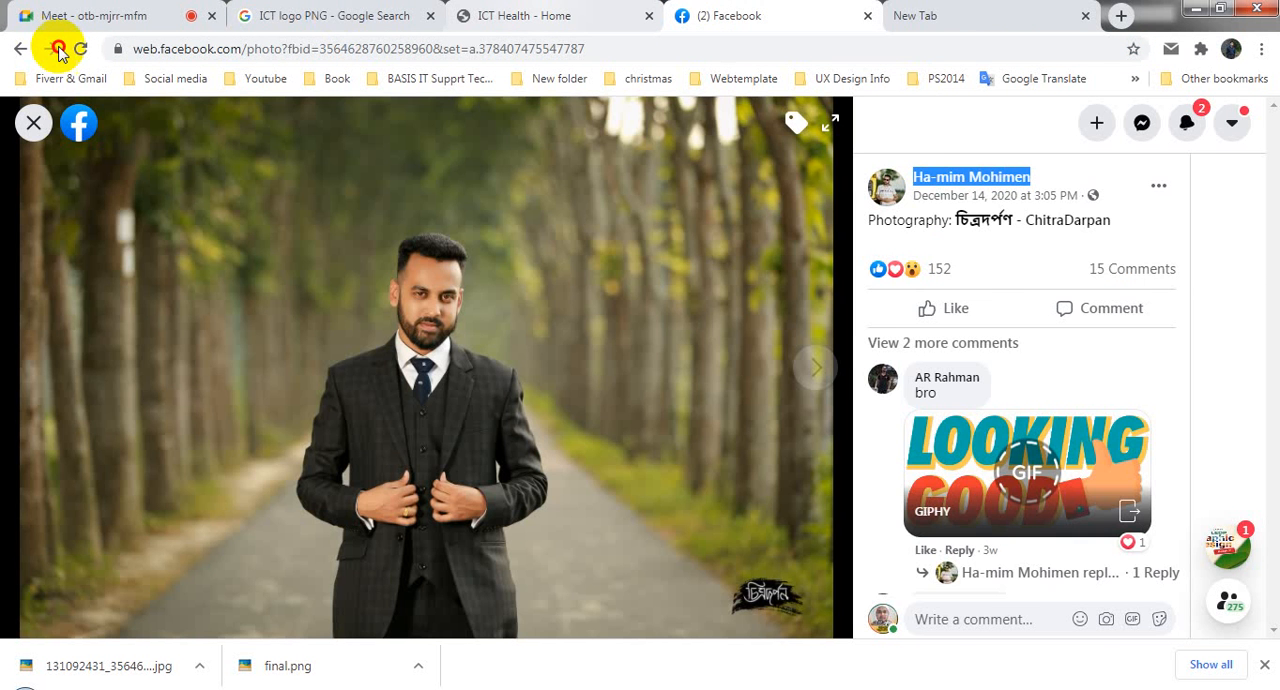
key(ctrl+2)
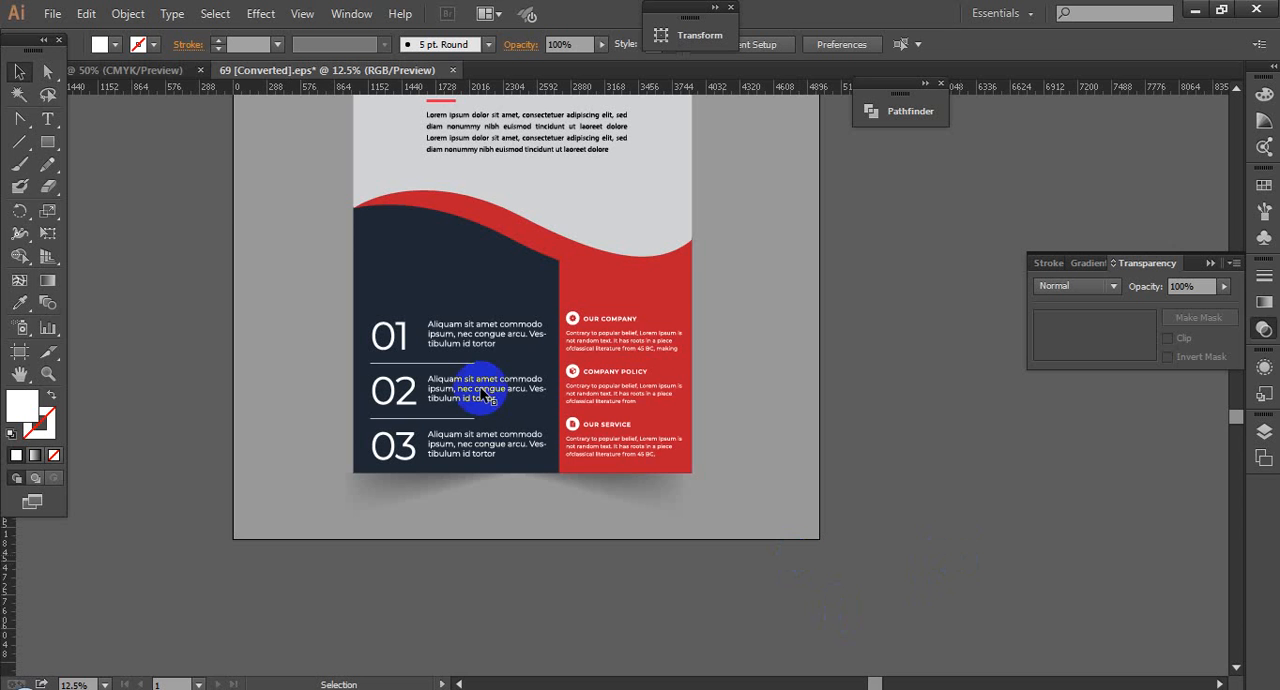
Step: Ungroup the white numbered-list text in 69 [Converted].eps and copy the paragraph beside 01 into the flyer document
drag(483, 395, 465, 336)
right_click(465, 336)
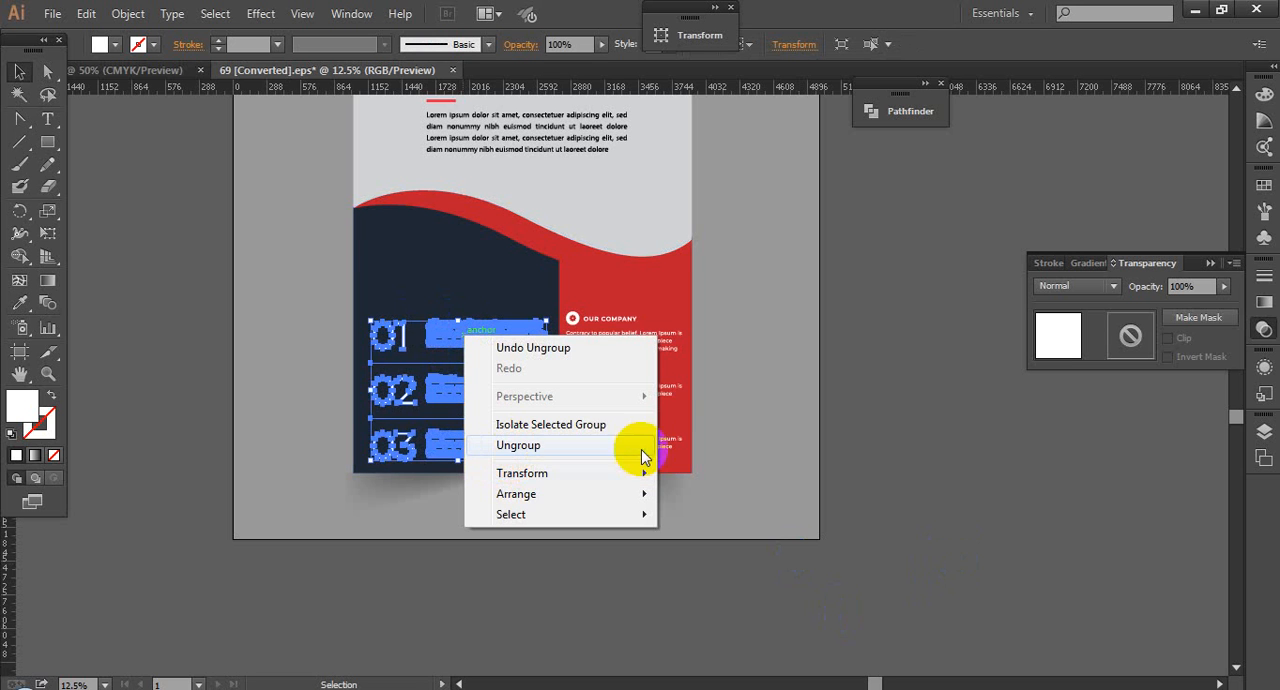
click(520, 445)
click(757, 429)
click(457, 322)
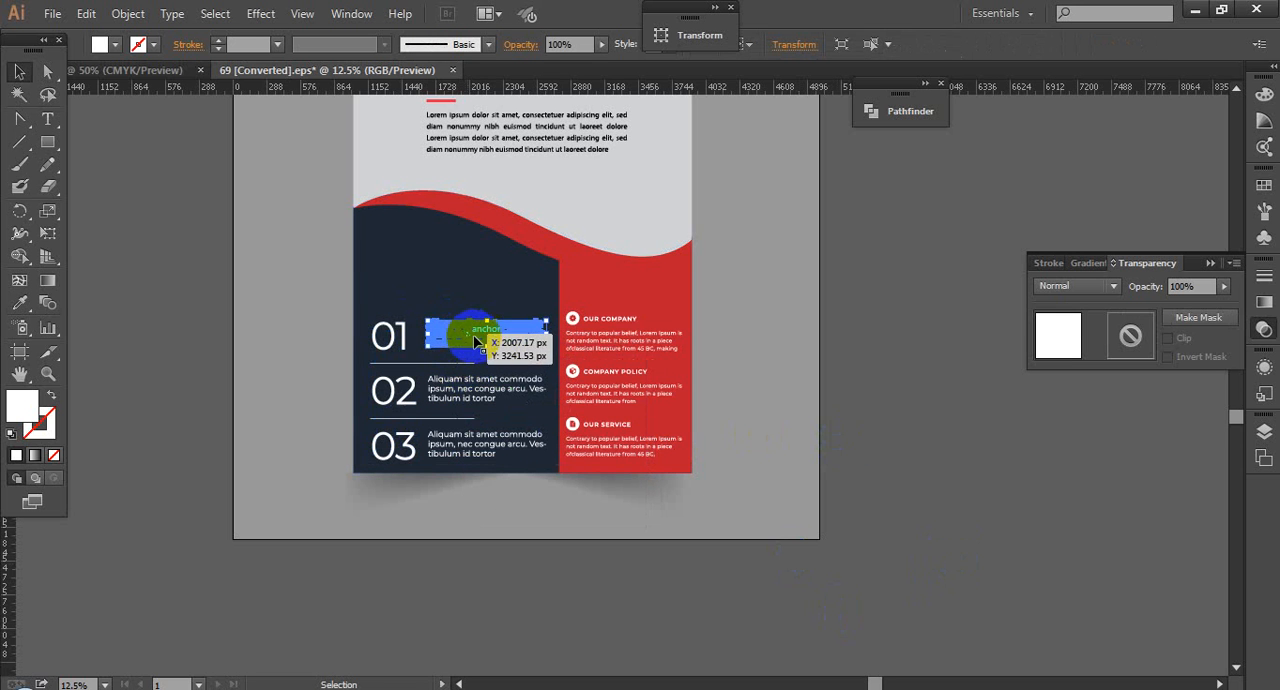
drag(198, 95, 631, 359)
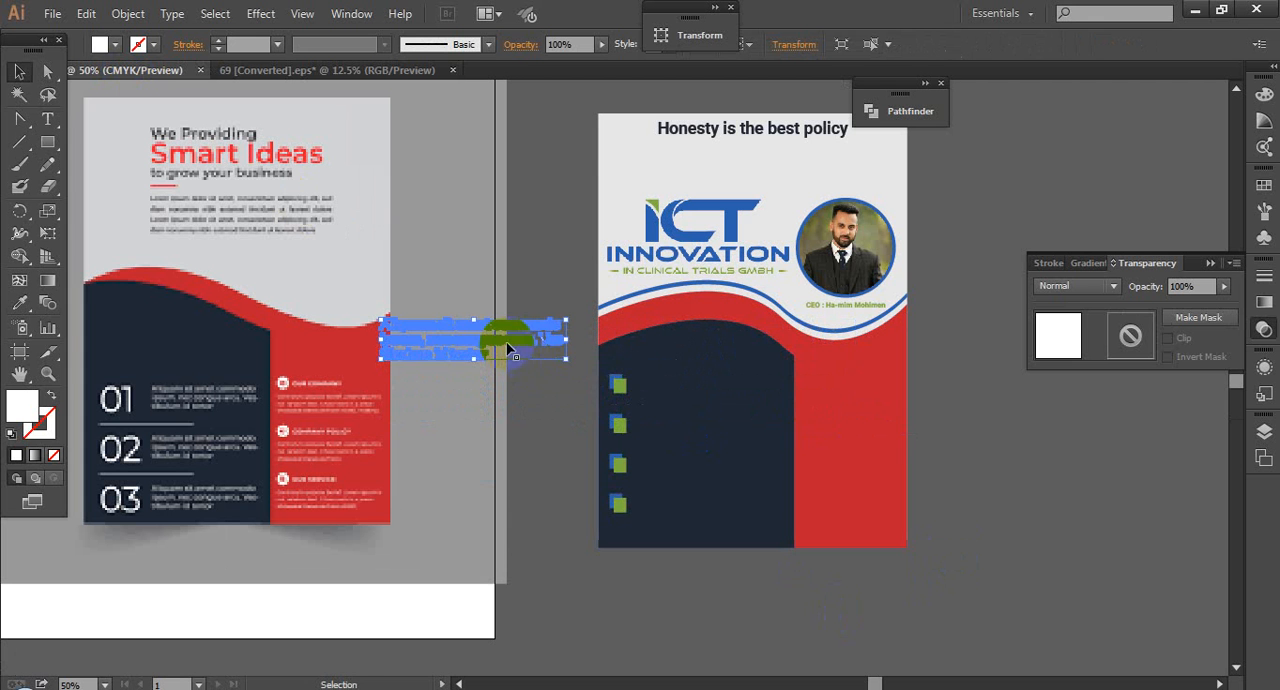
Step: Place the copied paragraph beside the uppermost blue-green marker and scale it down to fit inside the navy panel
drag(511, 346, 754, 400)
key(ctrl+space)
drag(616, 350, 786, 435)
scroll(557, 355, down, 3)
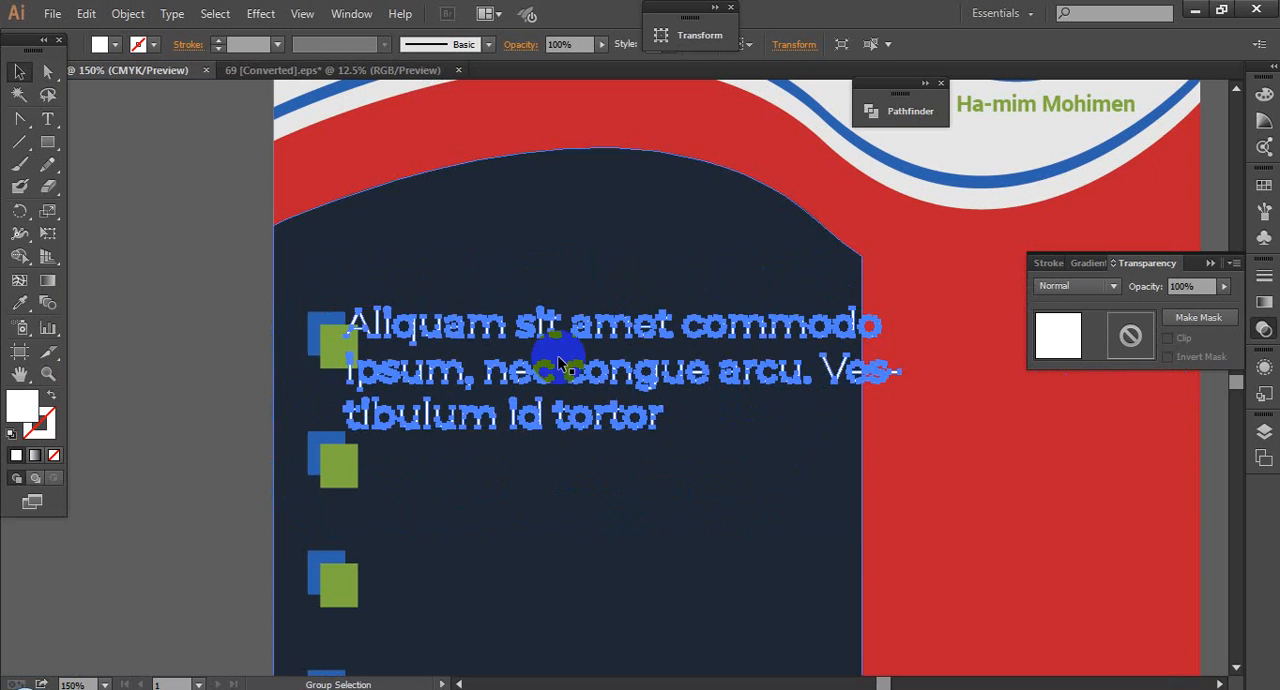
click(189, 323)
click(465, 372)
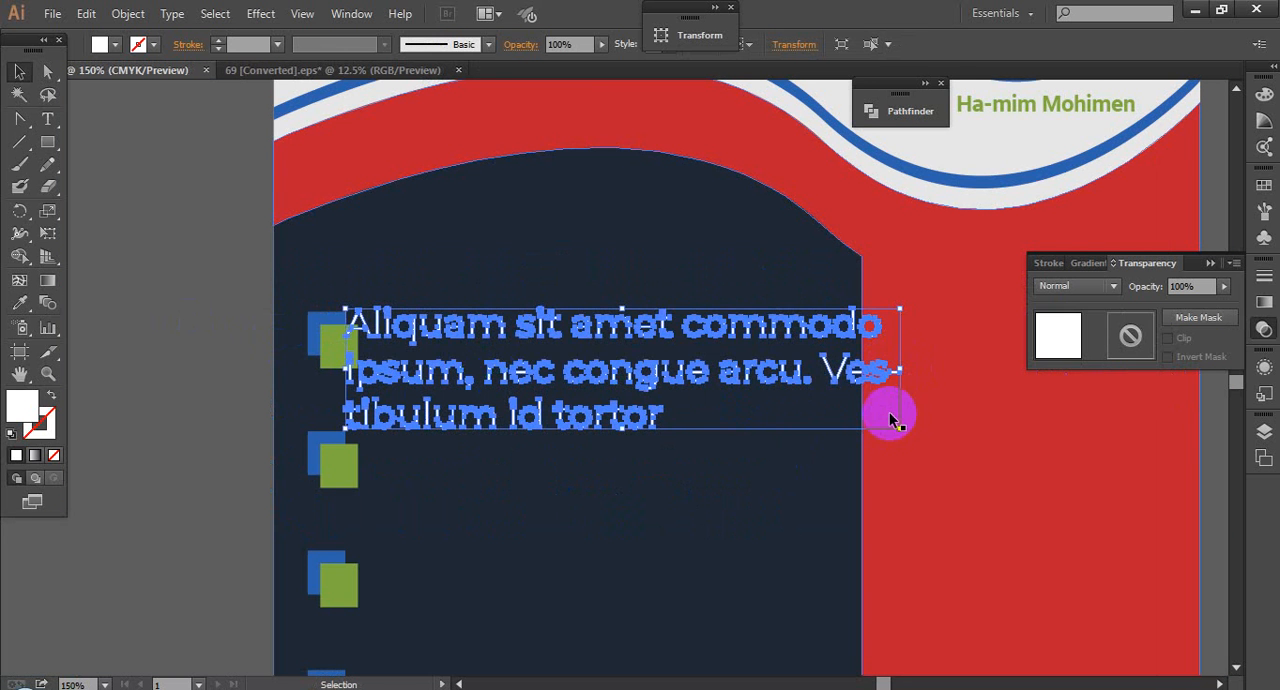
drag(901, 430, 771, 400)
drag(398, 362, 471, 346)
click(160, 336)
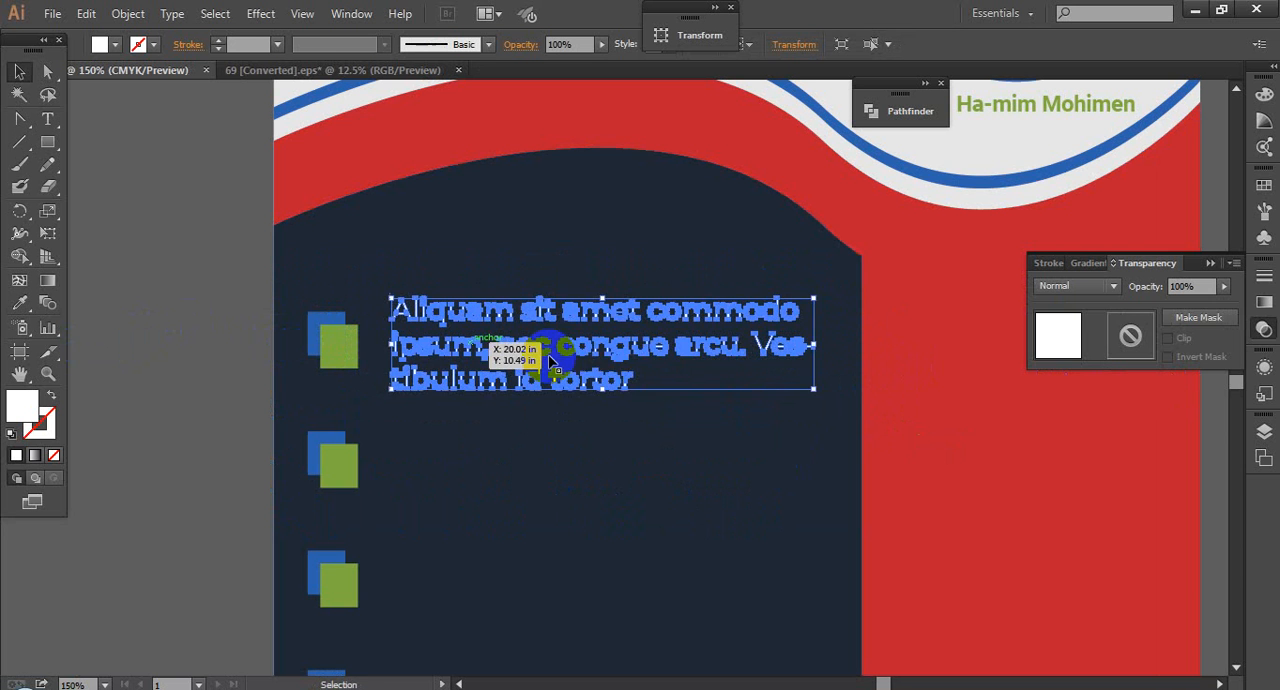
scroll(551, 361, down, 1)
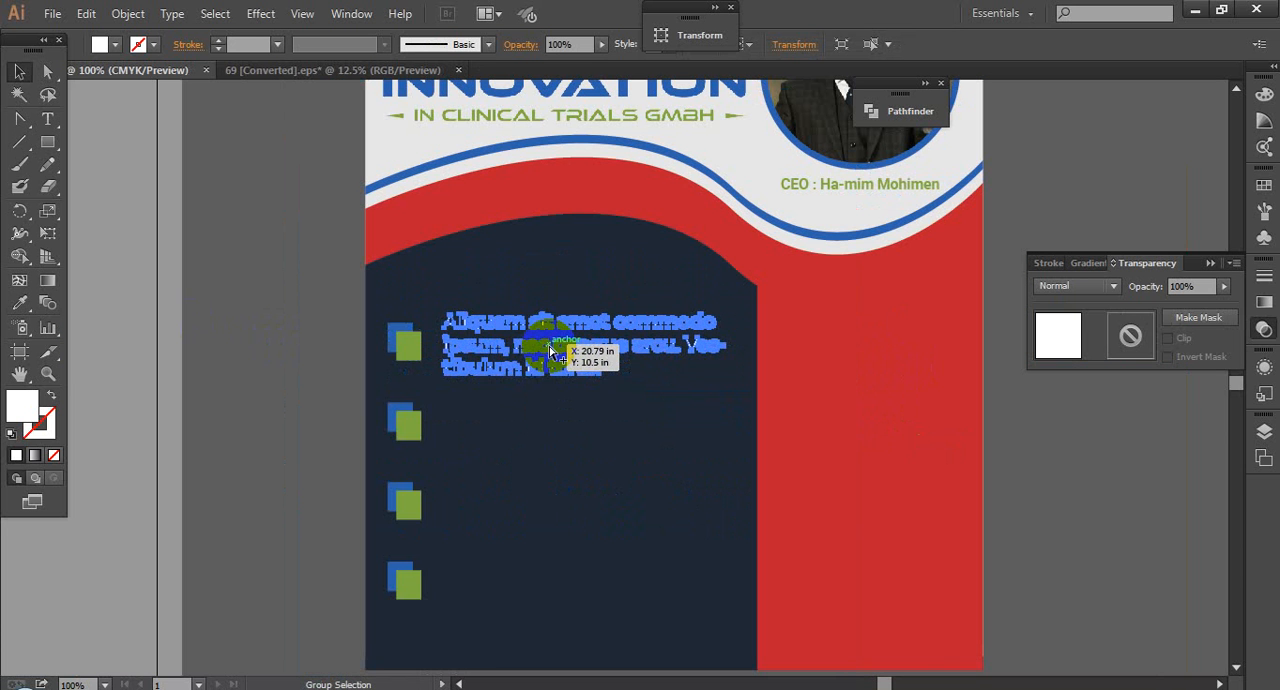
click(197, 482)
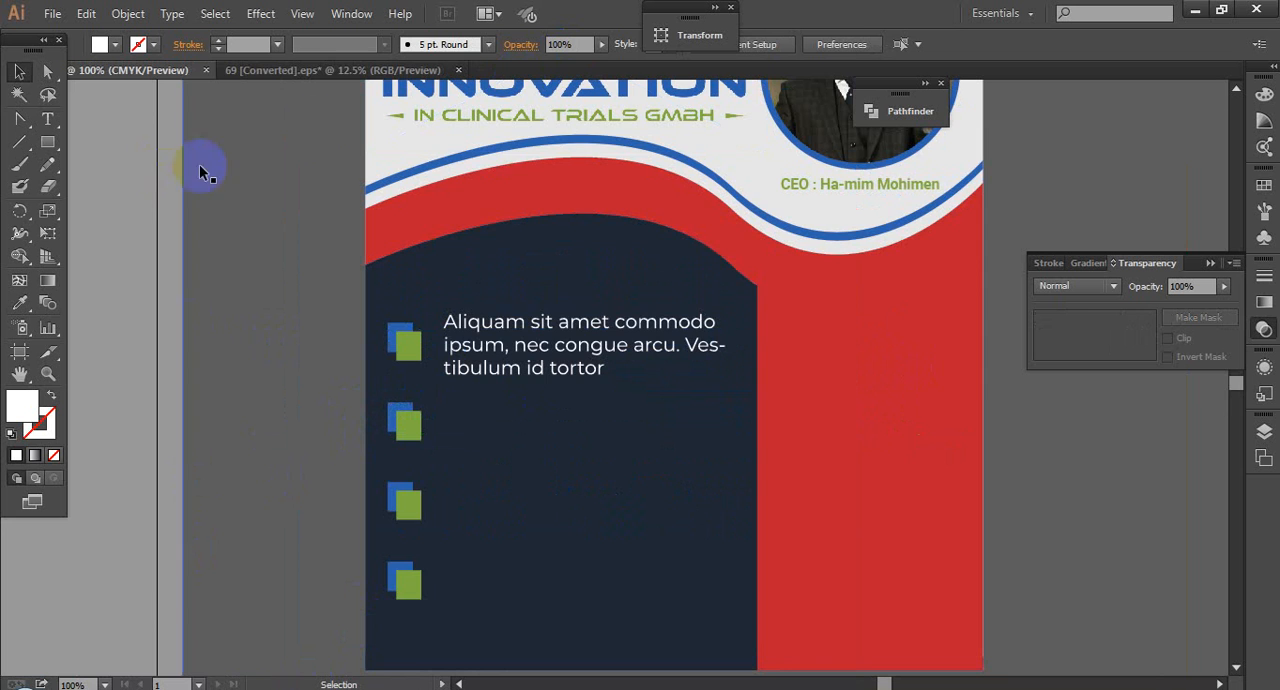
Step: Copy a second "Aliquam sit amet" paragraph from 69 [Converted].eps into the flyer and scale it down to under half its size
click(303, 77)
drag(475, 404, 894, 458)
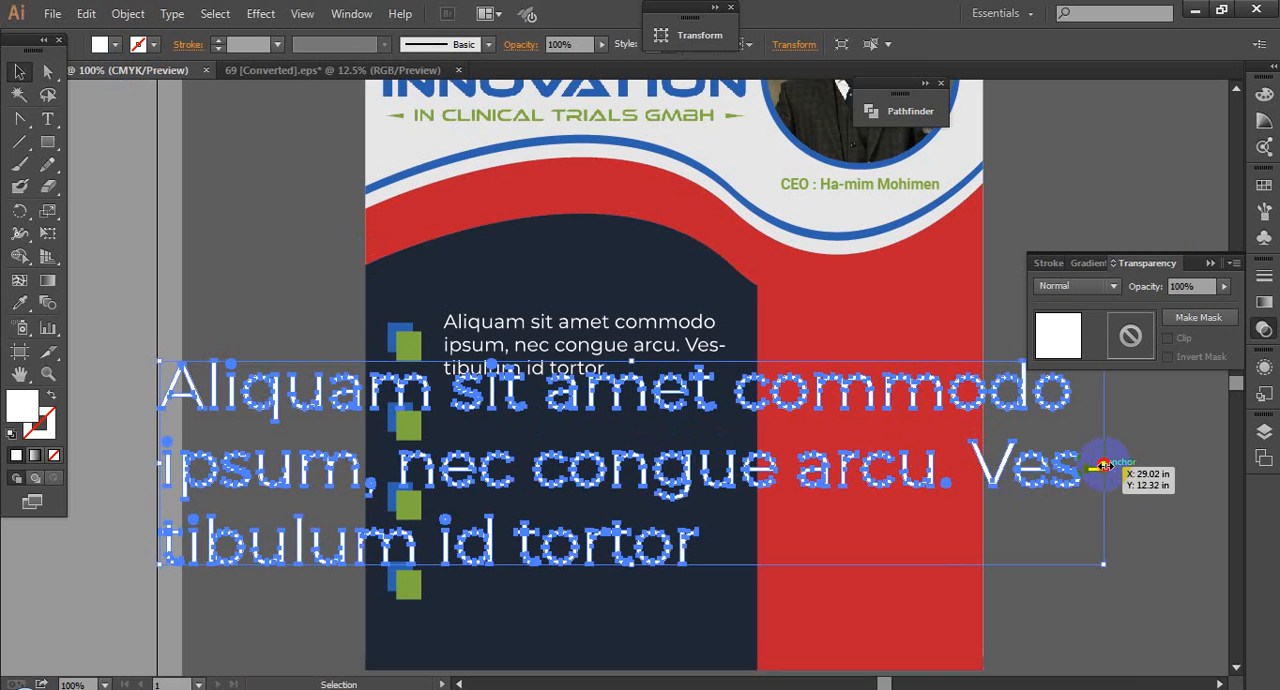
drag(1103, 465, 457, 457)
click(472, 460)
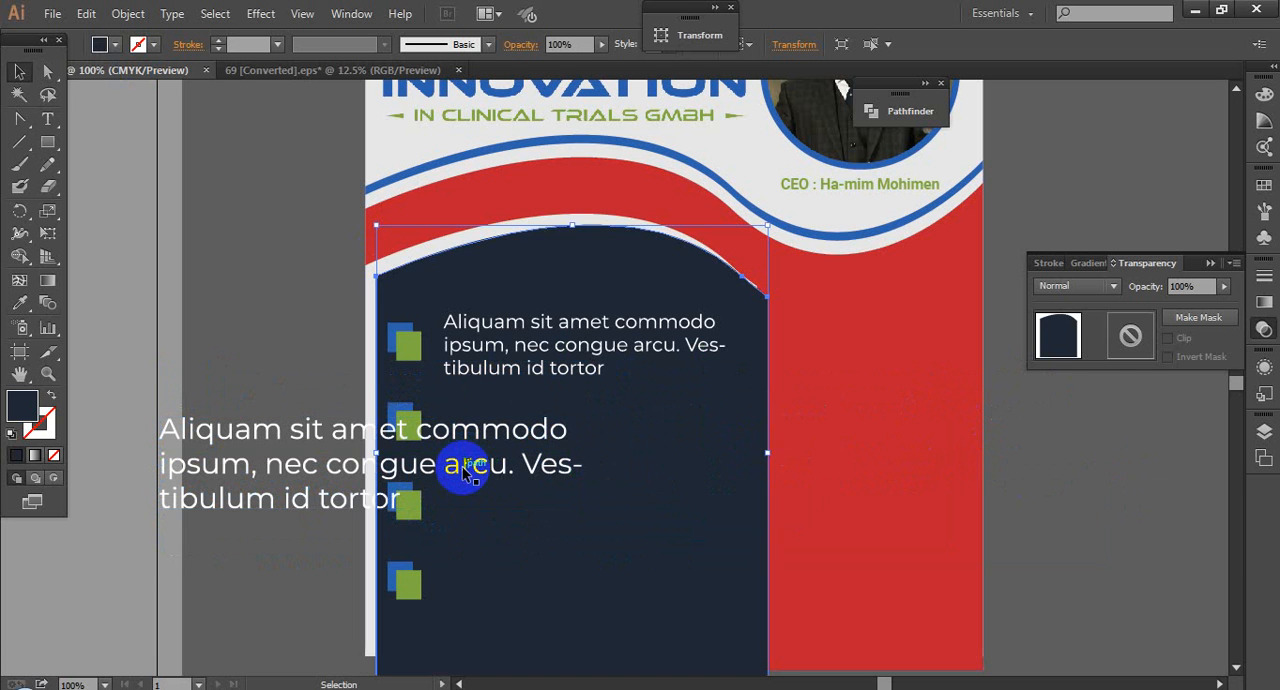
key(ctrl+z)
Step: Move the second paragraph into the navy panel below the first one and shrink it to about the same width
click(278, 468)
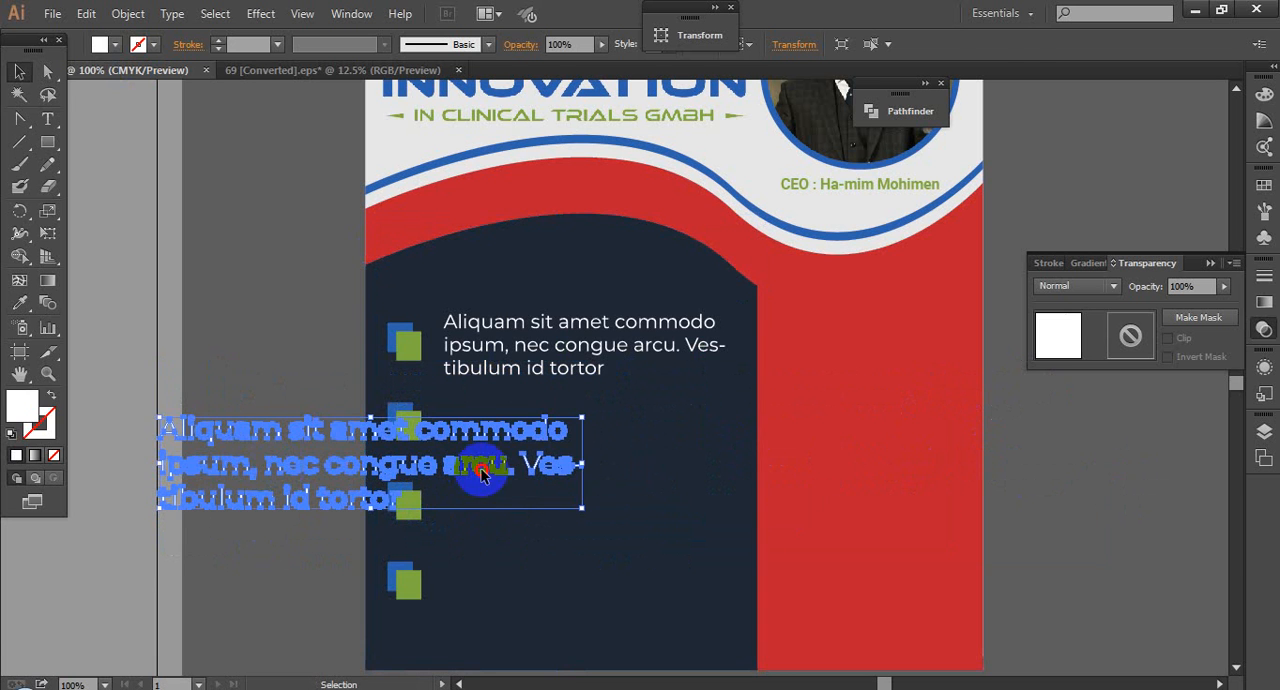
shift+click(554, 464)
click(254, 484)
drag(250, 467, 577, 447)
drag(911, 452, 757, 443)
Step: Show the rulers and place a vertical guide along the first paragraph's left edge, at about X 19.25 in
key(ctrl+r)
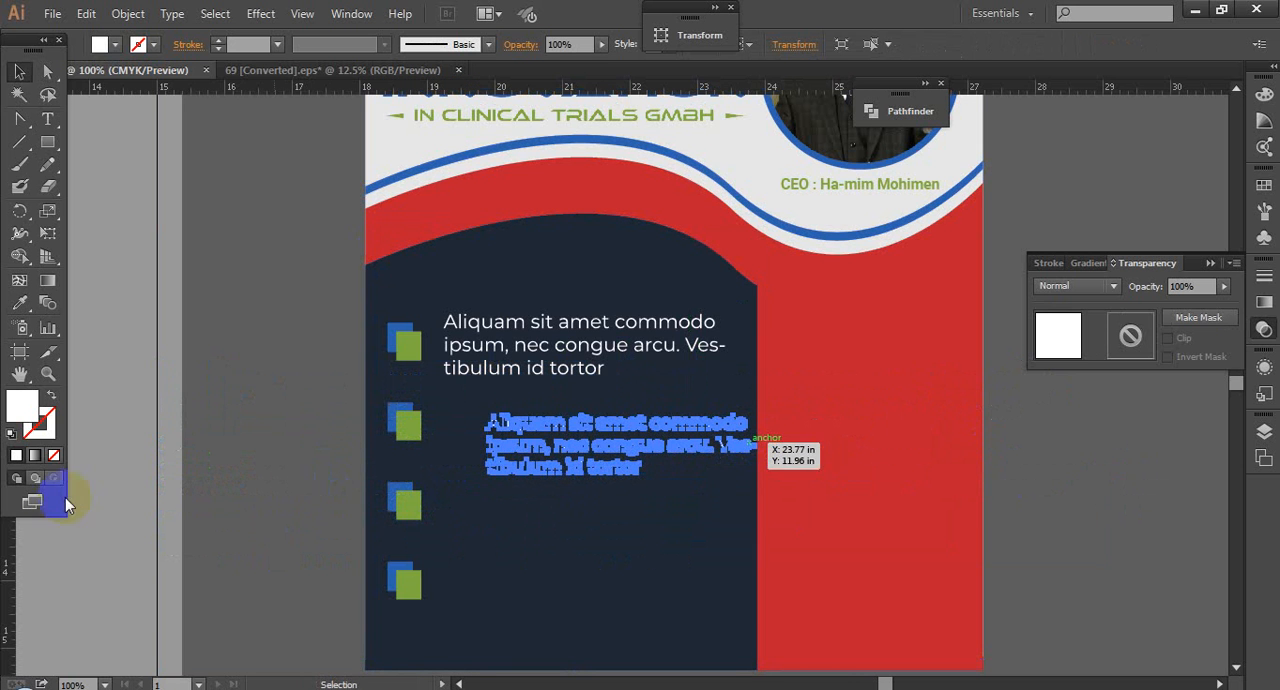
drag(9, 537, 444, 390)
drag(424, 312, 464, 340)
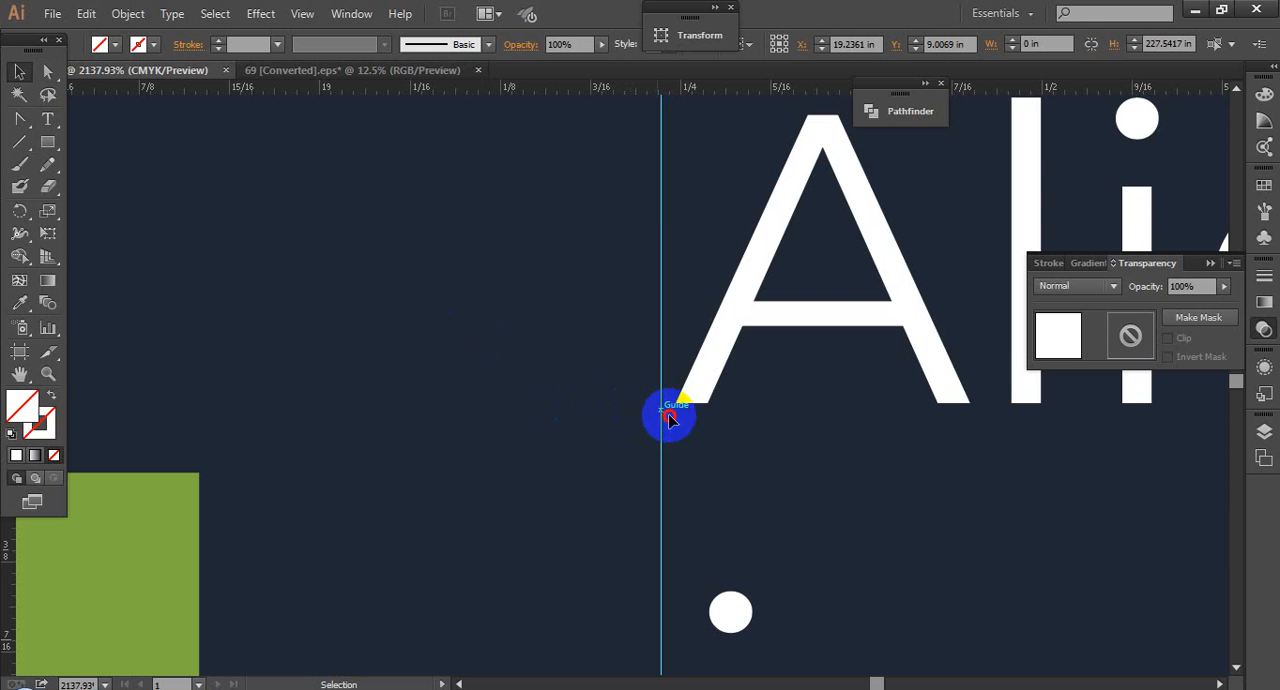
drag(669, 418, 677, 419)
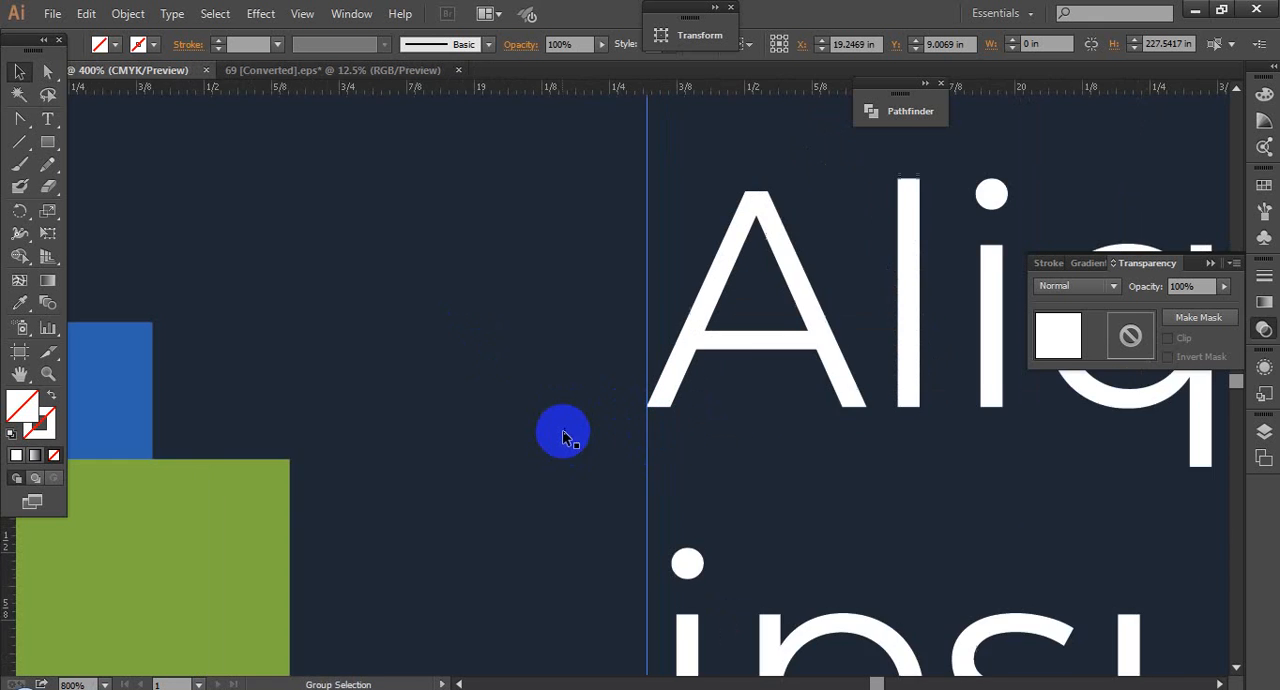
Step: Move the second paragraph just below the first and line up its left edge with the vertical guide
scroll(563, 433, down, 2)
drag(718, 493, 623, 214)
click(717, 519)
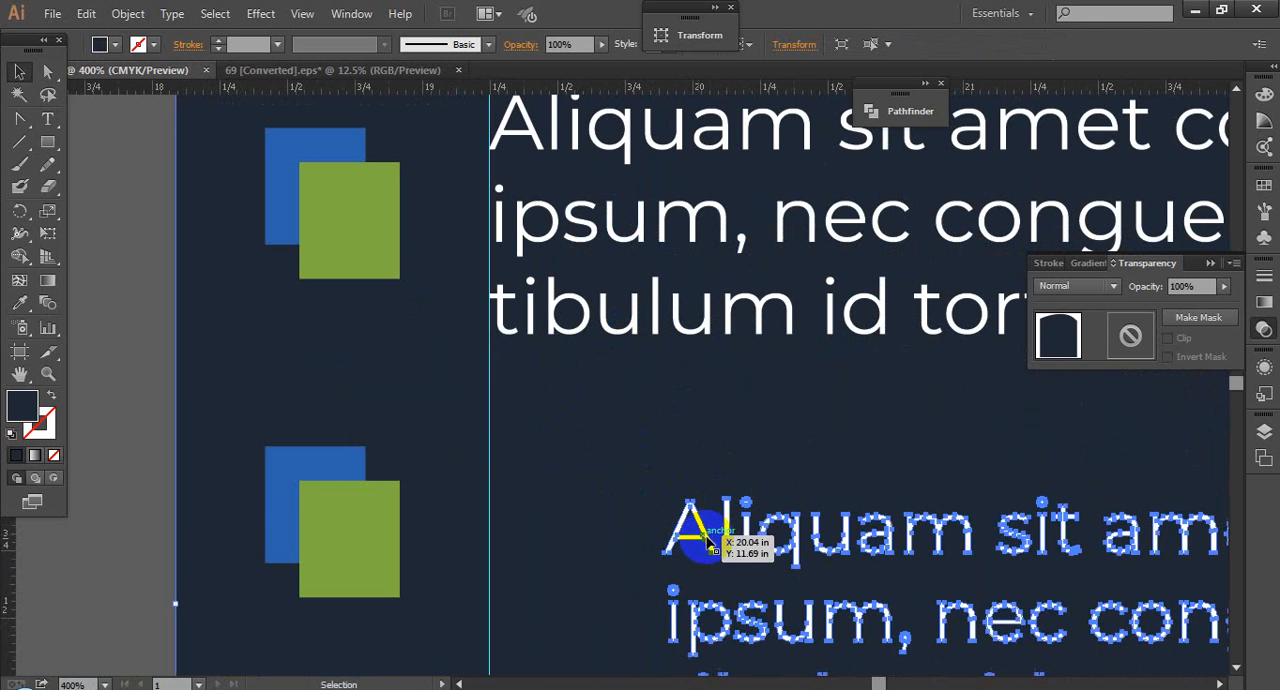
drag(707, 540, 543, 457)
scroll(543, 457, up, 8)
drag(586, 363, 550, 355)
scroll(568, 371, down, 10)
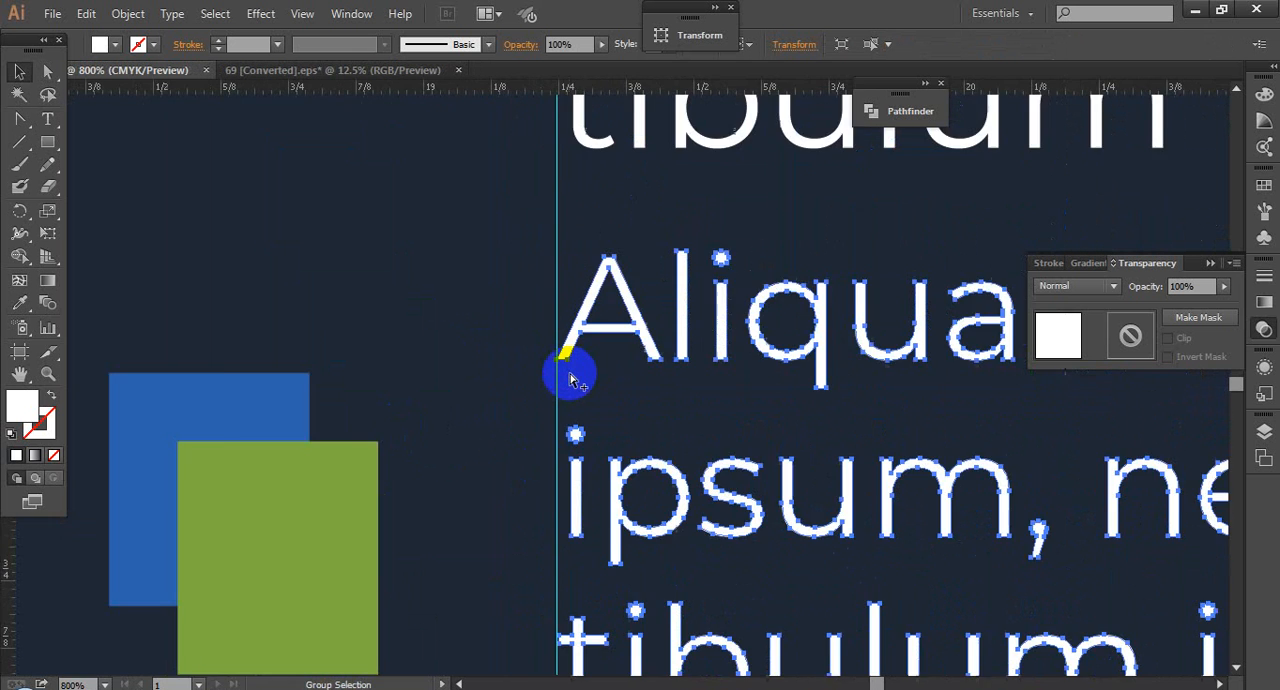
Step: Place a second vertical guide at the end of the first paragraph's hyphen, at about X 23.41 in
scroll(570, 378, down, 3)
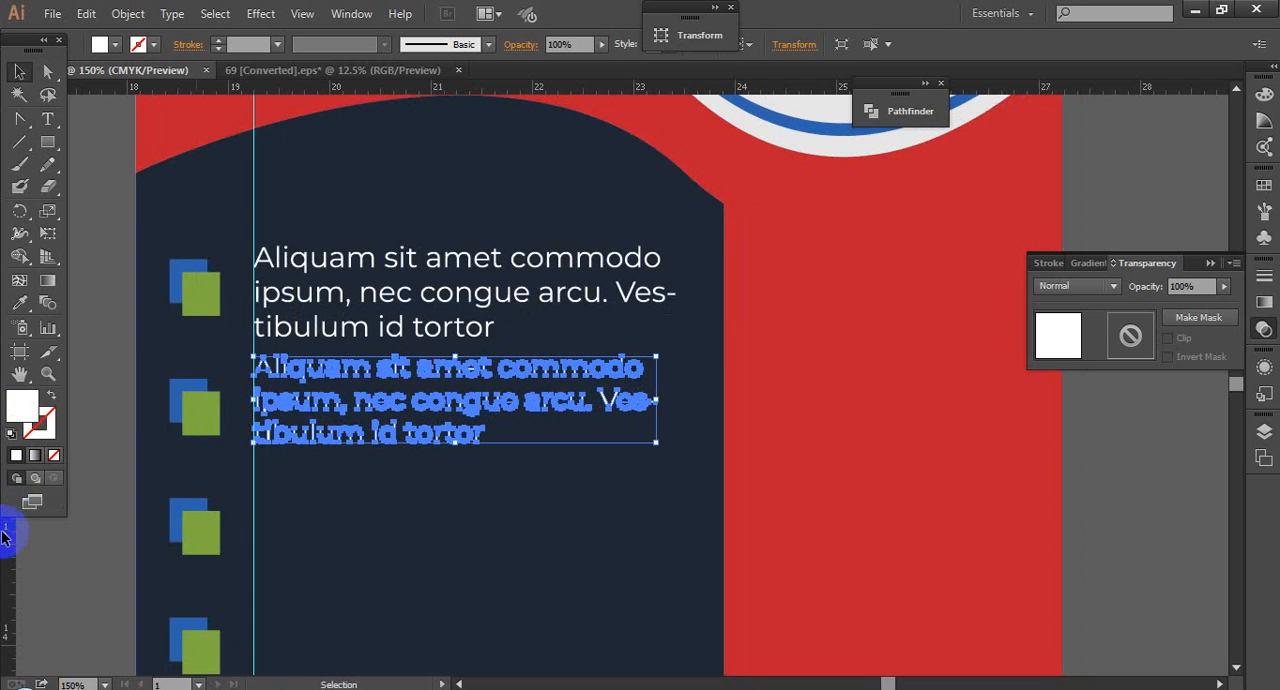
drag(2, 532, 674, 306)
scroll(674, 306, up, 10)
scroll(637, 531, up, 2)
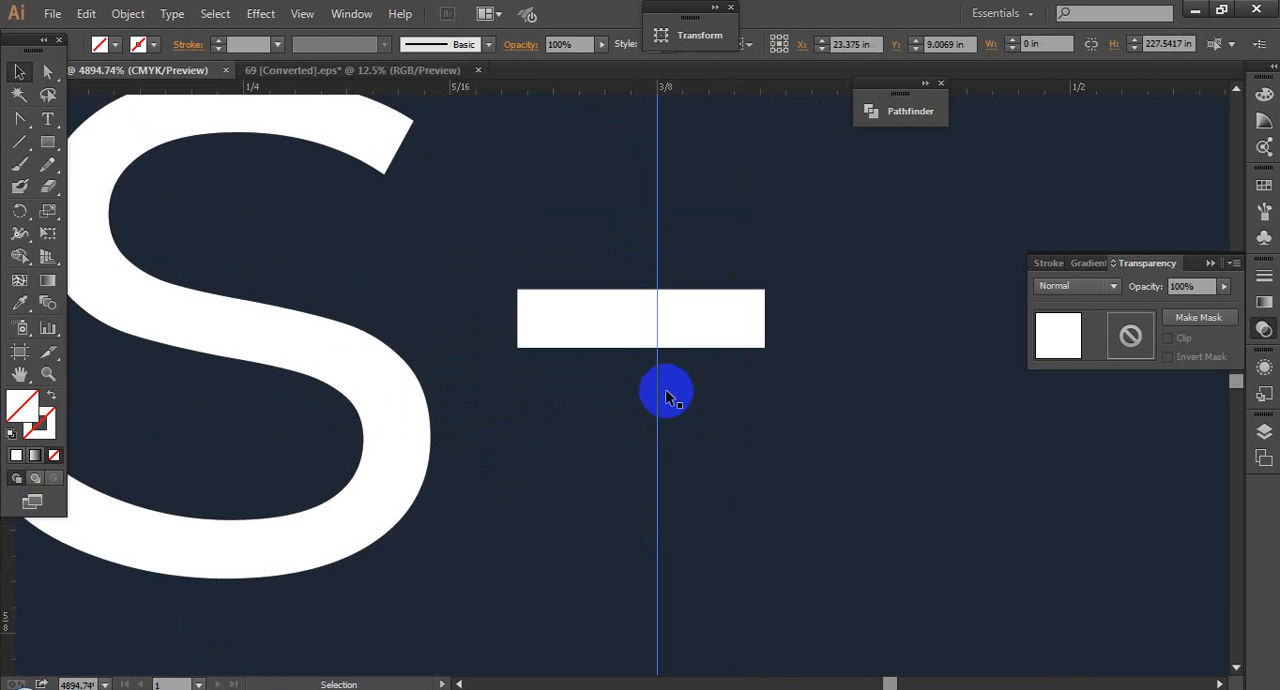
drag(658, 387, 764, 368)
Step: Enlarge the second paragraph until its right edge meets the second guide, matching the first paragraph's width, and deselect it
scroll(685, 393, down, 4)
drag(716, 453, 765, 213)
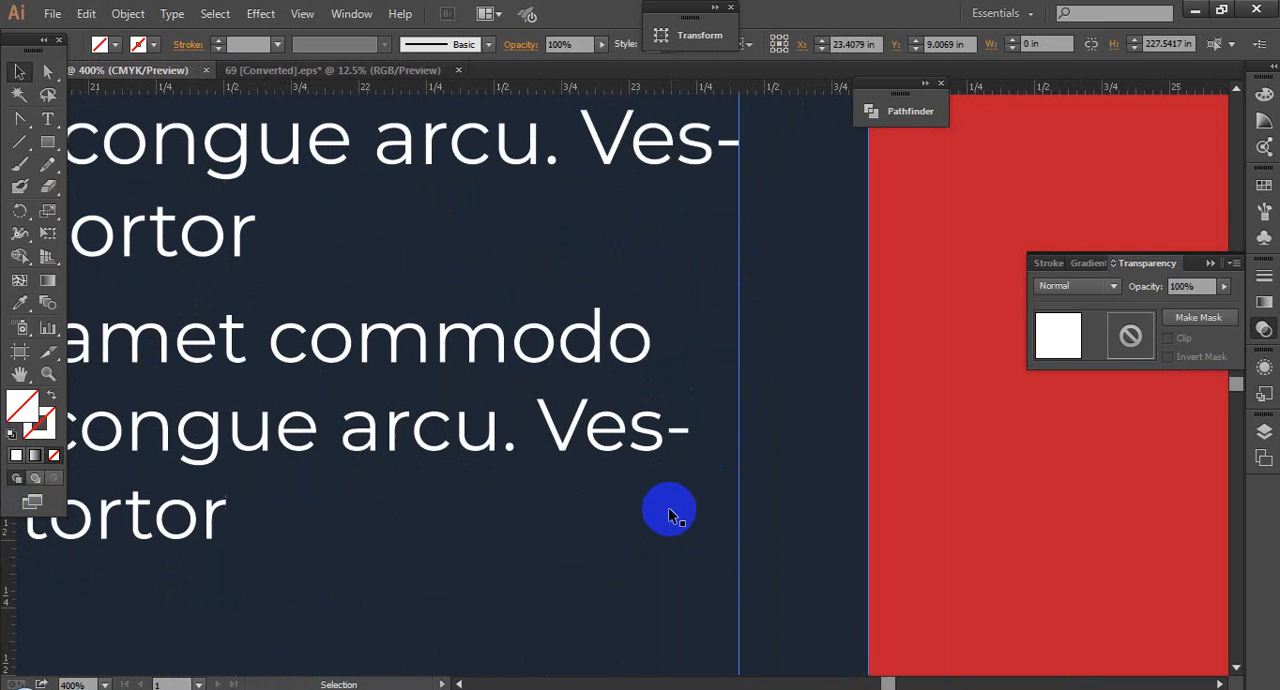
click(660, 434)
drag(688, 540, 738, 549)
scroll(610, 453, down, 3)
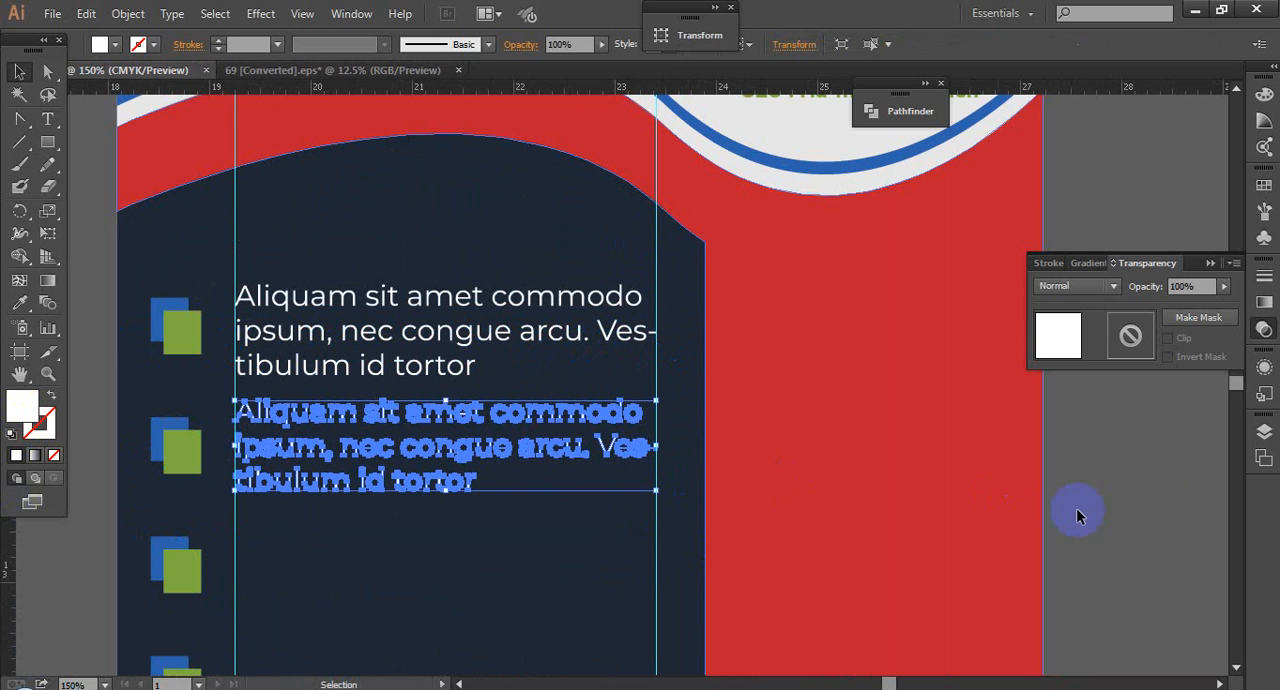
click(1145, 494)
Step: Delete the two lowest blue-green marker pairs from the navy panel
scroll(1051, 503, down, 3)
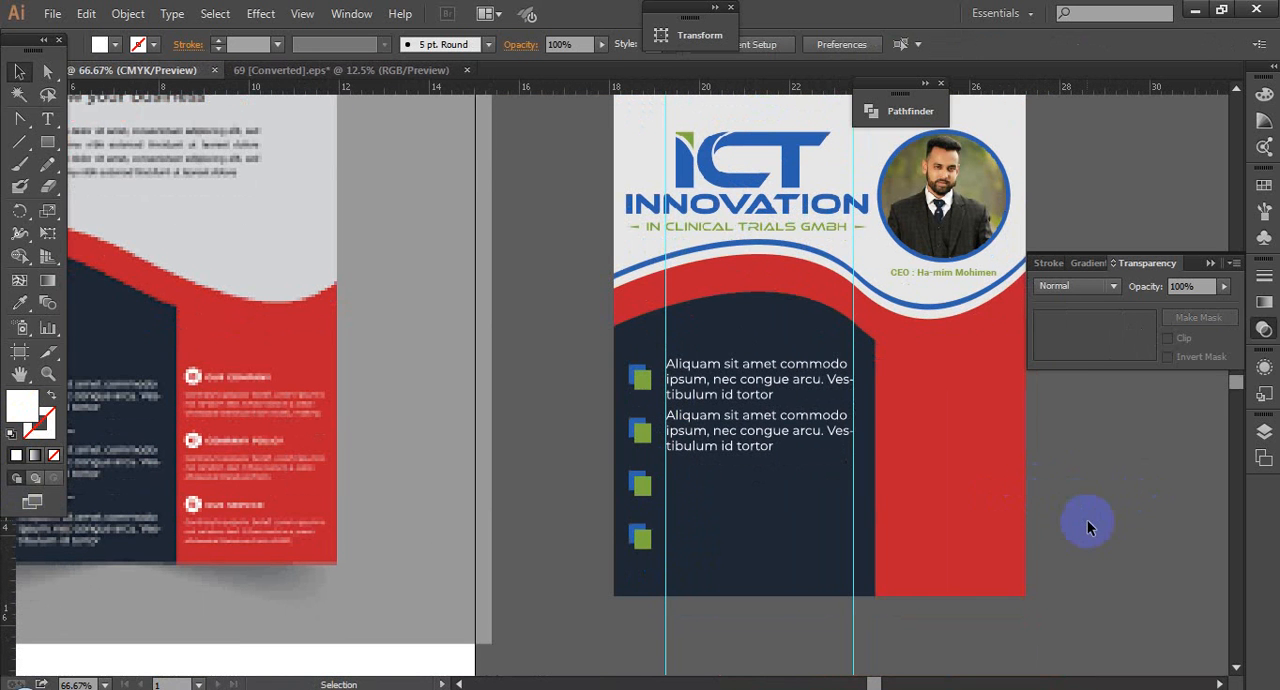
click(643, 536)
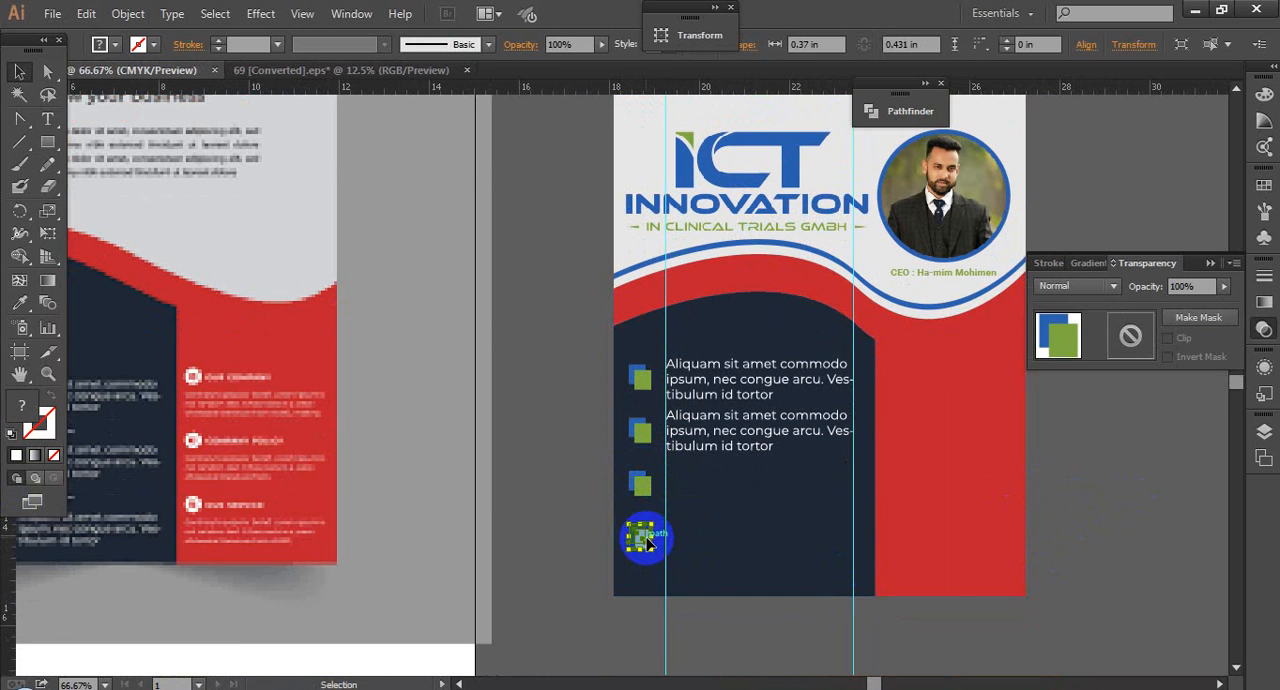
key(Delete)
drag(619, 455, 641, 489)
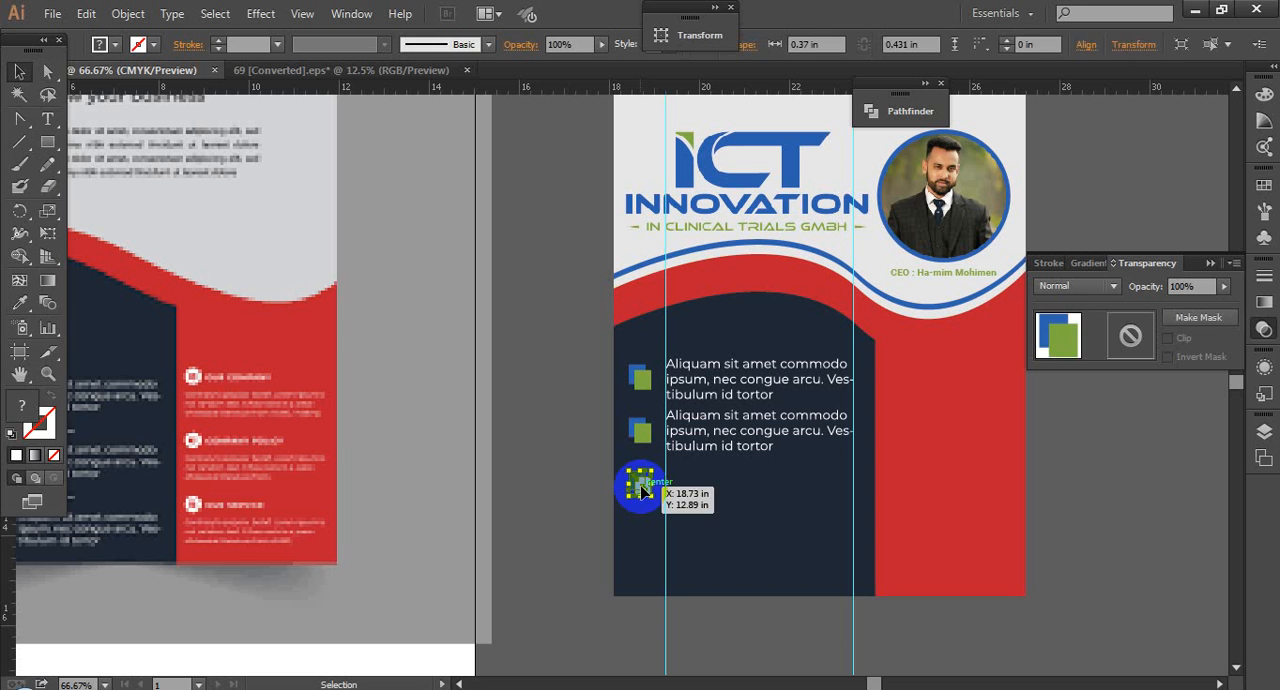
key(Delete)
Step: Align the uppermost marker and the first paragraph on their vertical centres and group them
drag(643, 432, 676, 428)
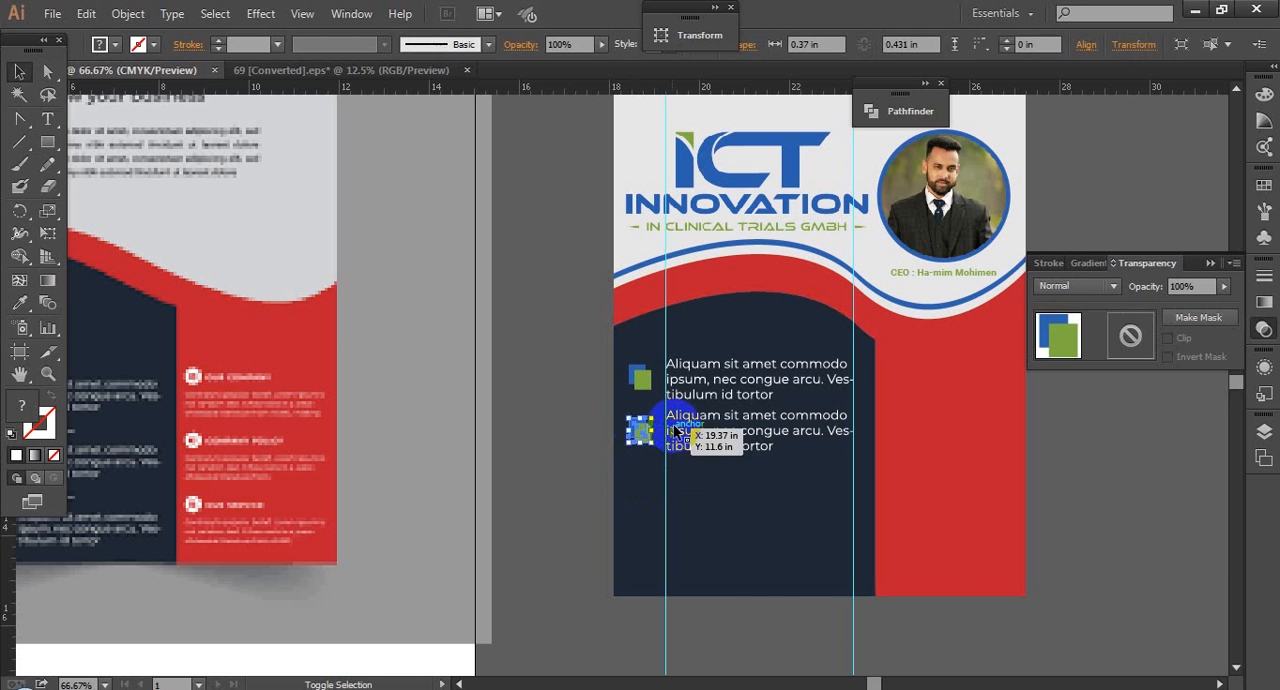
shift+click(697, 427)
click(696, 377)
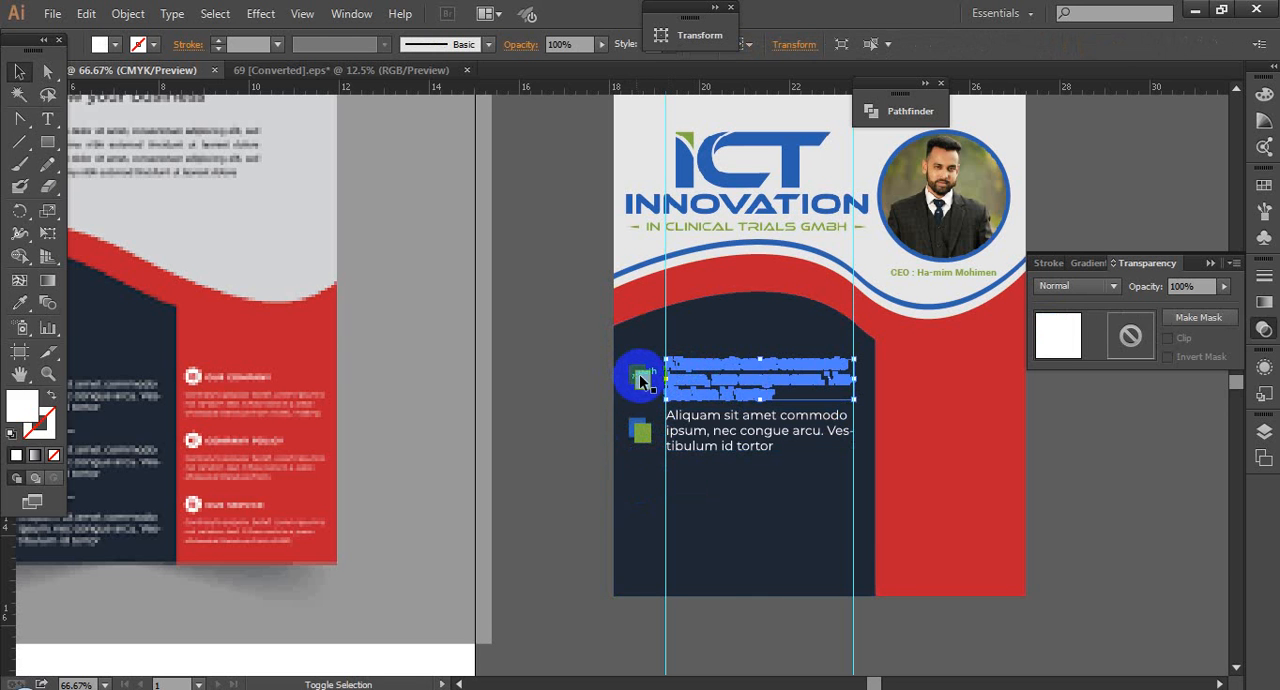
shift+click(642, 376)
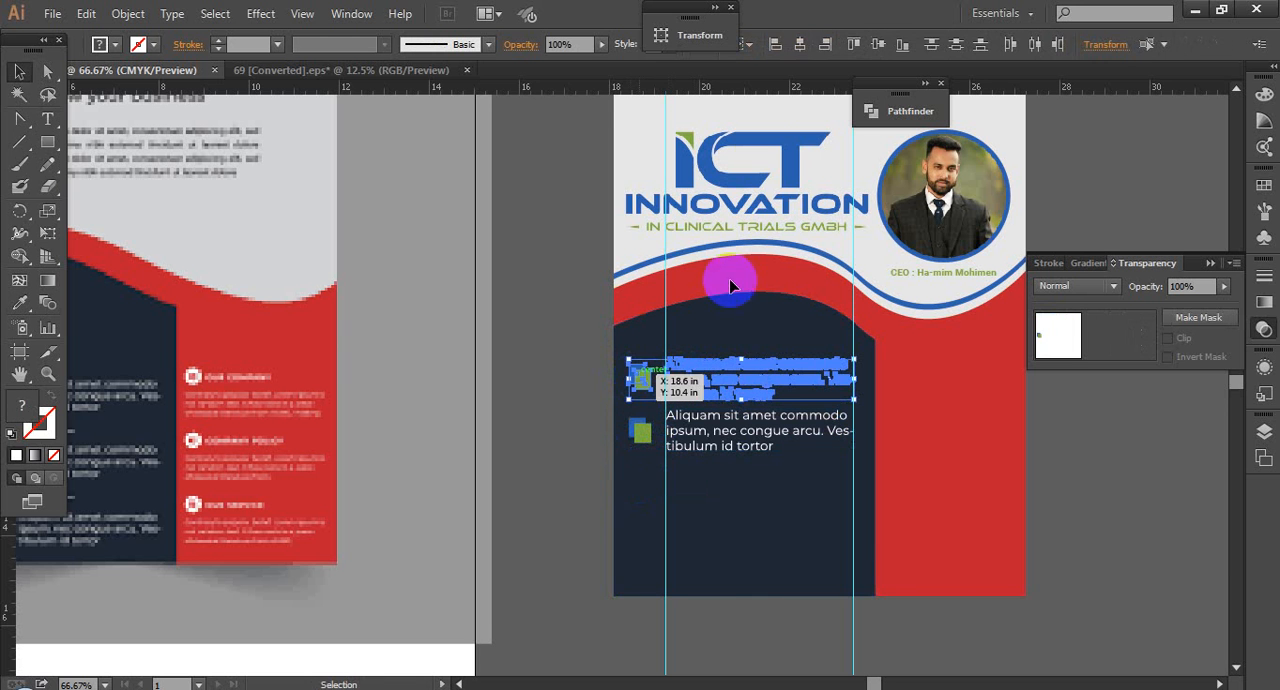
click(880, 46)
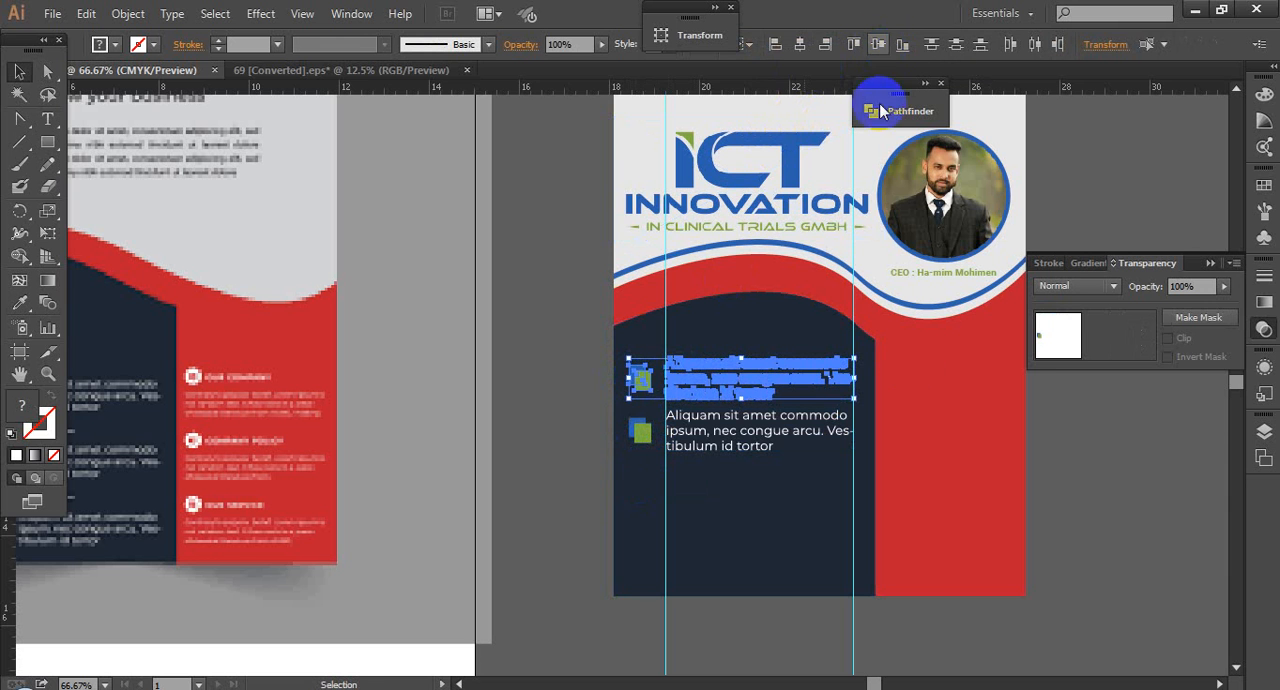
Step: Align the second marker and the second paragraph by their bottom edges and group them
click(737, 445)
shift+click(631, 434)
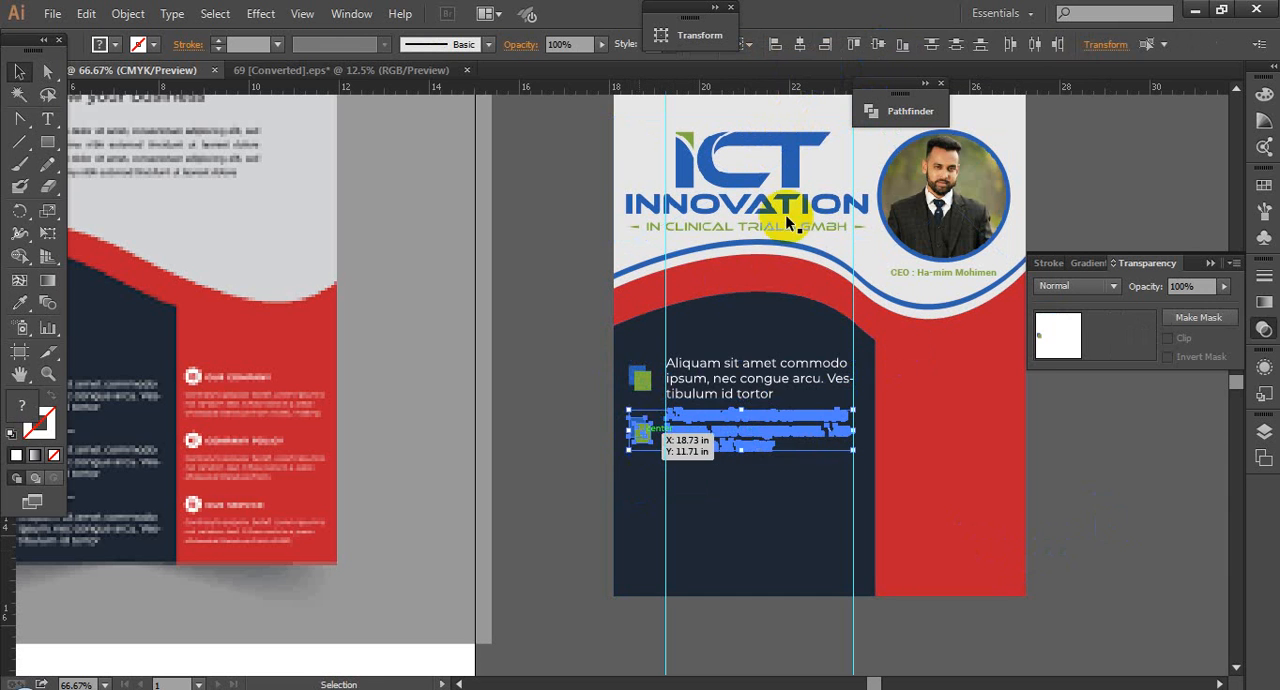
click(900, 45)
key(ctrl+g)
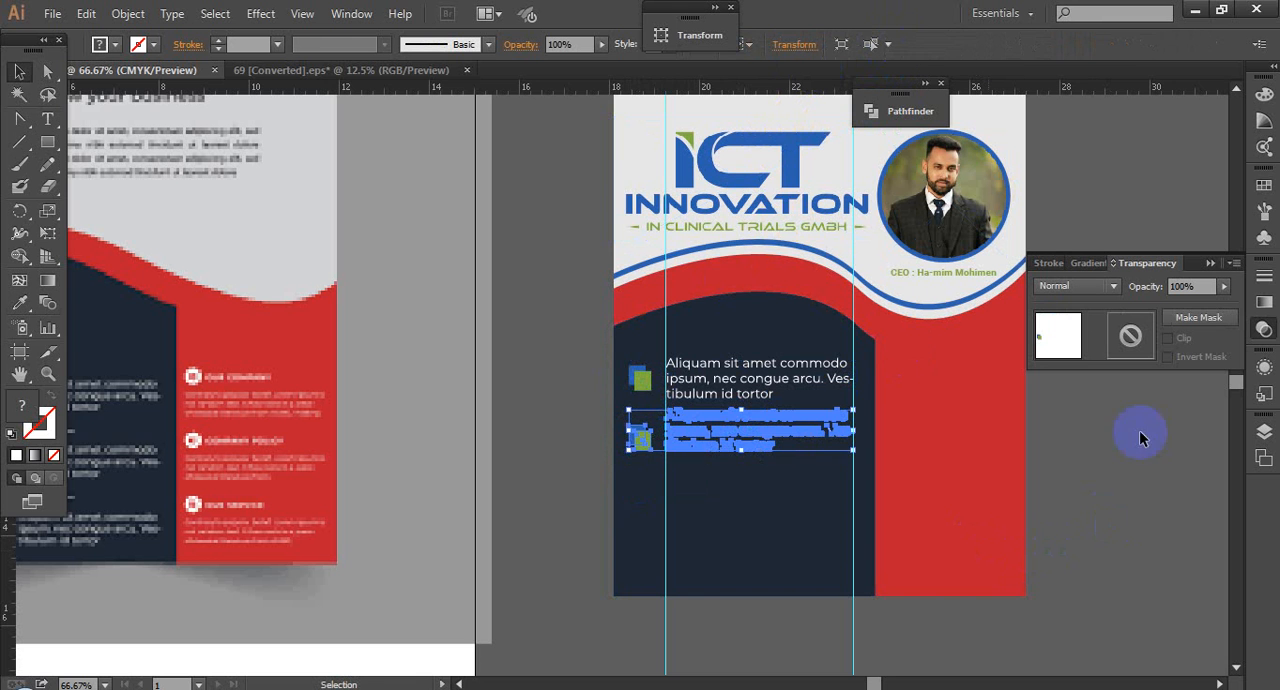
Step: Move the second marker-and-paragraph group further down the navy panel and place a copy of it about 2 in below
key(shift+Down)
key(shift+Down)
key(shift+Down)
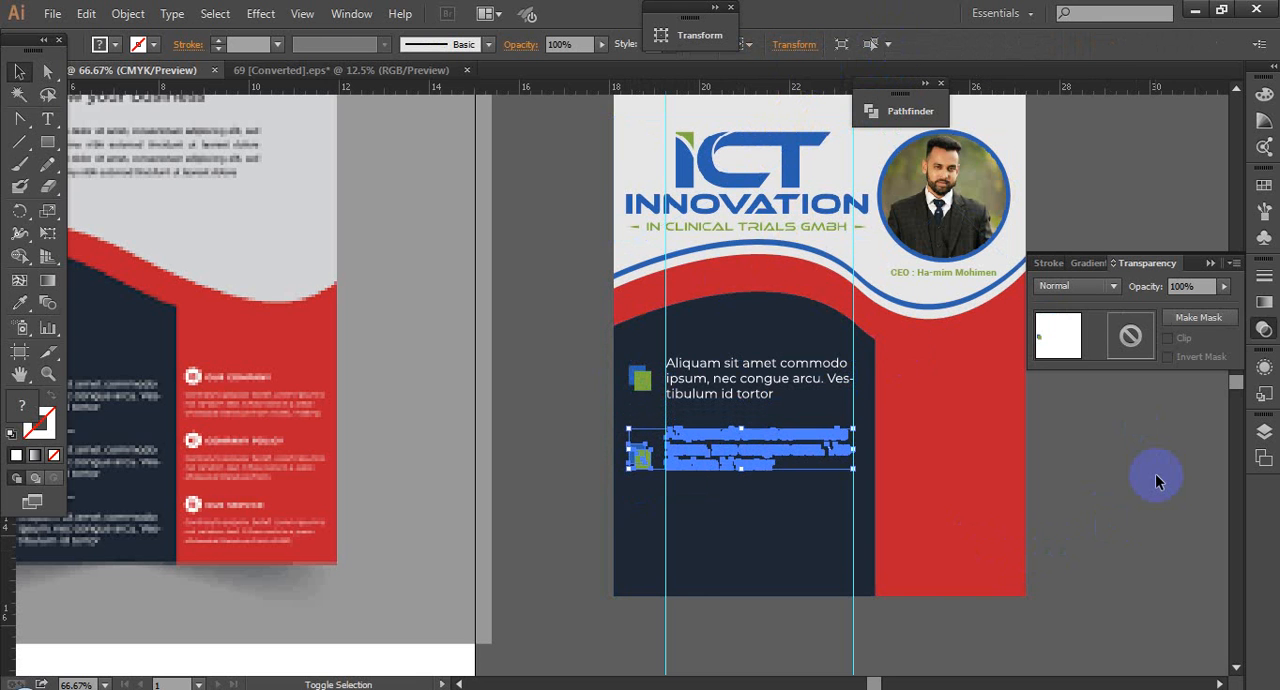
click(722, 375)
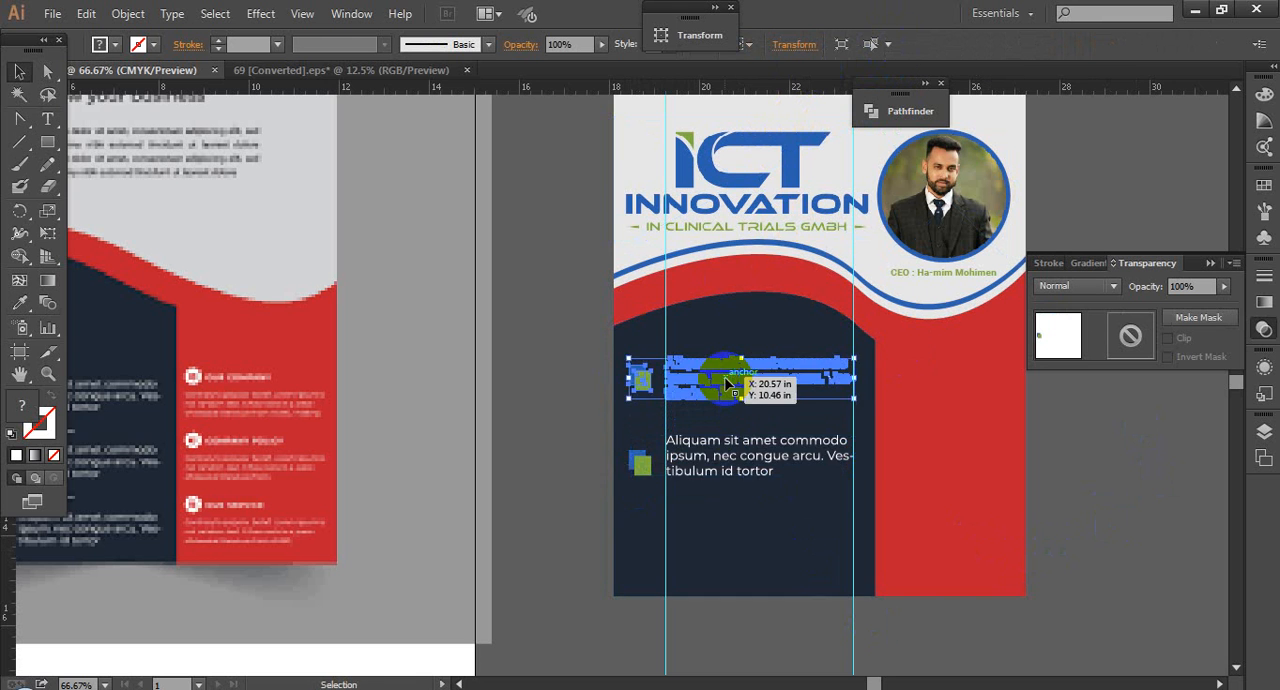
click(742, 457)
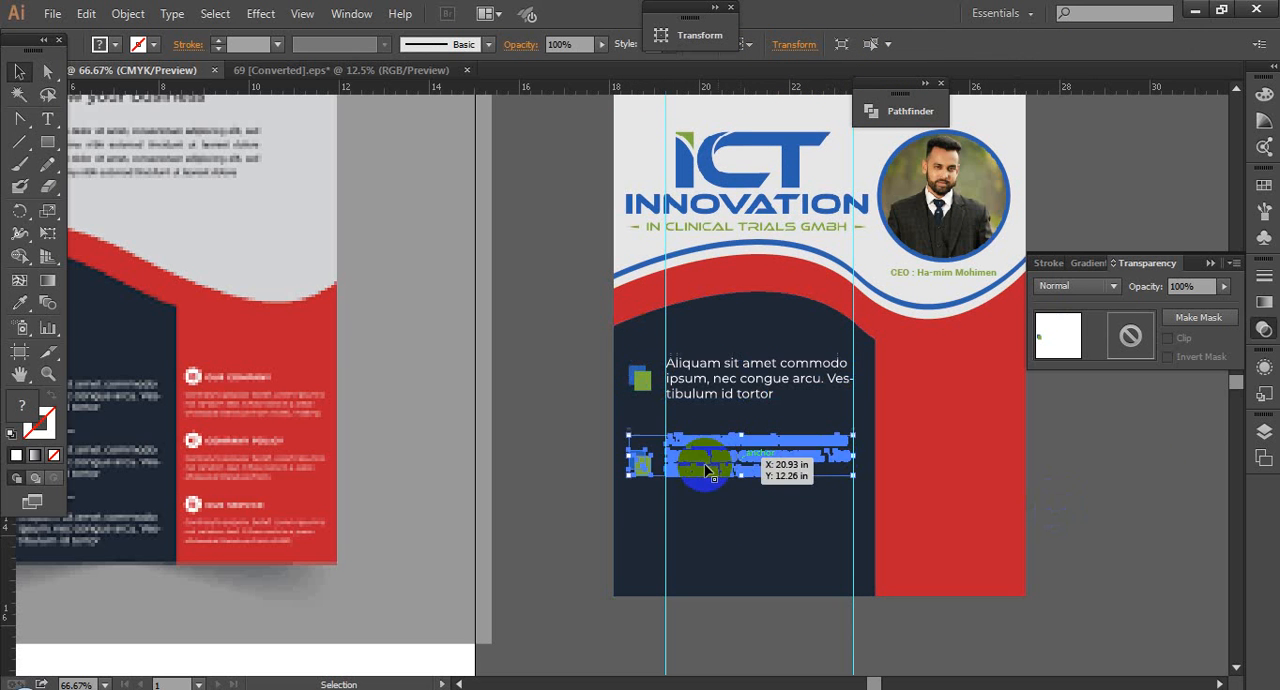
drag(705, 525, 700, 551)
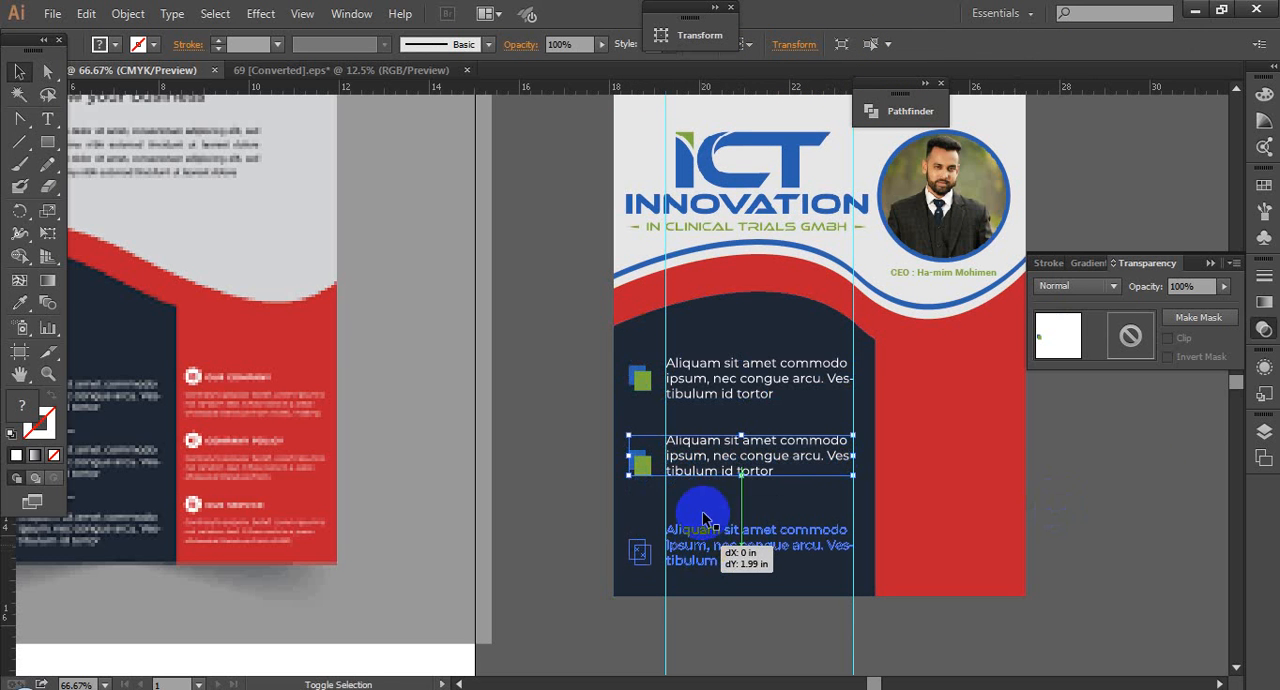
Step: Distribute the three marker-and-paragraph groups evenly by their vertical centres, nudge them slightly upward together, and deselect them
shift+click(715, 474)
shift+click(686, 384)
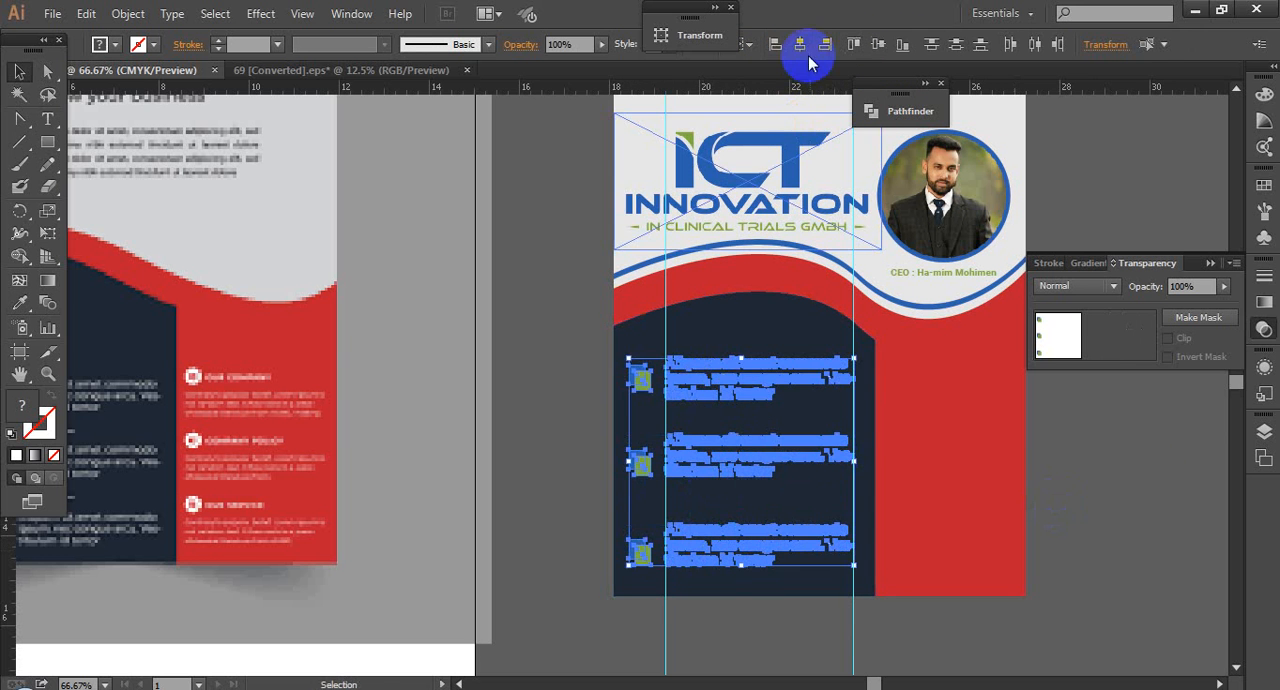
click(956, 45)
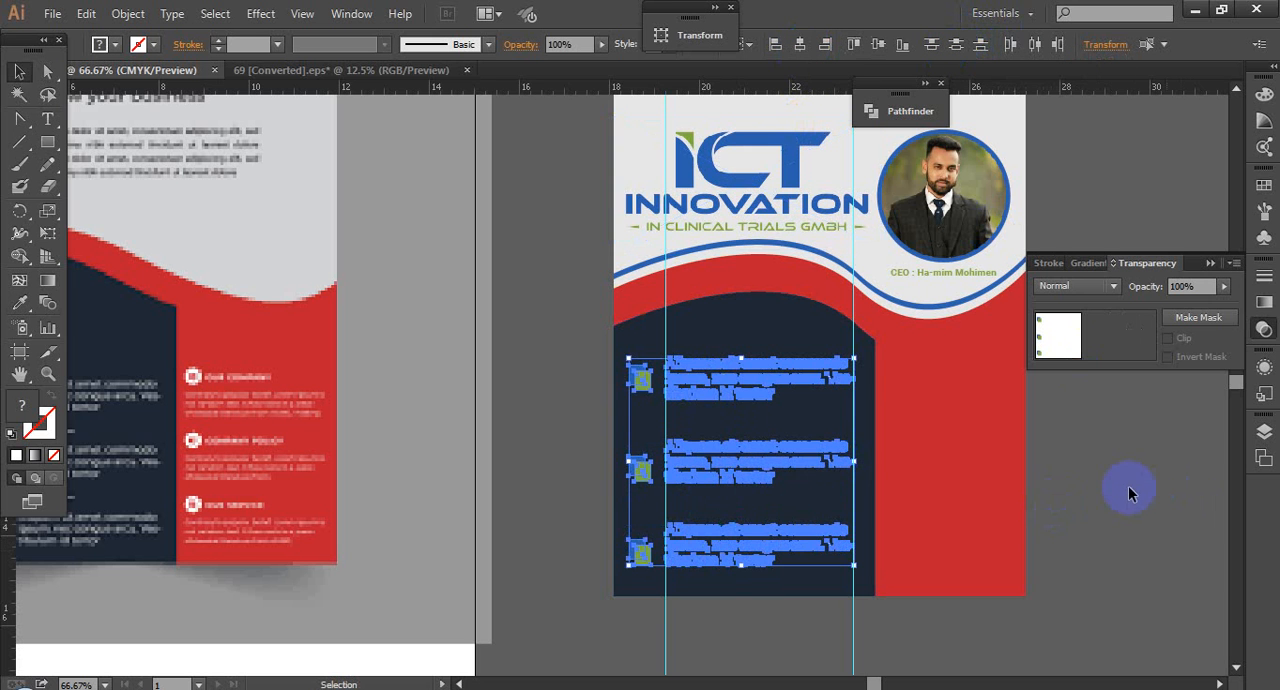
key(Up)
key(Up)
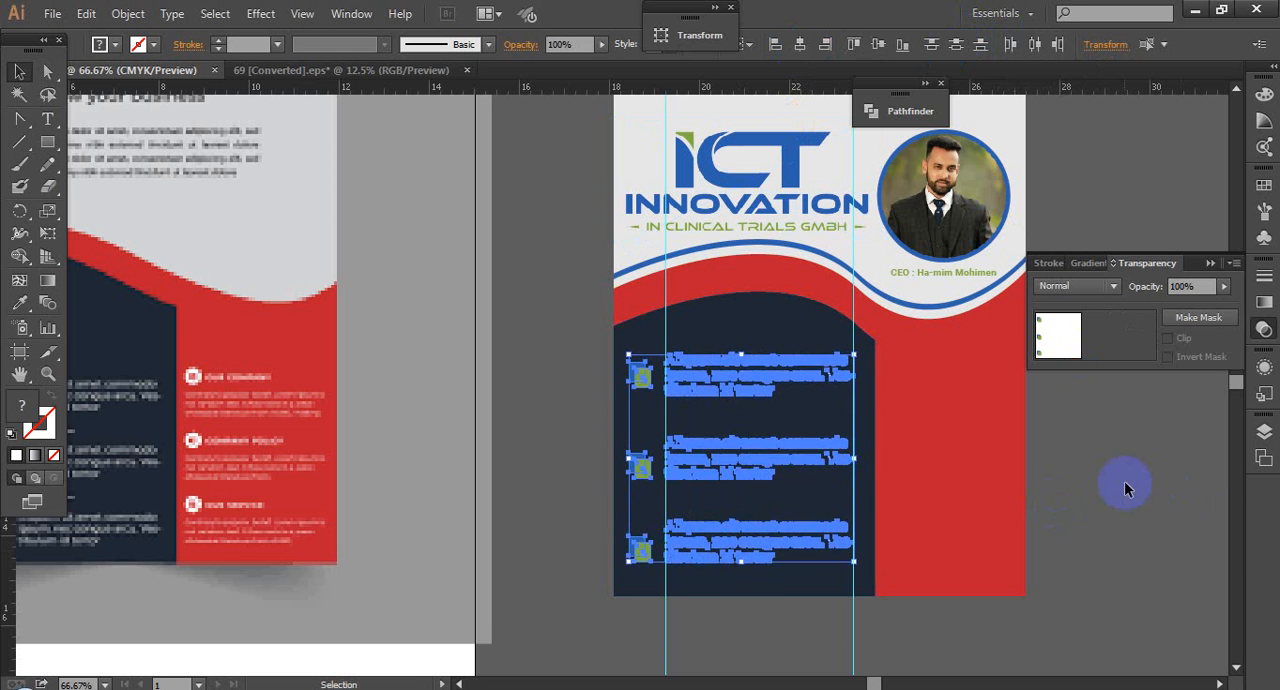
click(1125, 484)
Step: Switch to Chrome and search Google Images for "icon vector" in a new tab
scroll(1012, 494, right, 3)
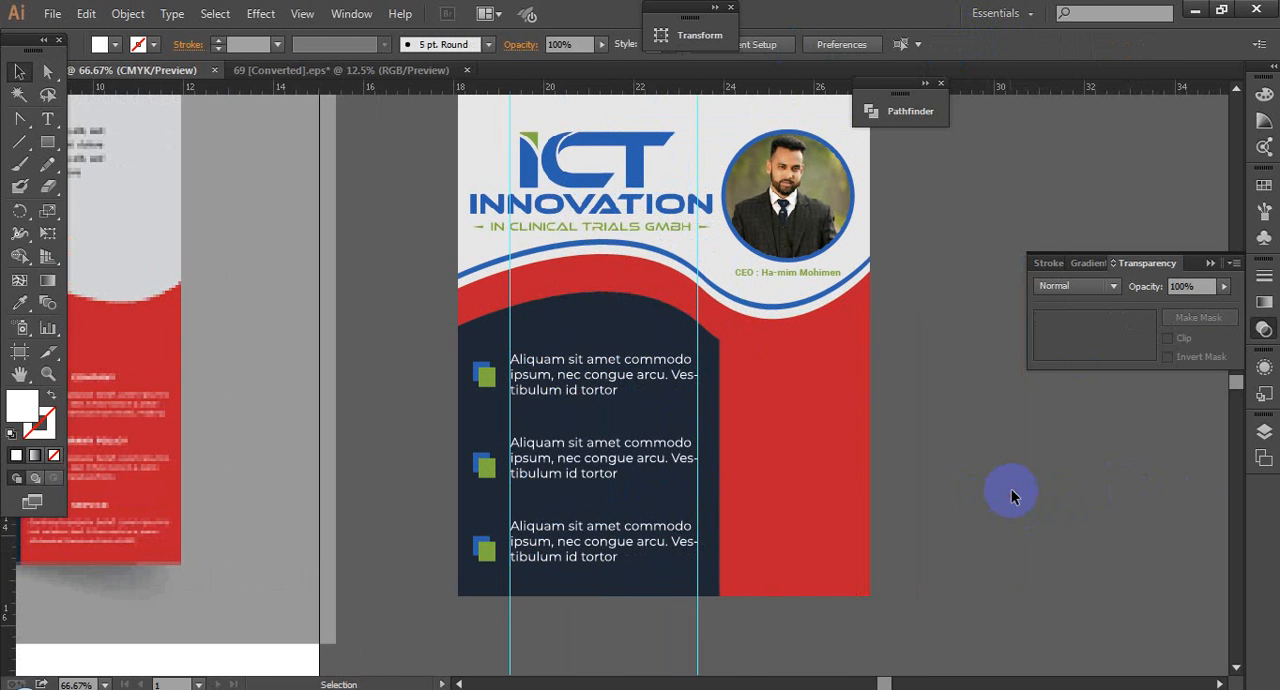
scroll(1040, 517, left, 2)
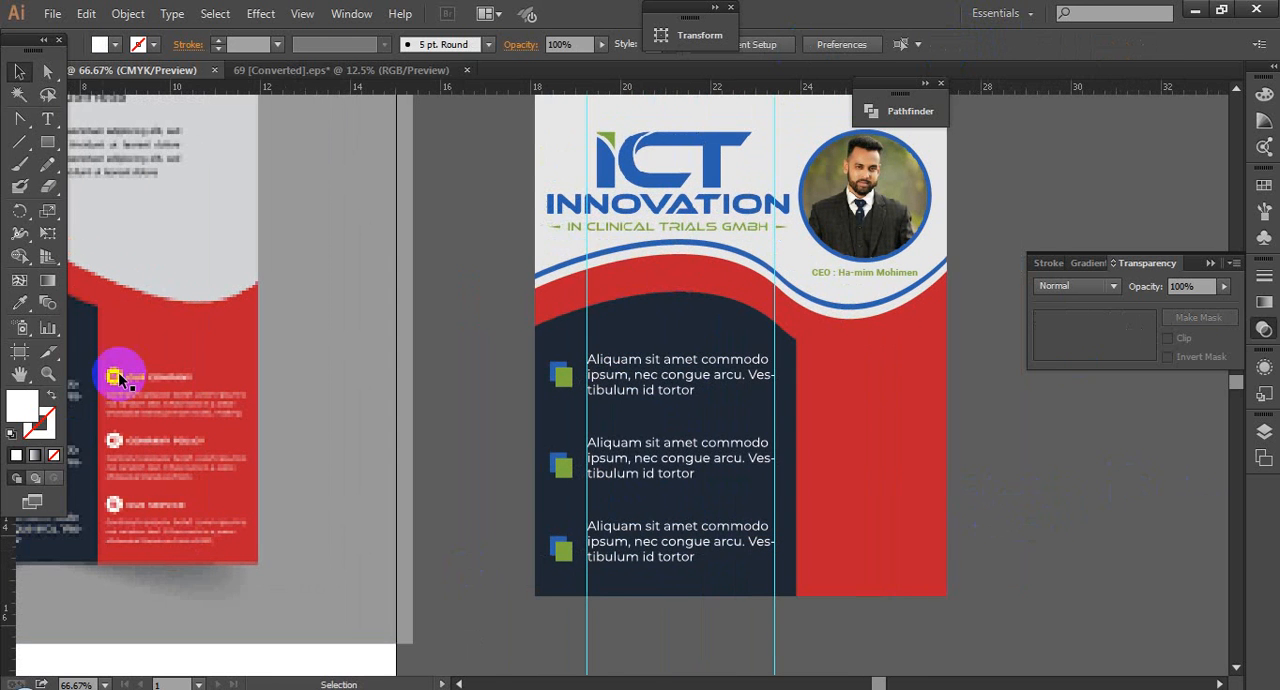
click(901, 505)
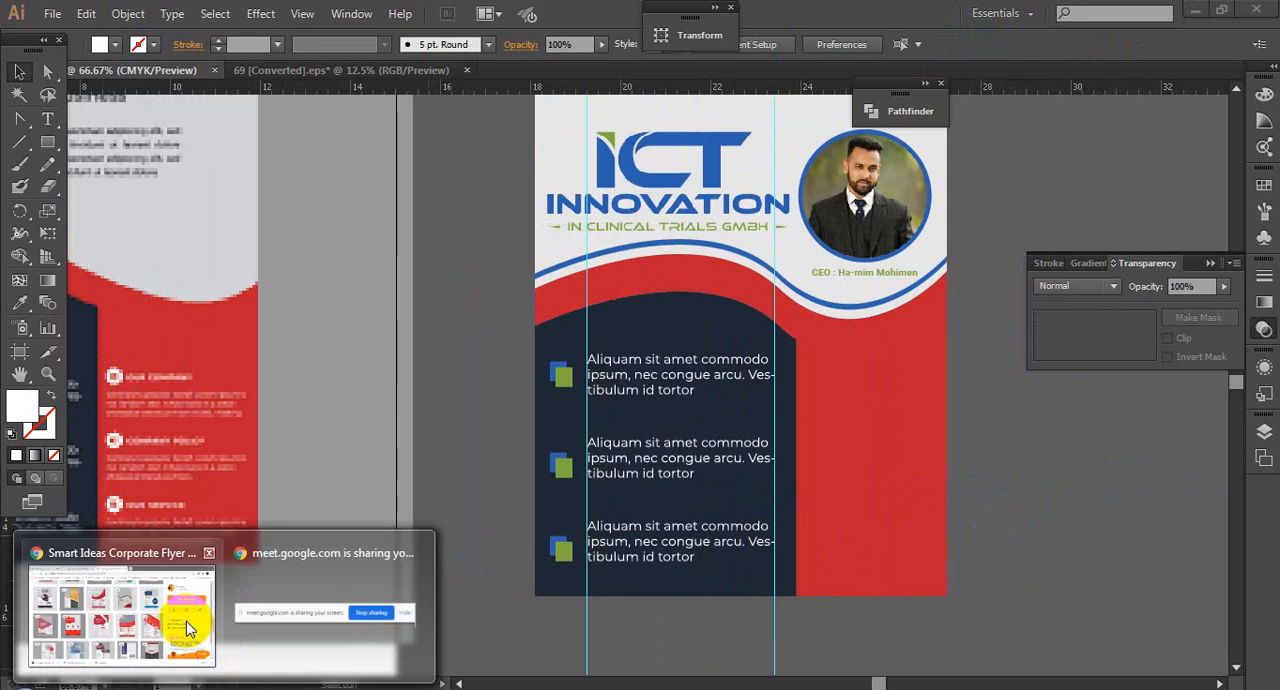
click(175, 615)
click(700, 17)
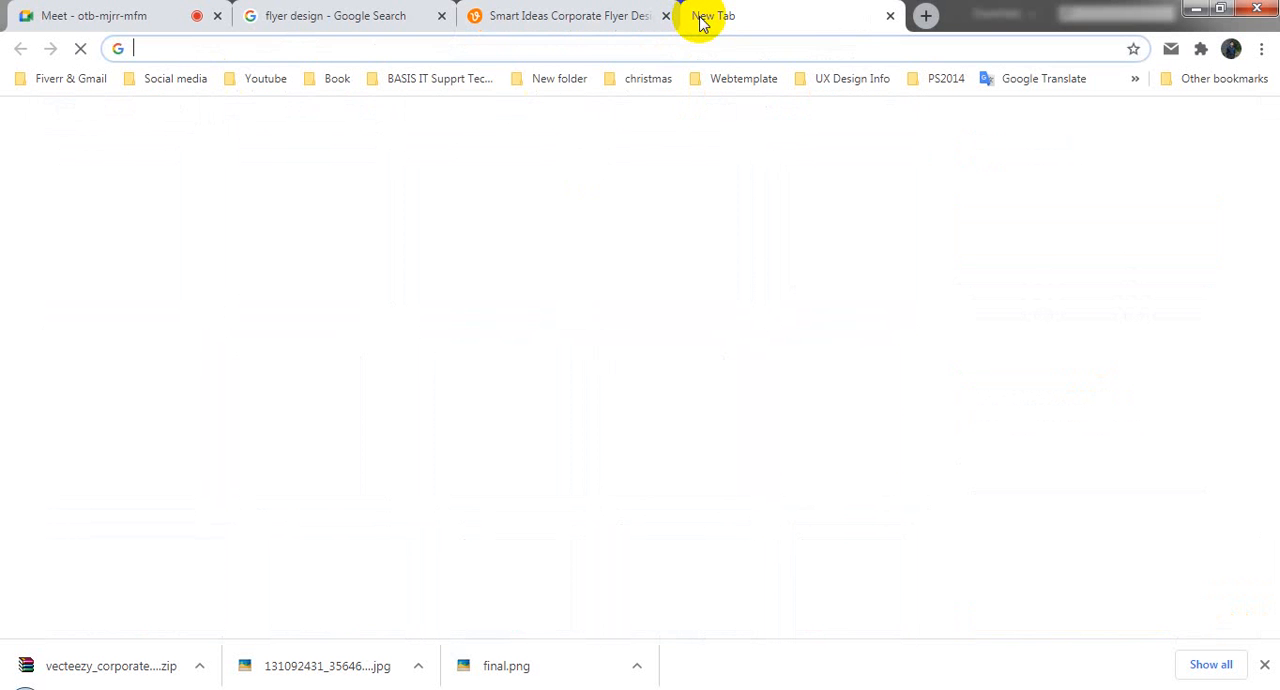
text(icon)
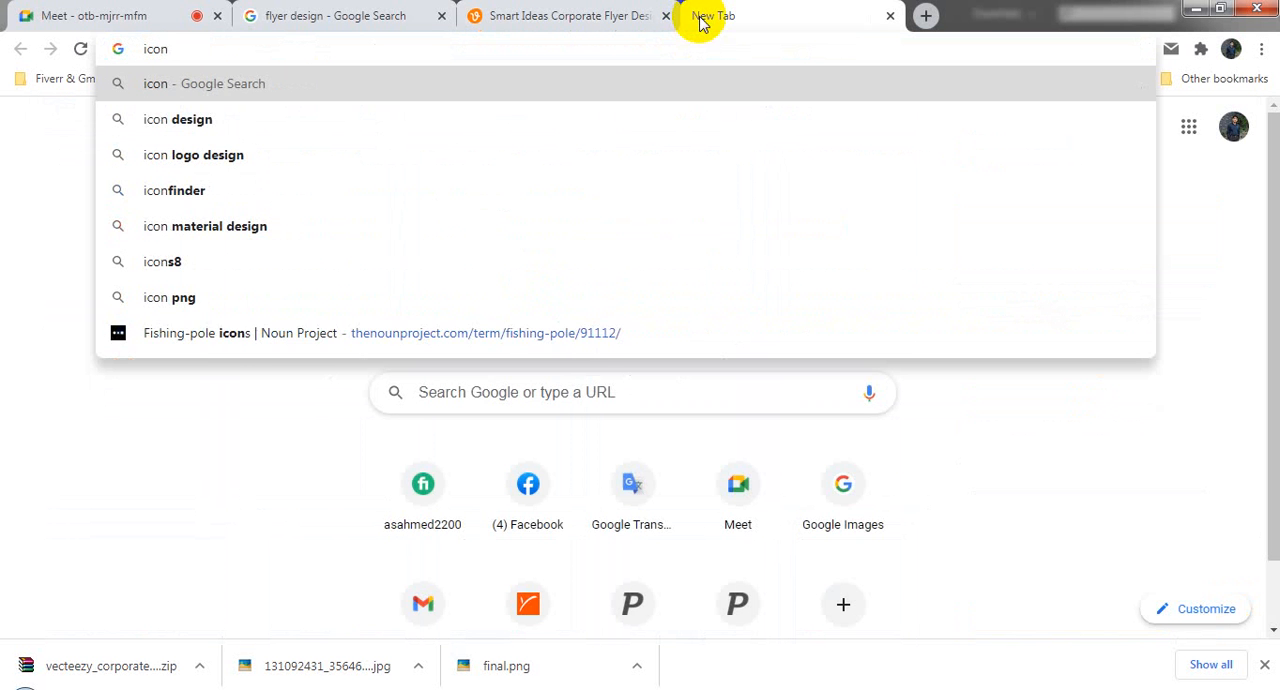
text( vector)
key(Return)
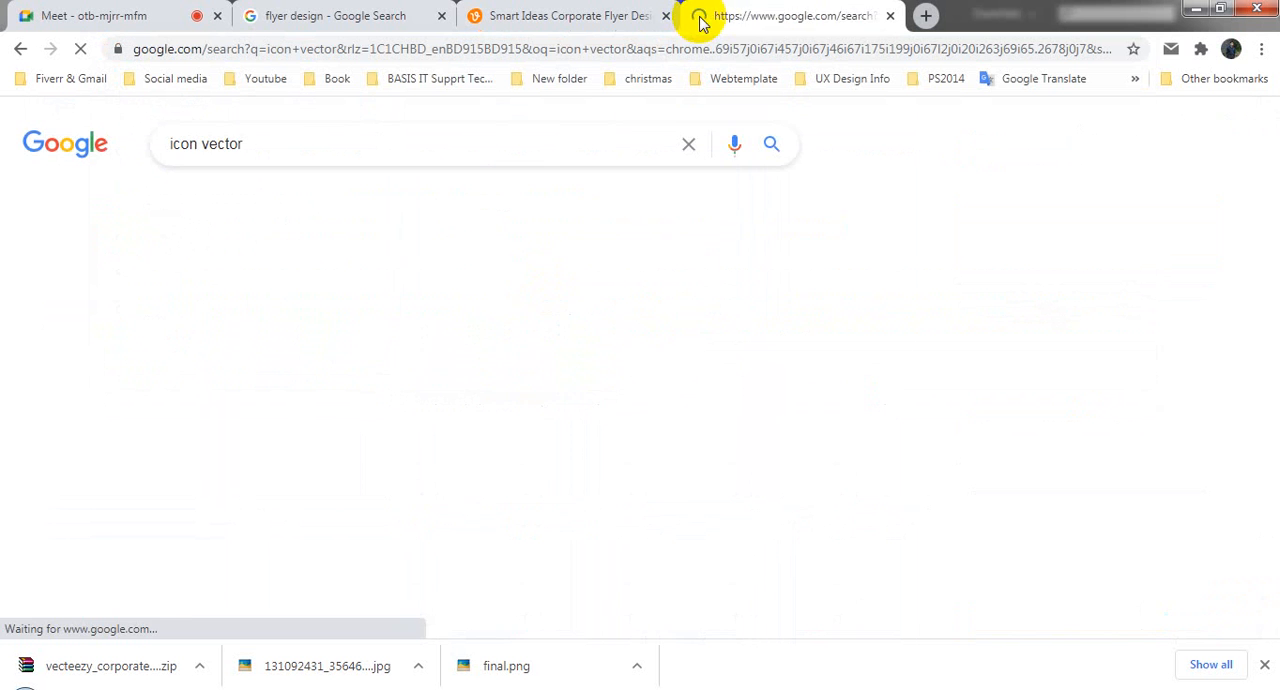
click(275, 208)
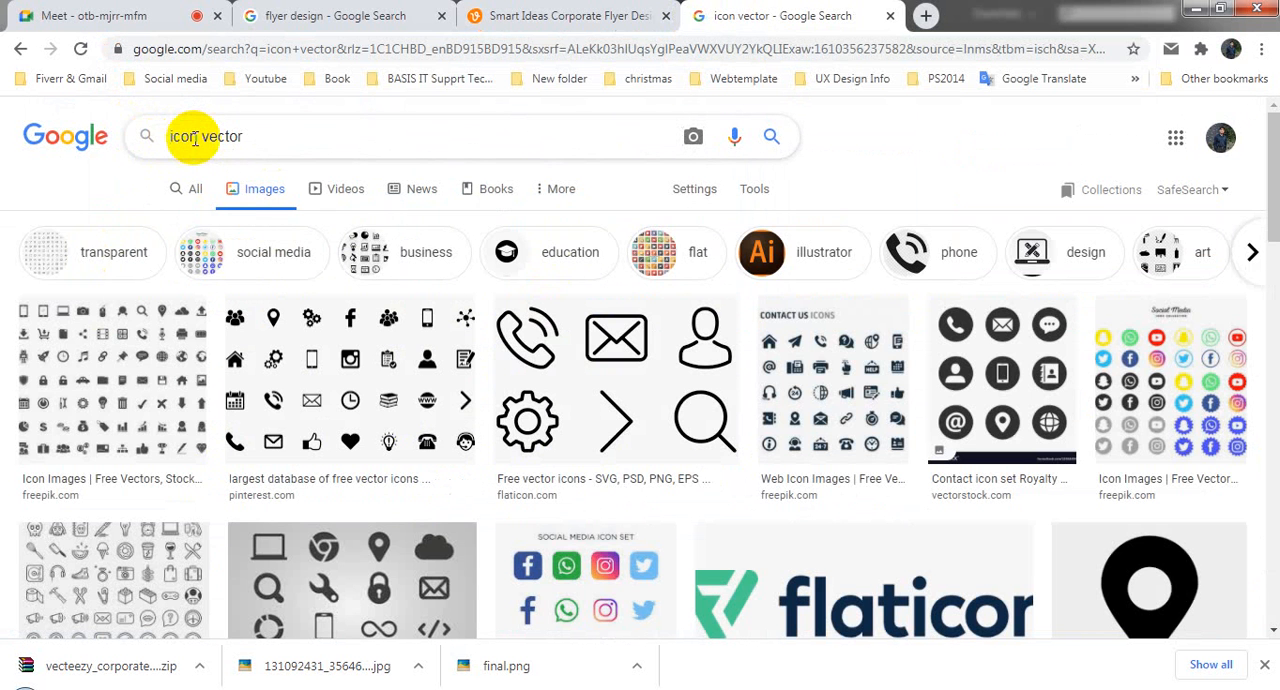
Step: Search for "flayer design icon vector" images, look through the results, and return to the "icon vector" results
text(ayer )
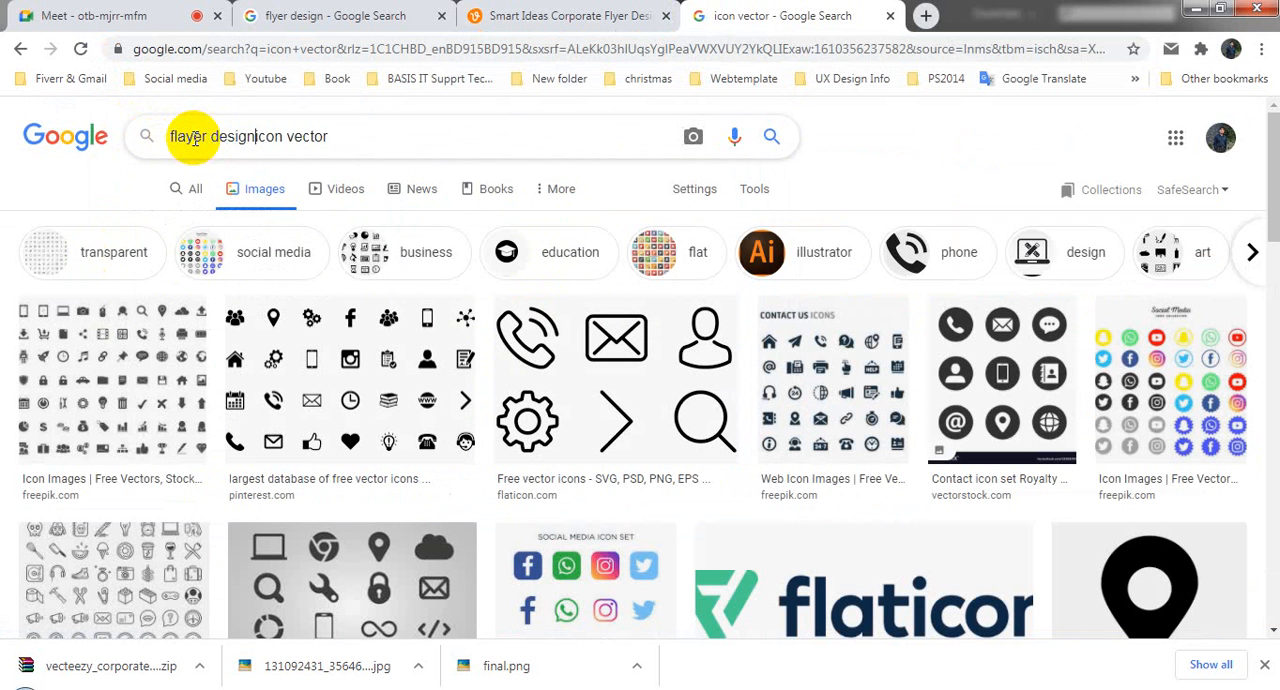
text(design)
key(Return)
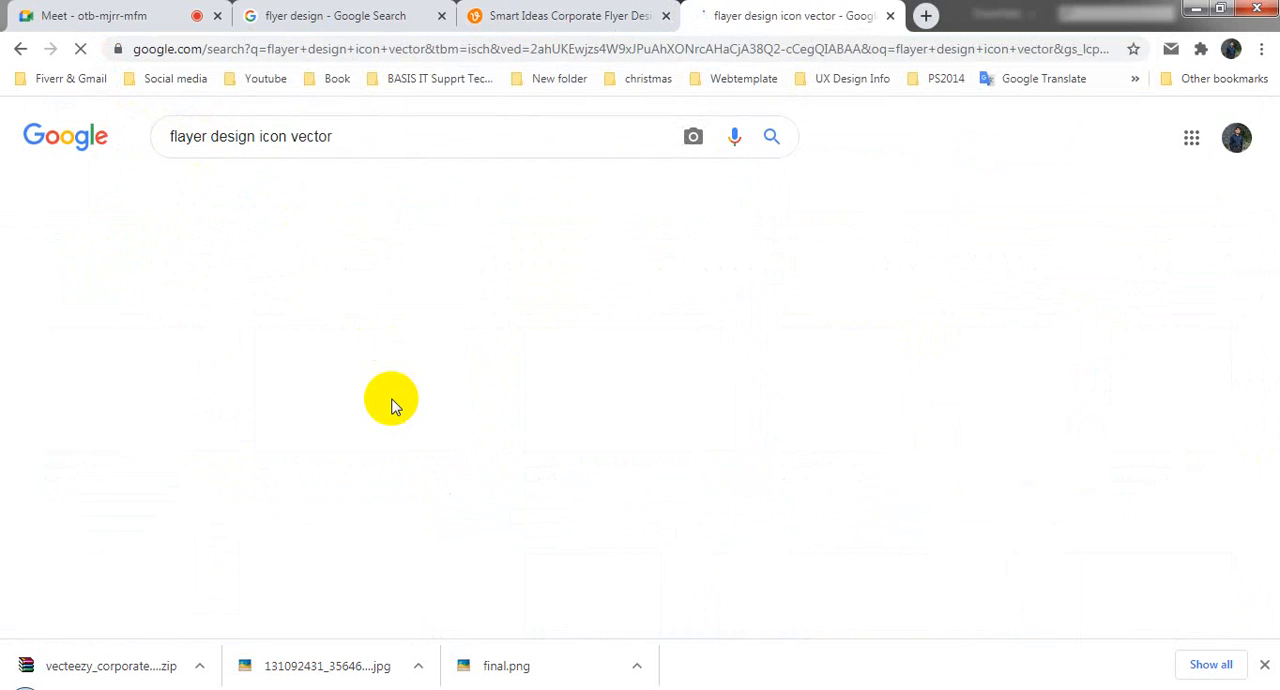
scroll(771, 466, down, 3)
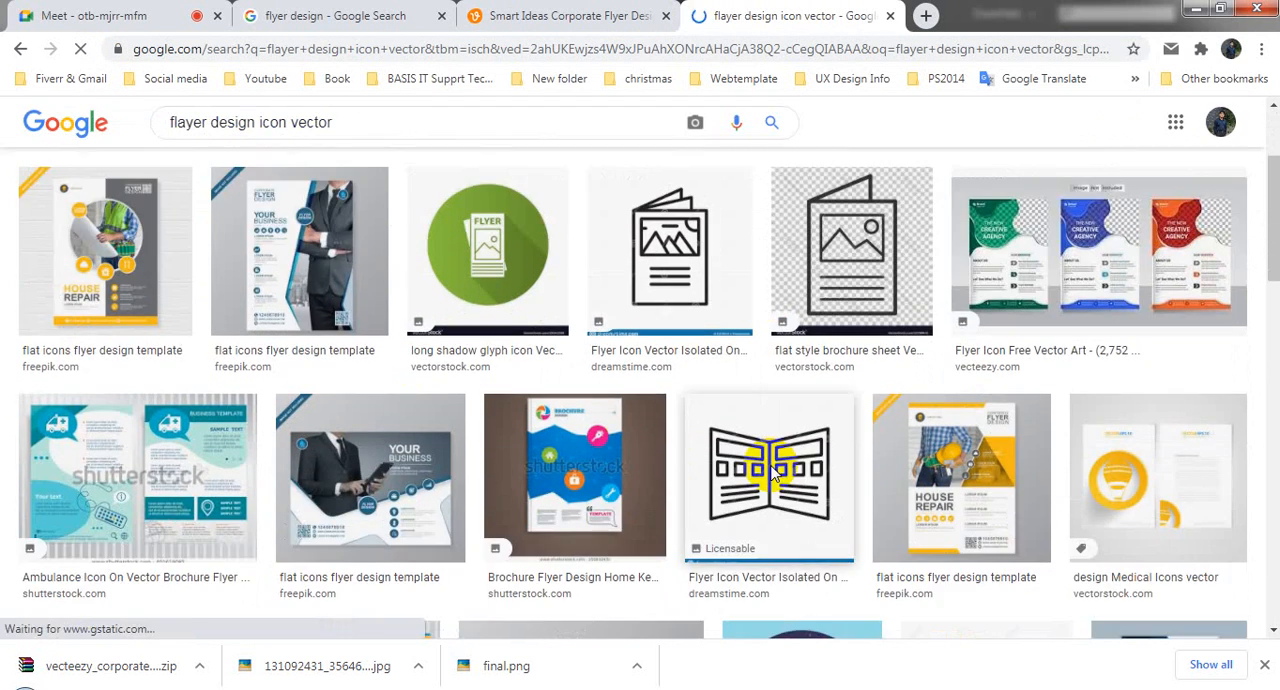
scroll(631, 458, down, 3)
scroll(632, 458, down, 3)
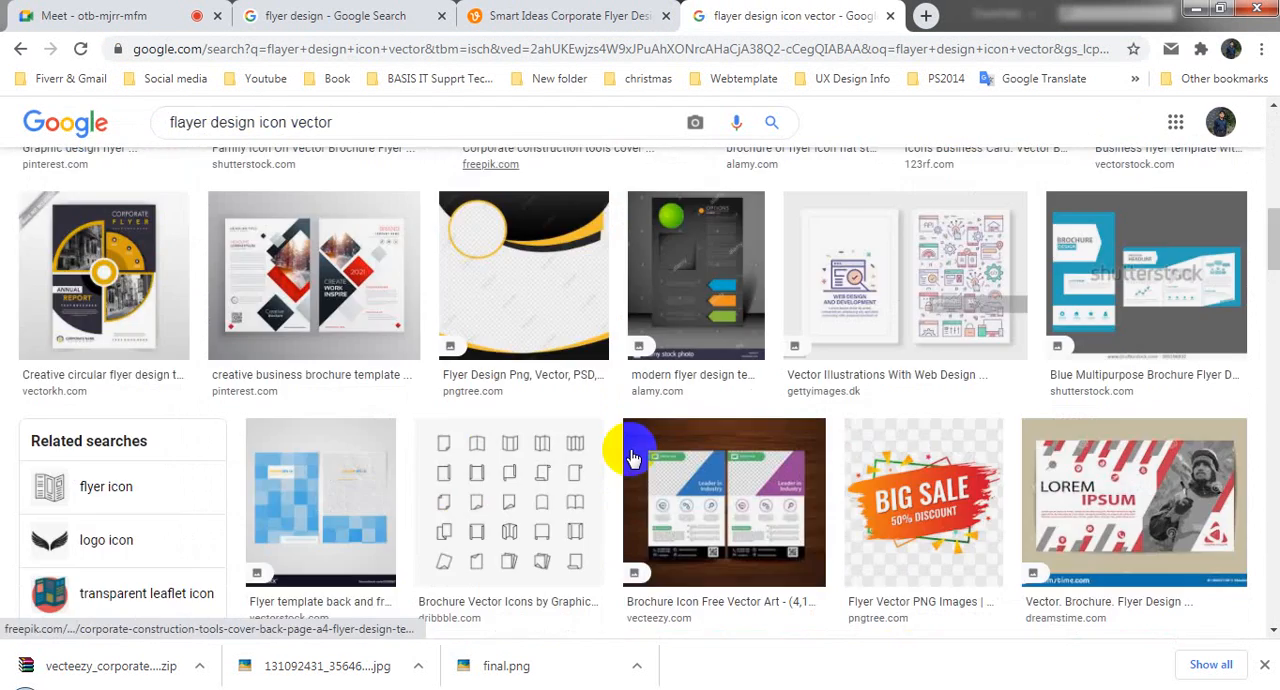
scroll(630, 470, down, 4)
scroll(630, 480, up, 4)
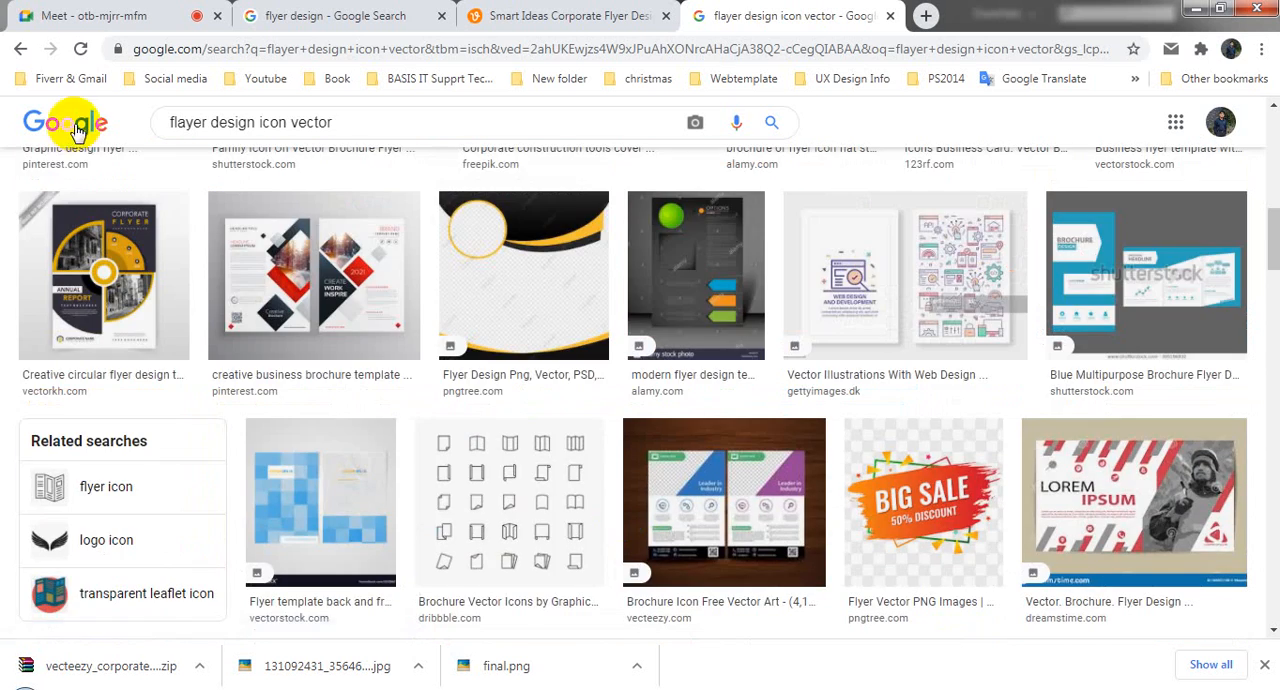
click(20, 50)
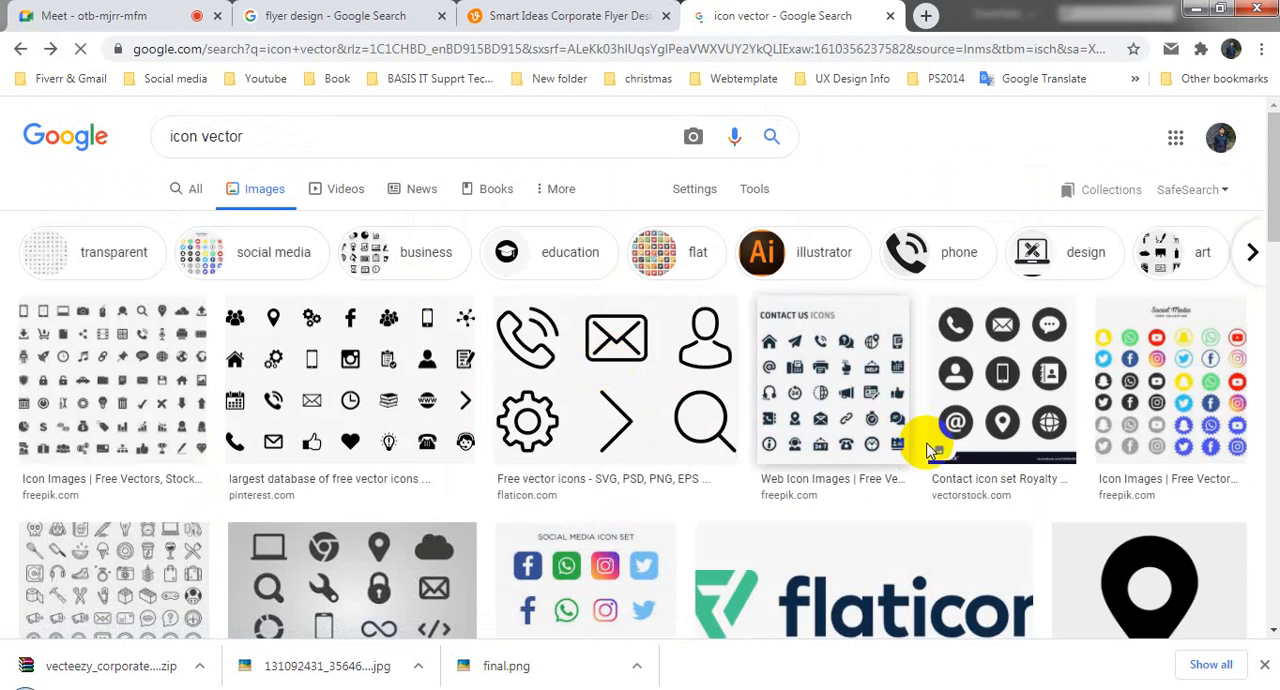
Step: Examine the VectorStock business card contact icon set and its extended related images for suitable flyer icons
scroll(540, 457, down, 2)
scroll(540, 457, down, 3)
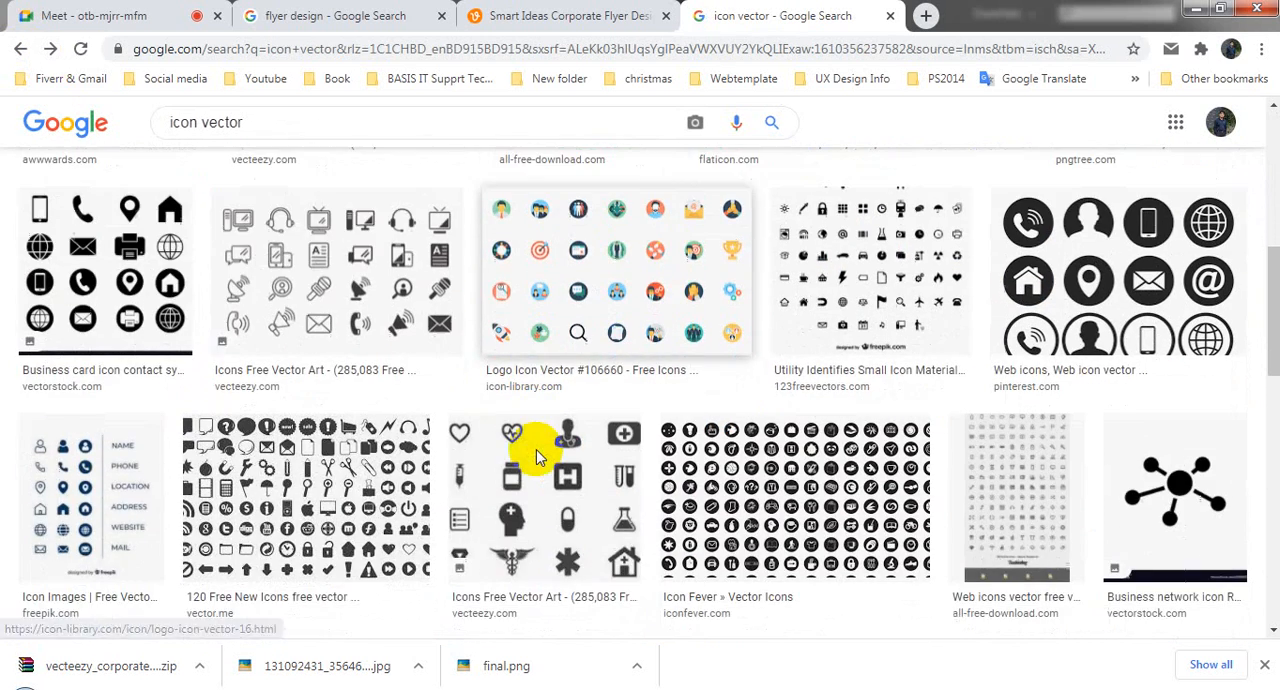
click(112, 273)
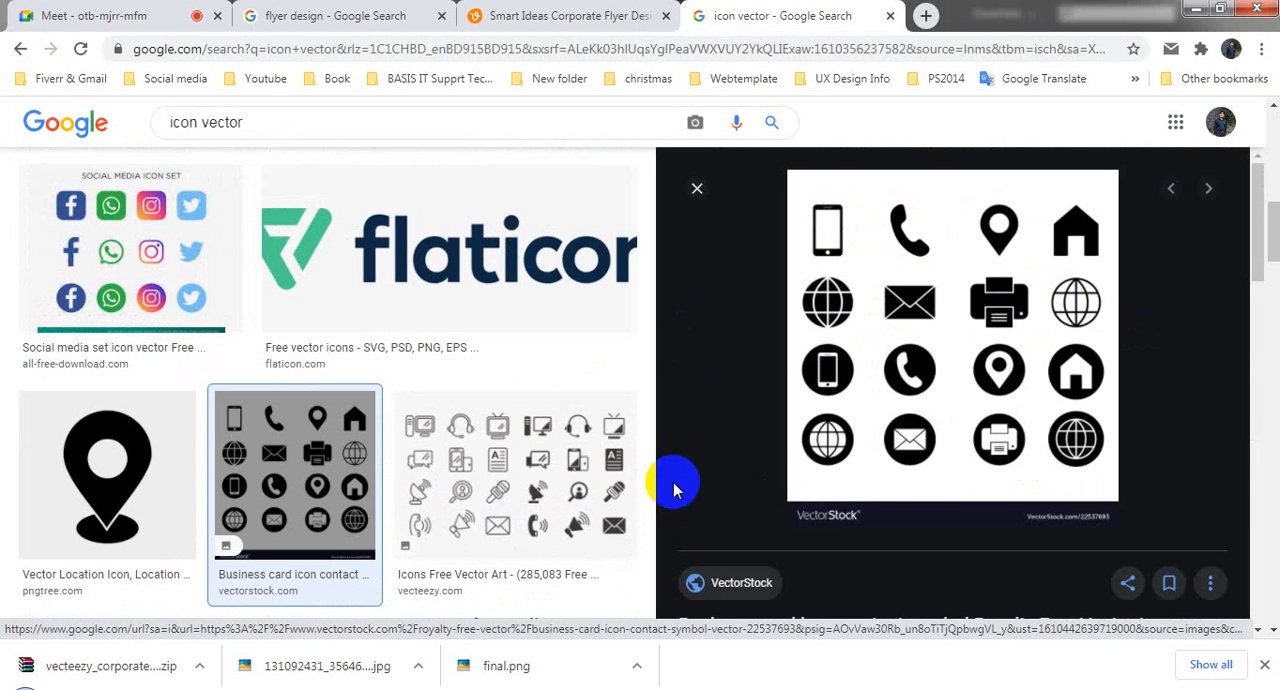
scroll(673, 487, down, 4)
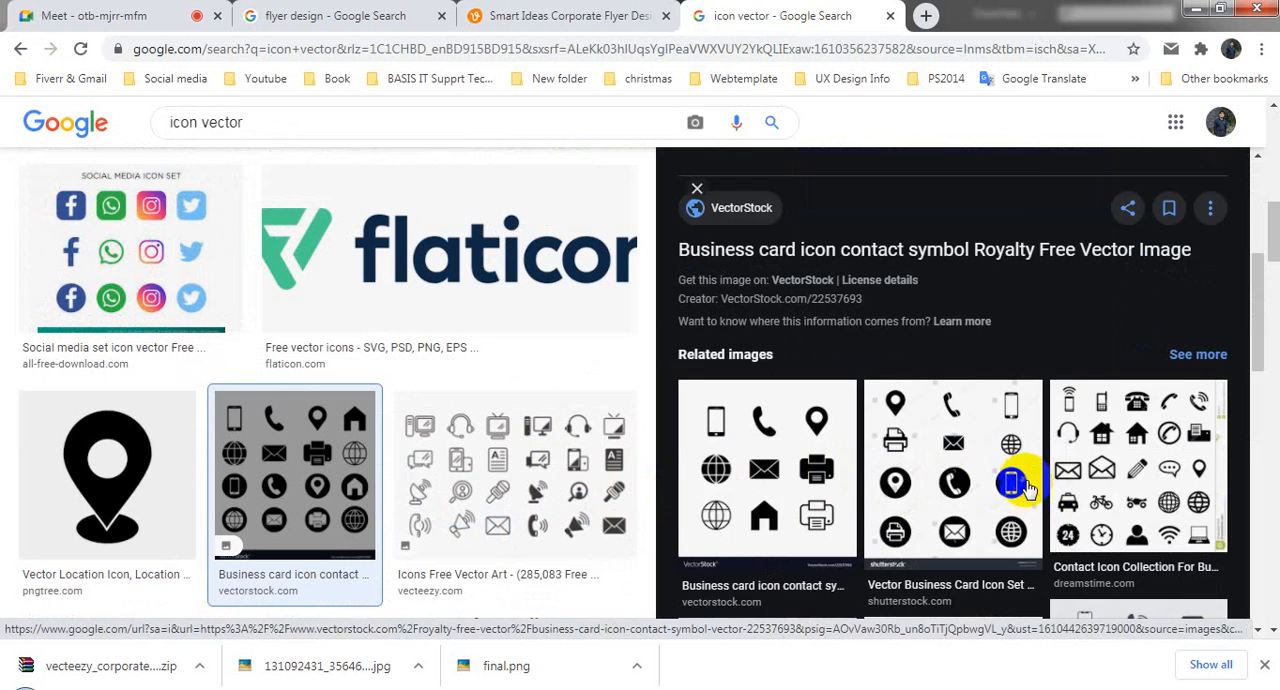
scroll(1030, 487, down, 5)
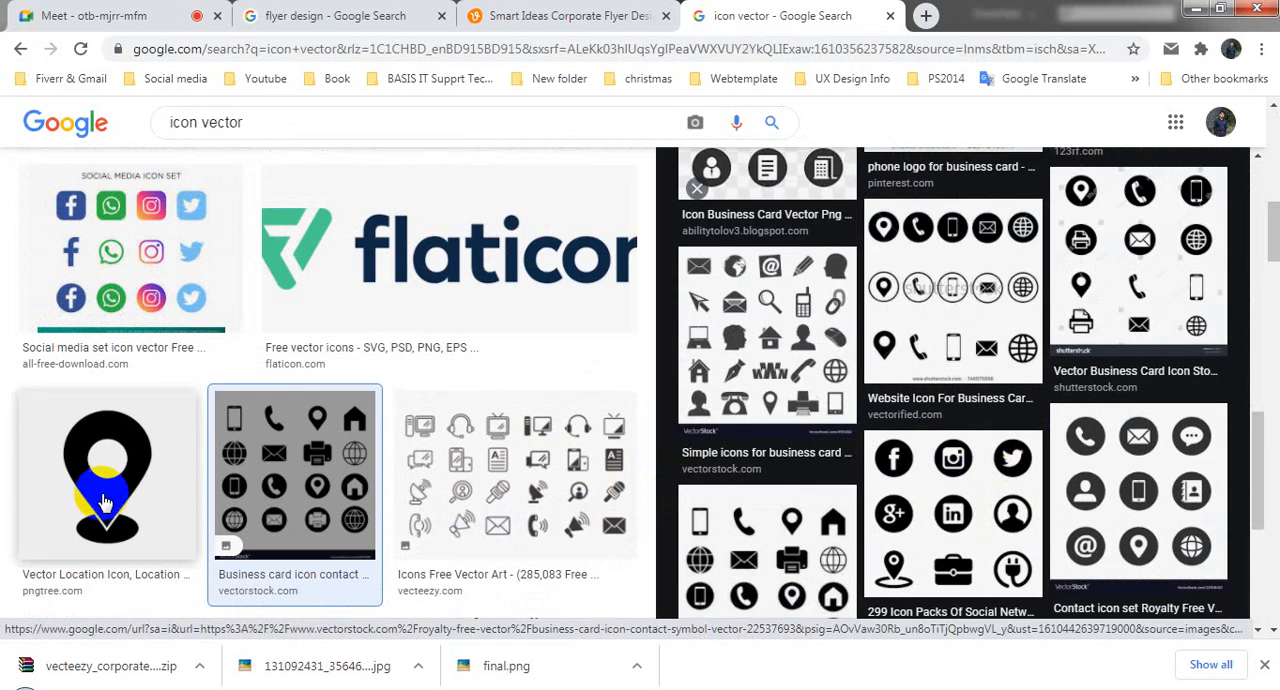
scroll(1020, 520, down, 3)
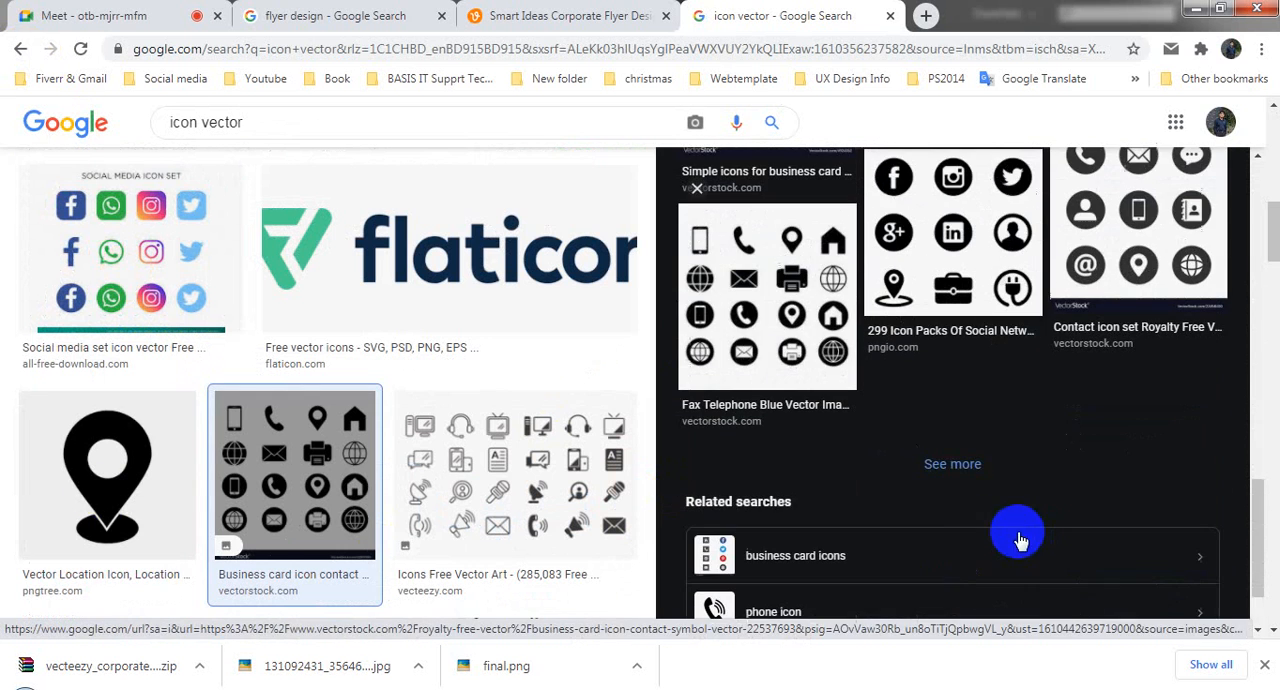
click(945, 481)
scroll(877, 487, down, 2)
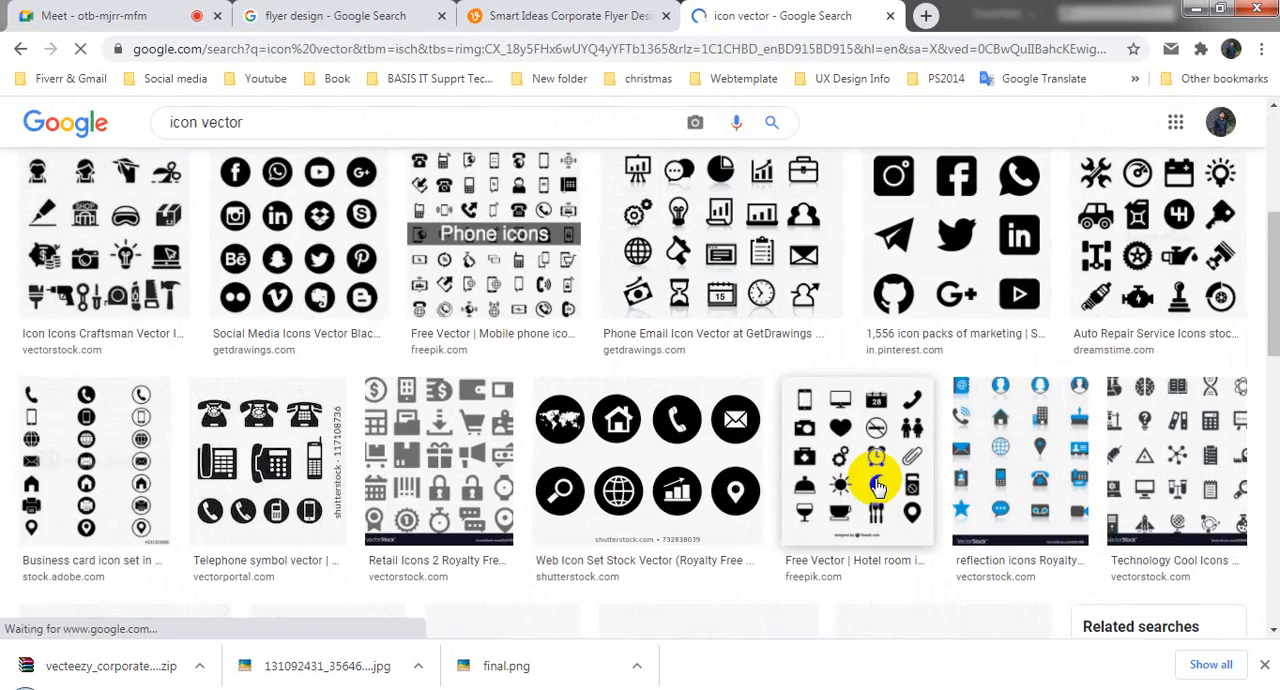
Step: Switch back to Illustrator and draw a white hexagon about 0.59 in wide and 0.65 in high in the flyer's red panel
click(120, 688)
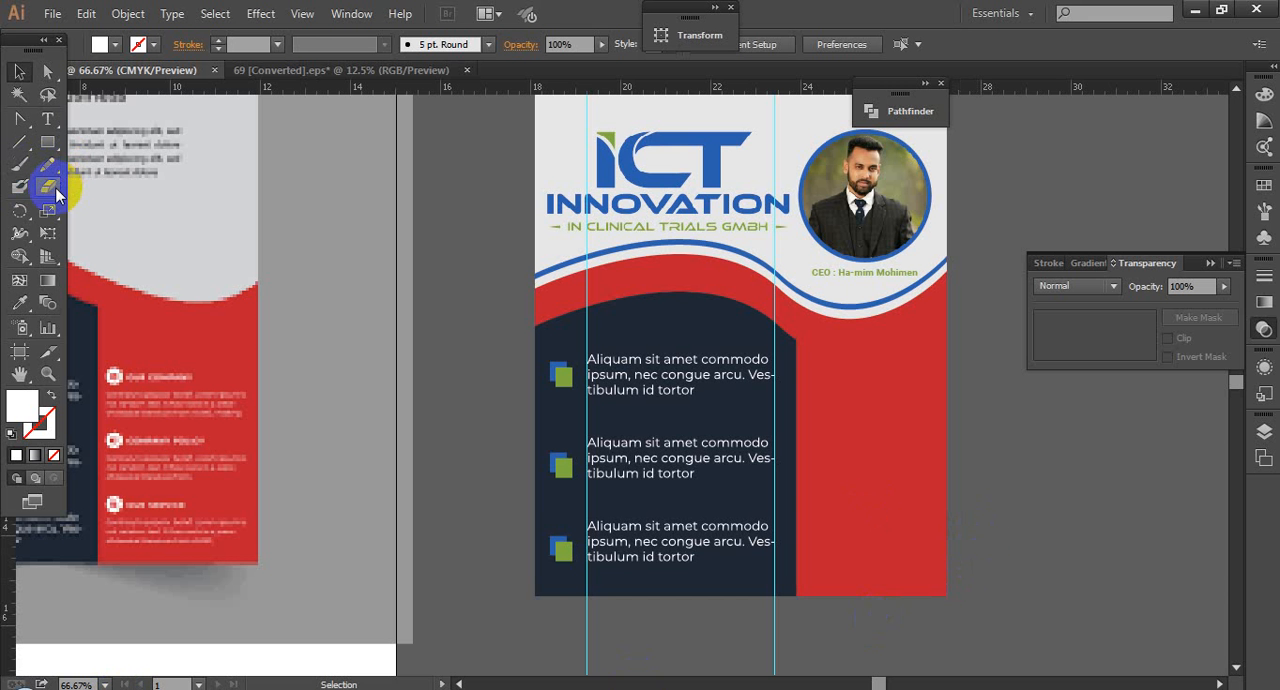
drag(47, 141, 94, 206)
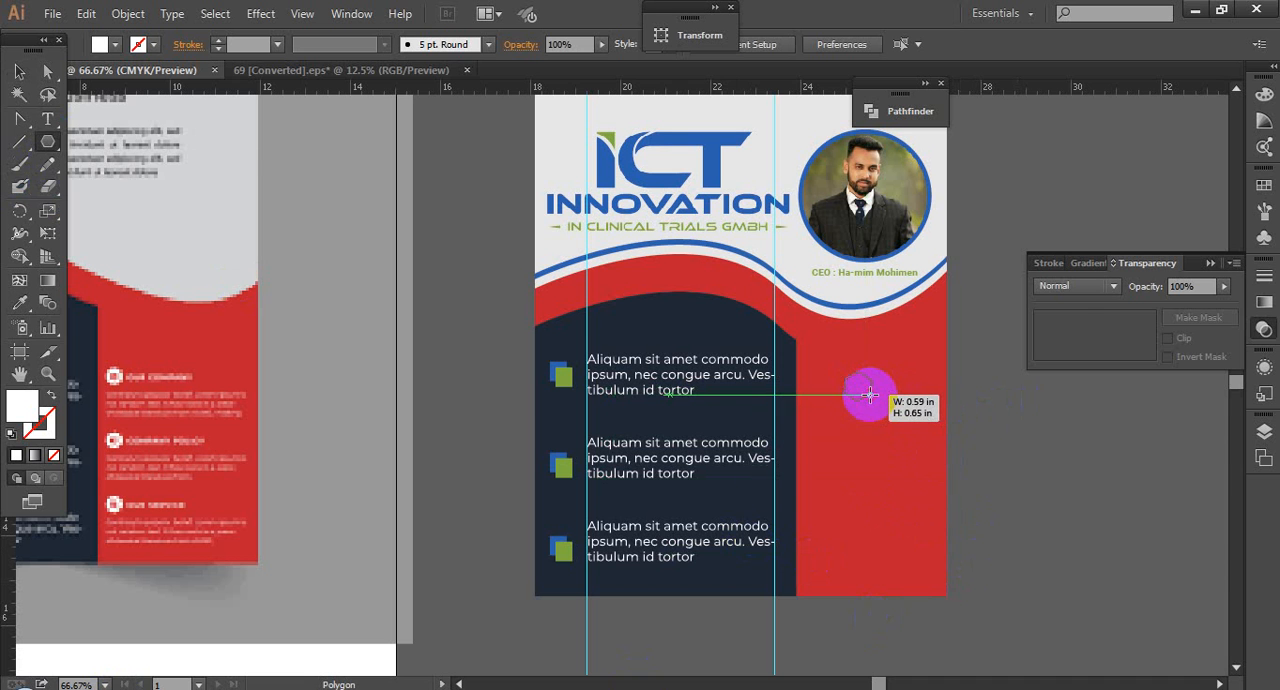
drag(869, 395, 869, 394)
click(20, 73)
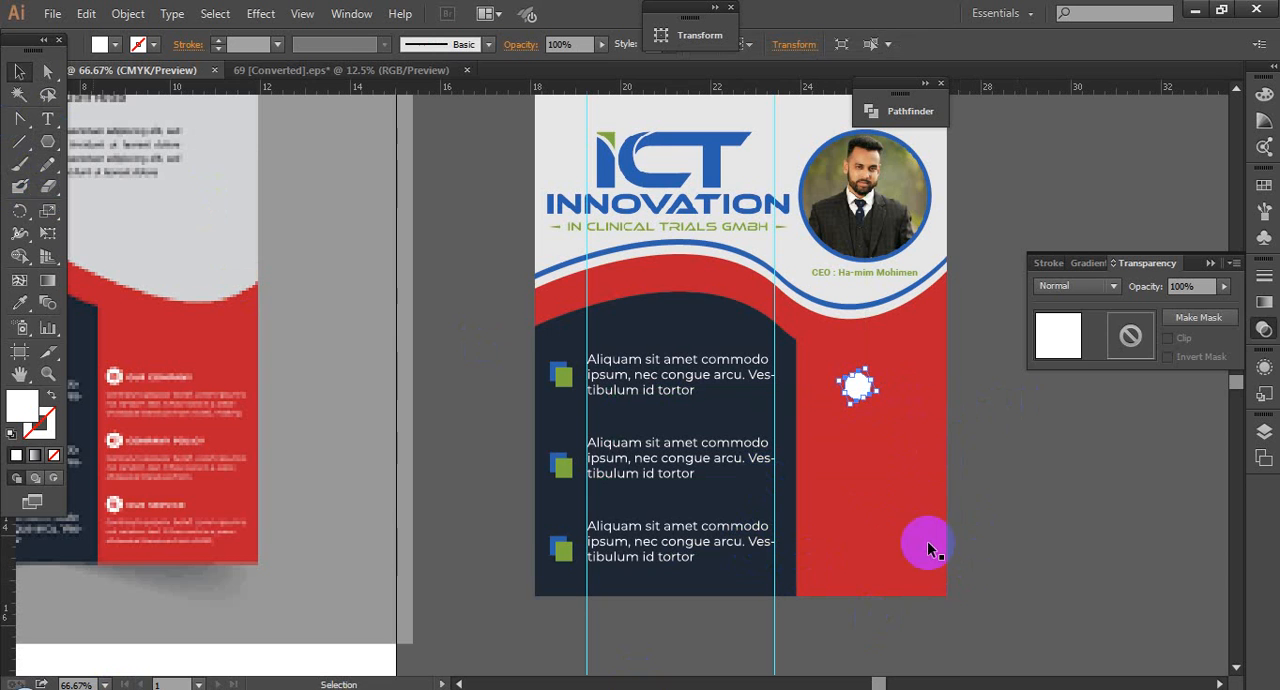
click(1043, 502)
Step: Shrink the white hexagon and place it just inside the red panel's left edge, beside the first paragraph
key(ctrl+space)
drag(808, 358, 975, 452)
drag(421, 280, 352, 281)
scroll(397, 351, down, 4)
key(space)
drag(382, 353, 471, 326)
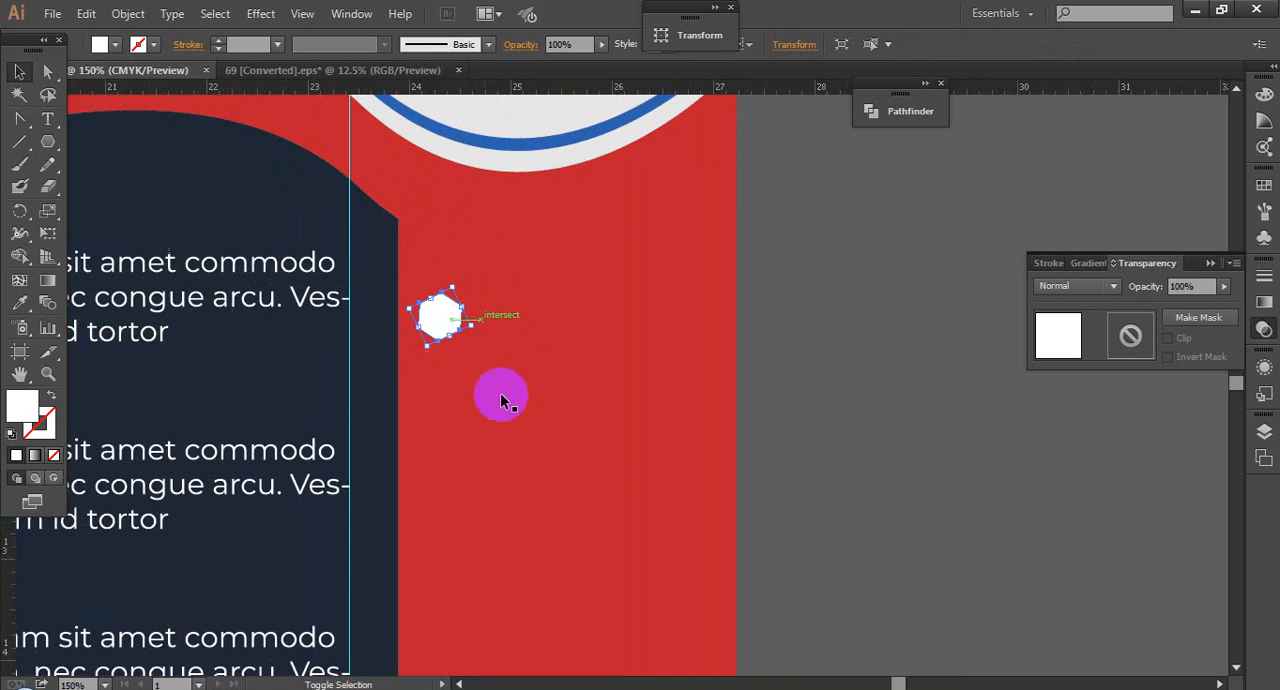
Step: Duplicate the hexagon straight down at about 1.34 in intervals to make a column of four, and deselect them
key(space)
drag(477, 404, 575, 362)
drag(534, 280, 530, 419)
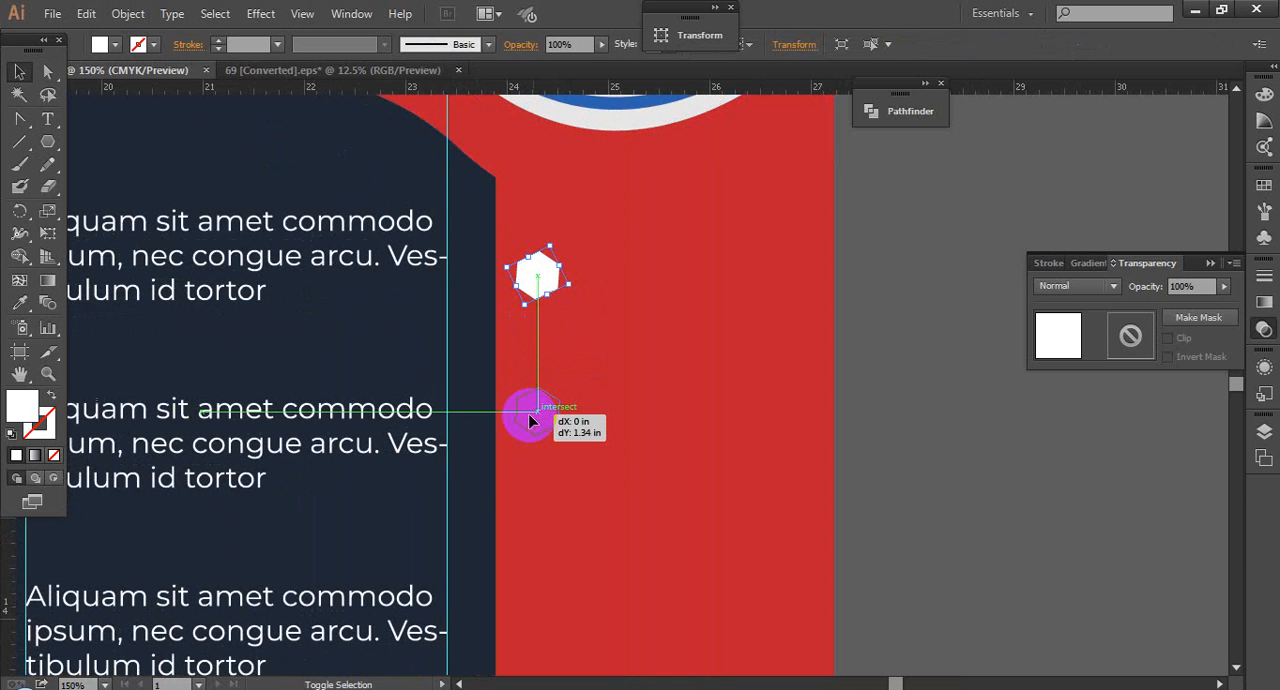
click(885, 514)
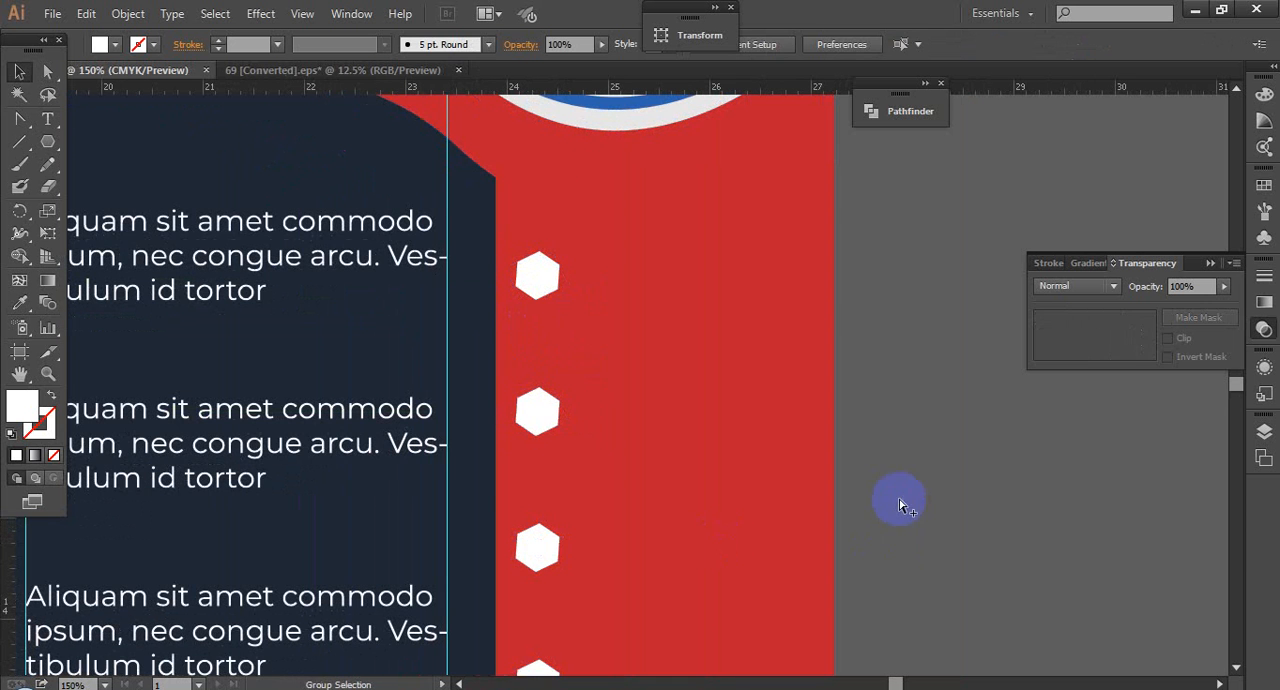
Step: Recolour all four white hexagons in the red panel with the blue sampled from the navy list's square marker
scroll(900, 500, down, 2)
key(space)
drag(935, 545, 936, 518)
click(738, 368)
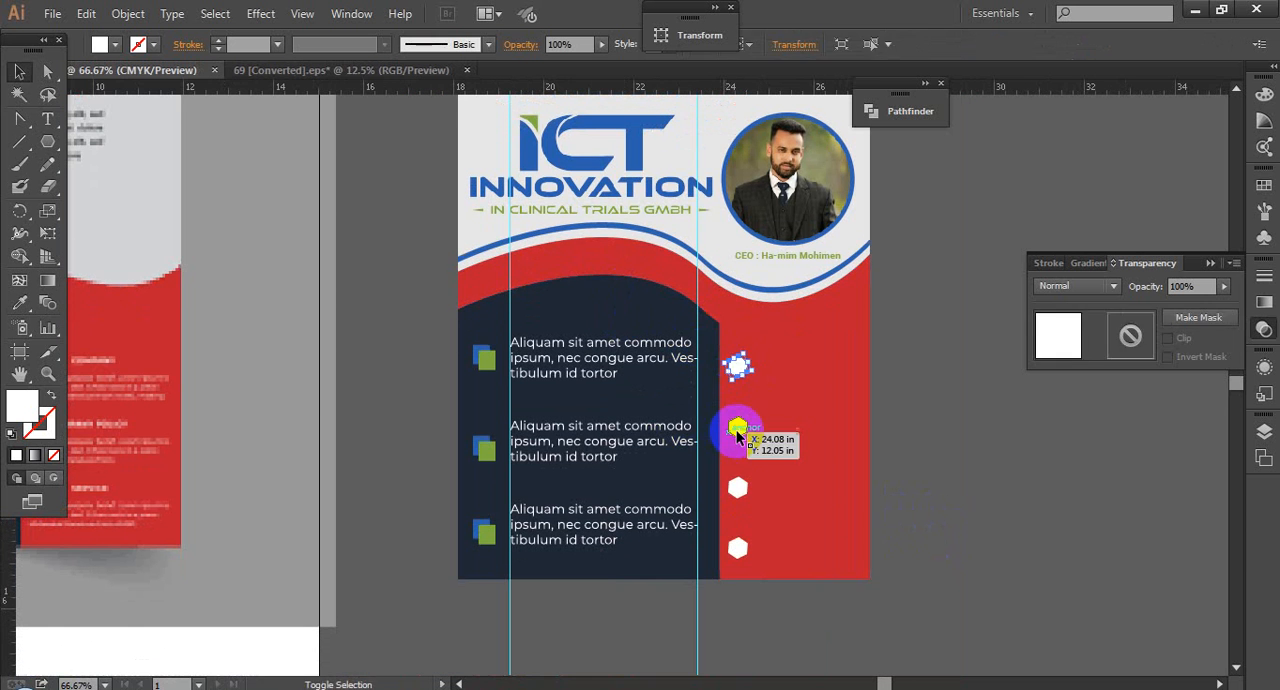
shift+click(737, 427)
shift+click(737, 487)
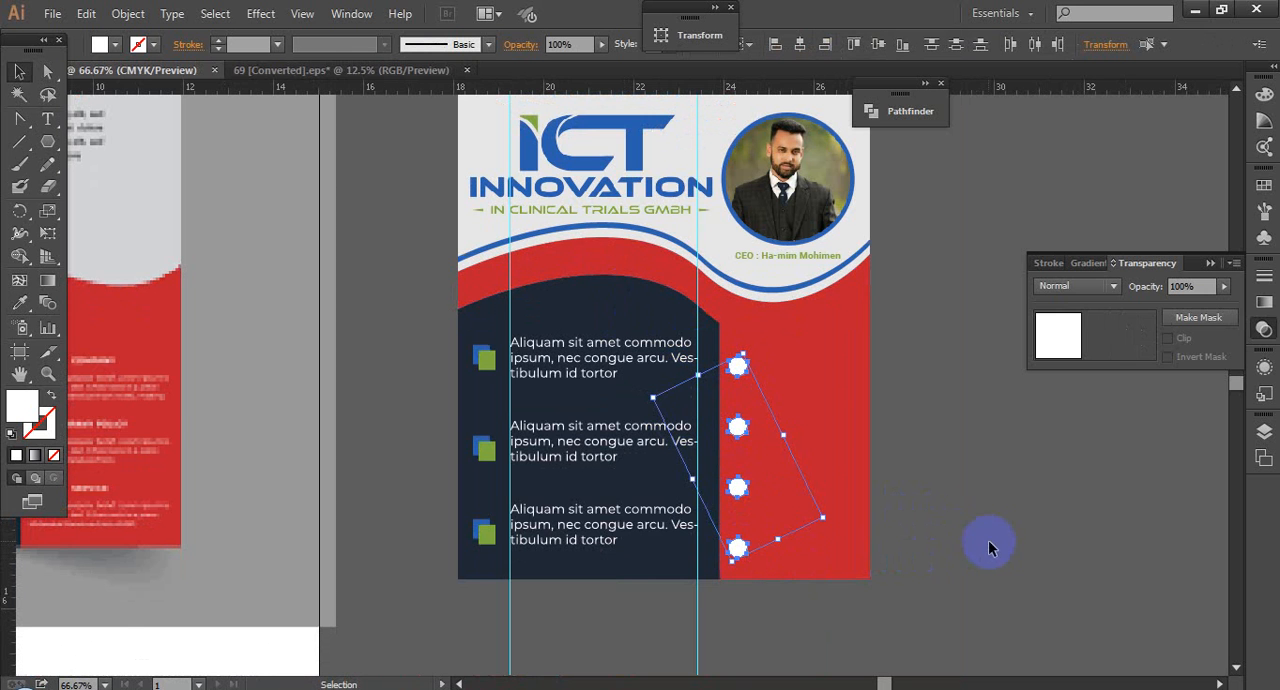
click(20, 302)
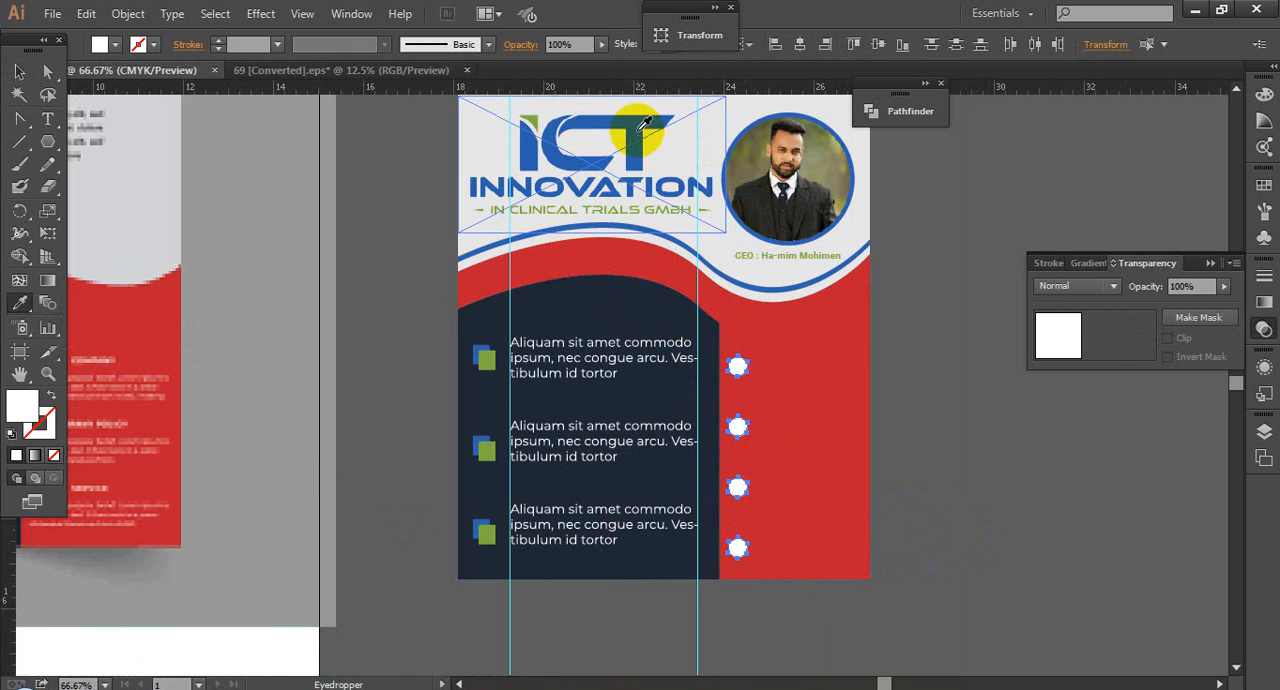
drag(645, 122, 724, 206)
drag(434, 329, 524, 370)
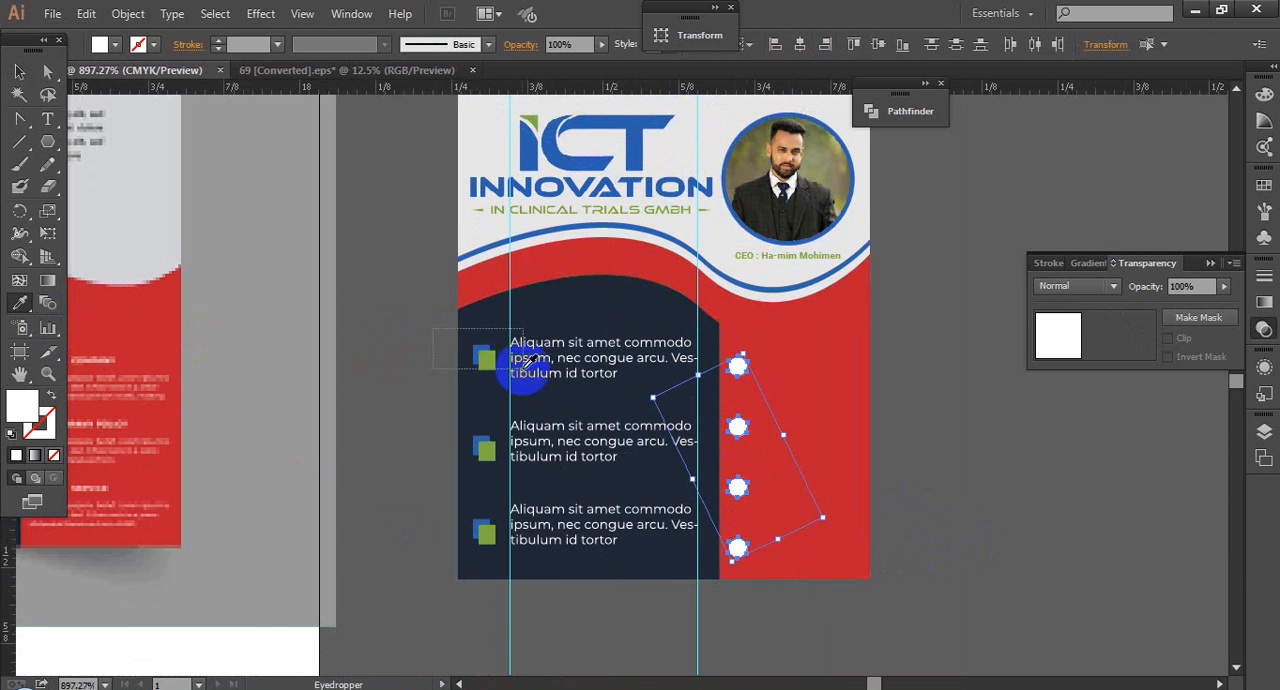
click(561, 375)
click(22, 74)
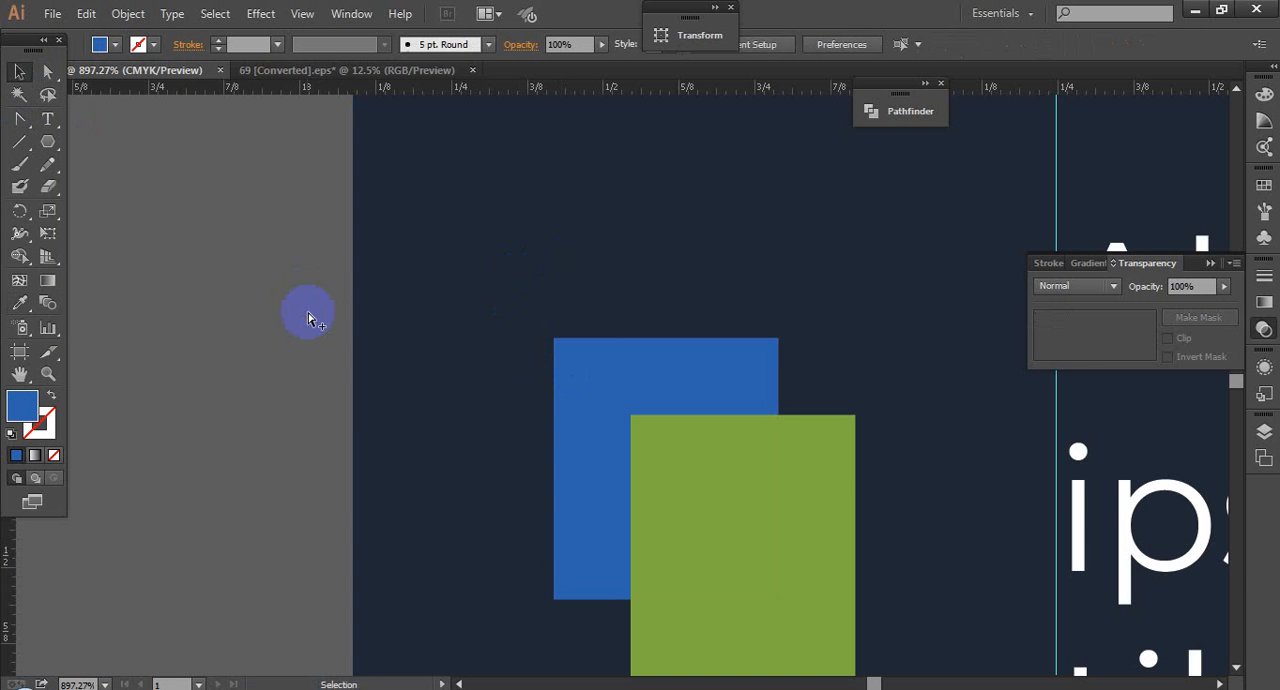
key(ctrl+1)
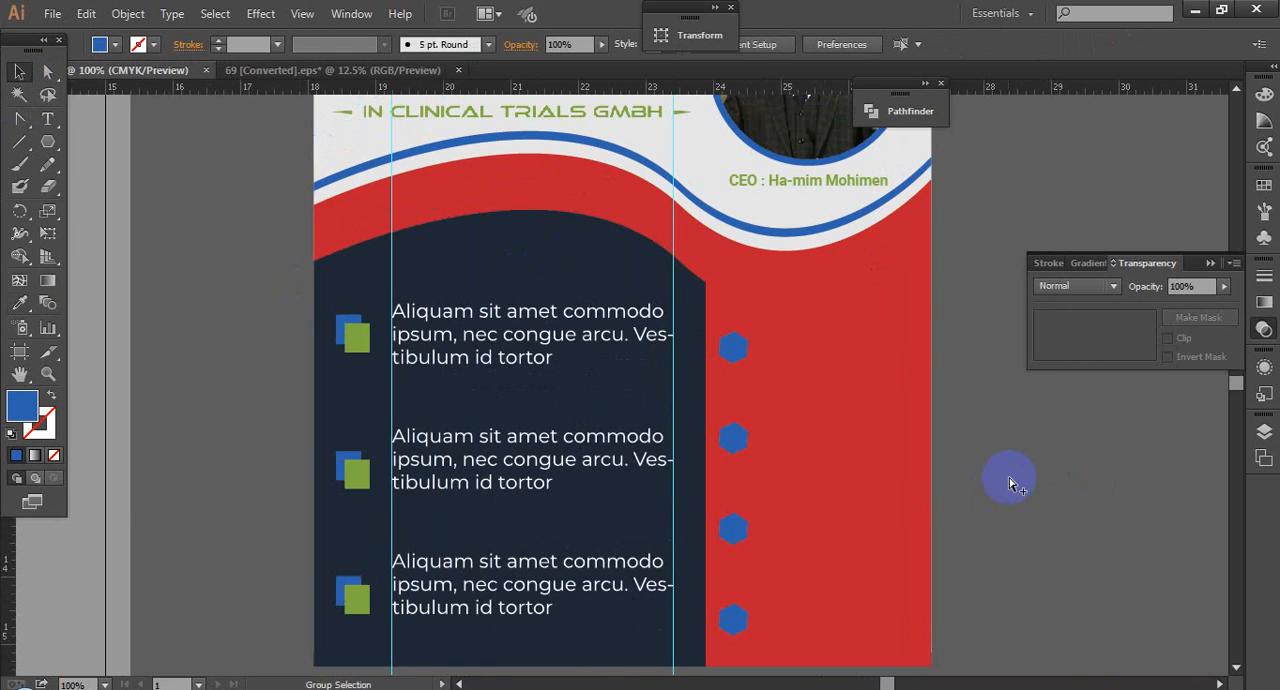
Step: Switch to the reference document 69 [Converted].eps and ungroup the red panel's icons, headings and paragraphs
scroll(1010, 482, down, 2)
drag(1066, 500, 983, 498)
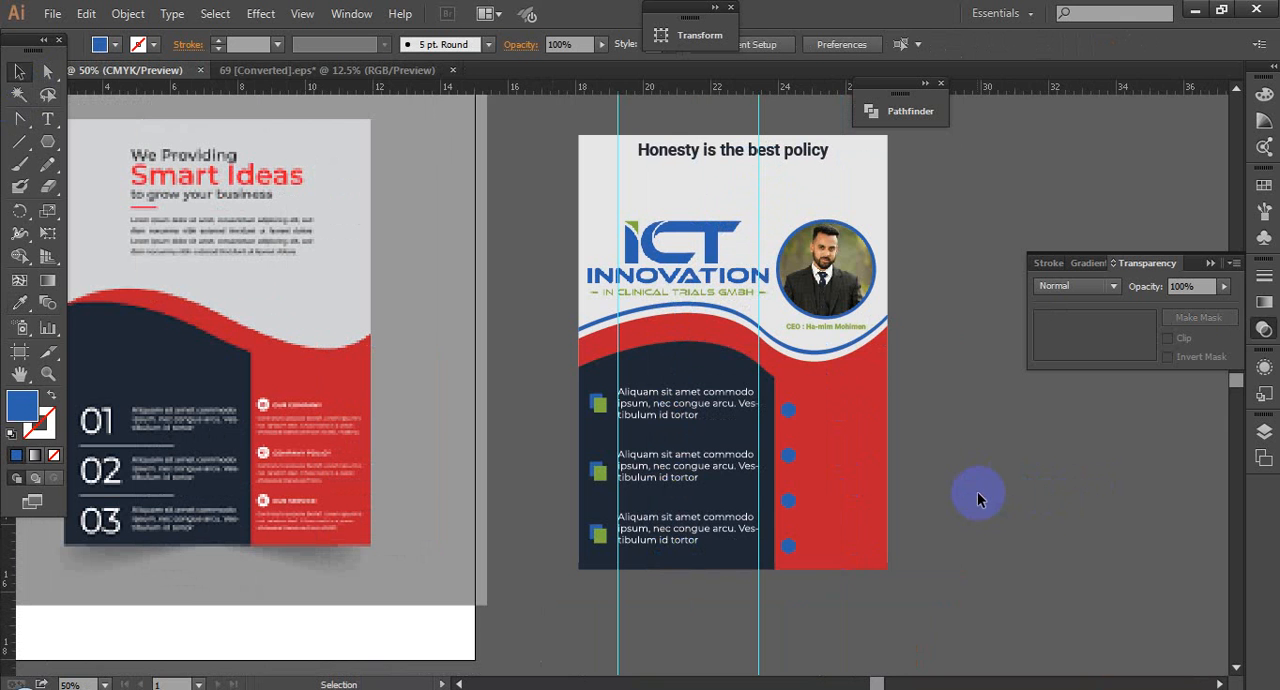
click(288, 70)
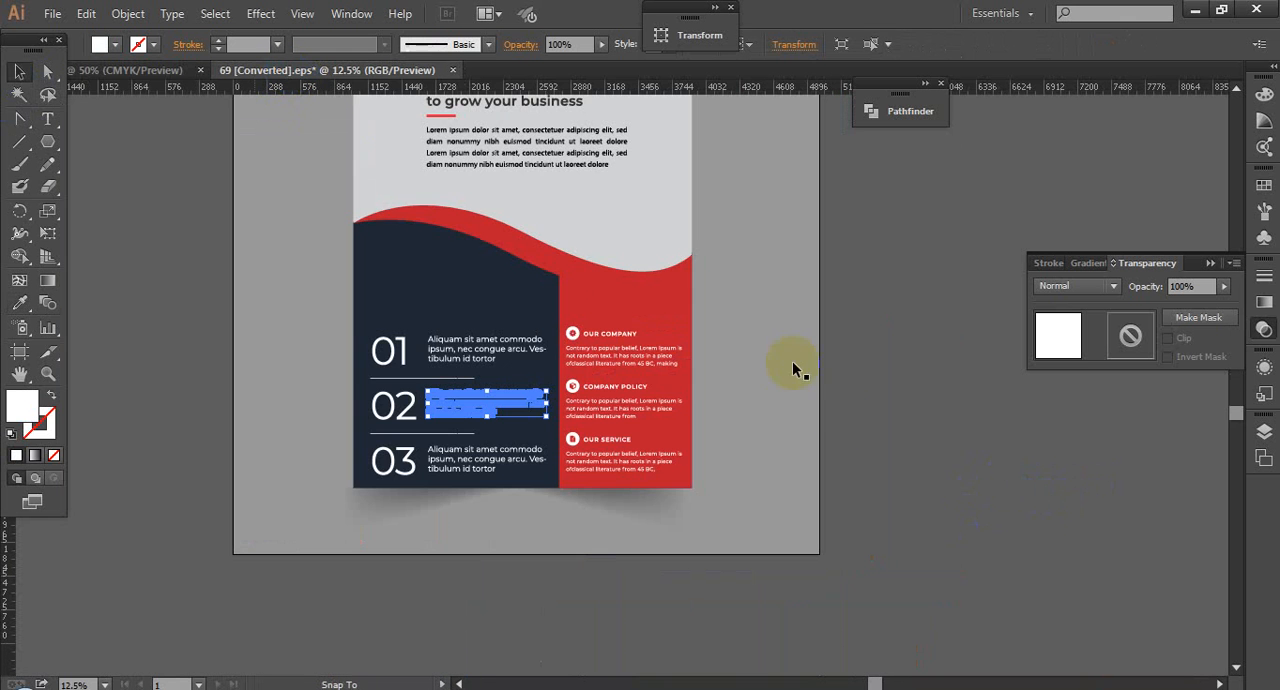
drag(535, 295, 687, 392)
click(526, 328)
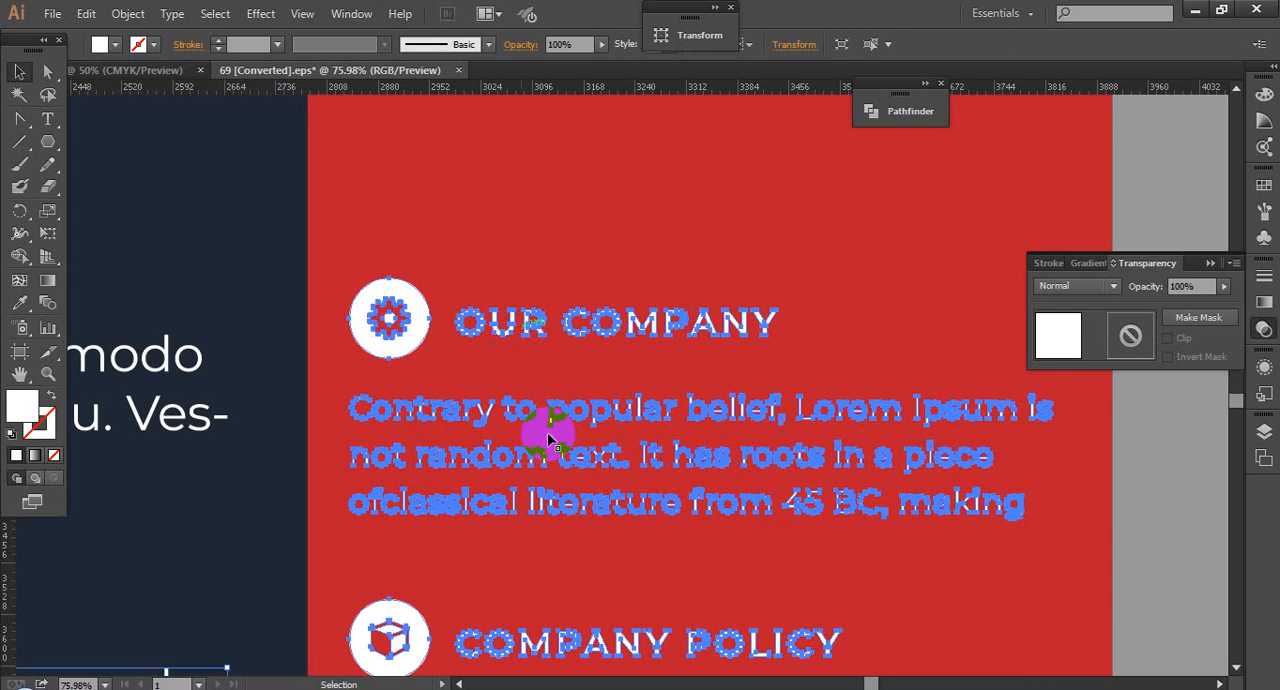
right_click(575, 413)
click(634, 498)
scroll(645, 505, down, 3)
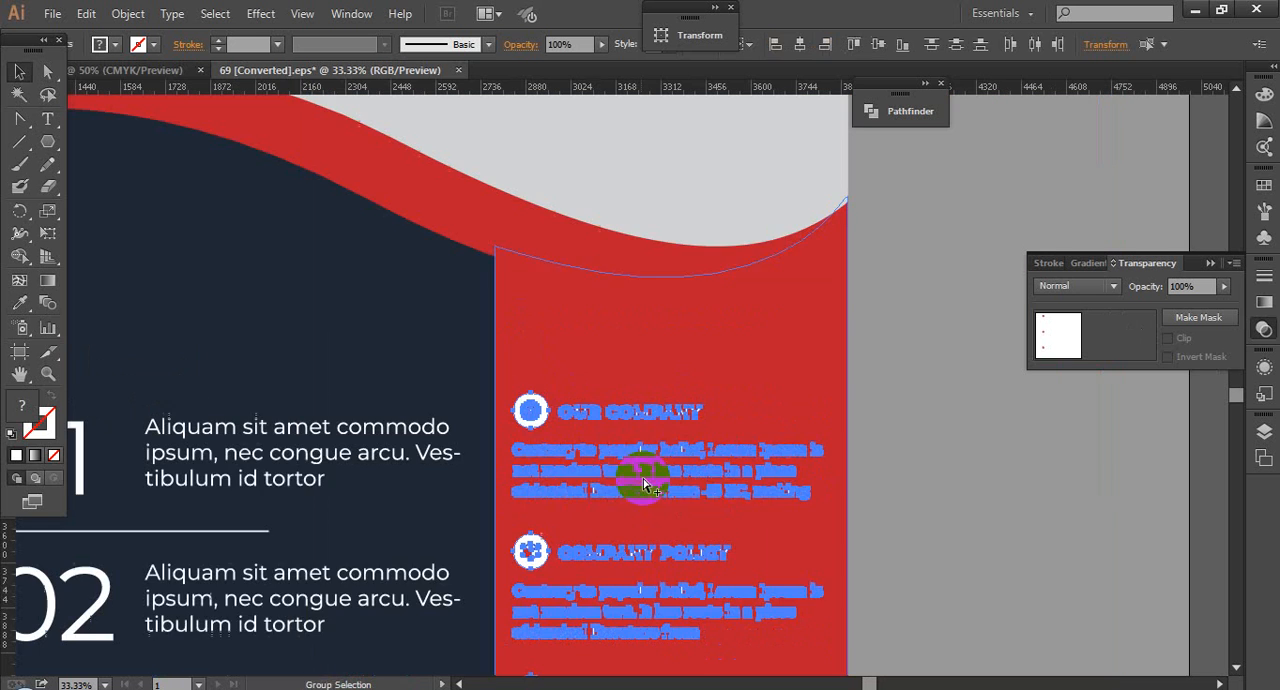
click(968, 543)
Step: Copy the reference's OUR COMPANY heading and its paragraph into the ICT Innovation flyer document
drag(691, 492, 674, 454)
click(598, 424)
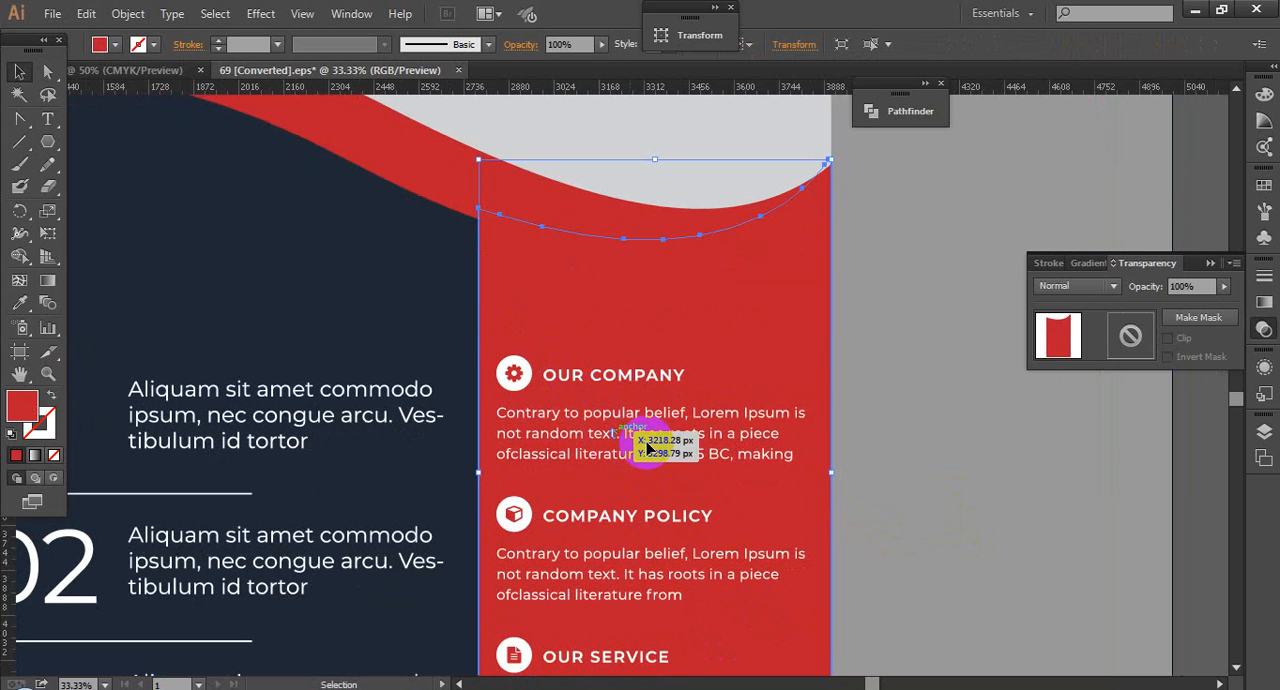
click(648, 424)
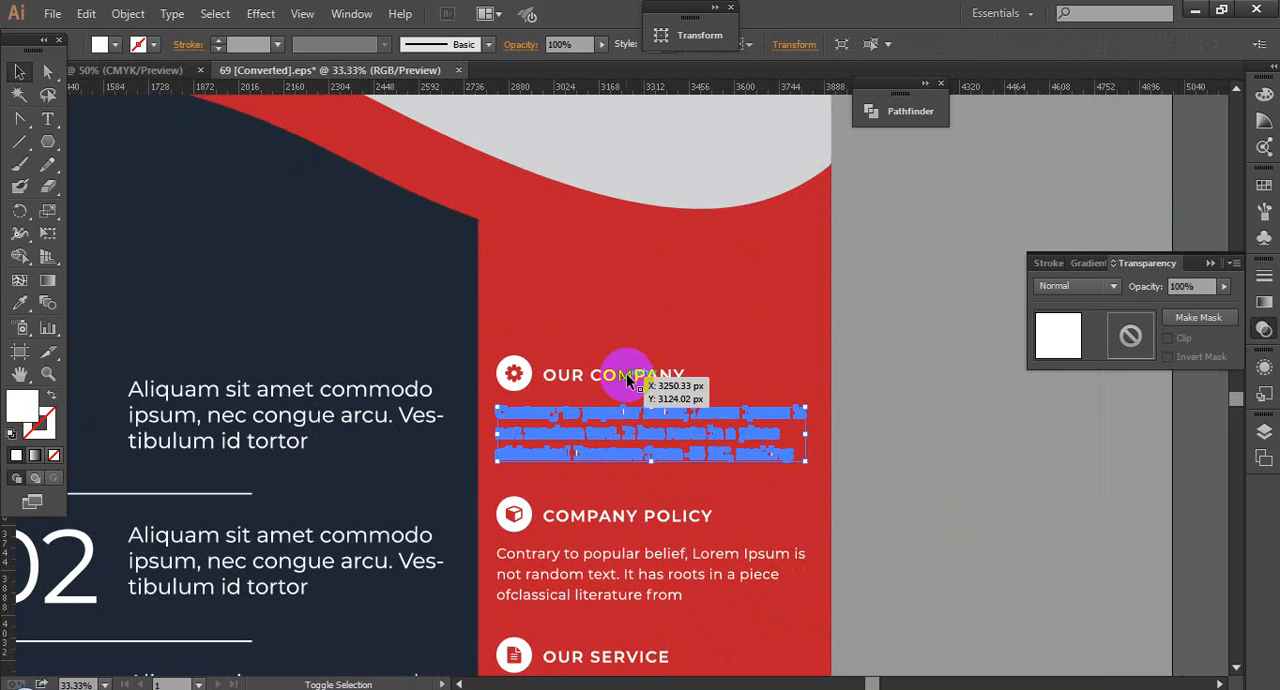
shift+click(626, 373)
drag(617, 452, 231, 51)
drag(107, 76, 1036, 528)
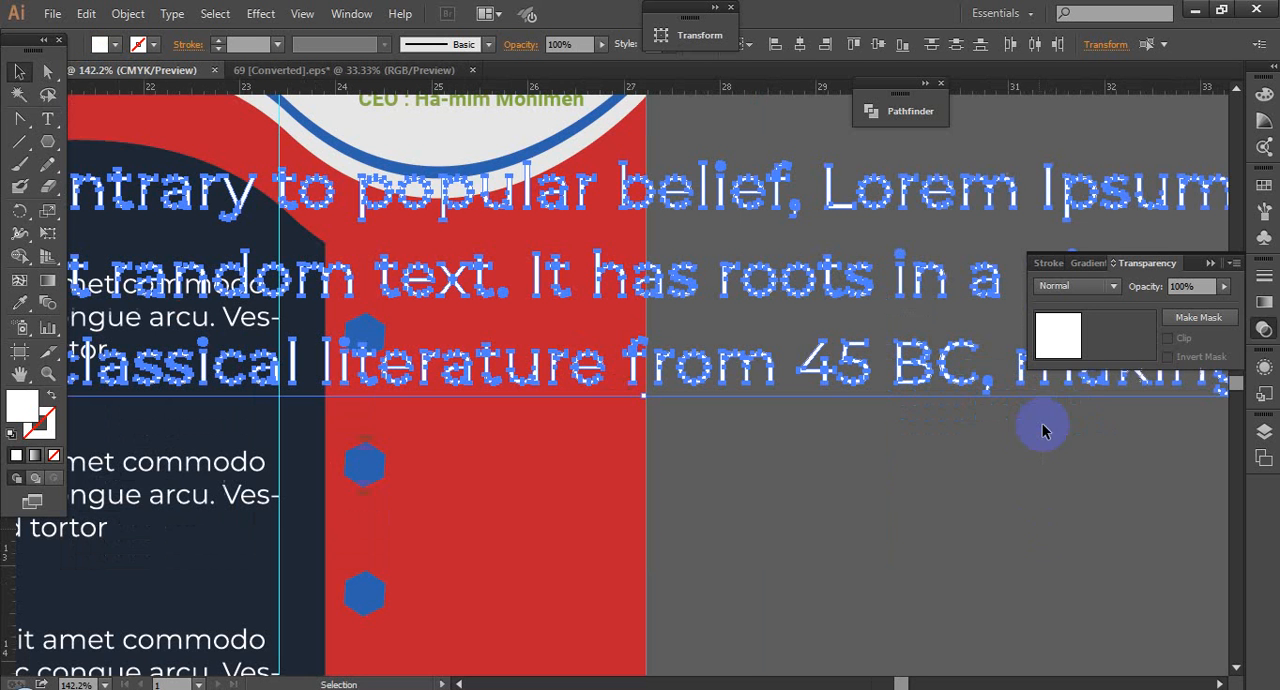
Step: Shrink the pasted heading and paragraph to fit the red panel and place them beside the first hexagon
drag(383, 425, 467, 364)
drag(583, 389, 638, 424)
click(747, 470)
key(ctrl+space)
drag(747, 470, 790, 490)
drag(399, 323, 676, 347)
click(558, 327)
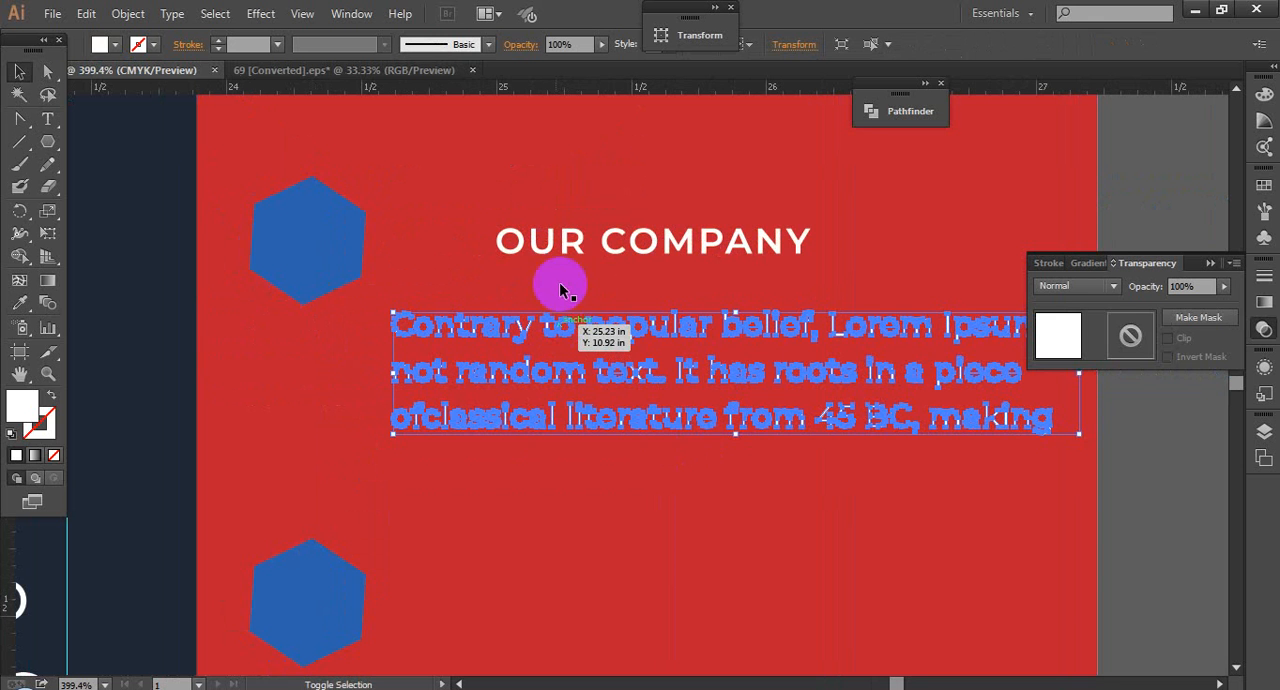
click(566, 240)
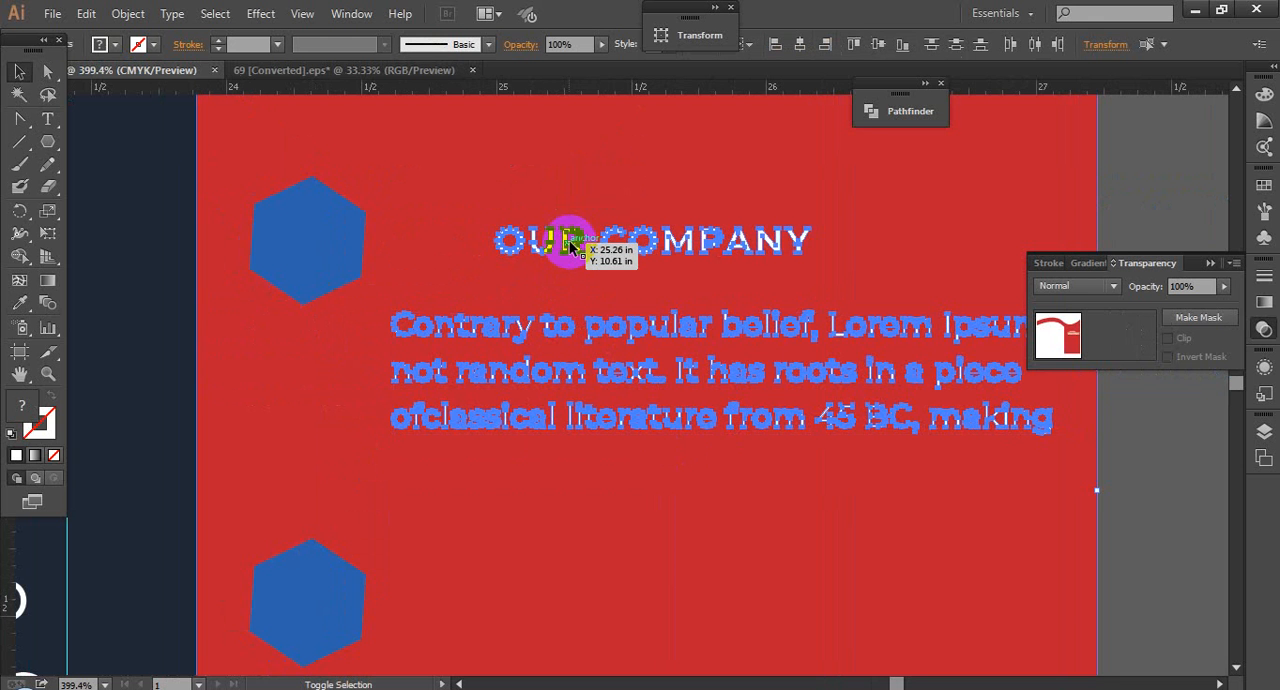
drag(568, 245, 531, 244)
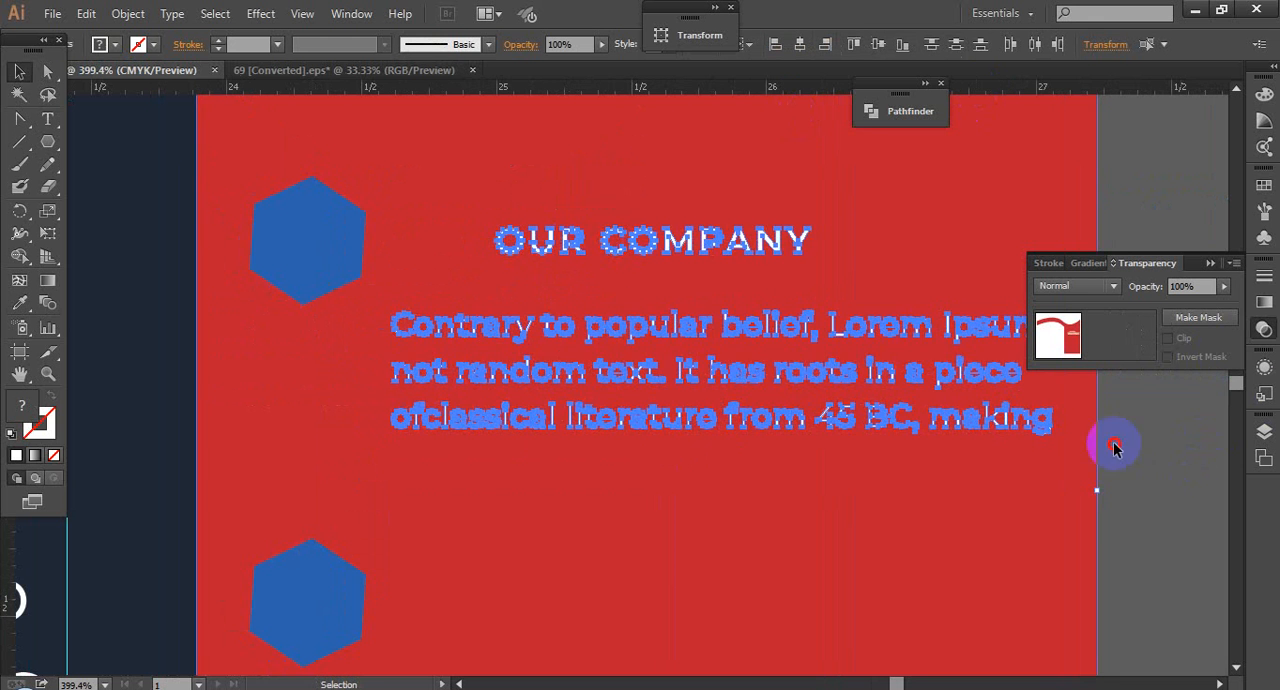
click(1115, 449)
Step: Group the OUR COMPANY heading with its paragraph and shift them slightly closer to the first hexagon
click(768, 325)
shift+click(718, 247)
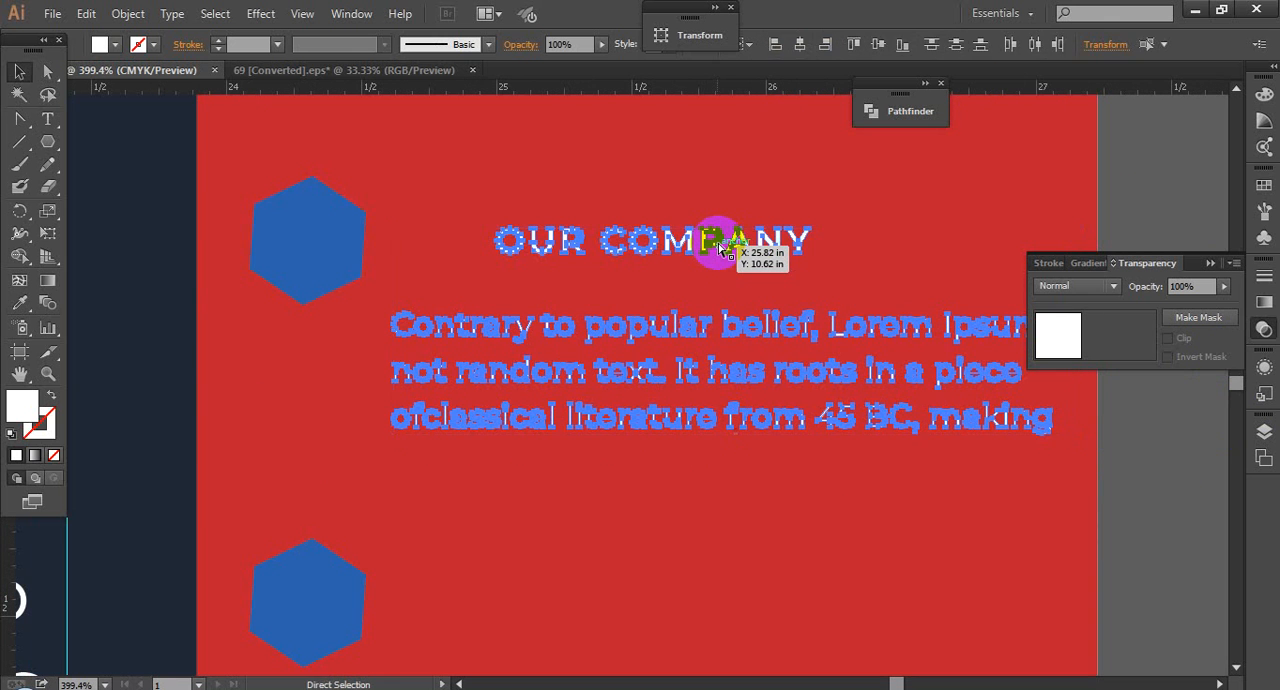
drag(722, 246, 704, 247)
Step: Duplicate the heading and paragraph group straight down twice, beside the second and third hexagons, and deselect
scroll(654, 321, down, 2)
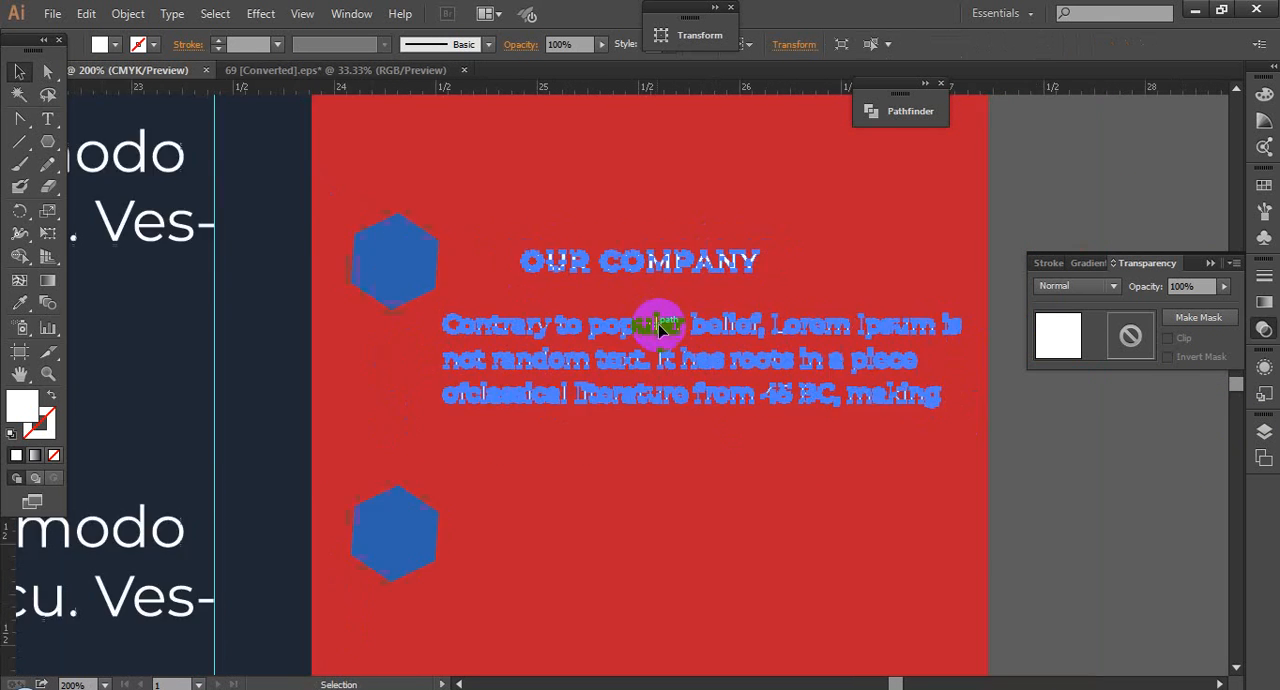
drag(672, 343, 645, 456)
key(ctrl+d)
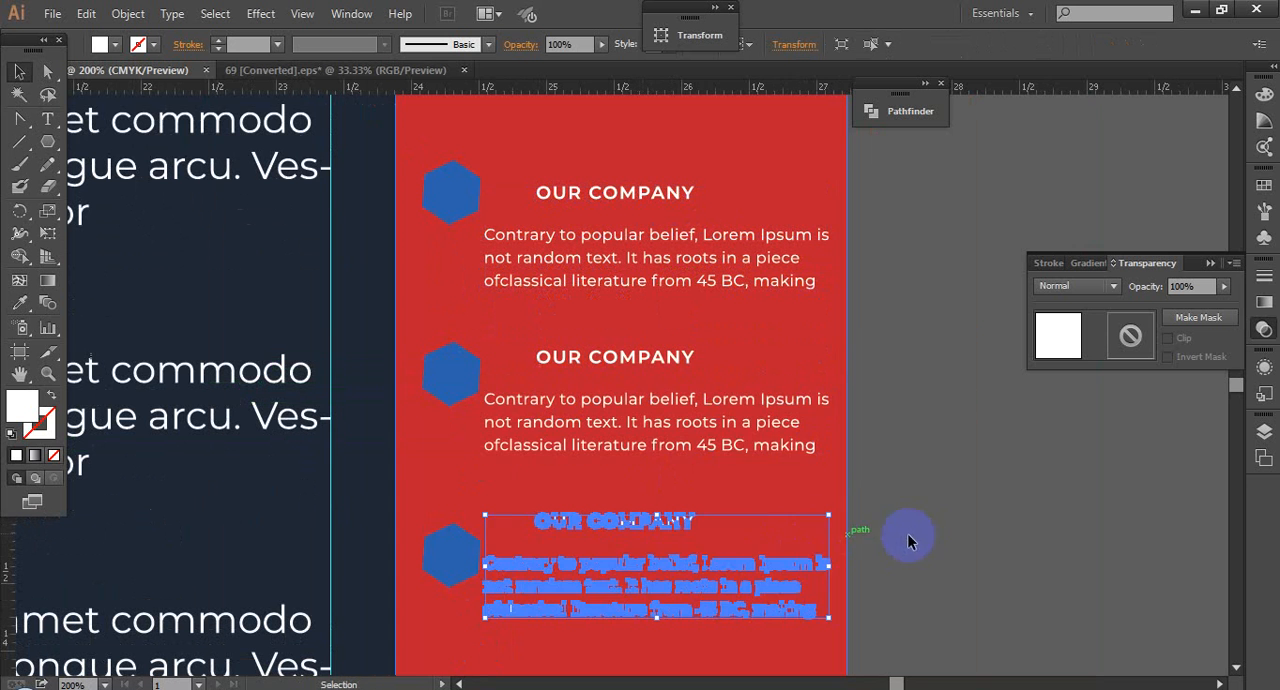
click(943, 500)
scroll(938, 490, down, 1)
click(583, 560)
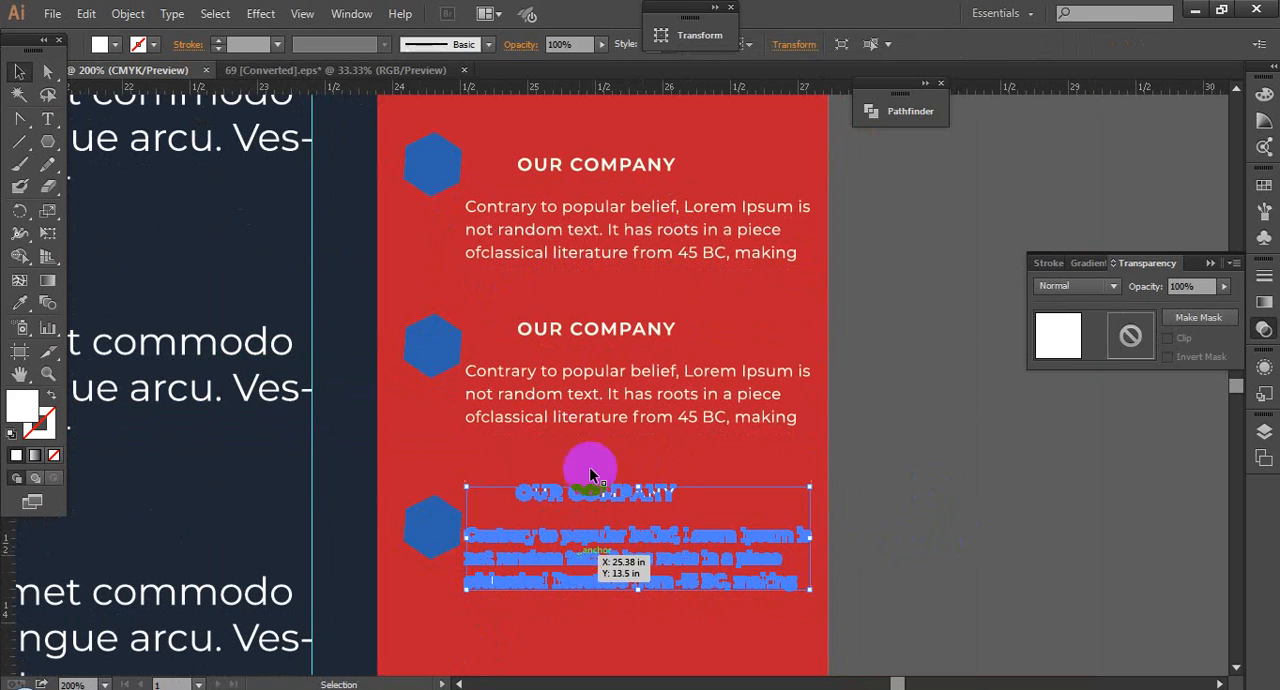
shift+click(590, 404)
click(868, 408)
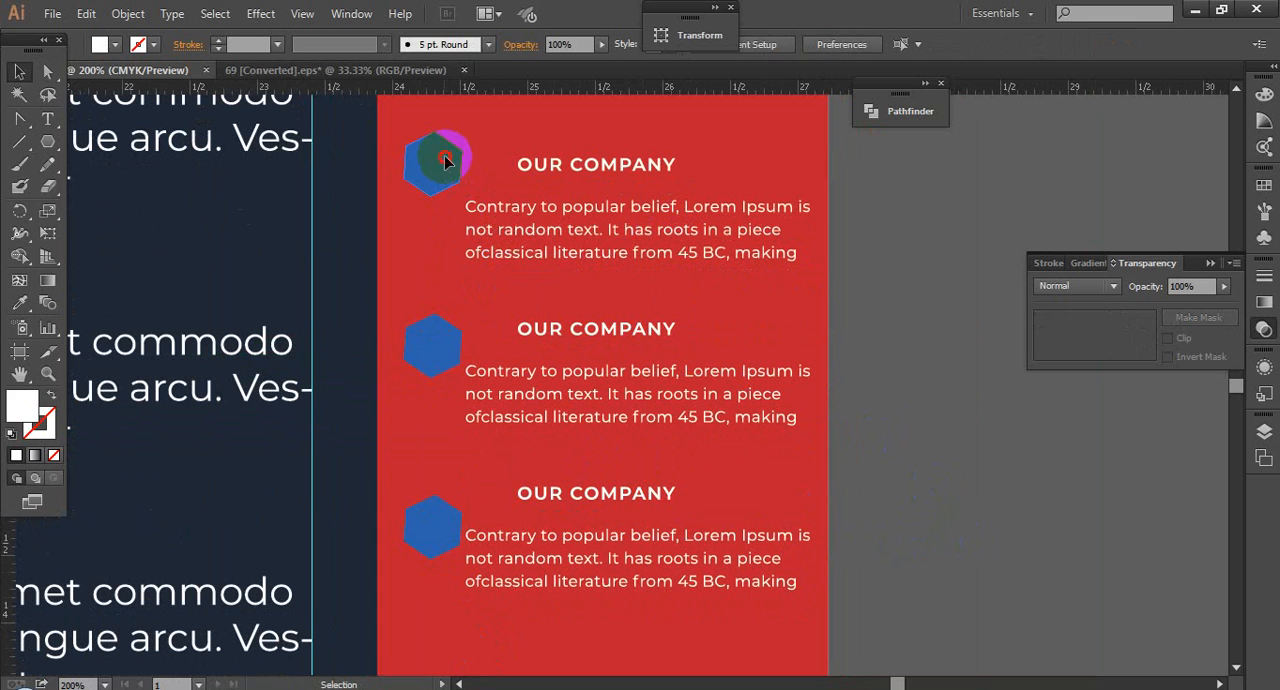
click(443, 163)
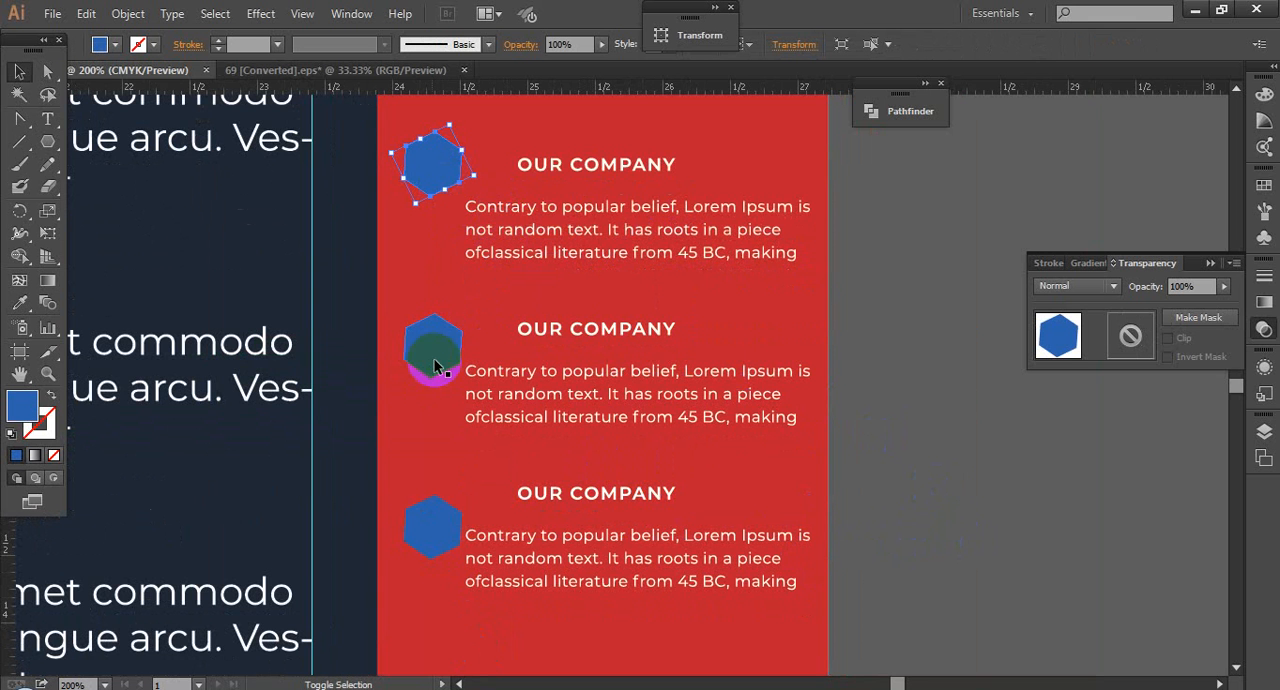
click(574, 207)
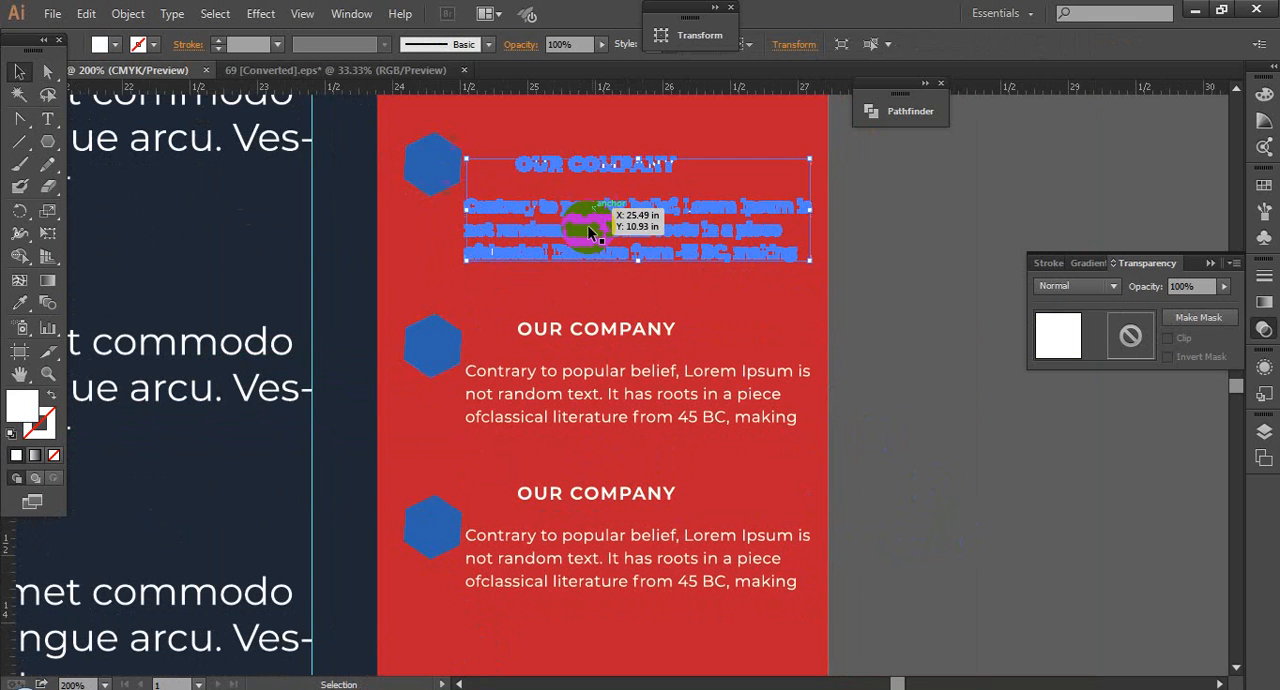
shift+click(595, 333)
Step: Lower the third text block slightly and distribute the three text blocks evenly by their vertical centres
click(628, 540)
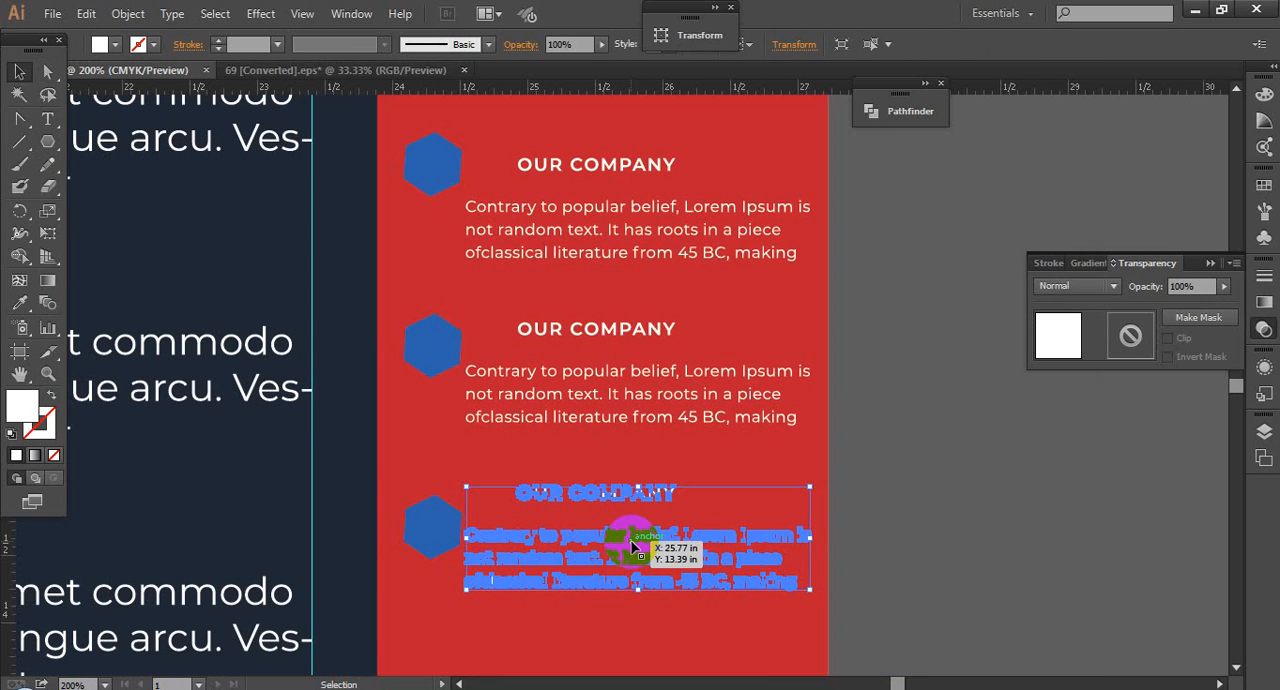
shift+click(614, 386)
shift+click(608, 215)
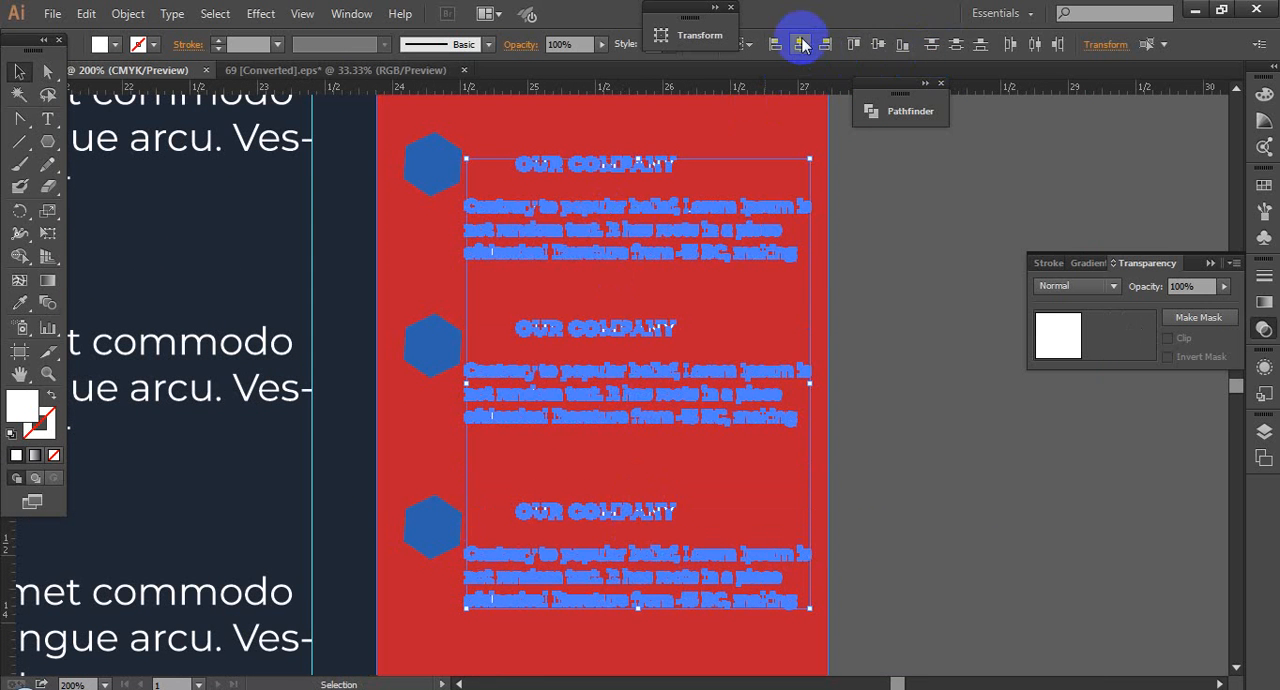
click(956, 45)
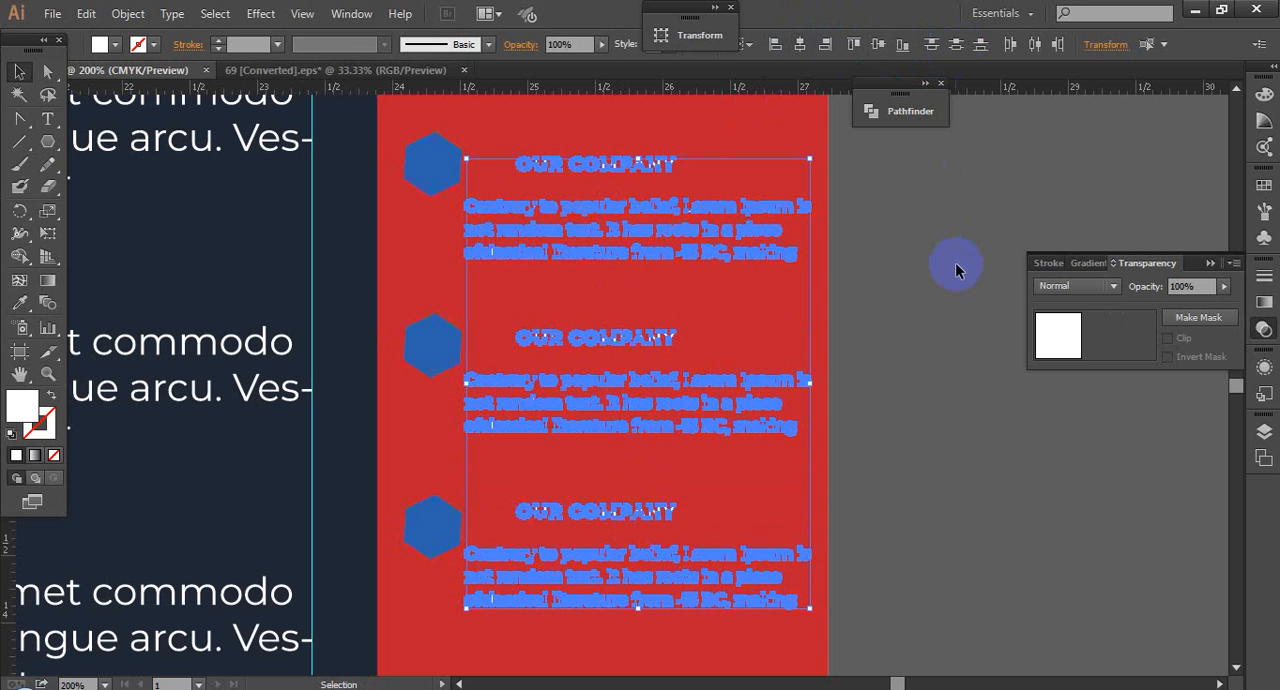
Step: Group the three text blocks together, and group the upper three hexagons as a separate set
click(423, 160)
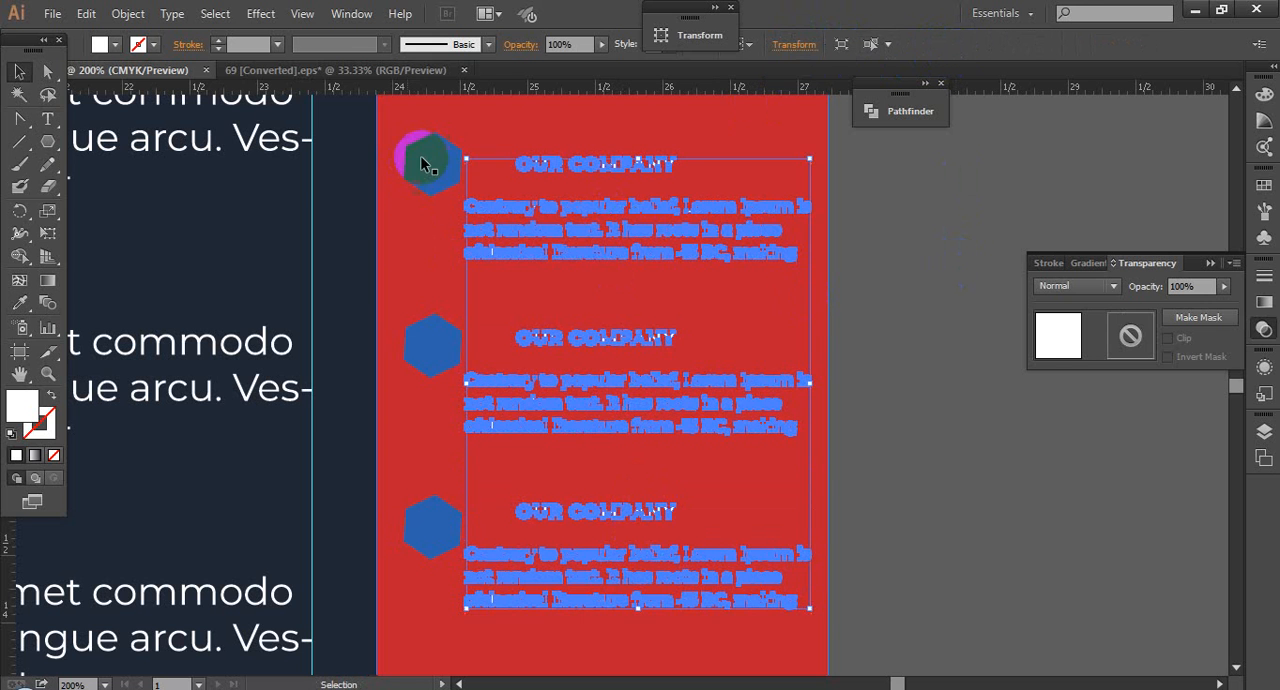
shift+click(440, 345)
shift+click(445, 520)
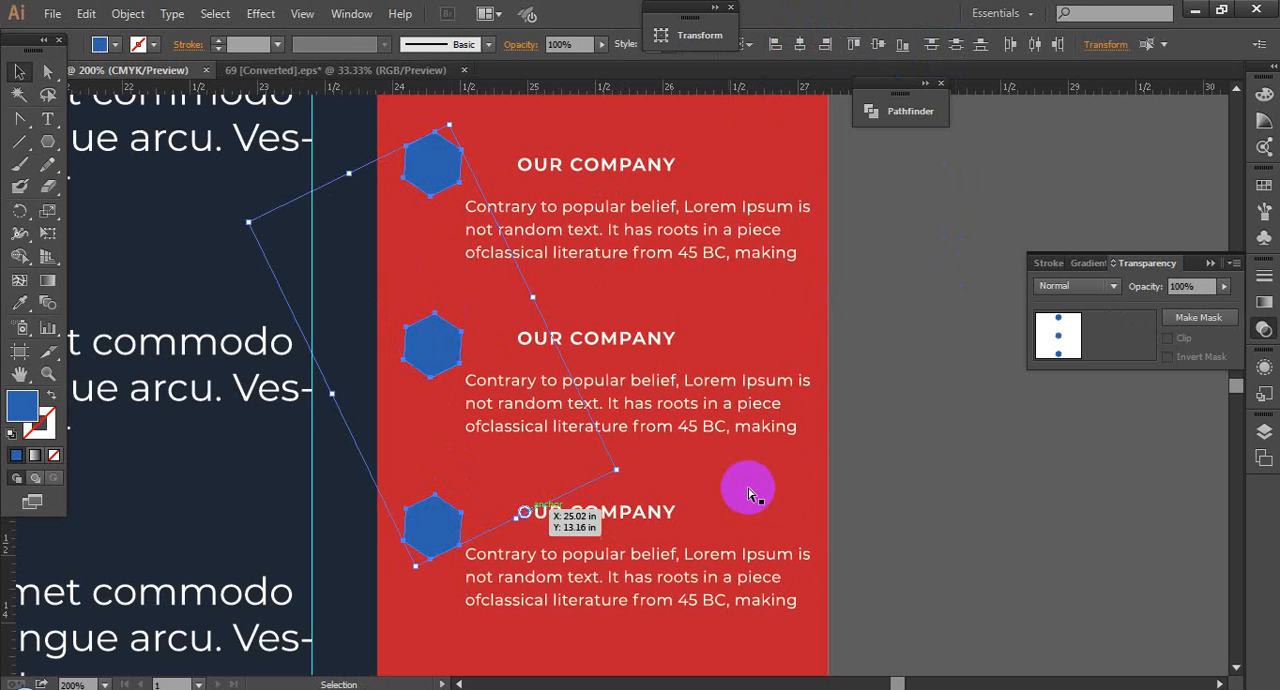
key(ctrl+g)
Step: Align the hexagon group and the text group to a common vertical centre, and deselect them
shift+click(591, 240)
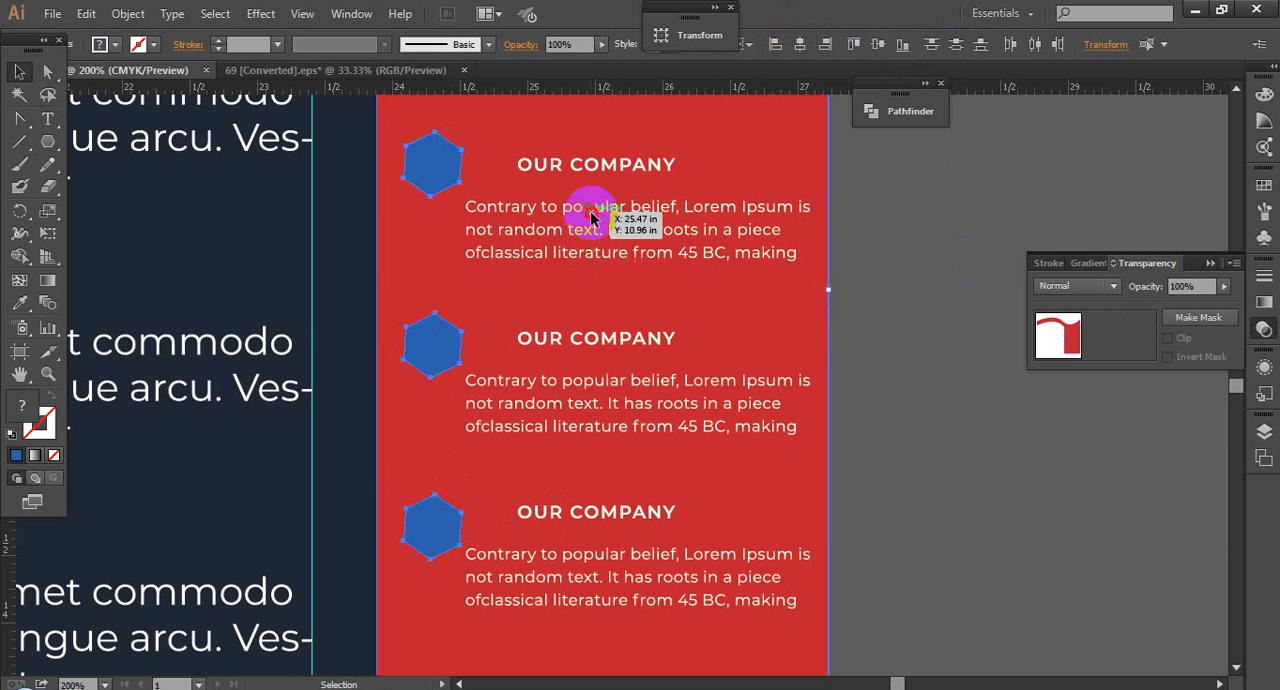
click(586, 206)
shift+click(423, 157)
click(877, 48)
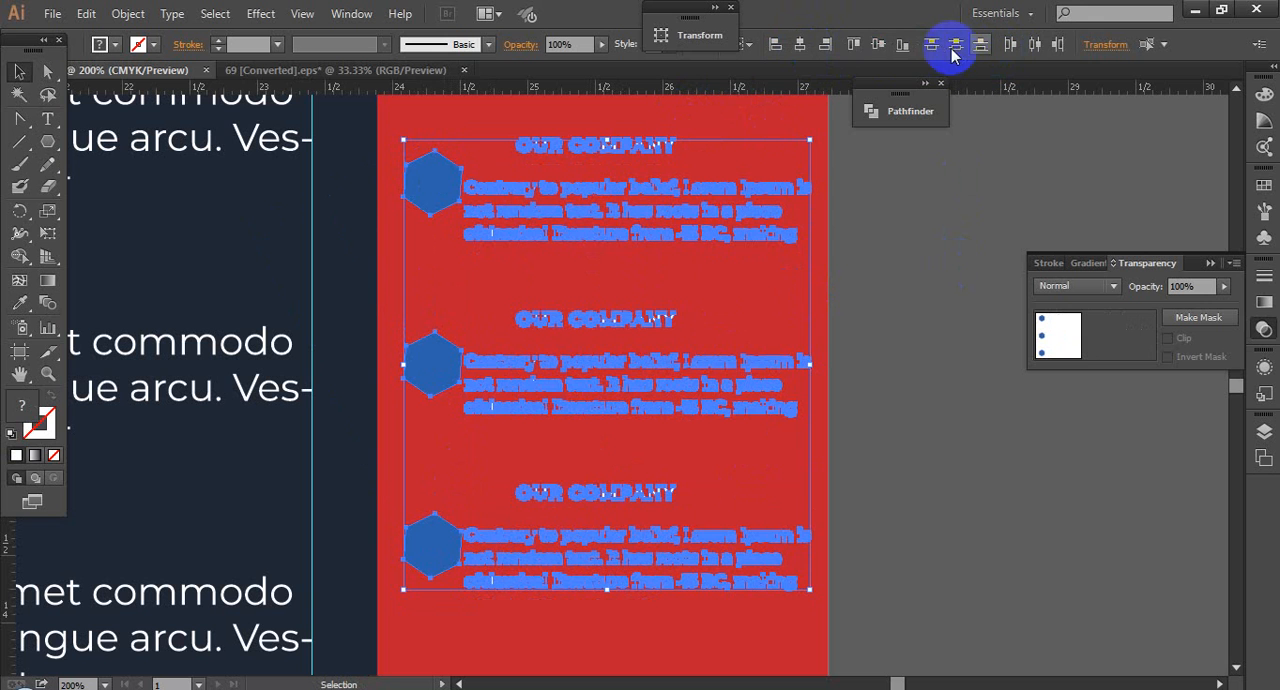
click(851, 419)
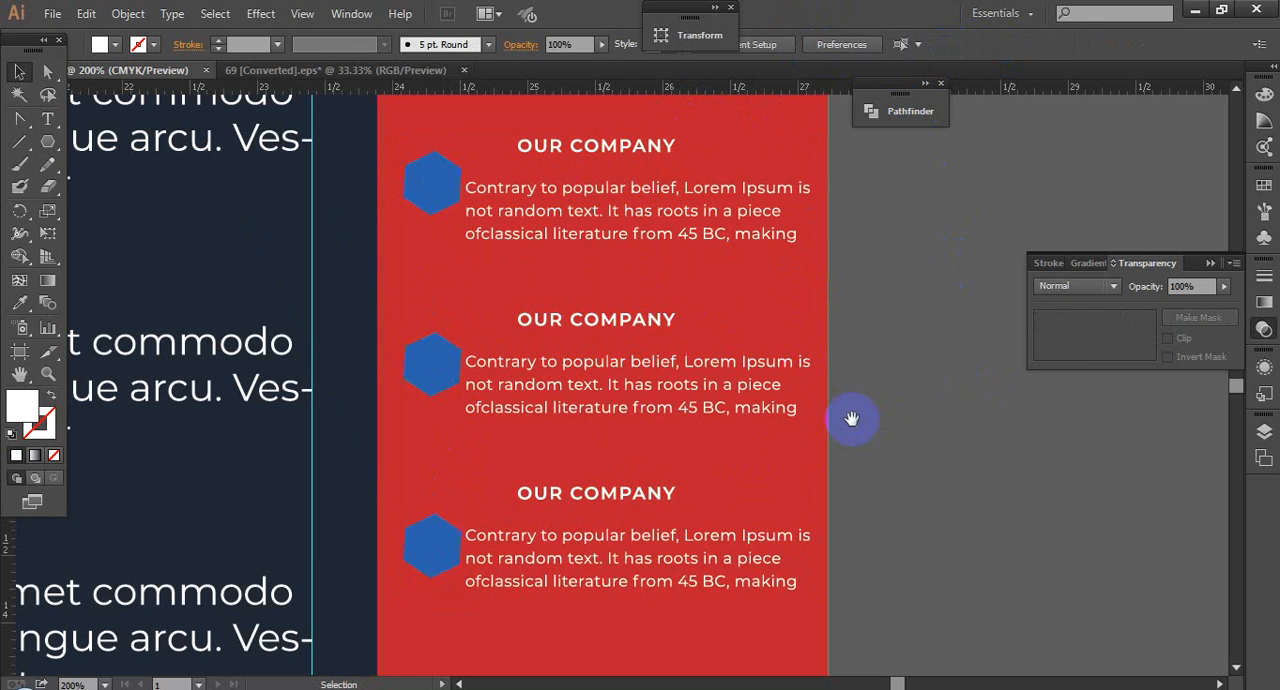
Step: Nudge the text group down until each OUR COMPANY heading is level with the middle of its hexagon
click(626, 410)
key(shift+Down)
key(shift+Down)
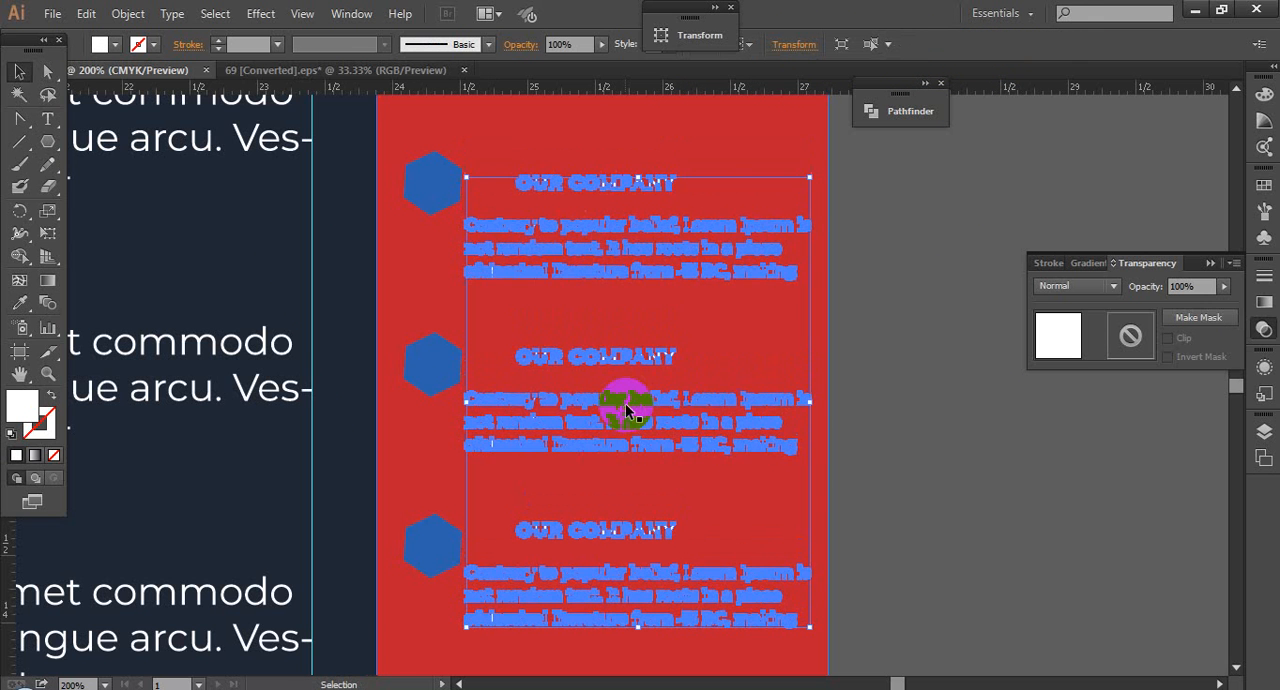
key(Down)
key(Down)
key(Up)
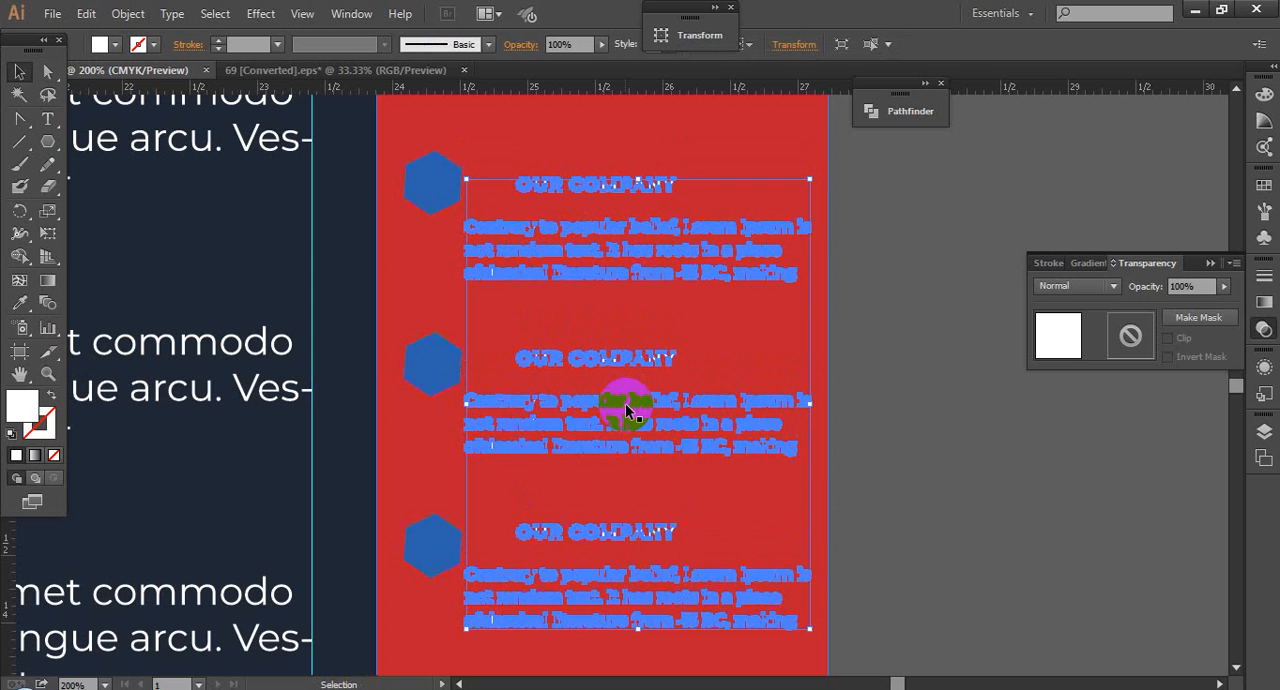
click(898, 478)
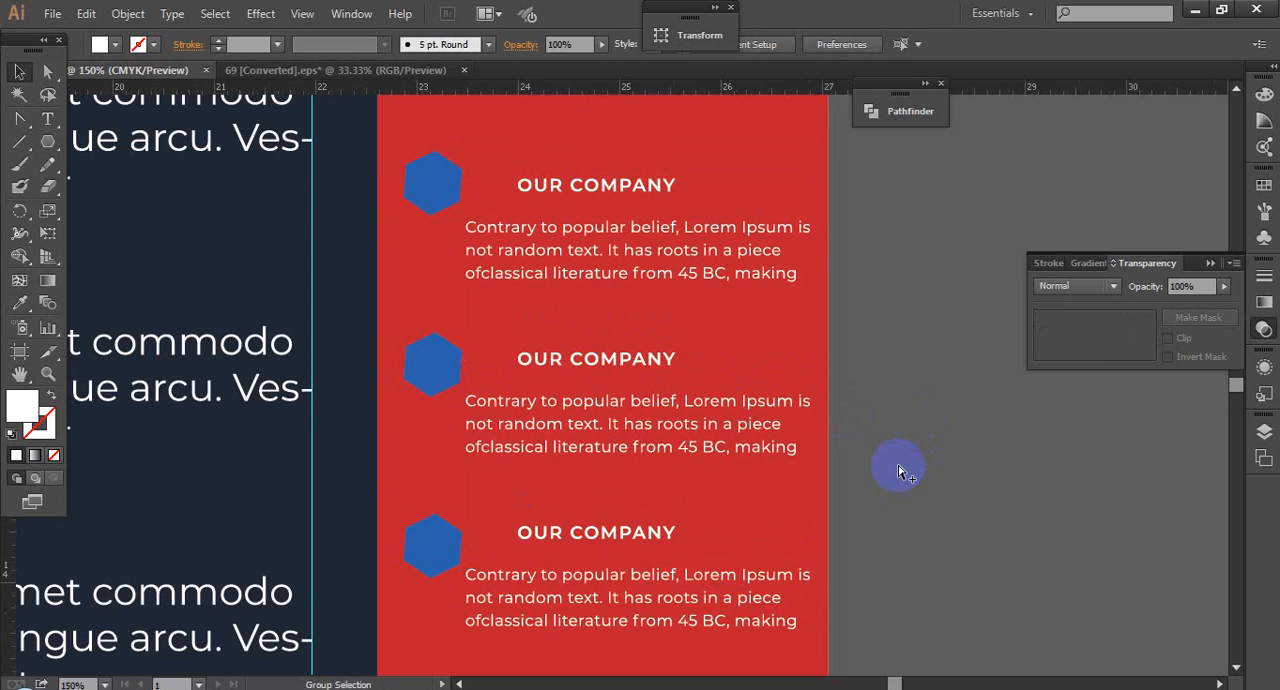
scroll(898, 482, down, 3)
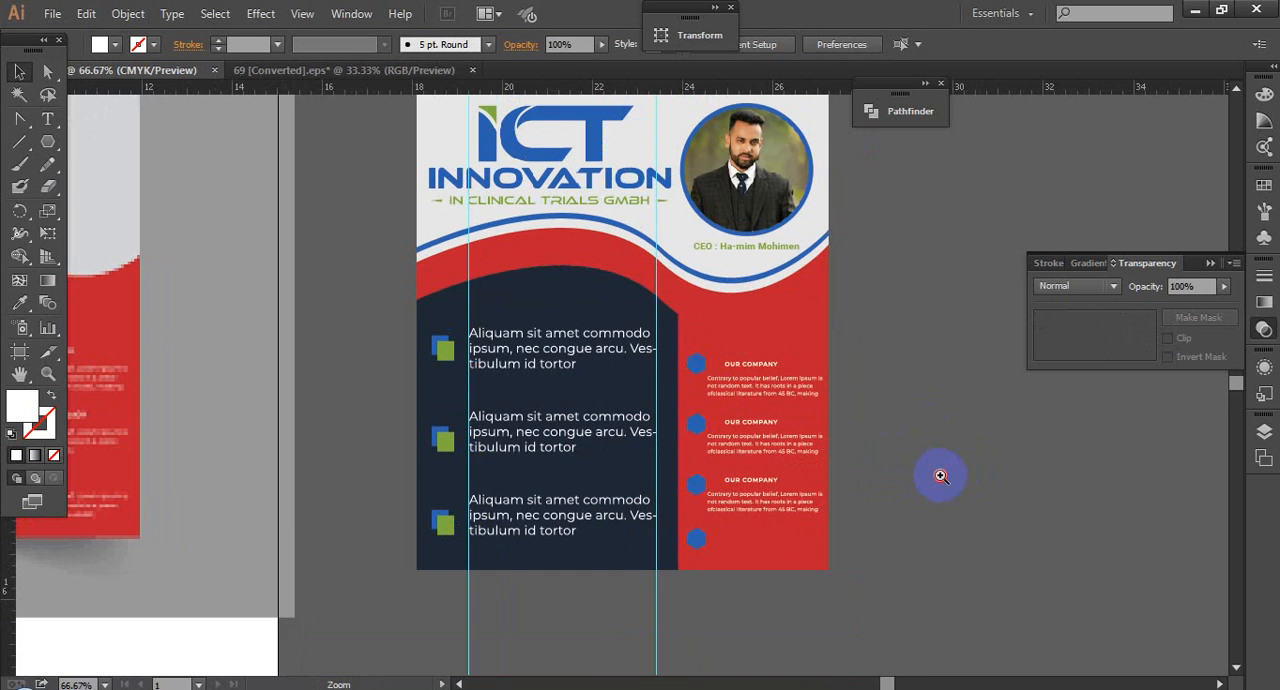
Step: Delete the spare fourth hexagon below the last OUR COMPANY block in the red panel
click(941, 476)
scroll(520, 490, left, 2)
click(413, 472)
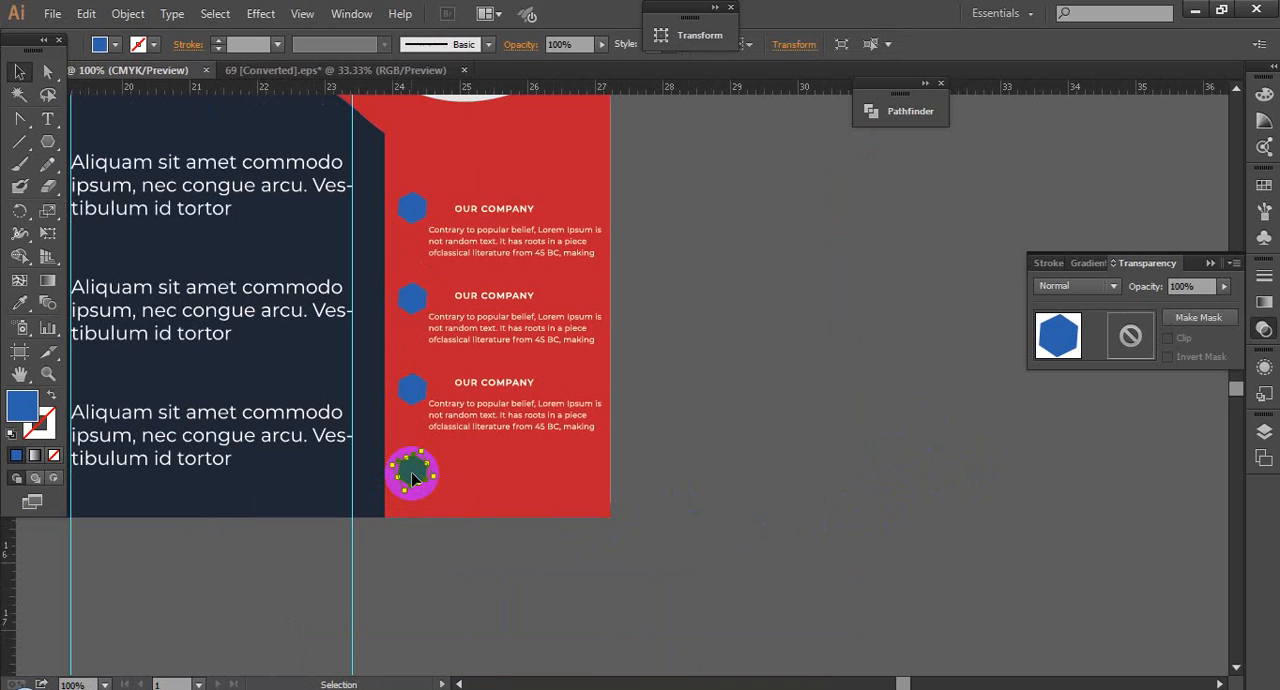
key(Delete)
scroll(754, 413, down, 1)
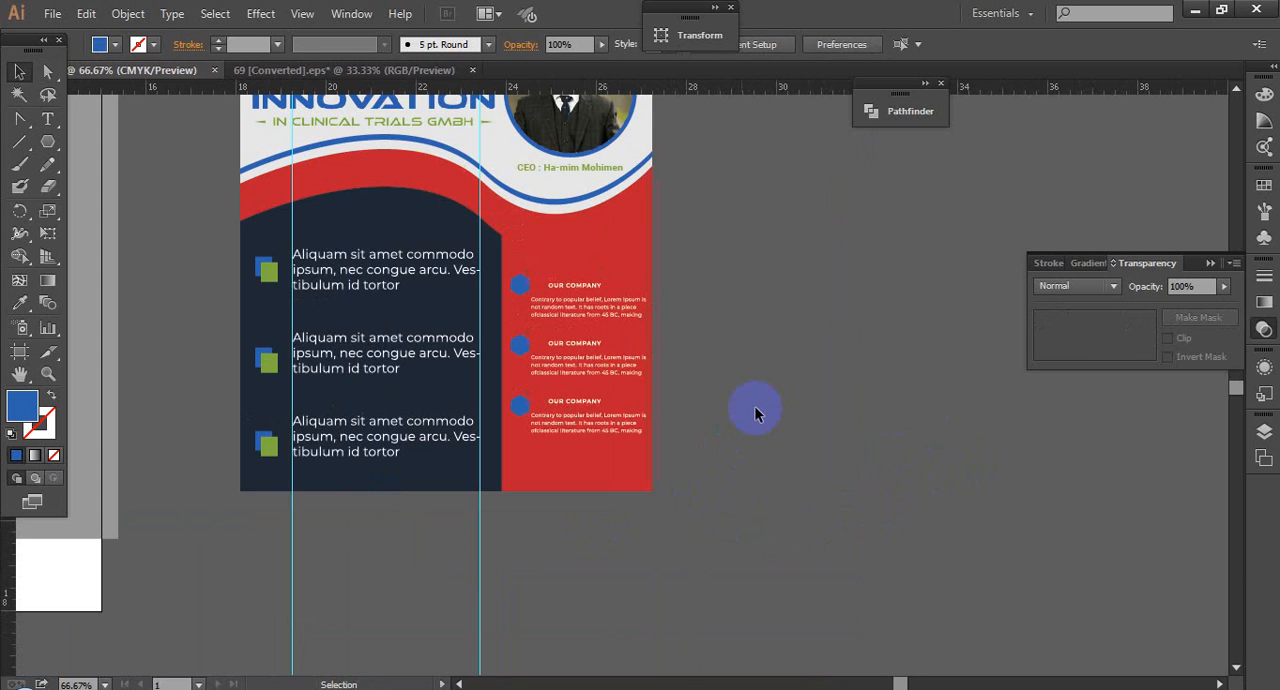
Step: Recolour the "Honesty is the best policy" headline with the blue sampled from the portrait's ring, and deselect it
drag(762, 340, 791, 357)
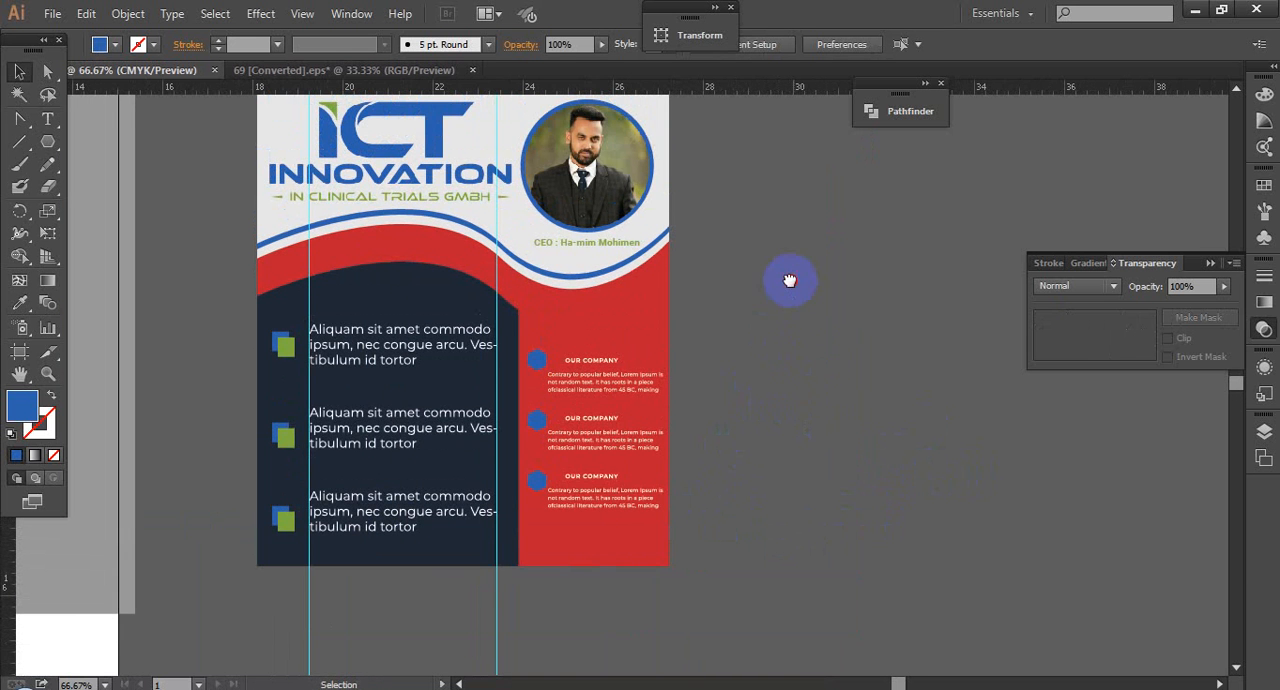
drag(790, 281, 776, 362)
scroll(777, 363, down, 1)
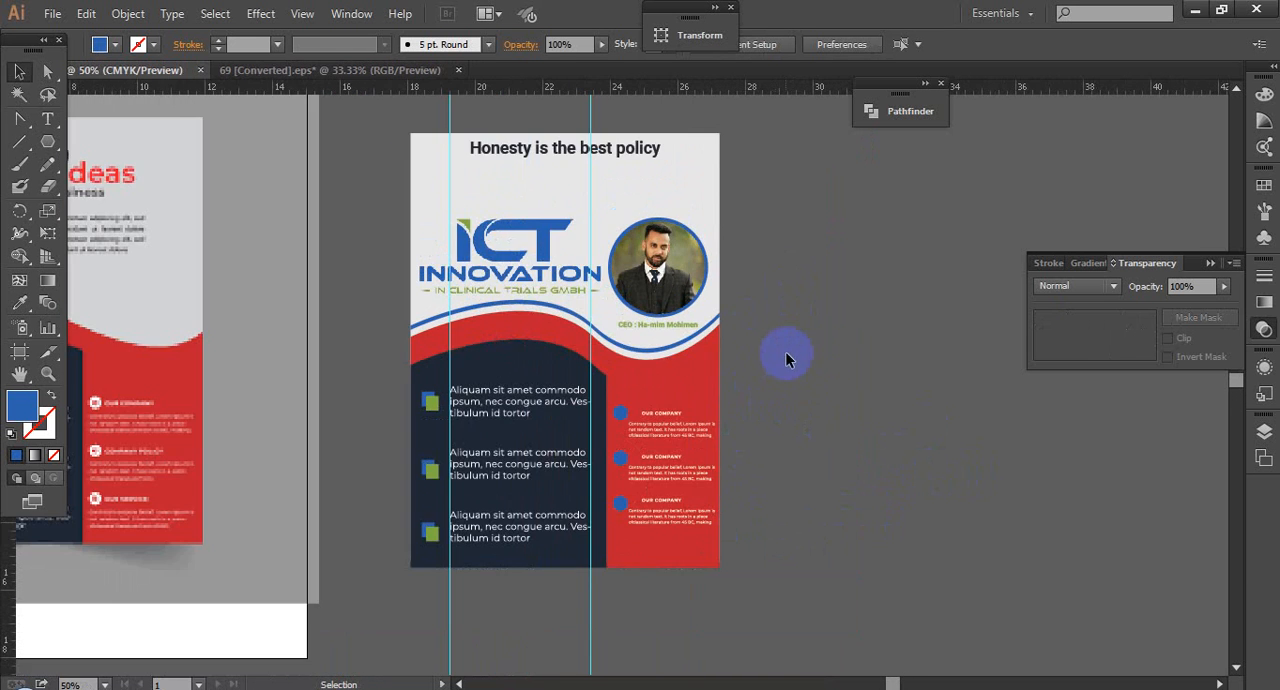
click(566, 152)
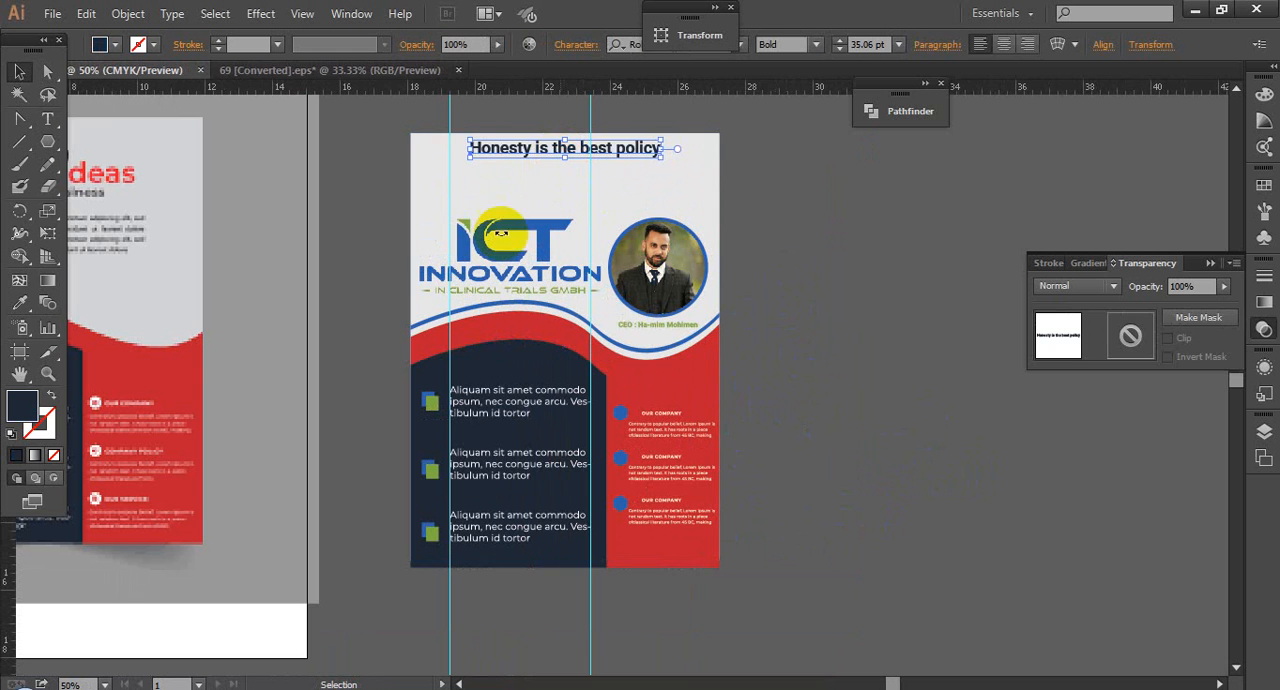
click(19, 302)
drag(618, 222, 696, 260)
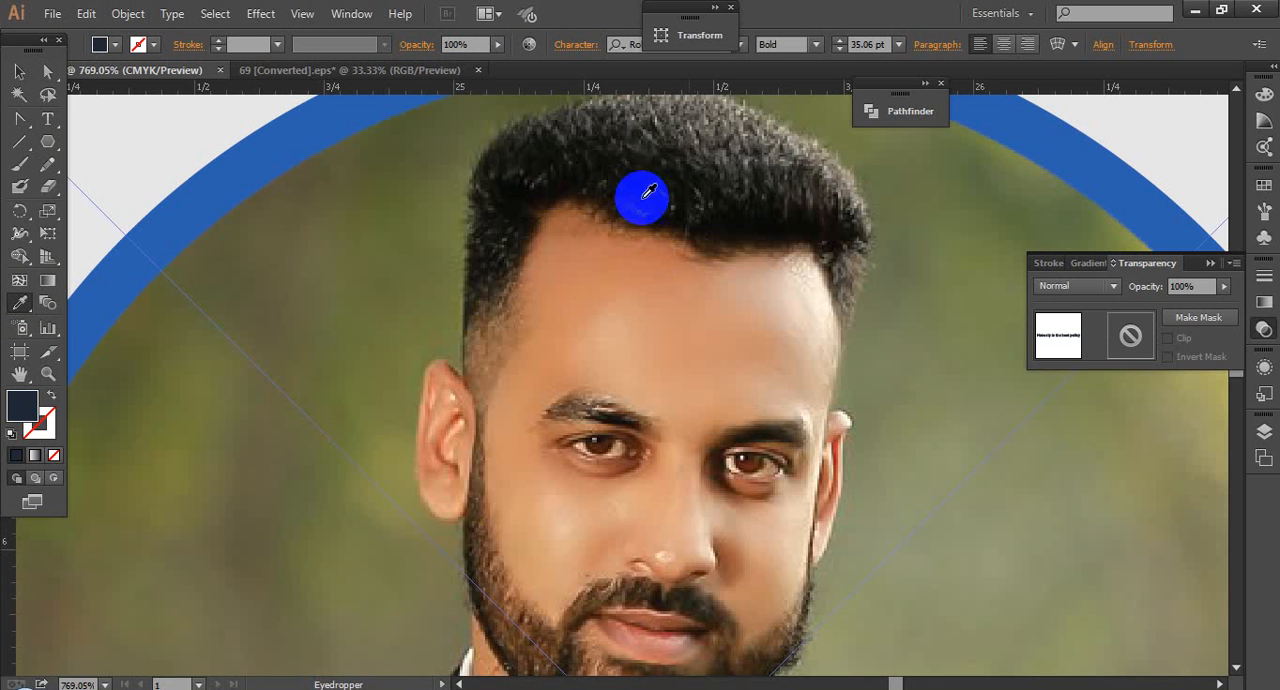
click(215, 173)
click(19, 72)
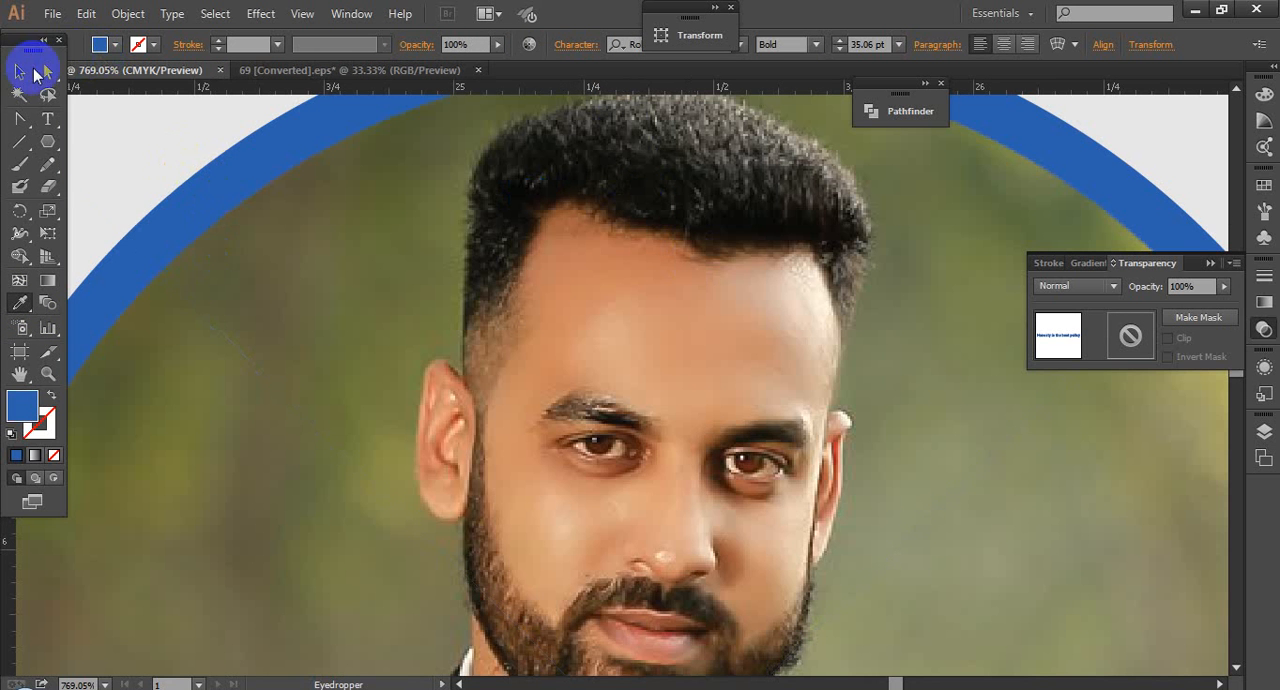
scroll(374, 257, down, 7)
click(666, 316)
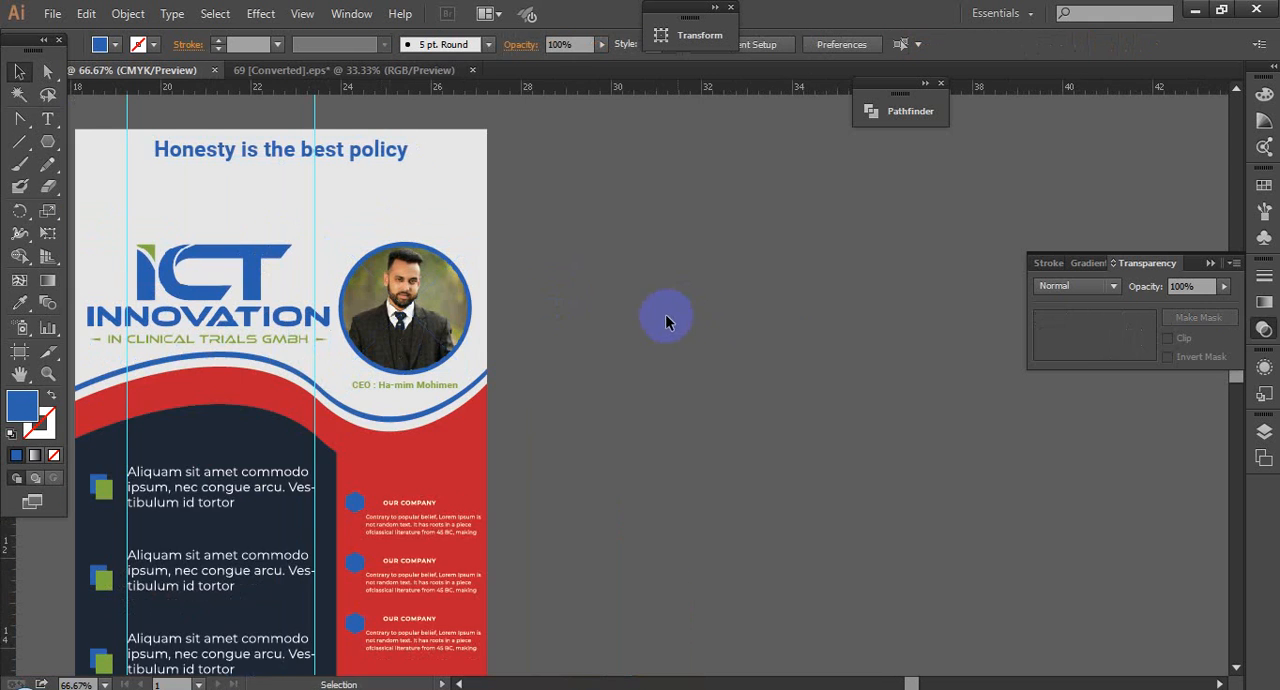
drag(667, 315, 774, 330)
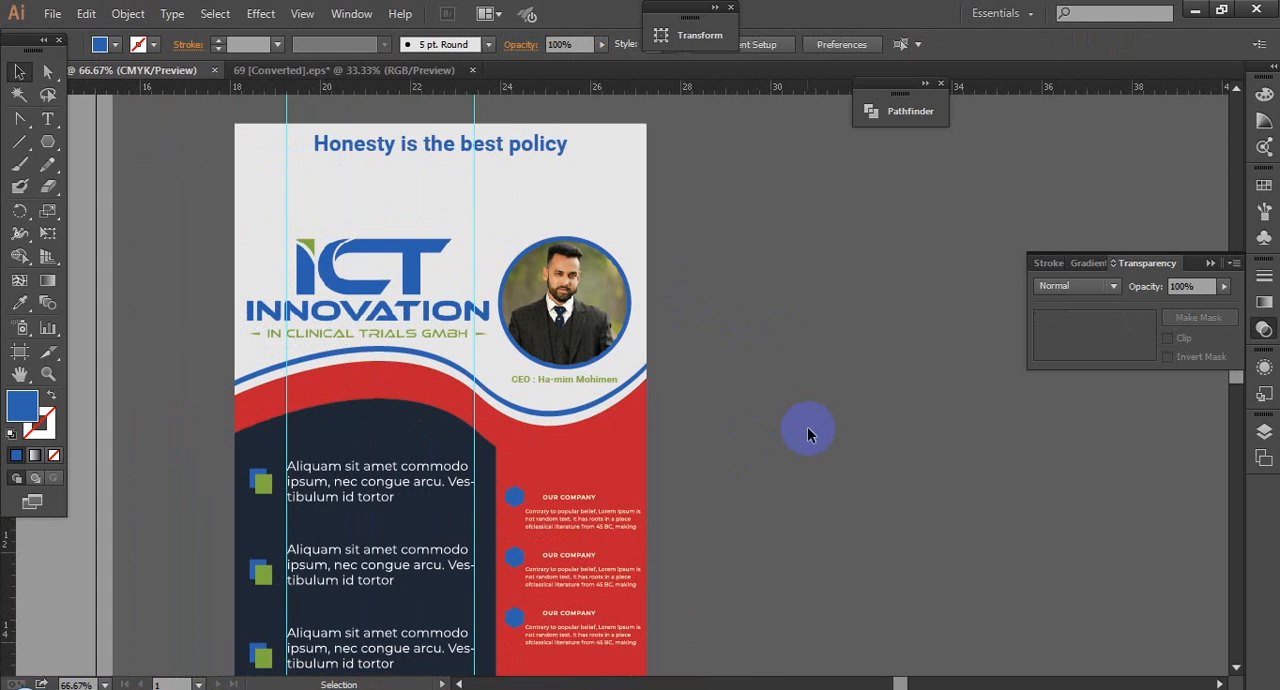
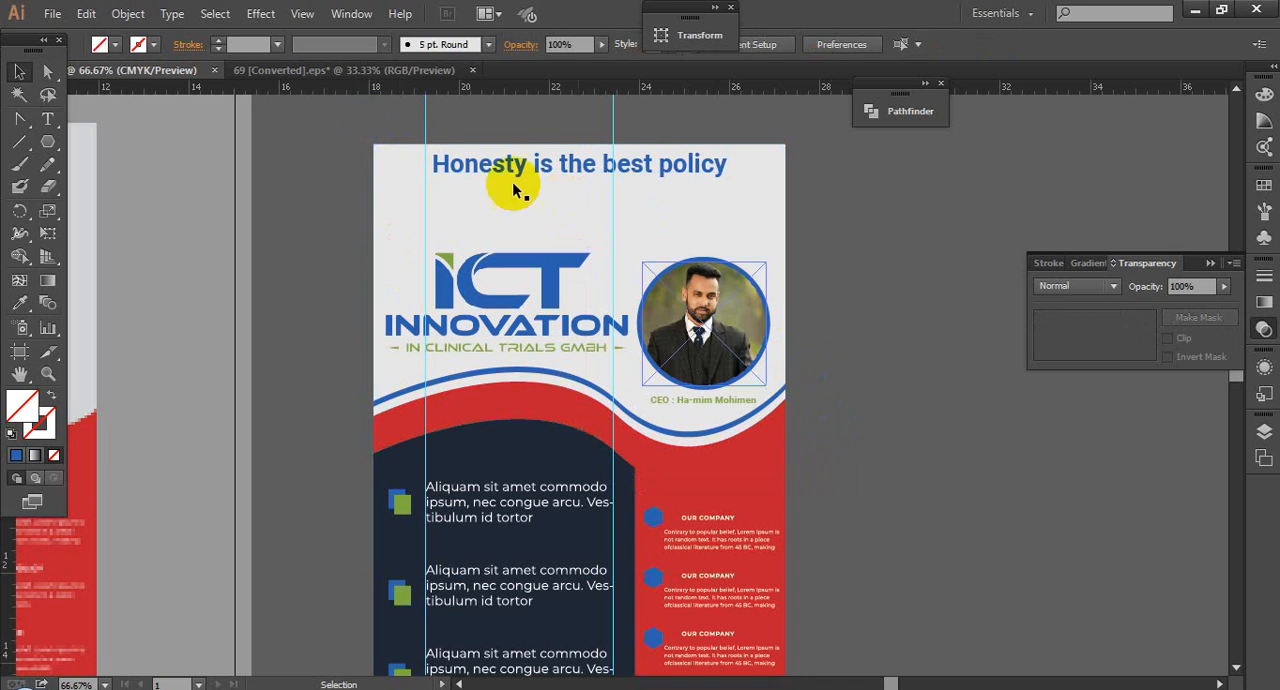
Step: Delete the two vertical guides that cross the ICT Innovation flyer
right_click(426, 128)
click(466, 237)
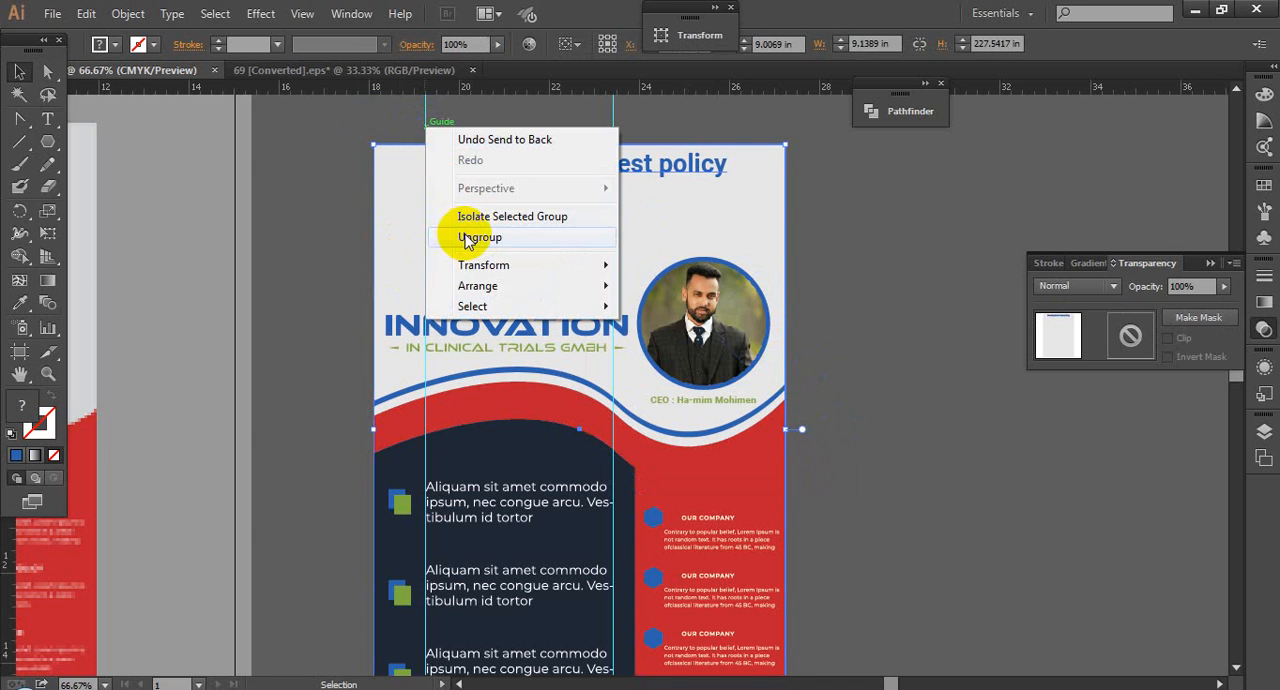
click(416, 121)
click(426, 135)
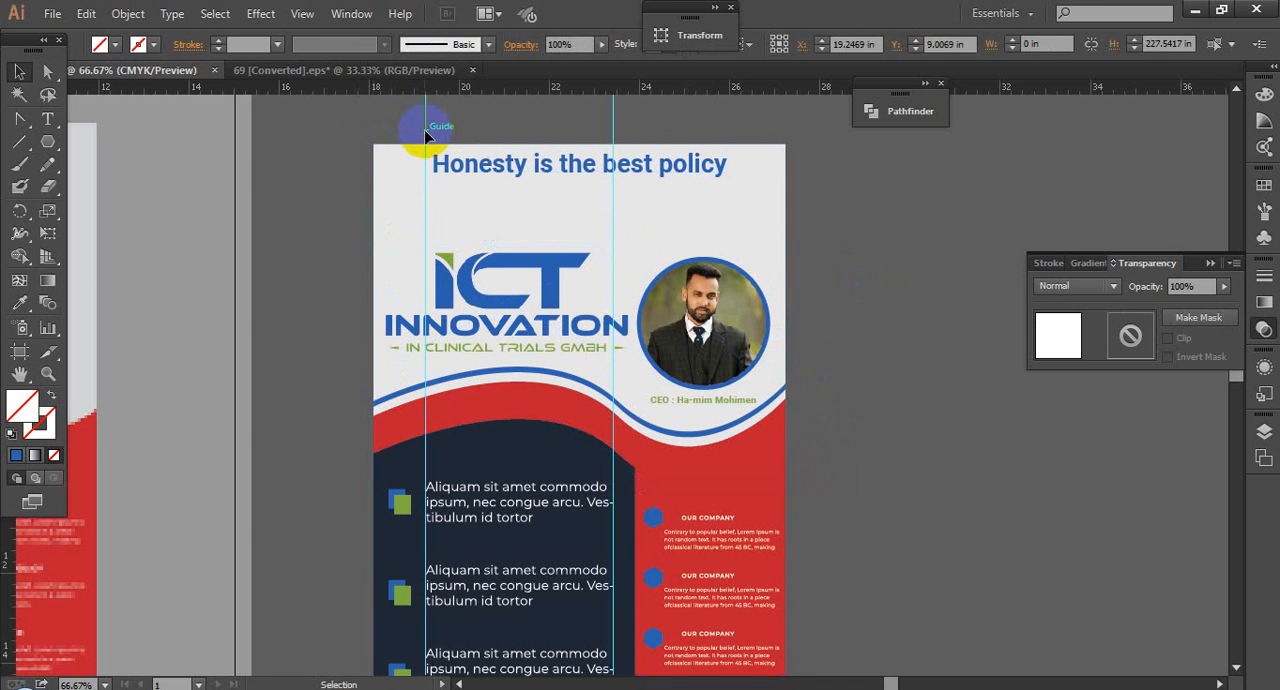
key(Delete)
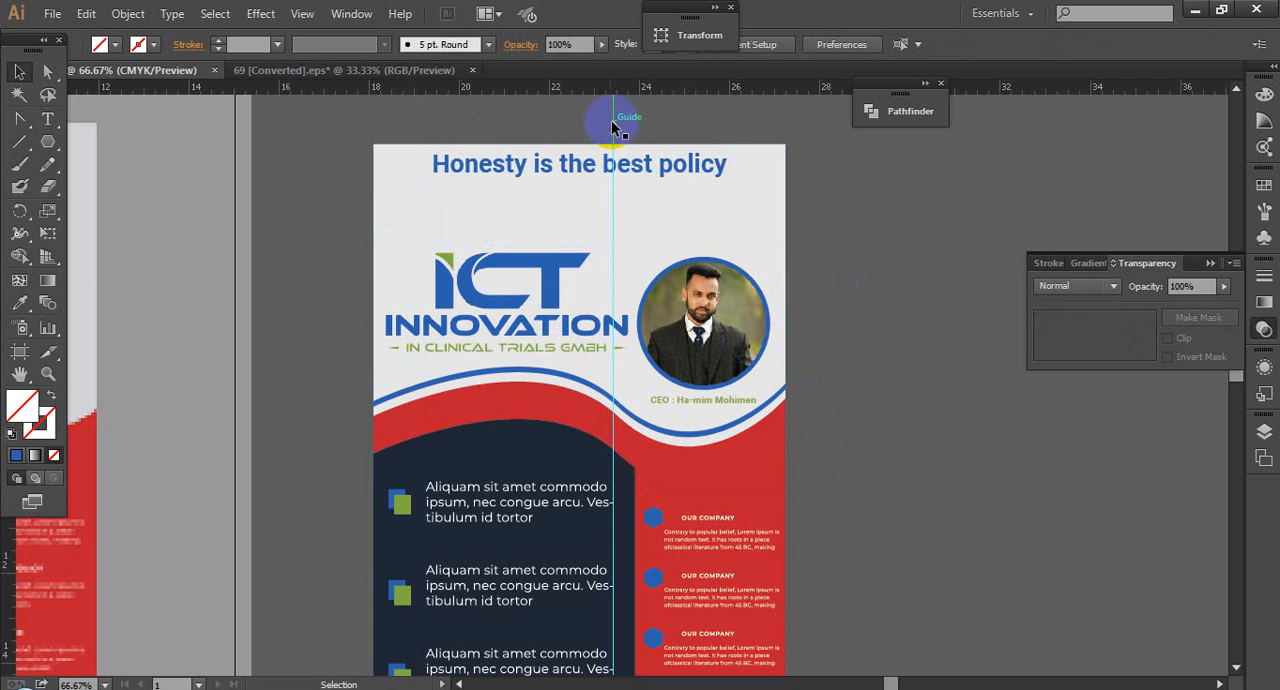
click(613, 125)
key(Delete)
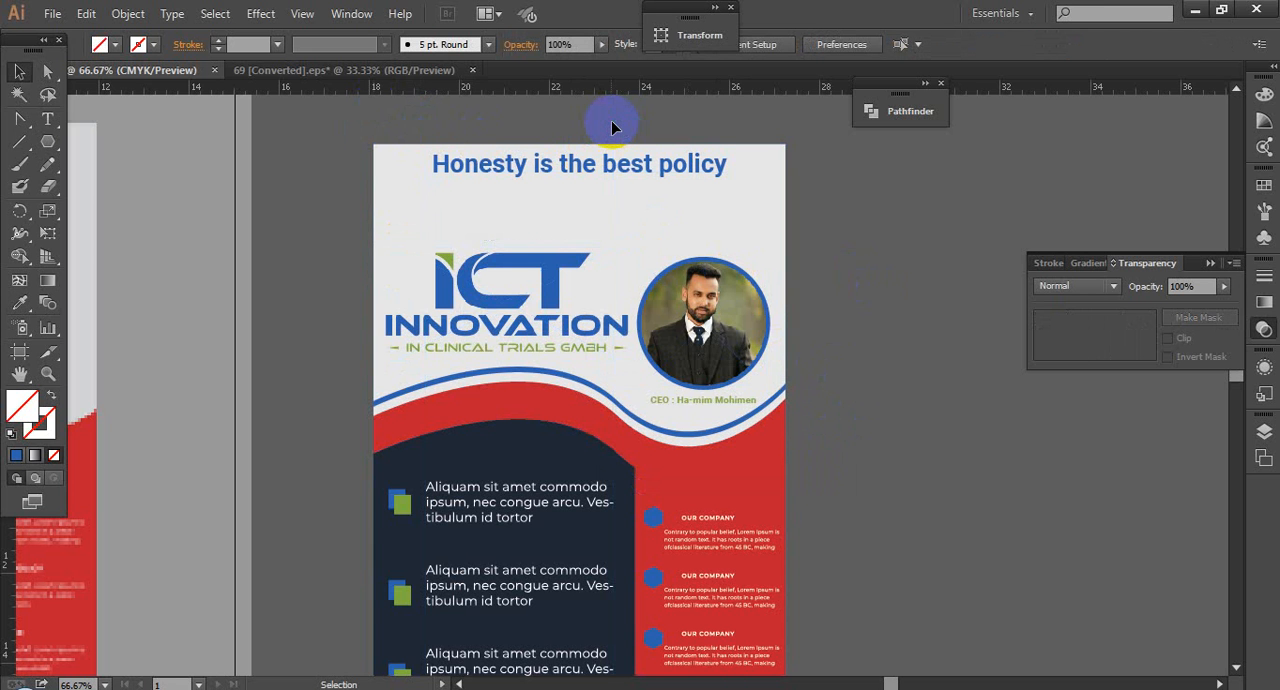
Step: Nudge the ICT Innovation logo up towards the headline, clear of the blue wave, and deselect it
click(512, 316)
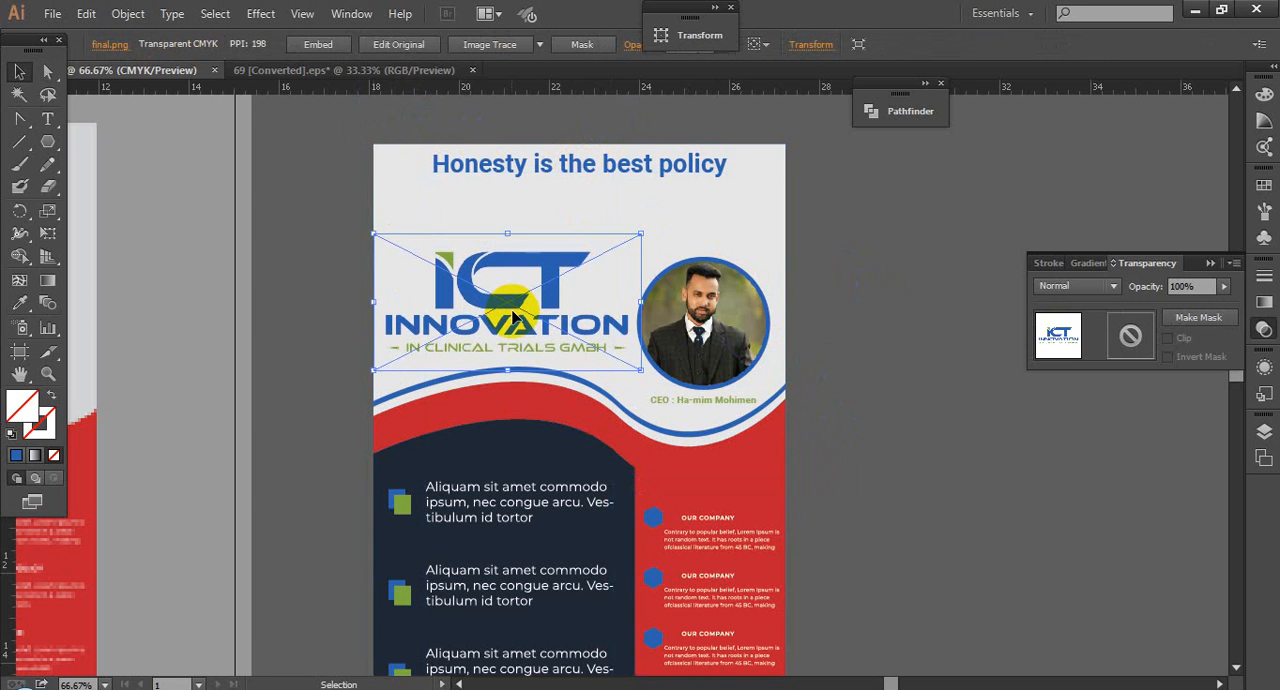
key(Up)
key(Up)
key(Up)
key(shift+Up)
key(shift+Up)
key(shift+Up)
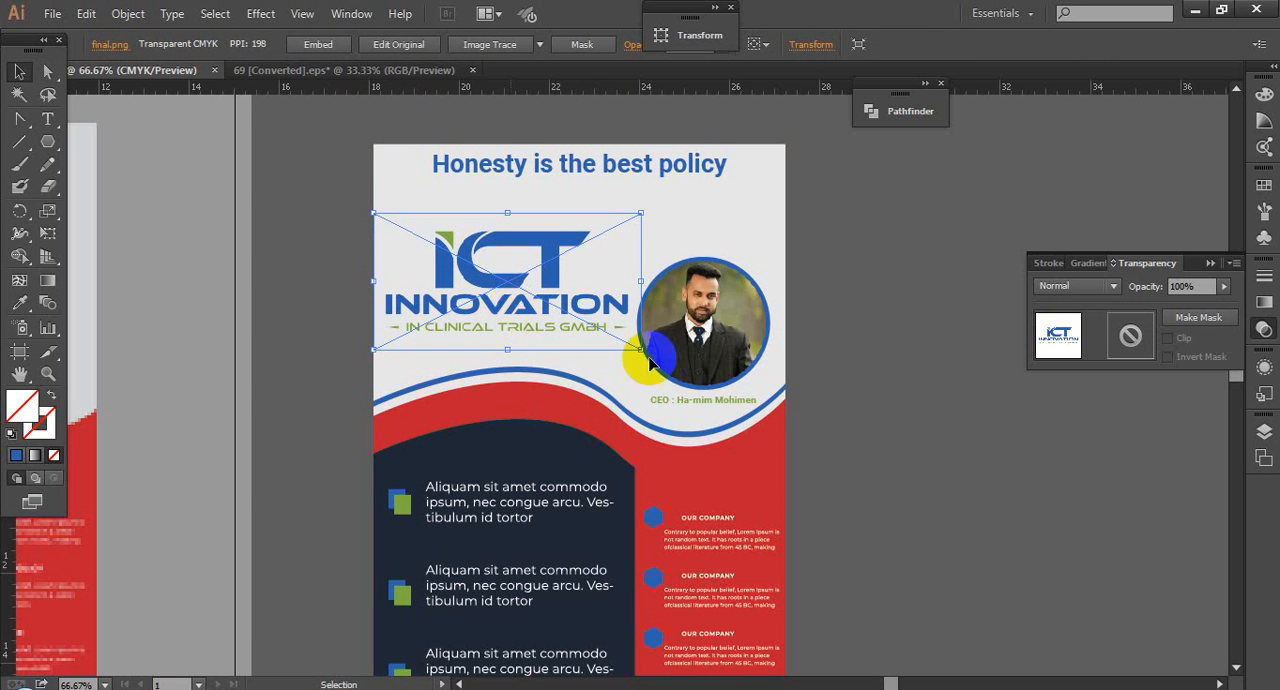
click(852, 372)
Step: Compare the overall layout of the ICT Innovation flyer with the Smart Ideas reference flyer beside it
scroll(852, 368, down, 2)
drag(877, 354, 860, 331)
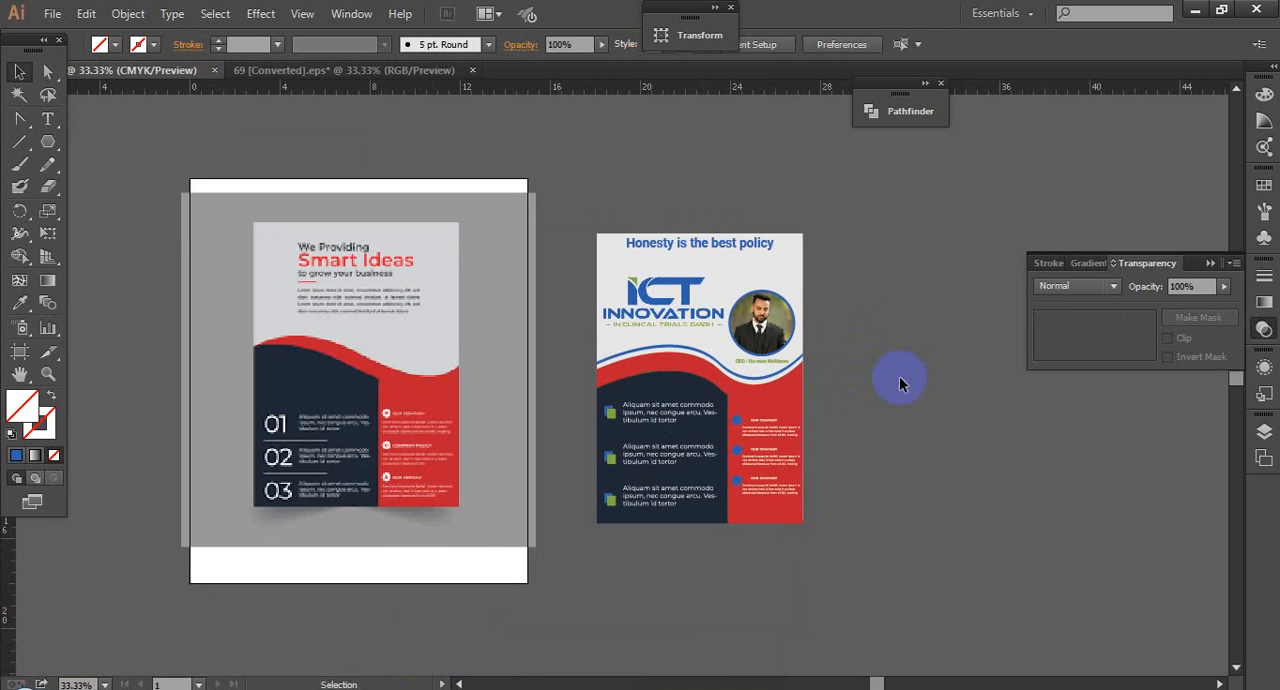
drag(498, 227, 935, 518)
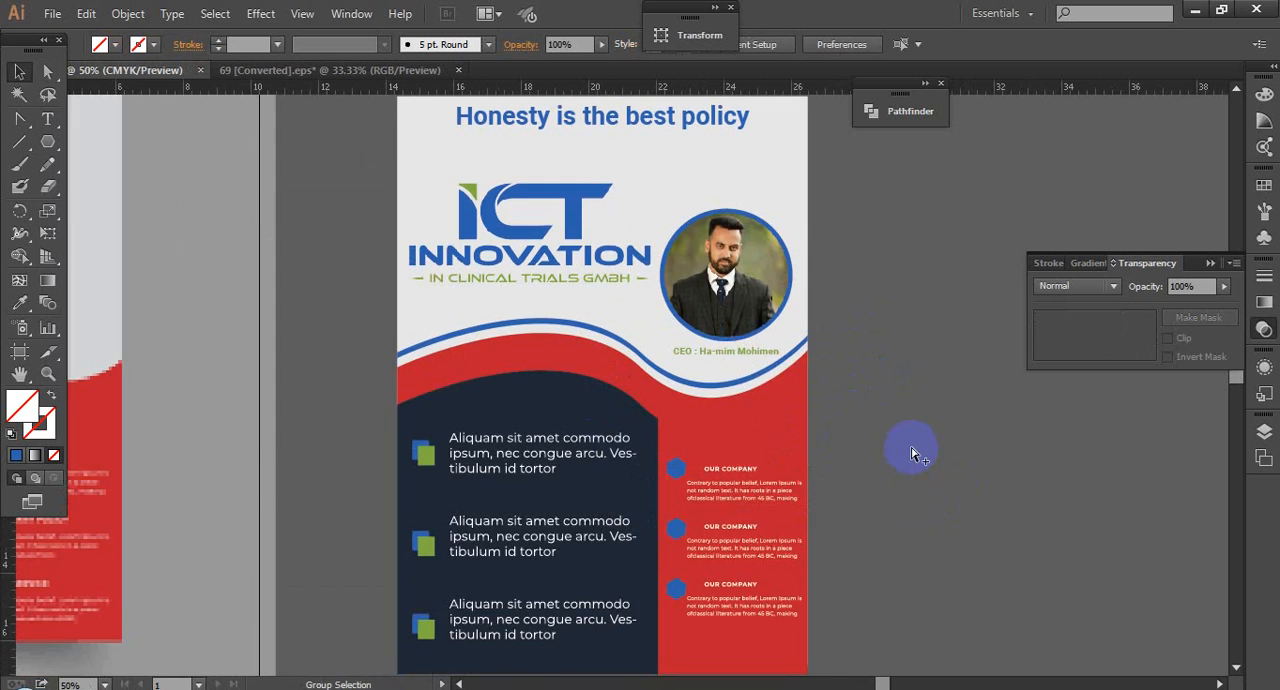
scroll(914, 449, down, 1)
drag(914, 449, 1011, 443)
drag(1060, 530, 994, 507)
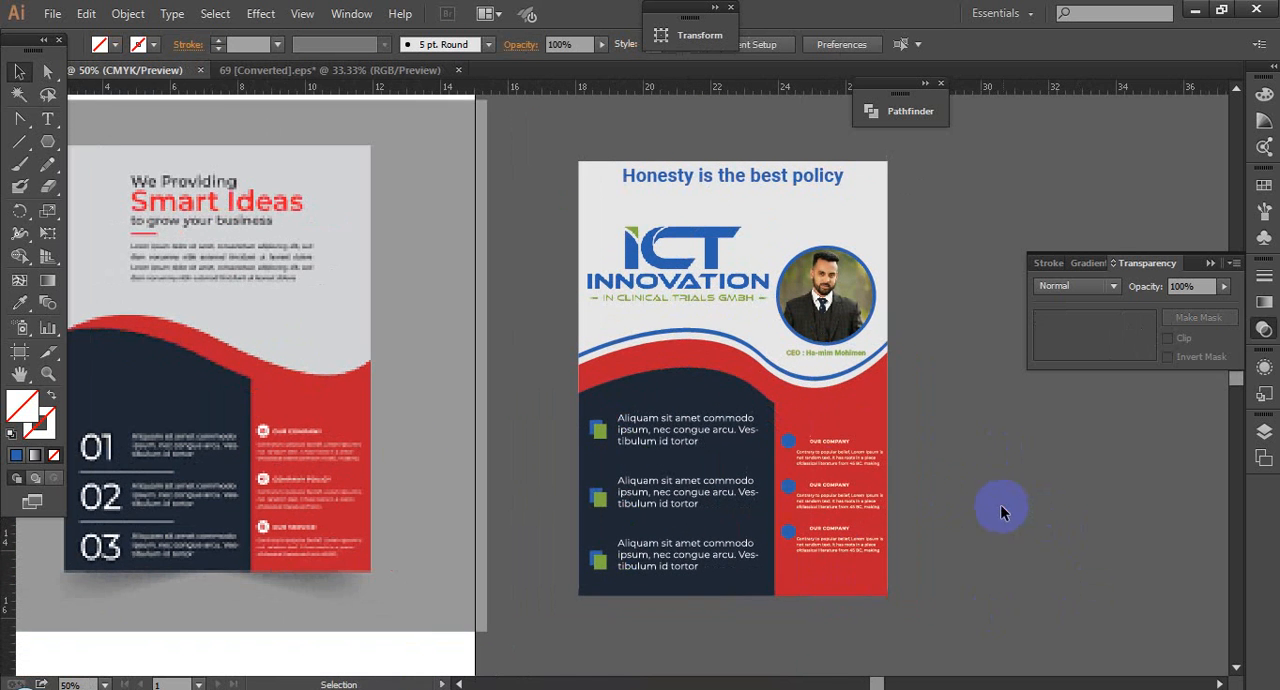
drag(289, 381, 398, 398)
drag(747, 526, 677, 506)
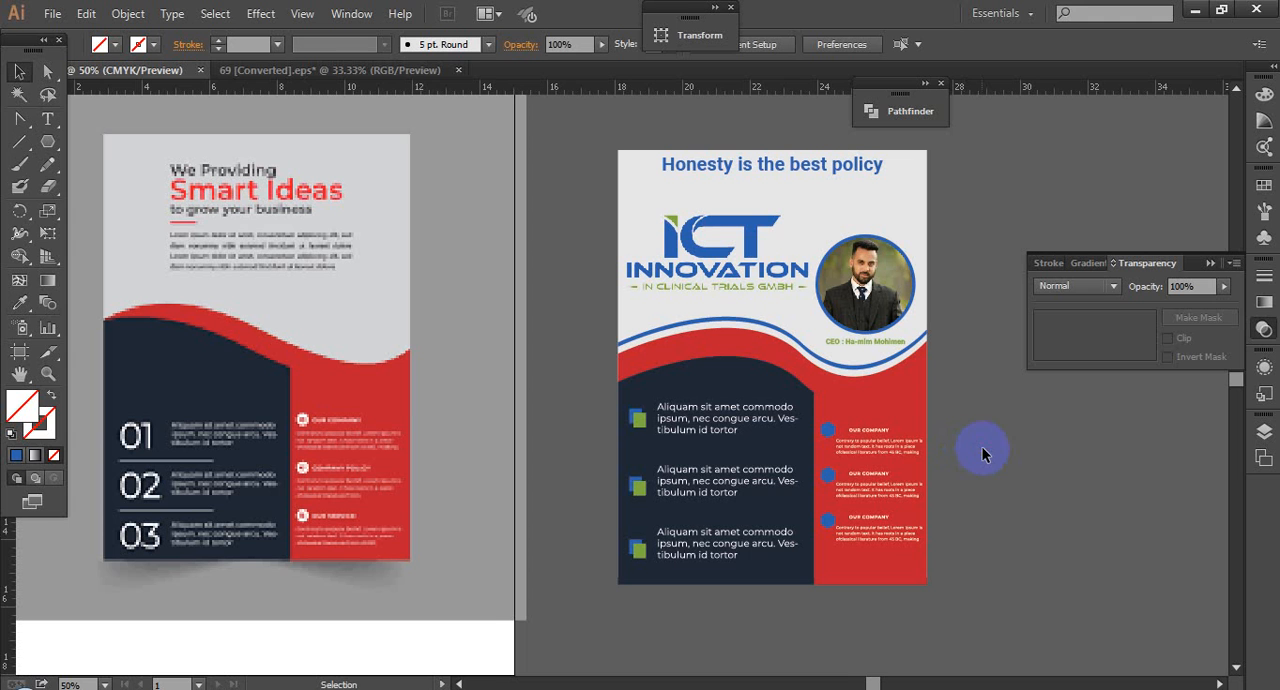
drag(994, 478, 986, 477)
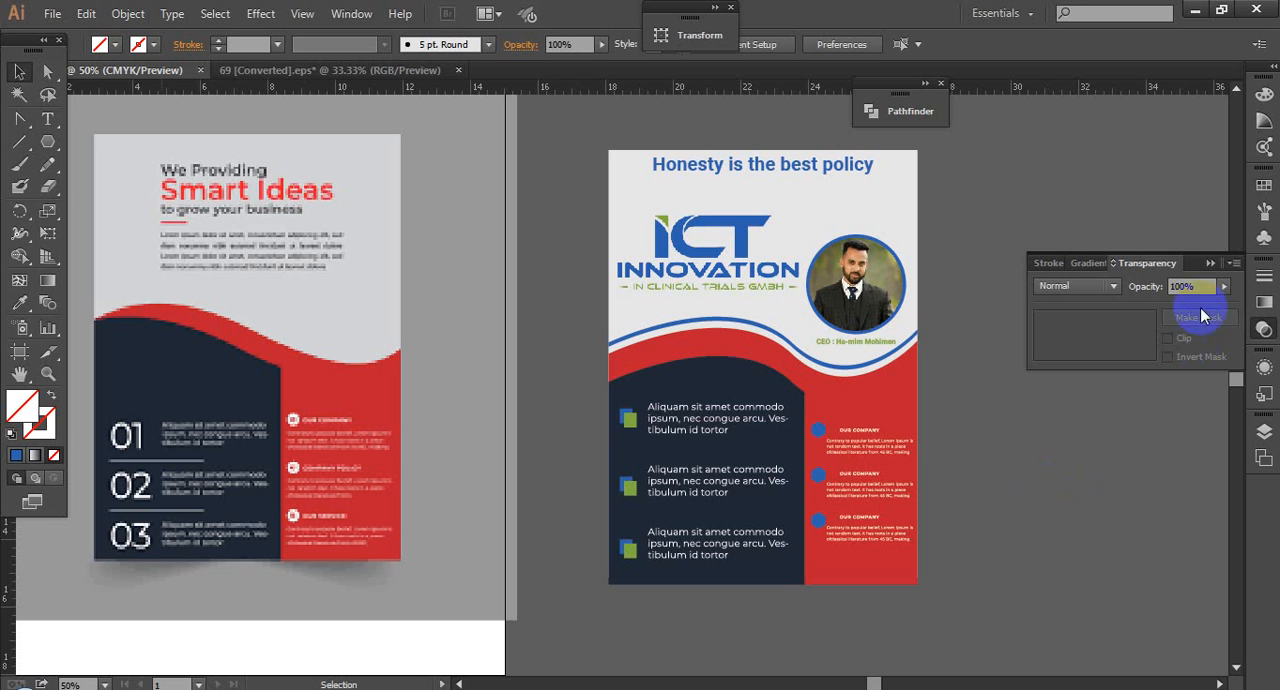
Step: Place the desktop image download.jpg in the document and scale it down to about 9.18 in wide over the flyer's upper part
click(1210, 263)
drag(1046, 449, 1014, 452)
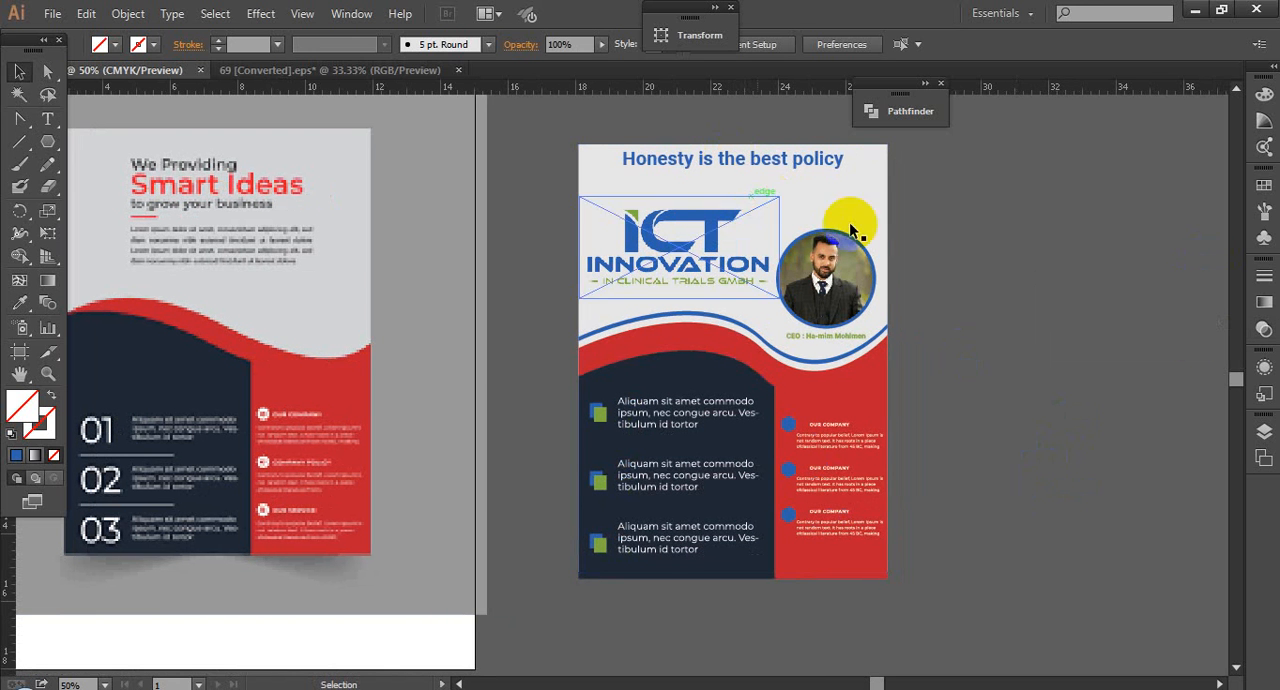
mouse_move(210, 680)
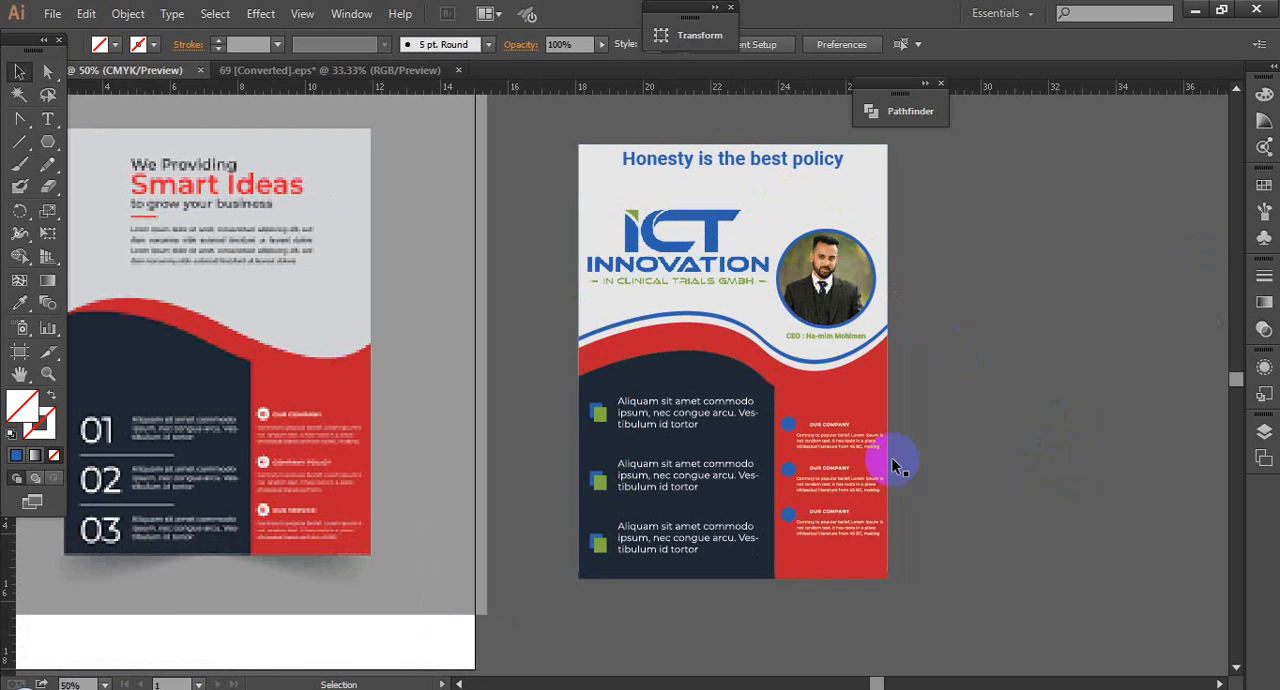
click(1190, 14)
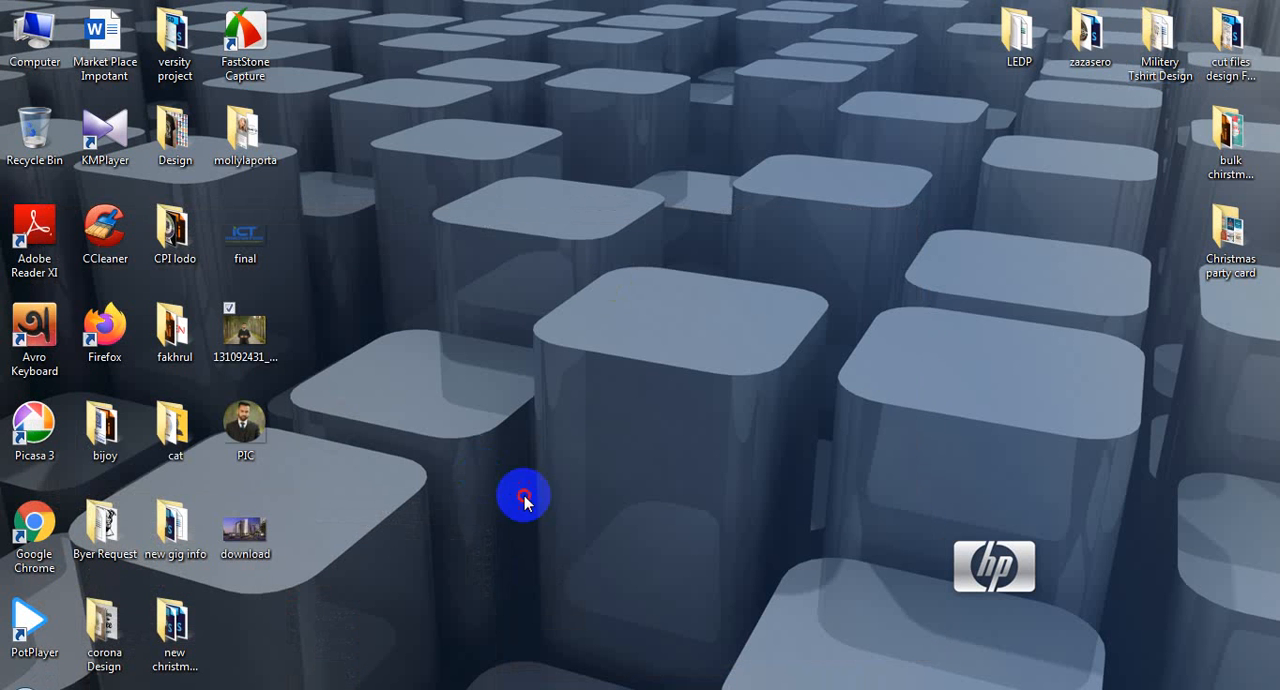
click(245, 528)
drag(245, 528, 874, 421)
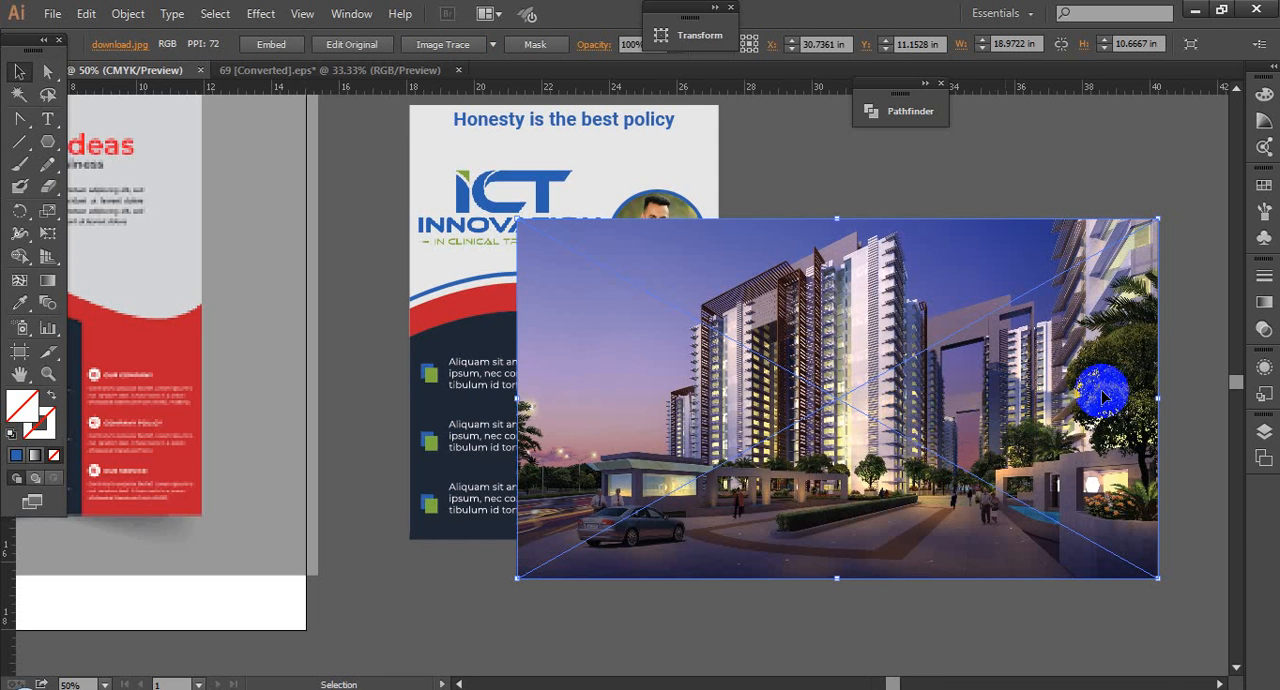
drag(1162, 400, 814, 250)
click(920, 396)
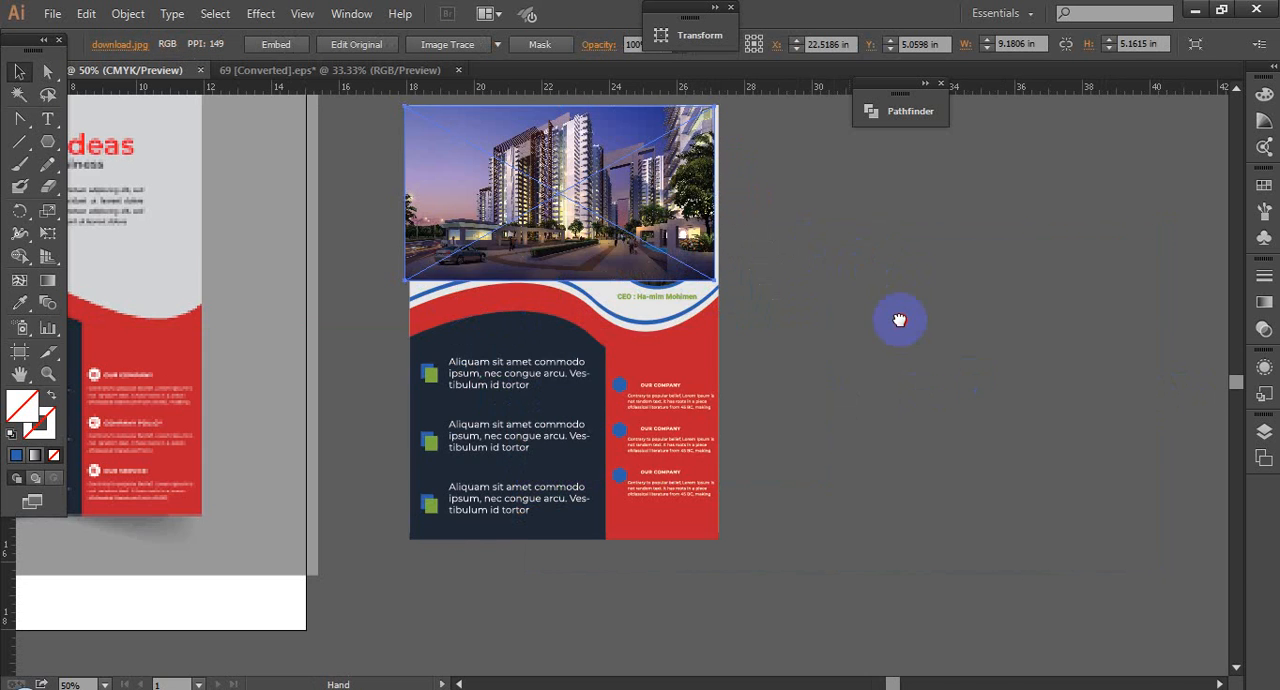
Step: Move the building photo until its upper-left corner meets the flyer's upper-left corner
drag(900, 320, 953, 391)
drag(391, 134, 619, 278)
drag(510, 387, 529, 381)
click(442, 262)
drag(454, 258, 580, 347)
scroll(540, 346, down, 3)
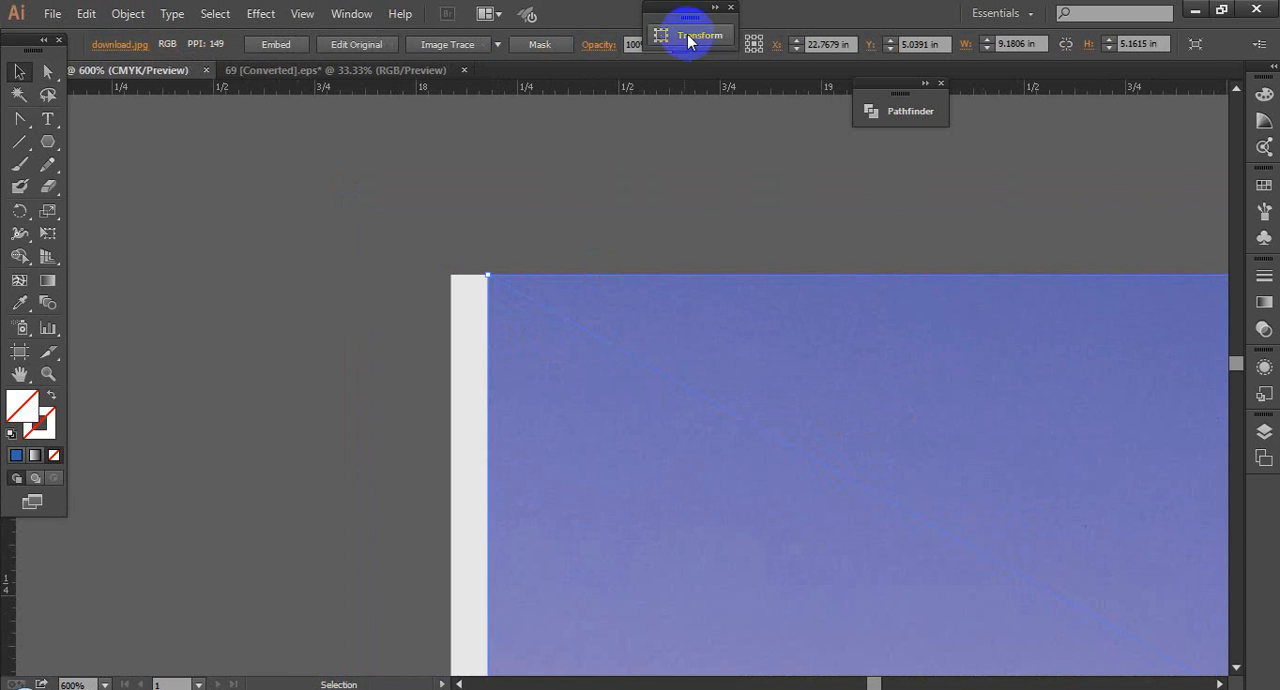
drag(503, 314, 471, 310)
scroll(349, 311, down, 7)
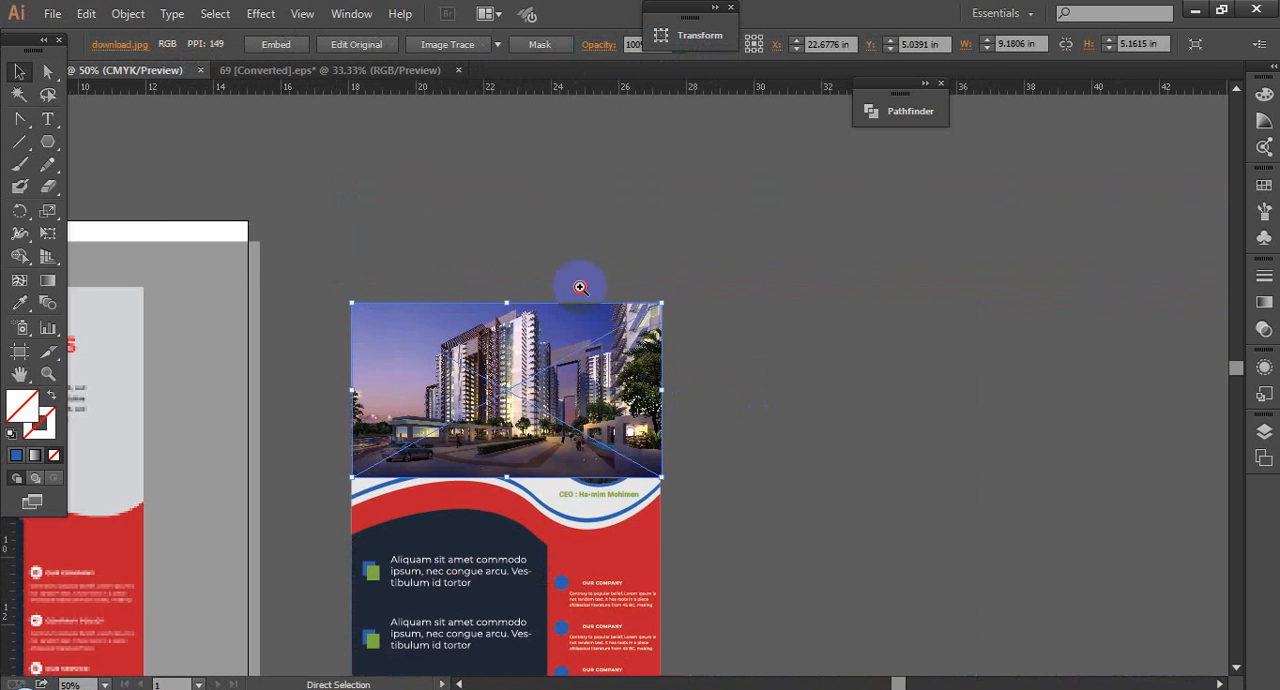
Step: Lower the building photo's opacity to 33% and deselect it
drag(572, 286, 700, 391)
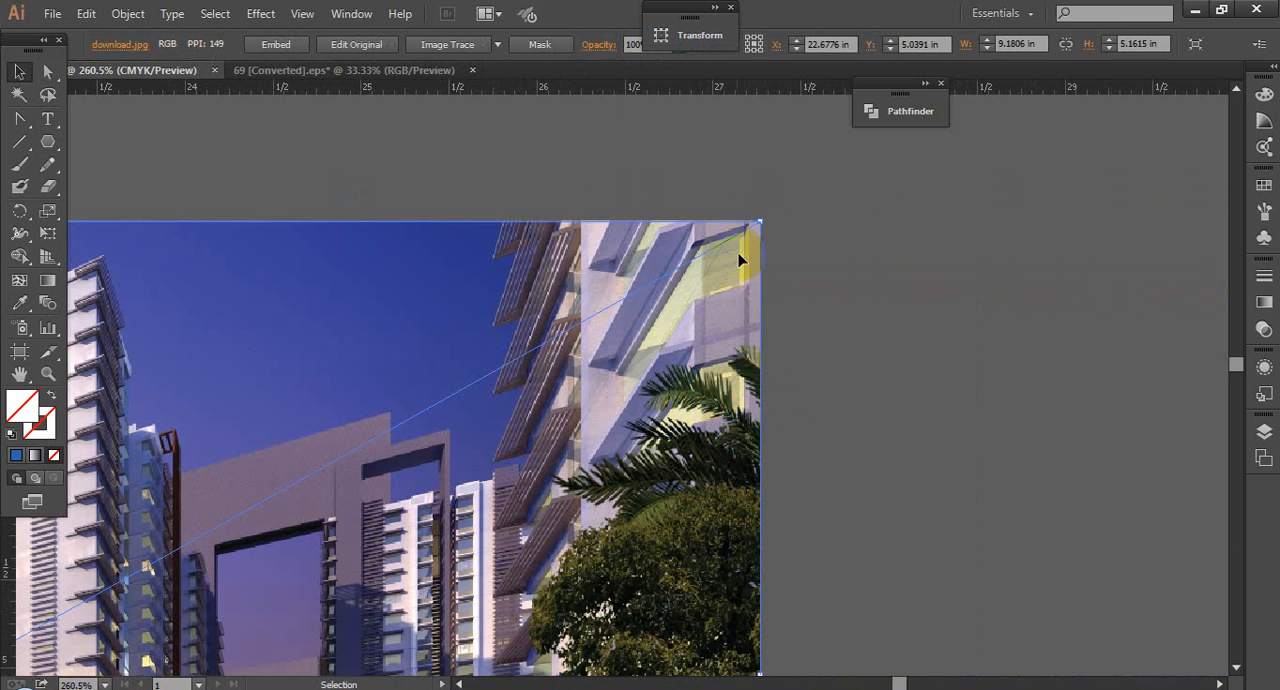
click(729, 8)
click(650, 41)
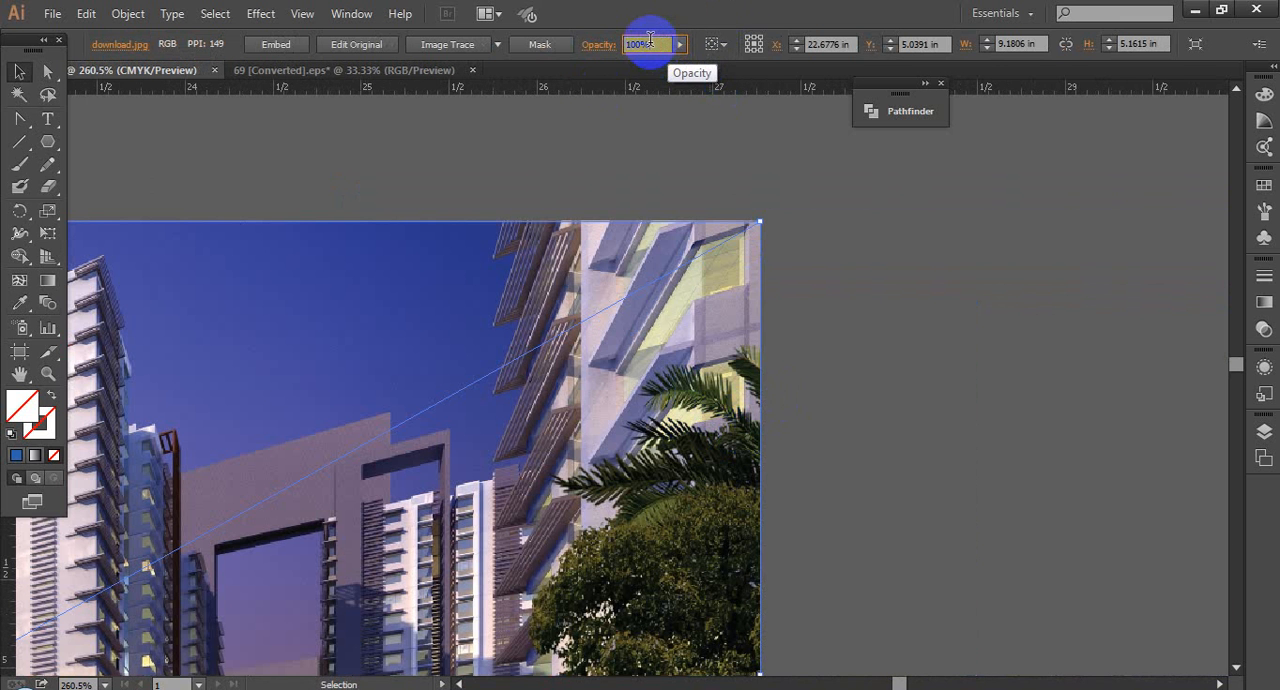
scroll(650, 41, down, 20)
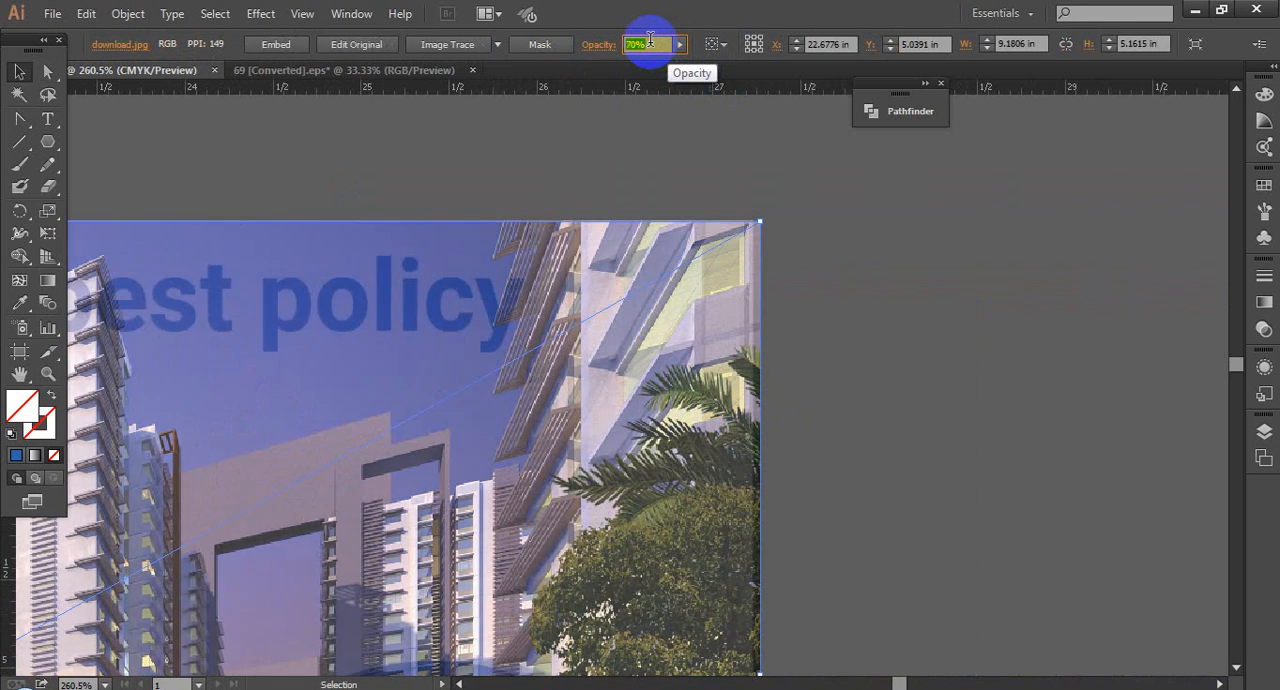
scroll(650, 41, down, 20)
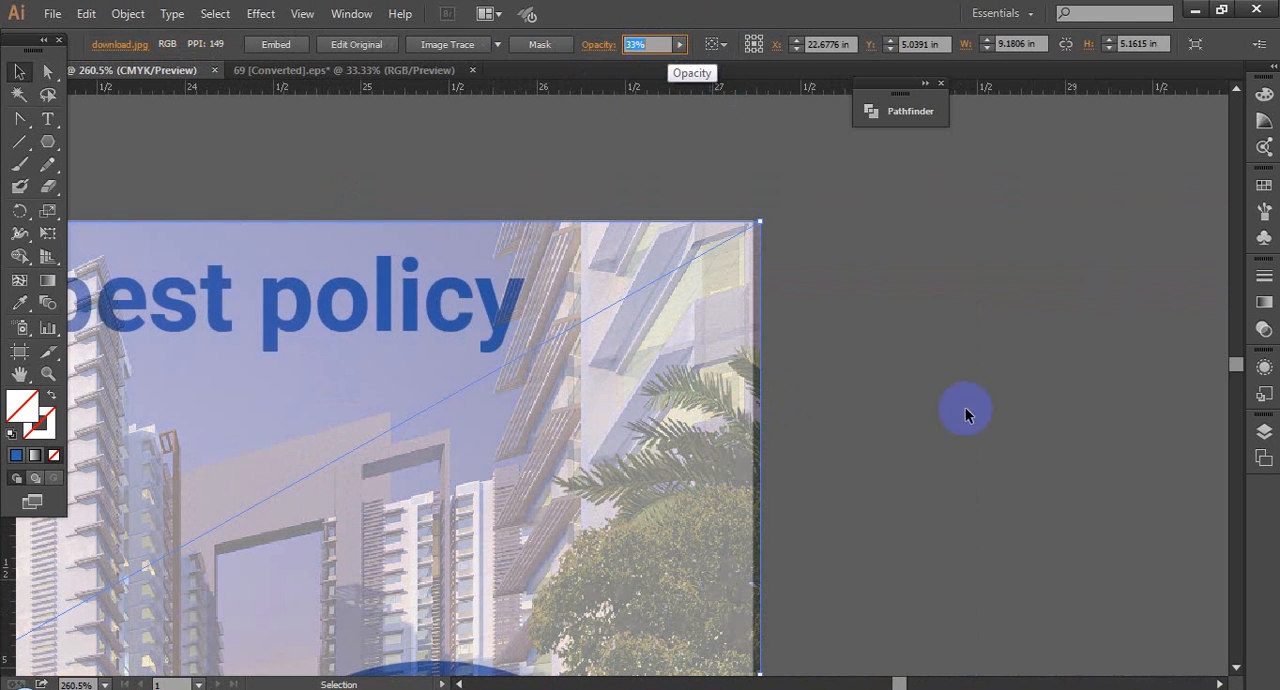
click(978, 518)
Step: Shrink the building photo proportionally to about 9.14 in wide so its right edge meets the flyer's edge
drag(723, 191, 820, 342)
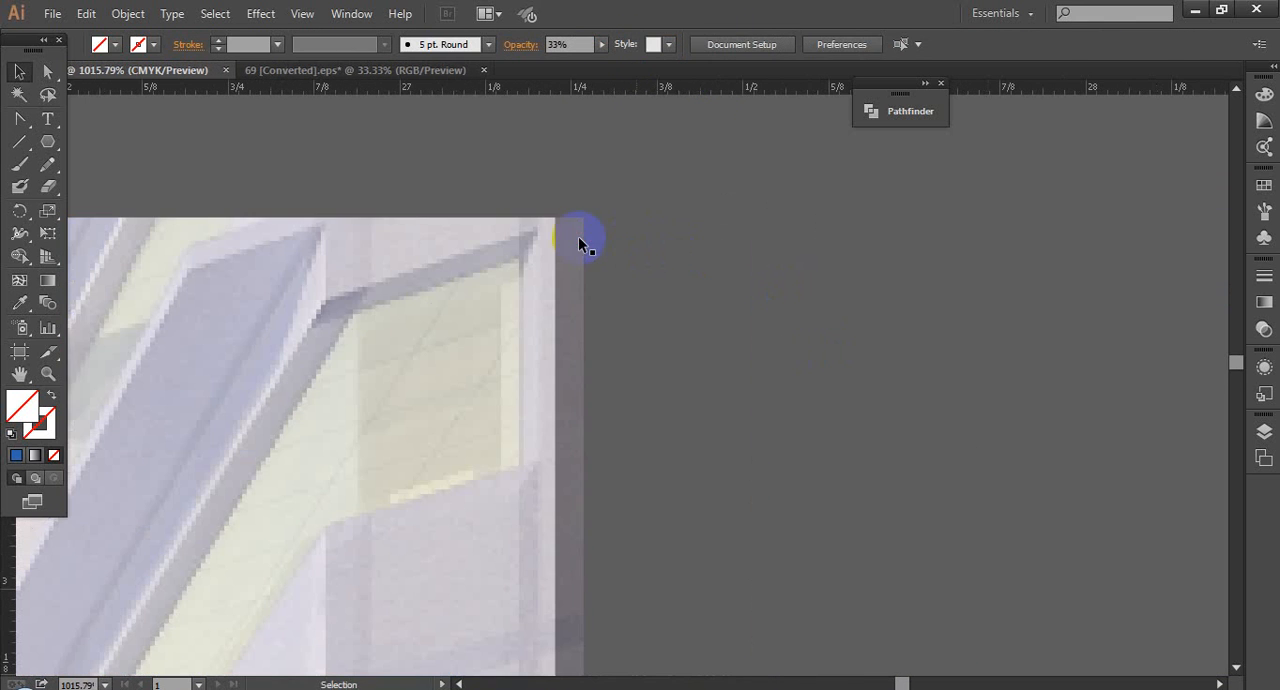
click(582, 238)
drag(633, 450, 717, 214)
drag(748, 583, 851, 297)
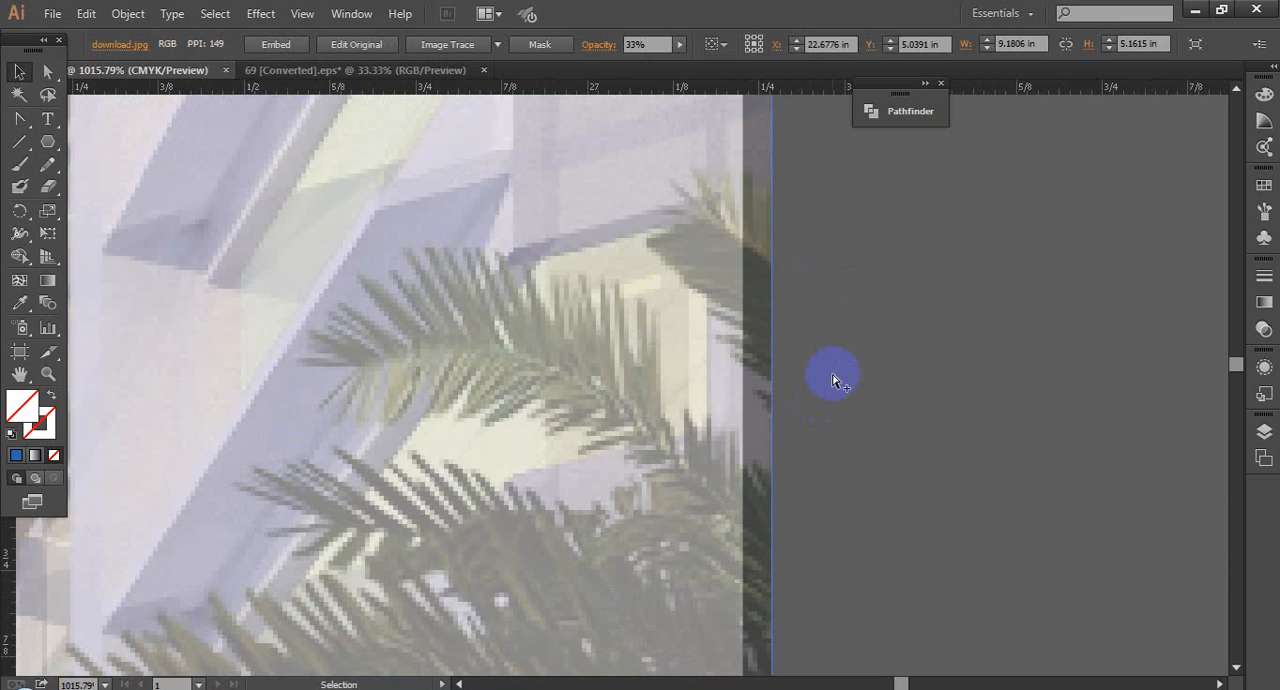
scroll(834, 380, down, 2)
scroll(855, 491, down, 1)
scroll(851, 449, down, 1)
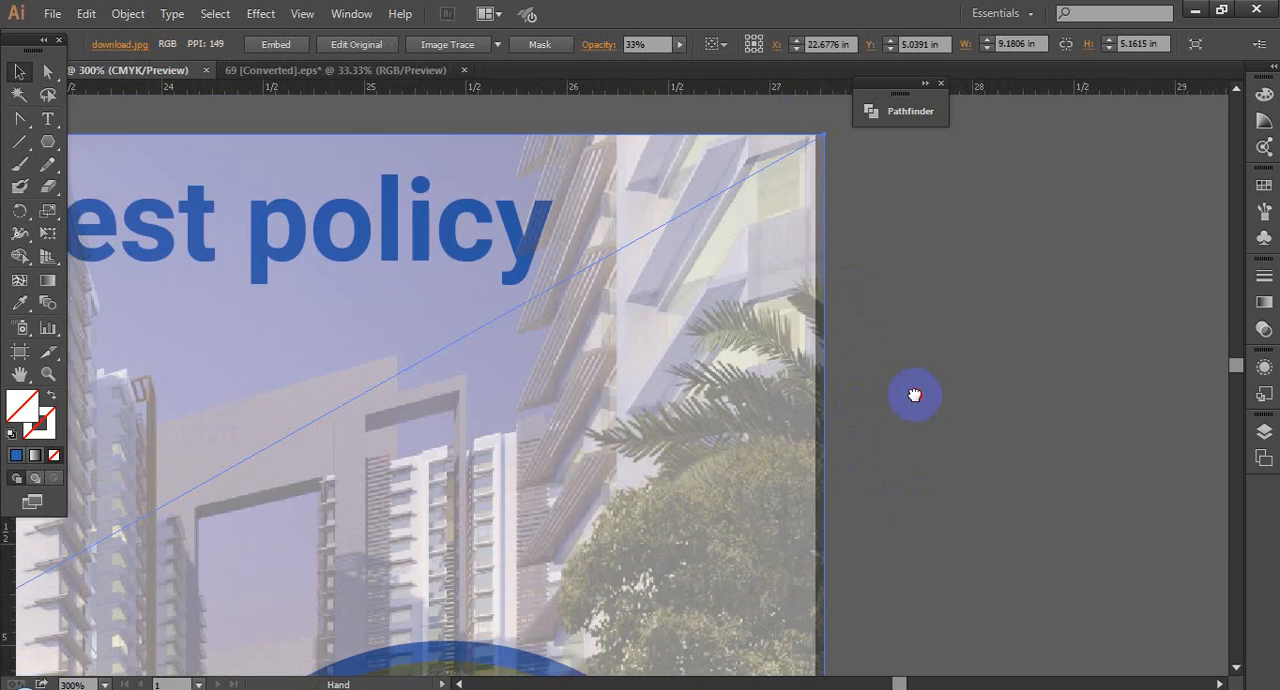
scroll(860, 470, down, 3)
drag(845, 523, 846, 524)
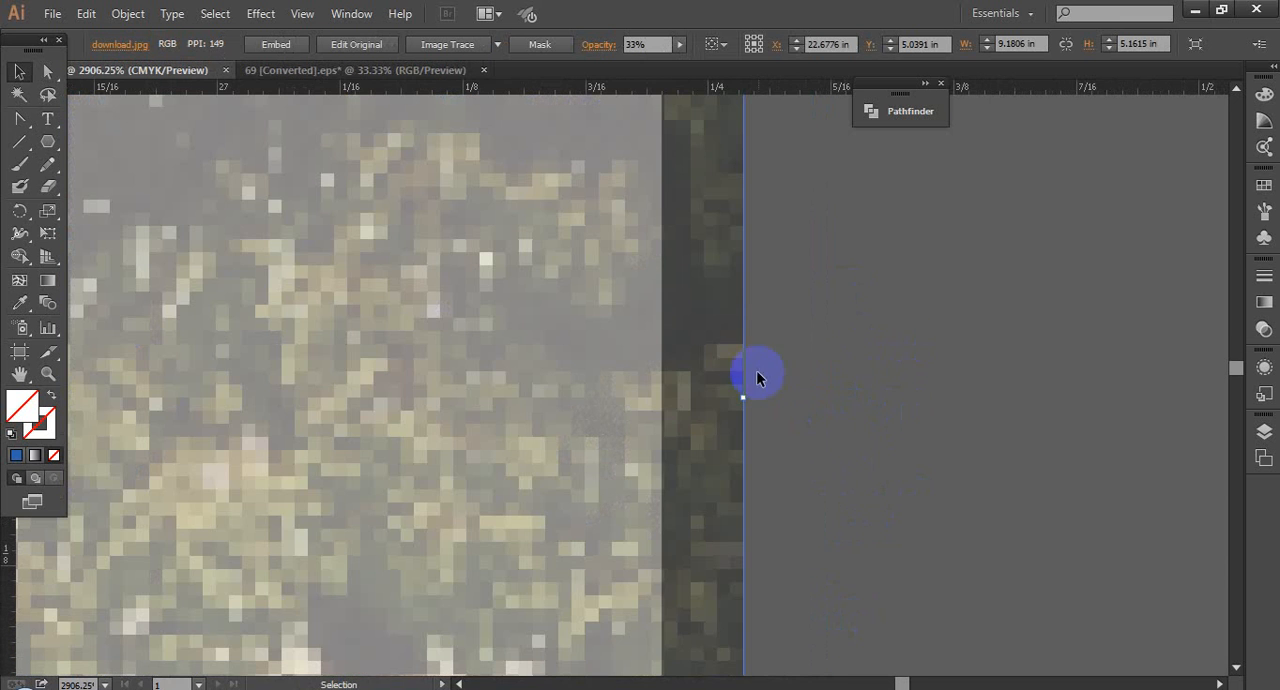
drag(747, 399, 663, 356)
scroll(865, 366, down, 8)
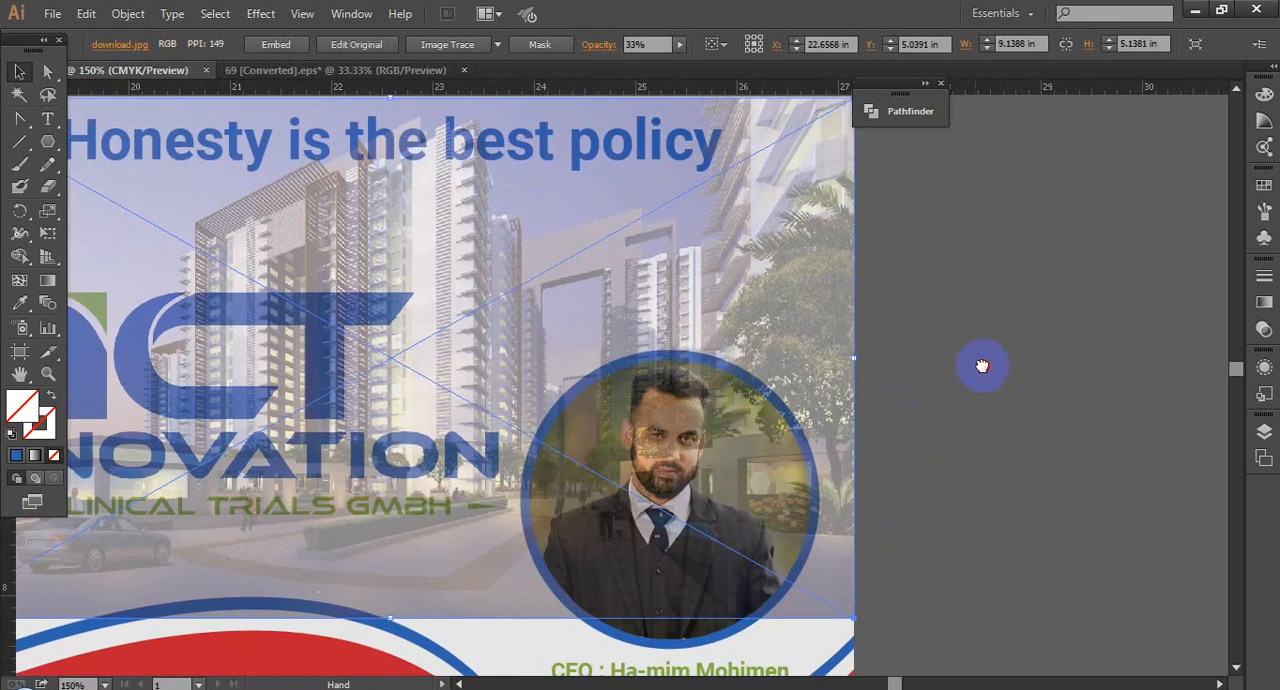
drag(982, 366, 983, 366)
scroll(983, 366, down, 1)
drag(841, 475, 890, 453)
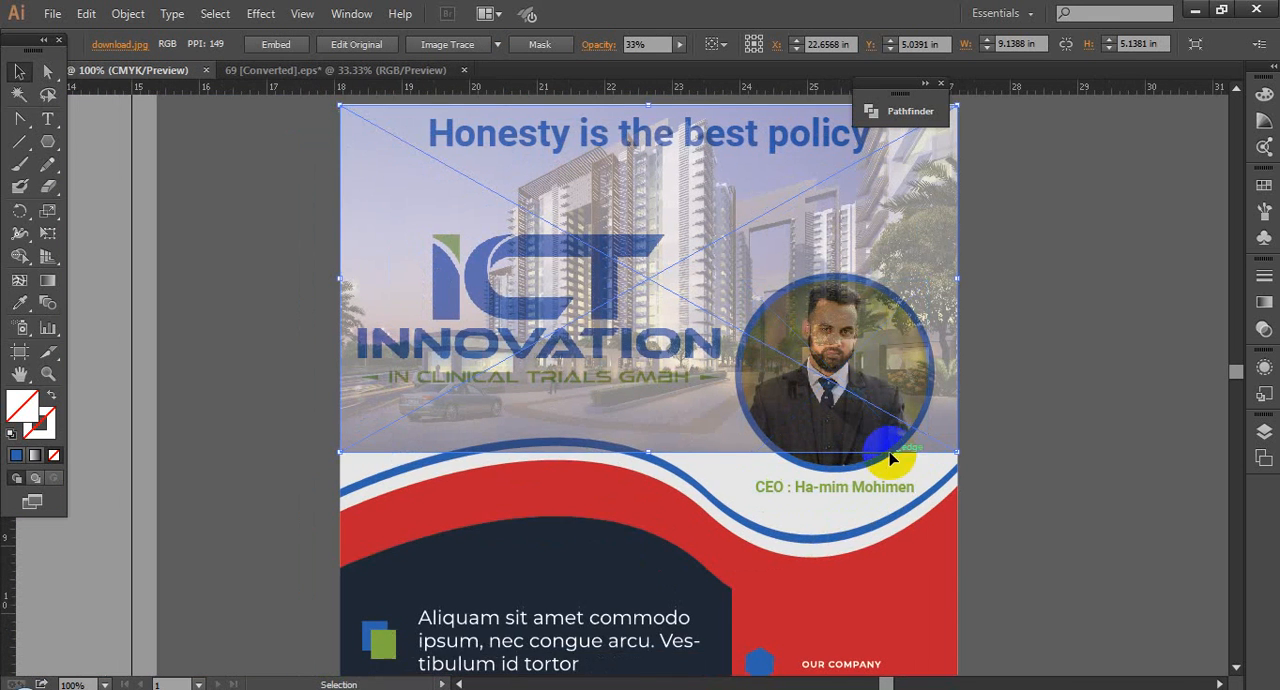
Step: Move the building photo vertically so its upper edge lines up with the flyer's upper edge, and deselect it
drag(651, 128, 661, 240)
drag(631, 181, 676, 263)
drag(584, 290, 717, 334)
scroll(709, 205, down, 10)
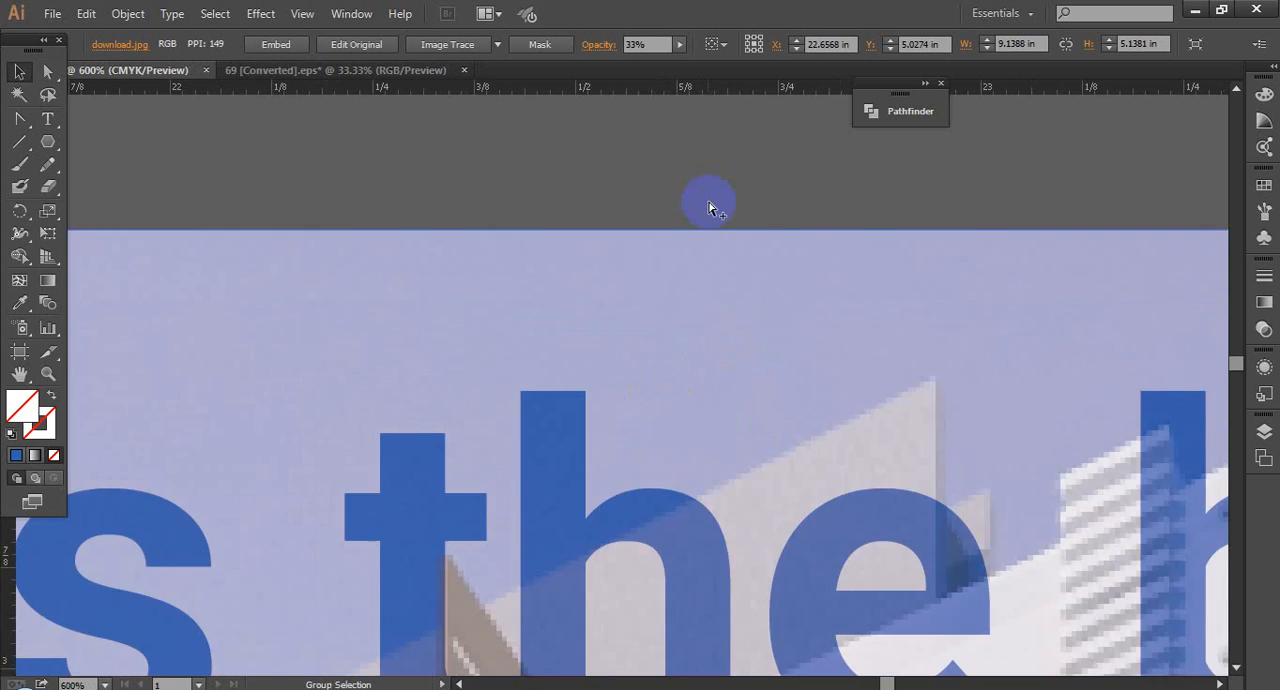
drag(750, 470, 734, 338)
scroll(732, 363, down, 1)
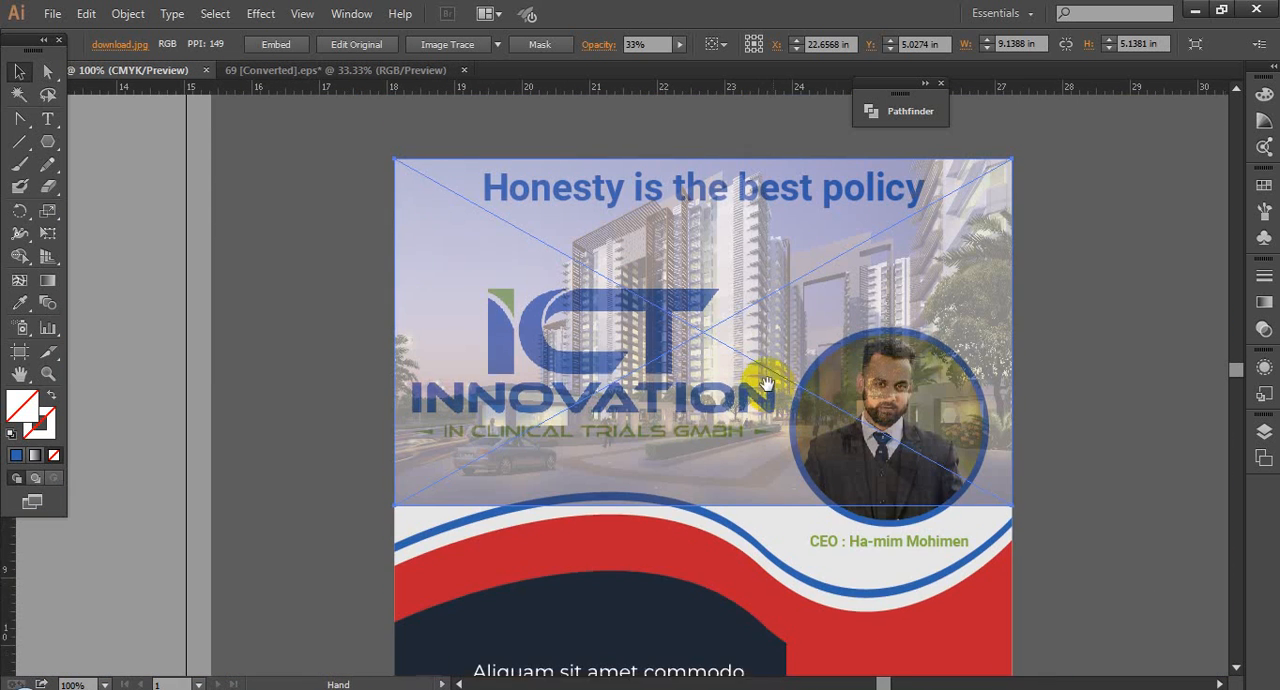
drag(726, 489, 709, 508)
click(1060, 489)
drag(1048, 391, 1037, 294)
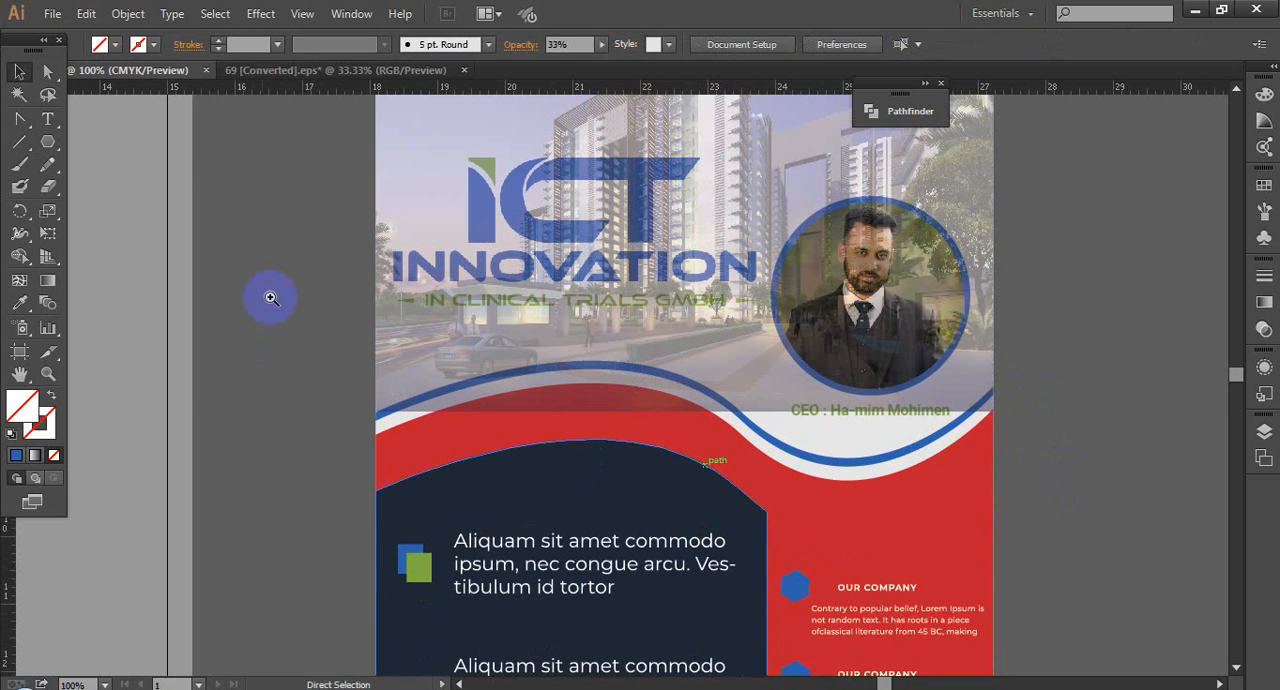
Step: Lock the faded building photo in place on the flyer
drag(267, 281, 1026, 566)
scroll(943, 379, down, 4)
drag(945, 388, 907, 392)
click(932, 257)
key(ctrl+2)
click(972, 442)
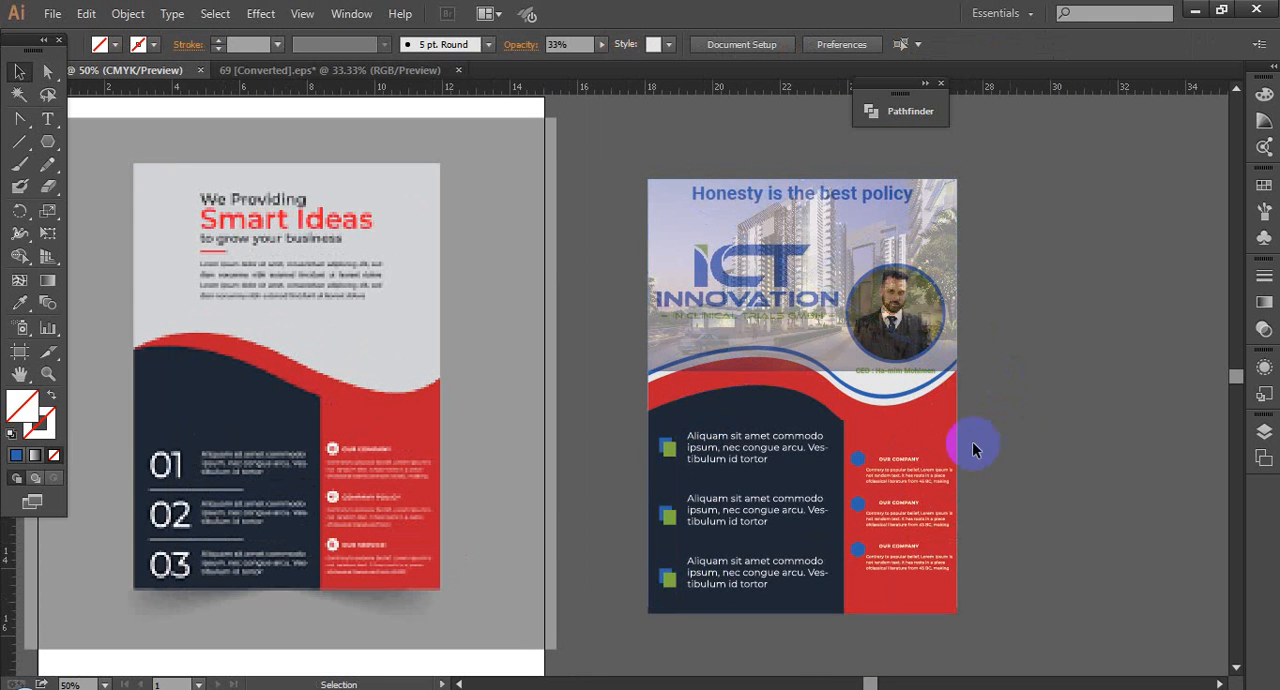
click(659, 390)
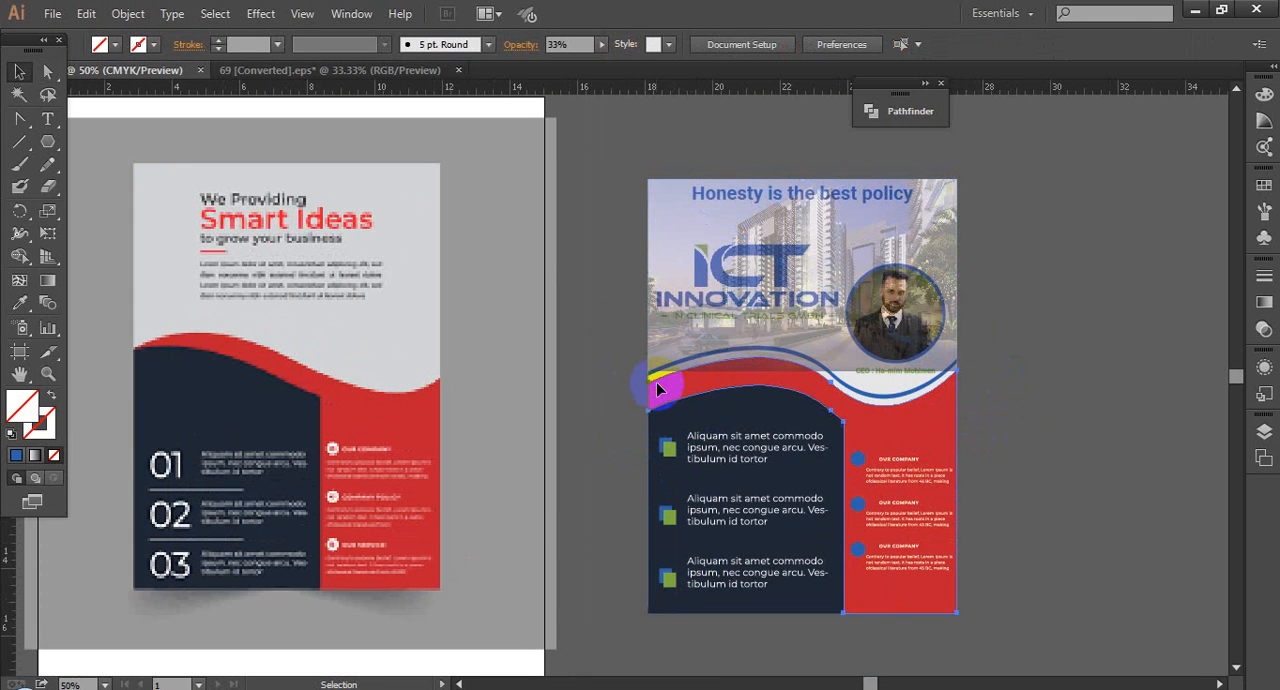
drag(630, 326, 723, 404)
shift+click(497, 429)
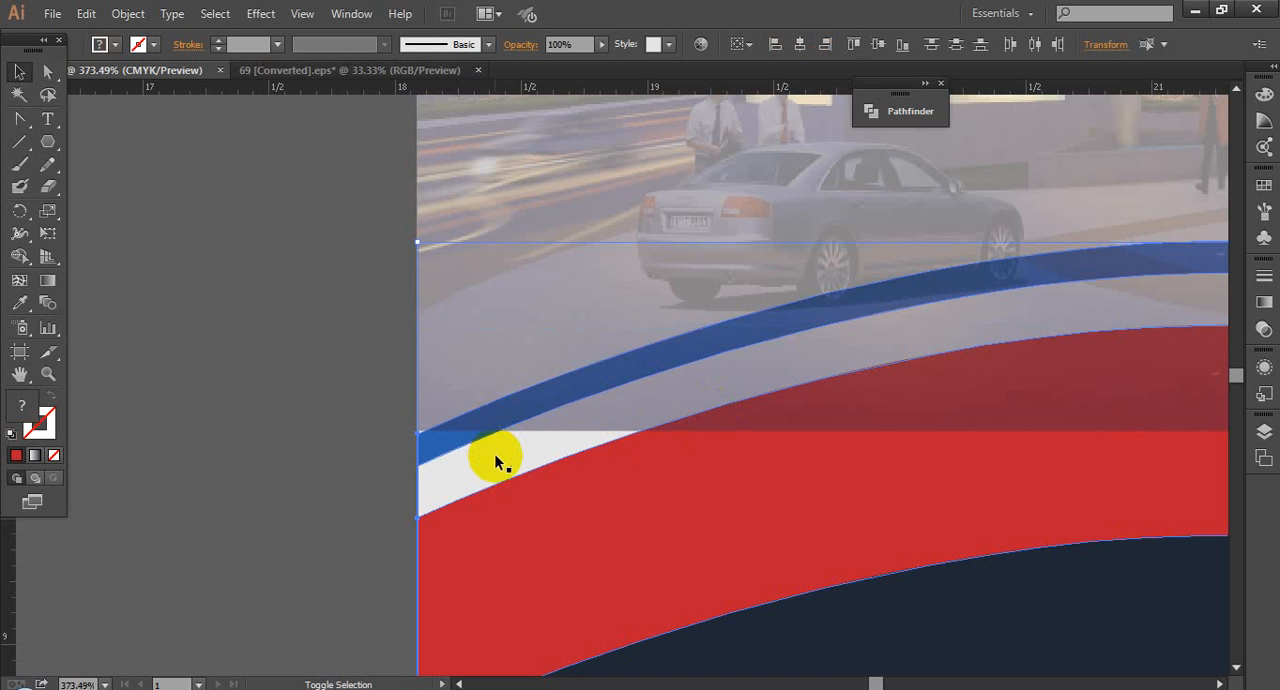
shift+click(497, 461)
scroll(497, 461, down, 3)
drag(608, 508, 586, 289)
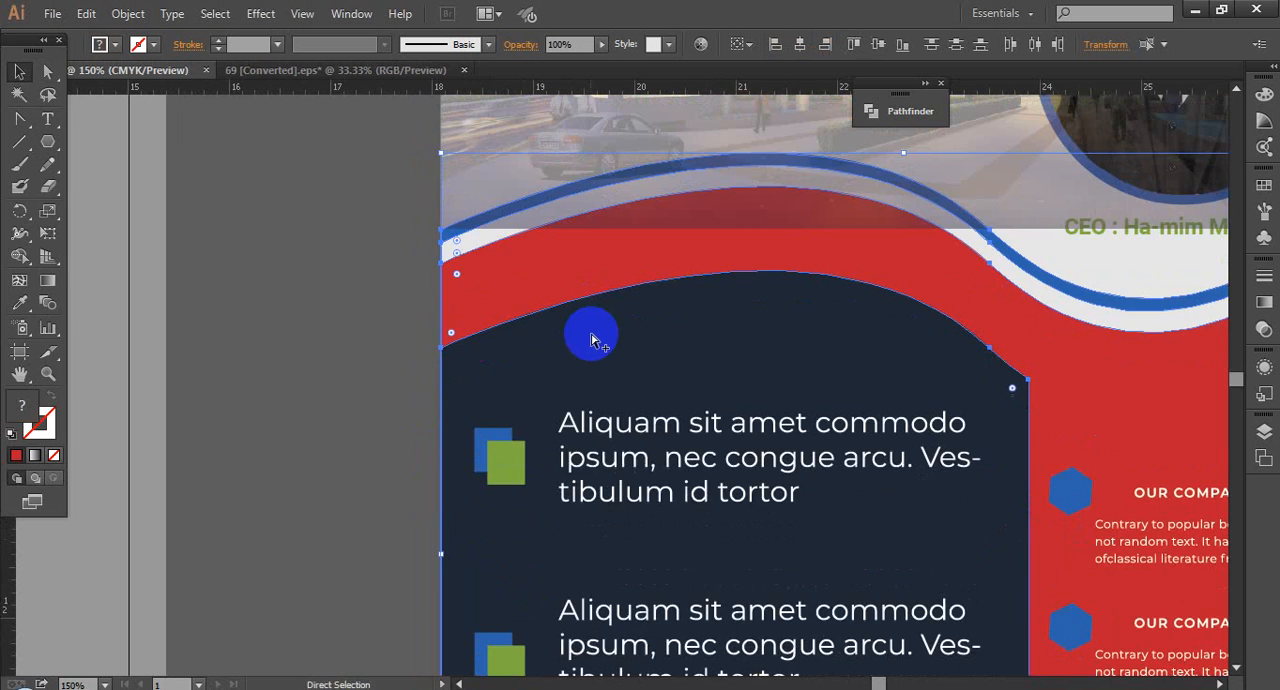
scroll(591, 338, down, 2)
click(998, 409)
drag(974, 411, 935, 575)
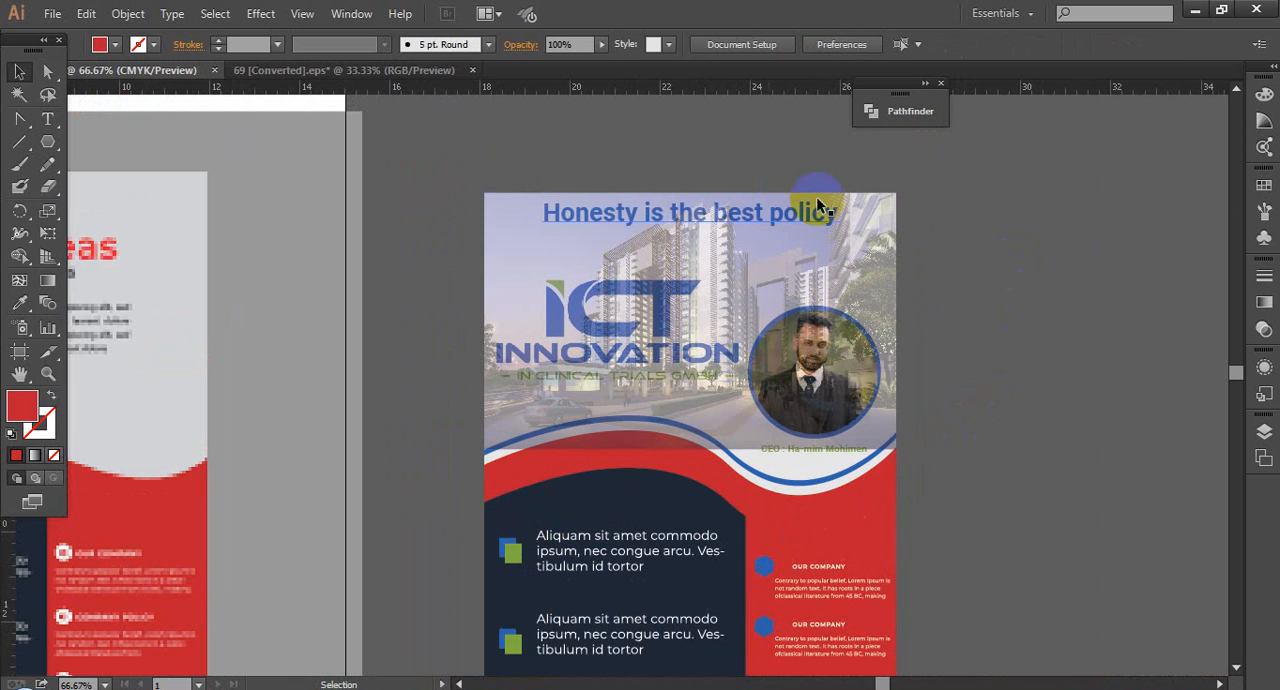
Step: Temporarily hide the light background shape behind the flyer's header
click(876, 195)
key(a)
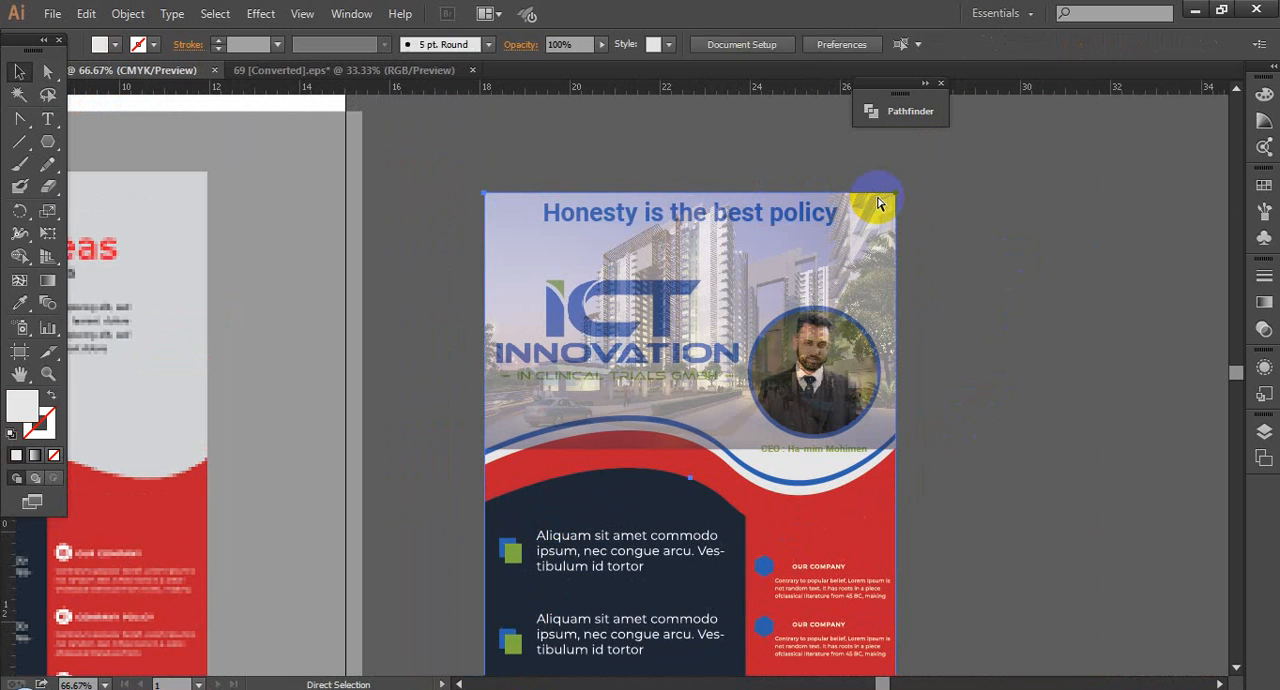
key(ctrl+x)
drag(937, 371, 956, 255)
drag(453, 323, 735, 473)
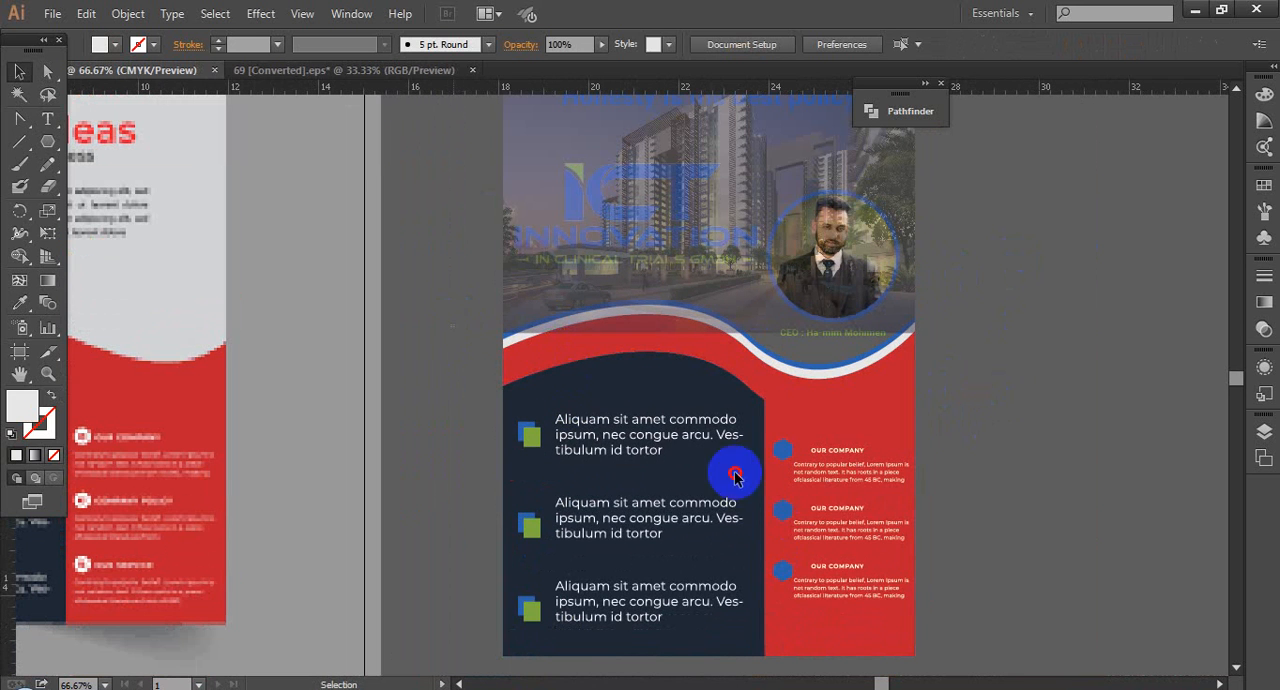
scroll(1043, 435, down, 1)
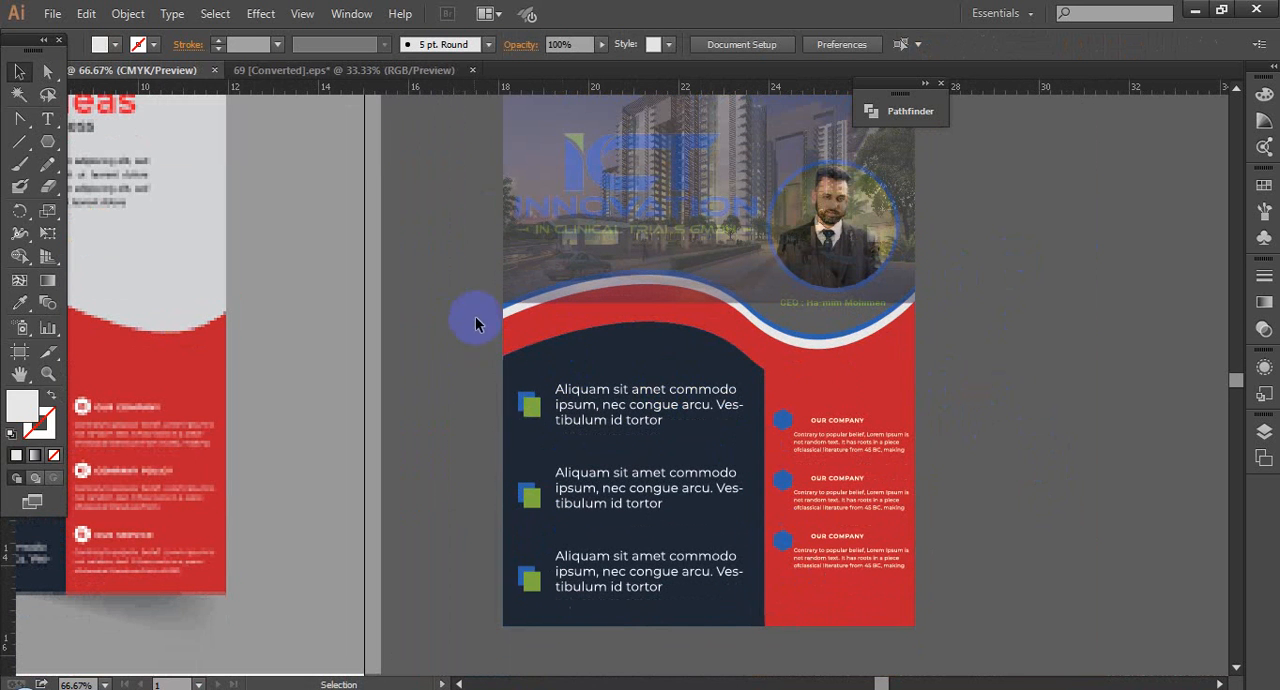
drag(475, 323, 555, 585)
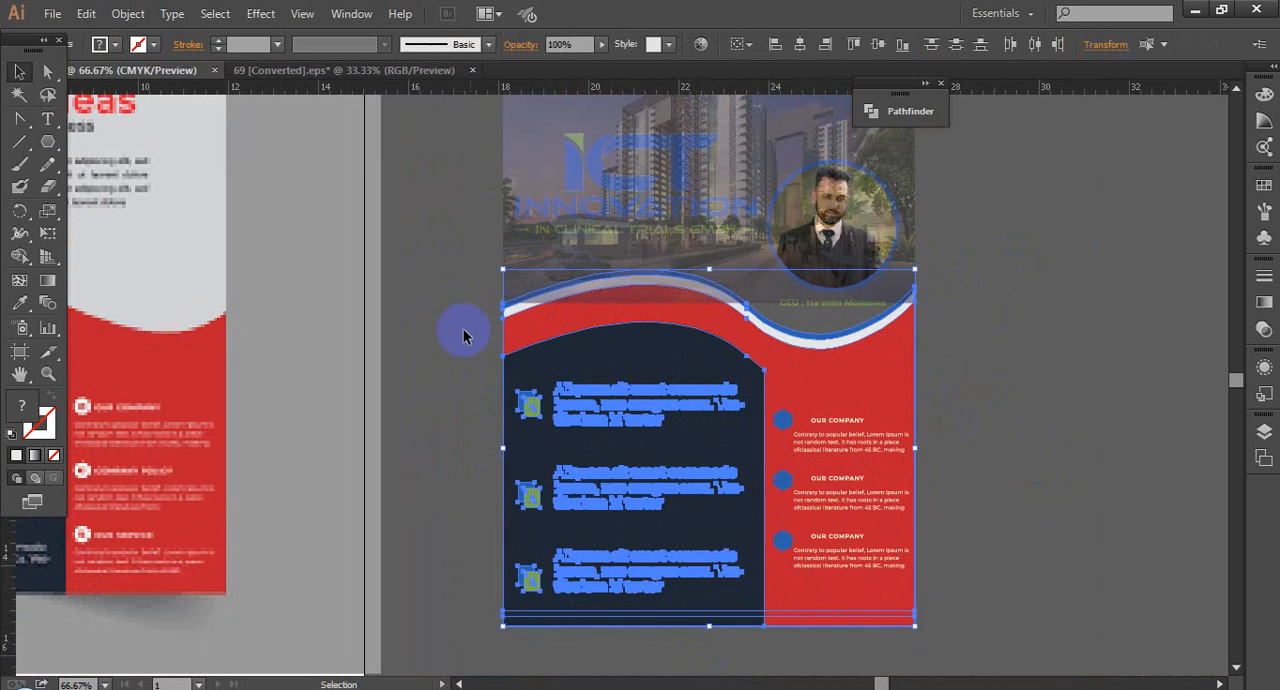
click(463, 336)
Step: Temporarily hide the circular portrait with its blue ring and the CEO caption beneath it
click(836, 226)
drag(836, 226, 823, 305)
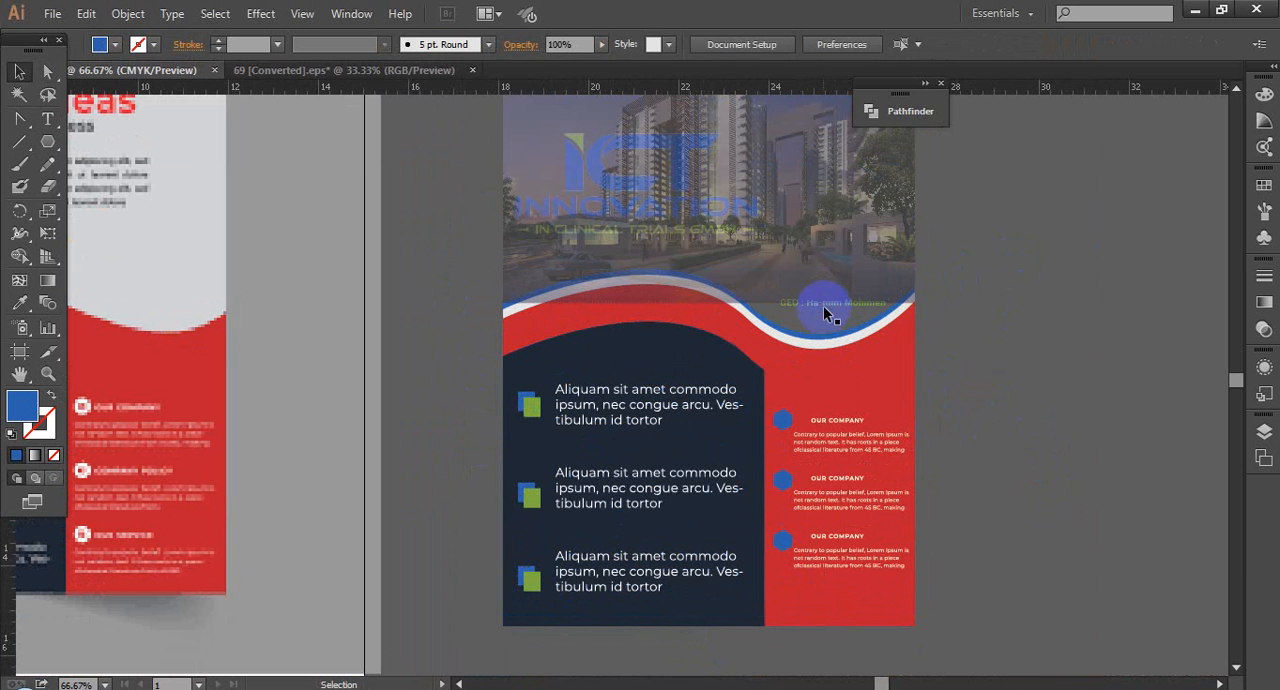
click(829, 303)
Step: Group the wave shapes, lower panels, icons and body texts, and bring the group in front of the building photo
drag(440, 272, 1024, 655)
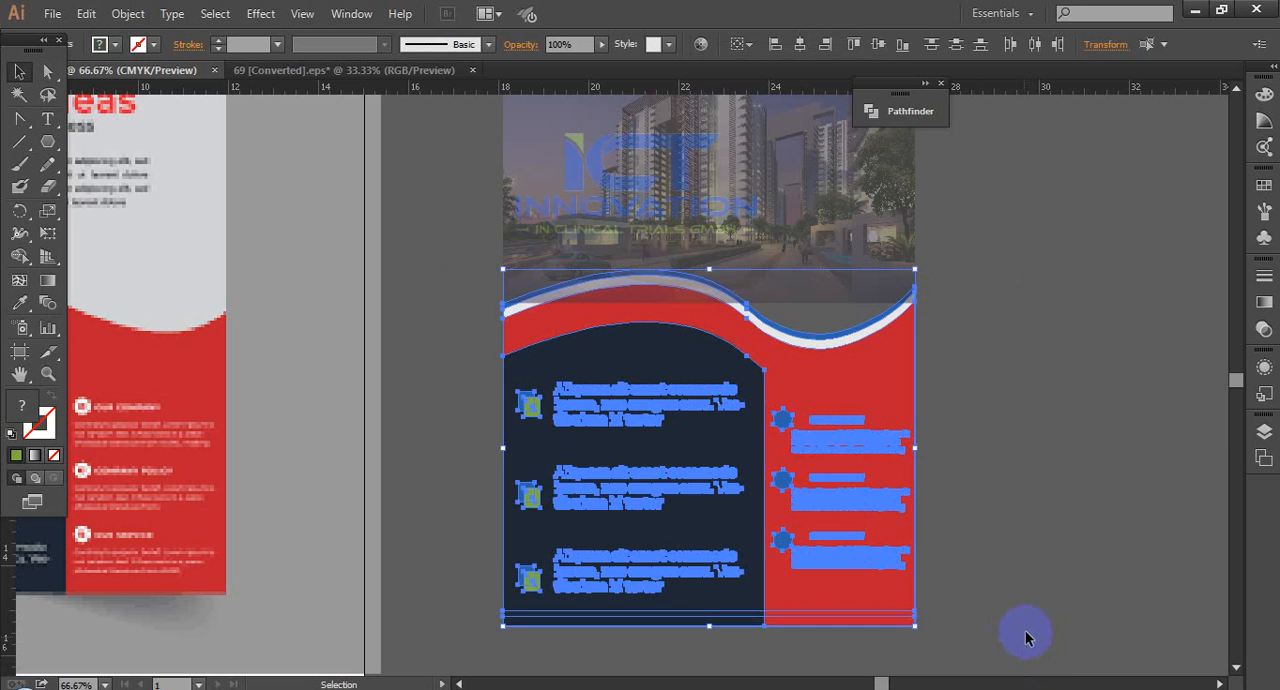
click(1053, 368)
drag(946, 372, 950, 396)
right_click(697, 412)
mouse_move(760, 572)
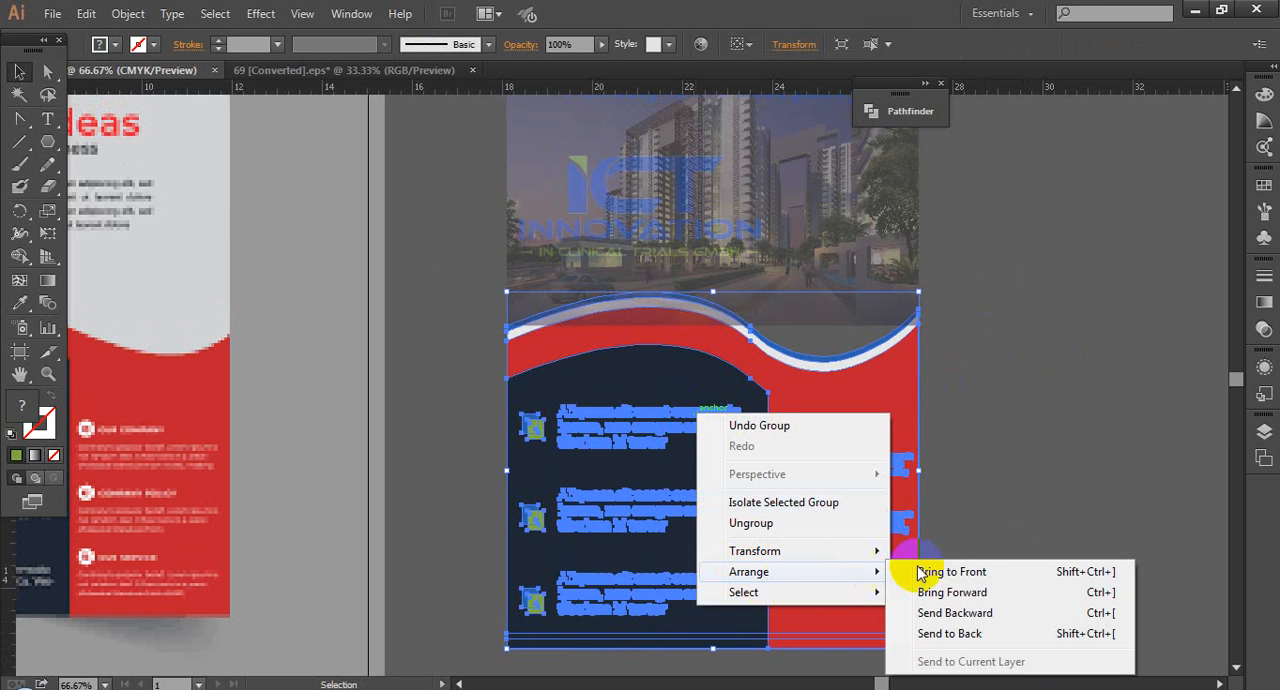
click(854, 569)
click(1018, 386)
Step: Show the hidden light background, portrait and CEO caption again
drag(1018, 386, 1001, 436)
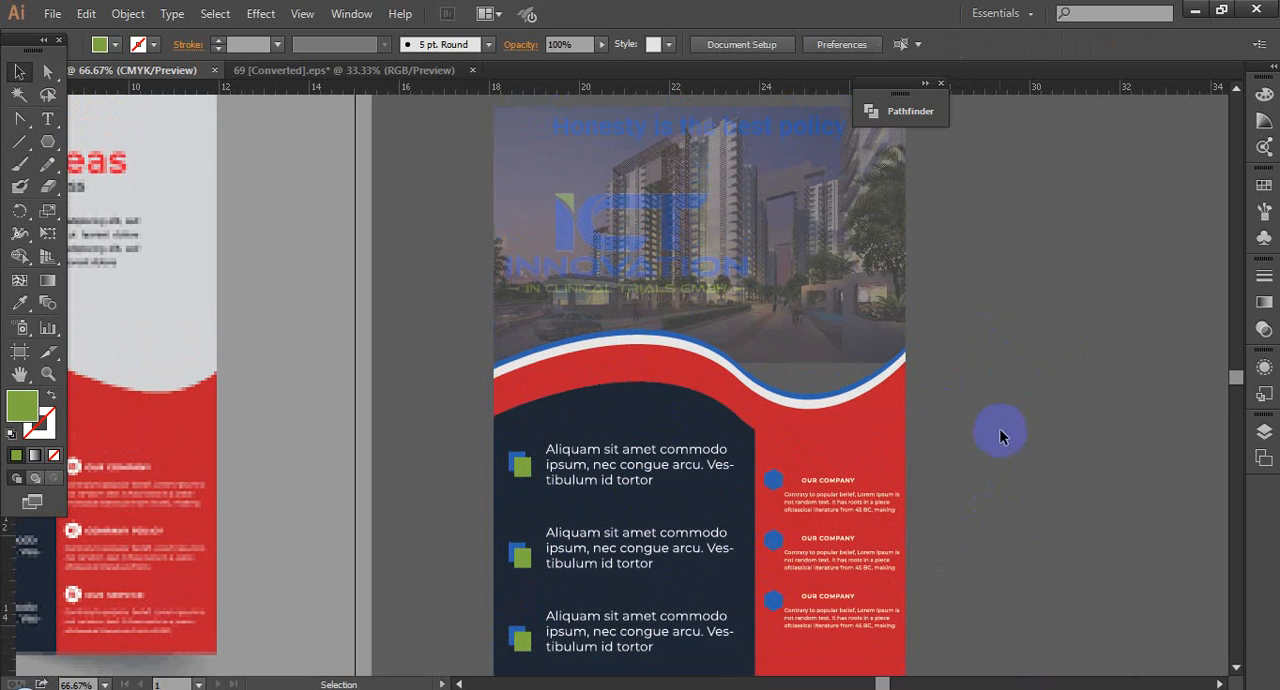
key(ctrl+z)
click(1002, 428)
key(ctrl+space)
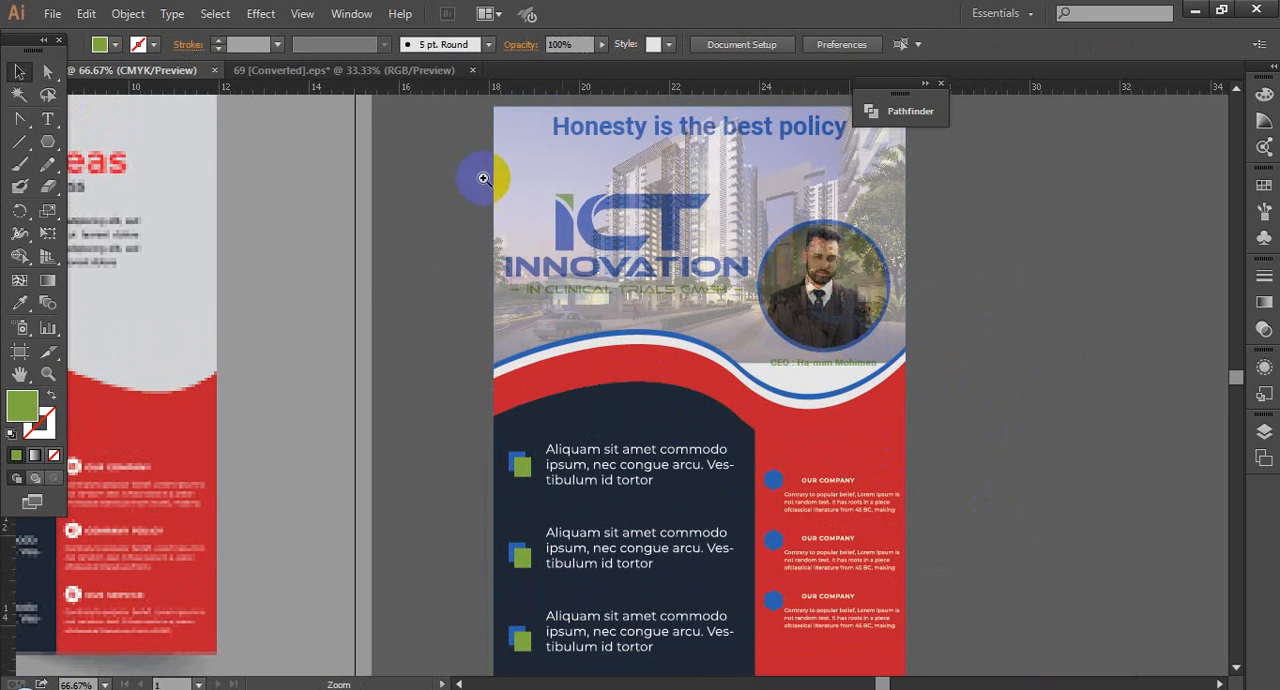
drag(490, 182, 1070, 489)
click(451, 509)
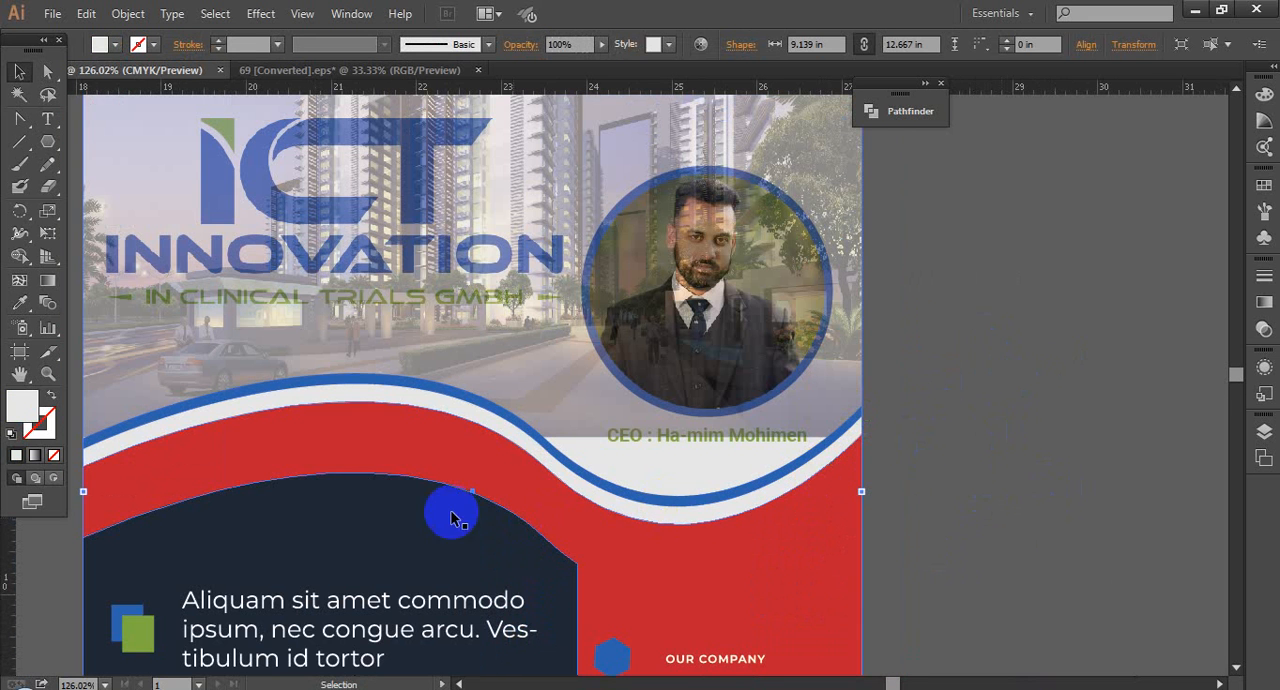
Step: Unlock the building photo in the flyer's header so it can be edited
key(ctrl+minus)
key(ctrl+minus)
key(ctrl+minus)
click(809, 240)
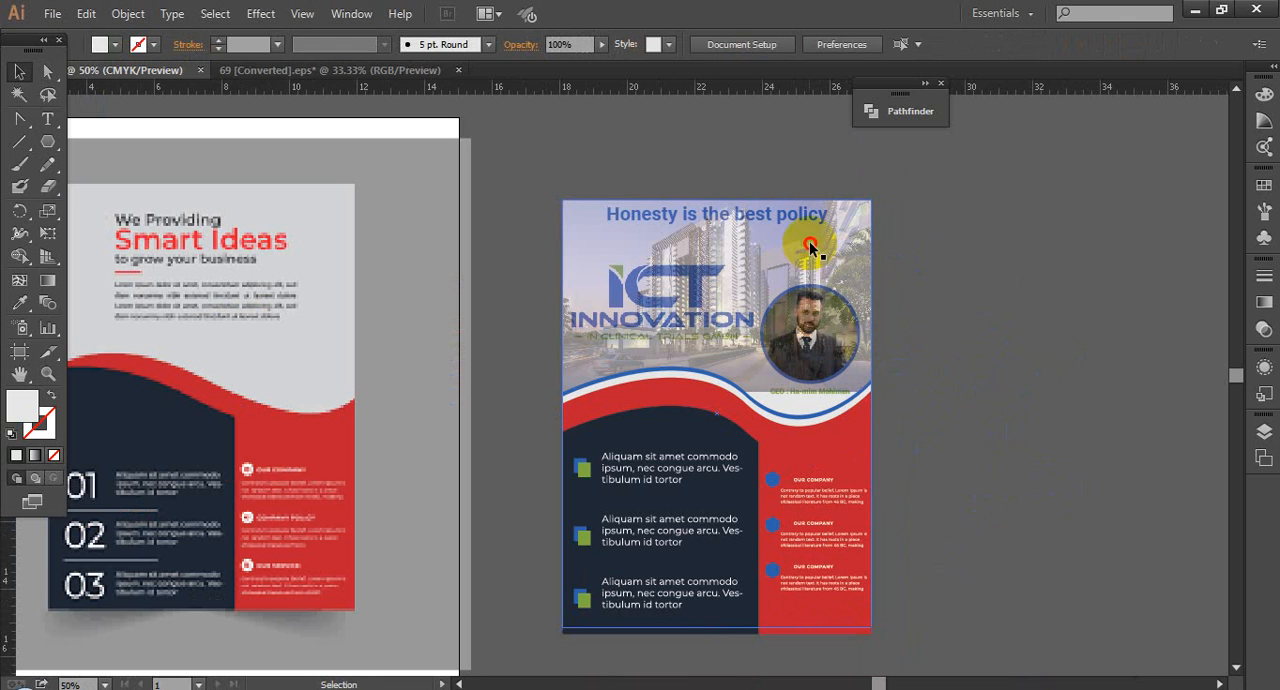
key(ctrl+alt+2)
click(932, 280)
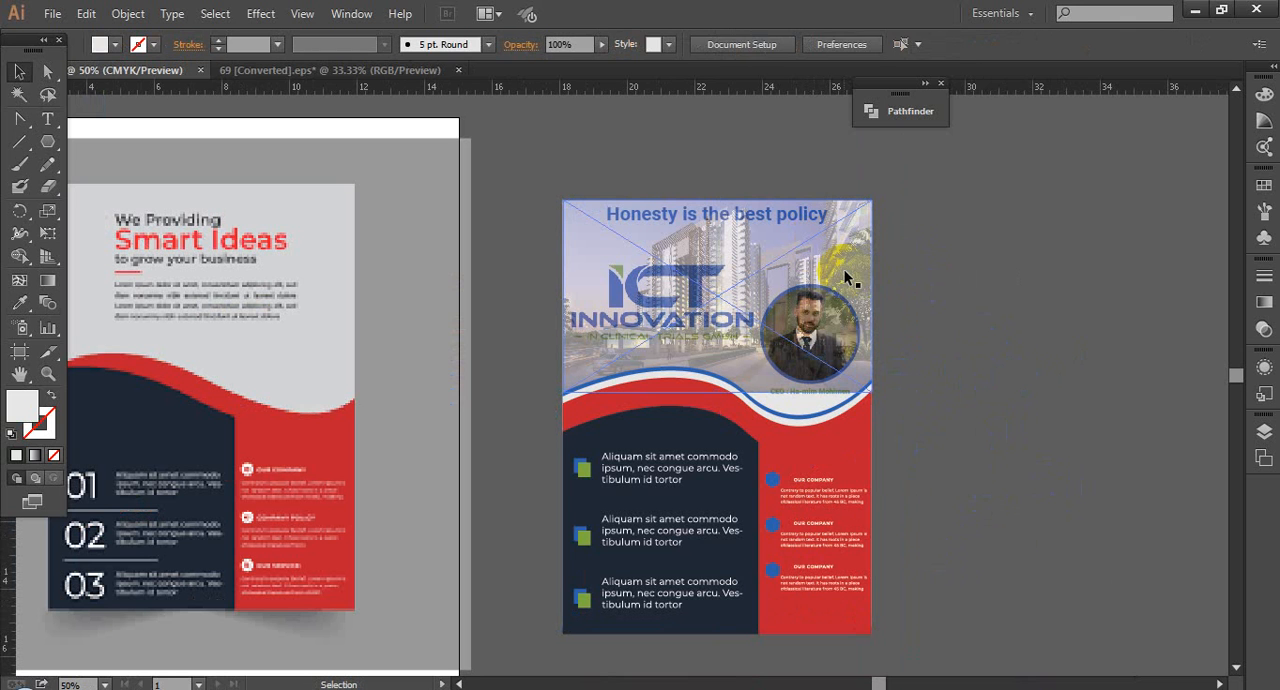
Step: Stretch the building photo downward behind the waves to about 7.14 in high, and deselect it
click(844, 271)
drag(718, 396, 716, 441)
click(991, 463)
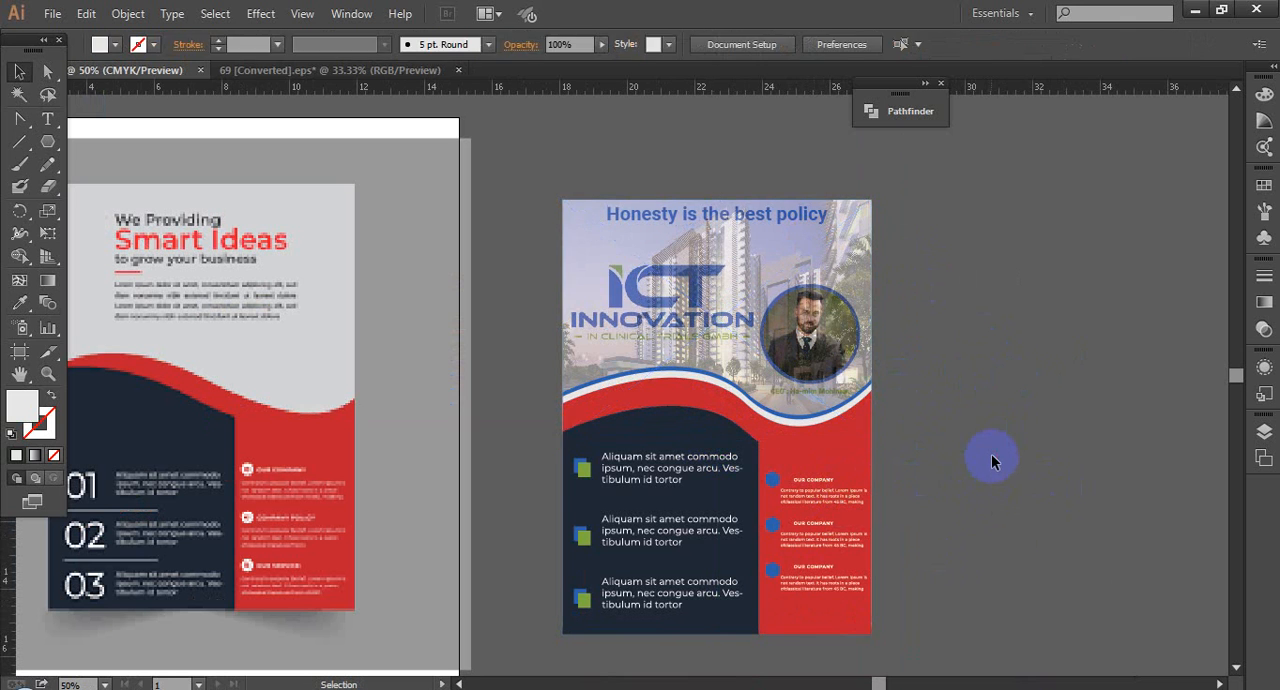
Step: Lower the building photo's opacity to 10% and deselect it
drag(475, 186, 1003, 488)
click(737, 243)
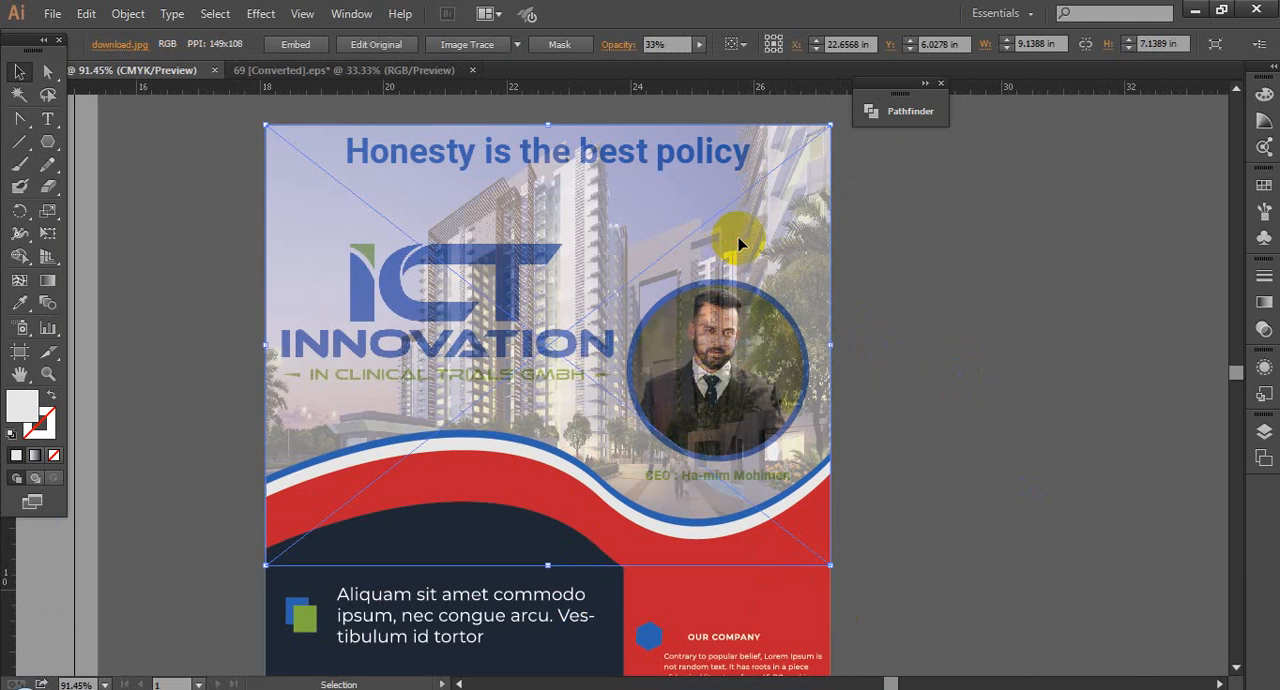
click(669, 44)
scroll(668, 39, down, 4)
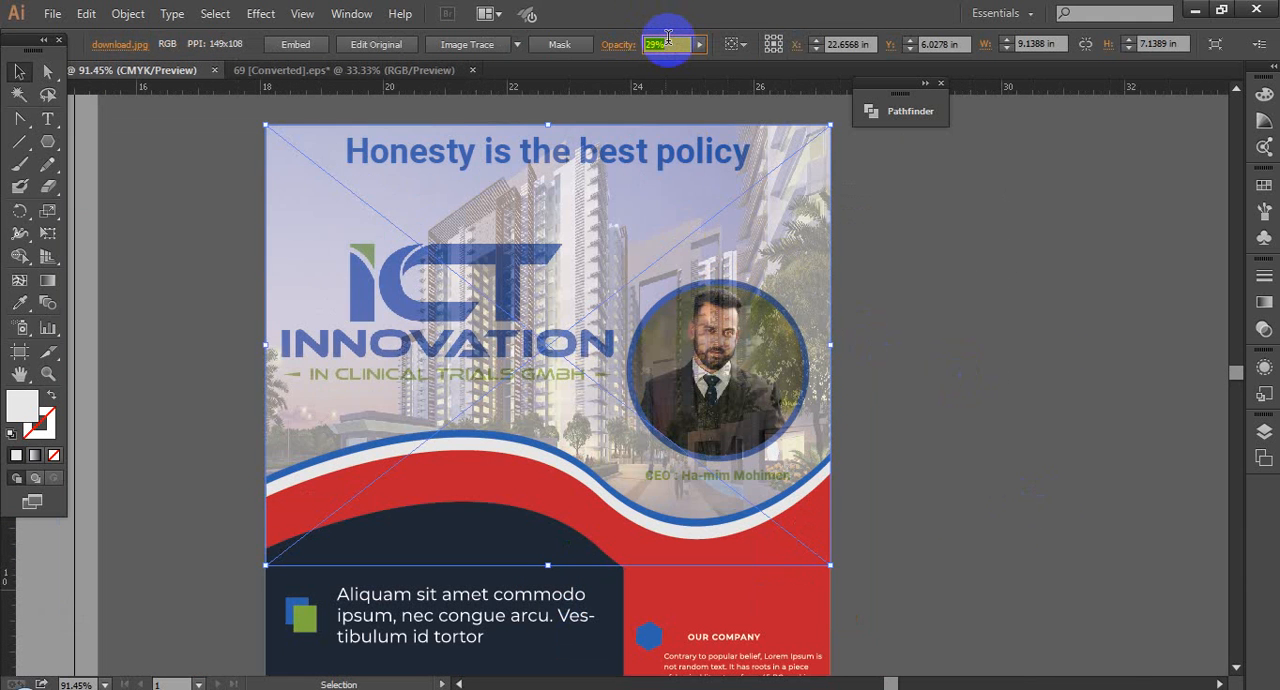
scroll(668, 38, down, 4)
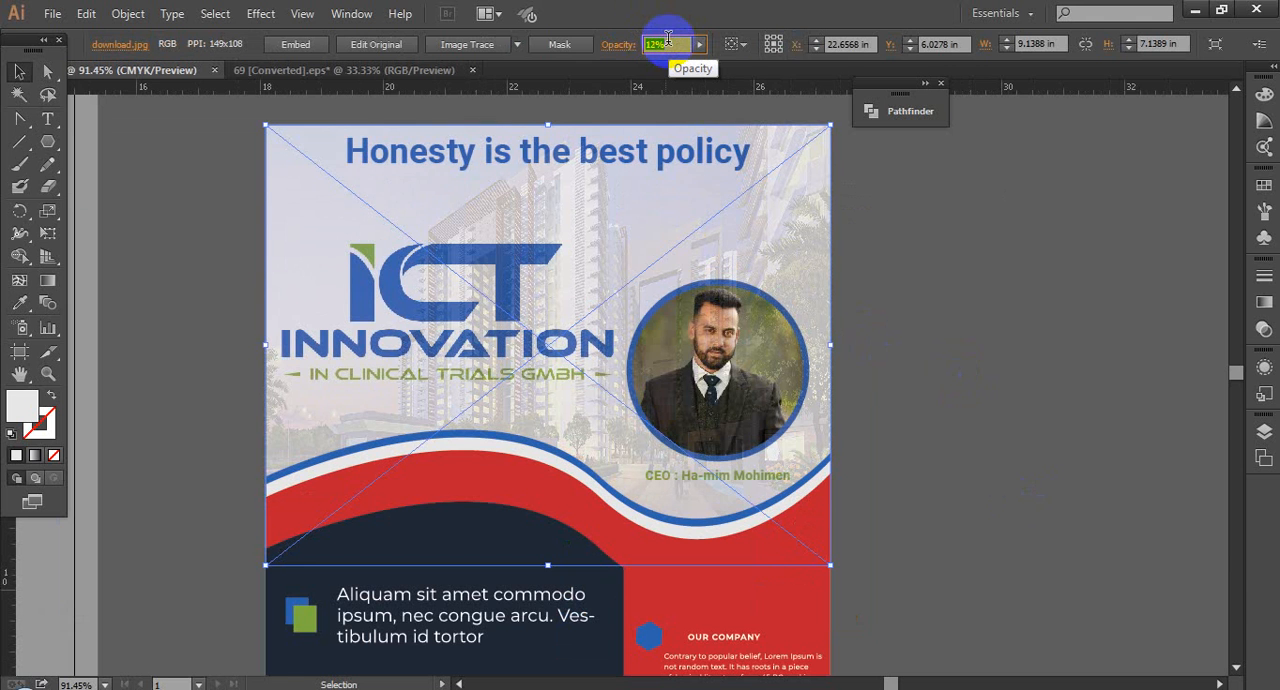
scroll(668, 39, down, 1)
click(930, 310)
click(724, 368)
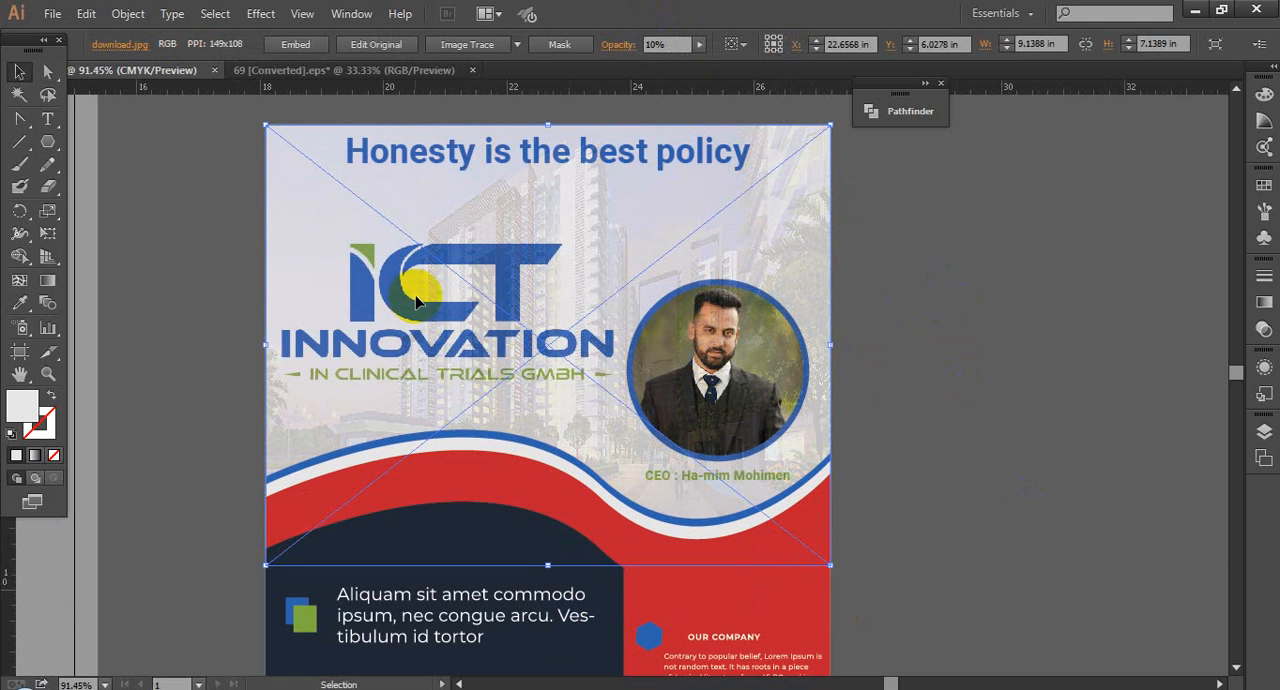
click(897, 288)
click(938, 292)
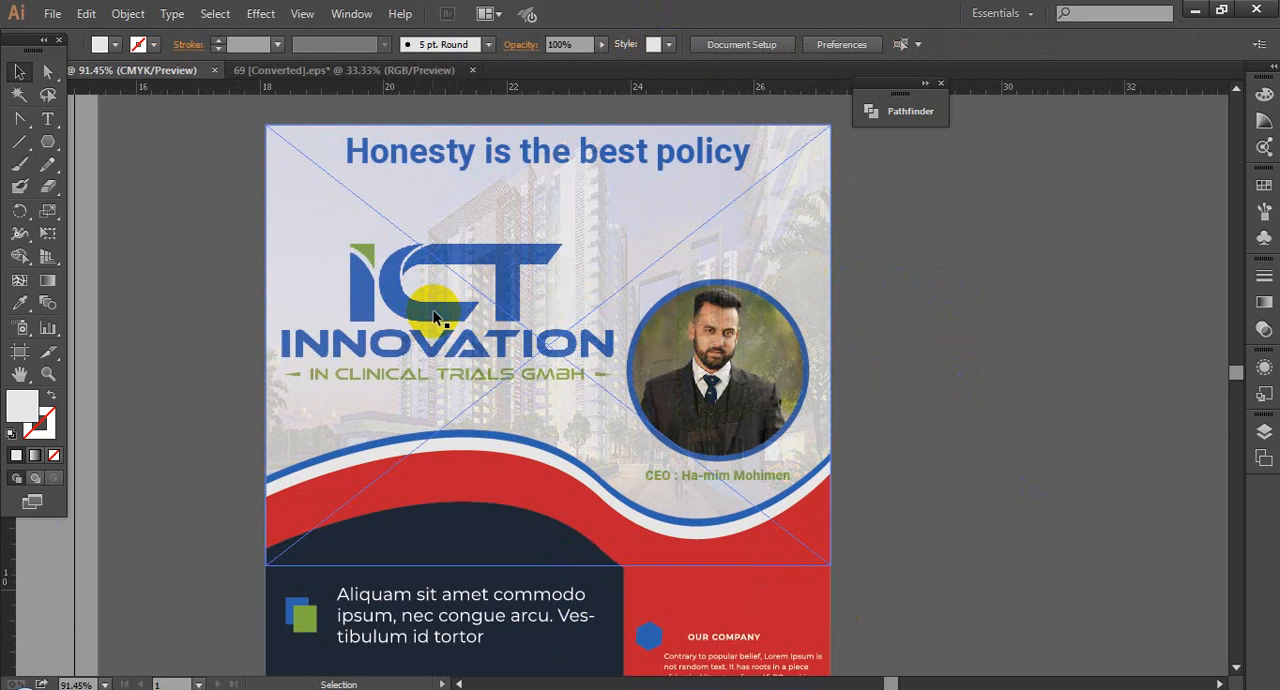
Step: Hide the building photo while grouping the headline, ICT Innovation logo, ringed portrait and CEO caption, and show the photo again
click(722, 262)
key(Delete)
click(518, 284)
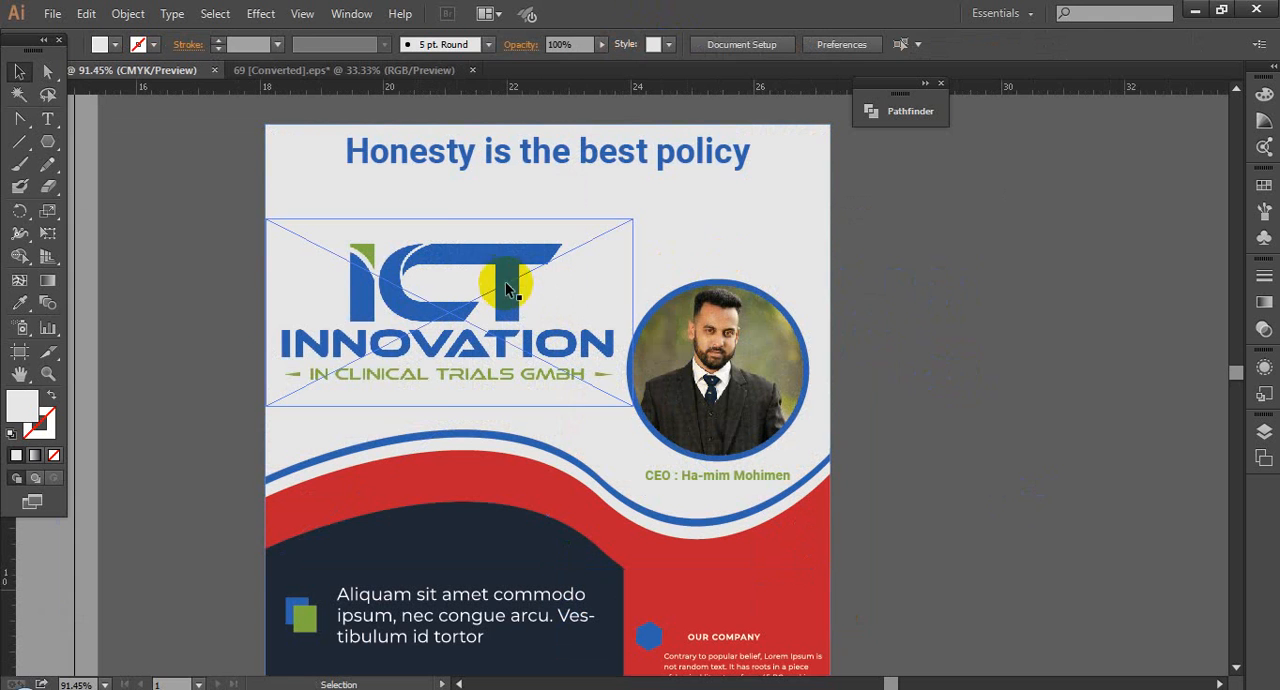
shift+click(541, 183)
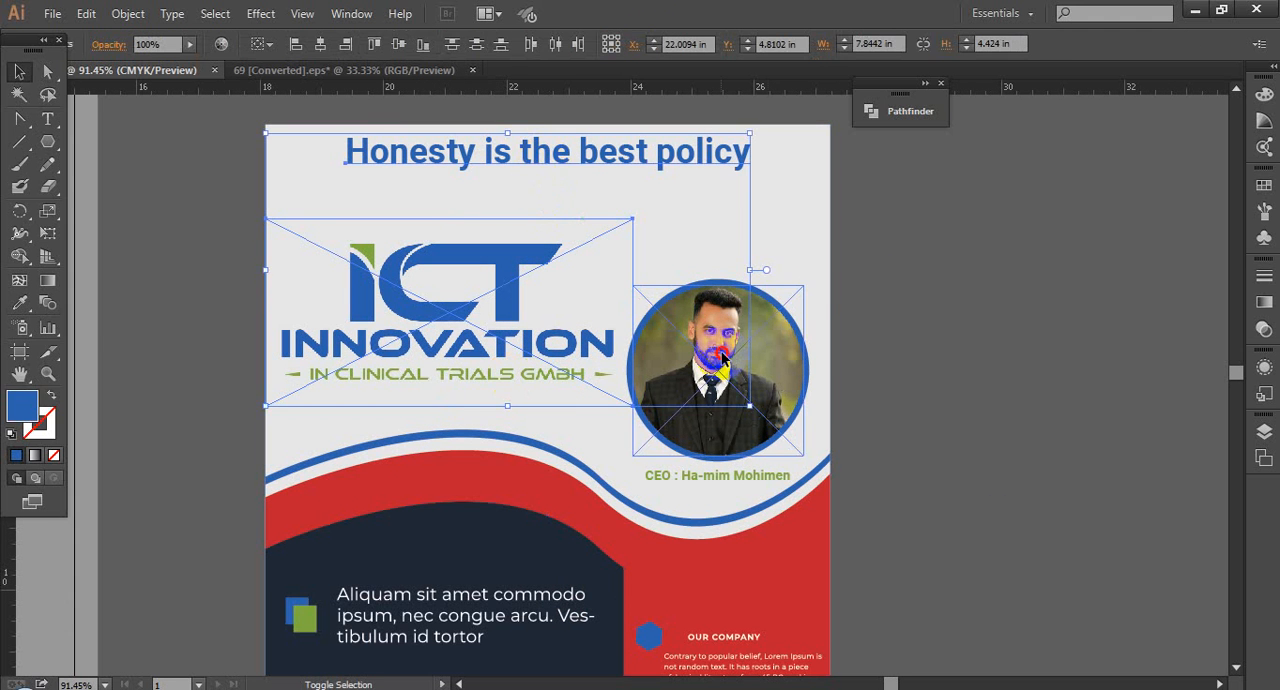
shift+click(718, 460)
shift+click(718, 478)
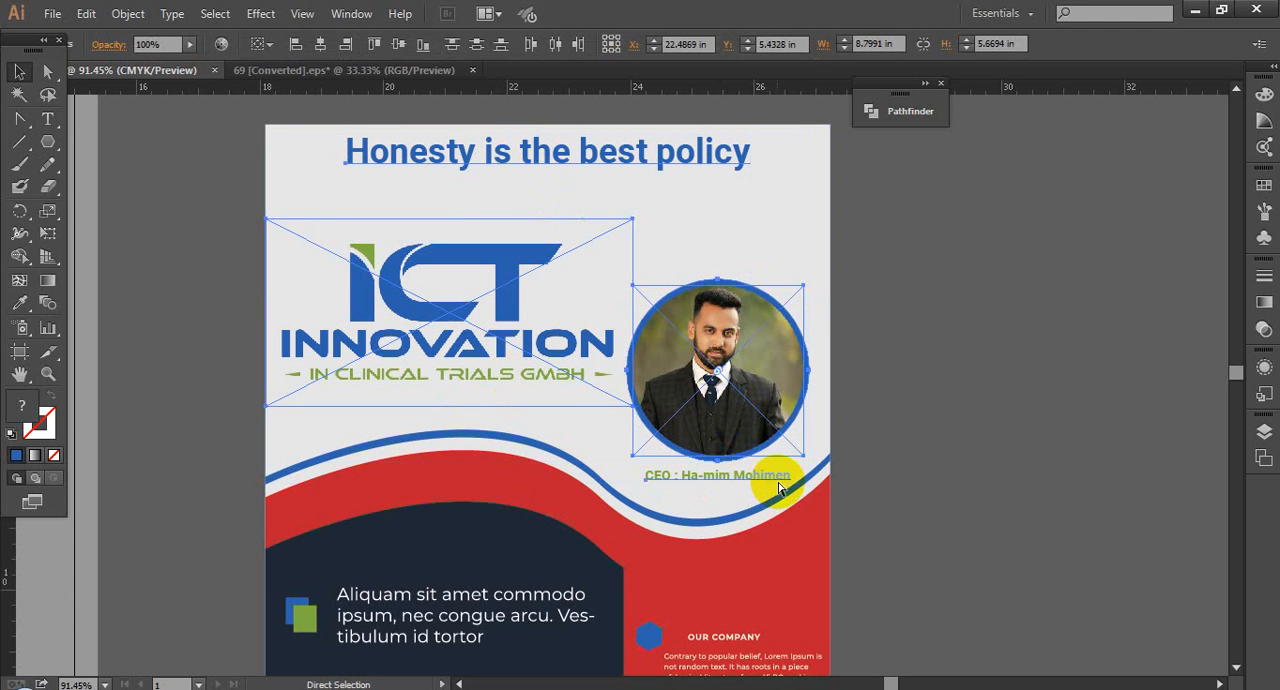
key(ctrl+z)
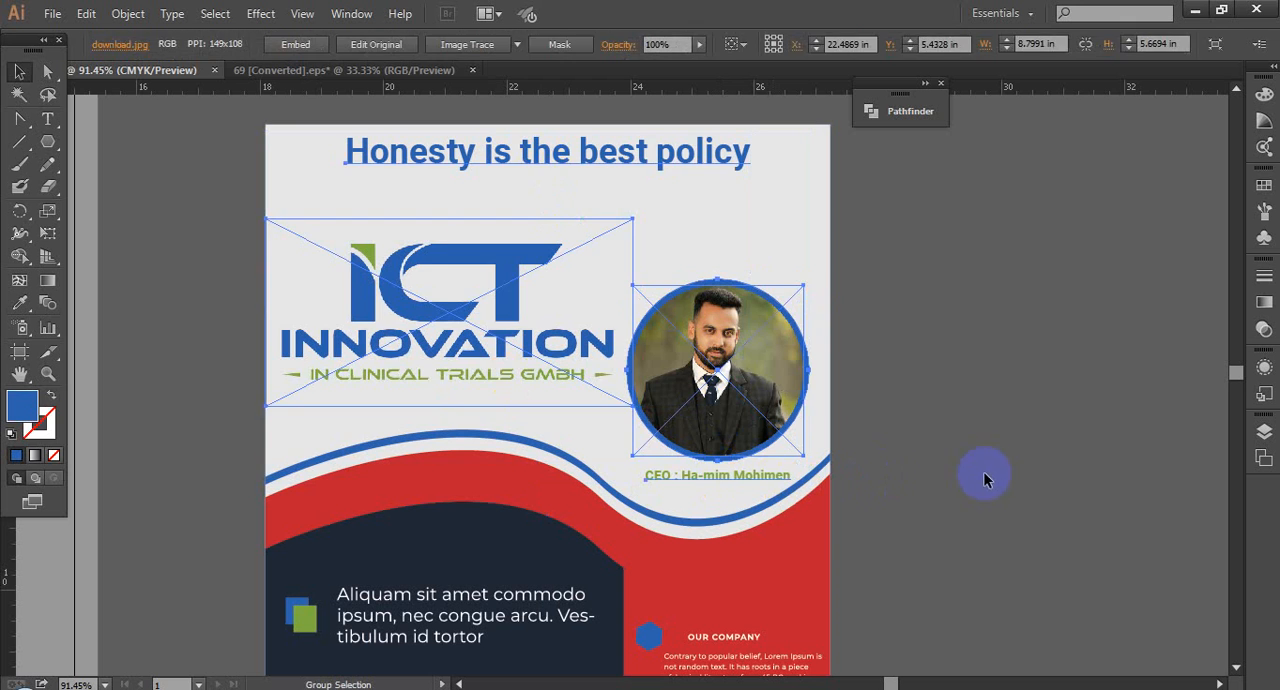
click(947, 417)
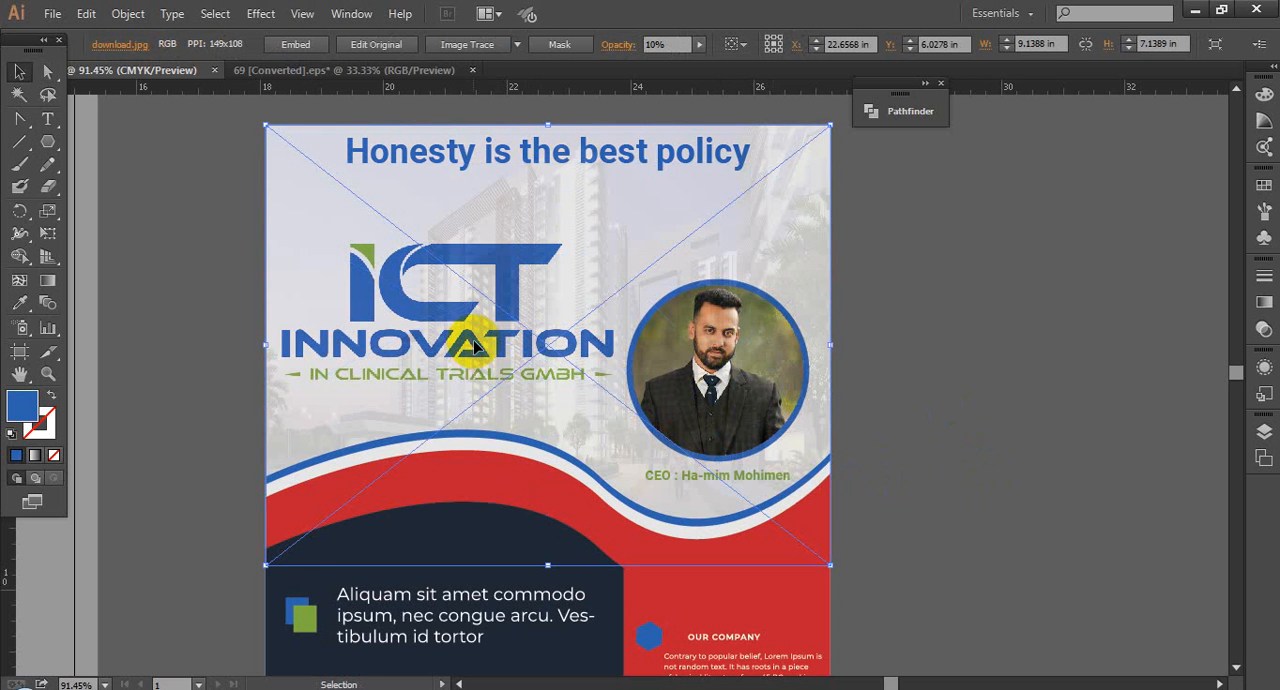
Step: Lock the building photo and bring the group of headline, logo, portrait and CEO caption to the front
drag(474, 345, 694, 420)
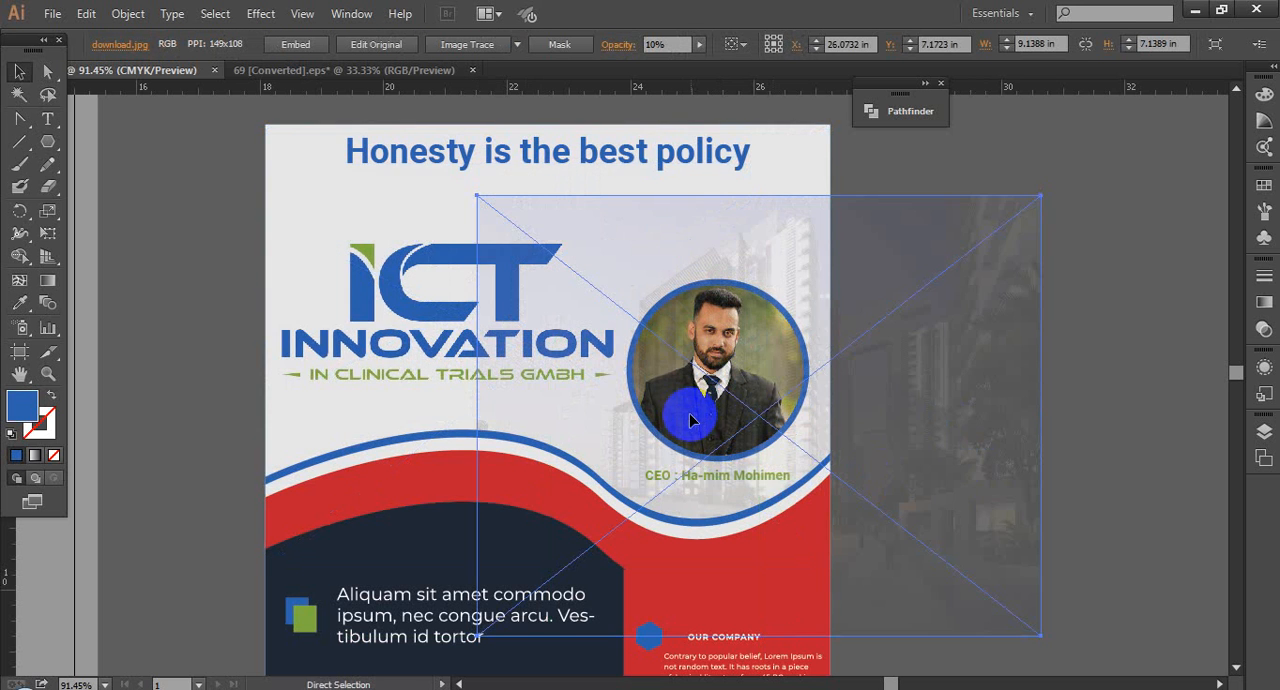
key(ctrl+z)
click(328, 378)
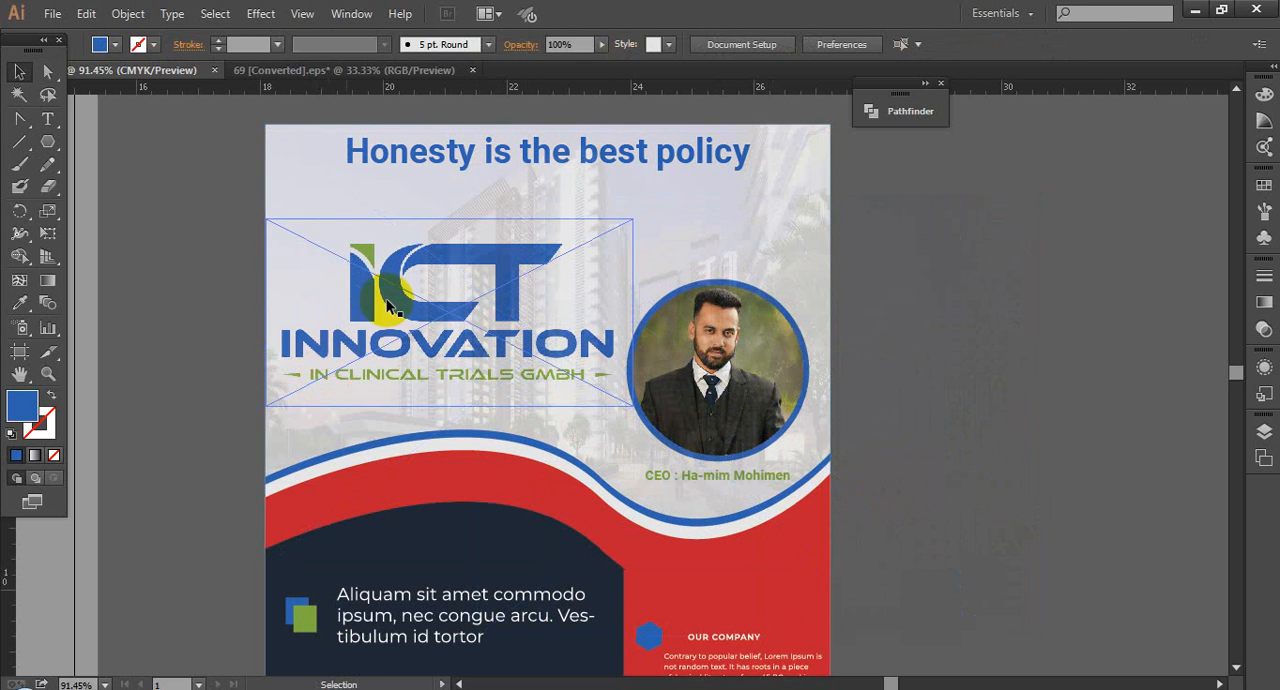
key(v)
right_click(389, 298)
mouse_move(457, 462)
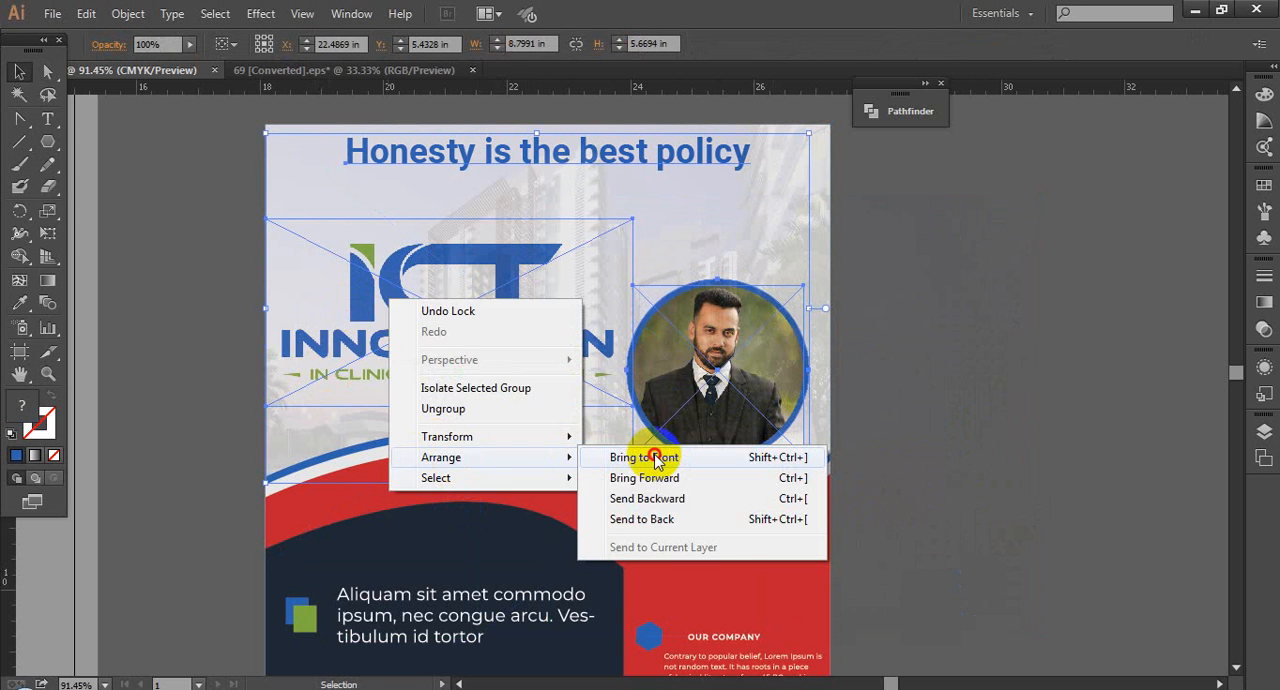
click(643, 452)
key(a)
click(918, 420)
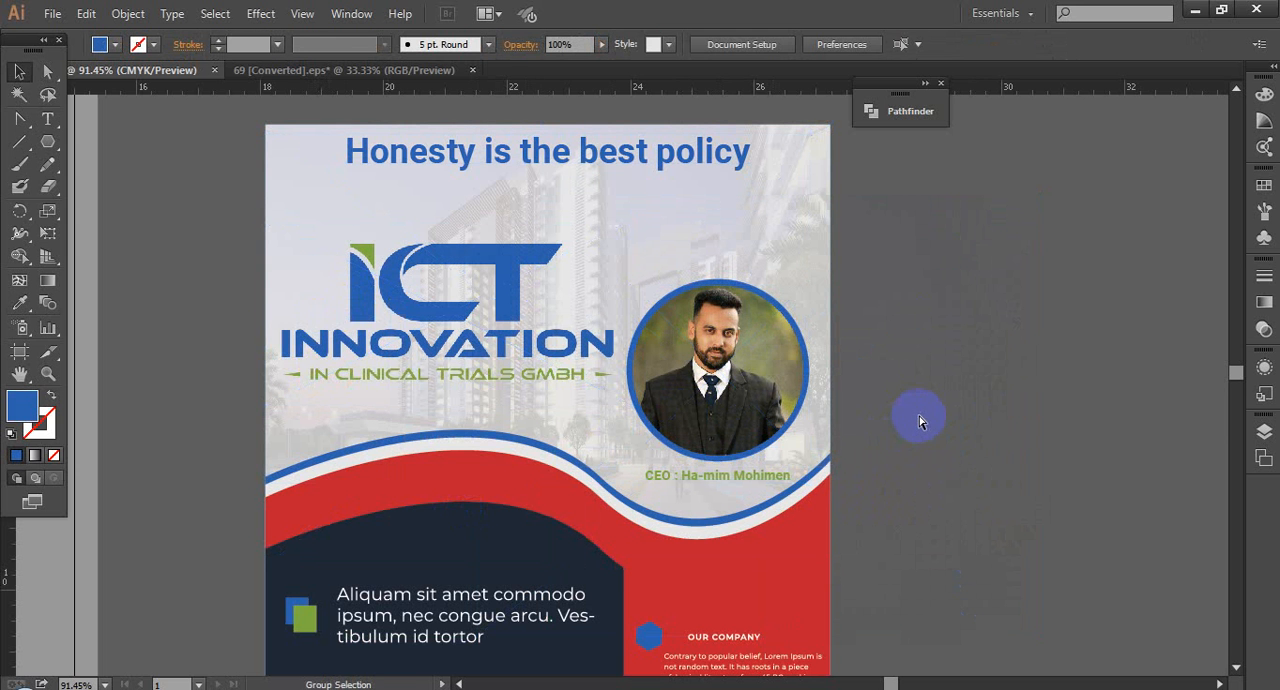
Step: Unlock the building photo and raise its opacity to 30%
click(810, 278)
click(900, 271)
click(811, 251)
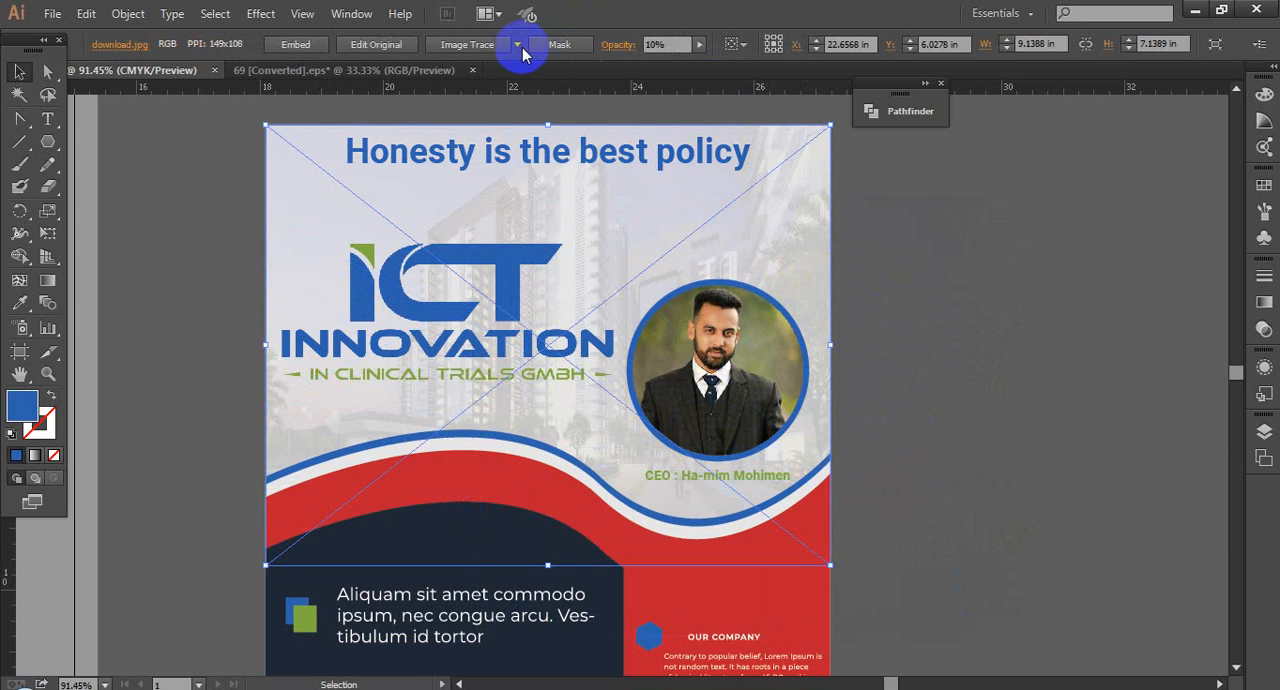
click(662, 44)
key(Up)
key(Up)
key(Up)
key(Up)
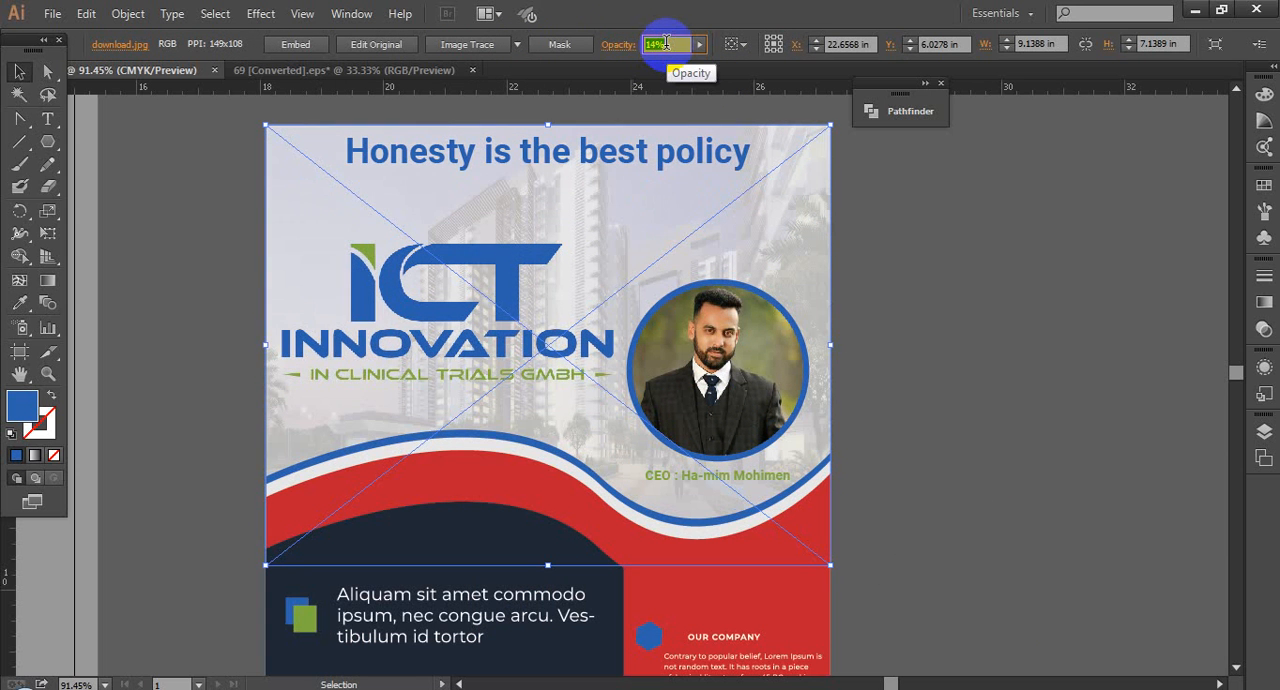
key(Up)
key(Up)
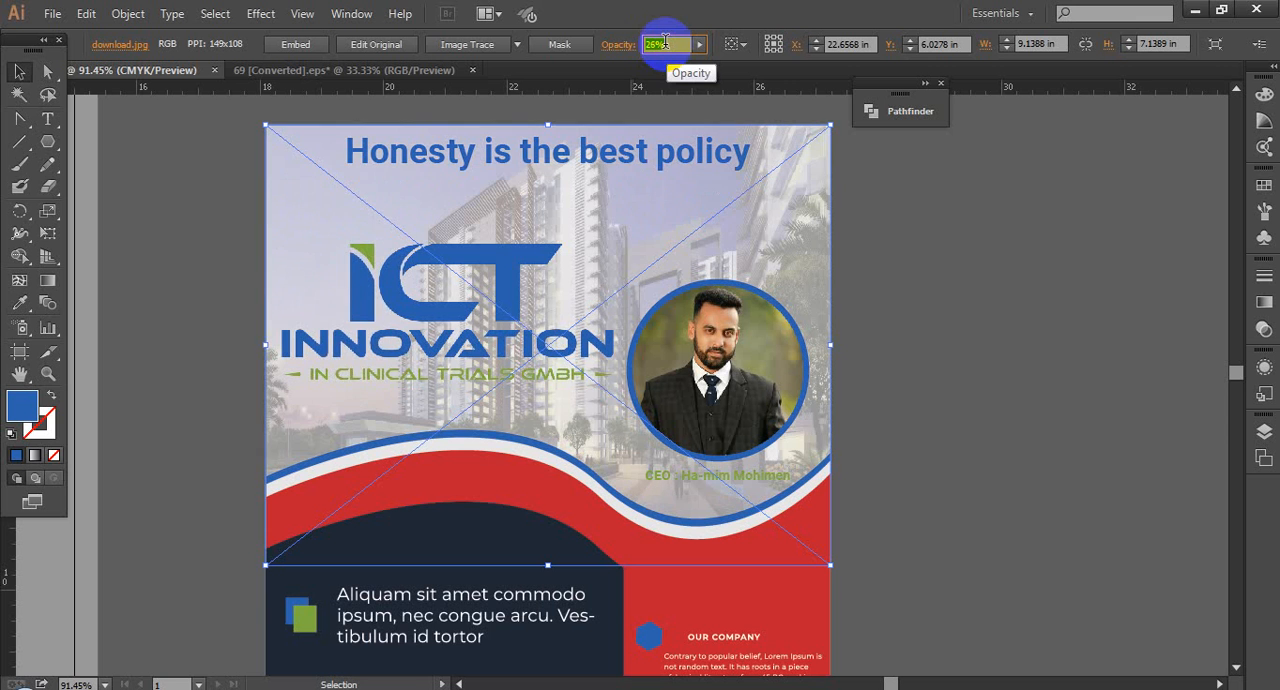
key(Up)
key(Up)
key(Up)
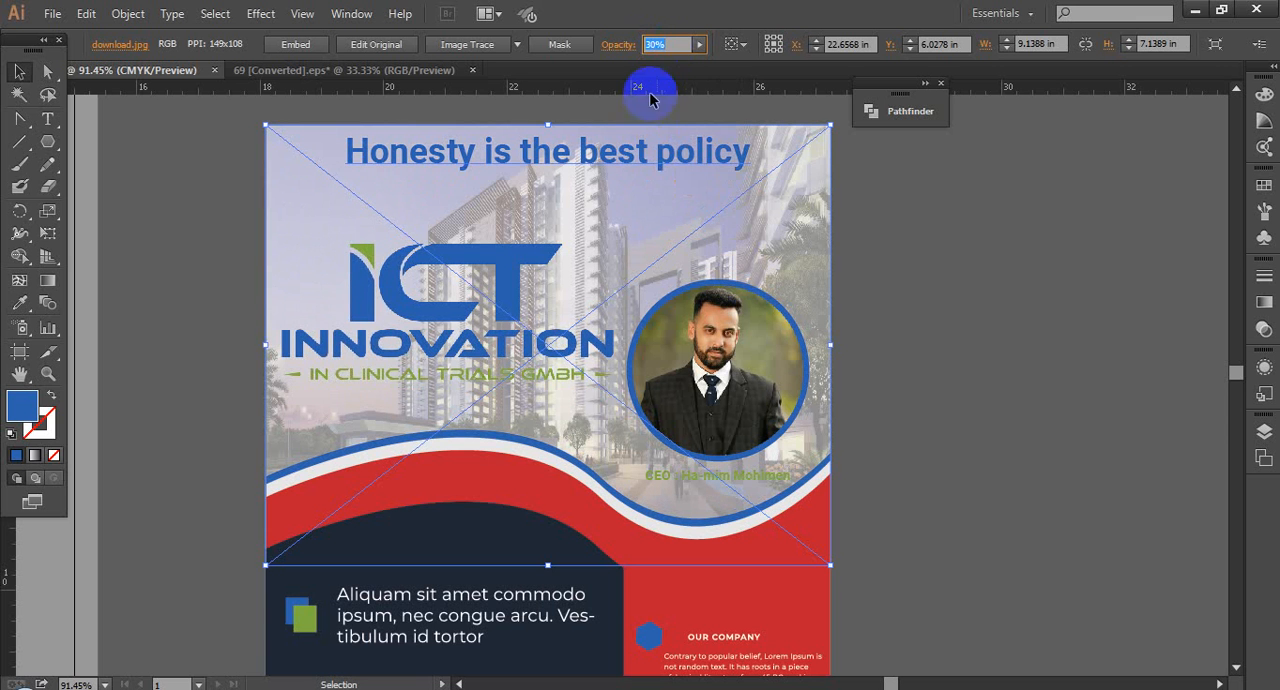
Step: Deselect the building photo and ungroup the headline, logo, portrait and CEO caption
click(865, 361)
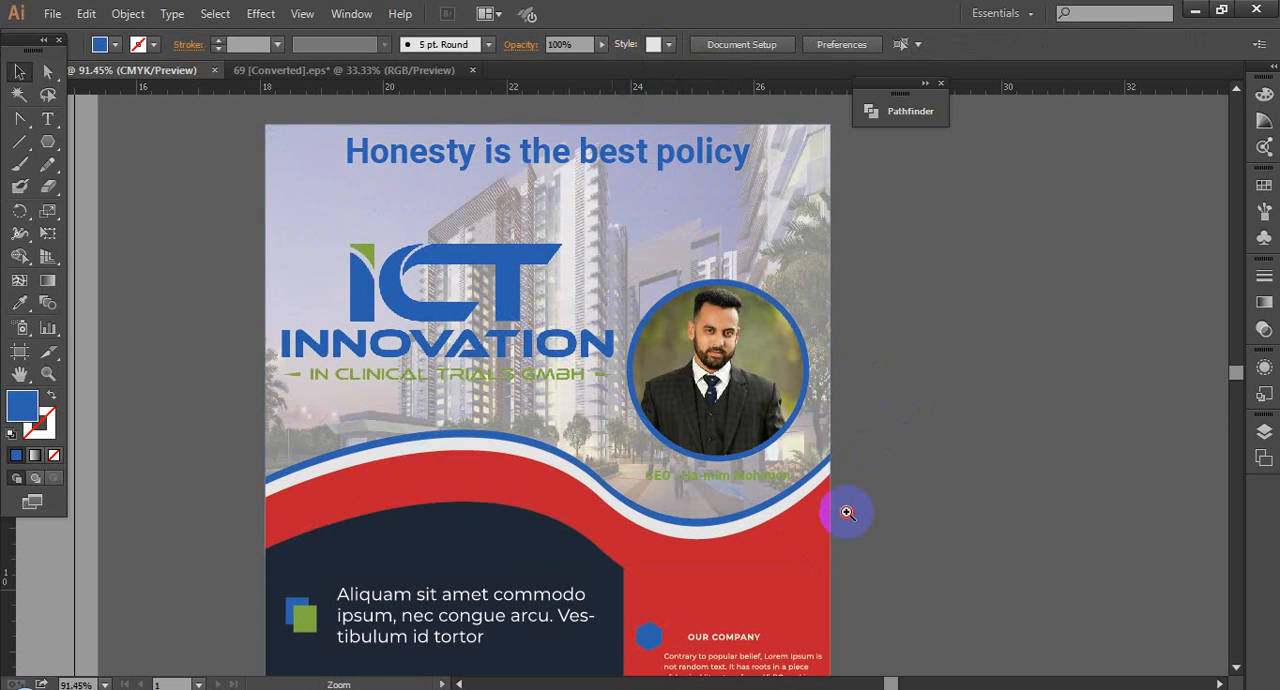
drag(847, 511, 609, 446)
click(598, 390)
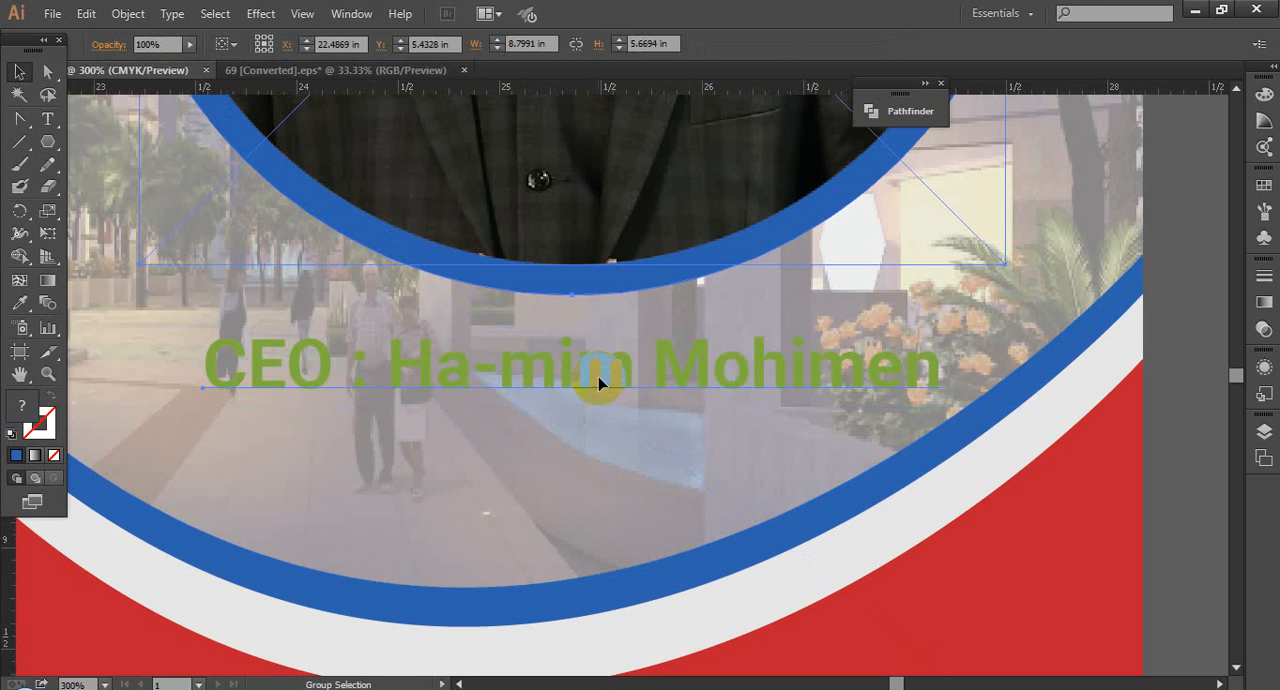
key(ctrl+minus)
right_click(600, 380)
click(678, 489)
click(920, 409)
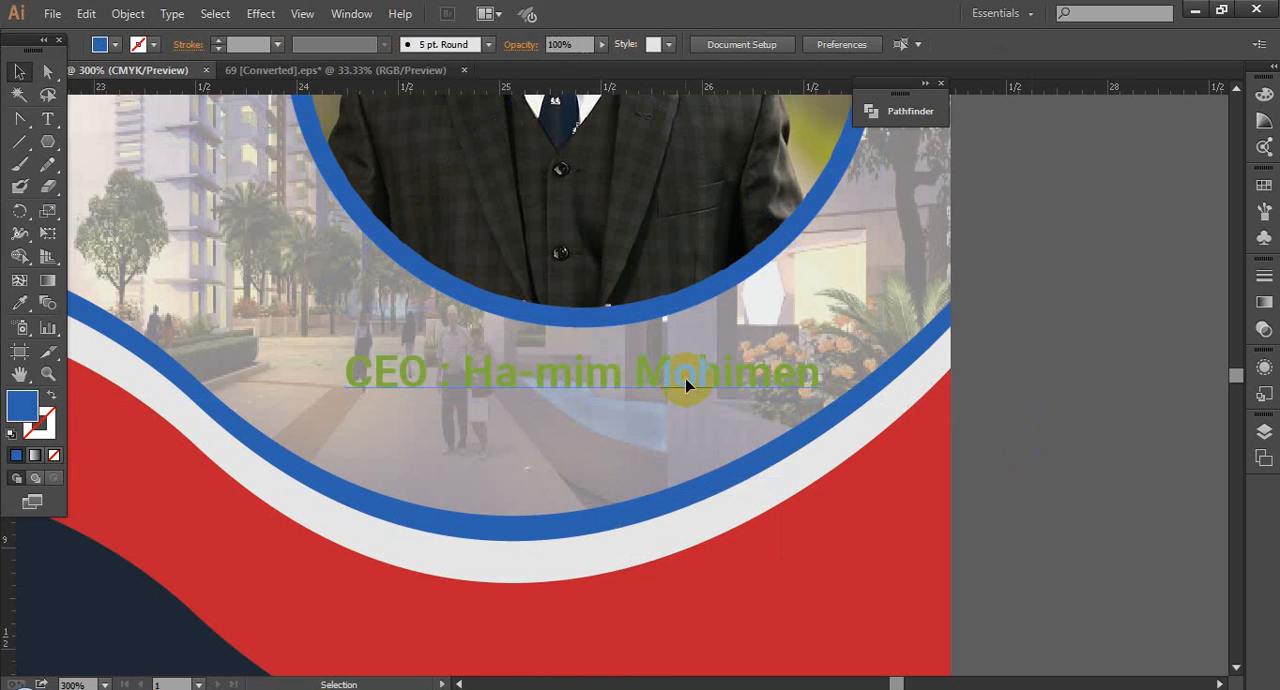
Step: Recolour the CEO caption with the dark navy sampled from the flyer's lower curved shape, and deselect it
click(686, 373)
click(19, 305)
click(111, 452)
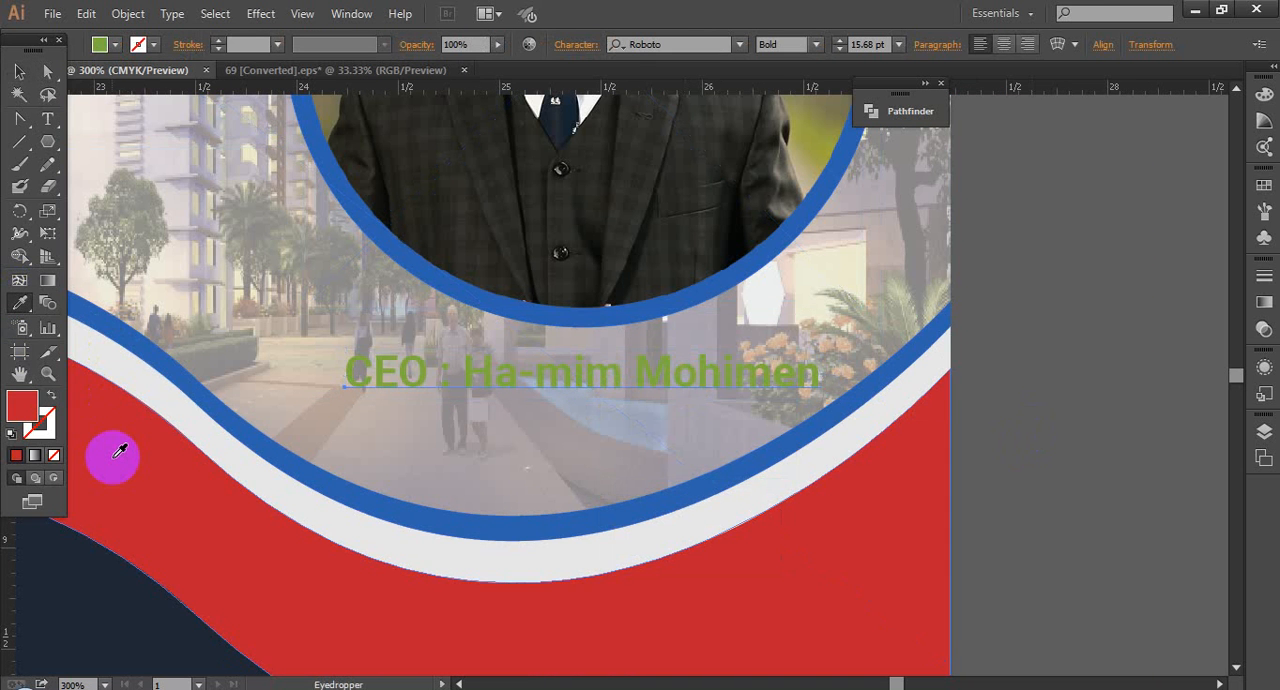
click(77, 571)
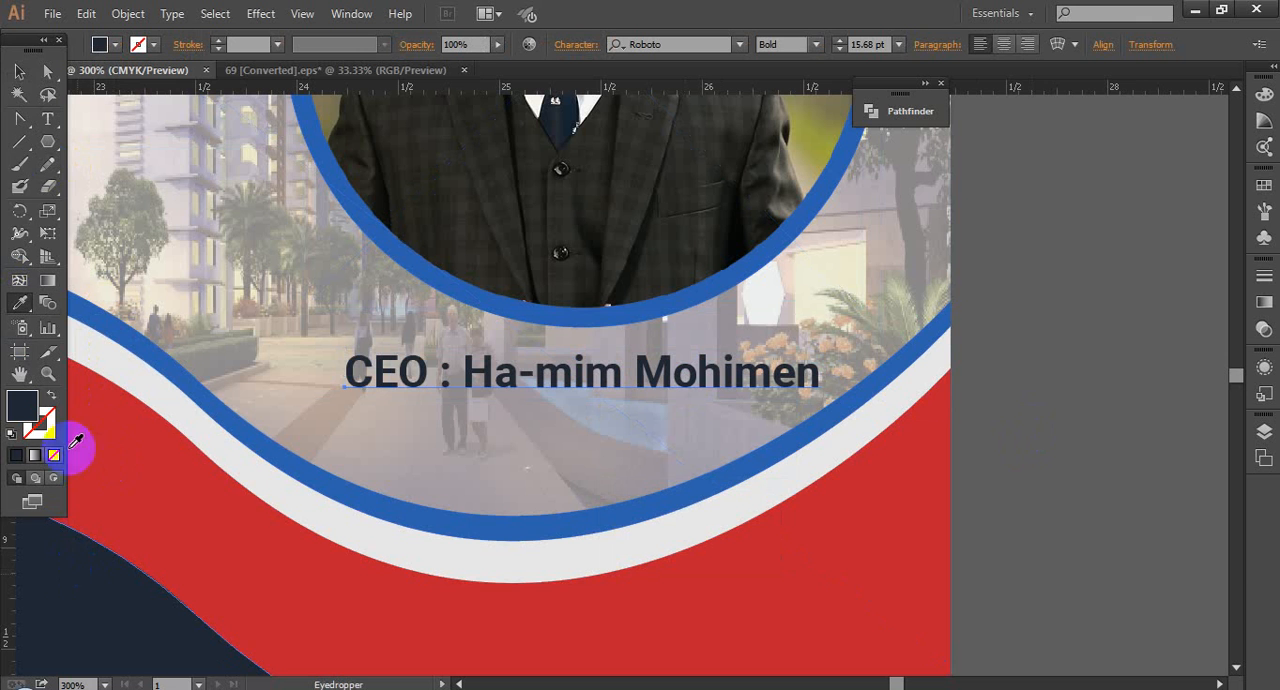
click(19, 72)
click(1060, 396)
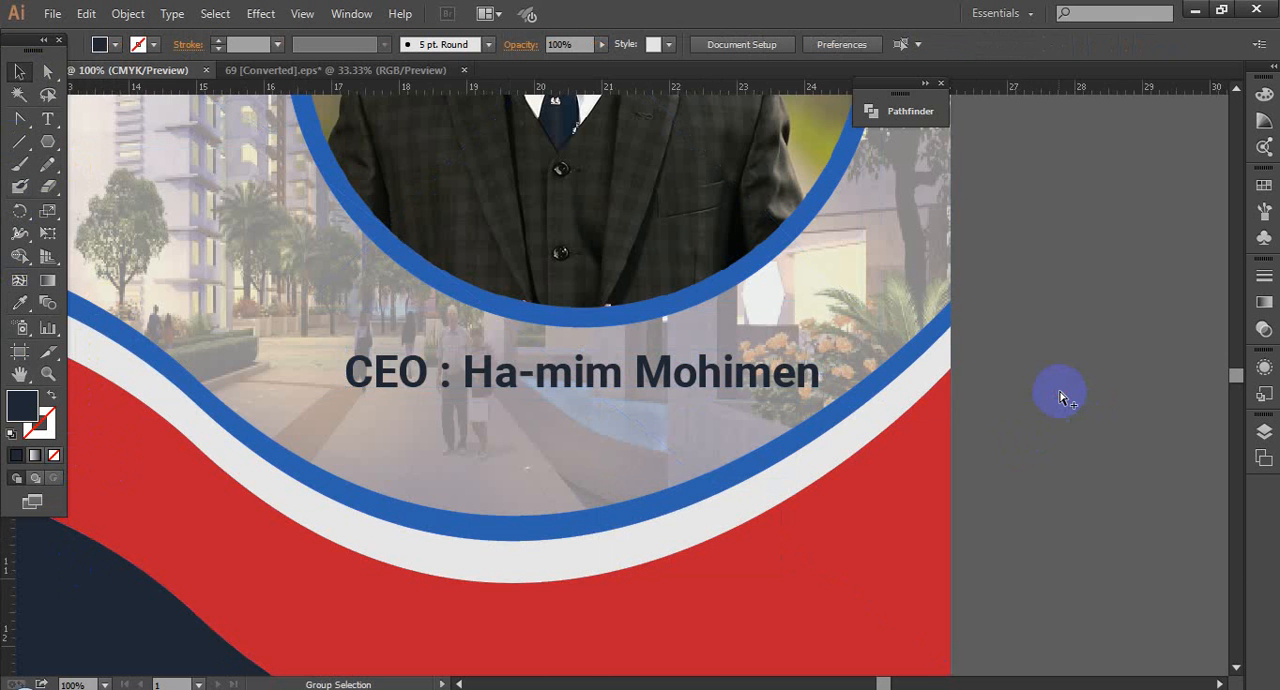
Step: Raise the building photo's opacity to 43% and deselect it
scroll(1060, 396, down, 4)
drag(588, 207, 1271, 534)
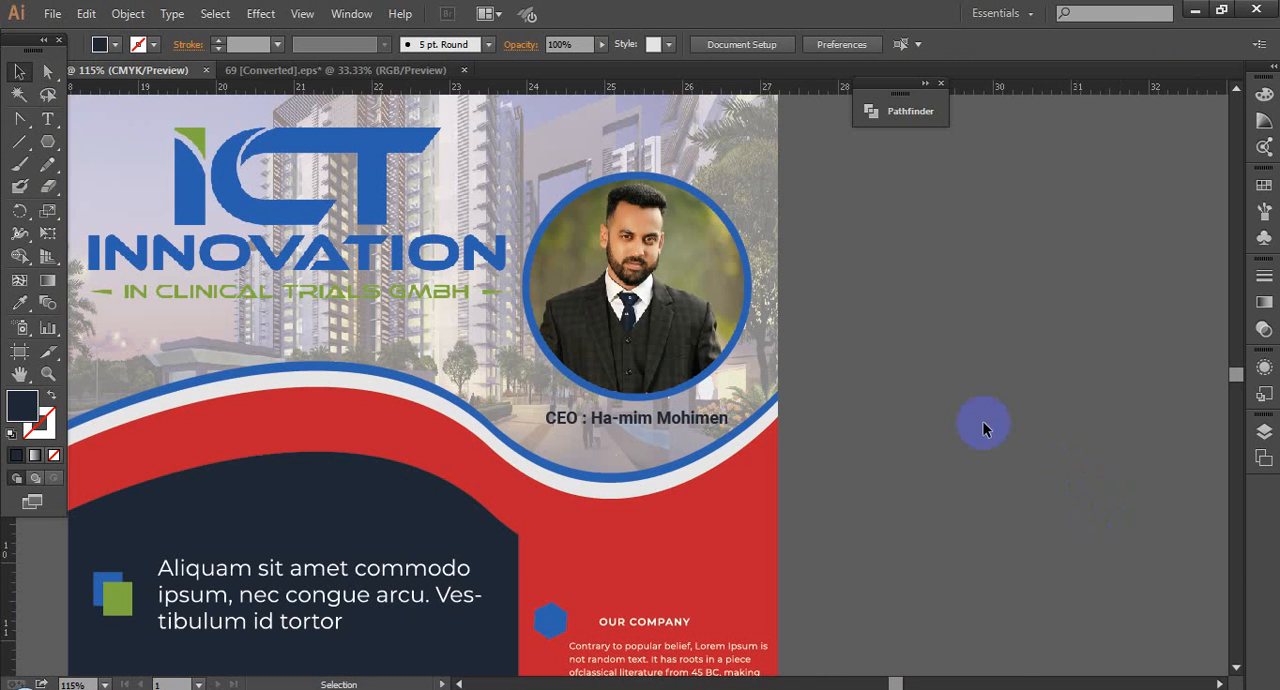
drag(928, 417, 995, 425)
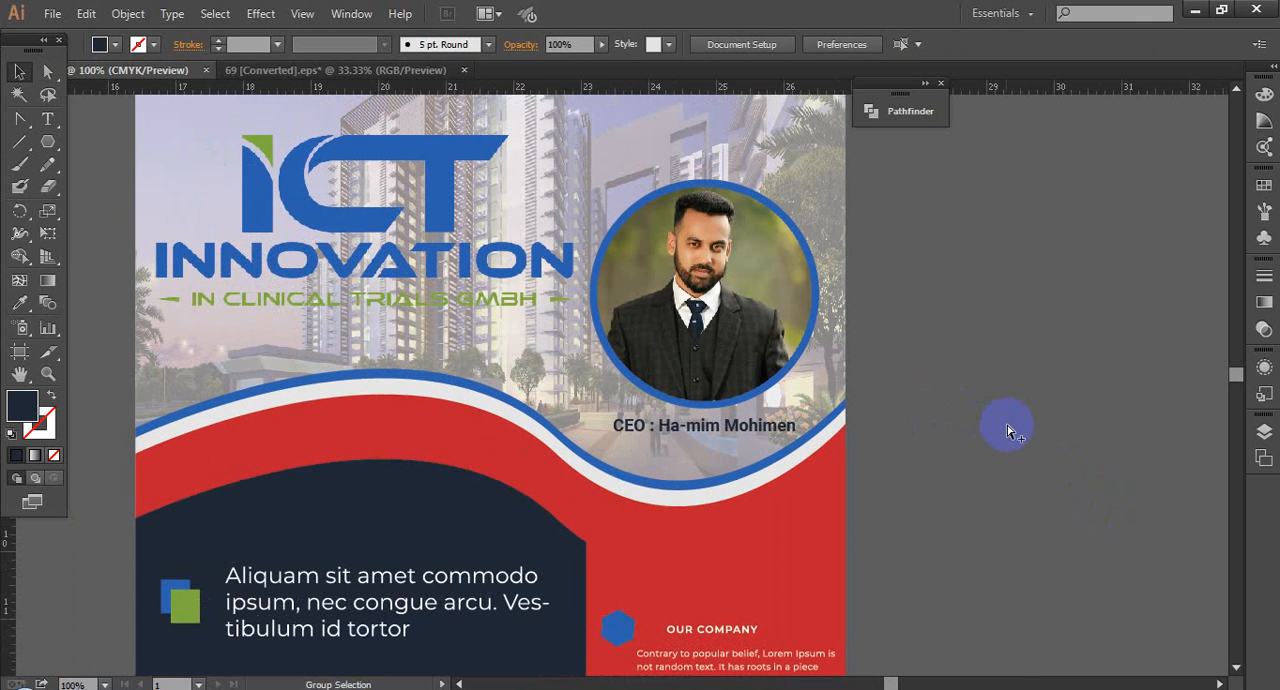
scroll(1006, 423, down, 4)
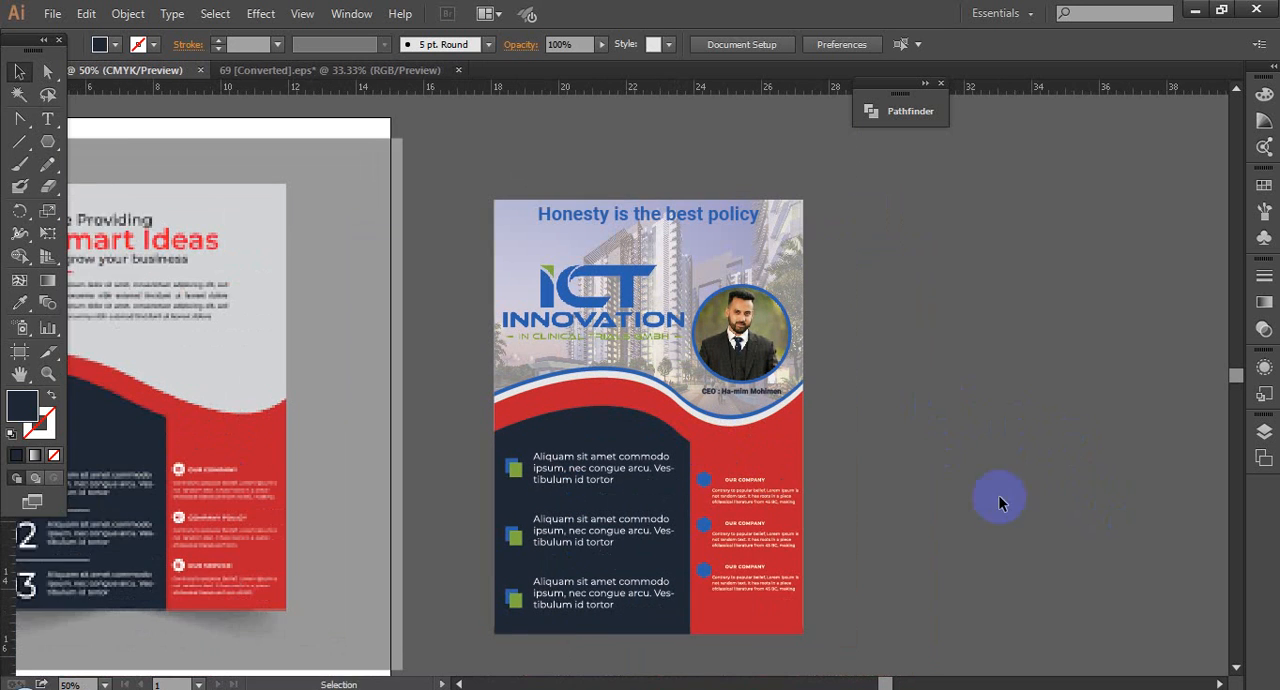
drag(999, 496, 948, 460)
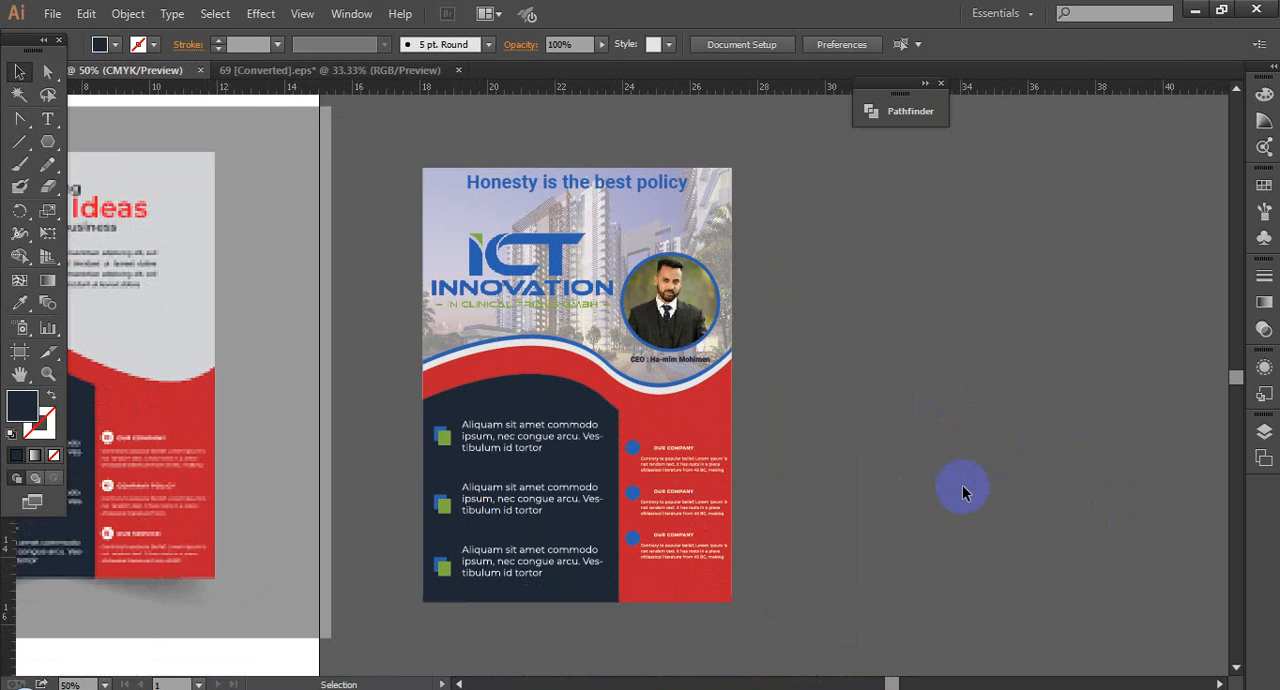
click(730, 210)
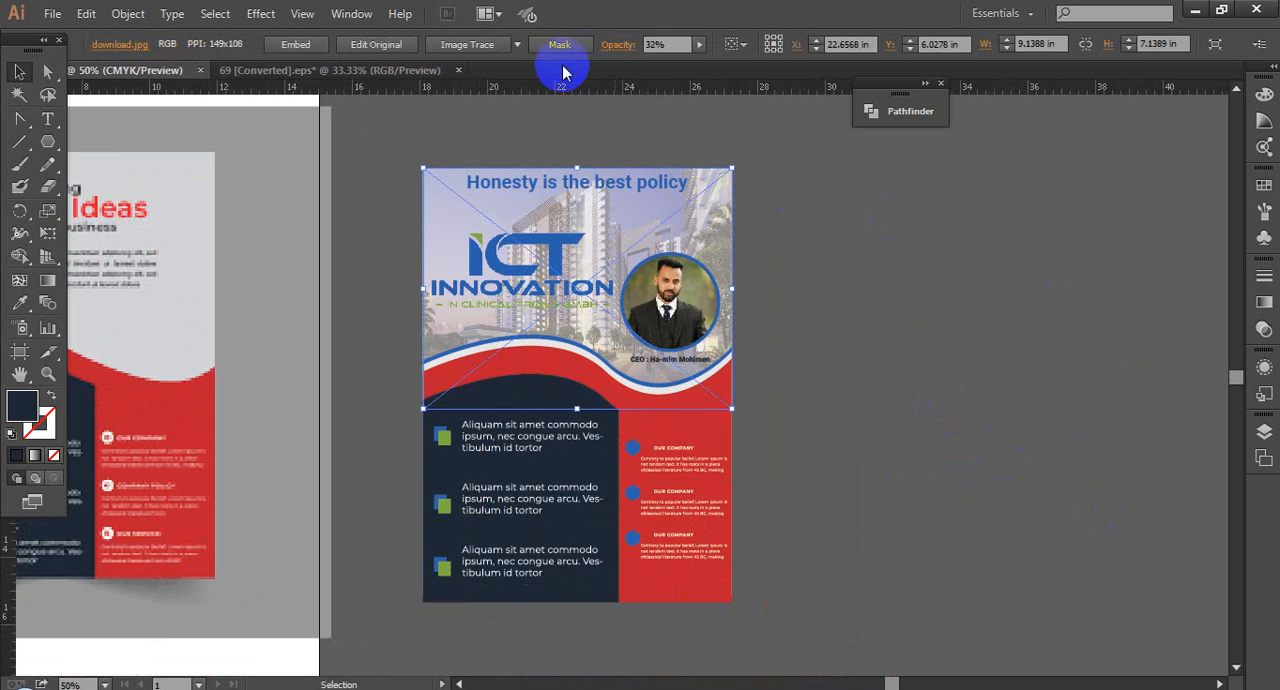
click(666, 40)
click(663, 42)
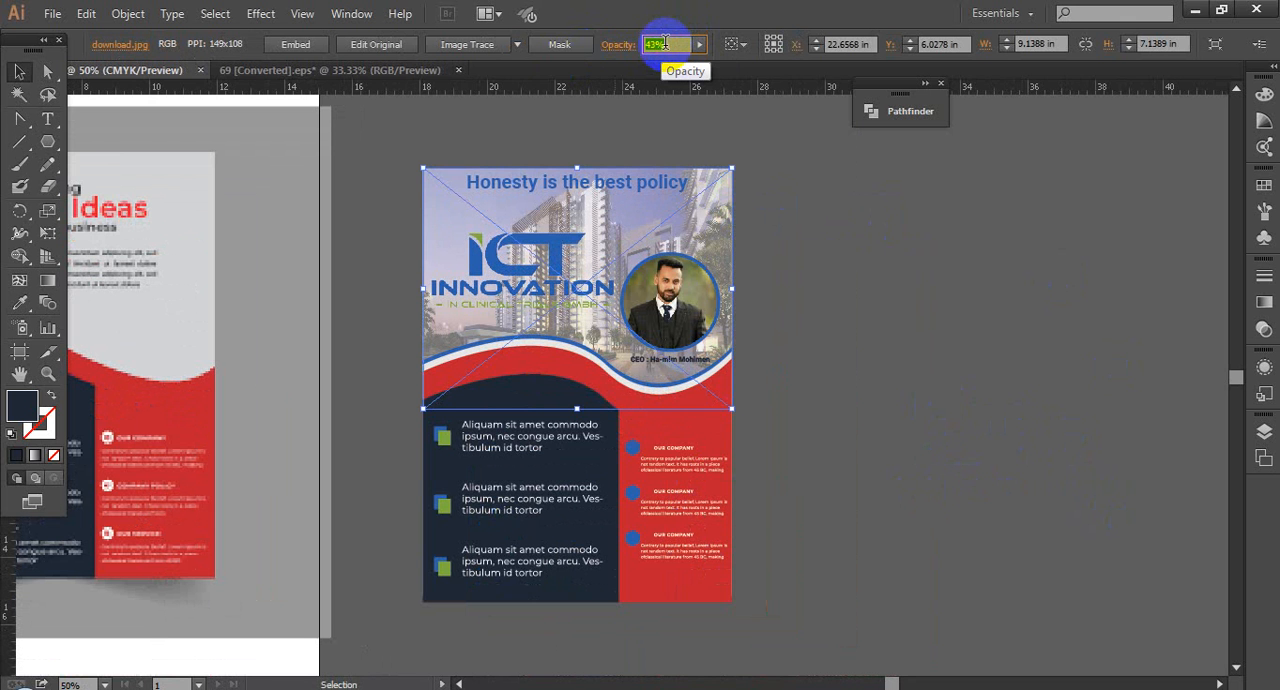
click(877, 343)
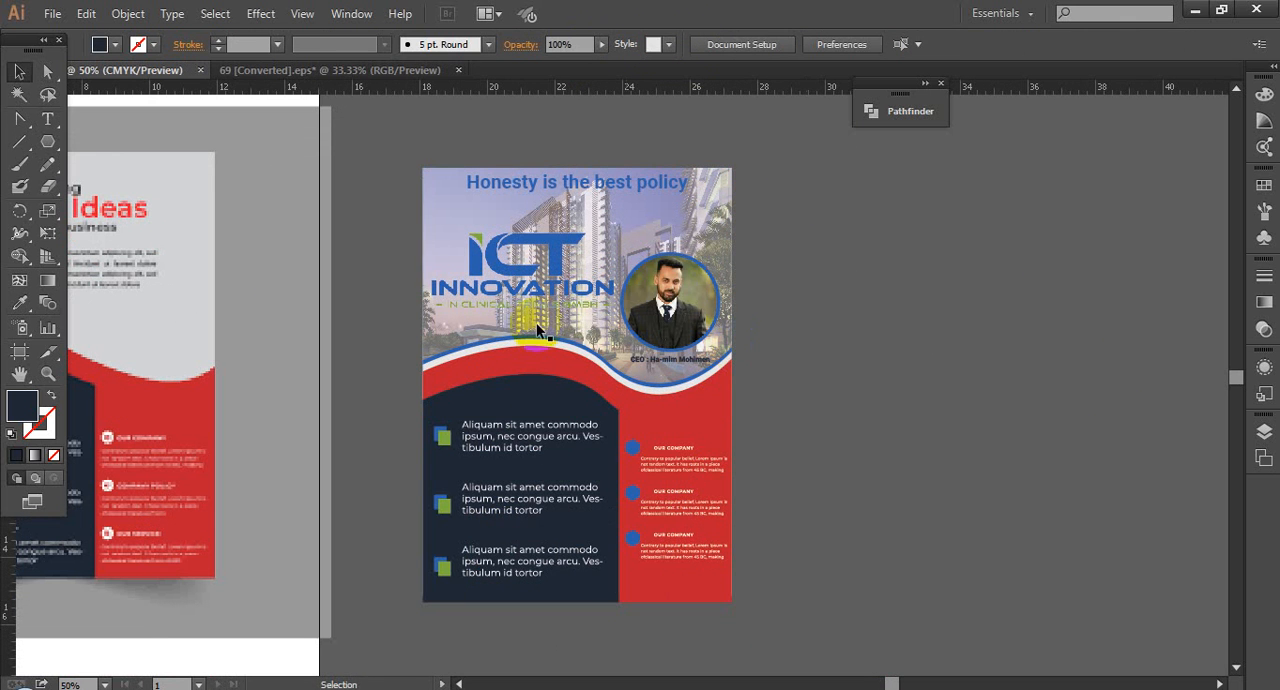
Step: Examine the whole flyer beside the reference design, and inspect the CEO caption's legibility over the photo up close
scroll(884, 365, up, 3)
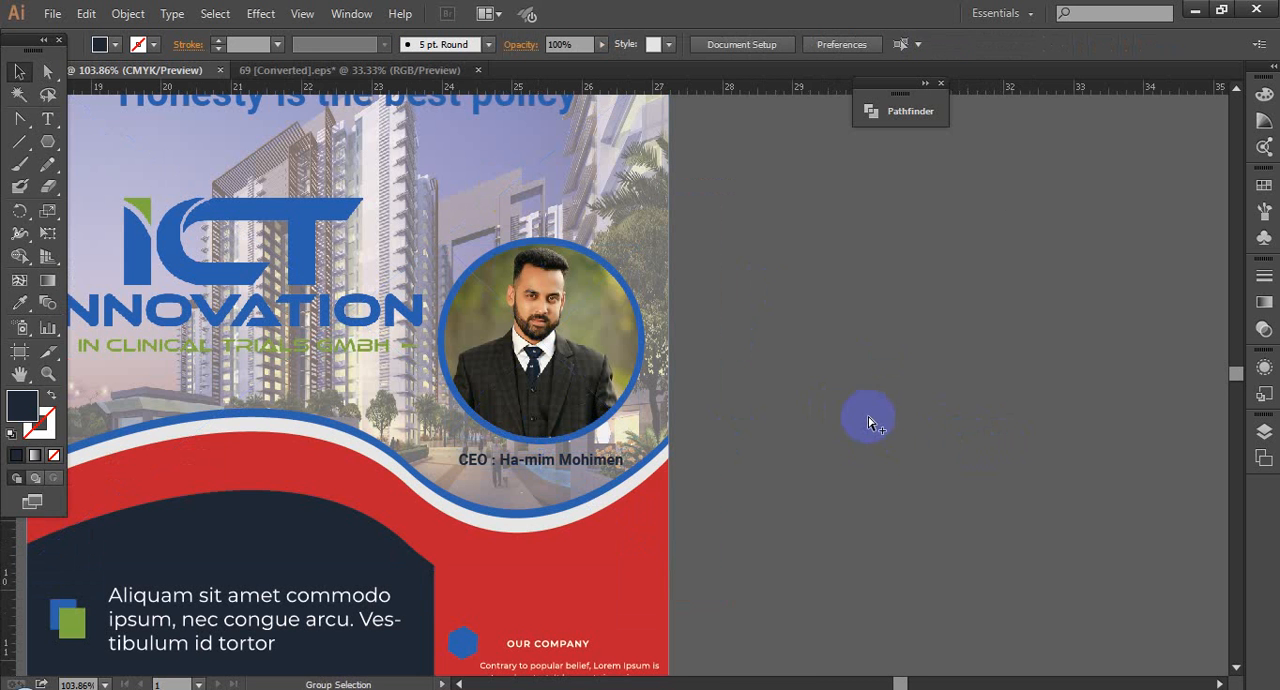
scroll(871, 424, down, 1)
scroll(871, 424, down, 3)
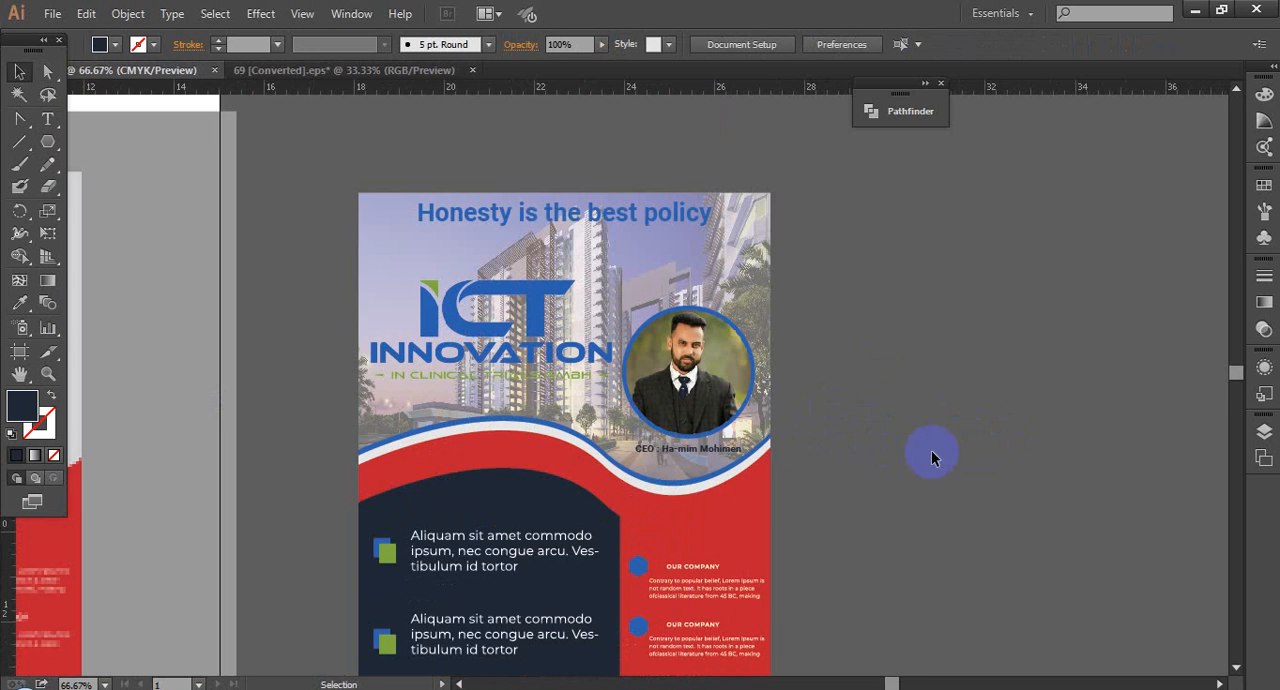
scroll(915, 400, down, 2)
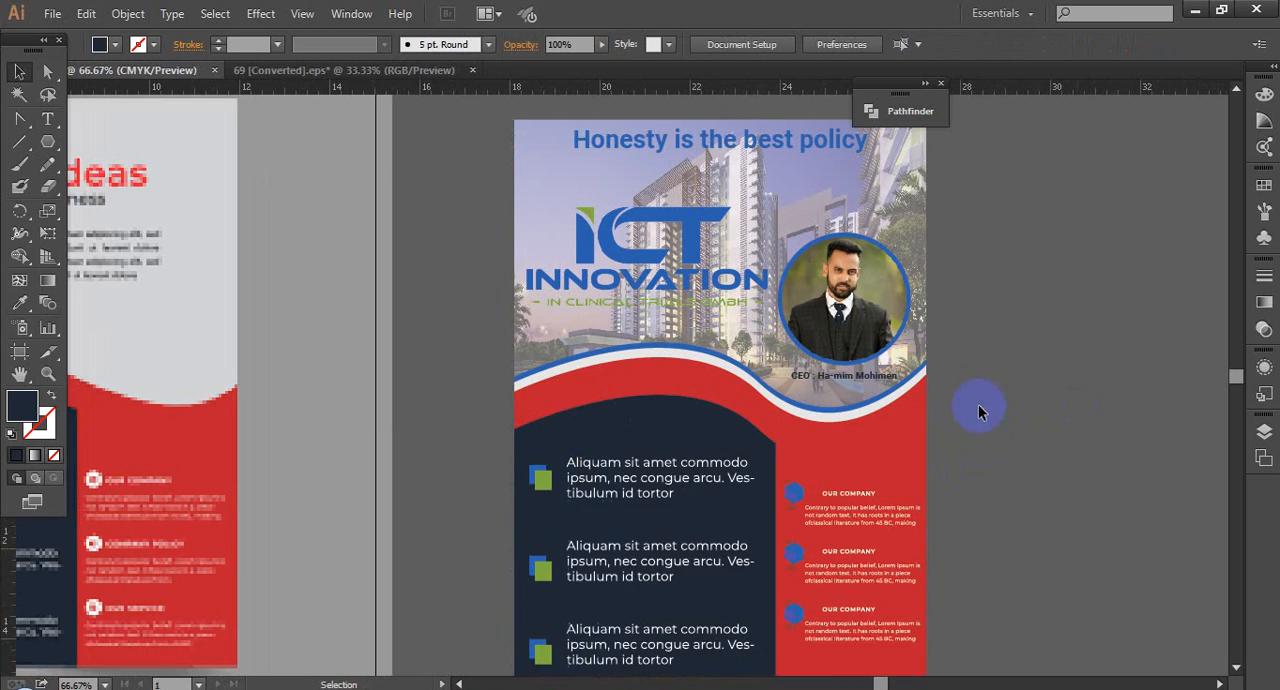
scroll(893, 430, down, 1)
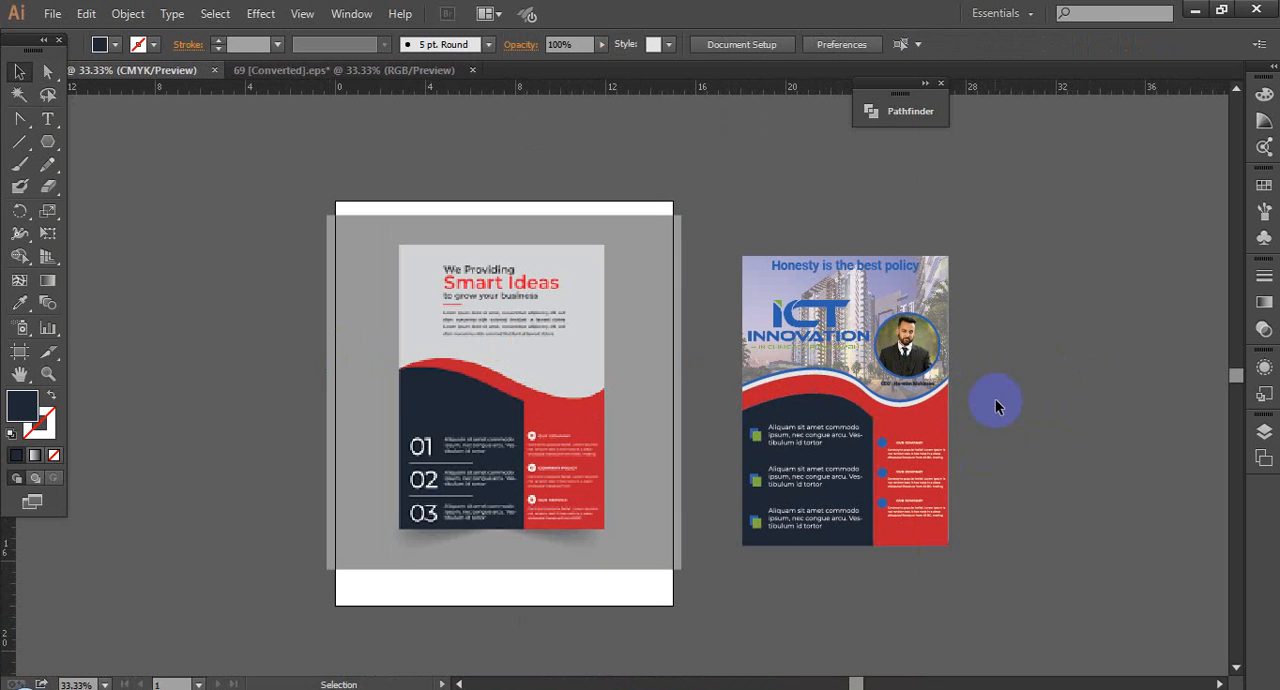
drag(967, 390, 932, 384)
drag(701, 227, 1027, 489)
drag(896, 437, 926, 427)
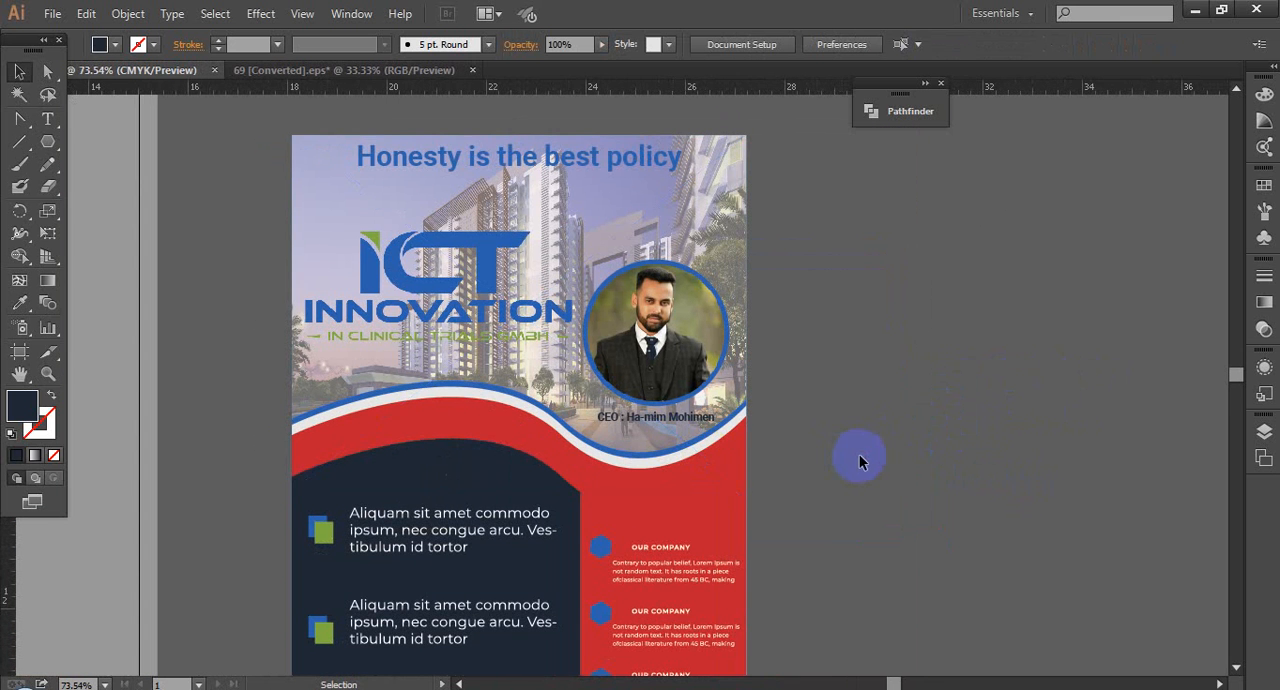
drag(518, 385, 960, 508)
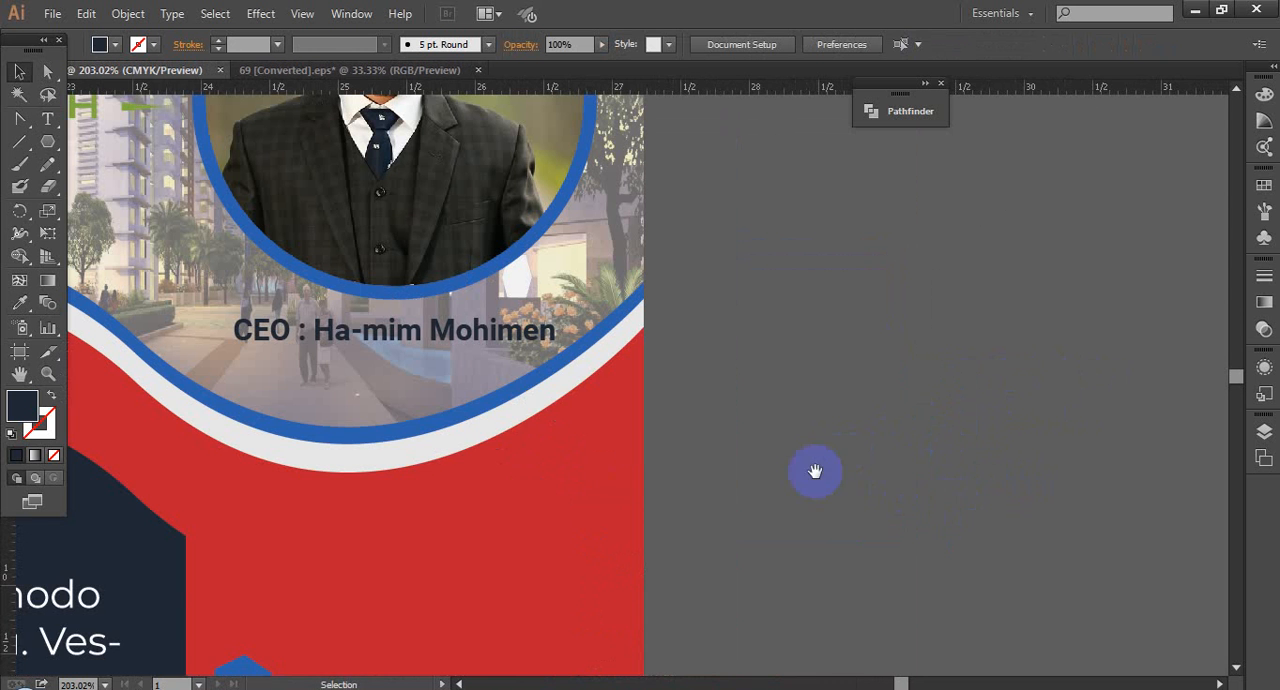
drag(815, 471, 951, 475)
Step: Try a 1 pt black stroke on the CEO caption text
click(19, 141)
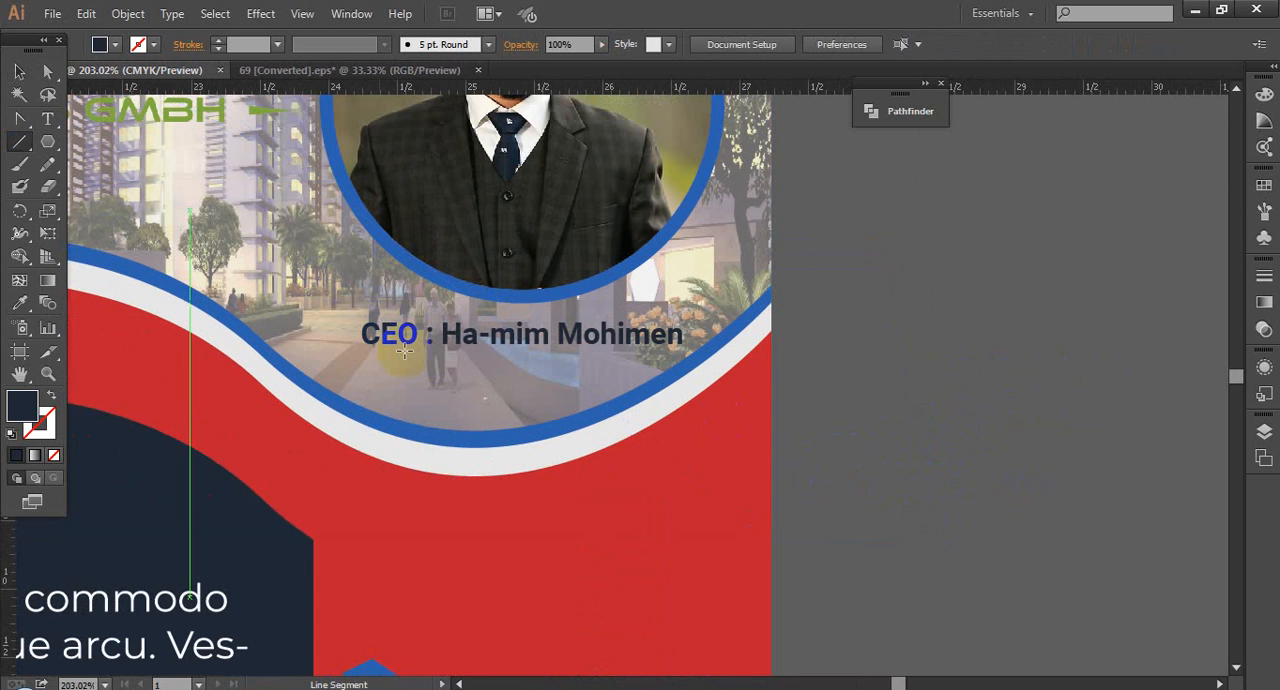
click(19, 72)
click(510, 346)
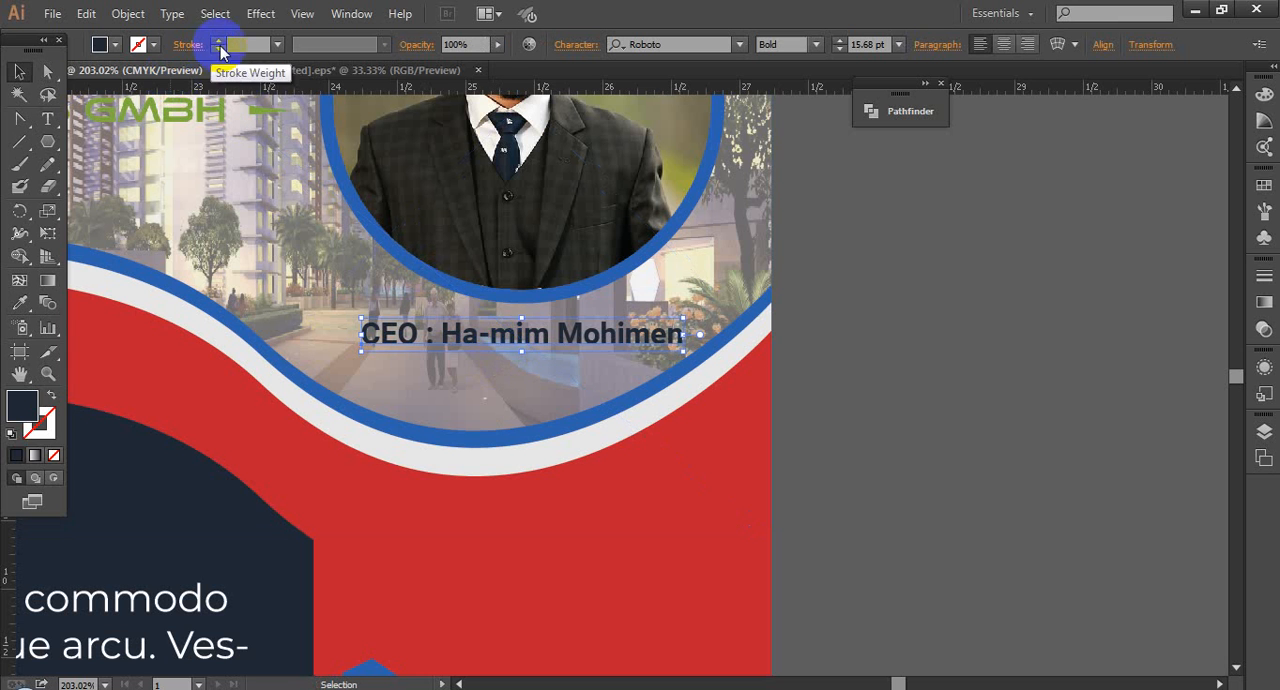
click(255, 43)
key(Up)
click(37, 428)
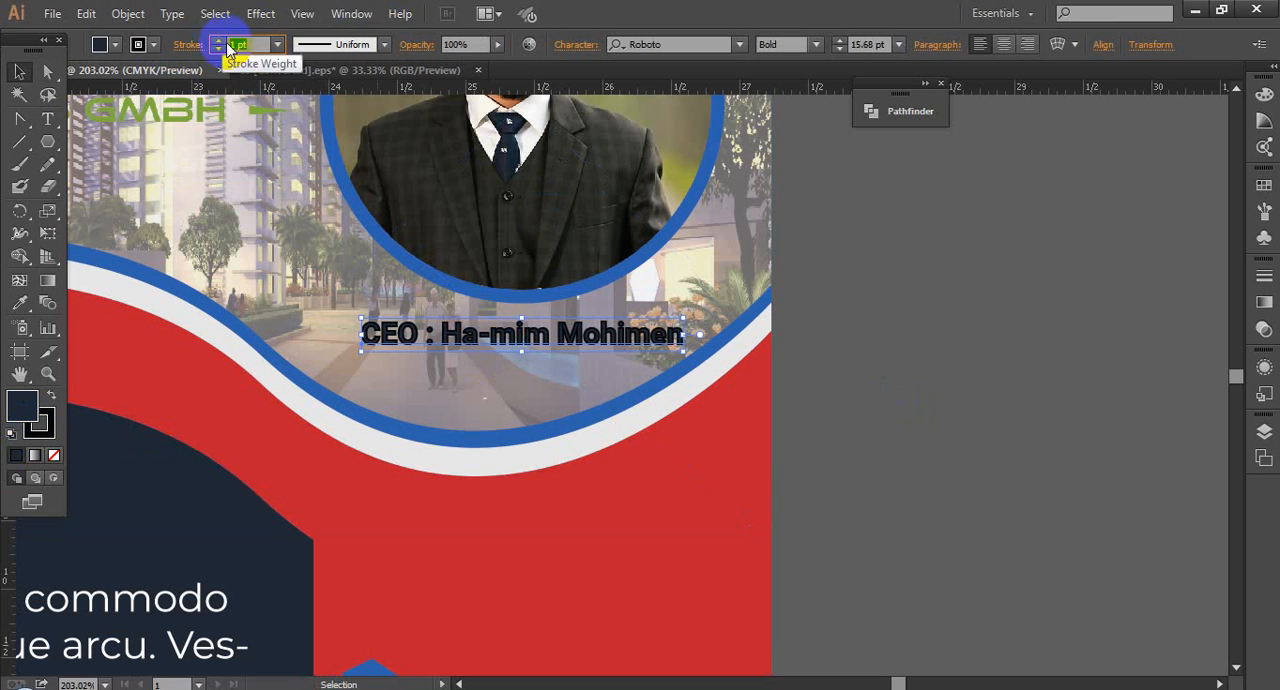
click(975, 424)
Step: Apply a 2 pt black stroke to the CEO caption below the portrait
click(541, 341)
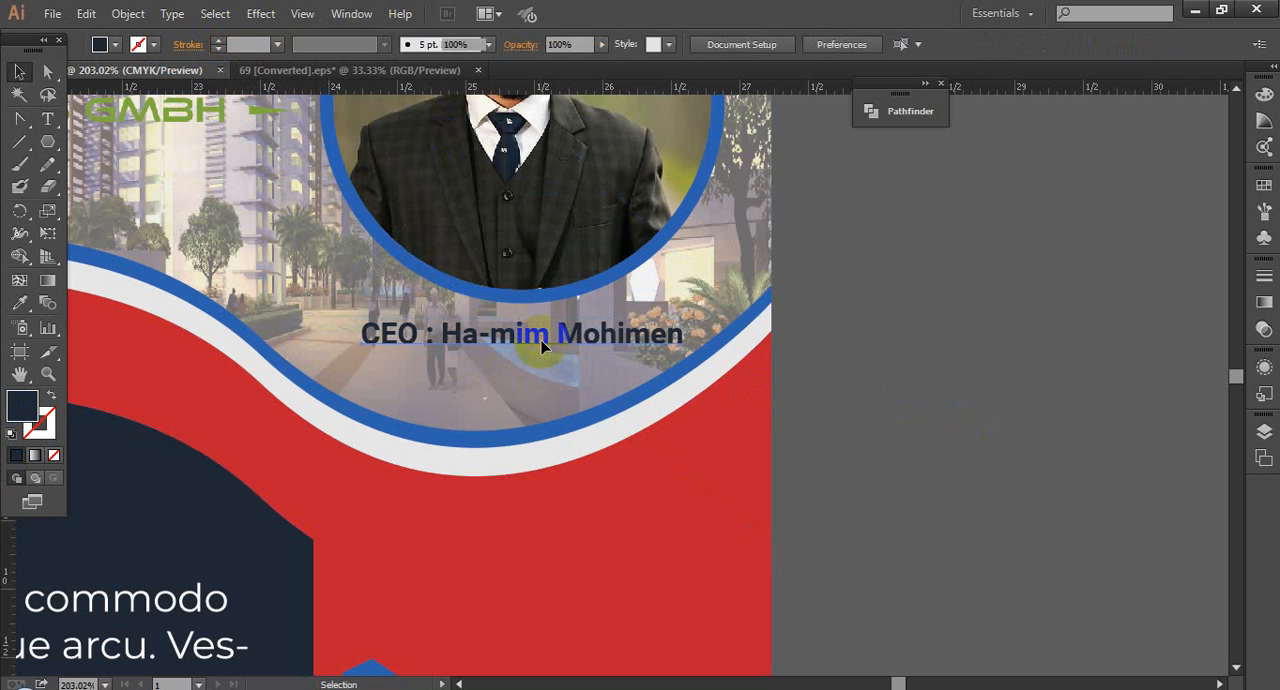
key(v)
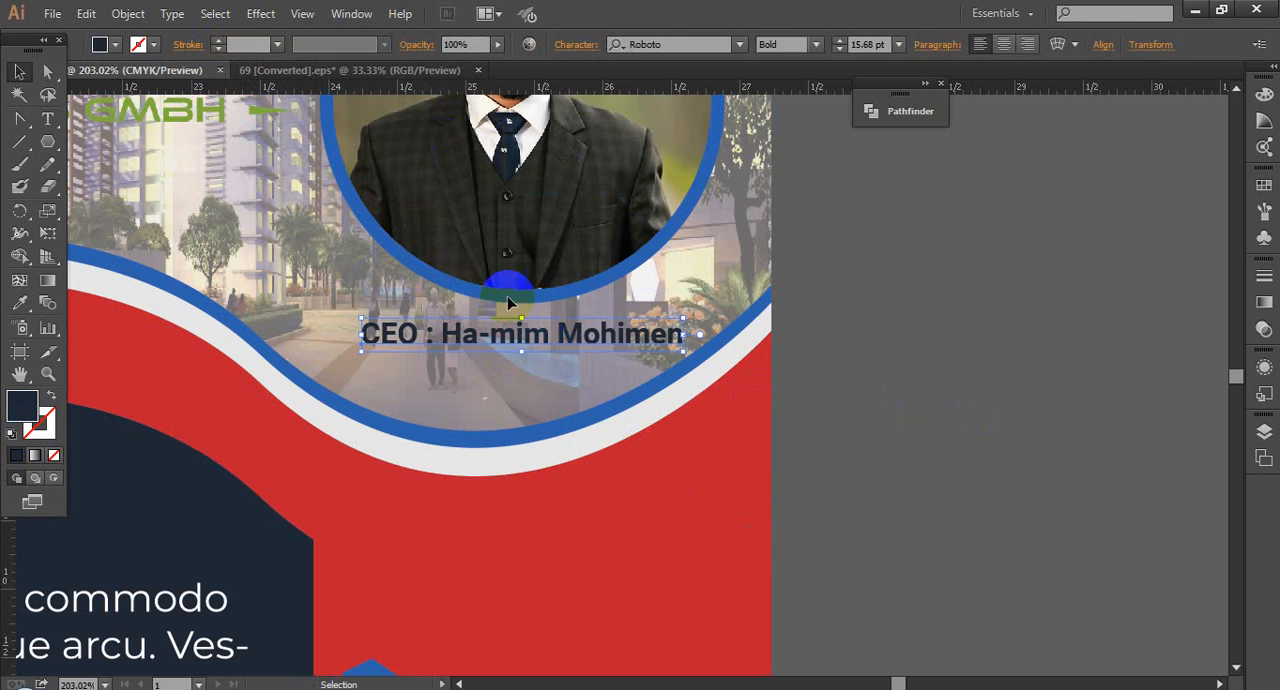
click(277, 44)
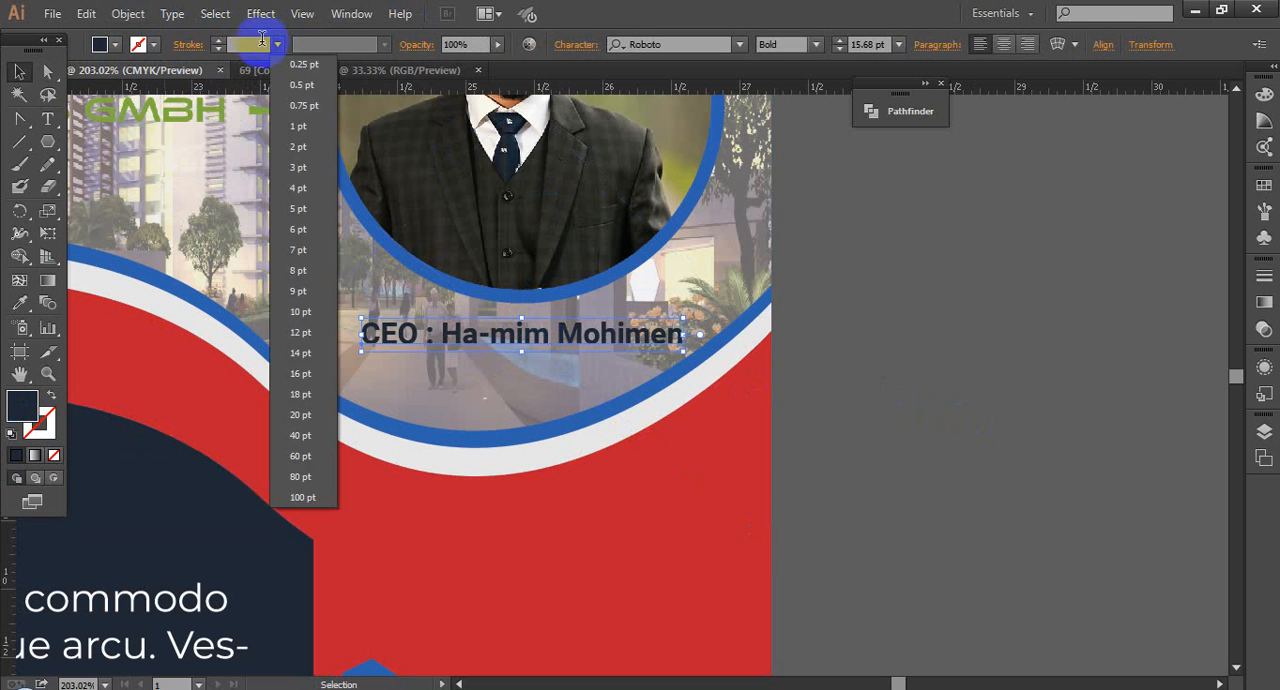
click(259, 43)
scroll(258, 41, up, 1)
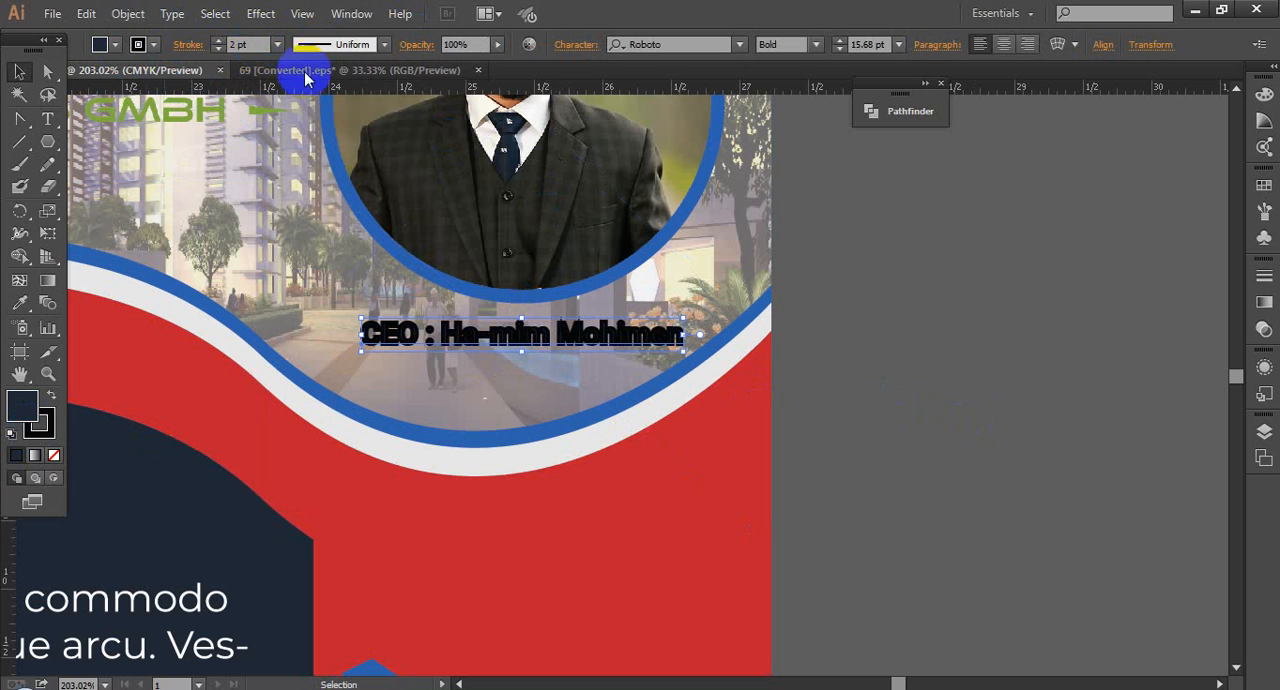
Step: Expand the stroked CEO caption from live text into vector outlines
click(128, 14)
click(172, 236)
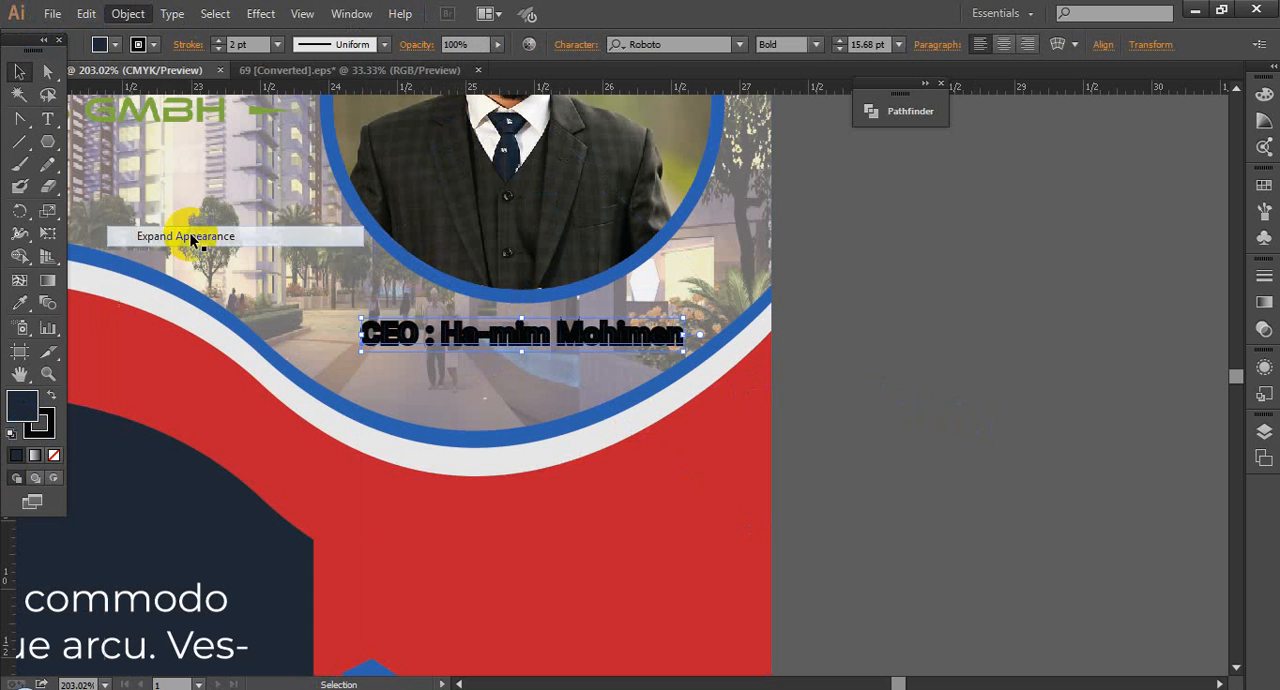
click(127, 14)
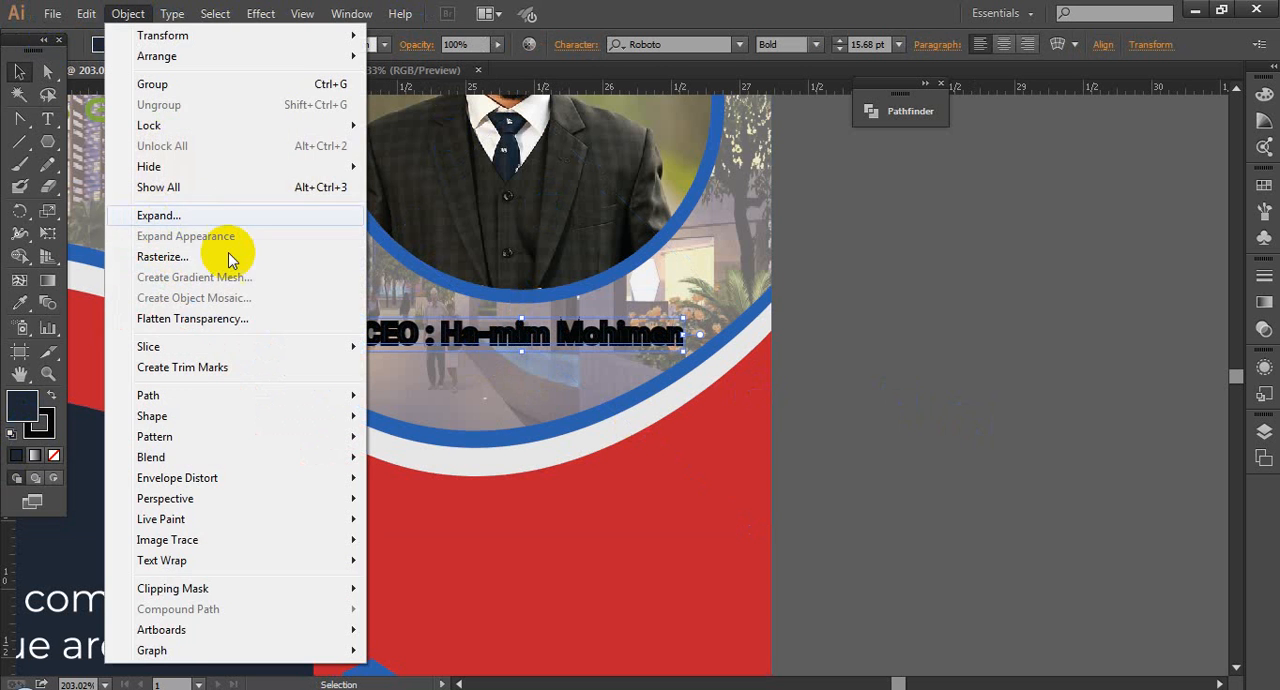
click(158, 215)
click(586, 458)
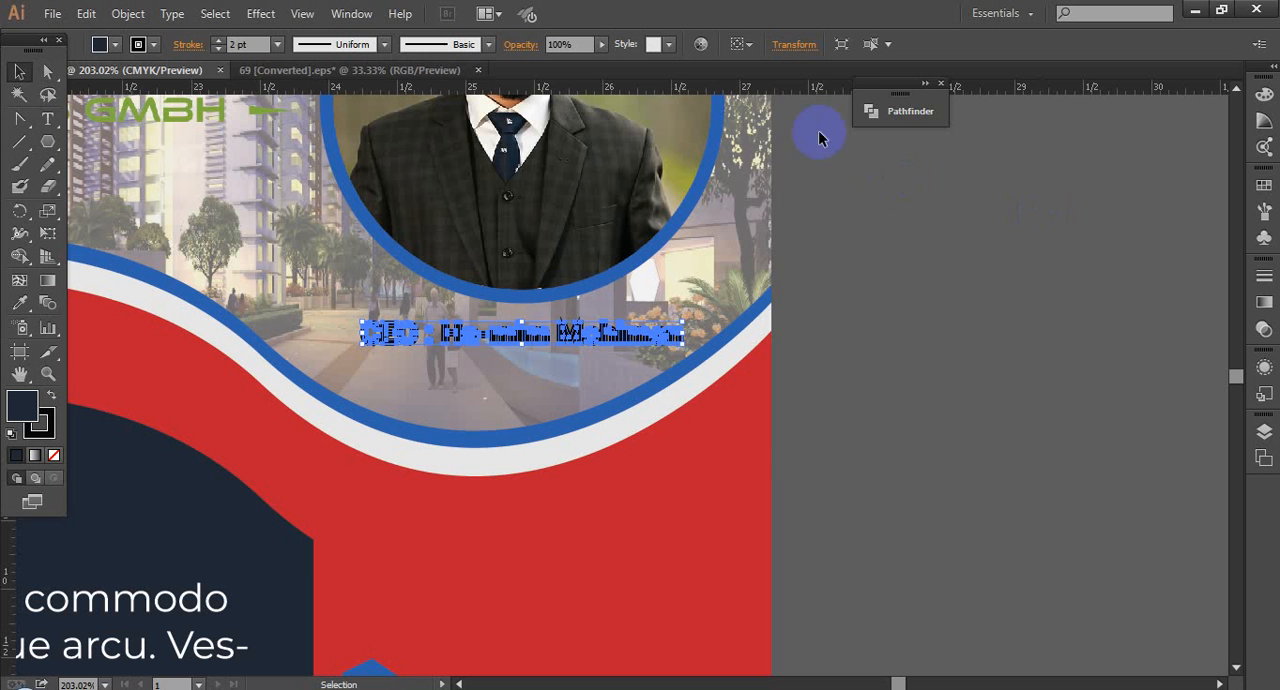
Step: Expand the caption outlines' strokes into shapes and merge all the pieces with Pathfinder Unite
click(880, 111)
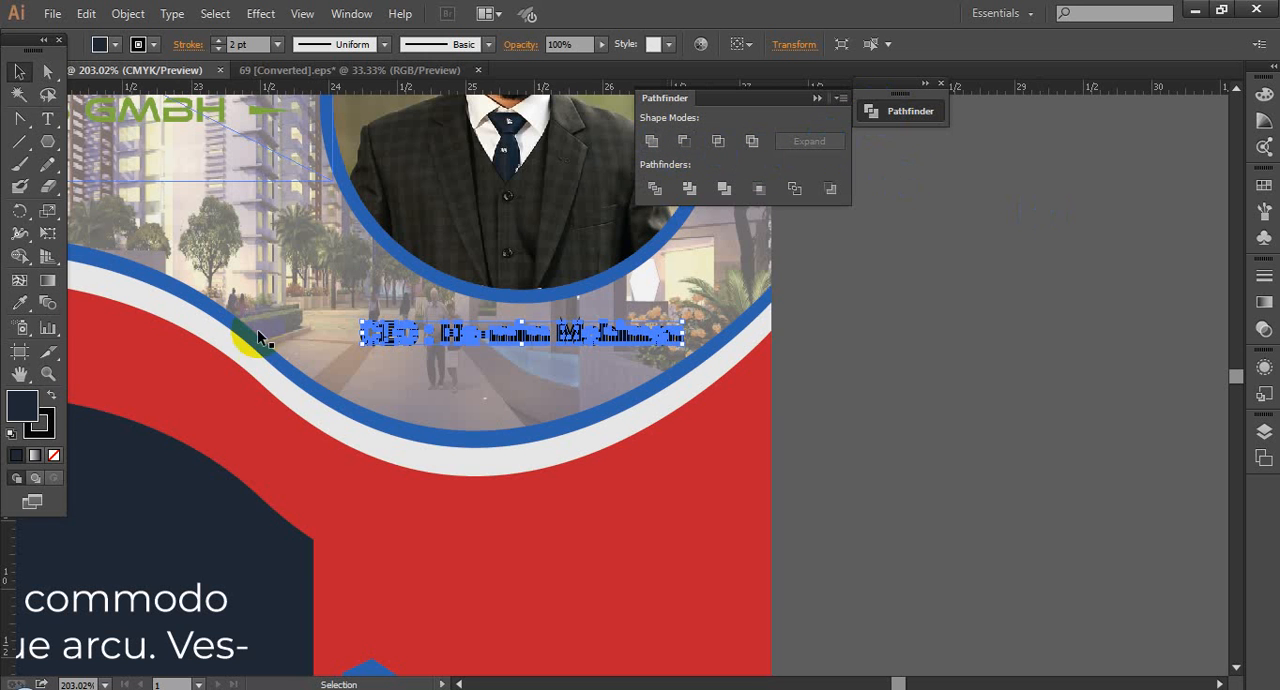
click(651, 145)
click(128, 13)
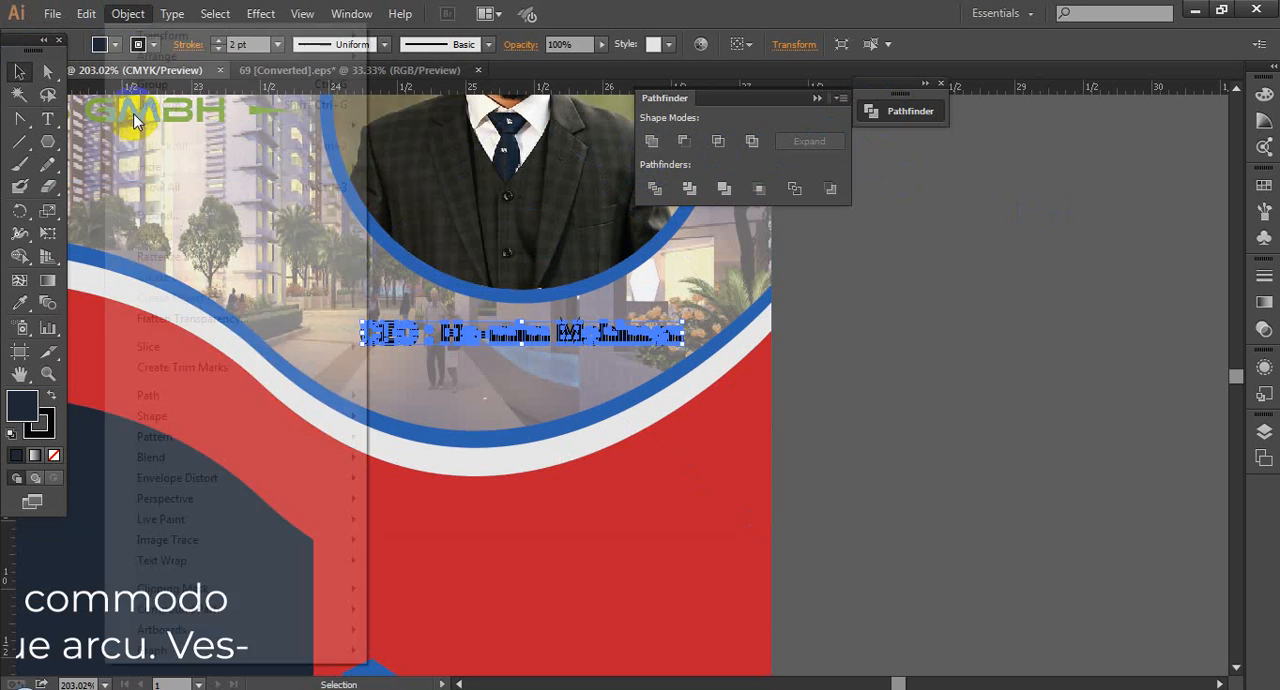
click(155, 213)
key(Return)
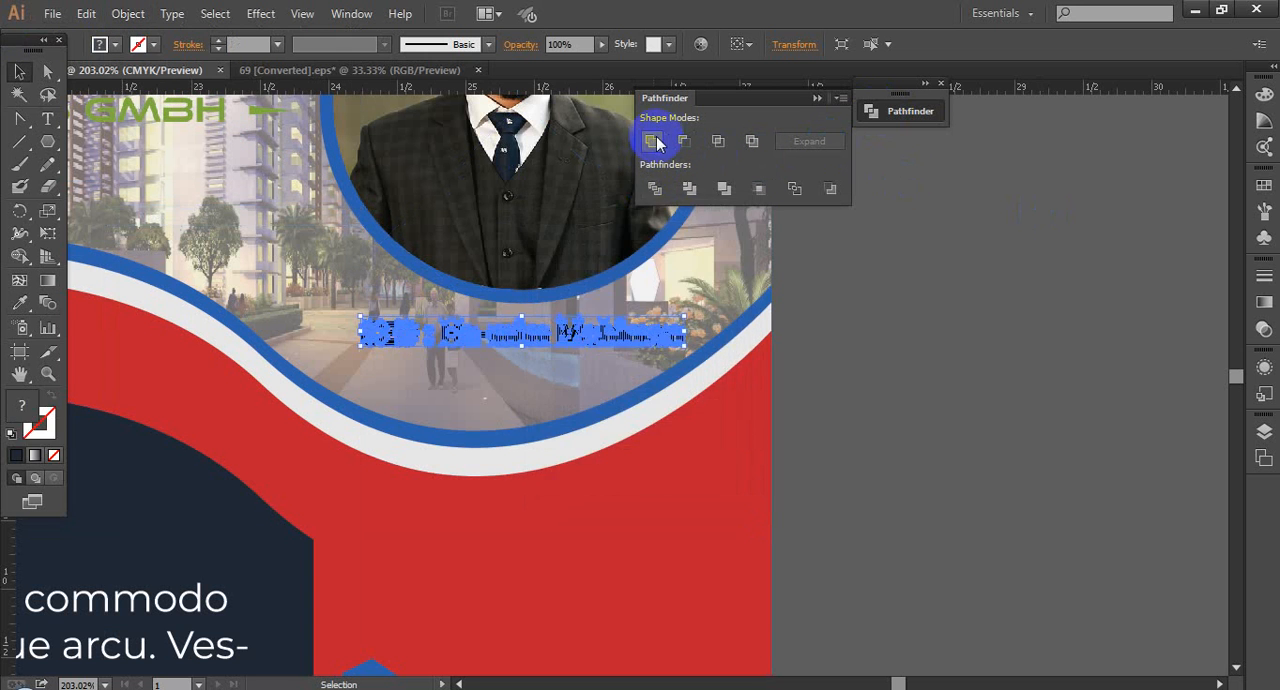
click(652, 142)
Step: Fill the united caption shape with the light grey sampled from the wavy band after trying the navy and red
click(19, 302)
click(193, 320)
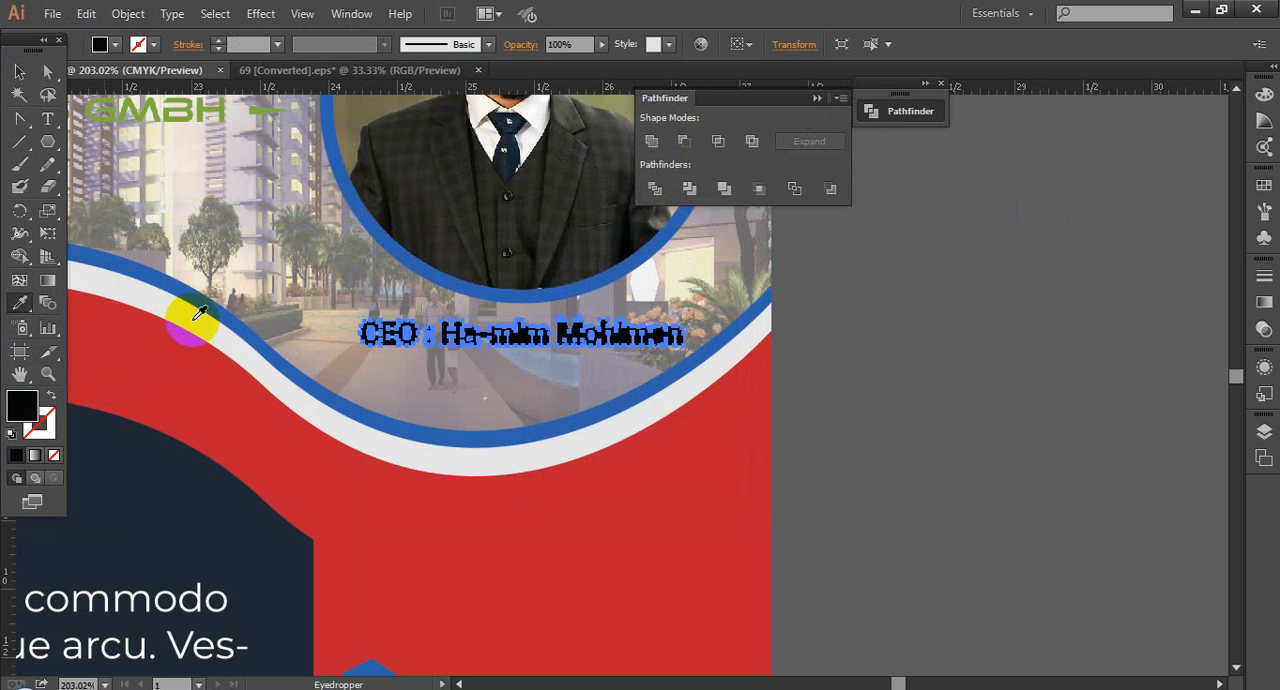
click(205, 504)
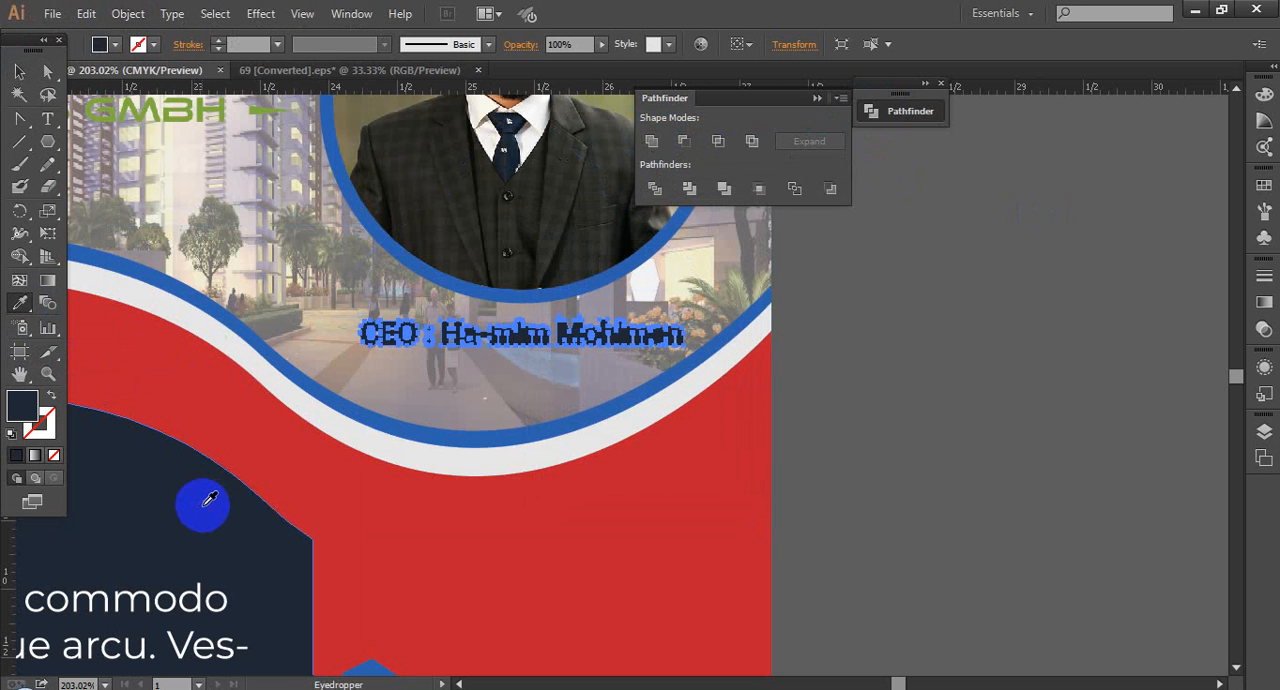
click(316, 499)
click(188, 504)
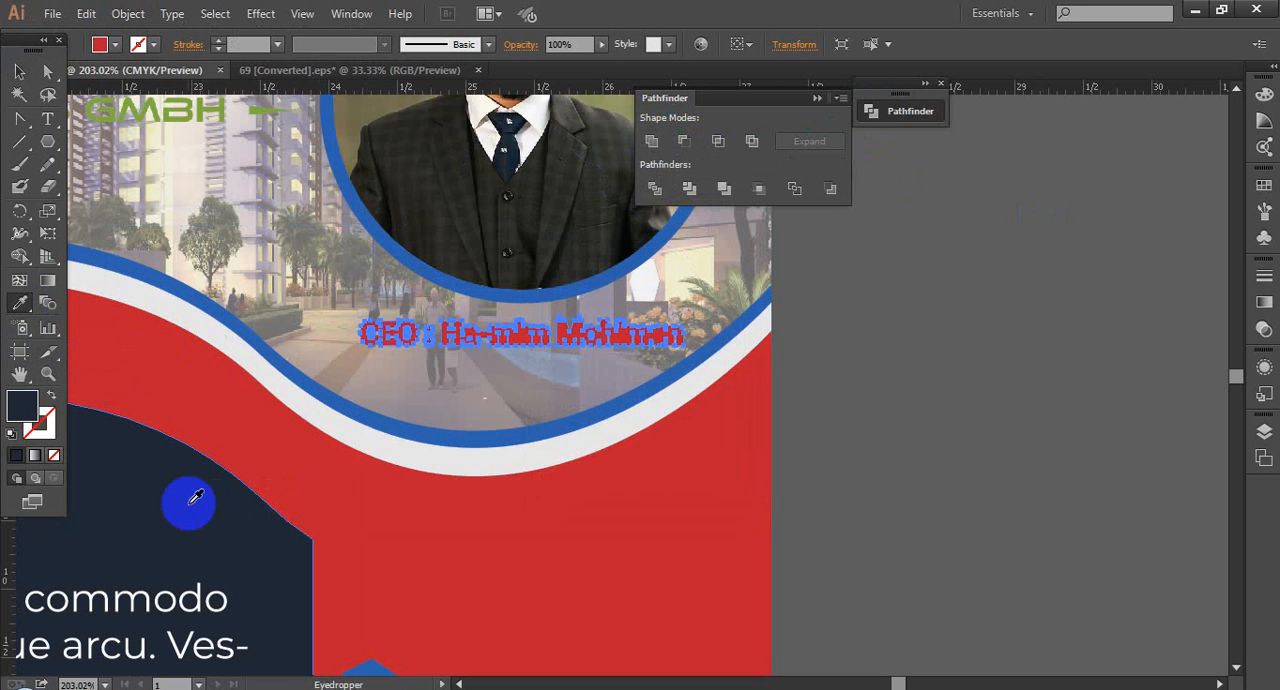
click(231, 344)
click(19, 72)
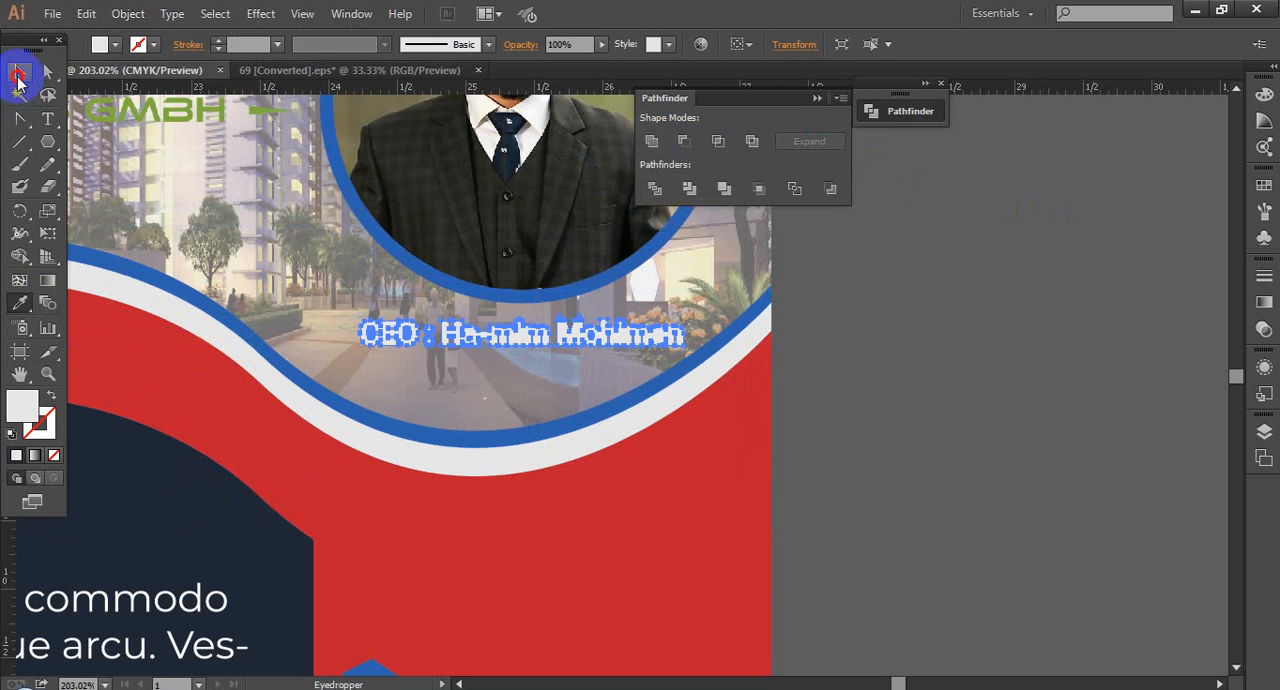
Step: Place the live caption text in front of the light grey outline shape and fill it with the blue sampled from the wavy line
click(938, 346)
key(ctrl+z)
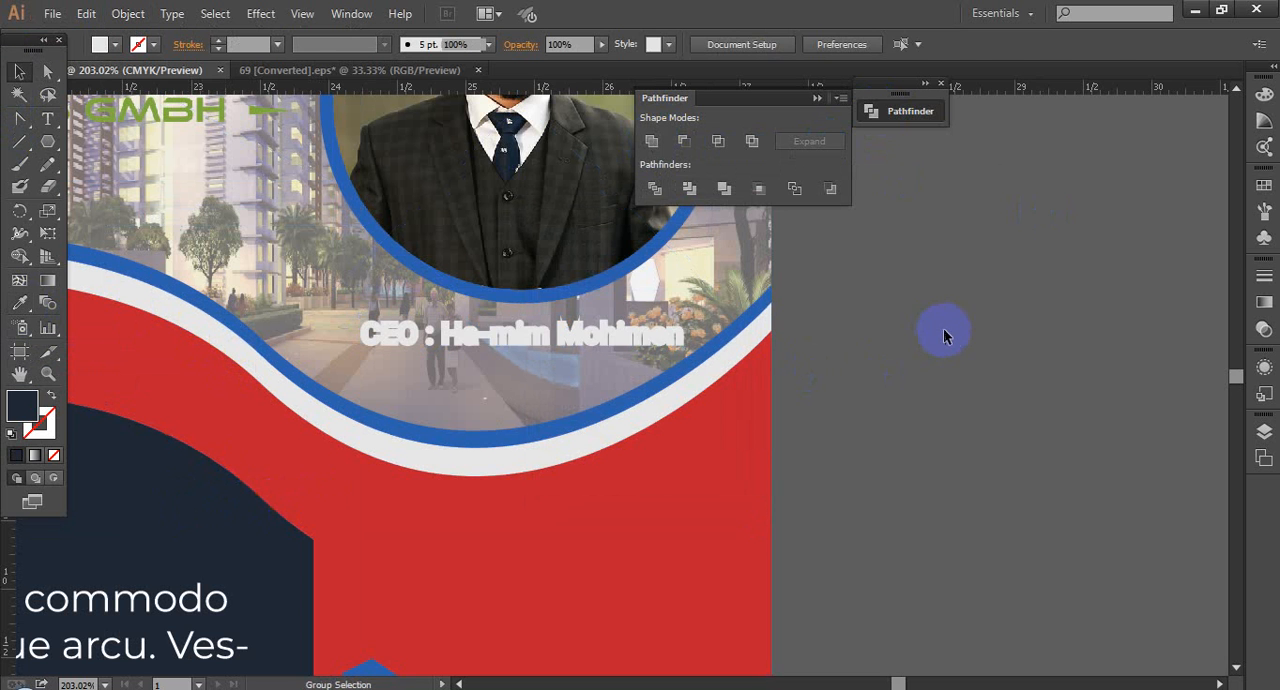
click(19, 303)
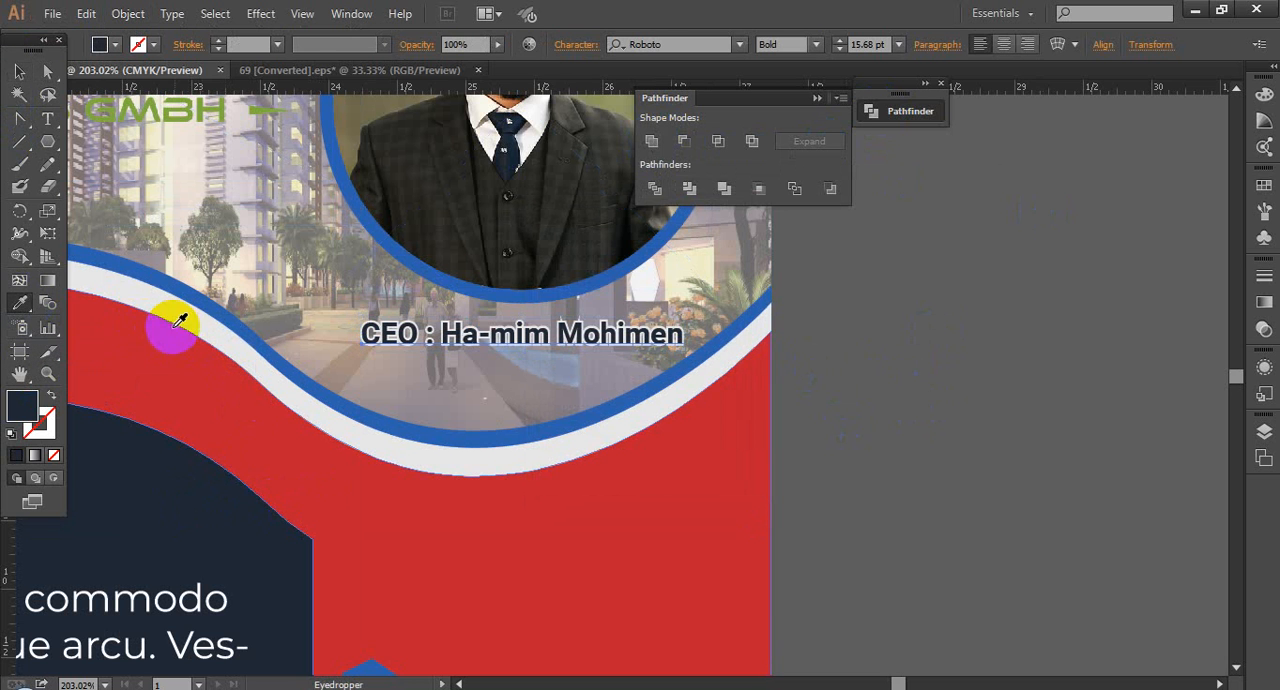
click(123, 345)
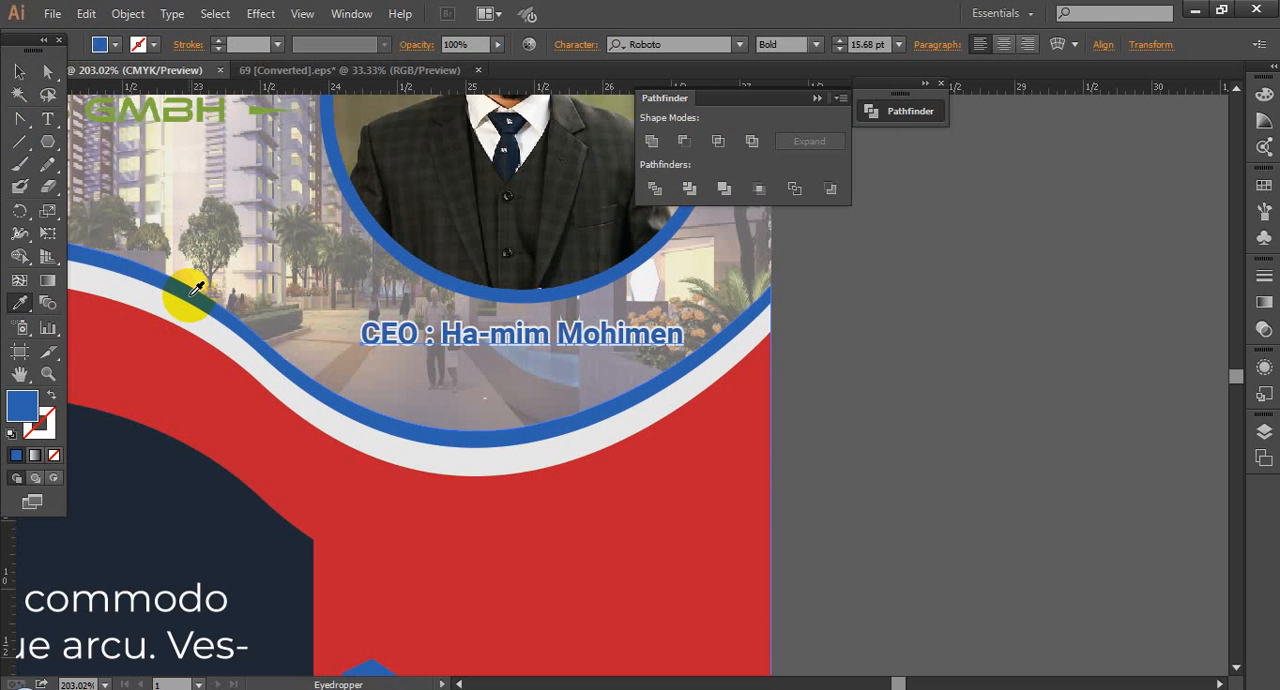
click(19, 72)
click(892, 399)
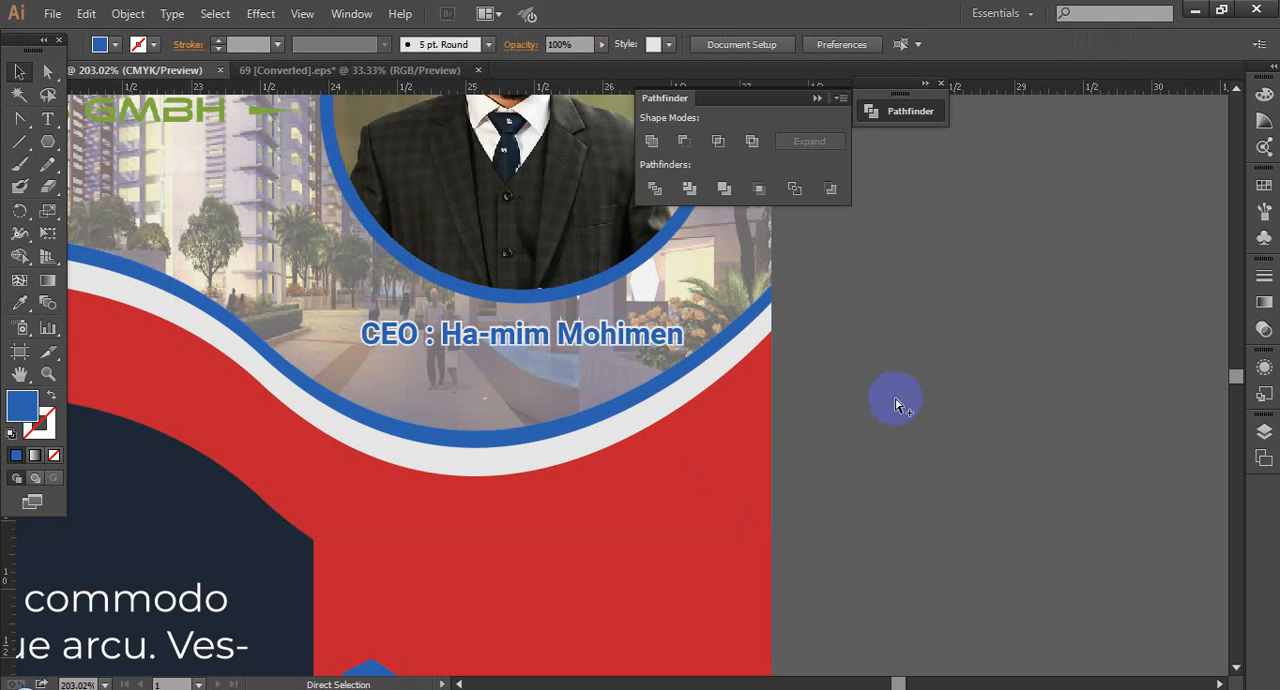
Step: Lock the faded building photo and fill the live CEO caption text with the navy sampled from the dark panel
scroll(897, 402, down, 4)
drag(1056, 378, 980, 391)
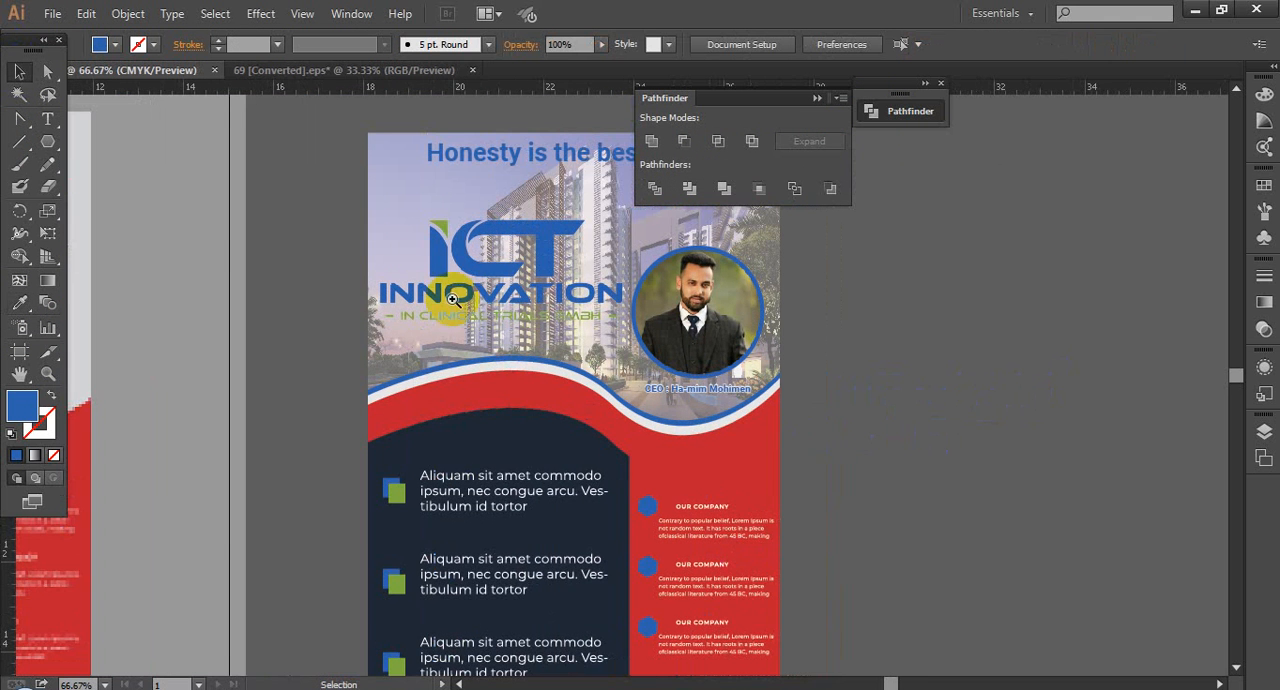
drag(517, 281, 860, 507)
click(604, 383)
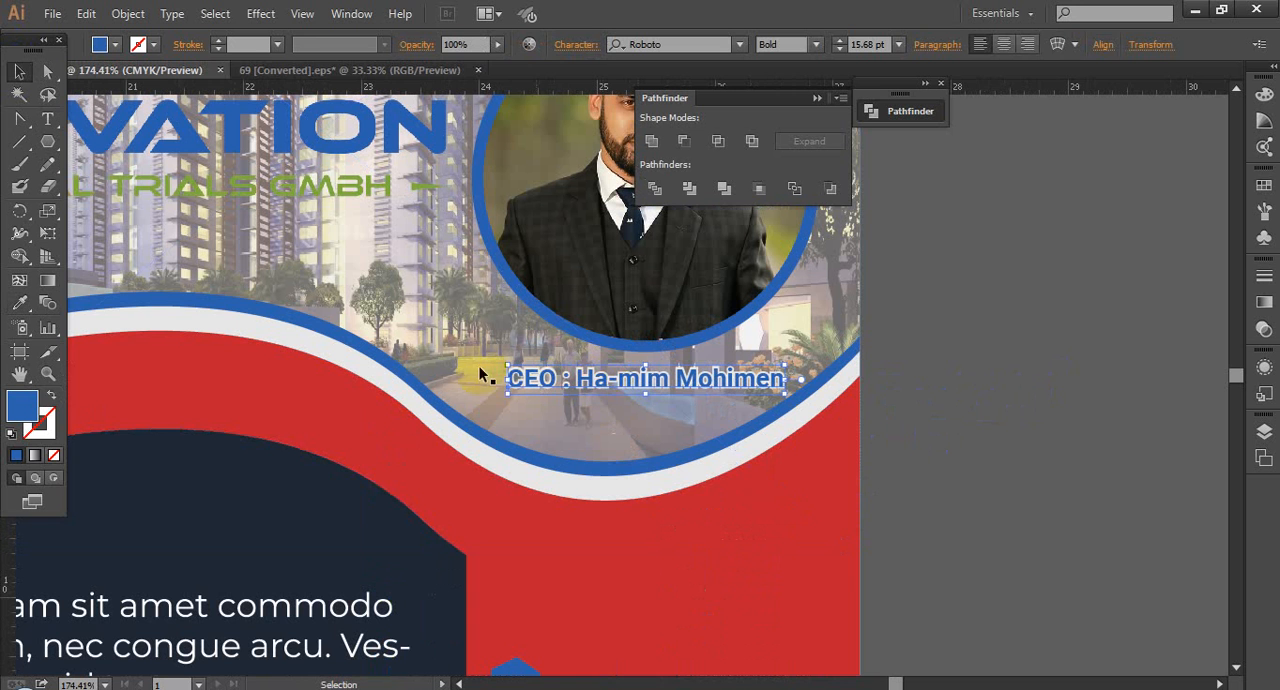
click(814, 325)
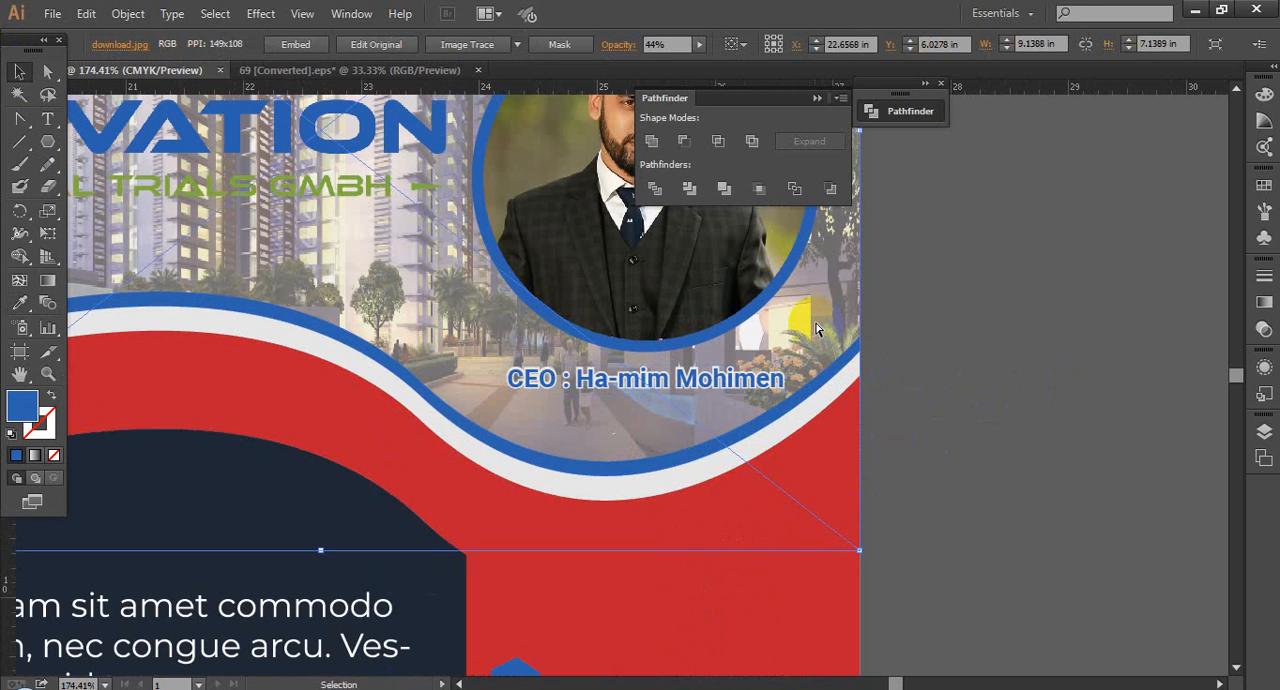
key(ctrl+2)
click(742, 386)
click(19, 303)
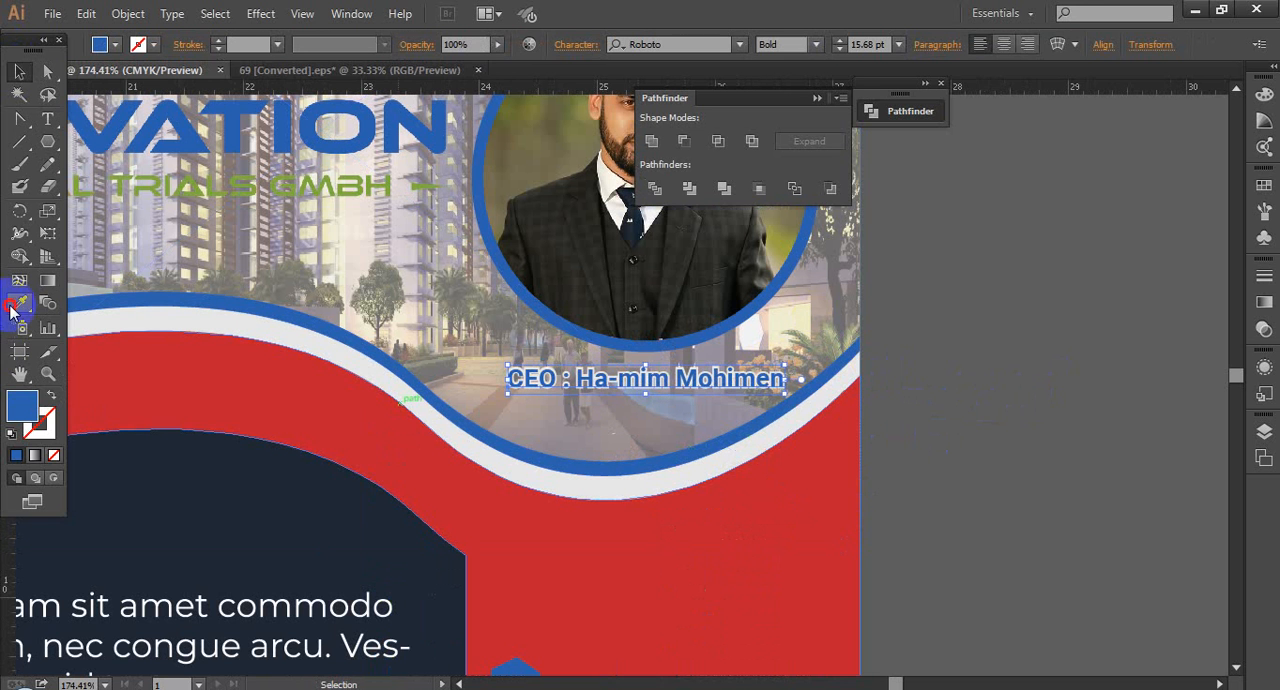
click(114, 366)
click(199, 487)
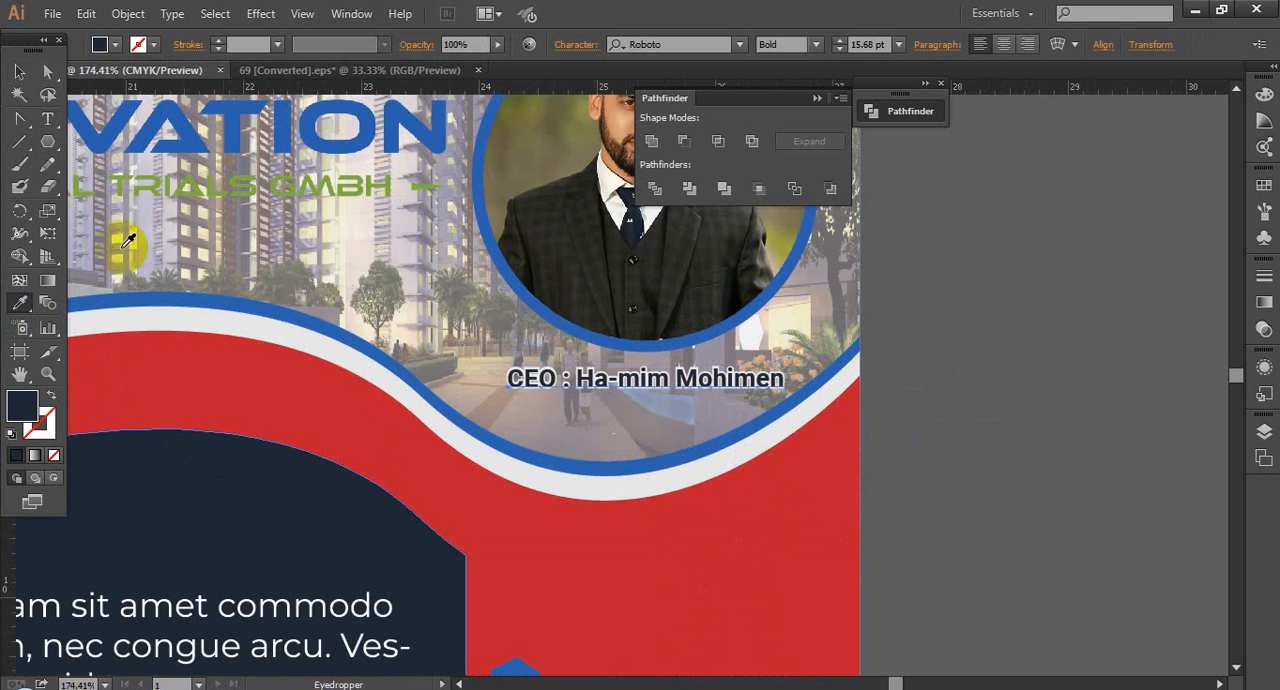
click(19, 72)
click(1023, 469)
Step: Hide the light background rectangle, and enlarge the navy caption together with its light outline, centring both beneath the portrait
scroll(1026, 455, down, 2)
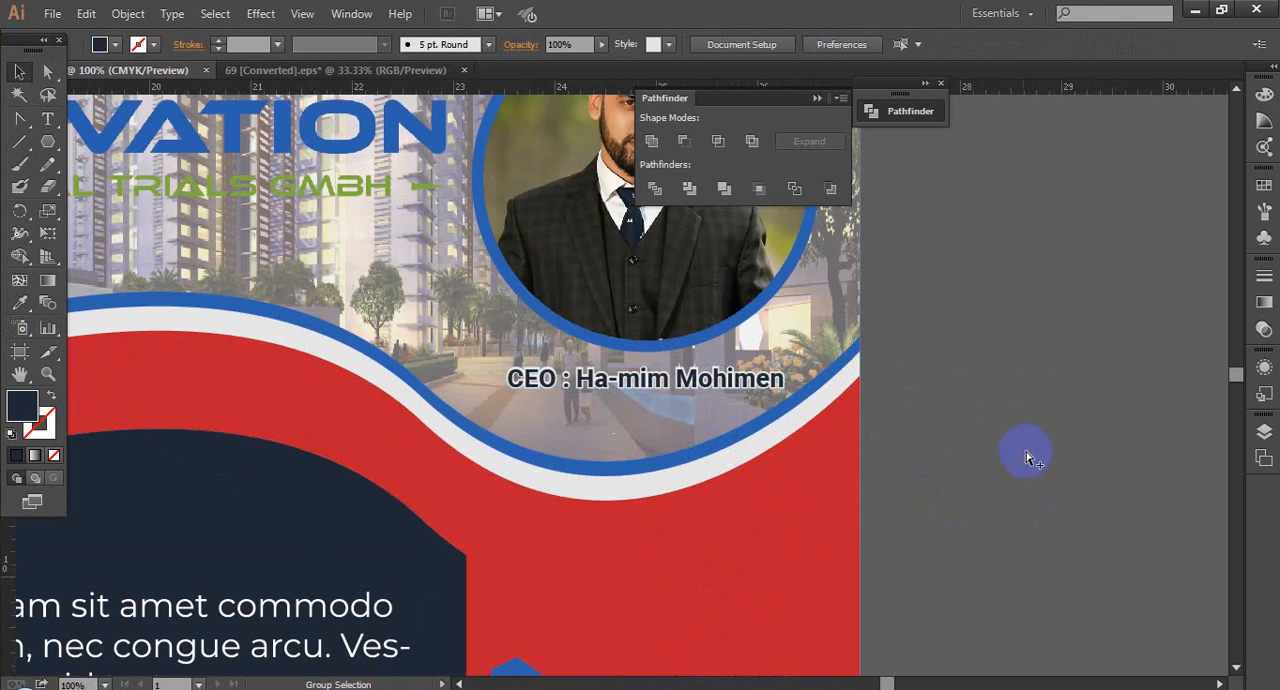
drag(1050, 460, 989, 453)
drag(647, 374, 744, 449)
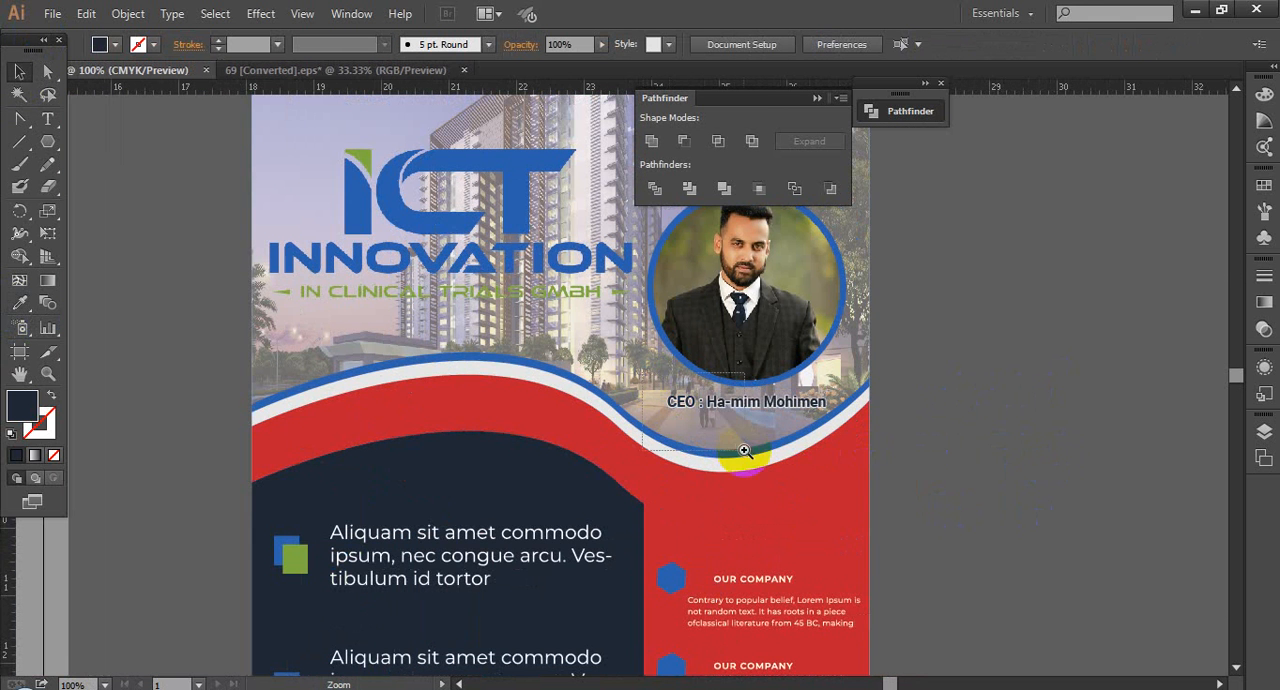
click(531, 323)
drag(393, 272, 537, 348)
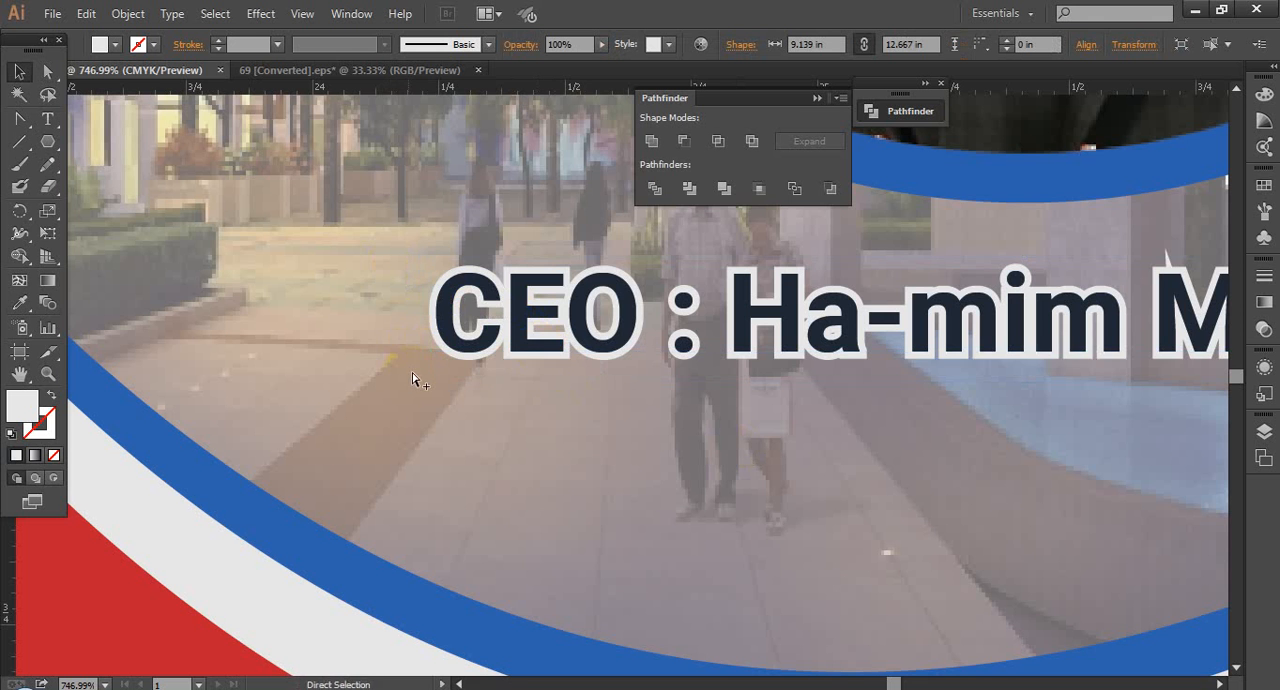
scroll(440, 380, down, 4)
key(ctrl+z)
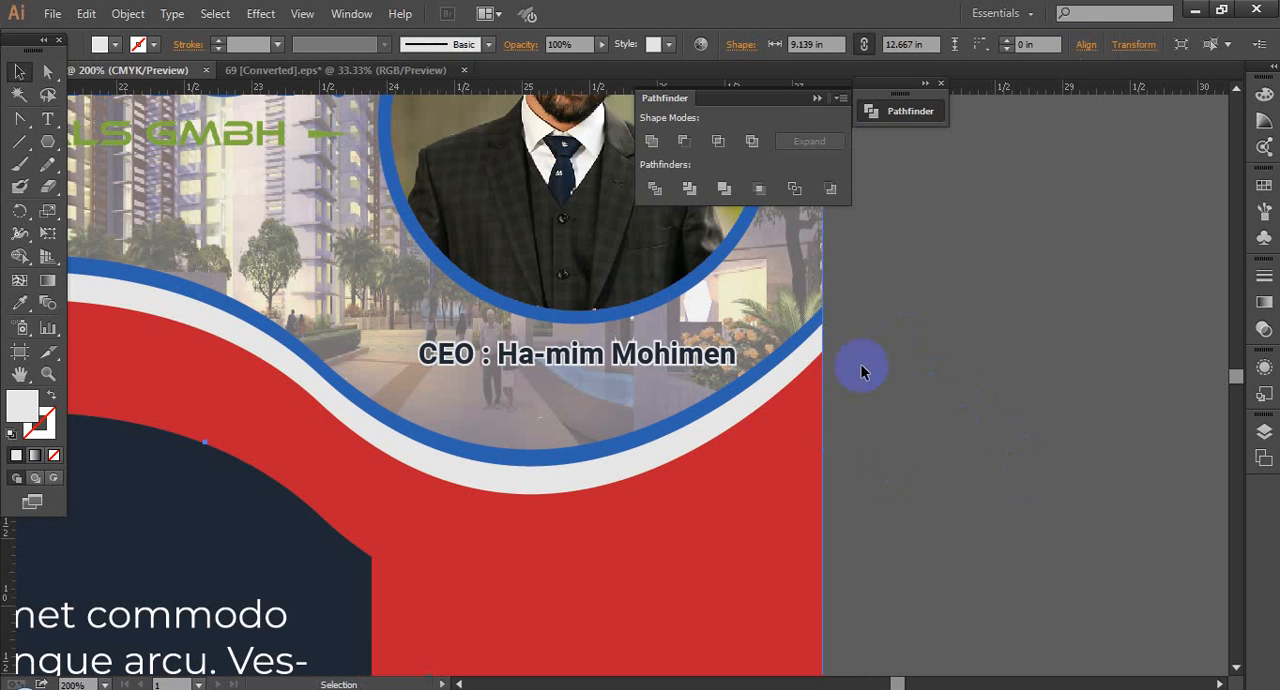
key(ctrl+z)
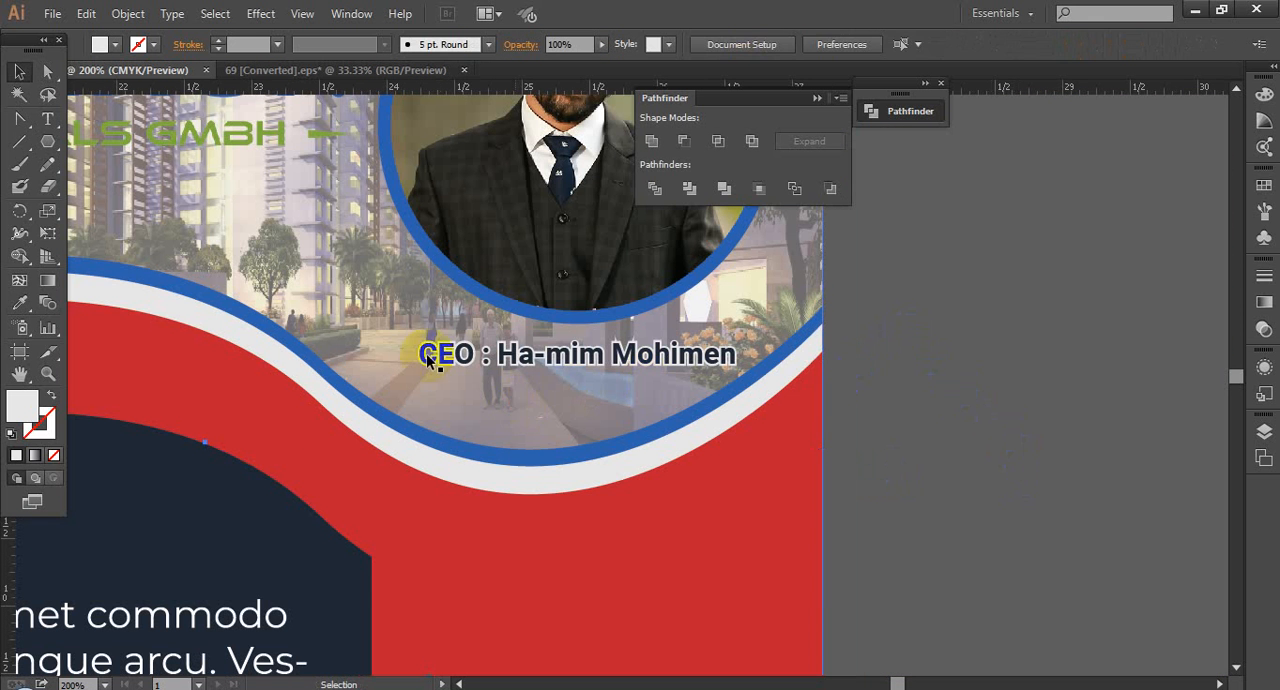
drag(401, 334, 485, 381)
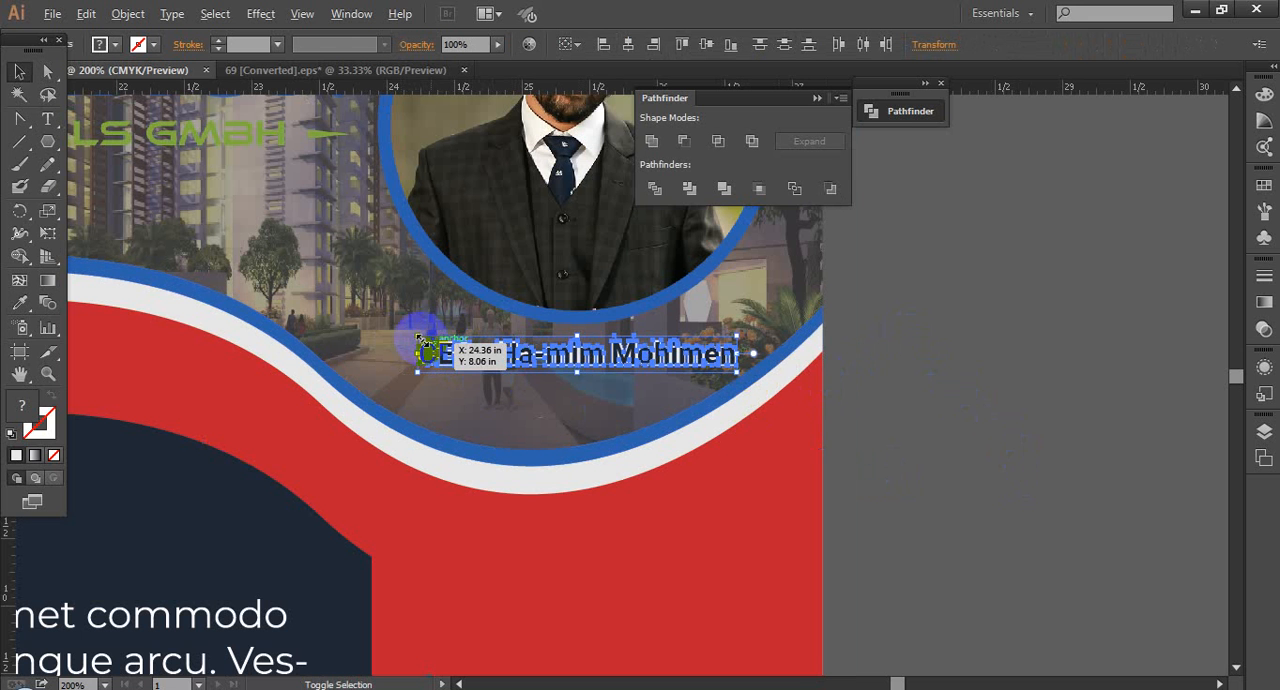
mouse_move(418, 338)
mouse_down()
mouse_move(388, 322)
mouse_move(406, 338)
mouse_up()
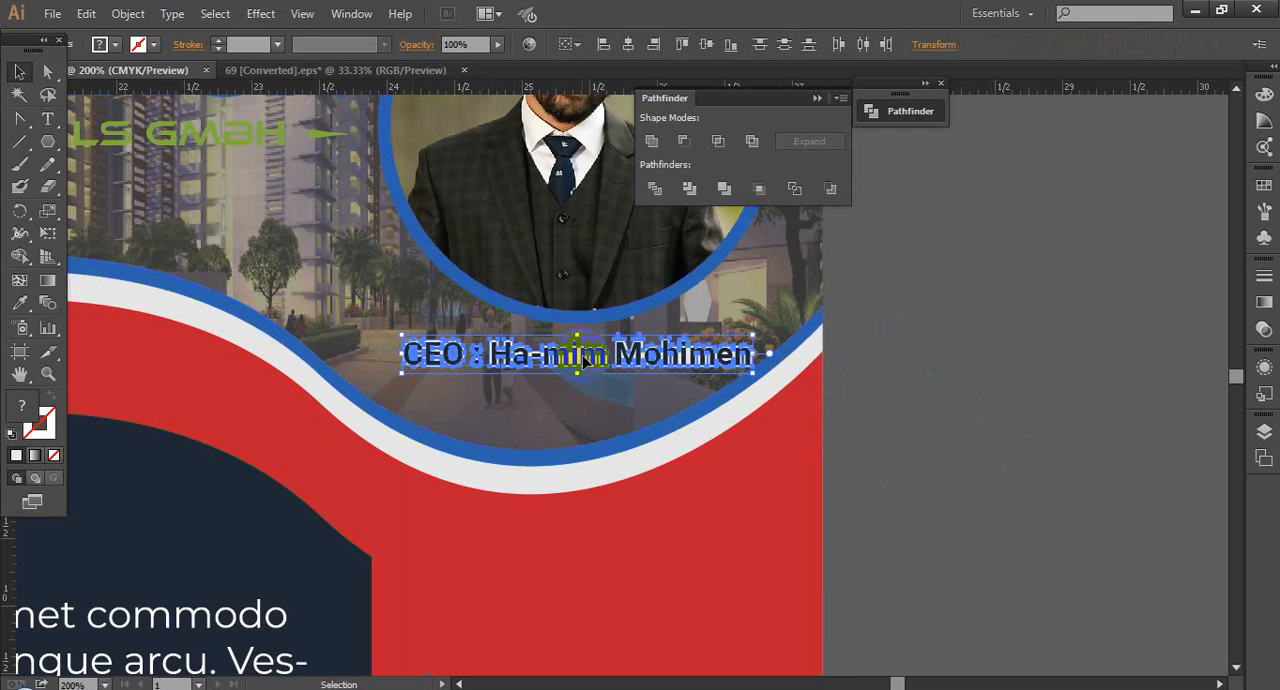
drag(584, 360, 587, 363)
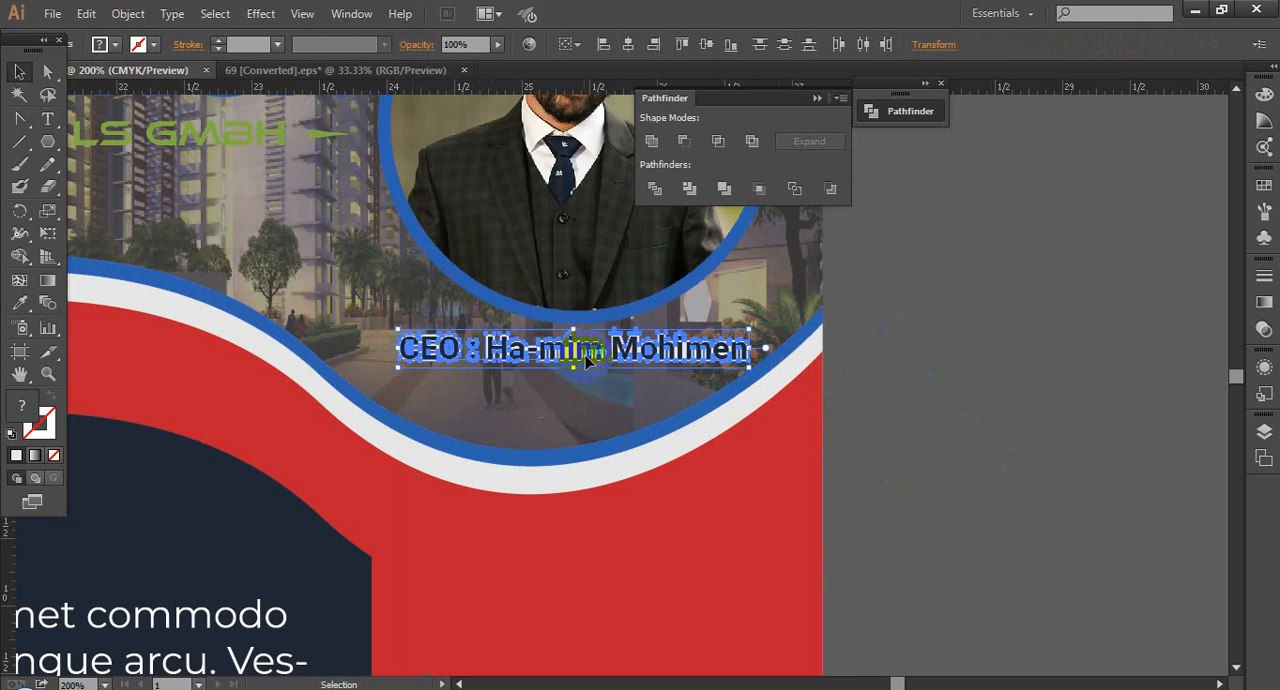
click(1039, 428)
Step: Bring back the light background rectangle behind the faded header photo
key(a)
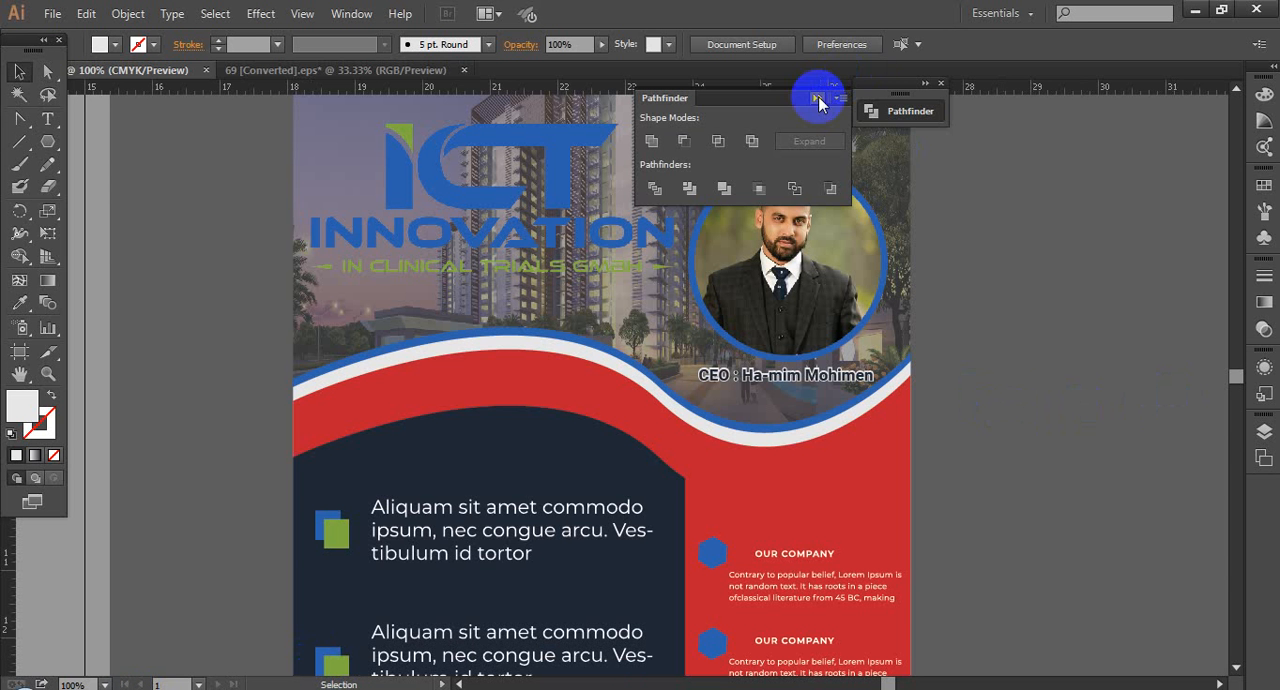
click(820, 100)
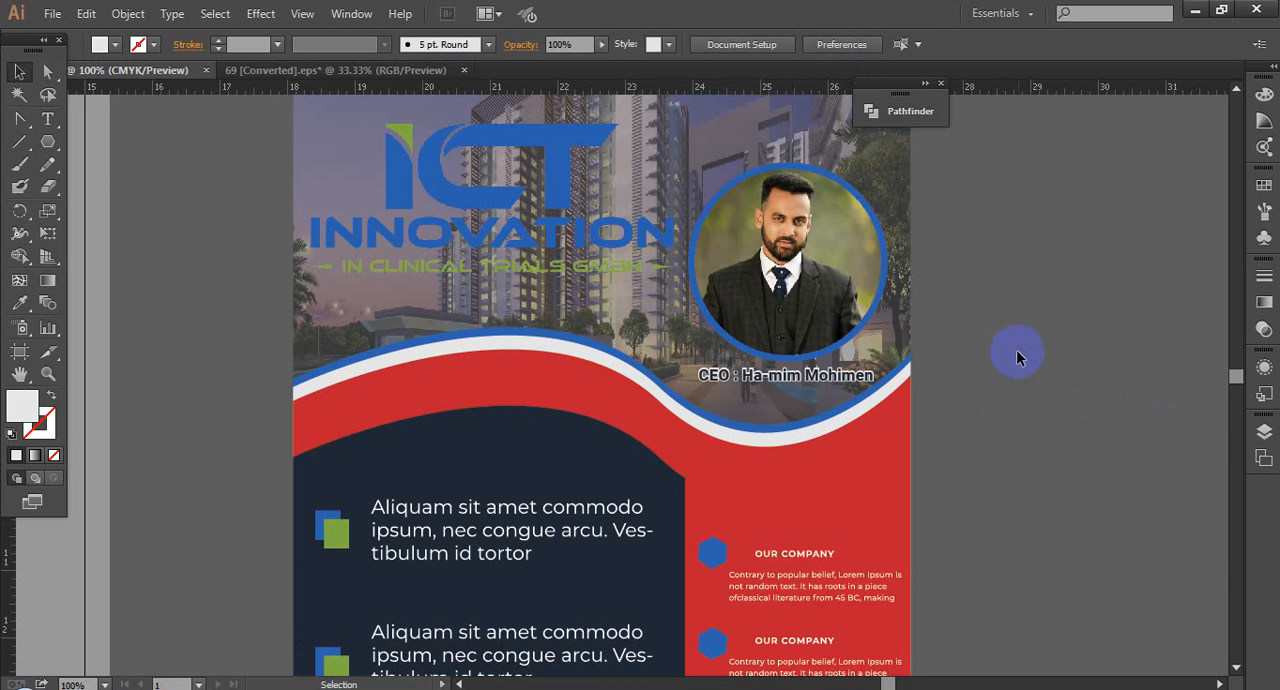
key(ctrl+z)
key(ctrl+z)
key(ctrl+z)
Step: Fill the background rectangle behind the faded building photo with black (000000)
drag(1101, 421, 975, 372)
scroll(1016, 405, down, 1)
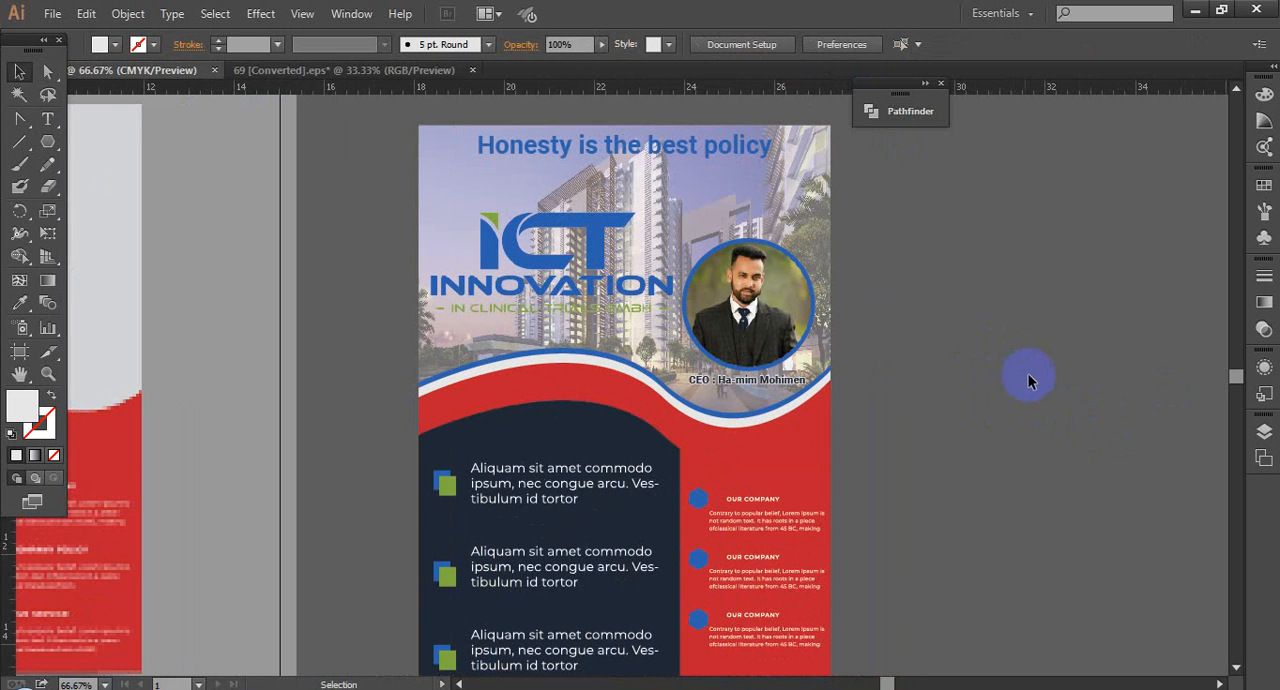
scroll(1030, 373, down, 1)
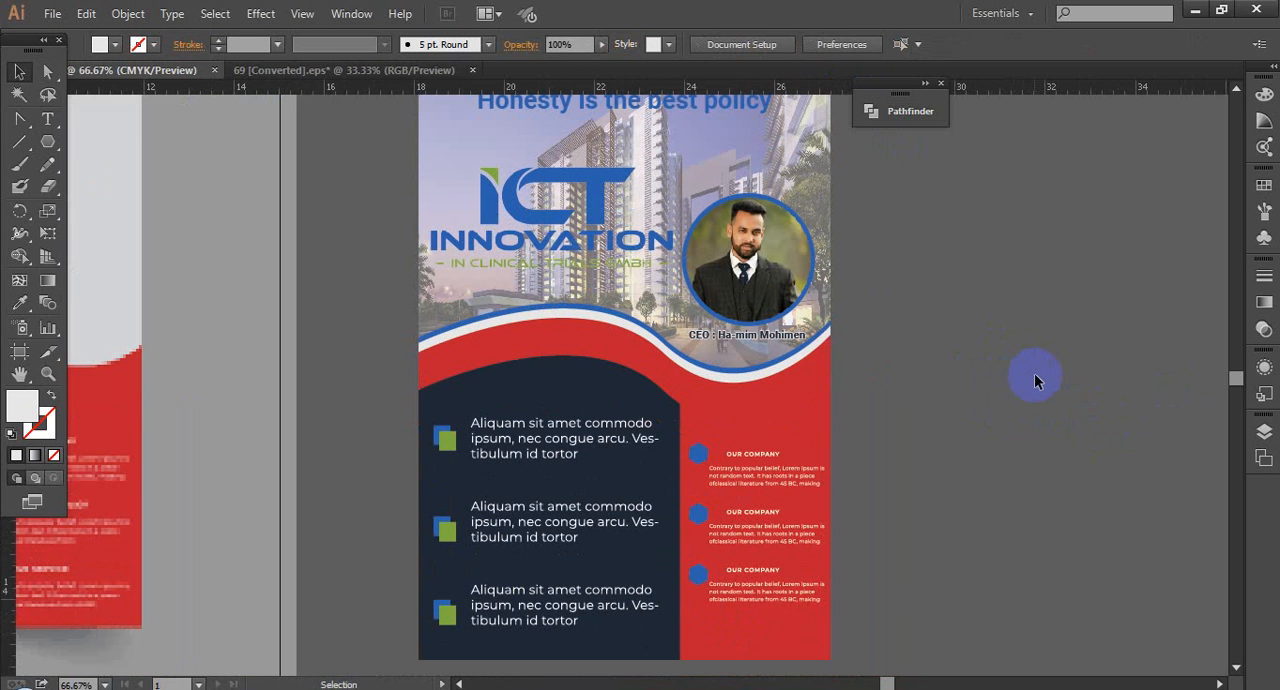
scroll(971, 361, up, 1)
click(815, 163)
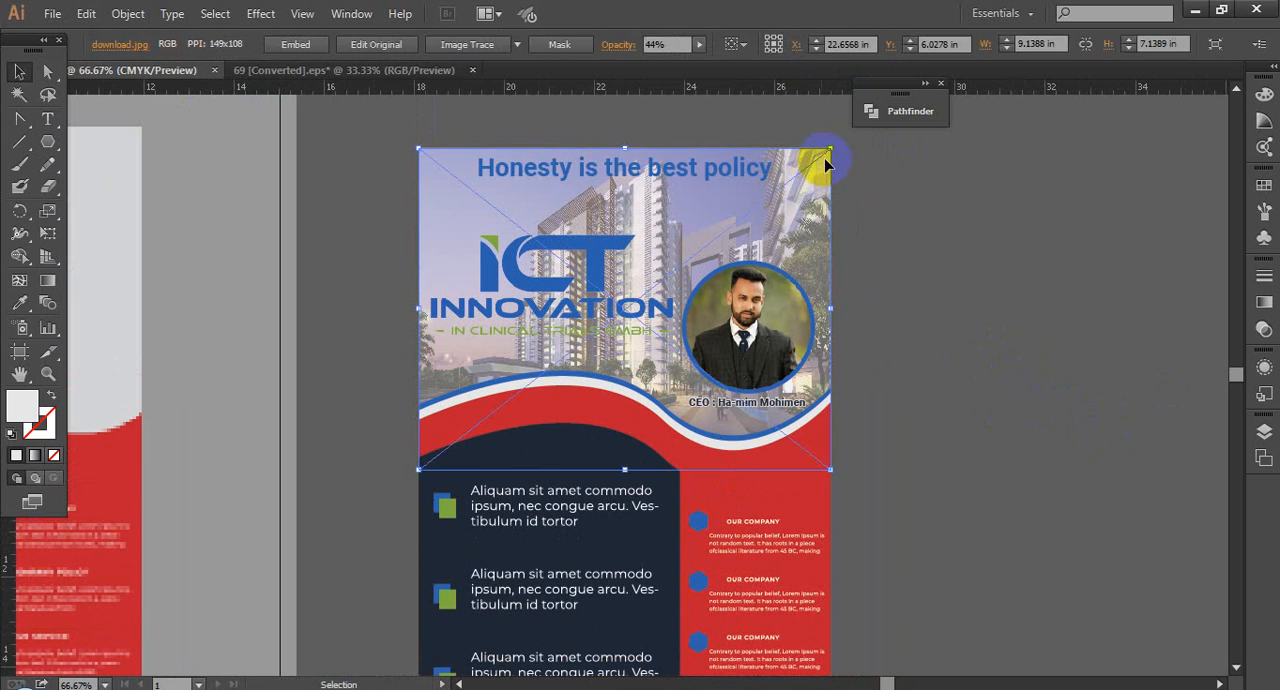
click(834, 164)
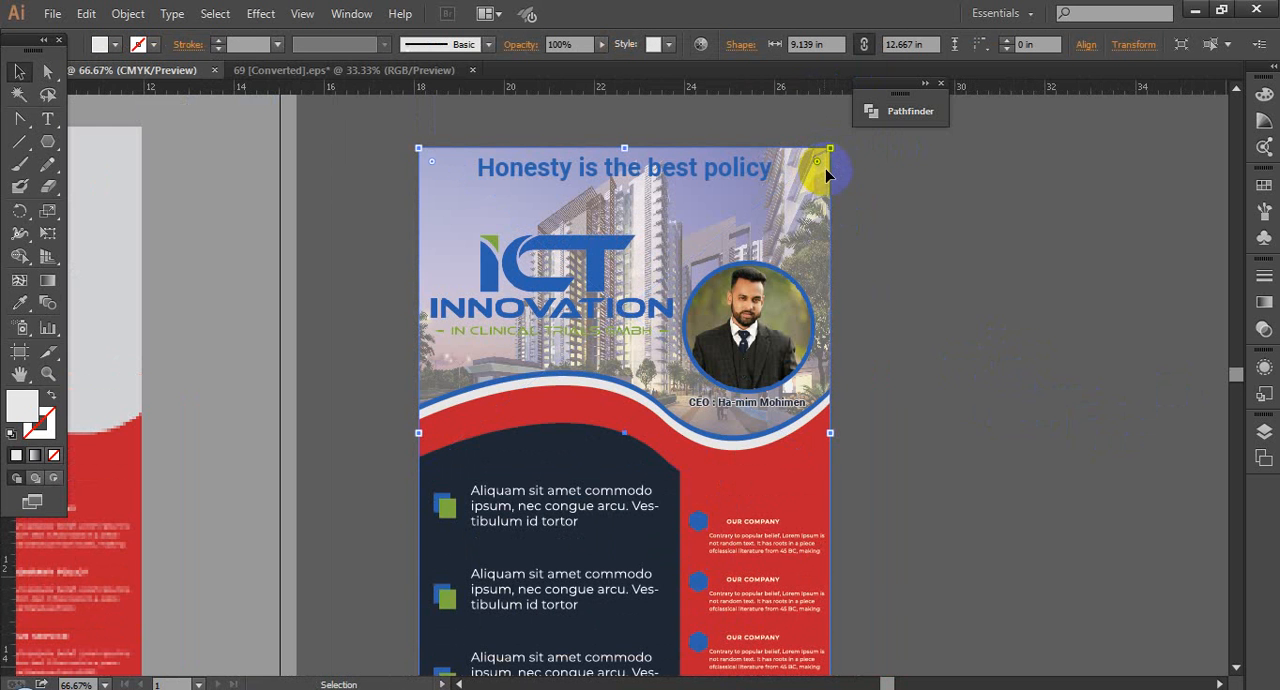
double_click(38, 408)
drag(508, 400, 366, 466)
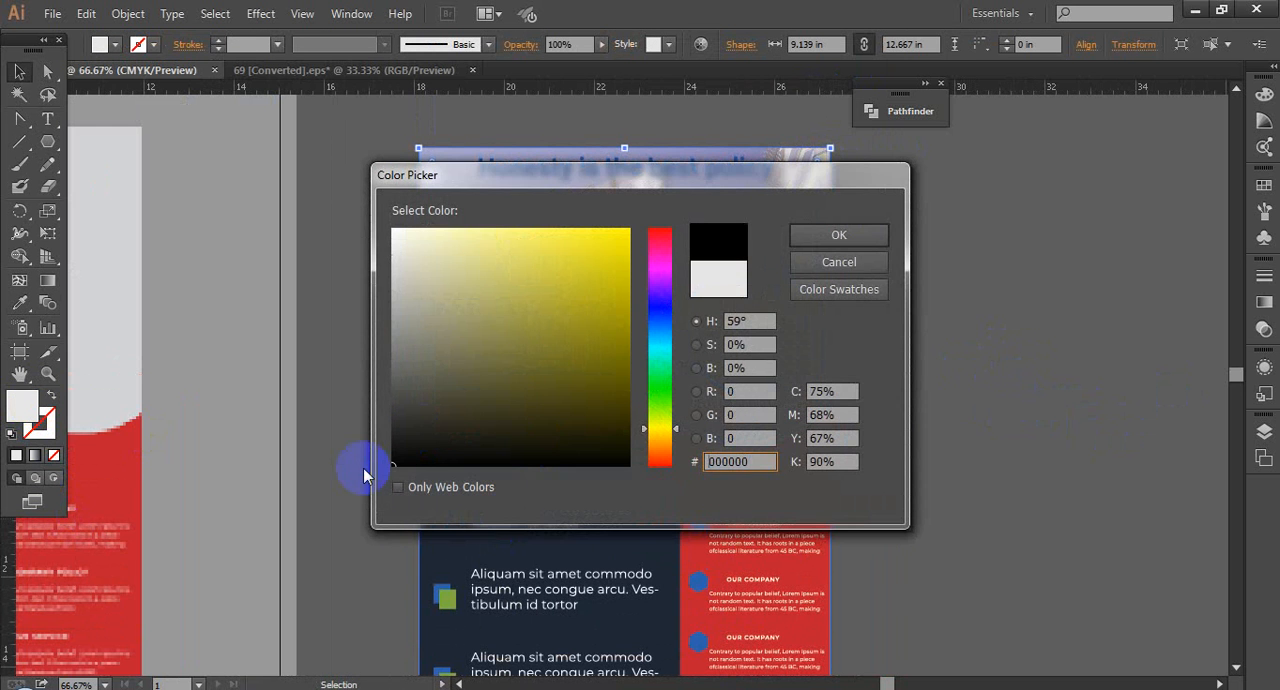
key(Return)
click(960, 426)
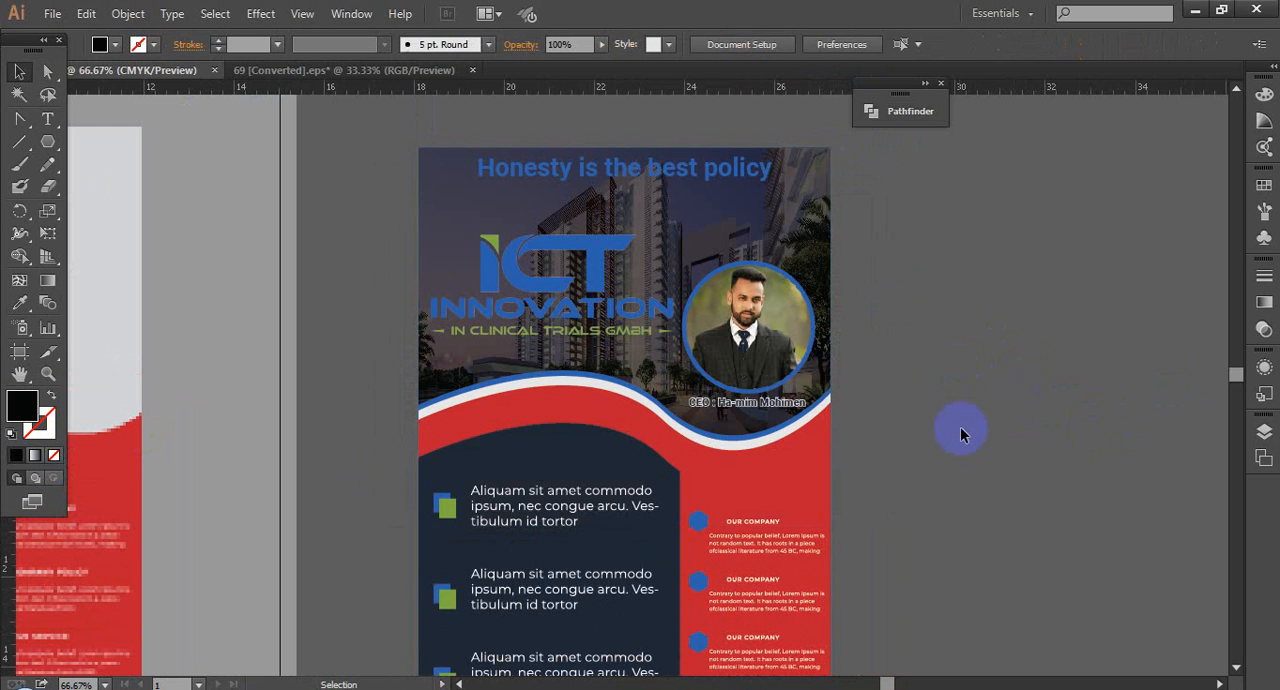
Step: Unlock all the flyer artwork and place a copy of the complete flyer beside the original
drag(992, 438, 930, 403)
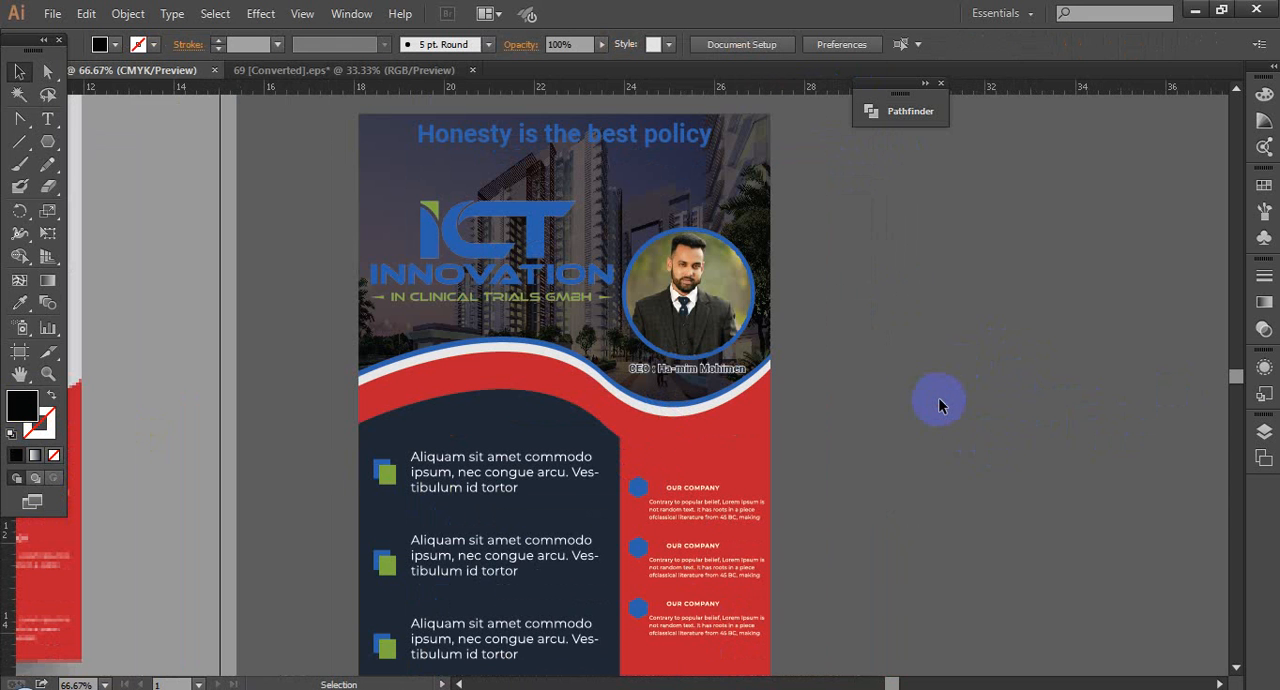
drag(881, 407, 935, 391)
scroll(961, 392, down, 1)
drag(432, 147, 871, 604)
drag(892, 523, 811, 518)
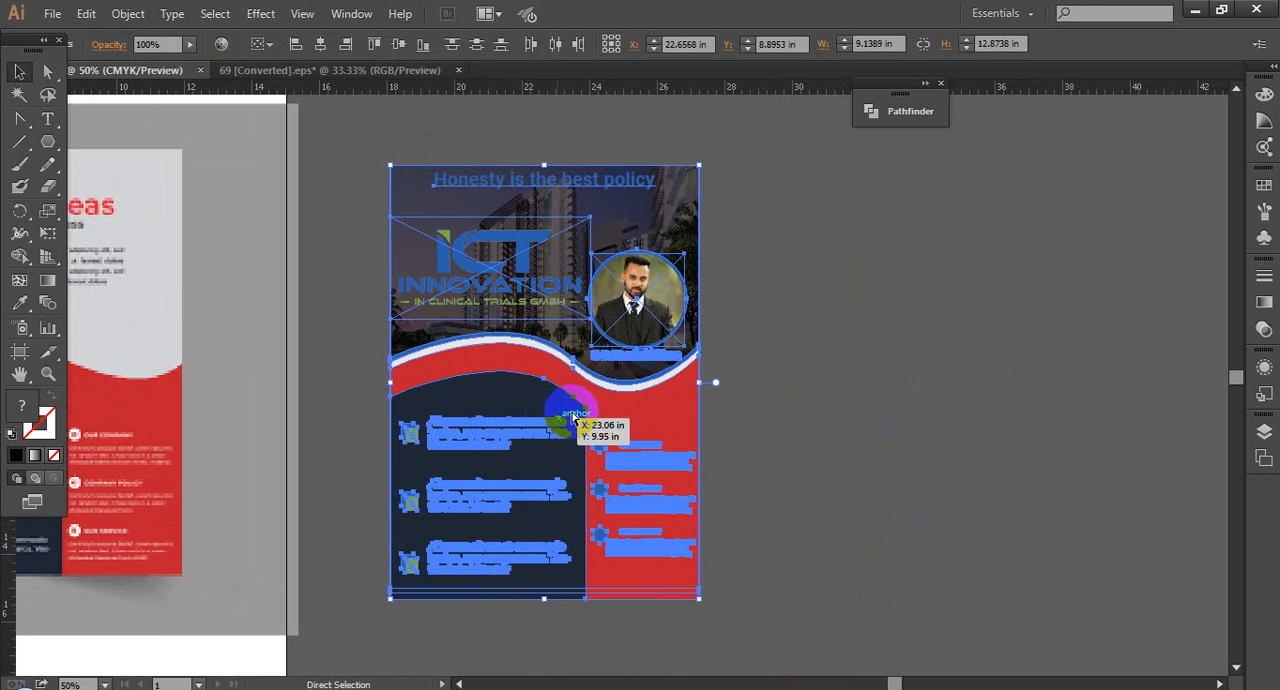
key(ctrl+alt+2)
click(677, 384)
drag(342, 132, 813, 595)
drag(496, 366, 838, 366)
Step: Fill the background rectangle behind the duplicate flyer's building photo with dark grey 2d2d2d
click(1020, 186)
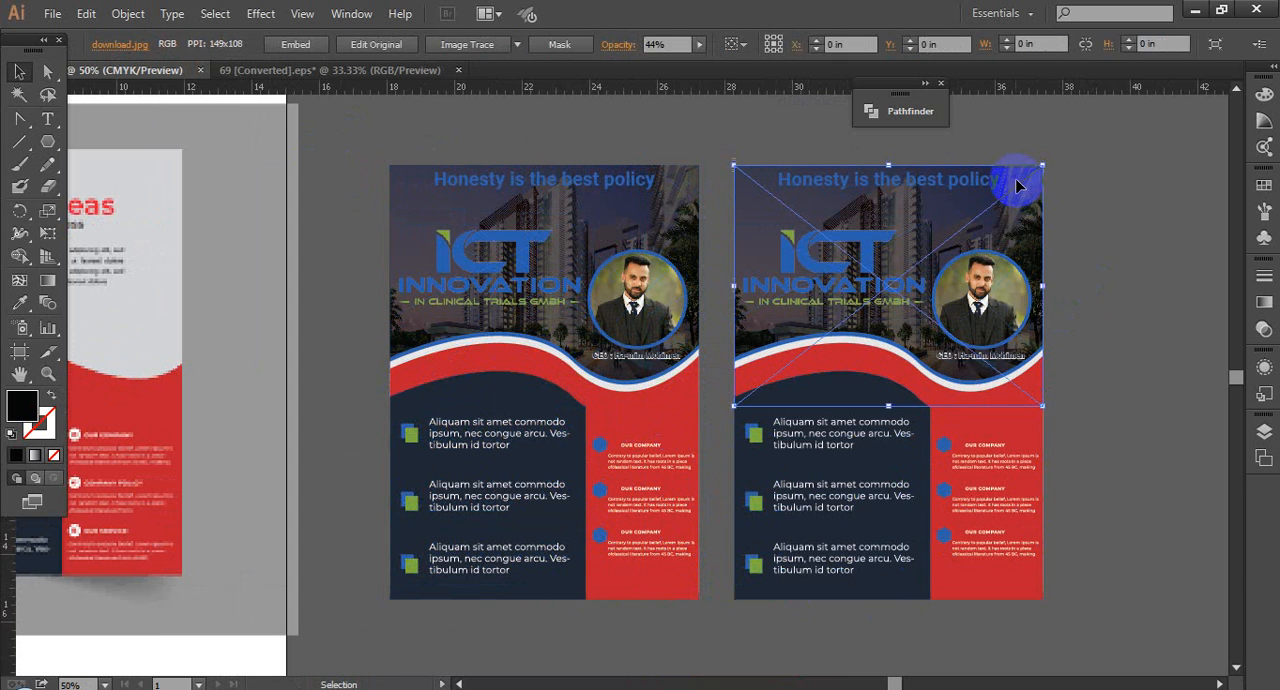
click(1016, 186)
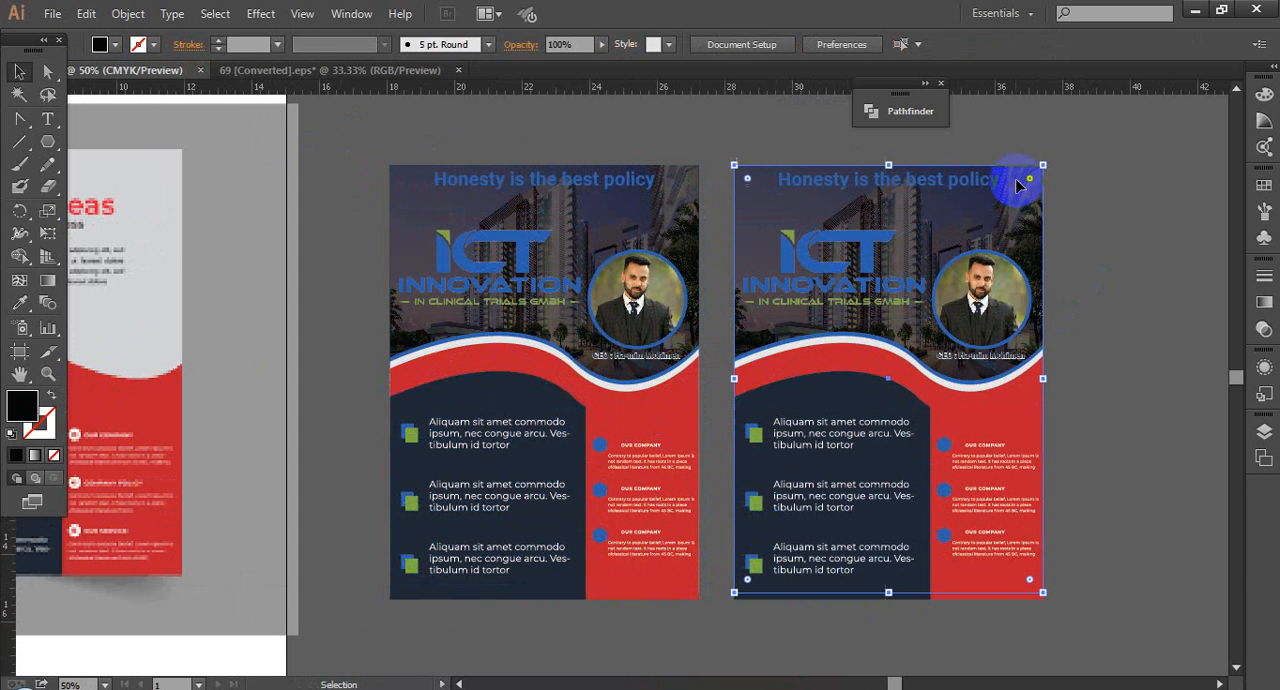
double_click(22, 406)
drag(397, 429, 383, 423)
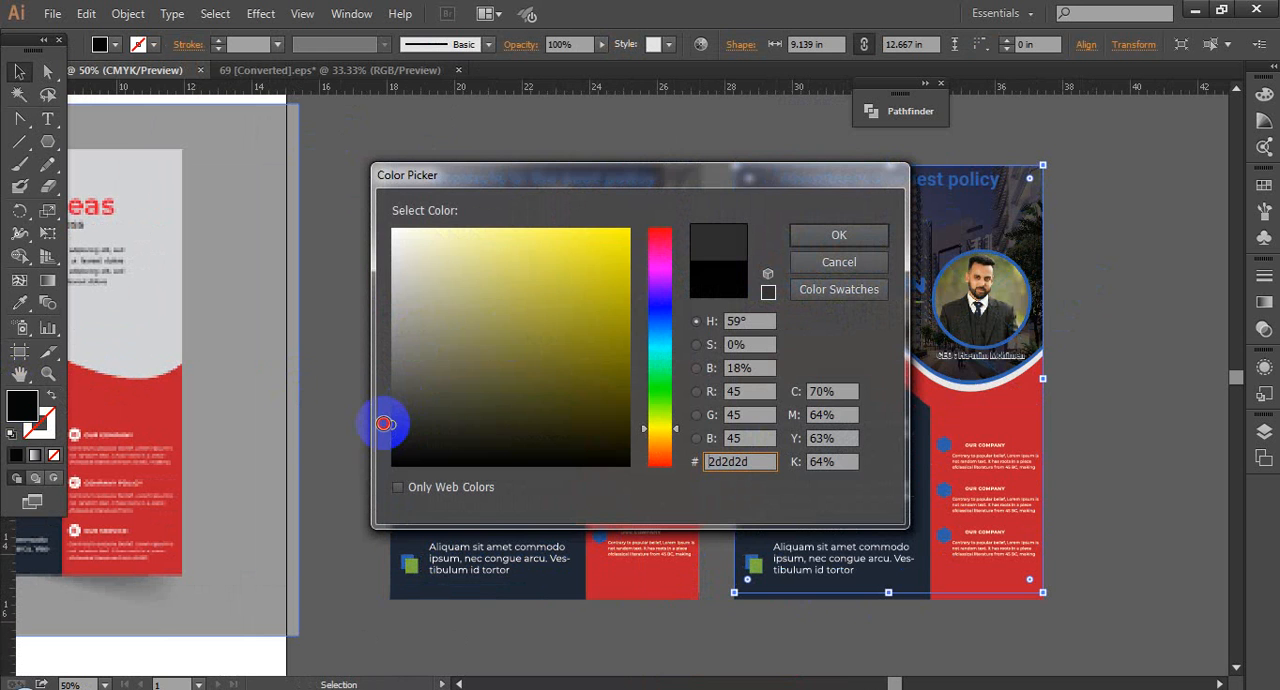
click(838, 264)
click(1090, 316)
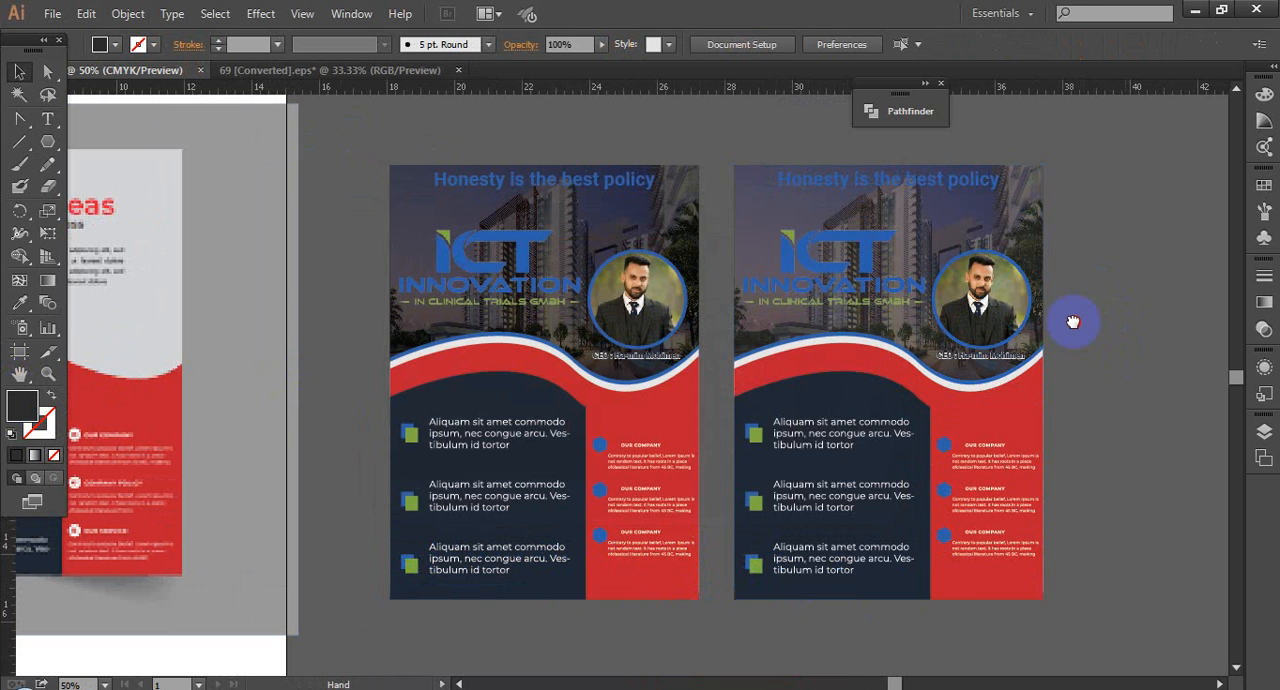
scroll(1067, 322, right, 1)
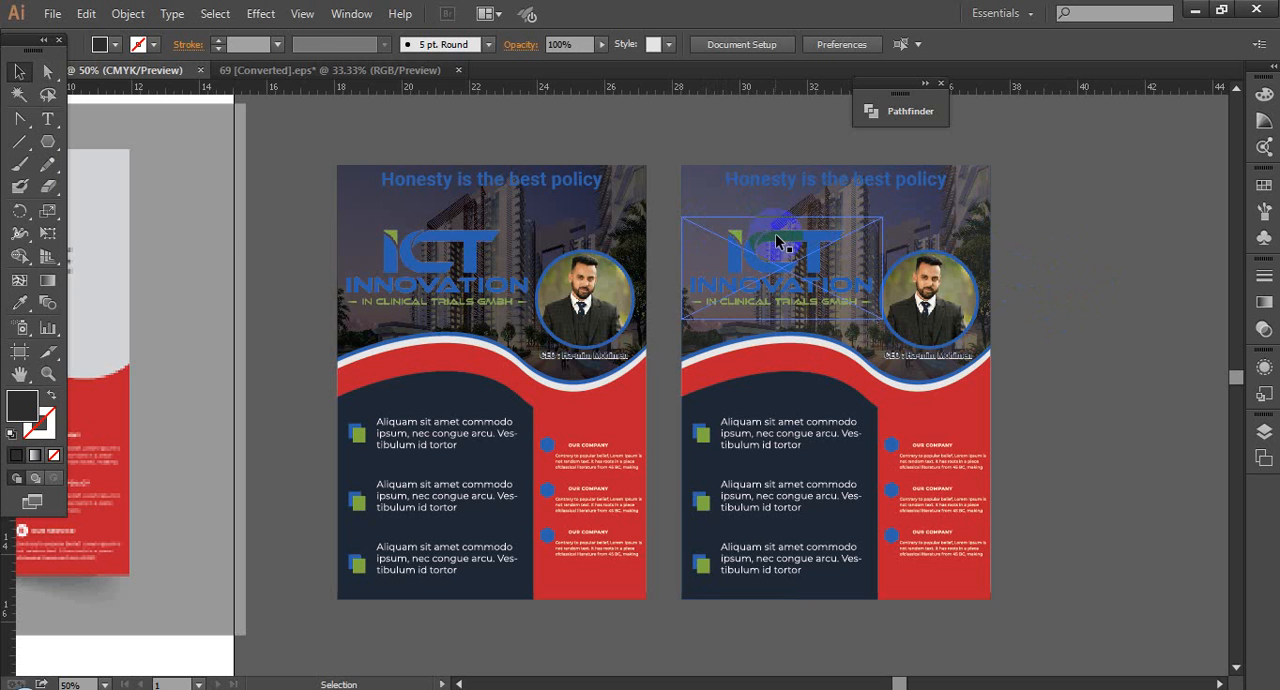
click(985, 313)
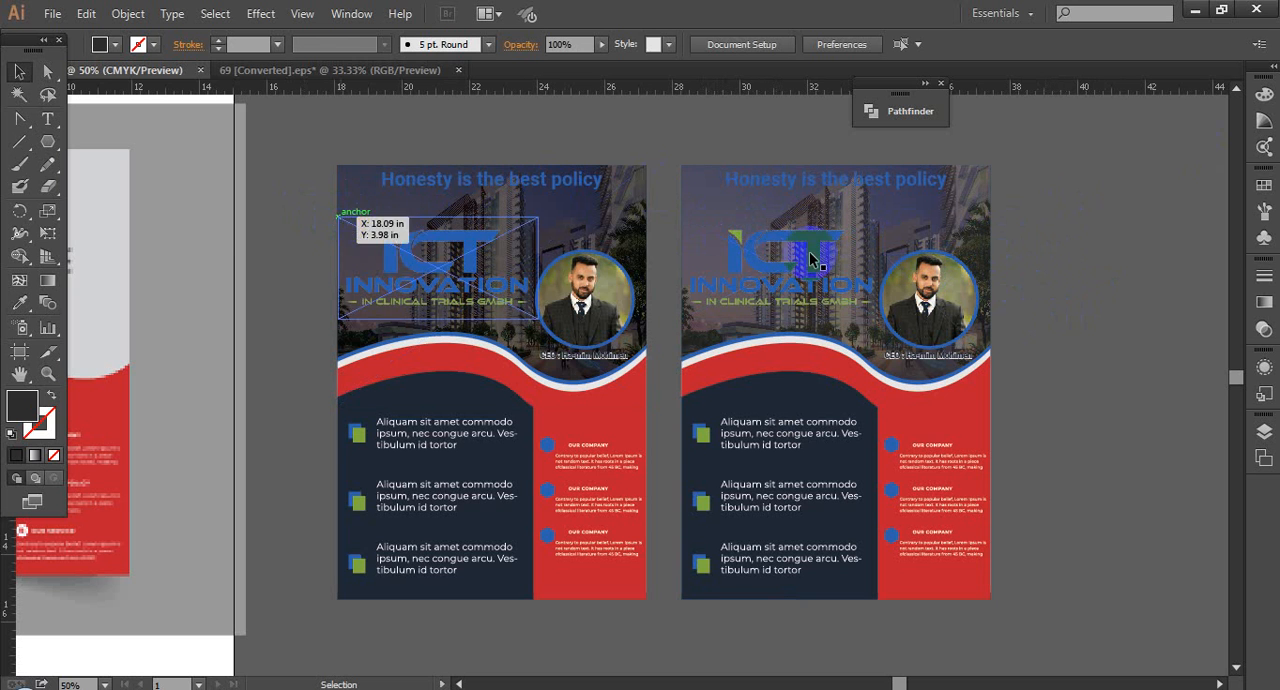
click(925, 275)
drag(929, 252, 707, 267)
drag(794, 161, 422, 658)
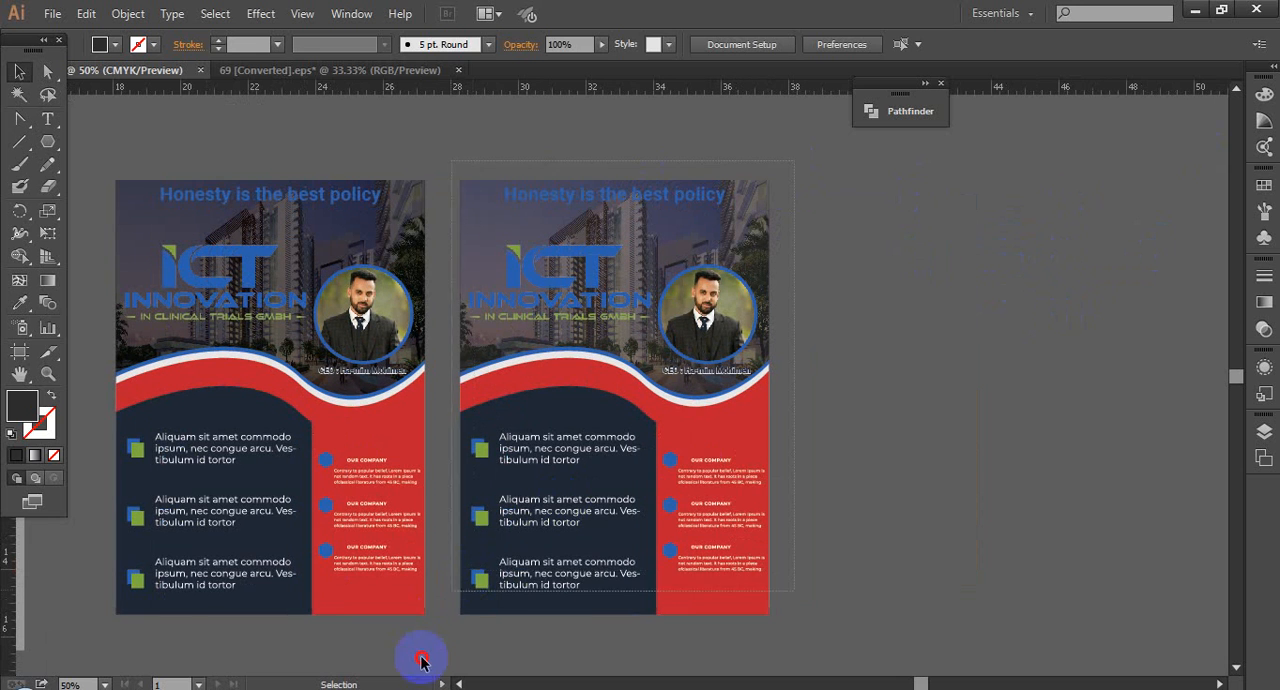
drag(841, 148, 462, 684)
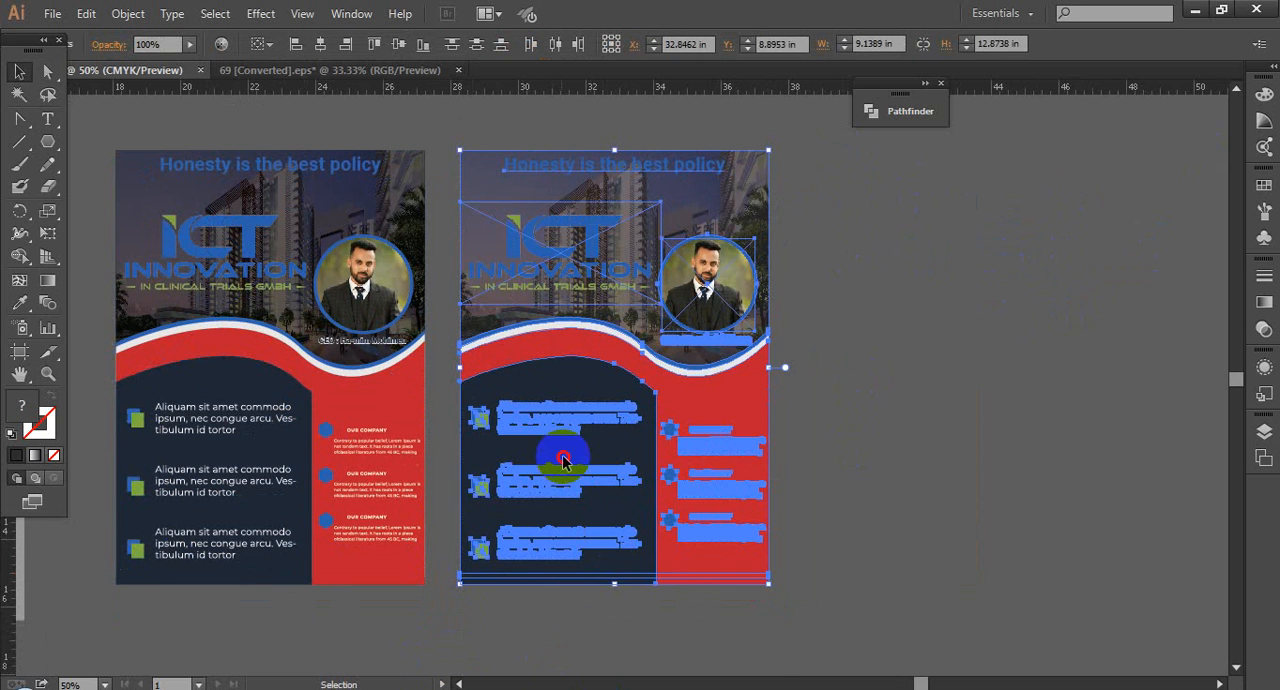
drag(668, 463, 898, 455)
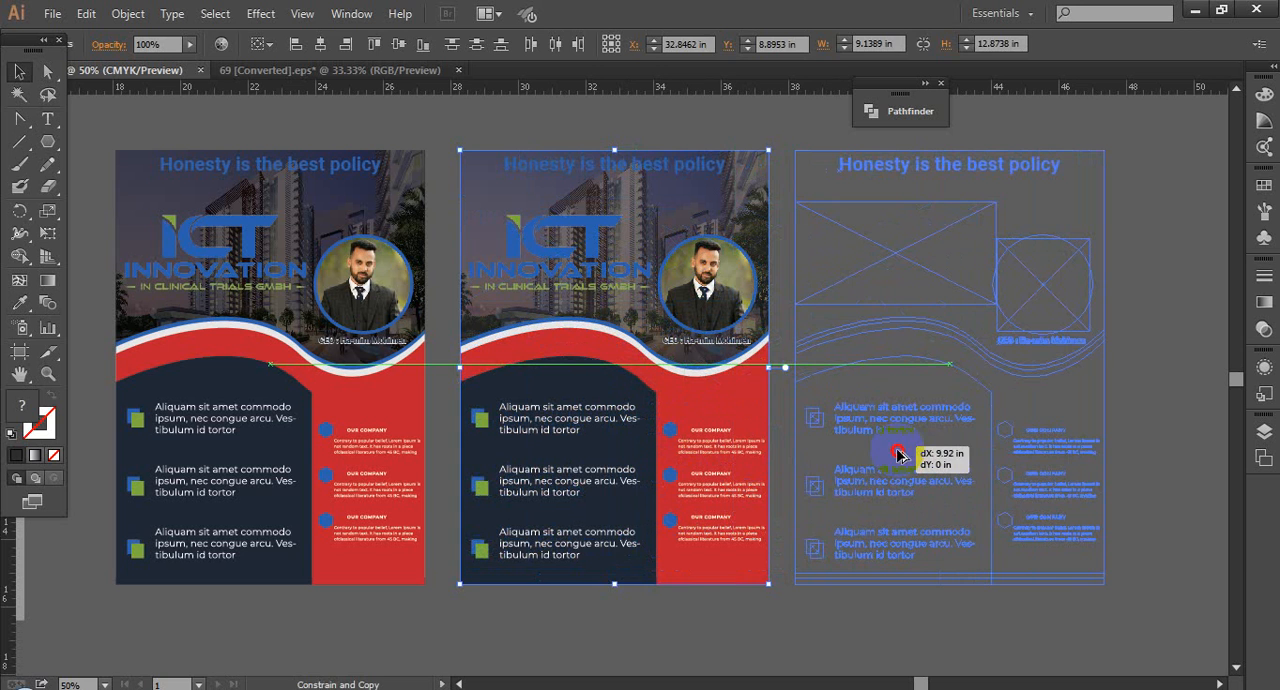
drag(1163, 343, 1163, 343)
click(1151, 315)
click(1096, 176)
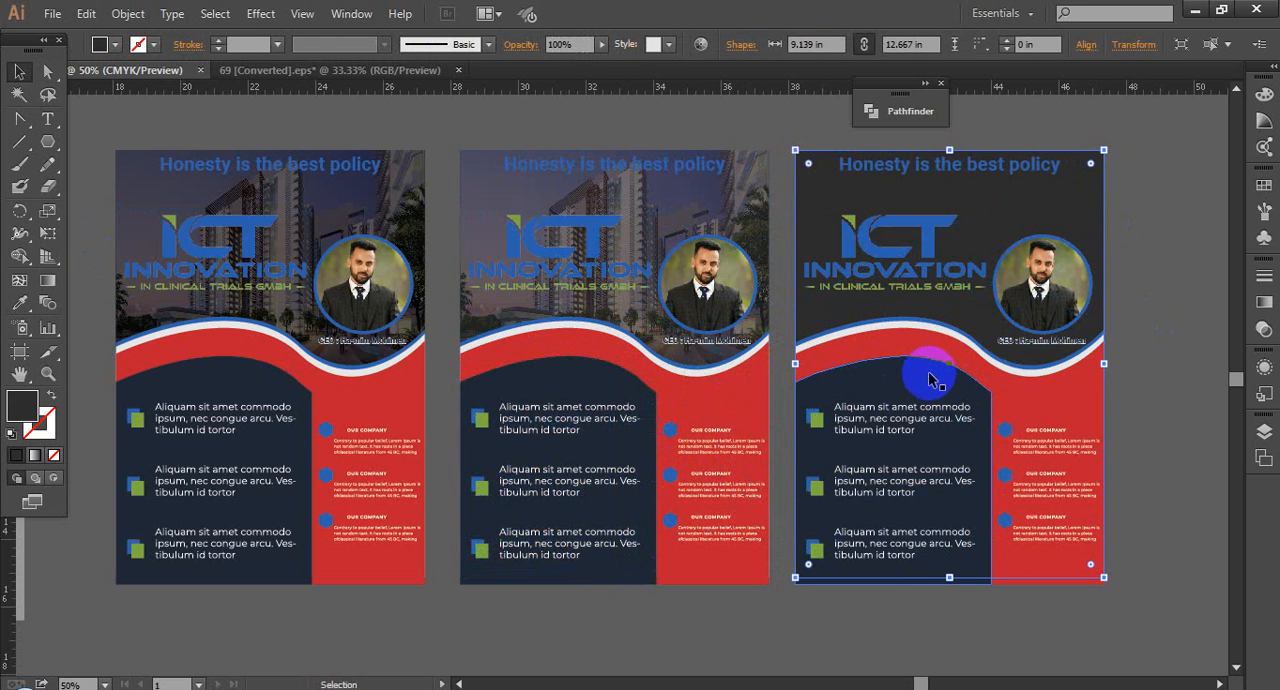
key(ctrl+z)
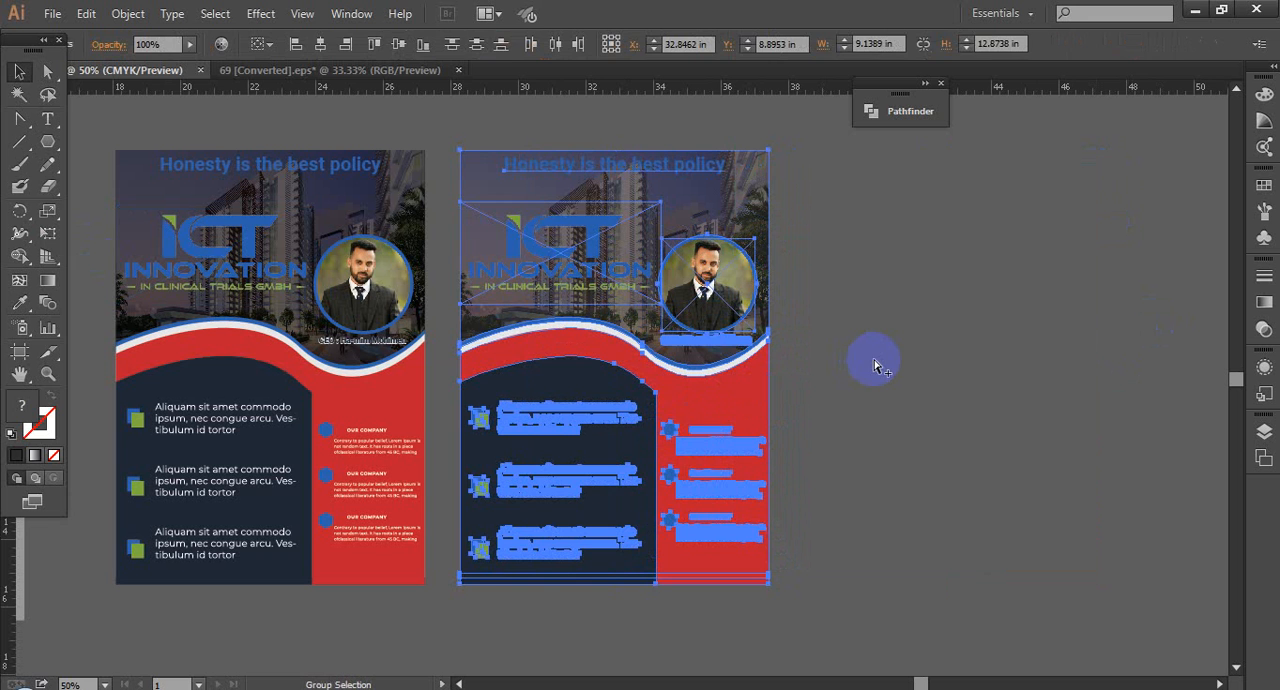
key(ctrl+z)
key(ctrl+z)
Step: Place a copy of the complete second flyer, including its building photo, in the empty space beside it as a third variant
click(791, 286)
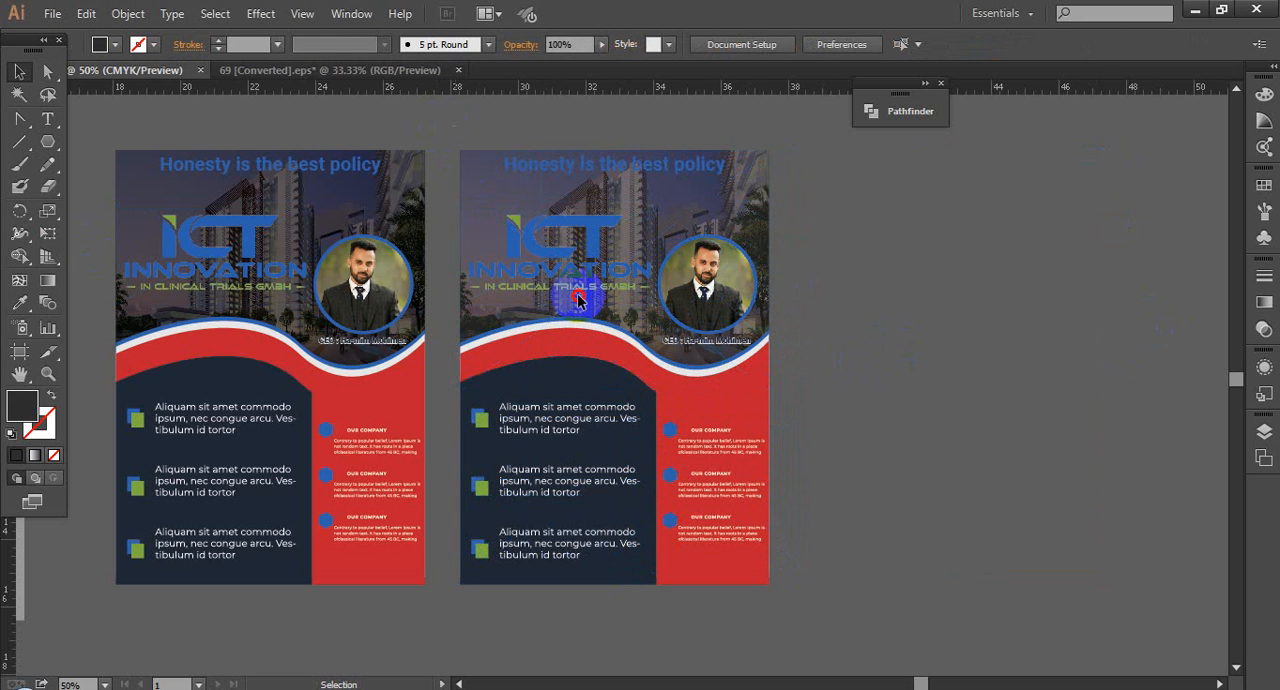
click(580, 348)
drag(580, 348, 898, 351)
drag(1068, 292, 1068, 292)
Step: Fill the background rectangle behind the third flyer's building photo with white (ffffff)
click(1066, 160)
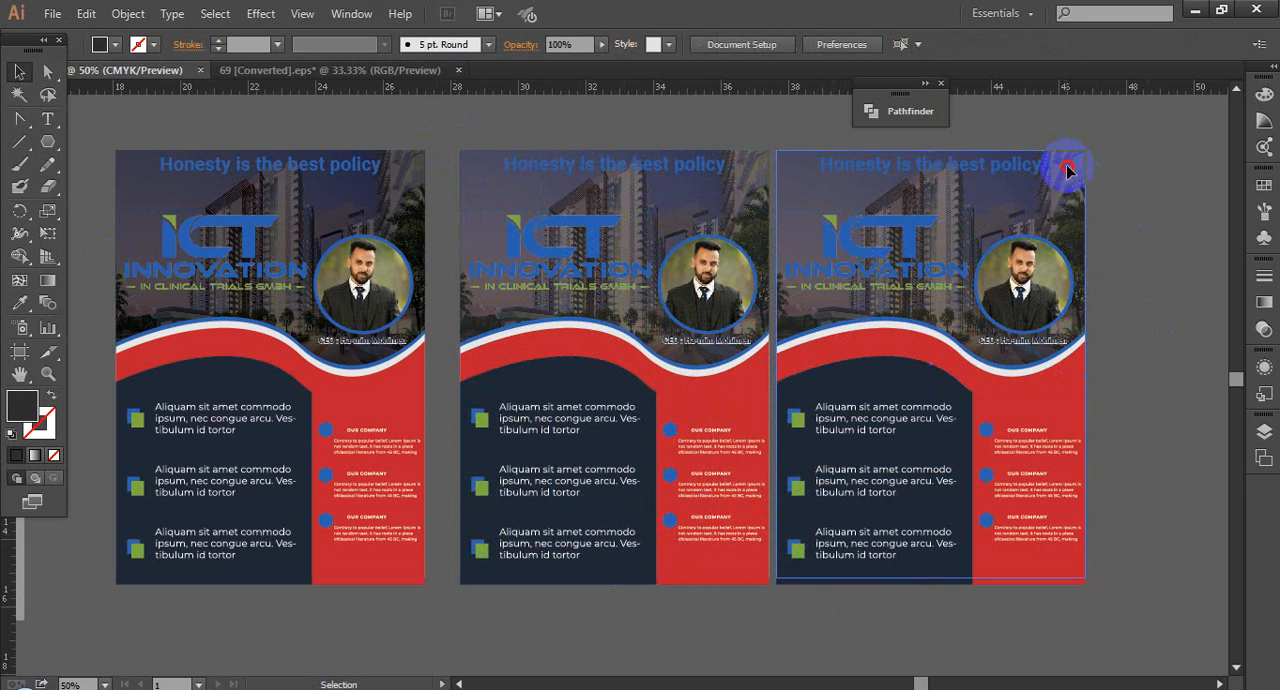
key(v)
click(1066, 164)
double_click(27, 408)
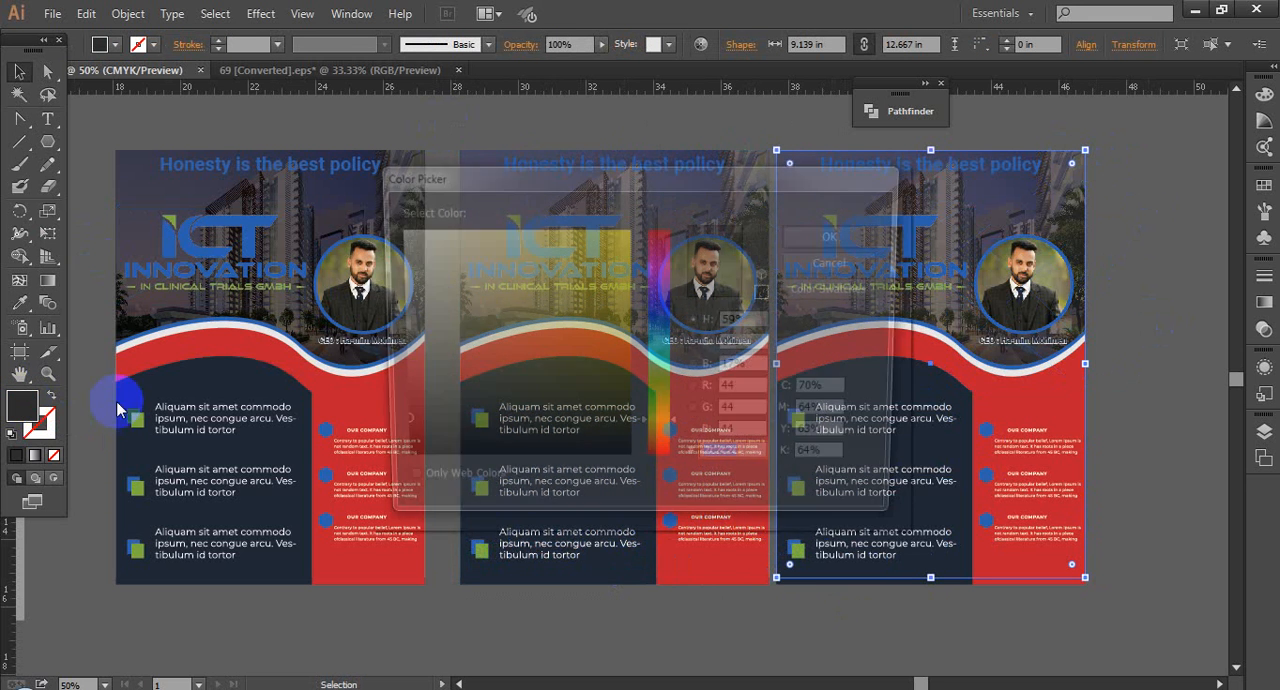
click(393, 230)
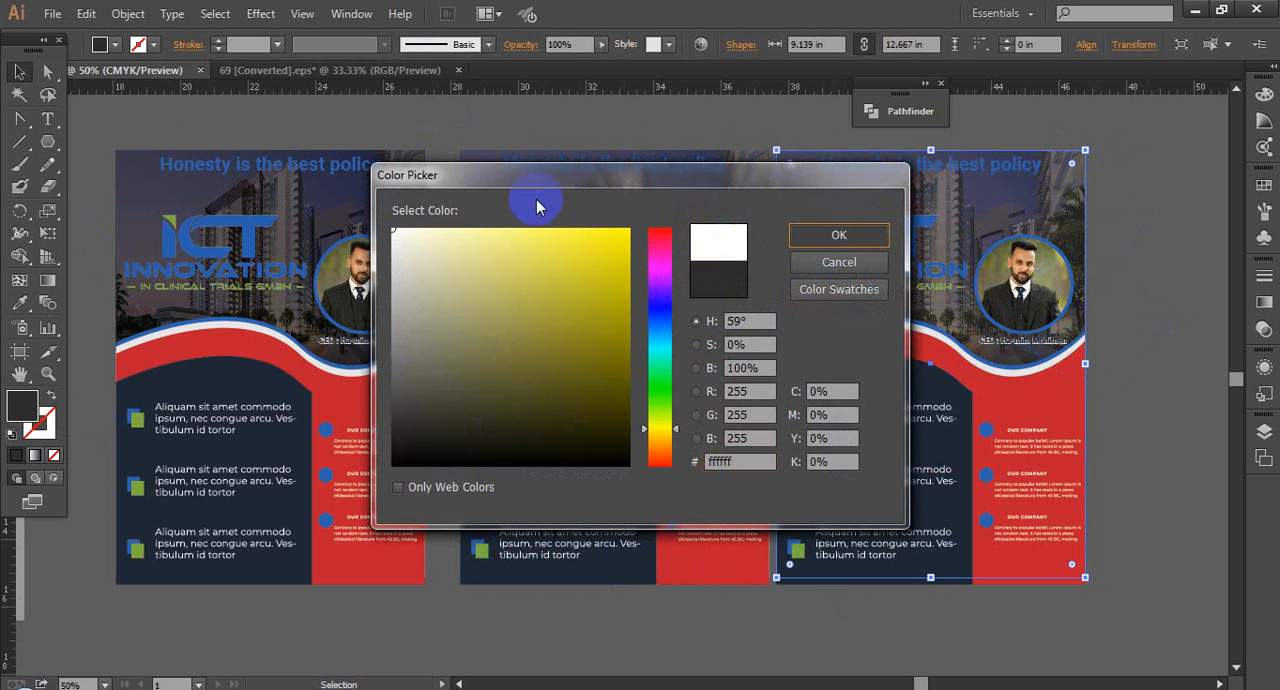
key(Return)
click(1130, 315)
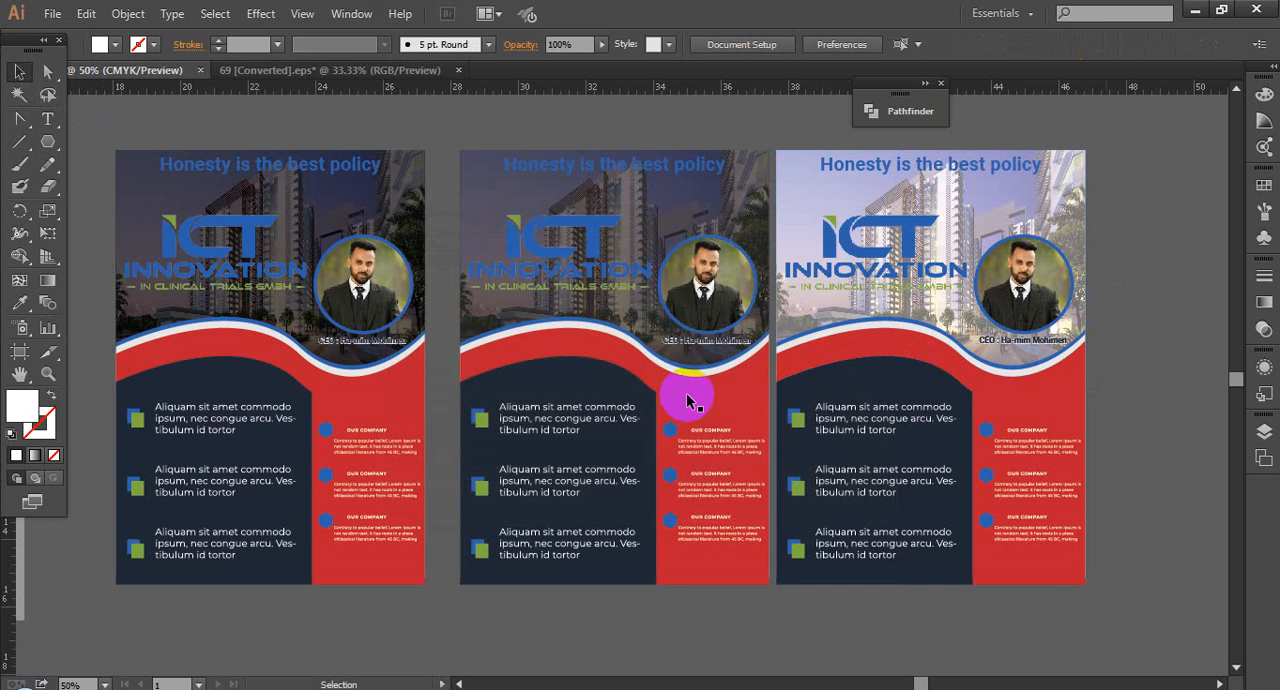
drag(1060, 367, 1028, 359)
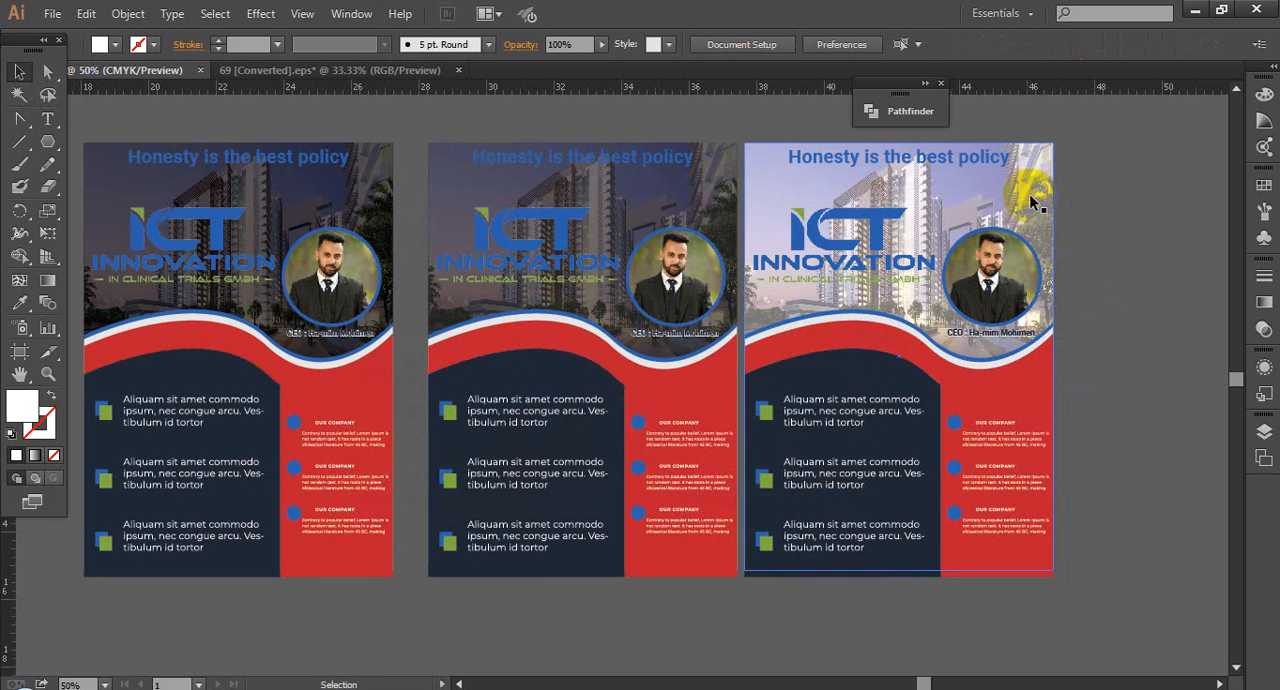
click(540, 206)
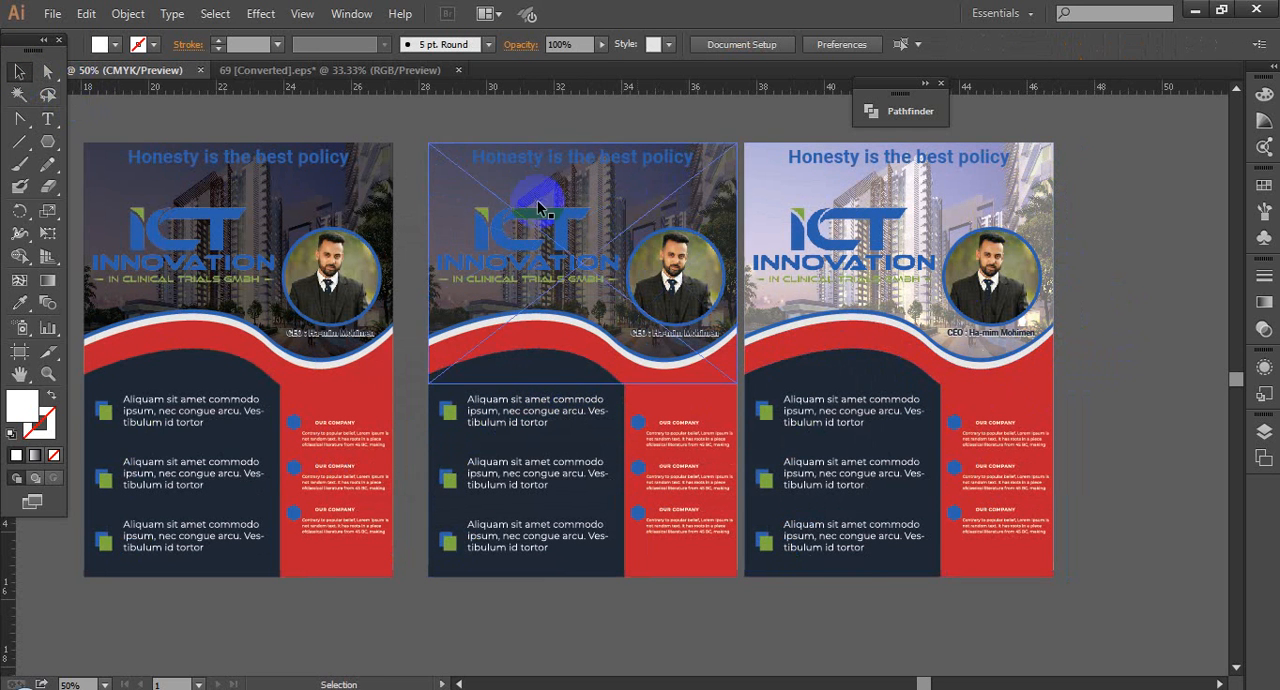
click(478, 208)
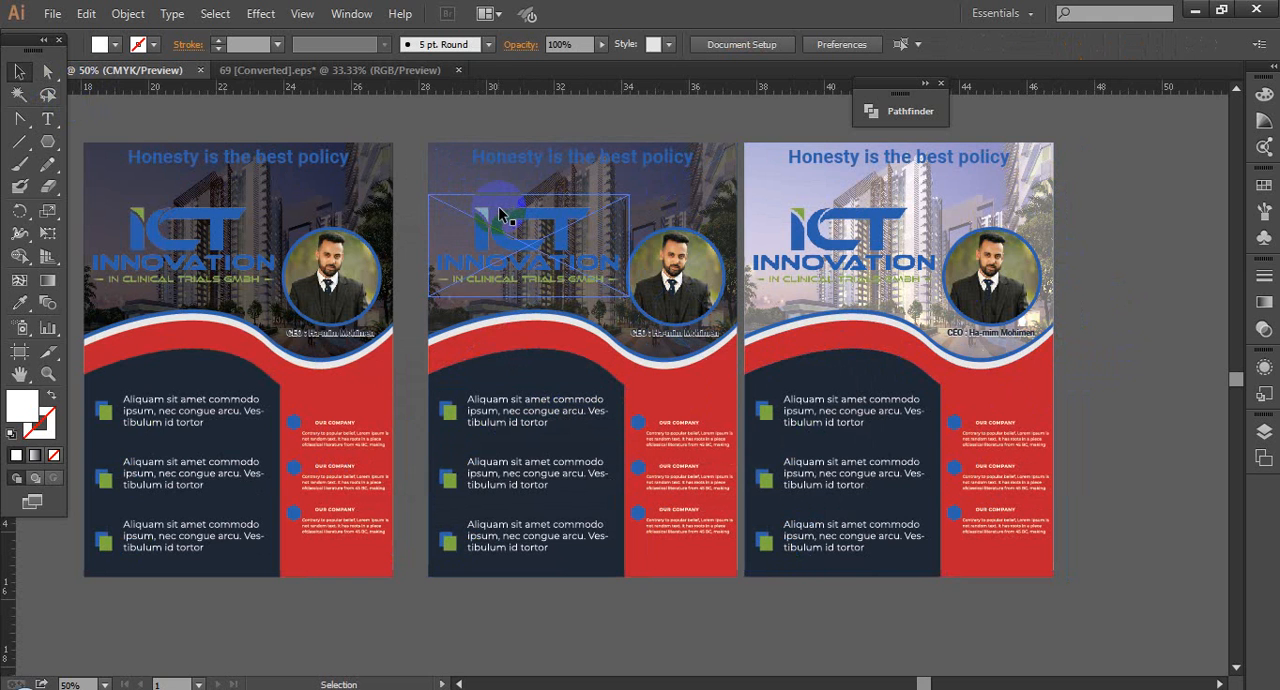
click(563, 508)
click(975, 182)
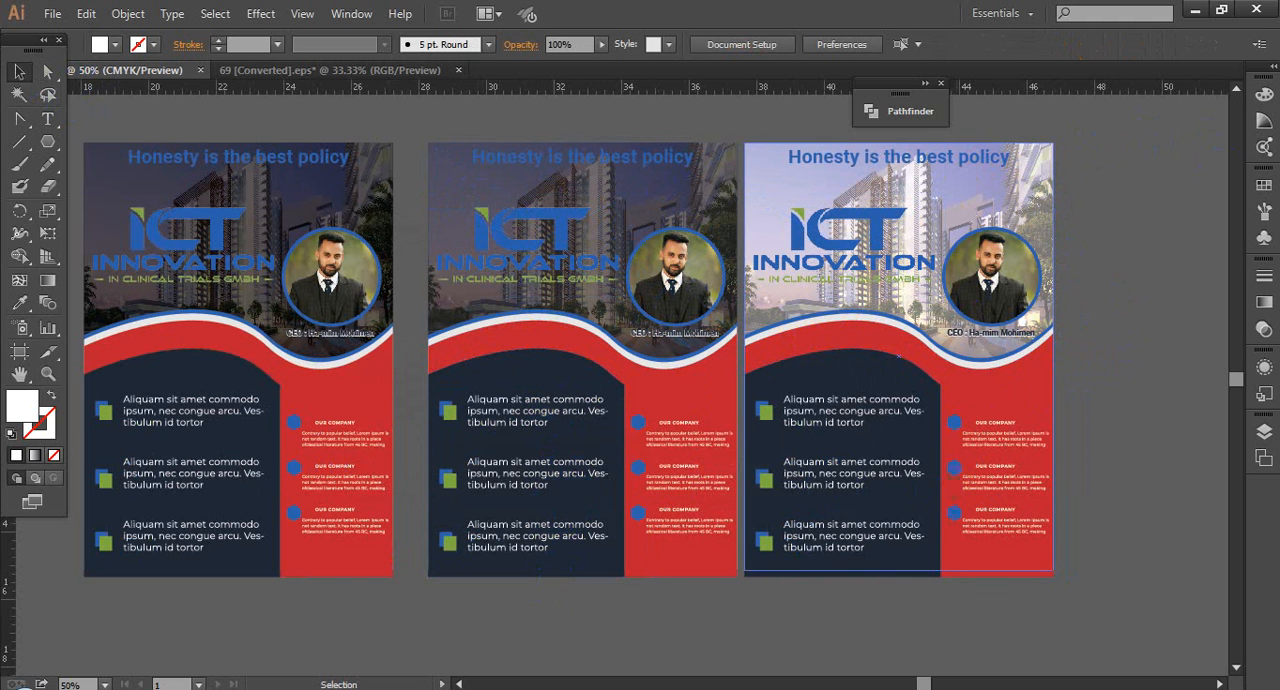
mouse_move(212, 686)
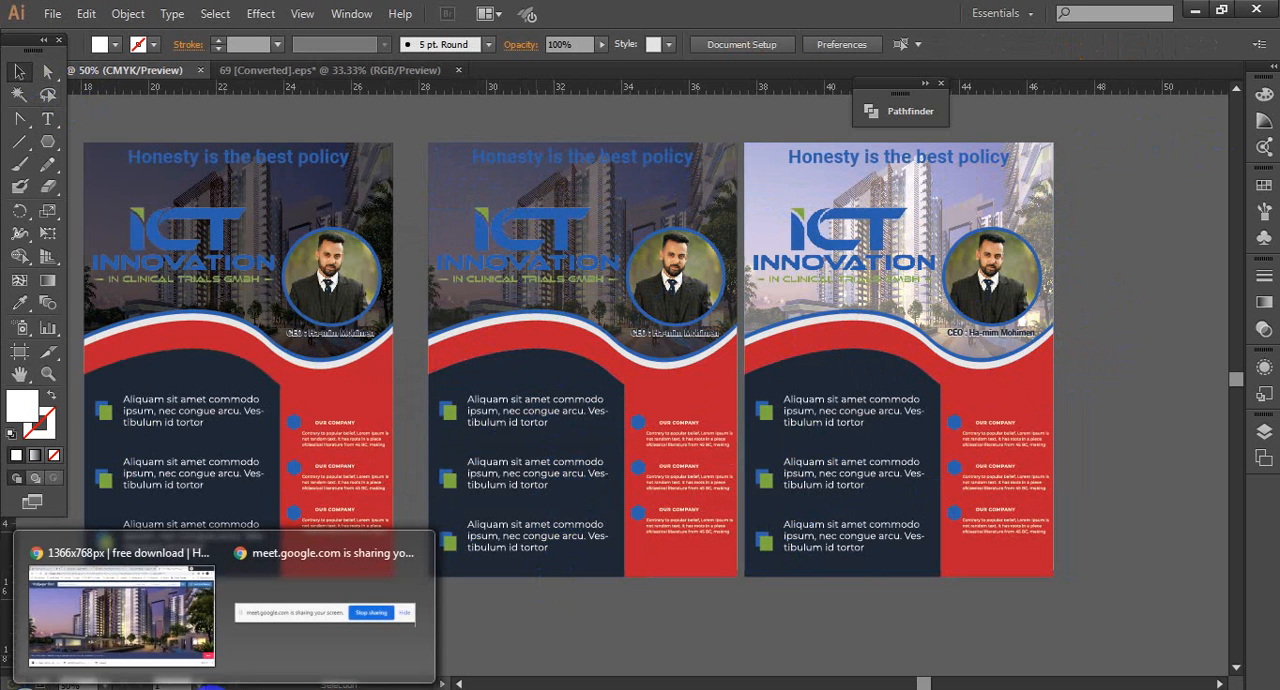